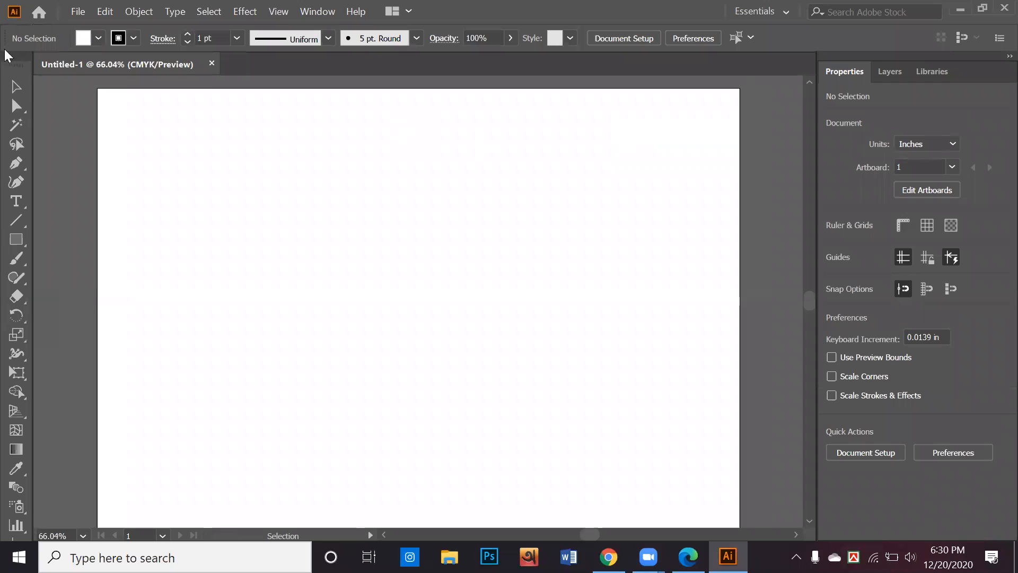
# Expand the toolbar to two columns and collapse the Properties, Layers and Libraries panels.
pyautogui.click(8, 56)
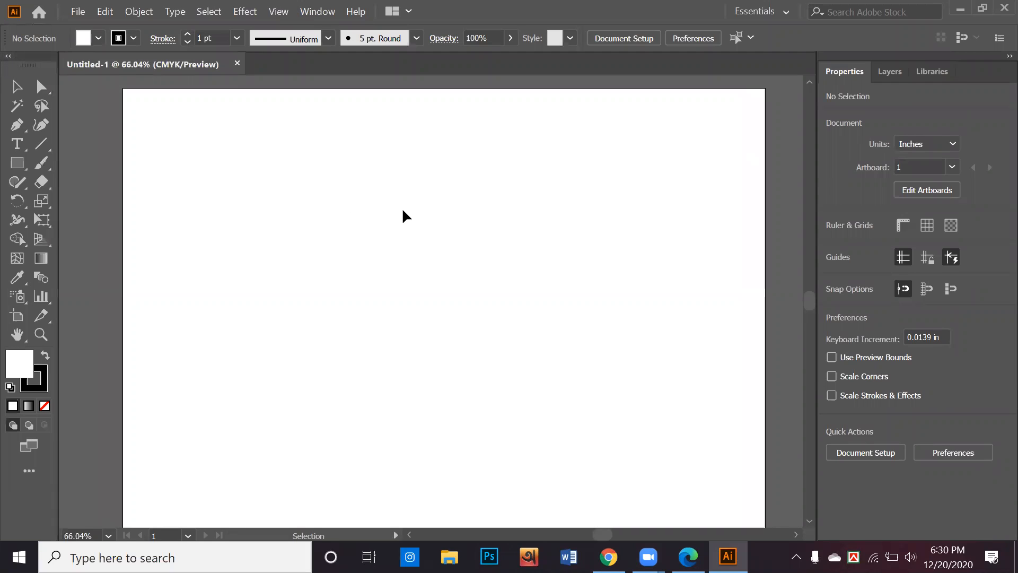
pyautogui.click(999, 57)
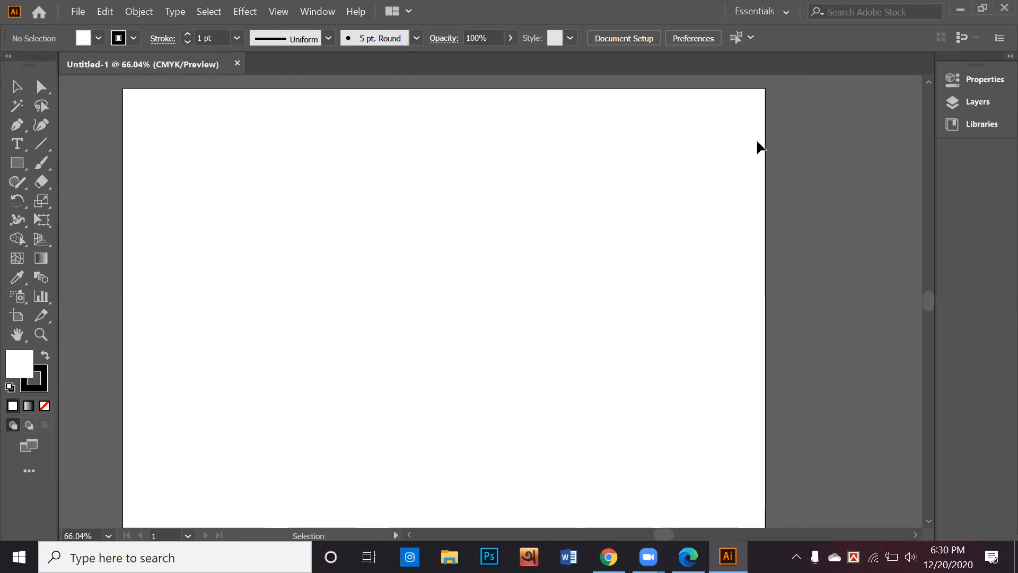
pyautogui.scroll(-1, 775, 175)
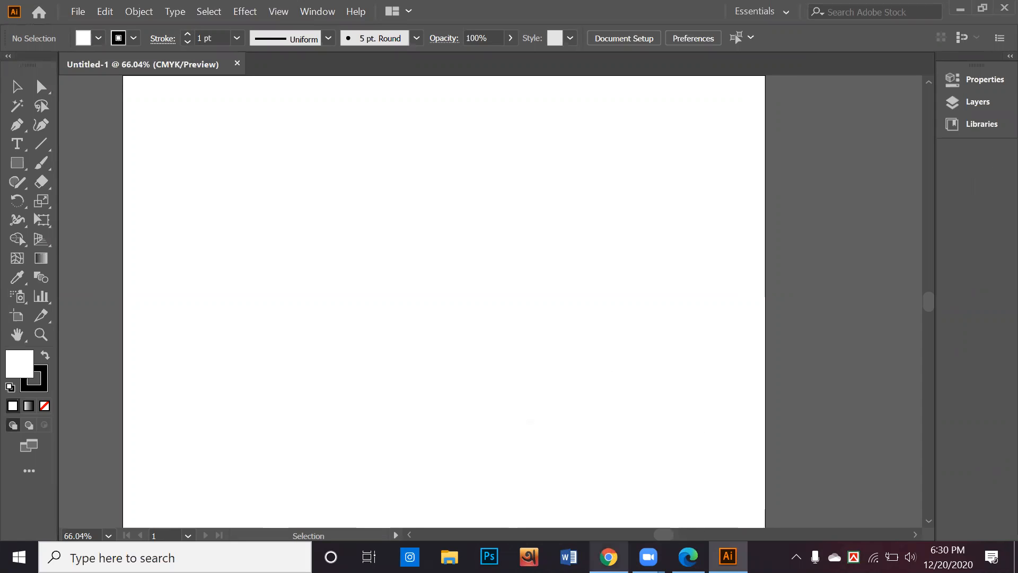
# Switch to Chrome, close the messi png, shop now png button and online fruits shopping logo png searches, and return to Illustrator.
pyautogui.hotkey('alt', 'Tab')
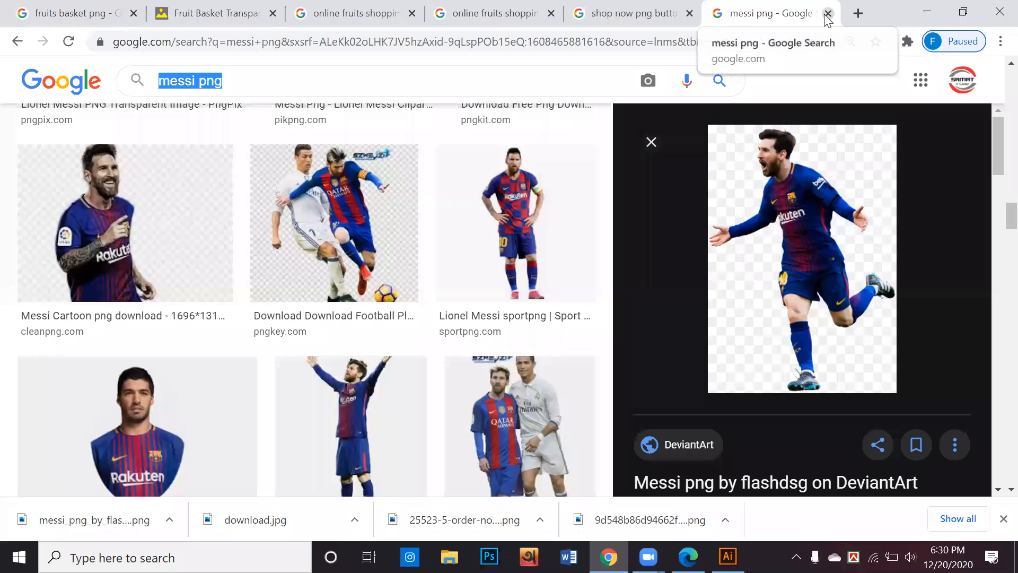
pyautogui.click(827, 15)
pyautogui.click(828, 15)
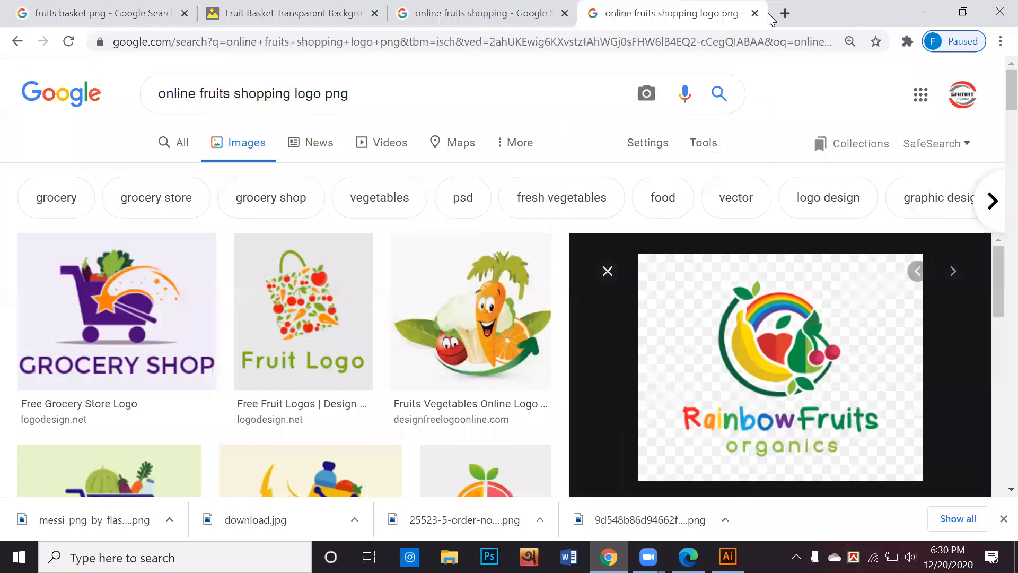
pyautogui.click(759, 13)
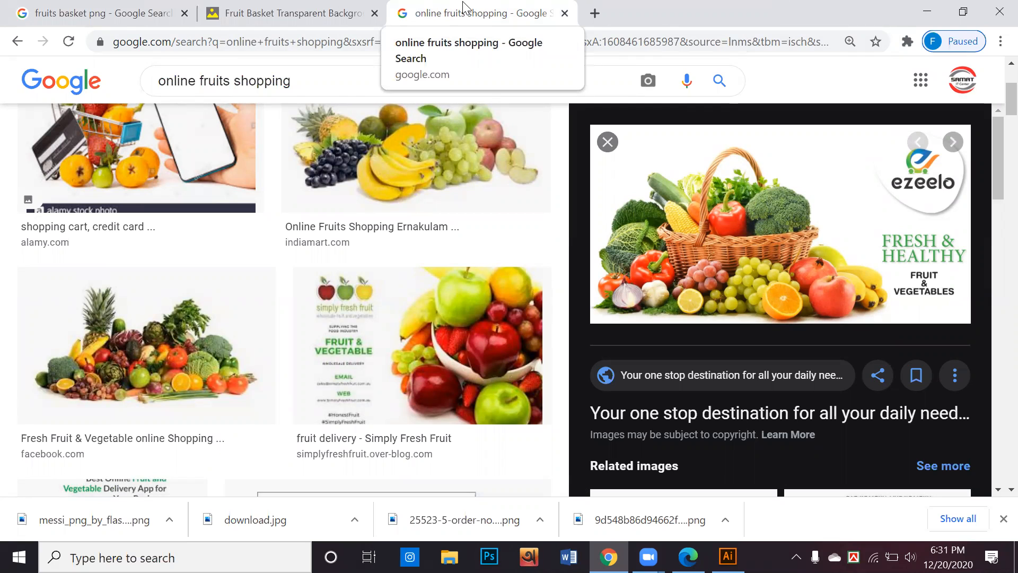
pyautogui.click(327, 9)
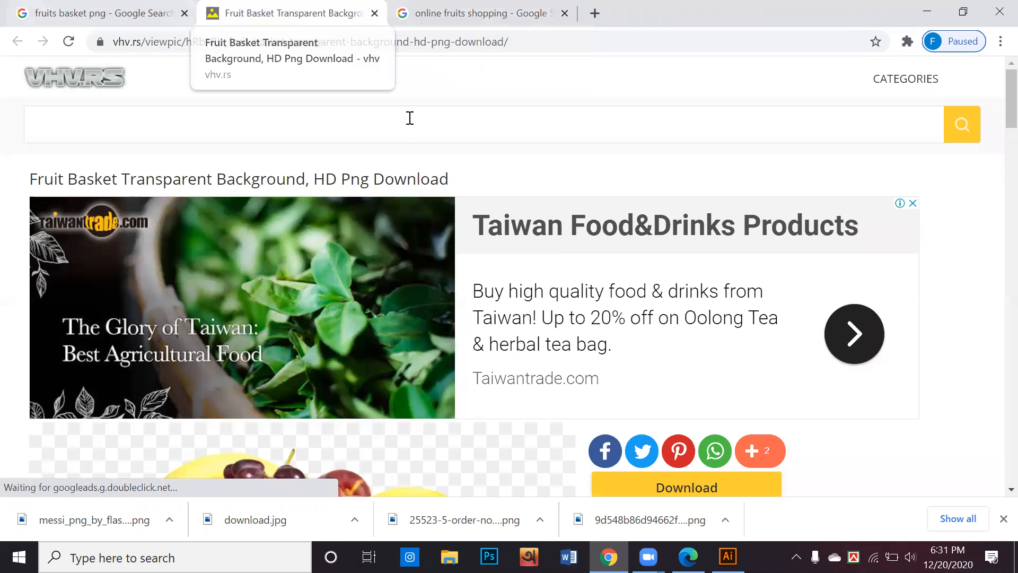
pyautogui.click(937, 11)
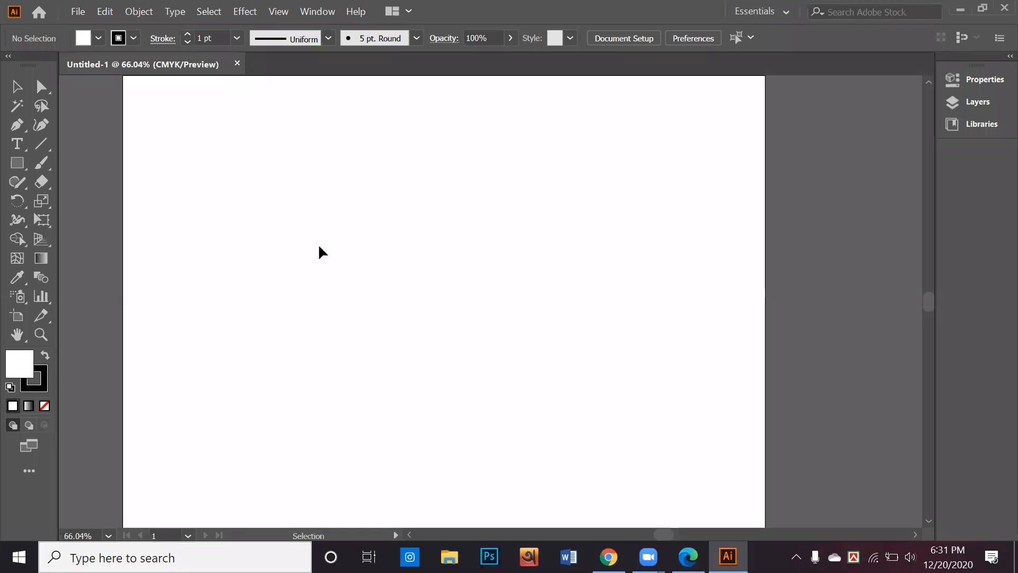
# Place point text with the placeholder "Lorem ipsum" on the artboard and enlarge it to about 90 pt.
pyautogui.click(23, 144)
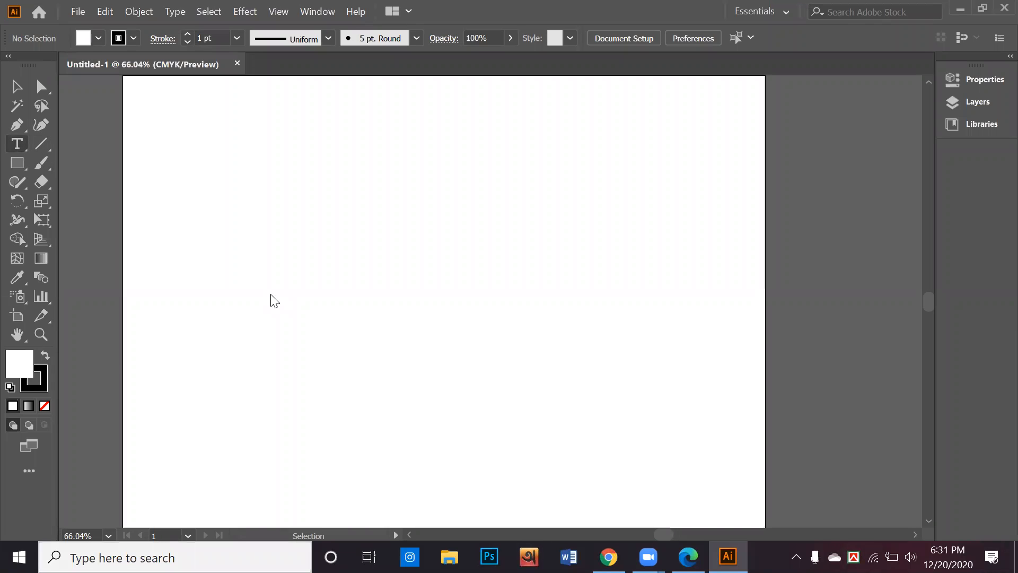
pyautogui.click(222, 247)
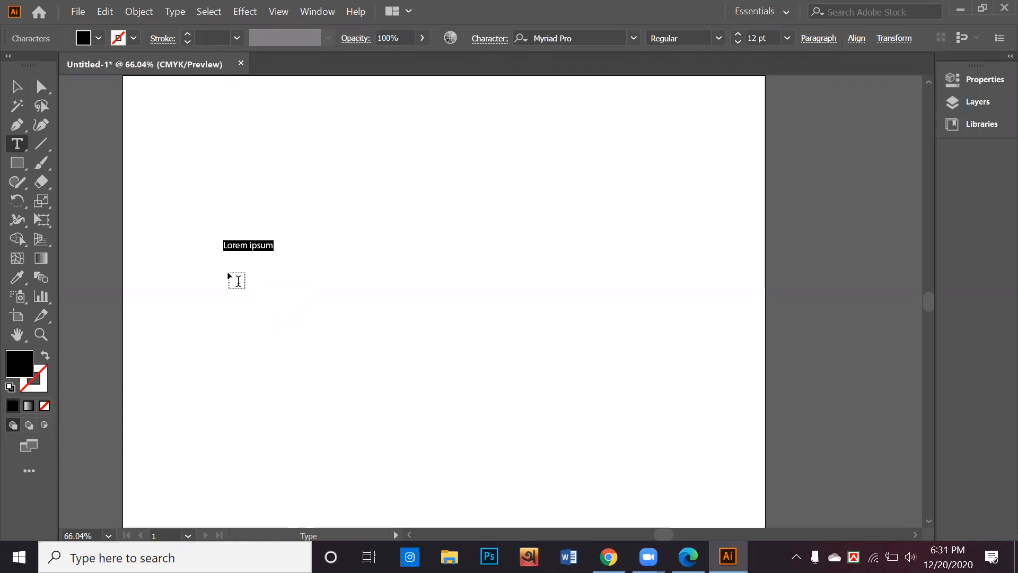
pyautogui.click(20, 93)
pyautogui.moveTo(275, 253); pyautogui.dragTo(504, 259)
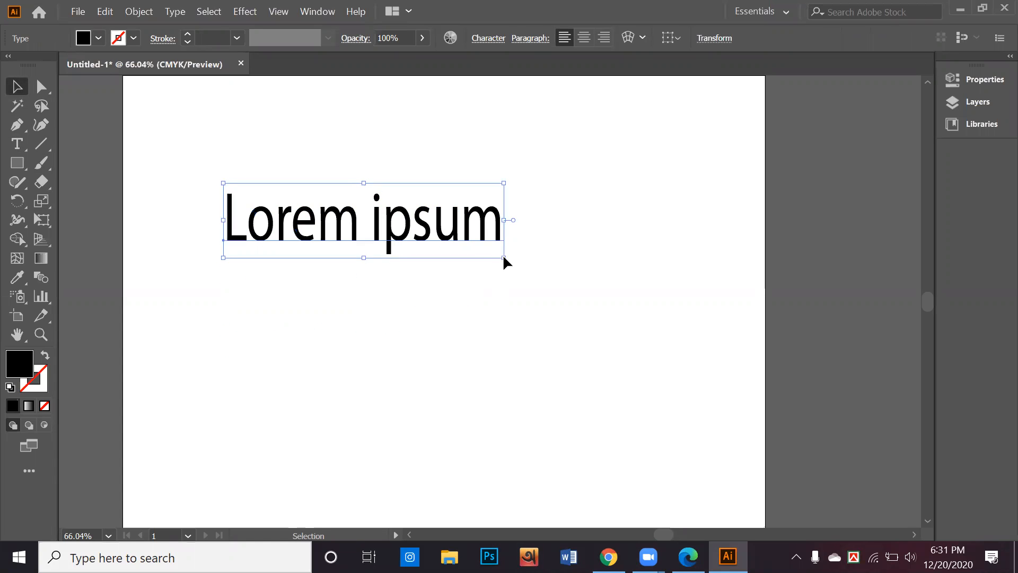
# Set the whole Lorem ipsum text to Bold and move the Character settings clear of the text.
pyautogui.click(17, 144)
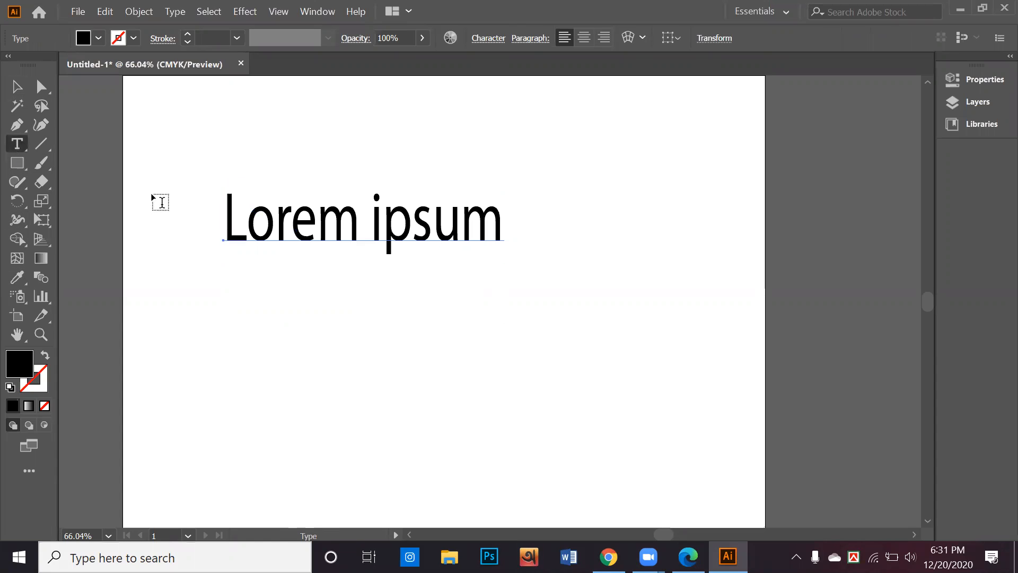
pyautogui.moveTo(225, 222); pyautogui.dragTo(501, 228)
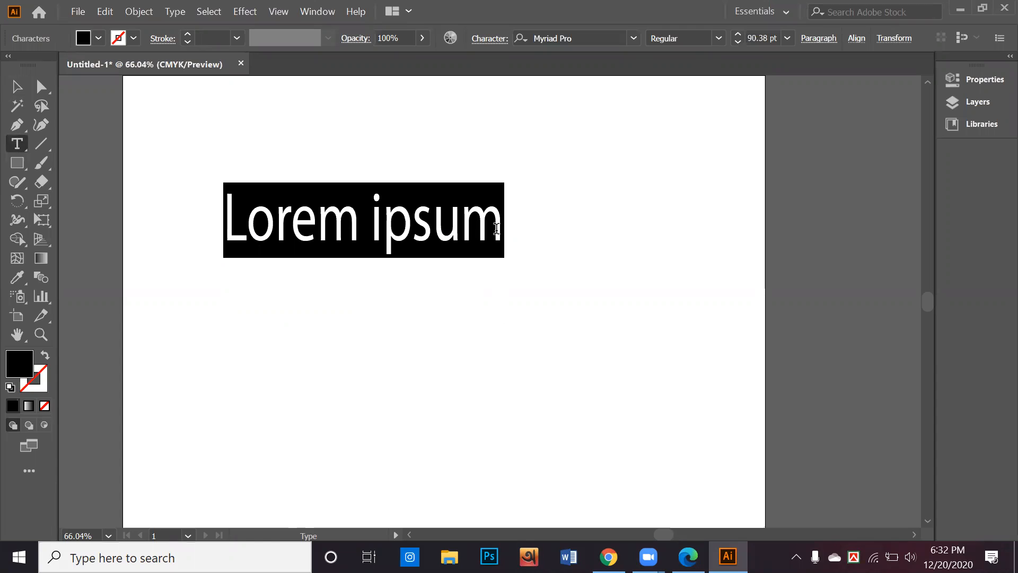
pyautogui.hotkey('ctrl', 't')
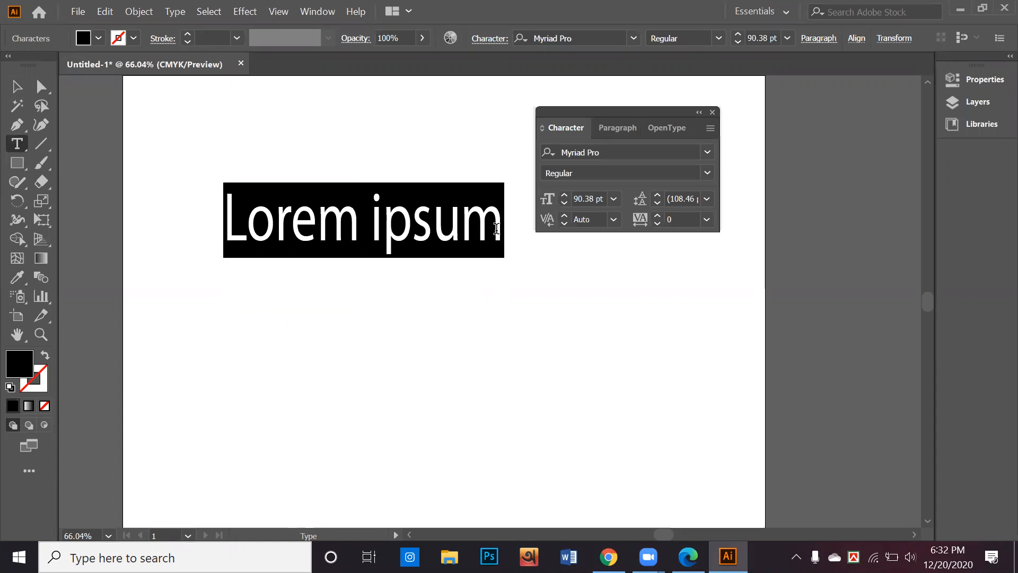
pyautogui.click(708, 174)
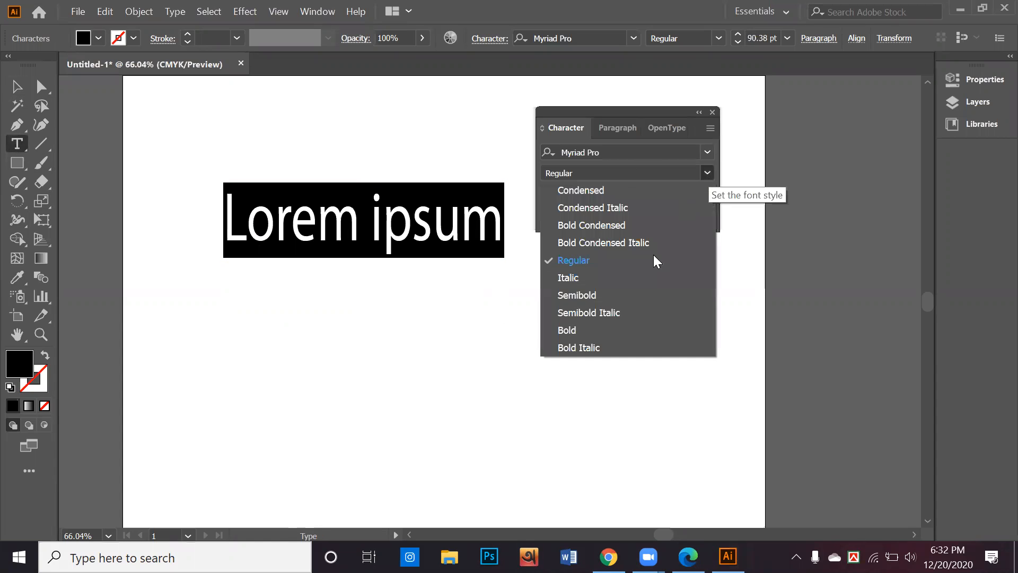
pyautogui.click(633, 329)
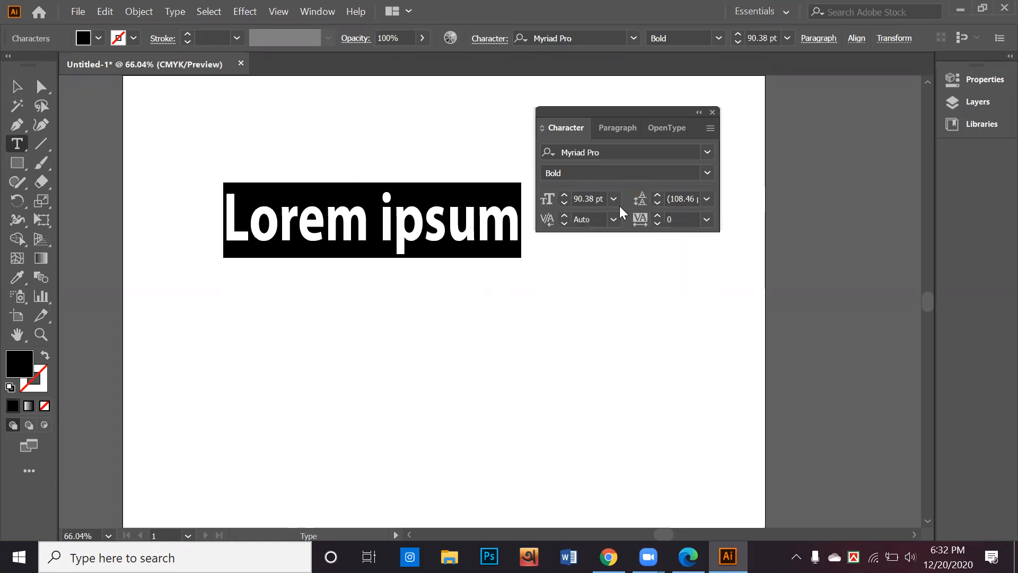
pyautogui.moveTo(640, 114); pyautogui.dragTo(753, 122)
# Move the Lorem ipsum text slightly down and to the right on the artboard and deselect it.
pyautogui.click(16, 85)
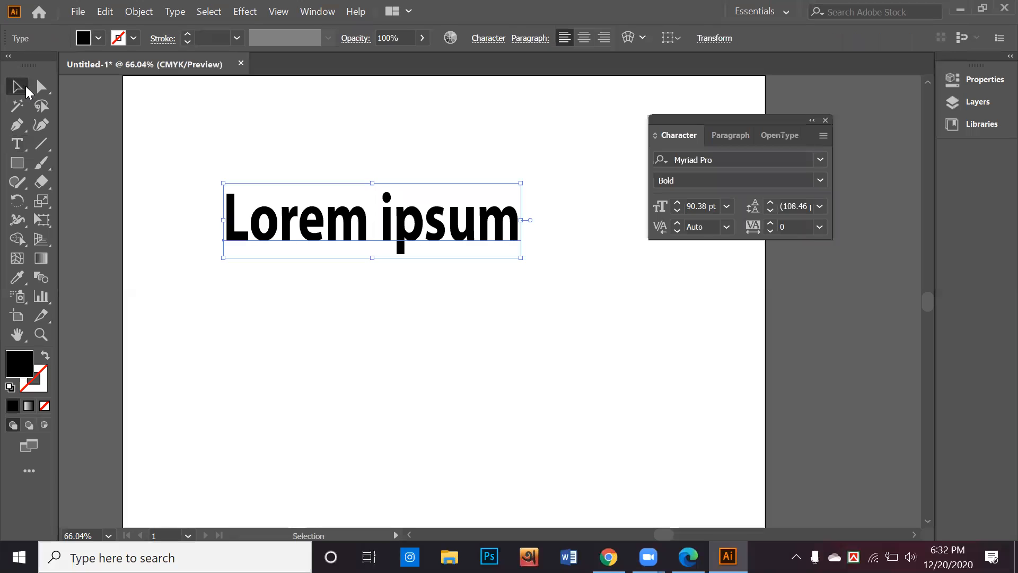
pyautogui.click(207, 221)
pyautogui.moveTo(290, 228); pyautogui.dragTo(347, 267)
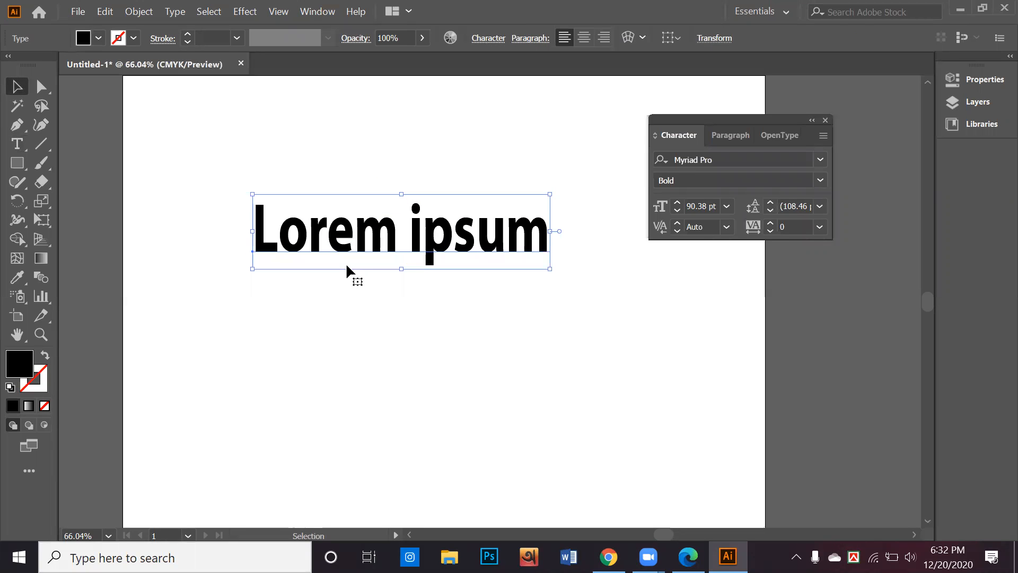
pyautogui.click(346, 308)
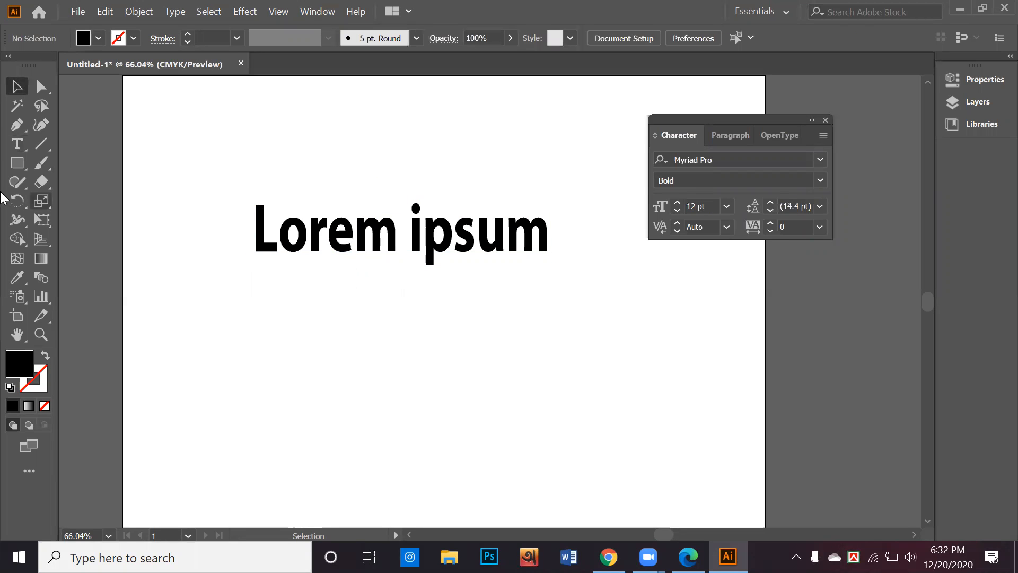
pyautogui.click(21, 142)
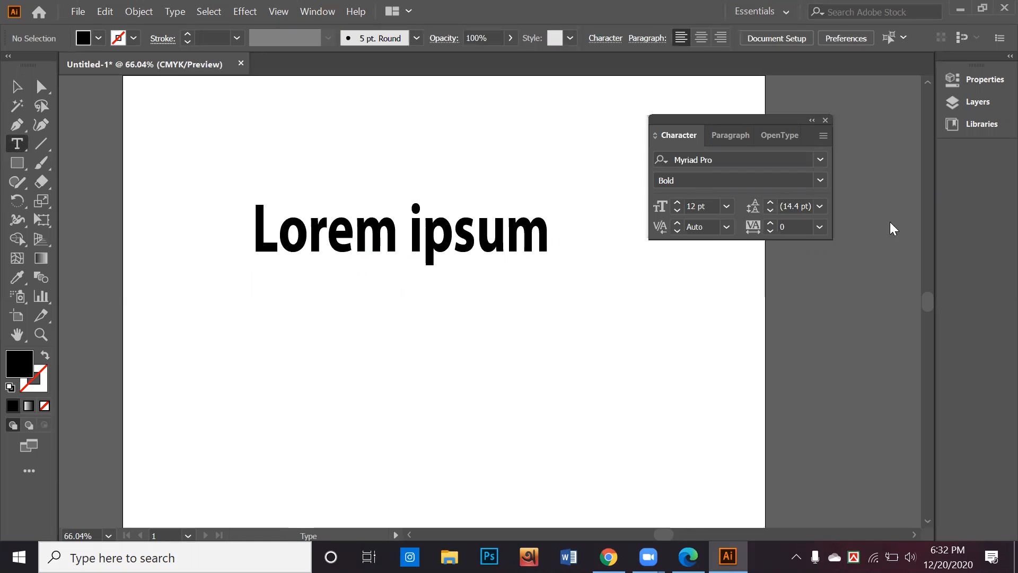
pyautogui.click(737, 160)
pyautogui.press('Down')
pyautogui.press('Down')
pyautogui.press('Down')
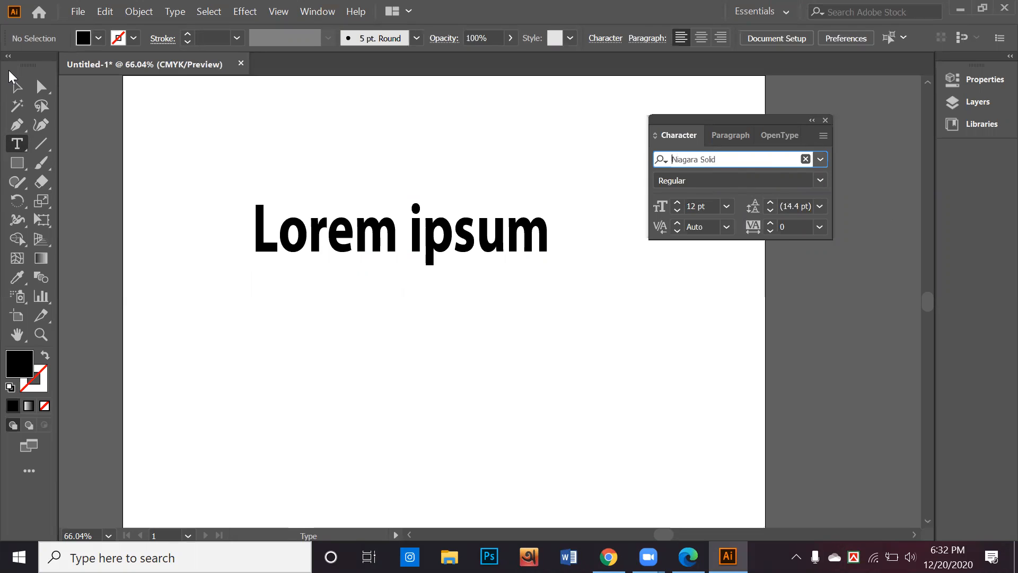
# Select the Lorem ipsum text, browse through the font families to set it in Script MT Bold, and deselect it.
pyautogui.click(16, 91)
pyautogui.click(433, 234)
pyautogui.click(698, 157)
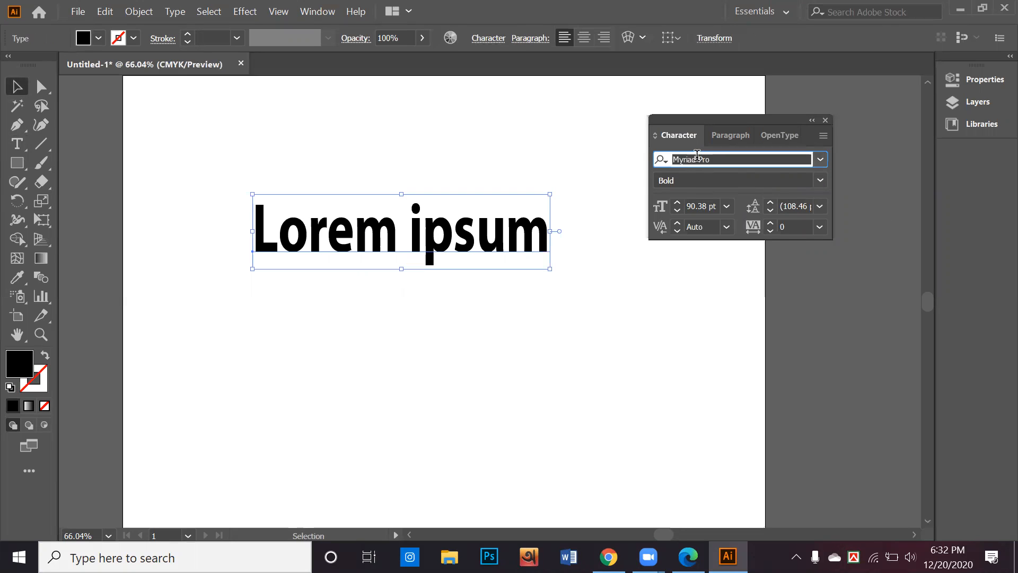
pyautogui.press('Down')
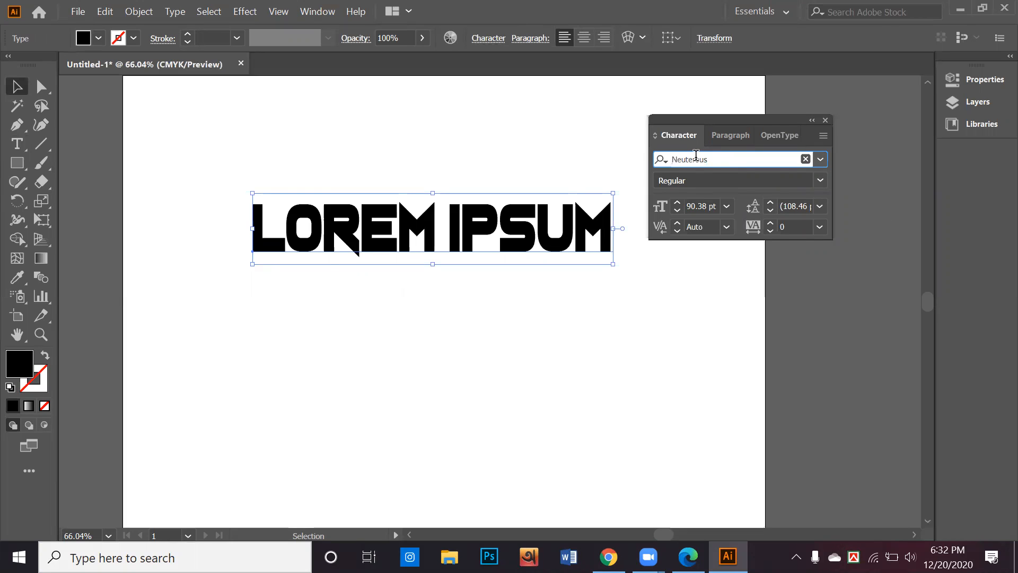
pyautogui.press('Down')
pyautogui.press('Down')
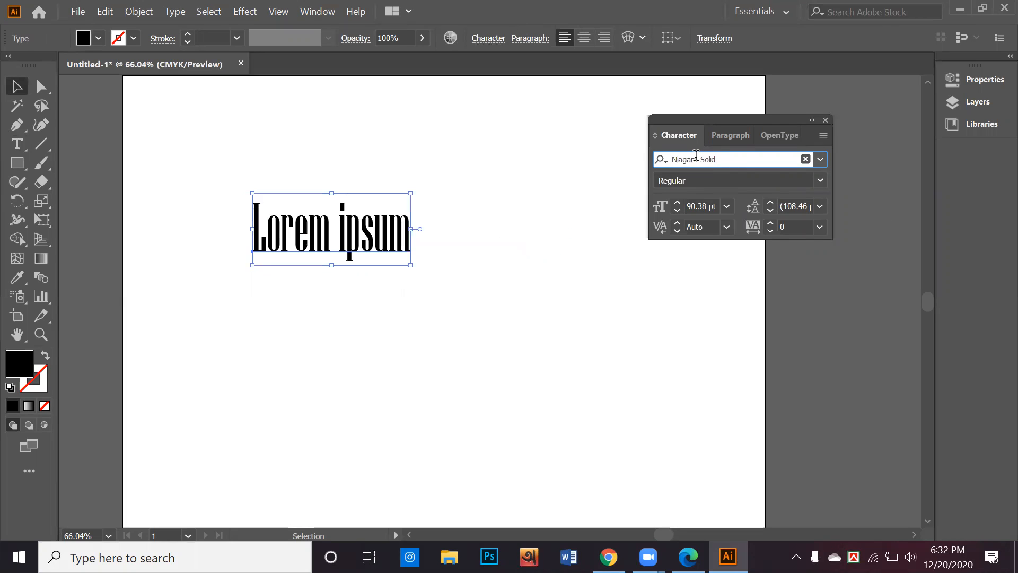
pyautogui.press('Down')
pyautogui.press('Down')
pyautogui.press('Down')
pyautogui.press('Down')
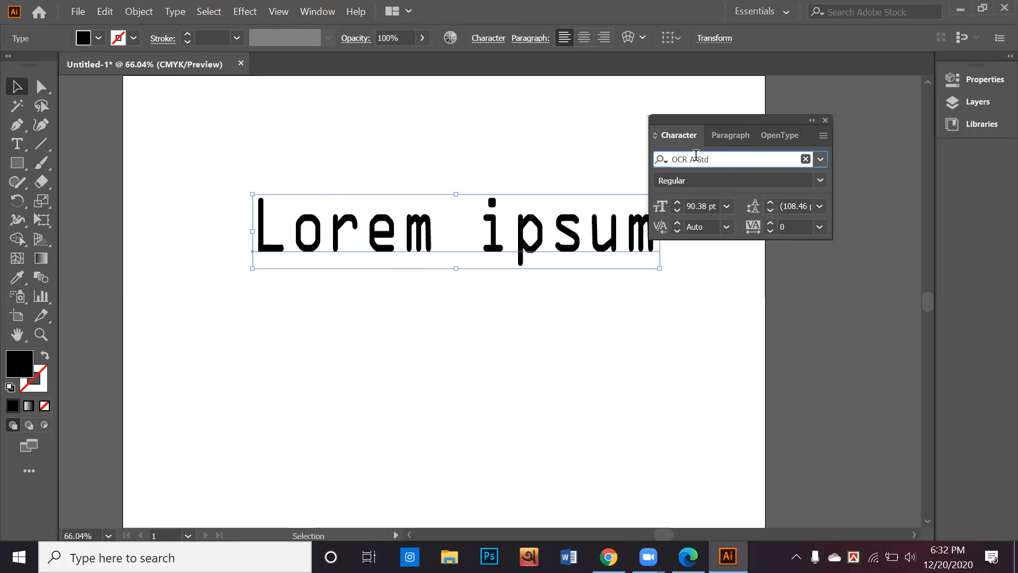
pyautogui.press('Down')
pyautogui.press('Down')
pyautogui.press('Down')
pyautogui.press('Down')
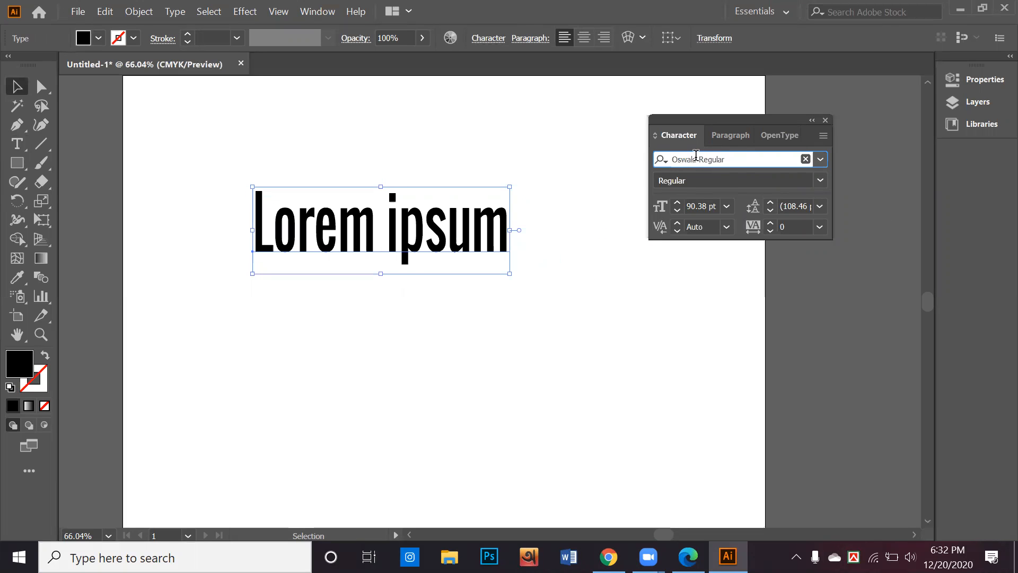
pyautogui.press('Down')
pyautogui.press('Down')
pyautogui.press('Down')
pyautogui.press('Down')
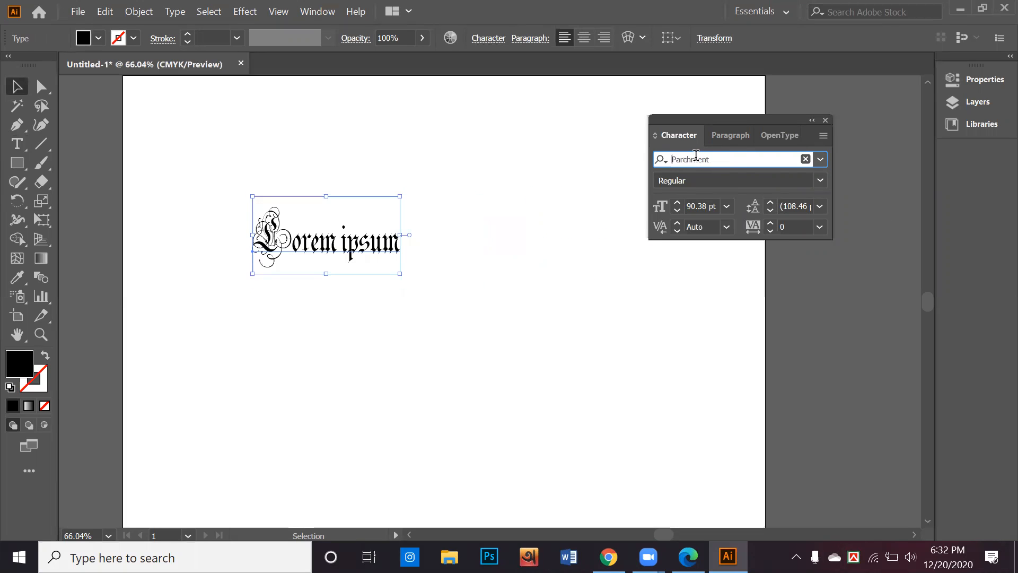
pyautogui.press('Down')
pyautogui.press('Down')
pyautogui.press('Down')
pyautogui.press('Down')
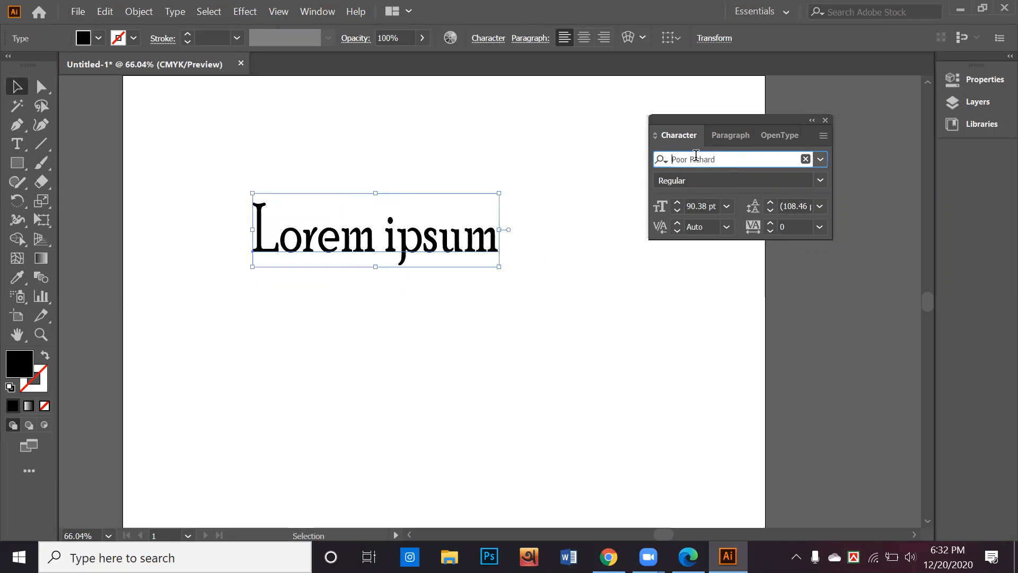
pyautogui.press('Down')
pyautogui.press('Down')
pyautogui.press('Down')
pyautogui.press('Down')
pyautogui.press('Down')
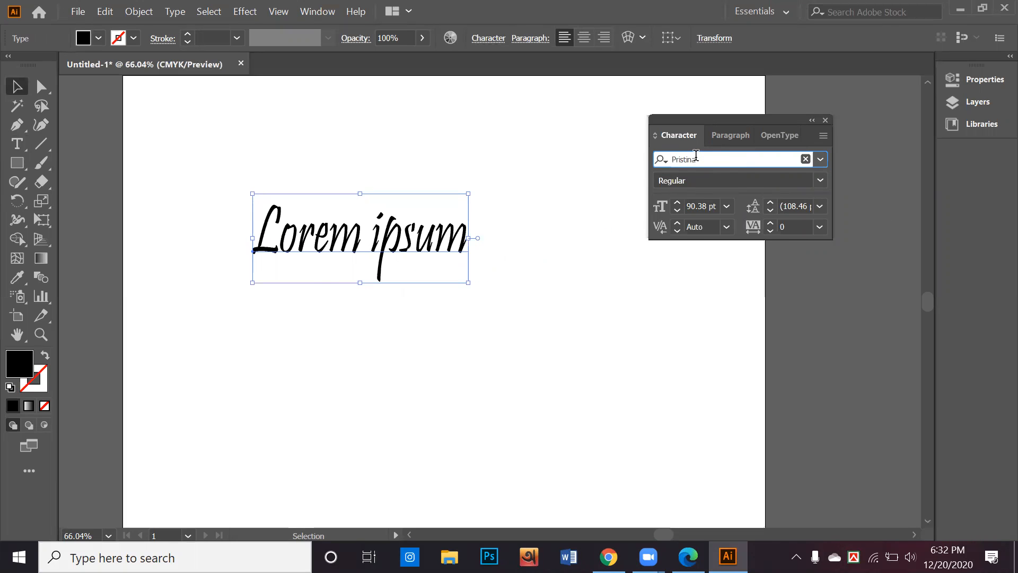
pyautogui.press('Down')
pyautogui.press('Down')
pyautogui.press('Down')
pyautogui.press('Down')
pyautogui.press('Down')
pyautogui.press('Down')
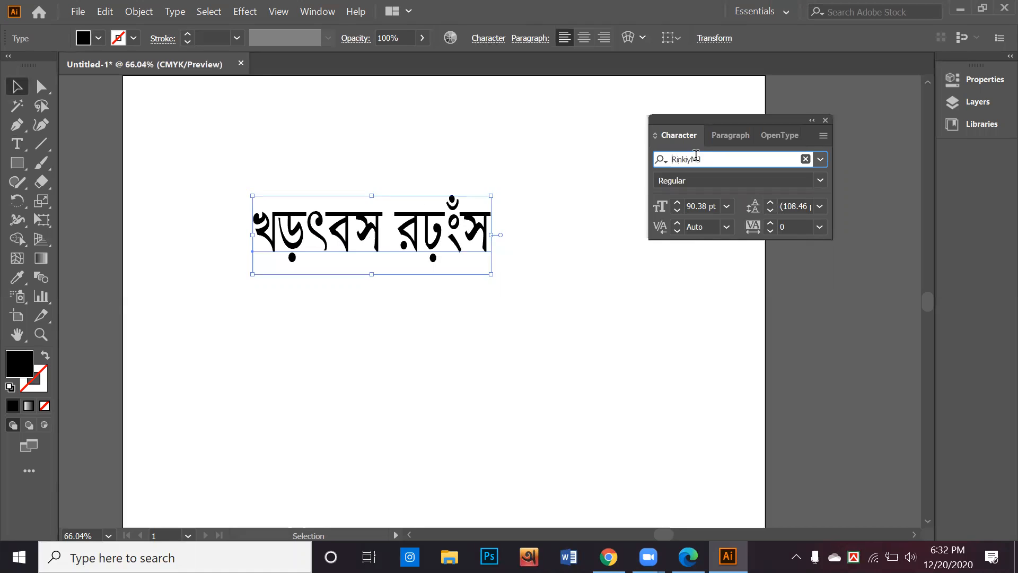
pyautogui.press('Down')
pyautogui.press('Up')
pyautogui.press('Up')
pyautogui.press('Up')
pyautogui.press('Down')
pyautogui.press('Down')
pyautogui.press('Down')
pyautogui.press('Down')
pyautogui.press('Down')
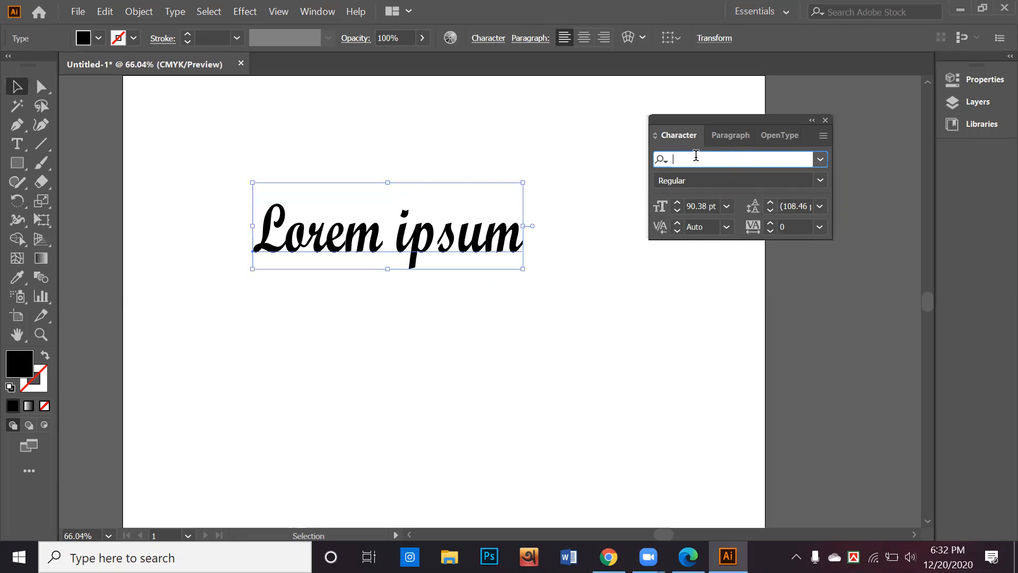
pyautogui.press('Up')
pyautogui.press('Up')
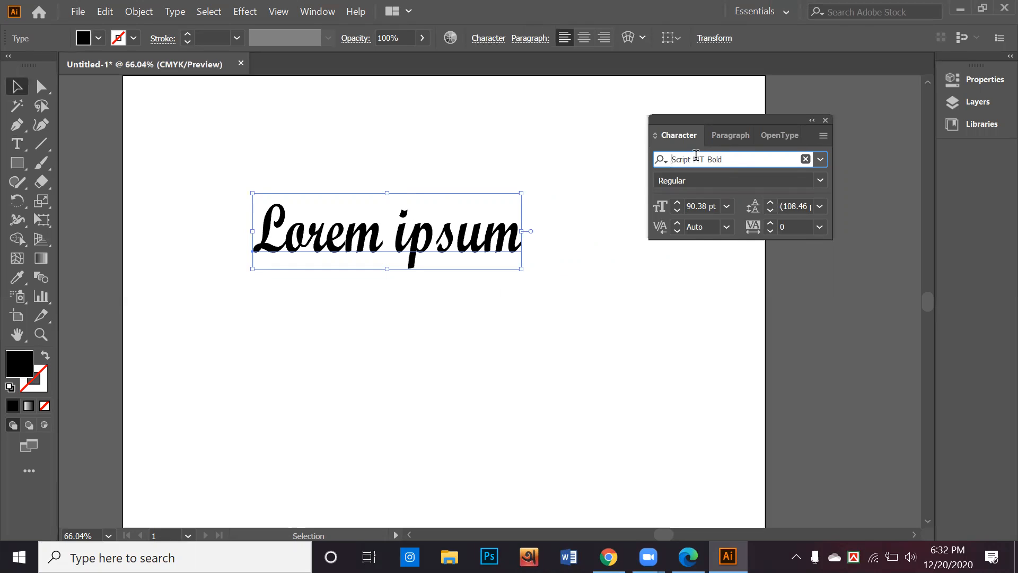
pyautogui.click(21, 89)
pyautogui.click(310, 177)
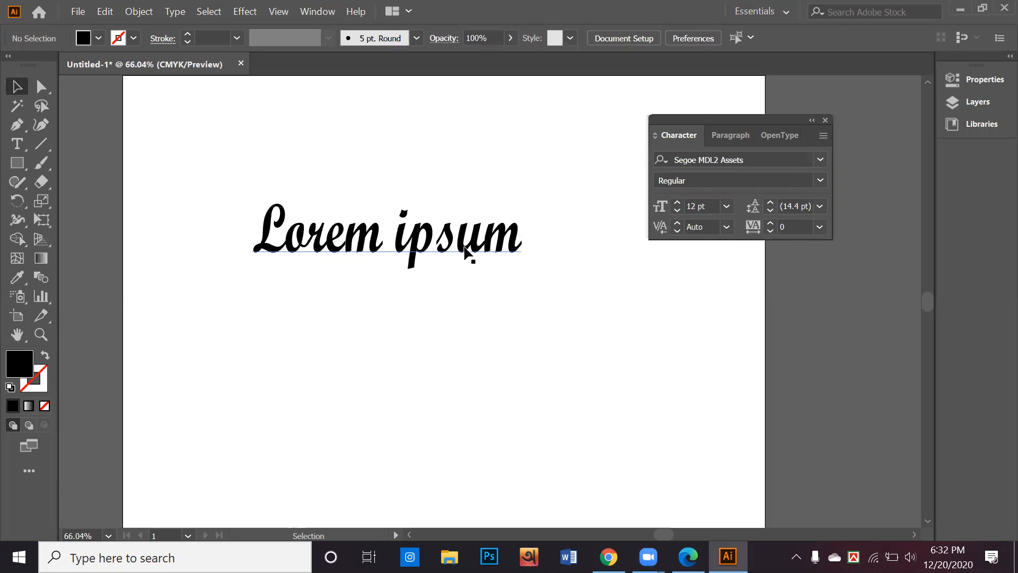
pyautogui.click(17, 143)
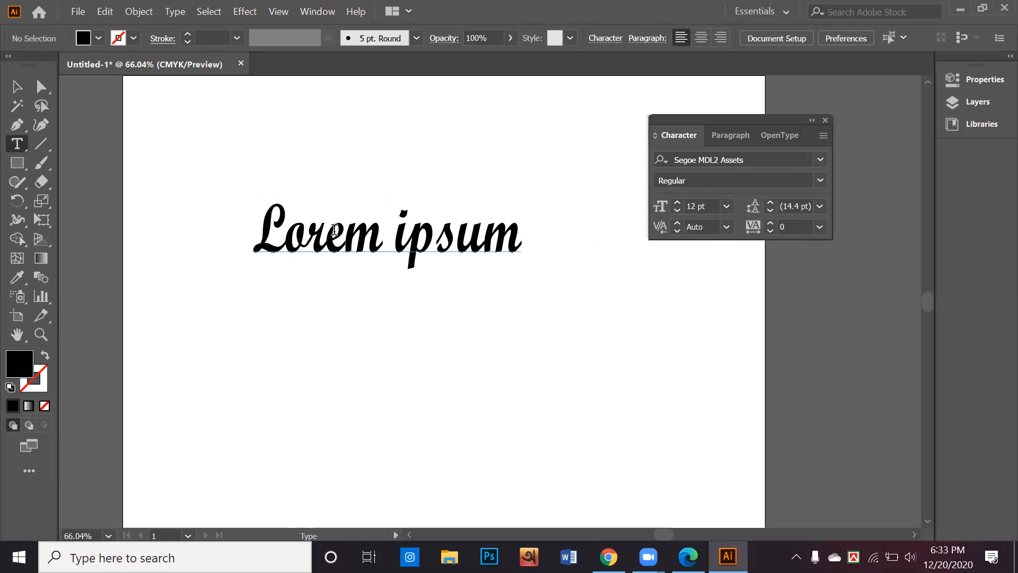
pyautogui.click(17, 86)
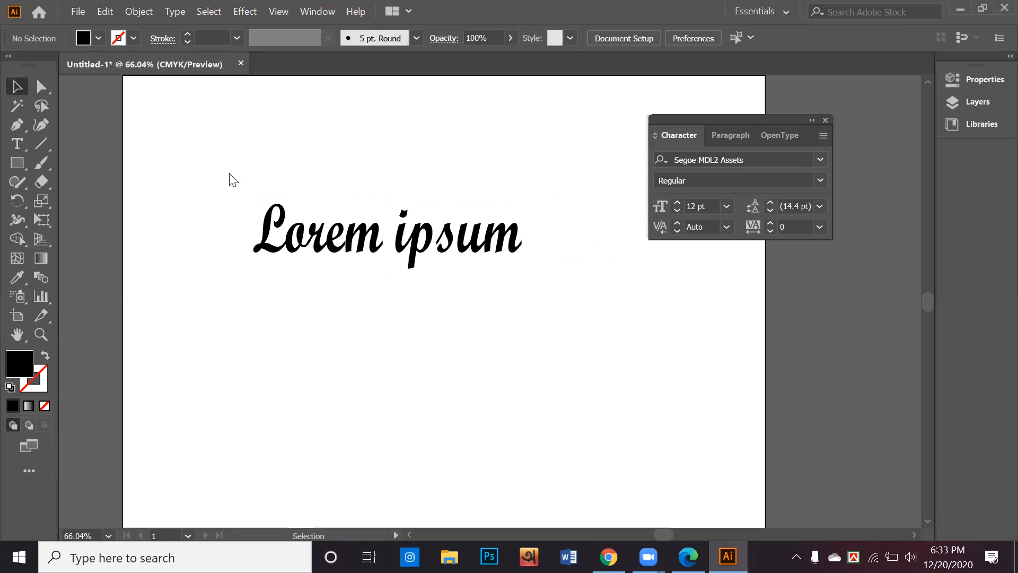
# Move the Lorem ipsum text slightly up and to the left, and delete the word "Lorem" from it.
pyautogui.moveTo(304, 250); pyautogui.dragTo(249, 187)
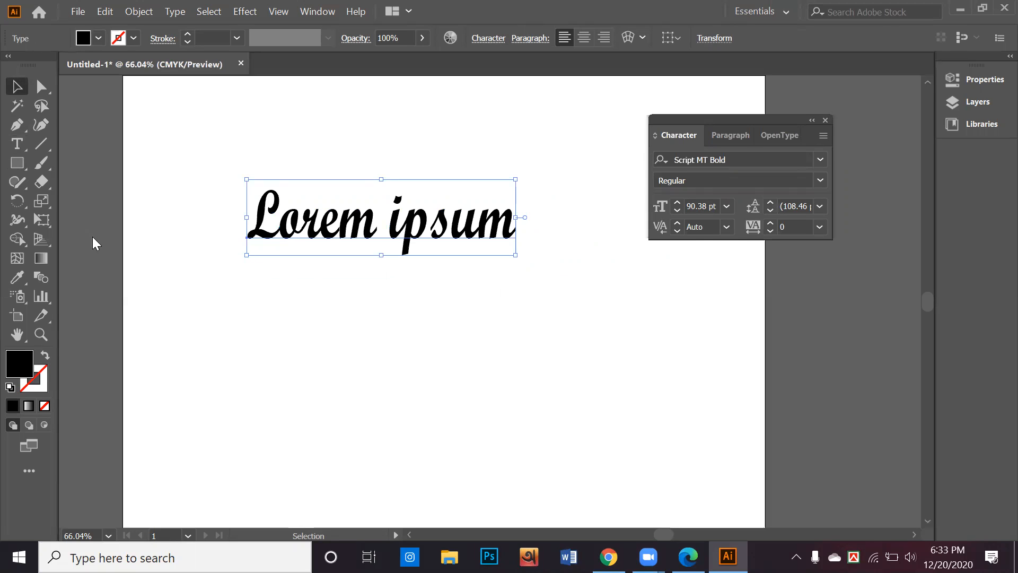
pyautogui.click(20, 147)
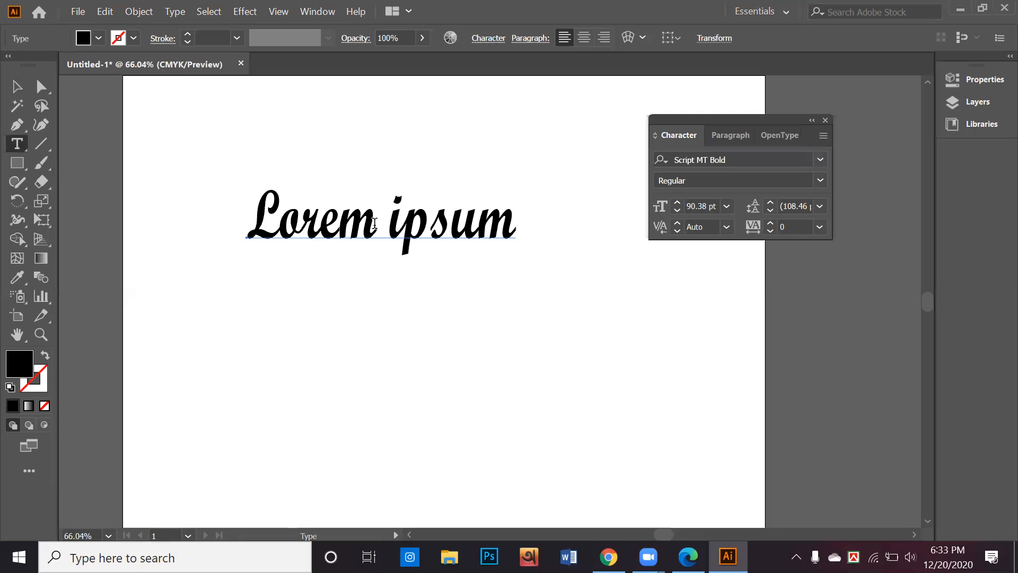
pyautogui.moveTo(387, 217); pyautogui.dragTo(222, 207)
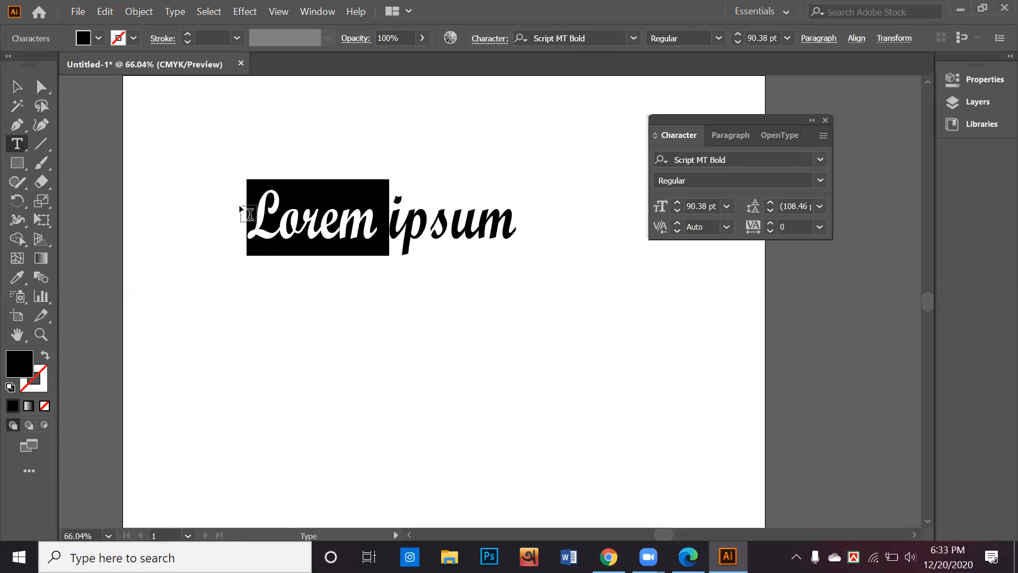
pyautogui.press('BackSpace')
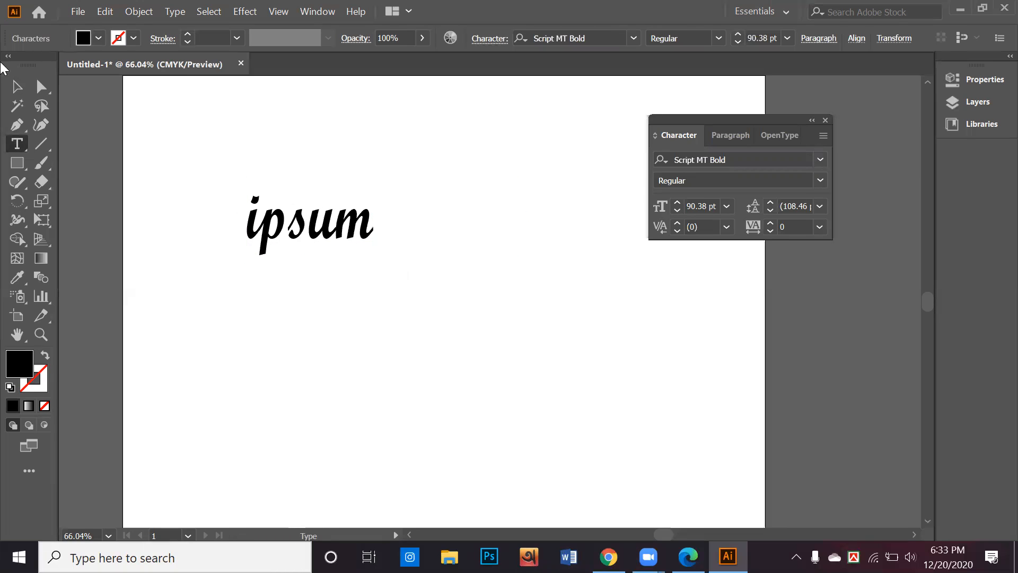
# Duplicate the ipsum text so that one copy sits above the other on the artboard.
pyautogui.click(17, 86)
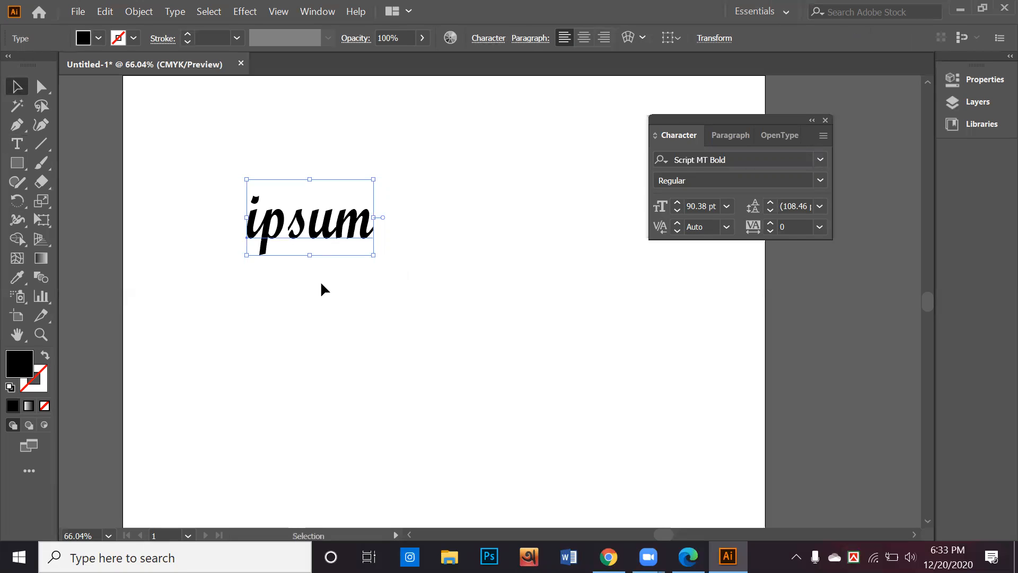
pyautogui.click(320, 281)
pyautogui.moveTo(325, 237); pyautogui.dragTo(394, 182)
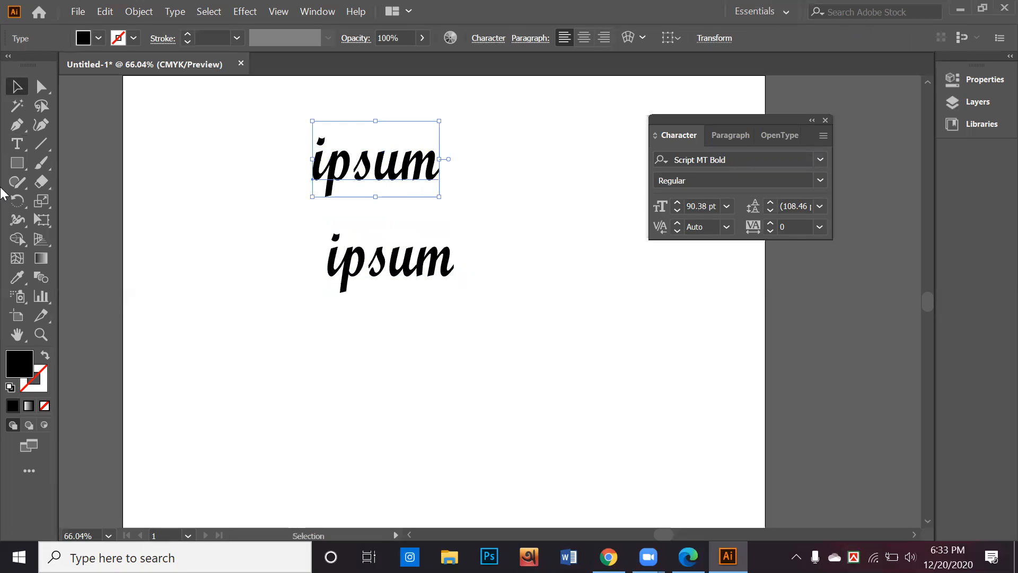
# Replace the upper ipsum text with "Lorem" and move the lower ipsum text to the right.
pyautogui.click(17, 143)
pyautogui.click(417, 168)
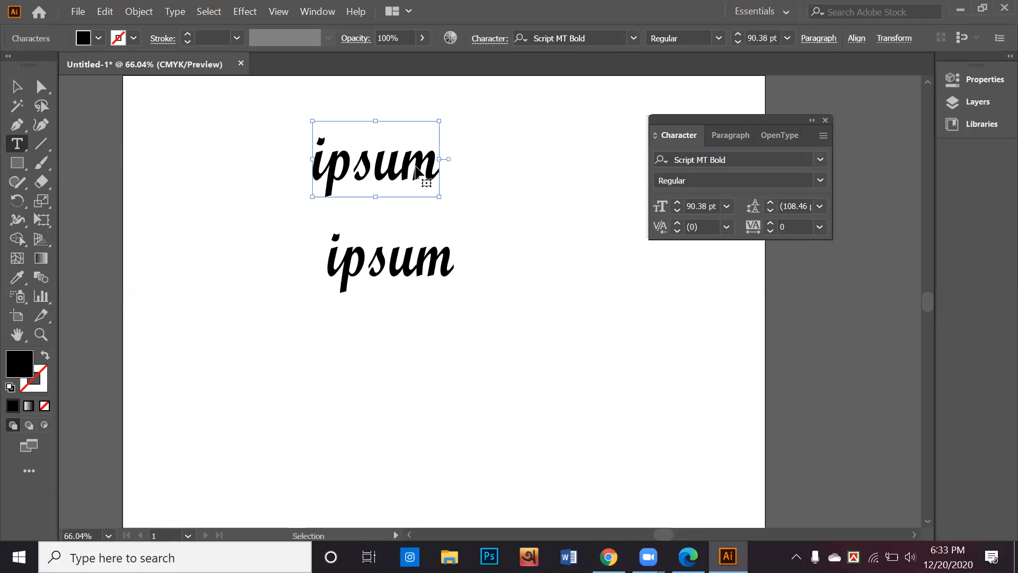
pyautogui.doubleClick(419, 173)
pyautogui.write('Lorem')
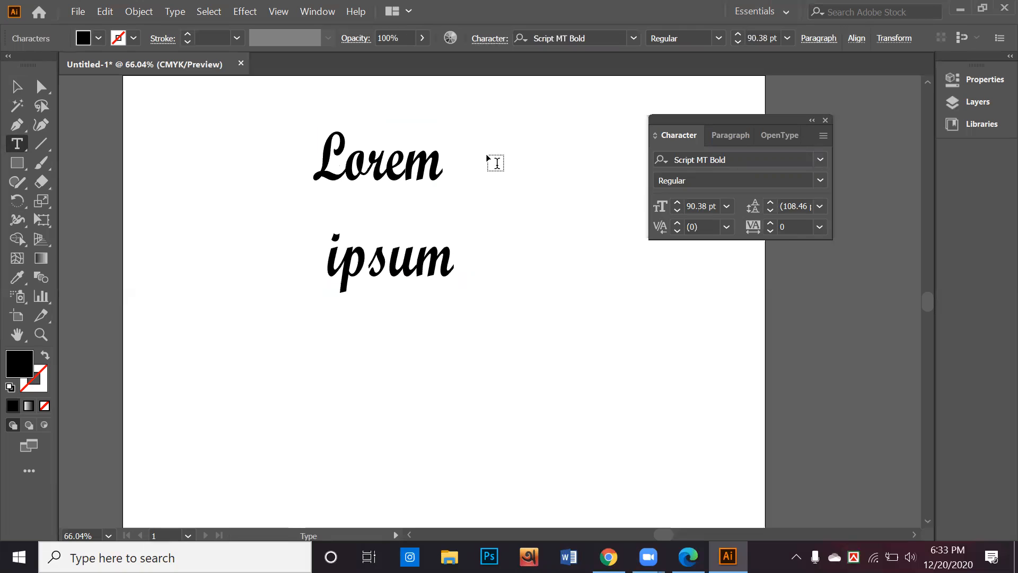
pyautogui.click(17, 86)
pyautogui.moveTo(396, 276); pyautogui.dragTo(497, 288)
# Browse through the font families to set the Lorem text in Tekton Pro with the Bold Extended style.
pyautogui.click(420, 172)
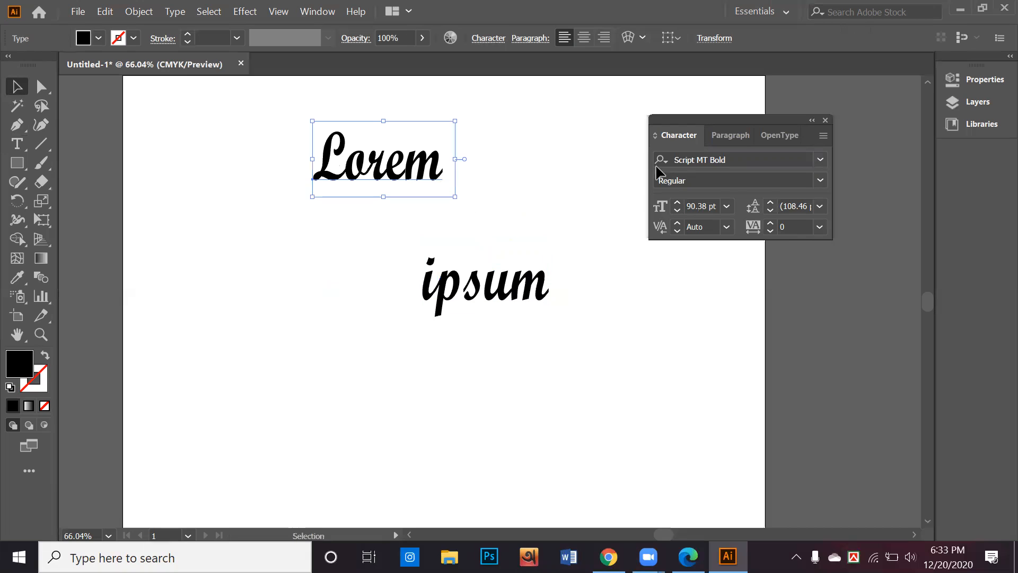
pyautogui.click(722, 158)
pyautogui.write('Segoe Print')
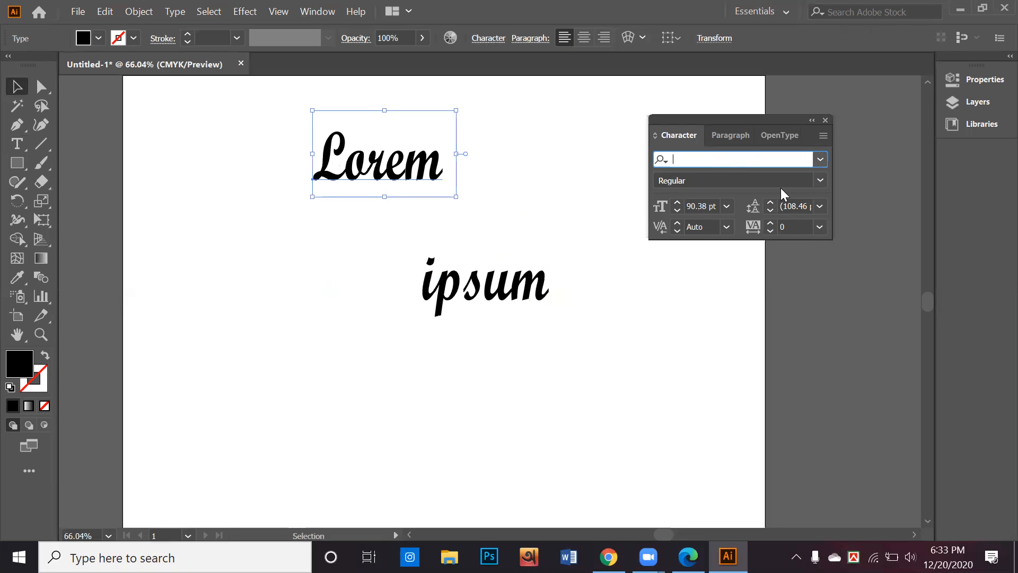
pyautogui.press('BackSpace')
pyautogui.press('BackSpace')
pyautogui.press('BackSpace')
pyautogui.press('BackSpace')
pyautogui.press('BackSpace')
pyautogui.write('UI Symbol')
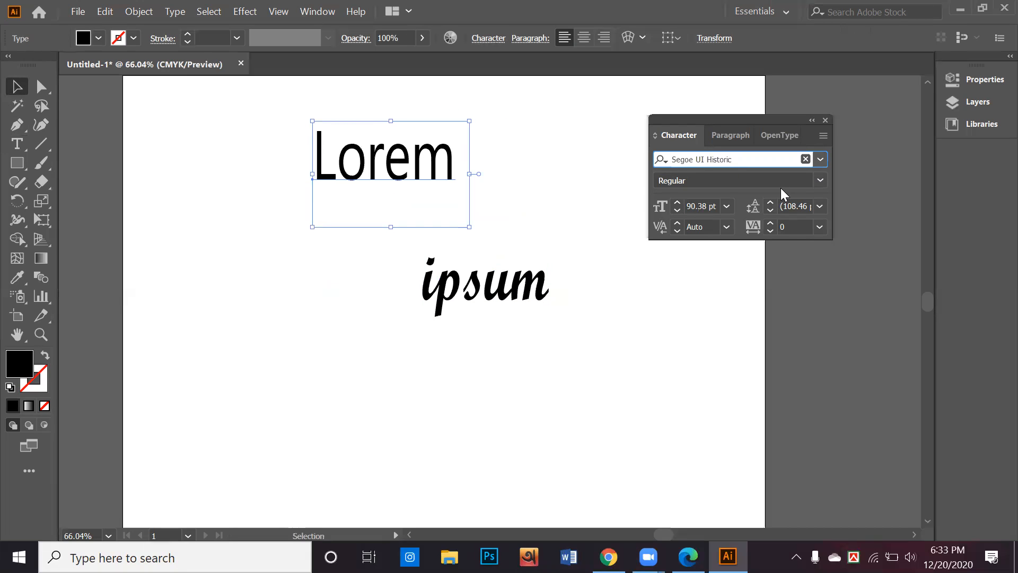
pyautogui.press('Down')
pyautogui.press('Down')
pyautogui.press('Down')
pyautogui.press('Down')
pyautogui.press('Down')
pyautogui.press('Down')
pyautogui.press('Down')
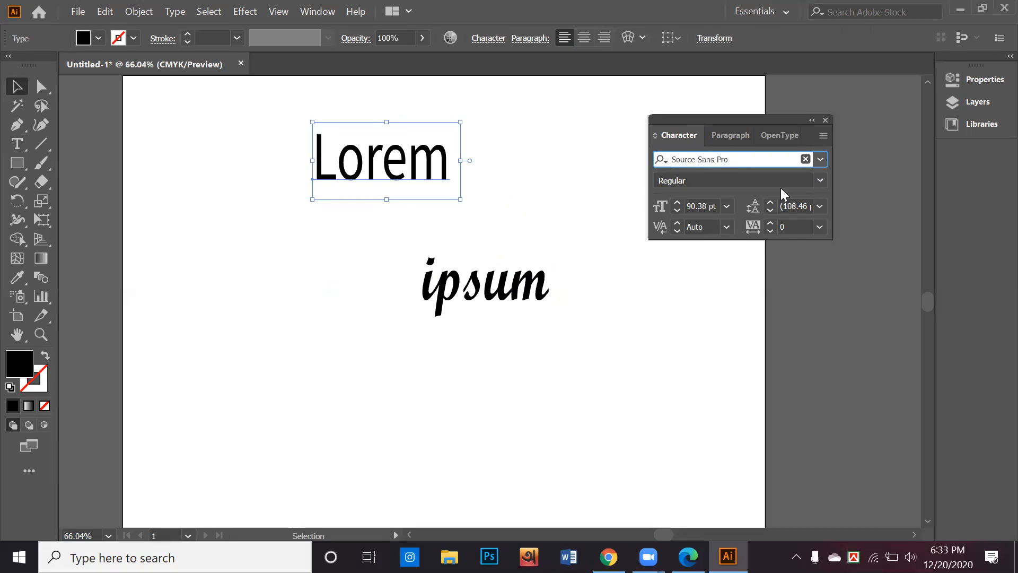
pyautogui.press('Down')
pyautogui.press('Down')
pyautogui.press('Down')
pyautogui.press('Down')
pyautogui.press('Down')
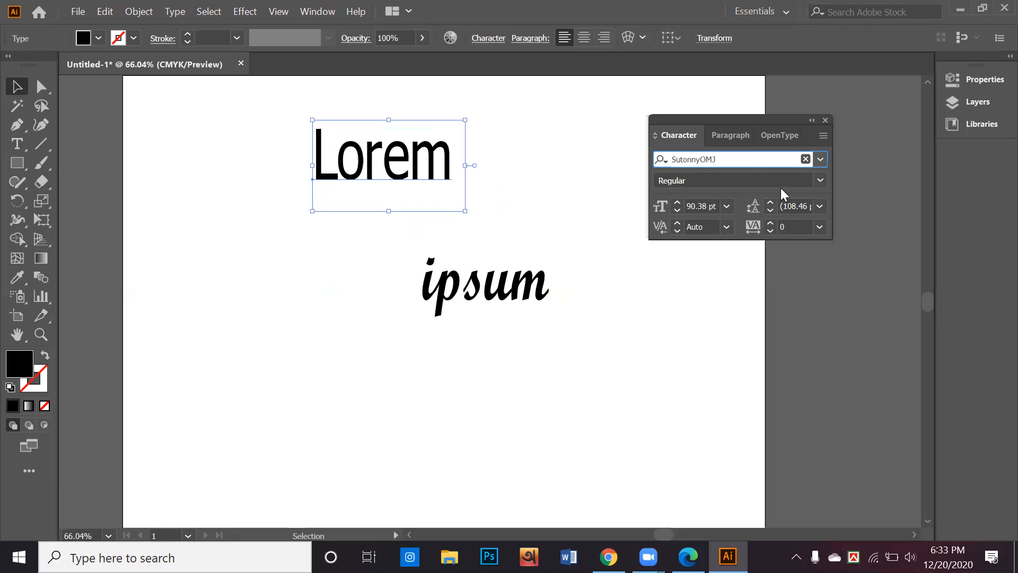
pyautogui.press('Down')
pyautogui.press('Down')
pyautogui.press('Down')
pyautogui.press('Down')
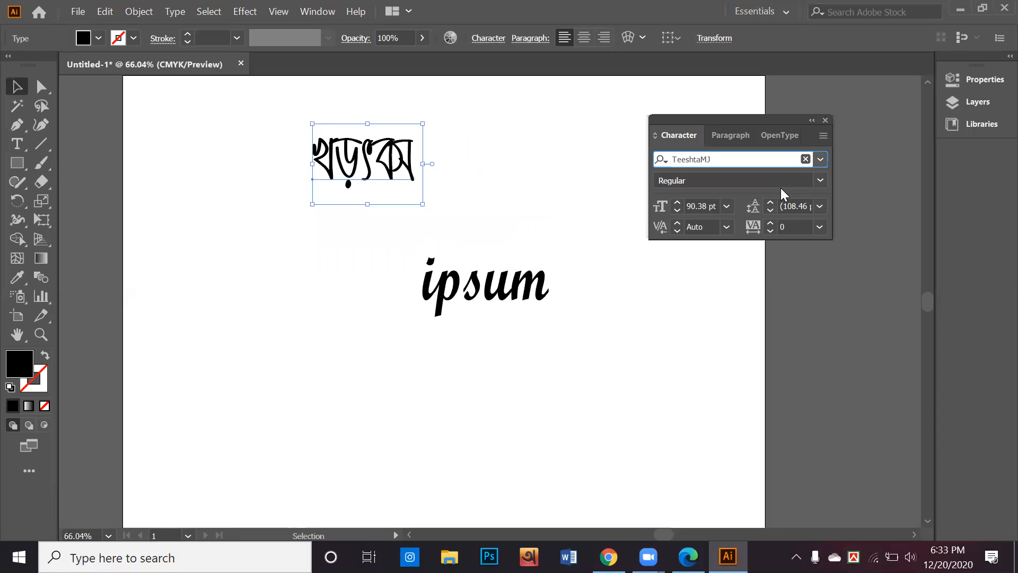
pyautogui.press('Down')
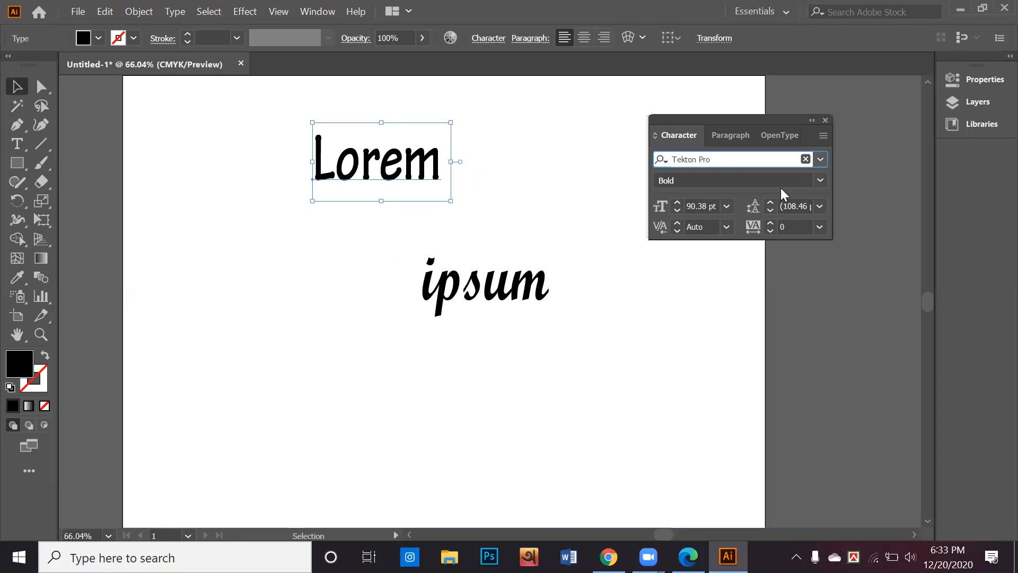
pyautogui.click(821, 180)
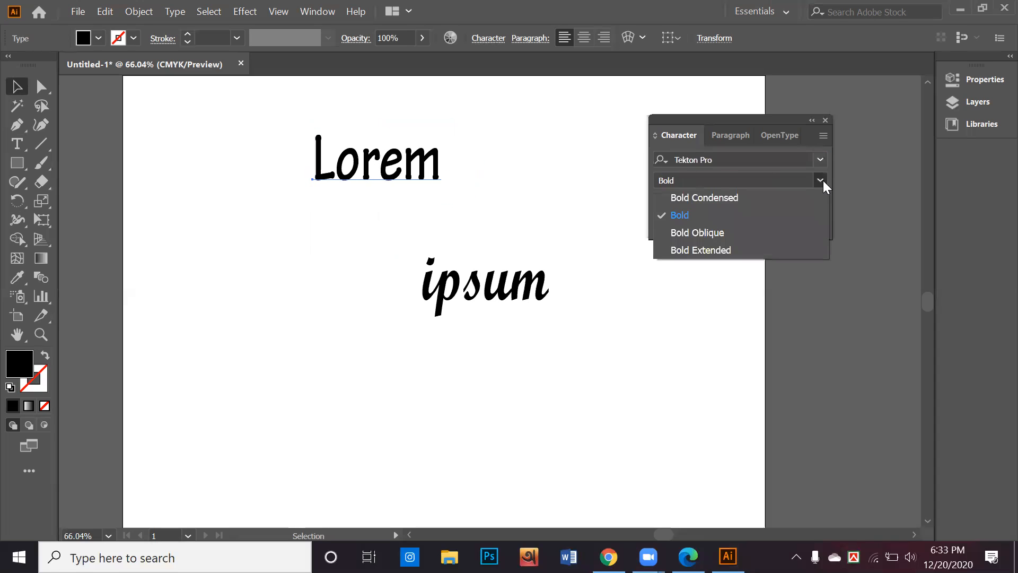
pyautogui.click(751, 248)
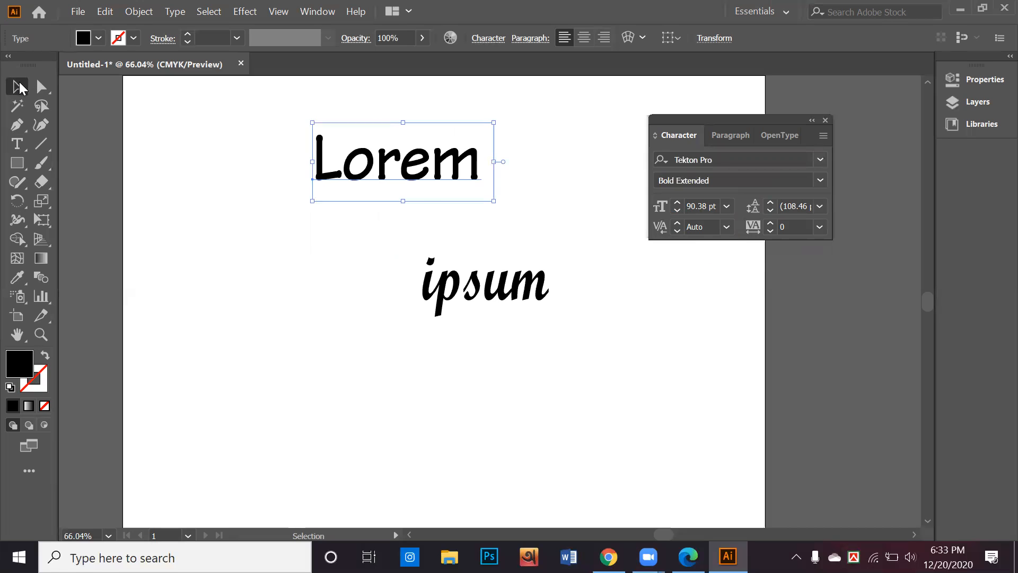
# Duplicate the Lorem text directly below the original, set the copy in Trajan Color and check its available styles.
pyautogui.moveTo(415, 184); pyautogui.dragTo(415, 229)
pyautogui.click(748, 160)
pyautogui.press('Down')
pyautogui.press('Down')
pyautogui.press('Down')
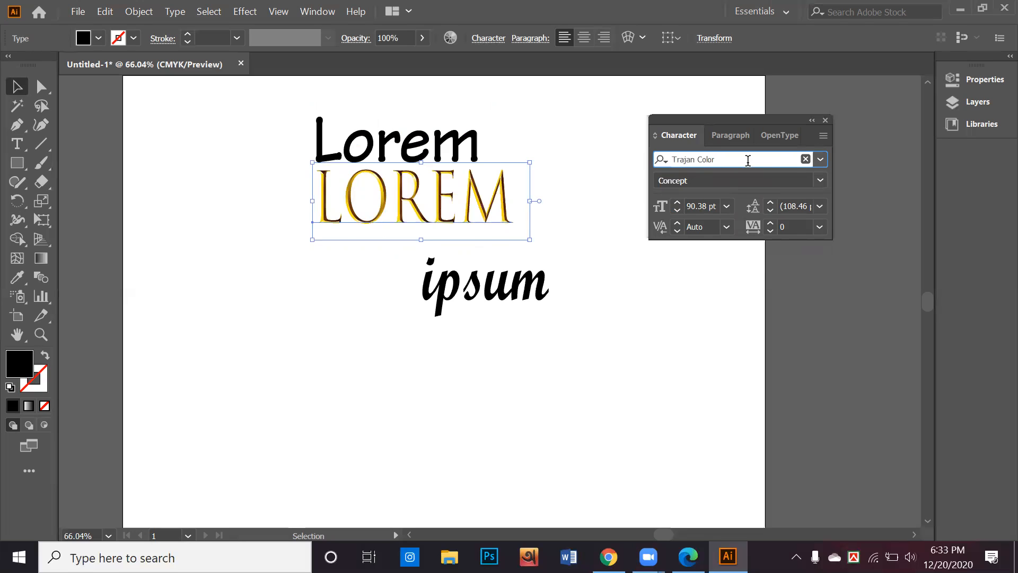
pyautogui.click(823, 185)
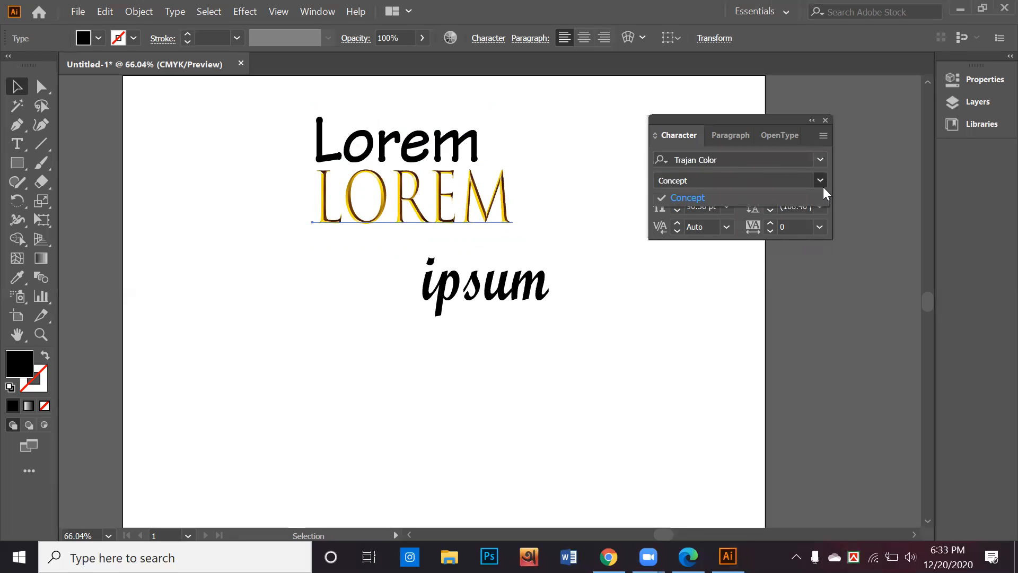
# Browse onward through the font families to set the lower Lorem copy in Vampire Bite and check its available styles.
pyautogui.click(779, 158)
pyautogui.click(752, 161)
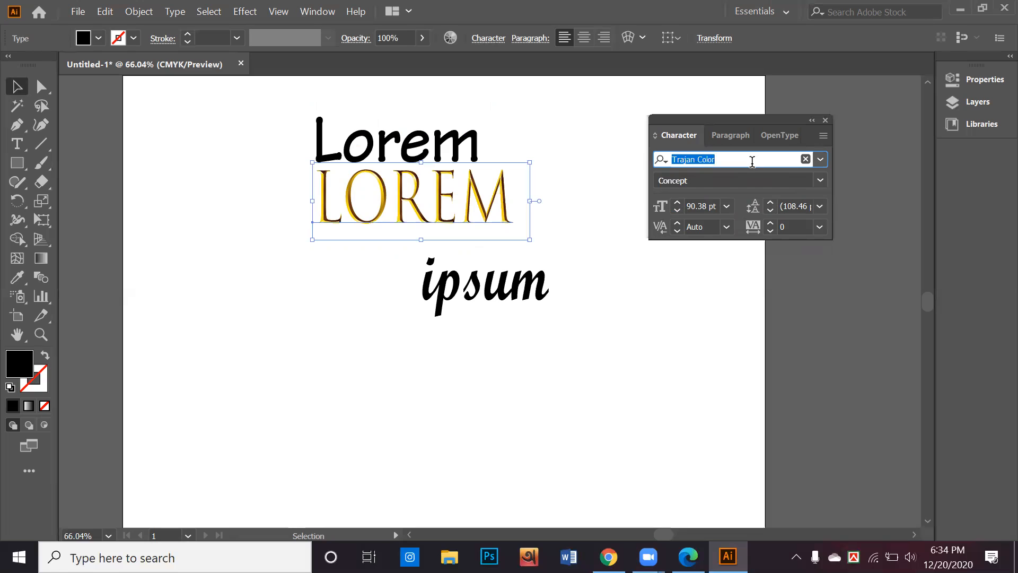
pyautogui.press('Down')
pyautogui.press('Down')
pyautogui.press('Down')
pyautogui.press('Down')
pyautogui.press('Down')
pyautogui.press('Down')
pyautogui.press('Down')
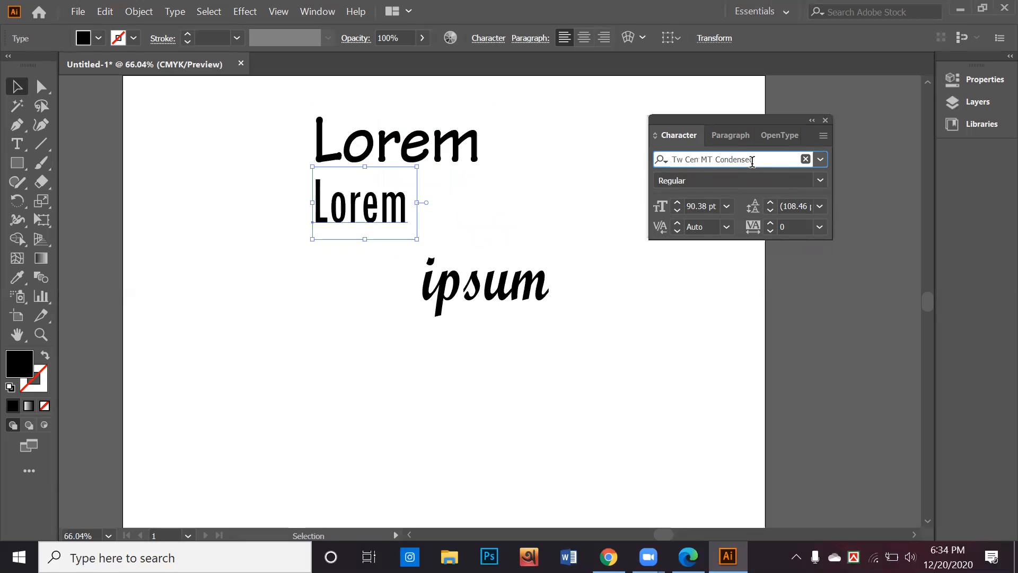
pyautogui.press('Up')
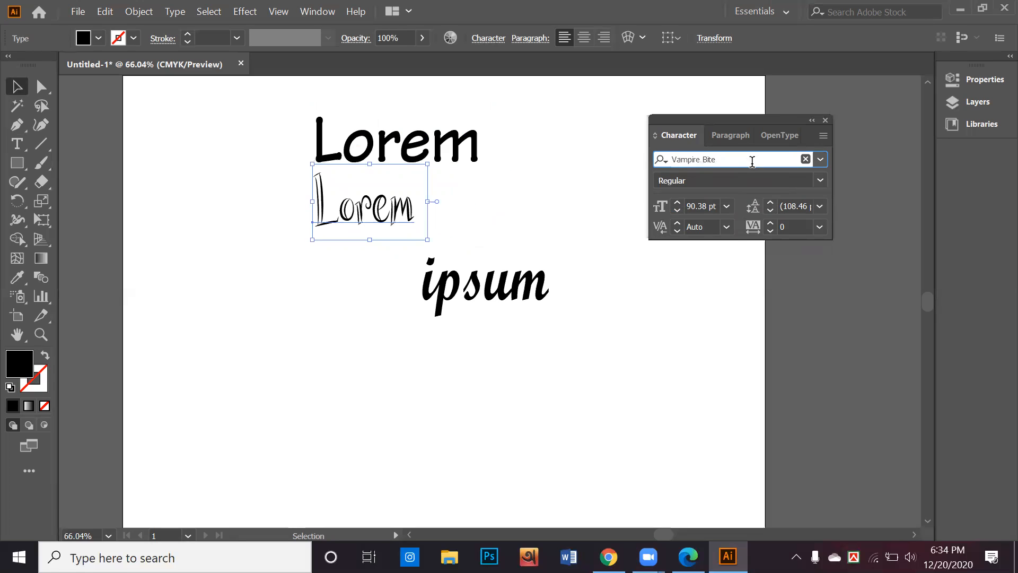
pyautogui.click(822, 179)
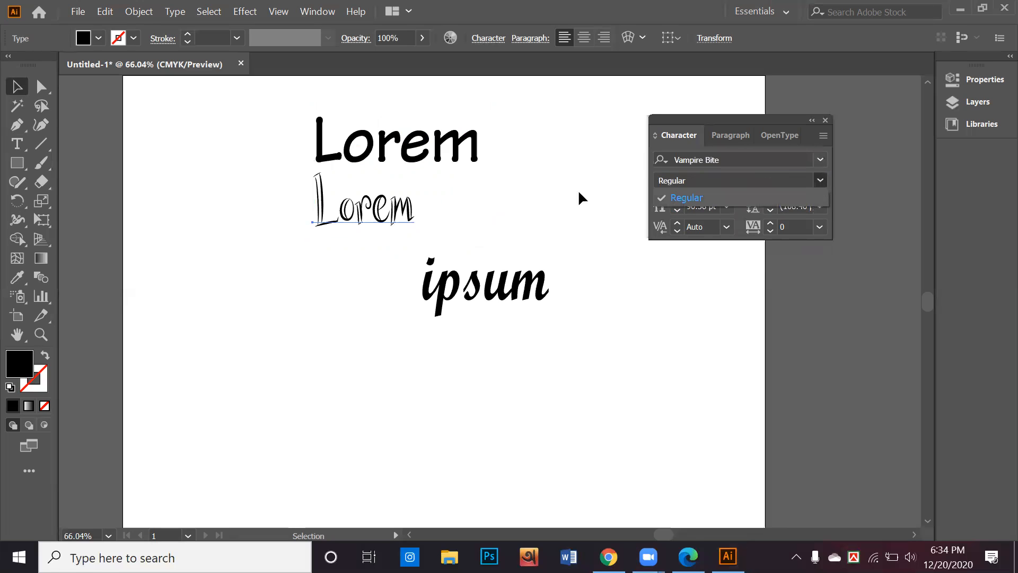
# Duplicate the Vampire Bite Lorem text and set the copy placed up and to the right in Verdana.
pyautogui.click(348, 205)
pyautogui.moveTo(348, 205); pyautogui.dragTo(437, 225)
pyautogui.click(696, 160)
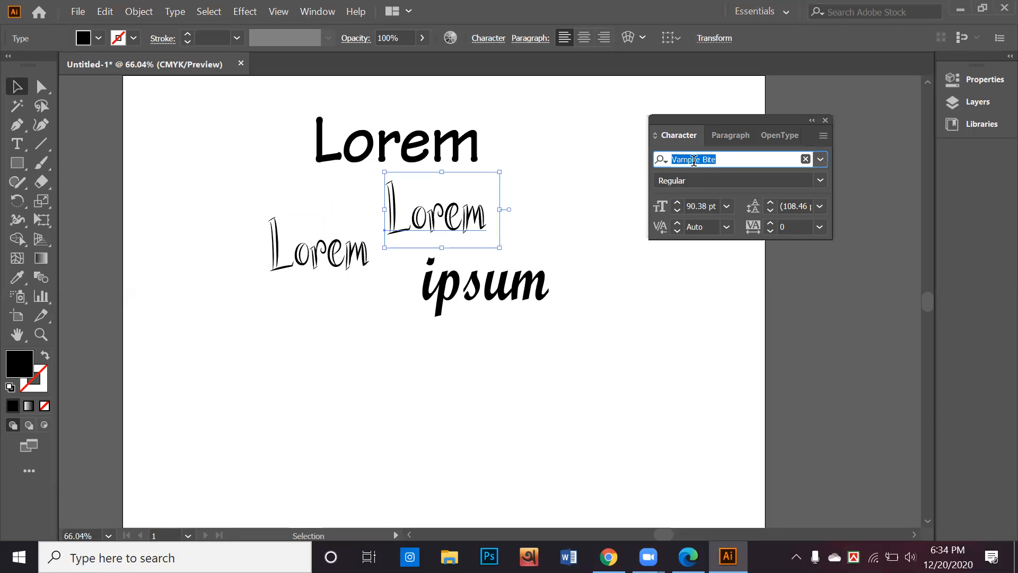
pyautogui.write('Verdana')
pyautogui.press('Up')
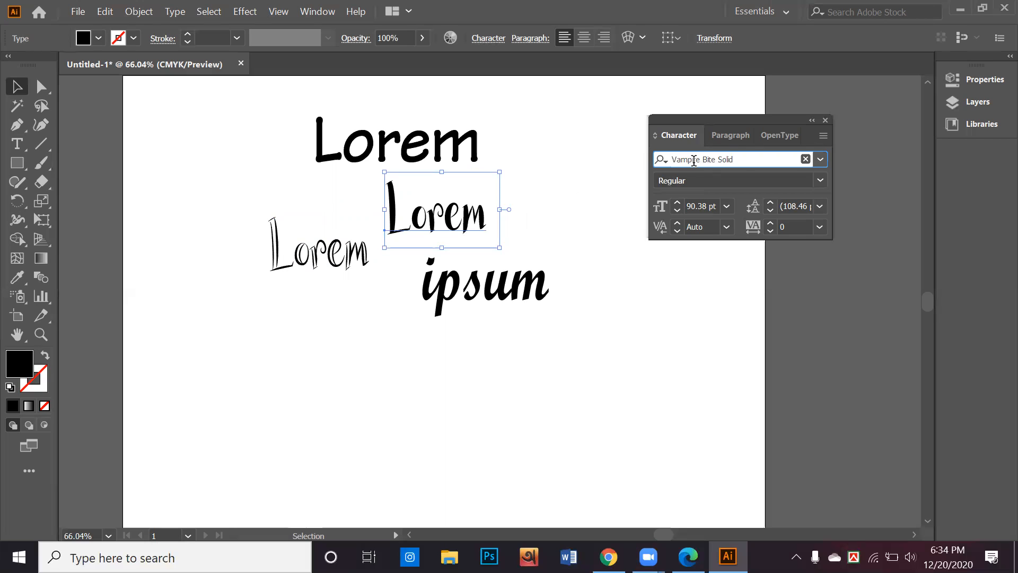
pyautogui.press('Down')
pyautogui.press('Down')
pyautogui.press('Down')
pyautogui.press('Down')
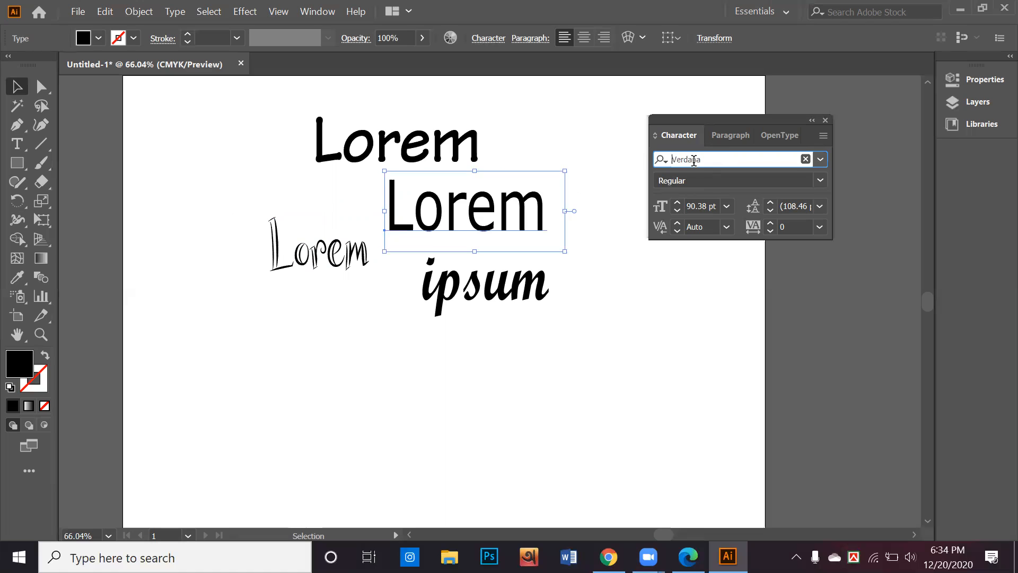
# Browse onward through the font families to set the Verdana Lorem copy in Vivaldi Italic.
pyautogui.press('Down')
pyautogui.press('Up')
pyautogui.press('Down')
pyautogui.press('Down')
pyautogui.press('Down')
pyautogui.press('Down')
pyautogui.press('Down')
pyautogui.press('Down')
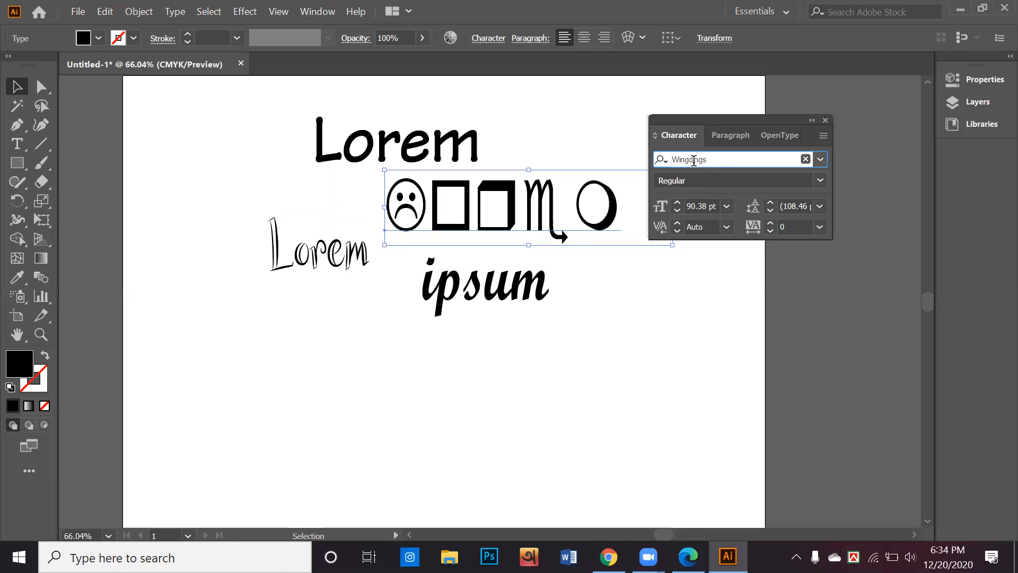
pyautogui.press('Down')
pyautogui.press('Down')
pyautogui.press('Down')
pyautogui.press('Down')
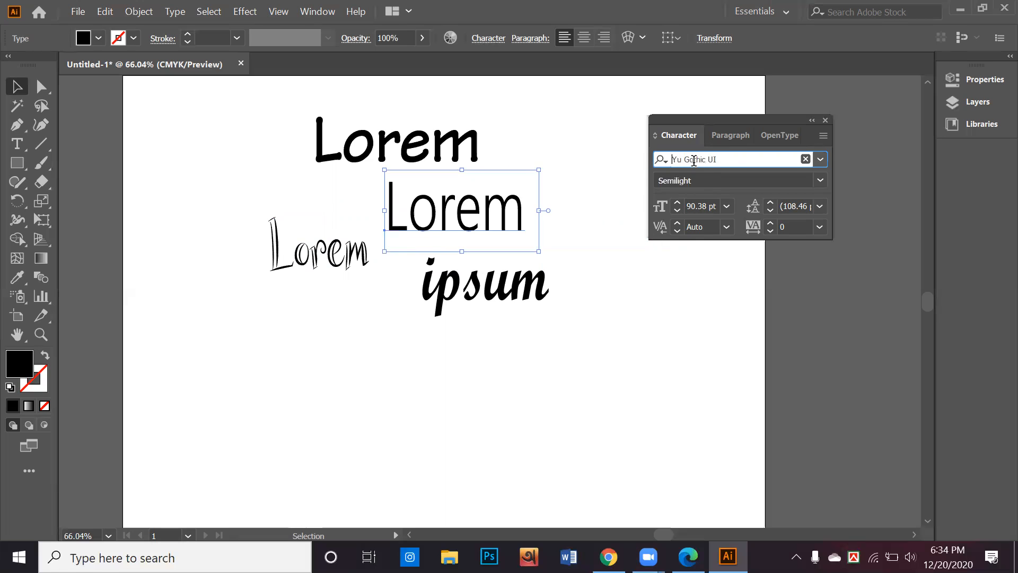
pyautogui.press('Down')
pyautogui.press('Down')
pyautogui.press('Down')
pyautogui.press('Down')
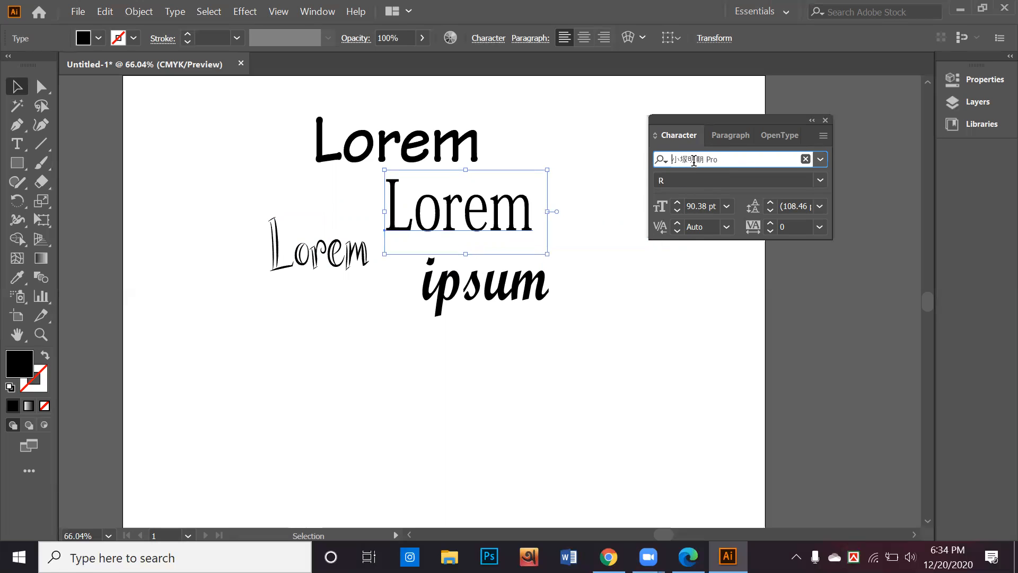
pyautogui.press('Down')
pyautogui.press('Down')
pyautogui.press('Down')
pyautogui.press('Down')
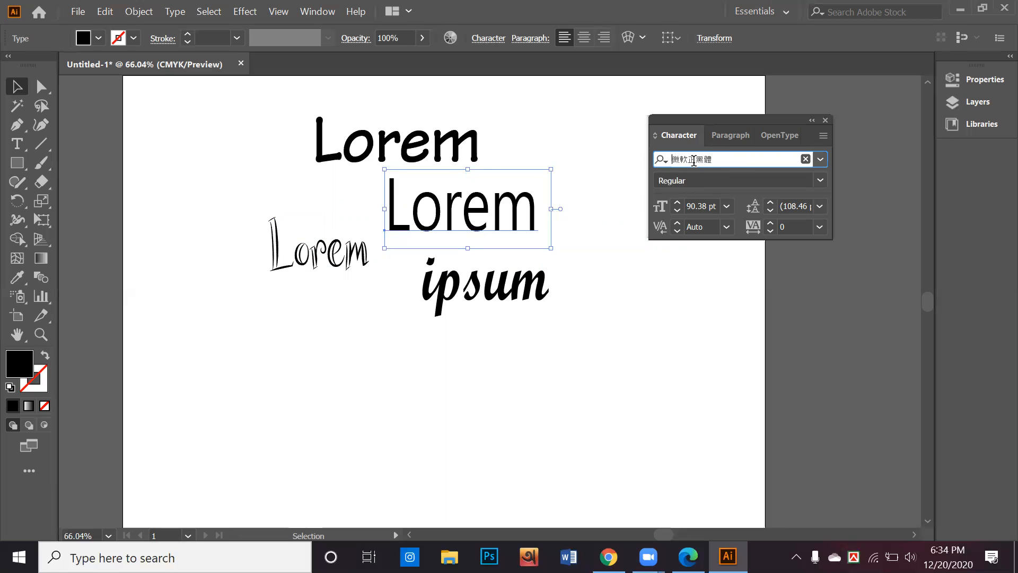
pyautogui.press('Down')
pyautogui.press('Down')
pyautogui.press('Down')
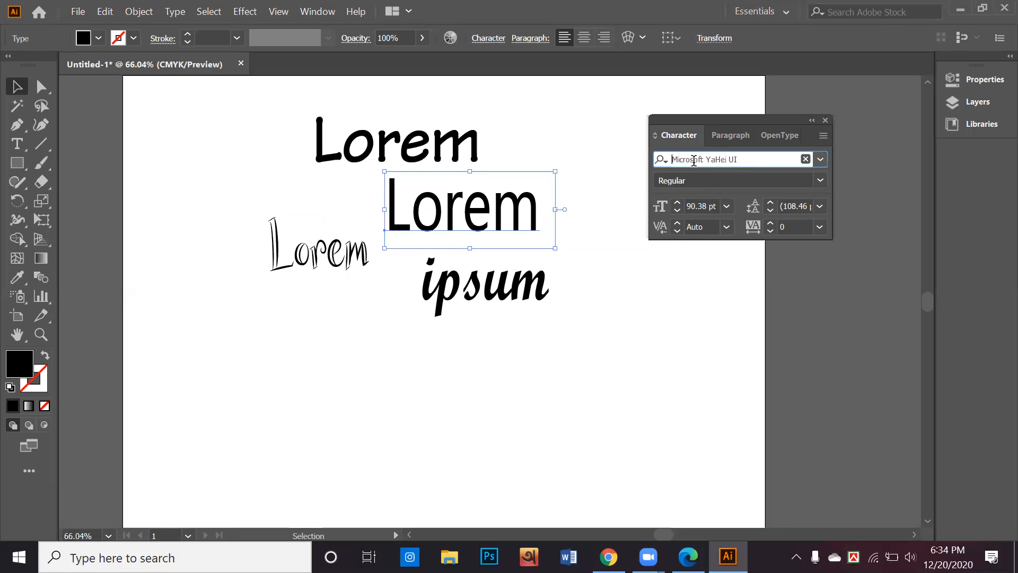
pyautogui.press('Down')
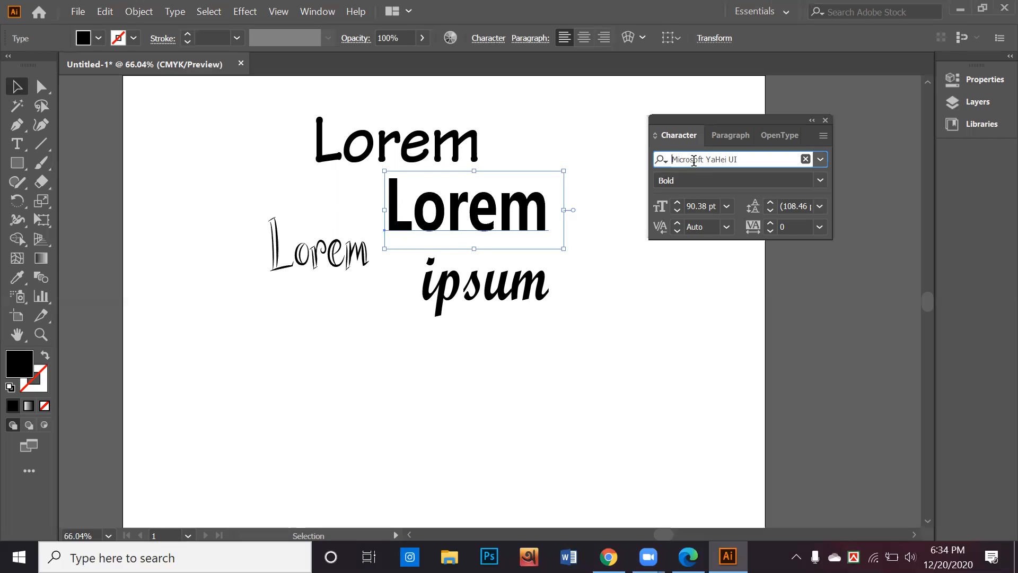
pyautogui.press('Down')
pyautogui.press('Down')
pyautogui.press('Down')
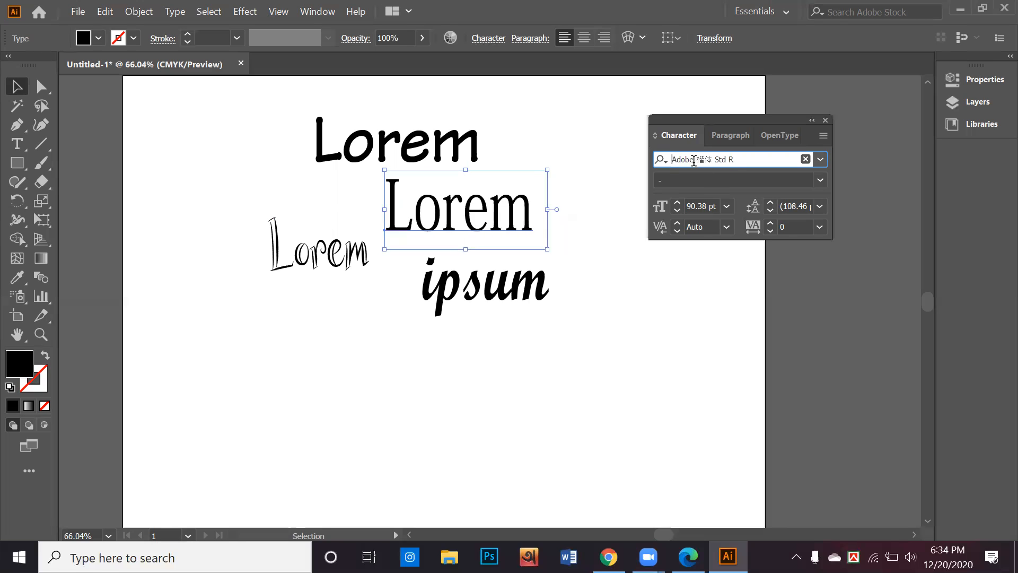
pyautogui.press('Down')
pyautogui.press('Down')
pyautogui.press('Down')
pyautogui.press('Down')
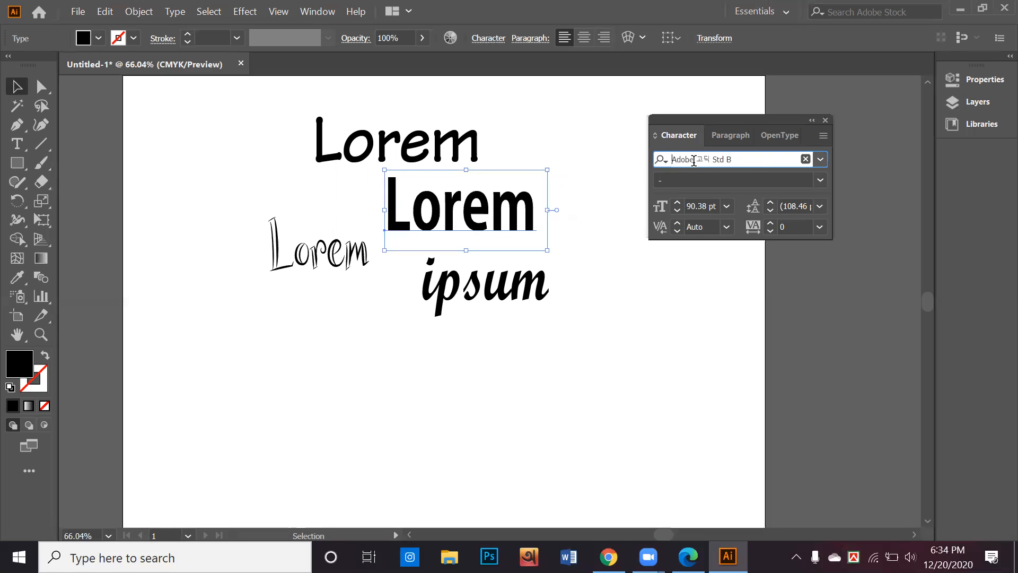
pyautogui.press('Down')
pyautogui.press('Down')
pyautogui.press('Down')
pyautogui.press('Down')
pyautogui.press('Down')
pyautogui.press('Down')
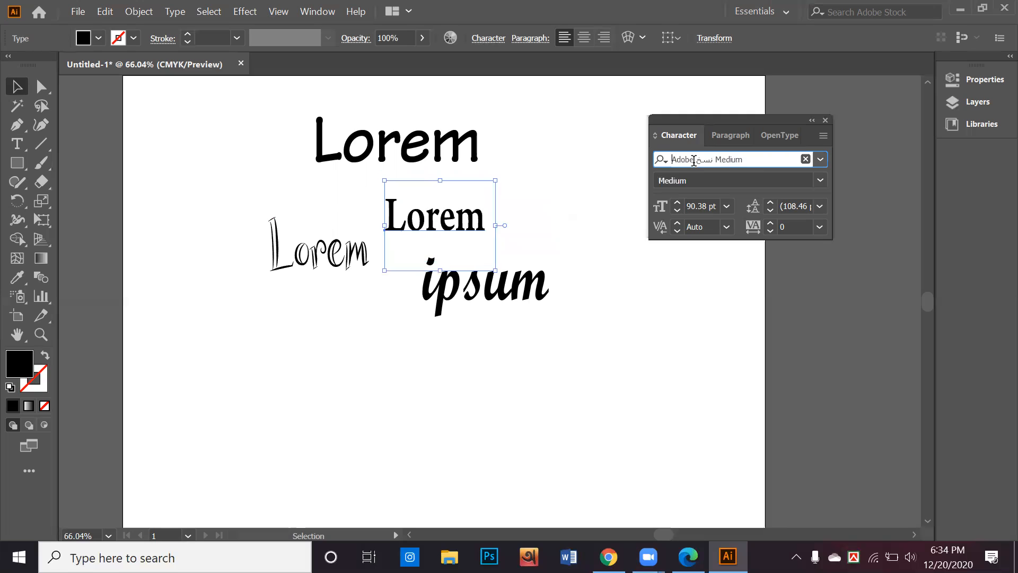
pyautogui.press('Down')
pyautogui.press('Down')
pyautogui.press('Down')
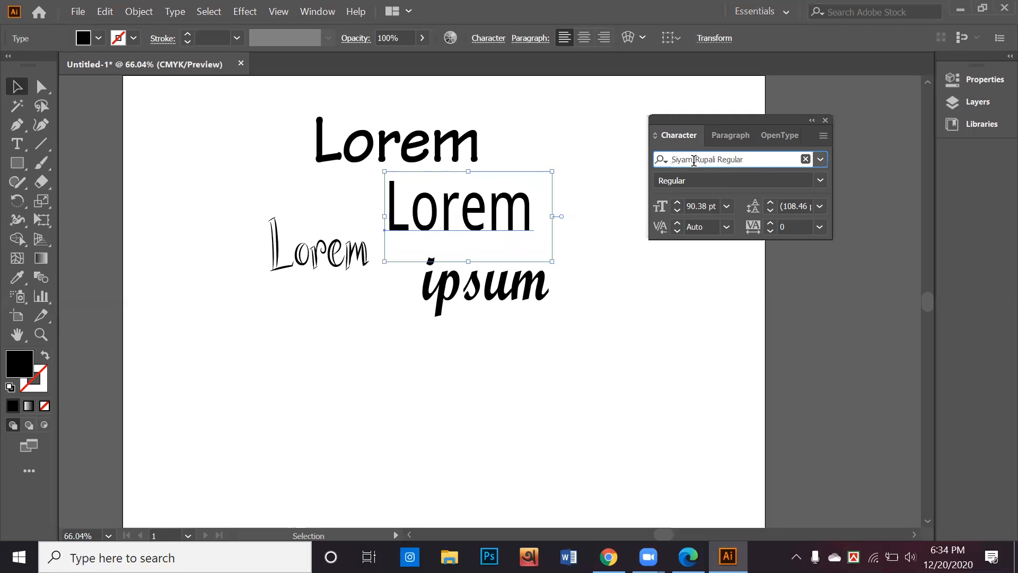
pyautogui.press('Down')
pyautogui.press('Down')
pyautogui.press('Down')
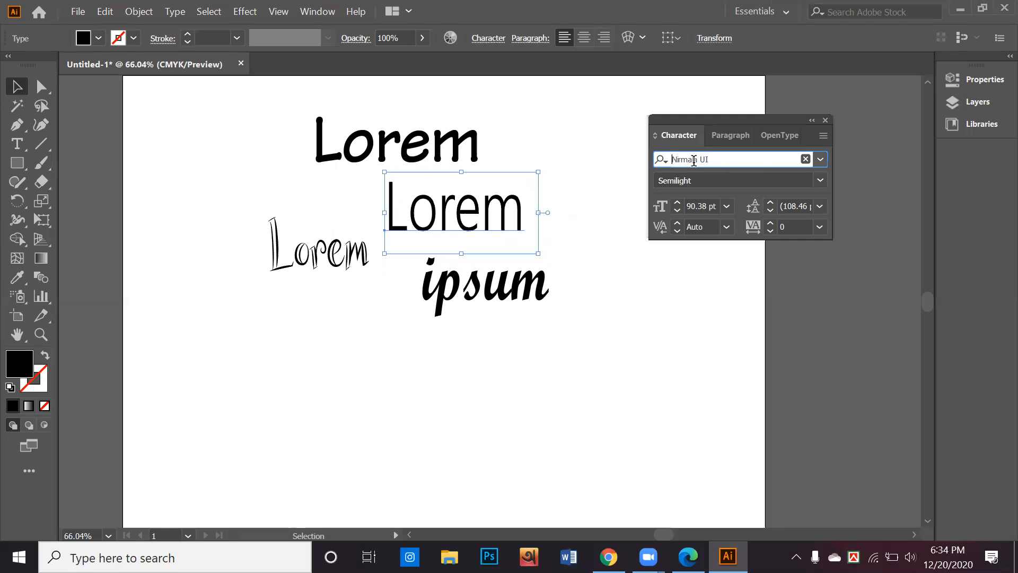
pyautogui.press('Down')
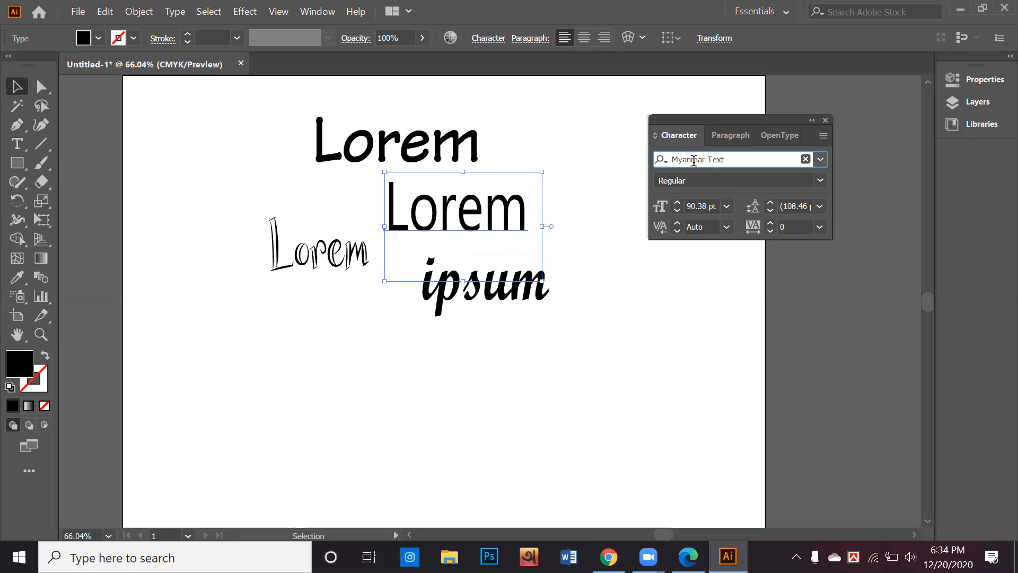
pyautogui.press('Down')
pyautogui.press('Down')
pyautogui.press('Down')
pyautogui.press('Down')
pyautogui.press('Down')
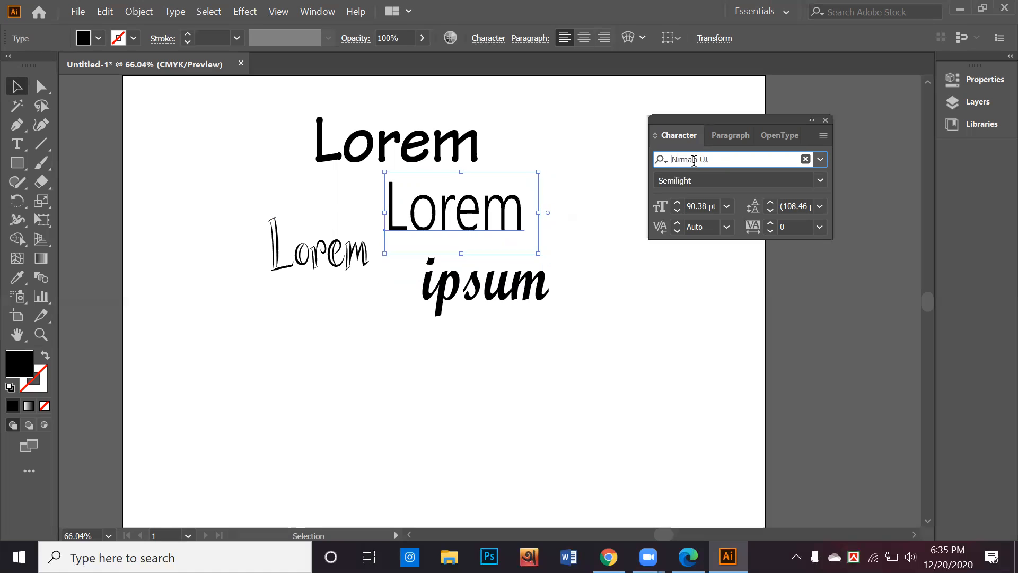
pyautogui.press('Down')
pyautogui.press('Down')
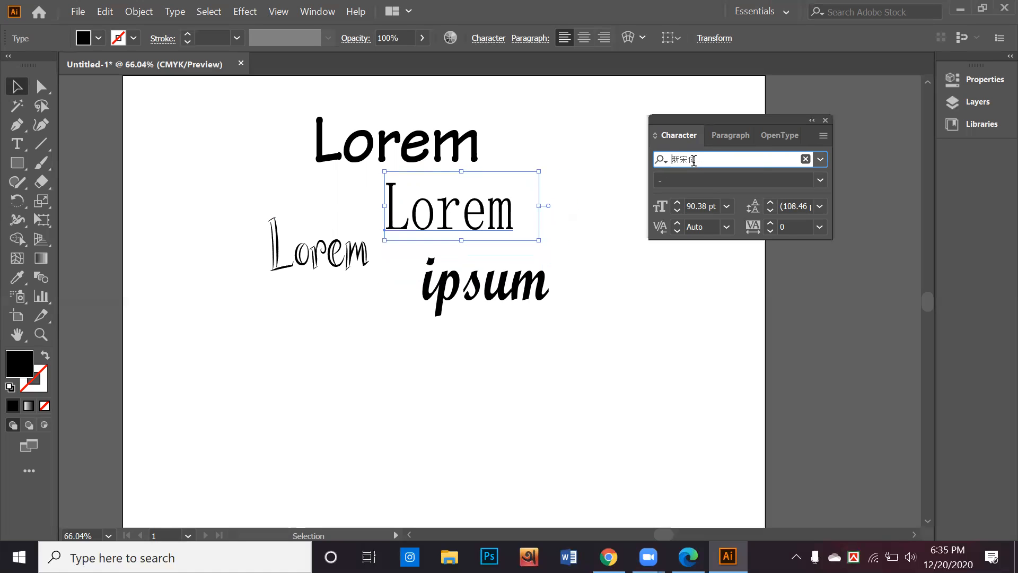
pyautogui.press('Down')
pyautogui.press('Down')
pyautogui.press('Down')
pyautogui.press('Down')
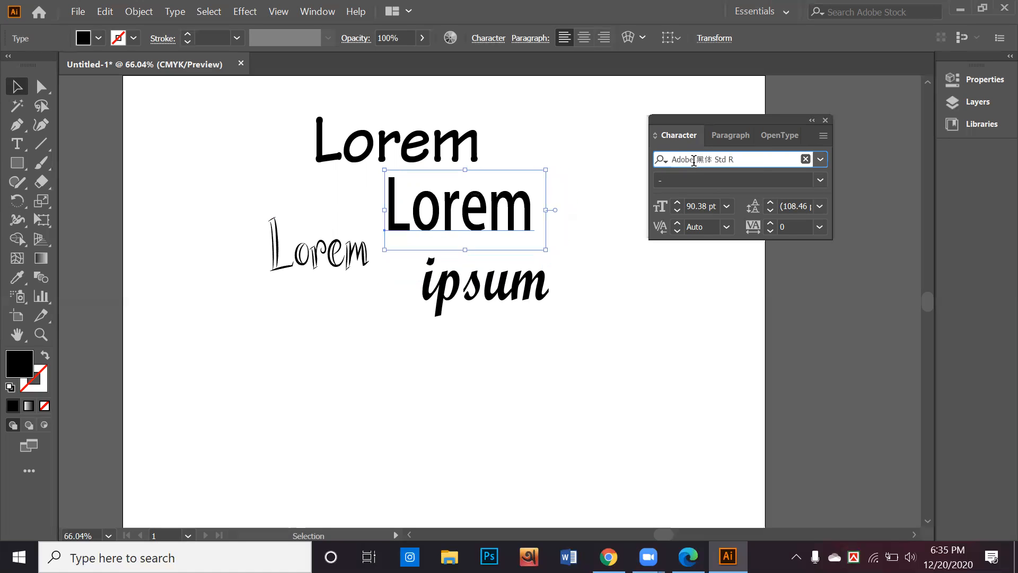
pyautogui.press('Down')
pyautogui.press('Down')
pyautogui.press('Down')
pyautogui.press('Down')
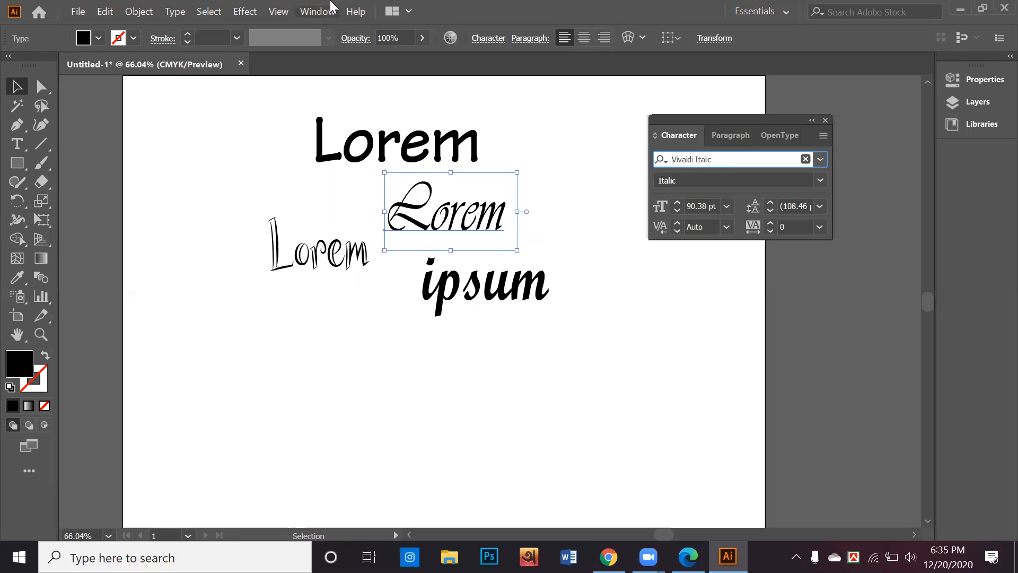
# Space out the four texts, moving the Vivaldi Lorem directly above ipsum and nudging the other two Lorem texts and ipsum slightly.
pyautogui.click(18, 89)
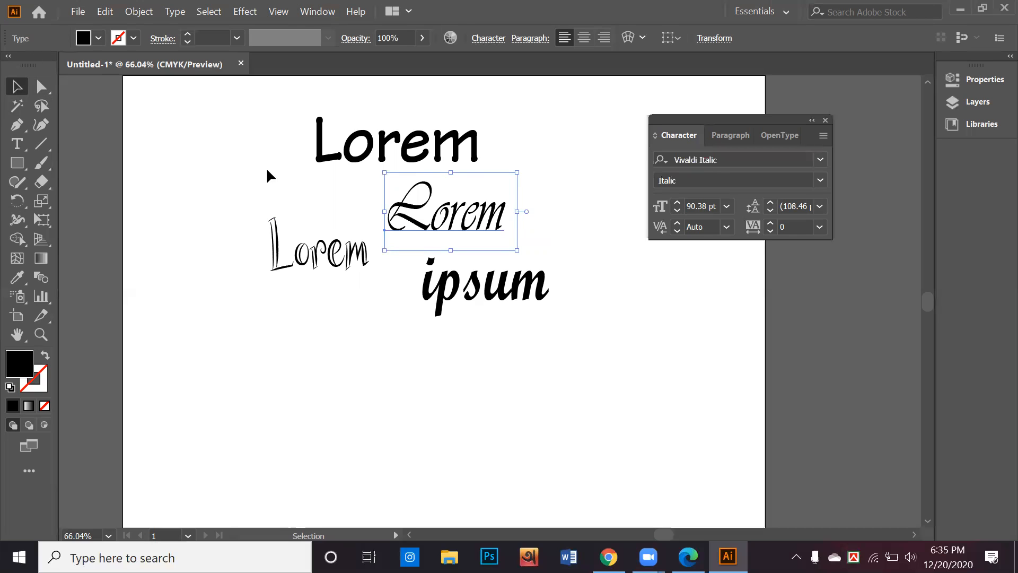
pyautogui.click(371, 193)
pyautogui.moveTo(416, 199); pyautogui.dragTo(429, 198)
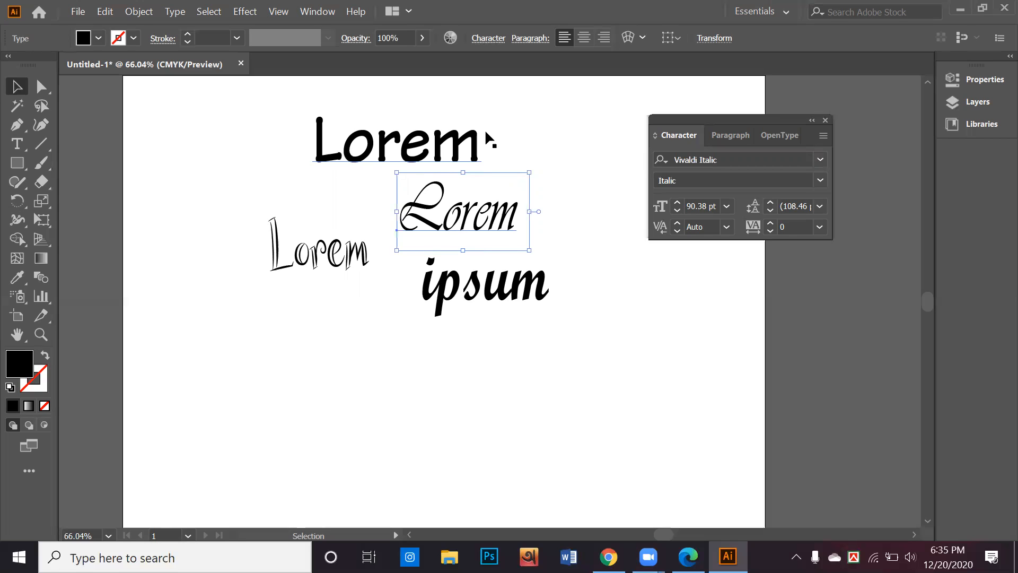
pyautogui.moveTo(444, 215); pyautogui.dragTo(475, 218)
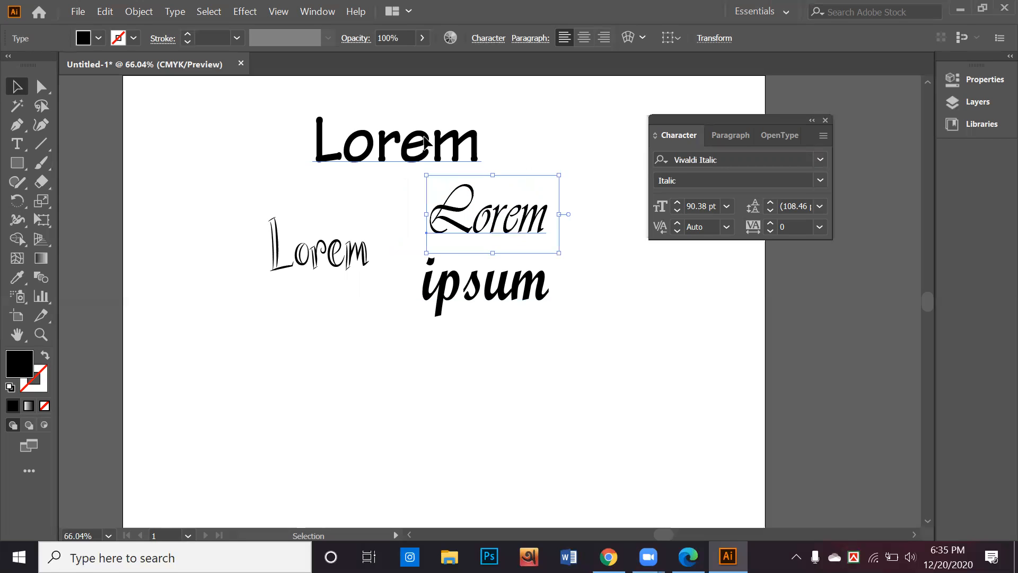
pyautogui.moveTo(423, 151); pyautogui.dragTo(426, 141)
pyautogui.moveTo(348, 250); pyautogui.dragTo(354, 245)
pyautogui.moveTo(438, 302); pyautogui.dragTo(442, 302)
# Try linear, radial and freeform gradient fills on the live Vivaldi Lorem text and return its fill to solid black.
pyautogui.click(444, 224)
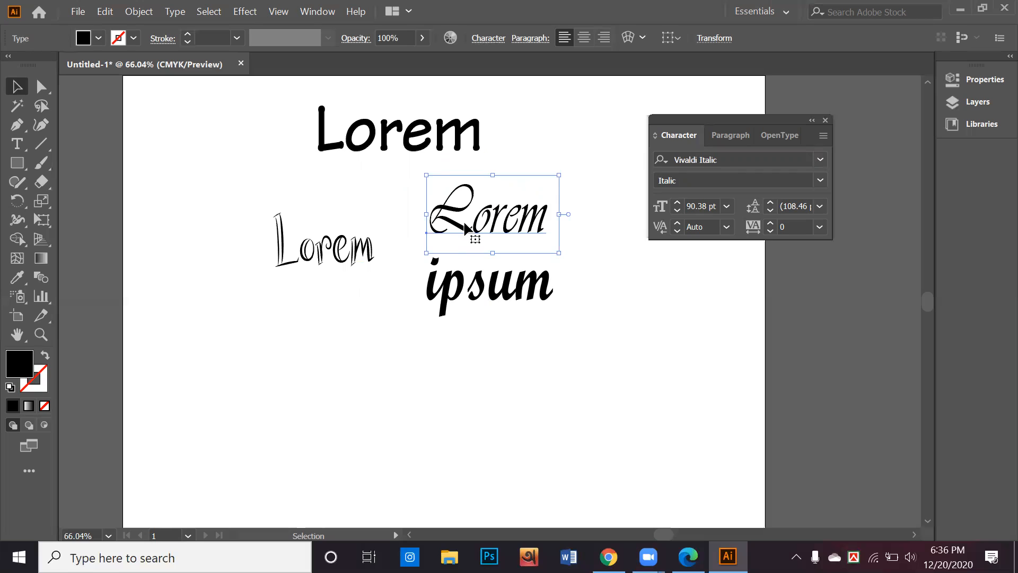
pyautogui.click(29, 406)
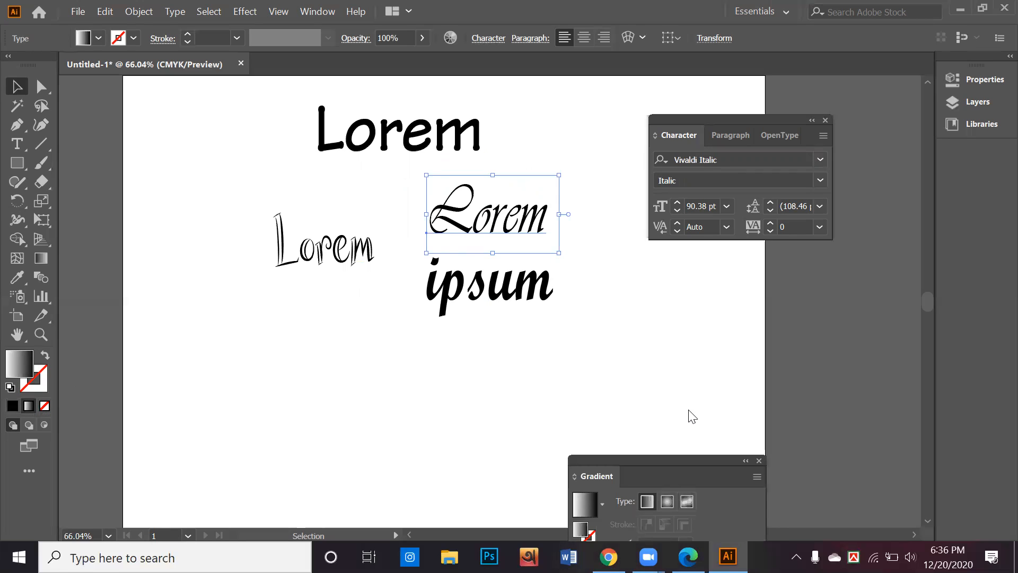
pyautogui.click(658, 357)
pyautogui.click(676, 356)
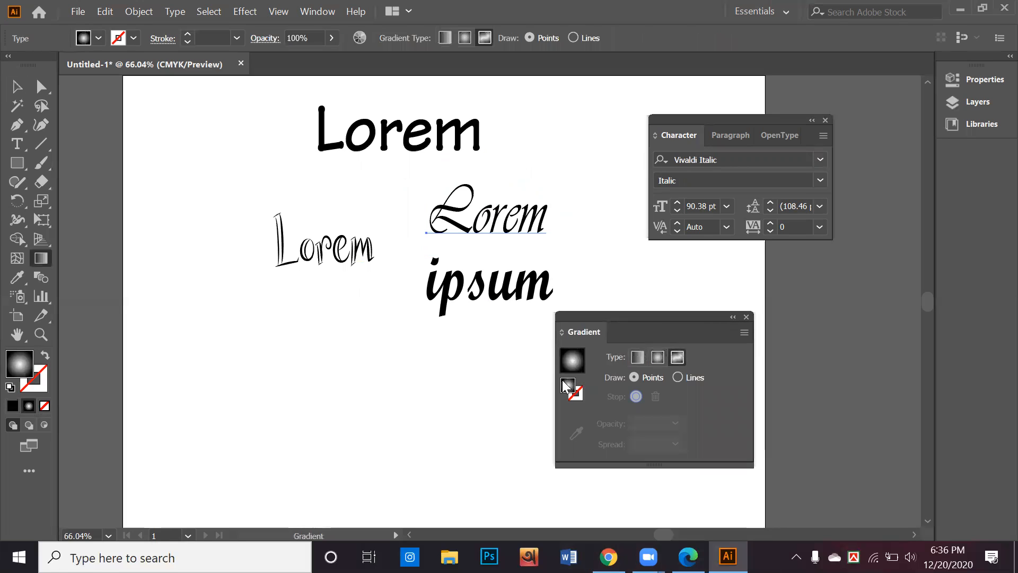
pyautogui.click(572, 360)
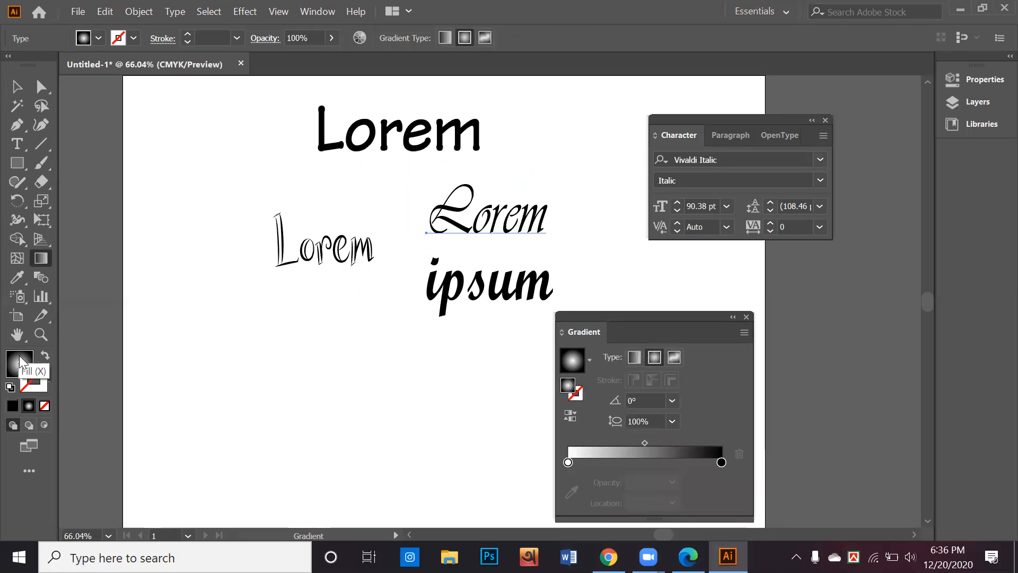
pyautogui.click(14, 406)
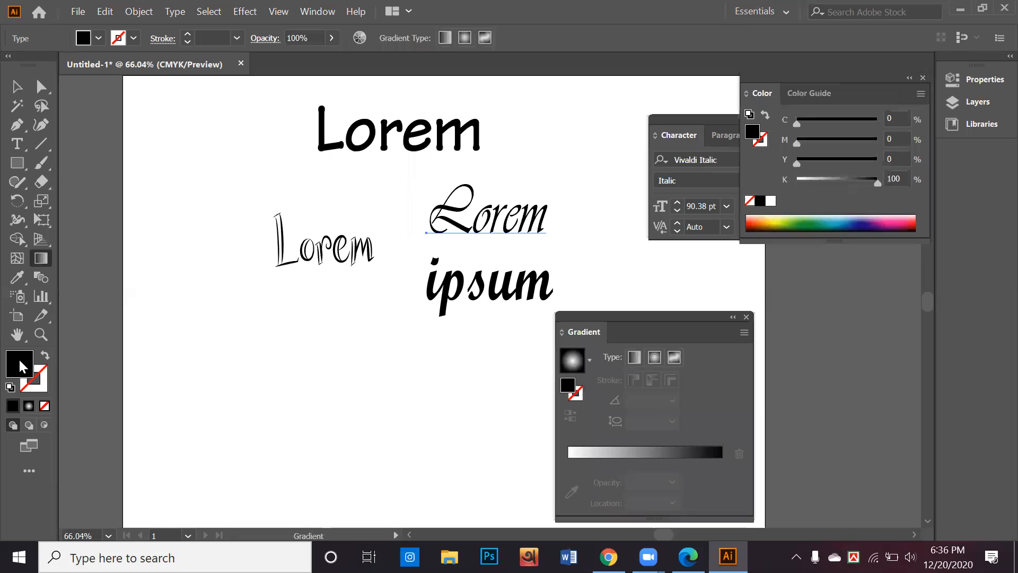
# Convert the ipsum text to outlines and fill it with the black-and-white radial gradient.
pyautogui.click(19, 87)
pyautogui.click(434, 293)
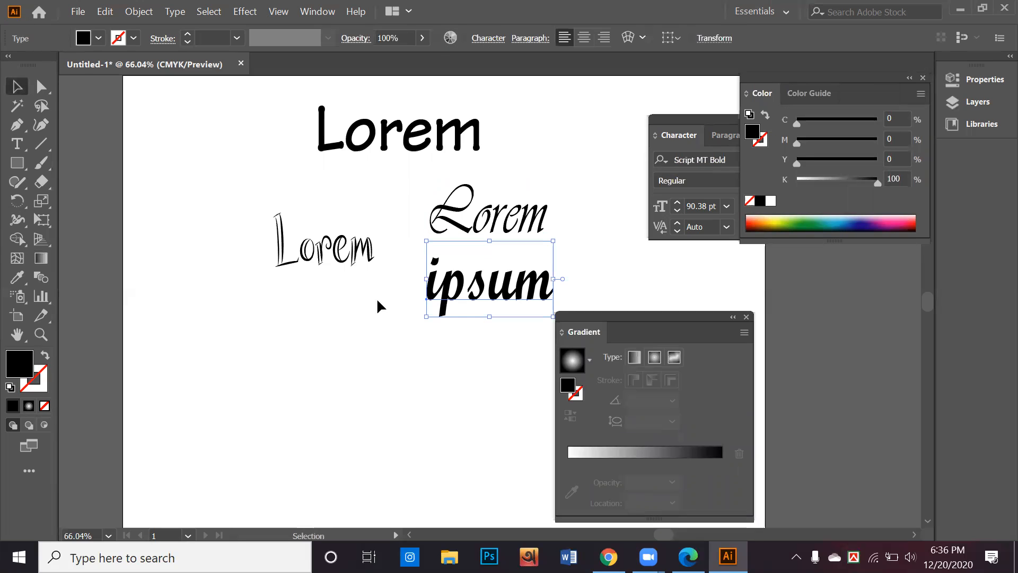
pyautogui.click(29, 407)
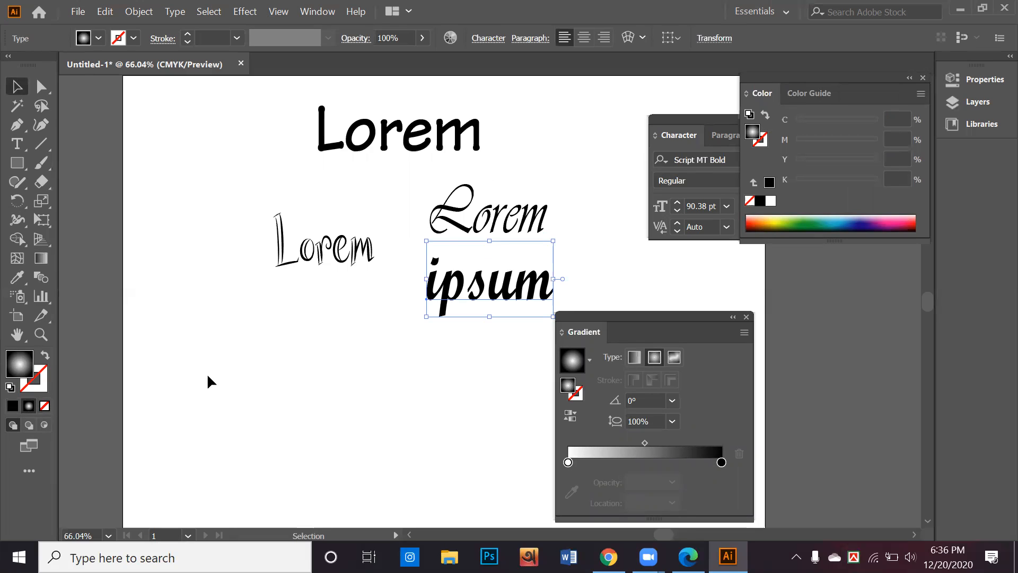
pyautogui.rightClick(480, 292)
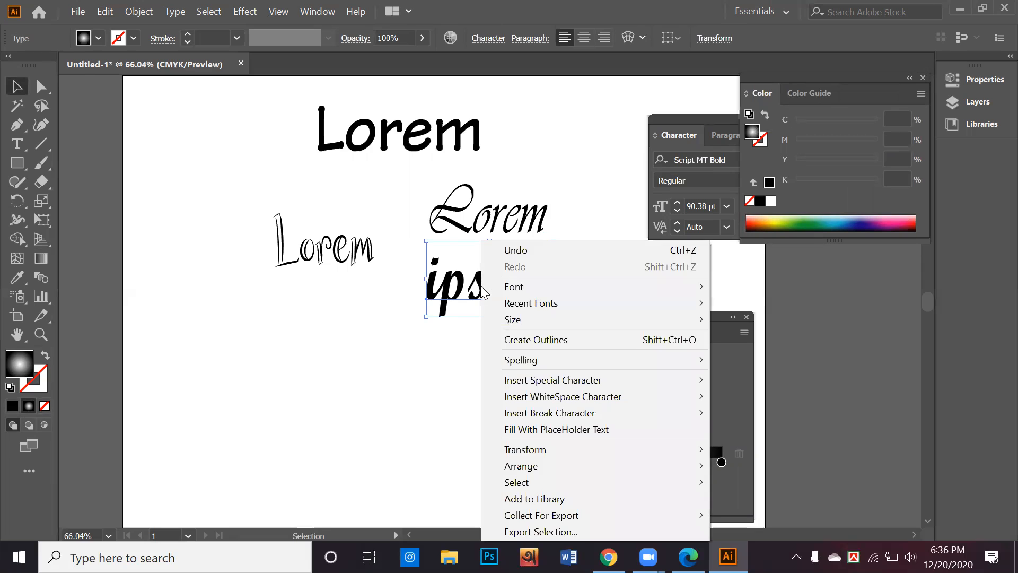
pyautogui.click(533, 343)
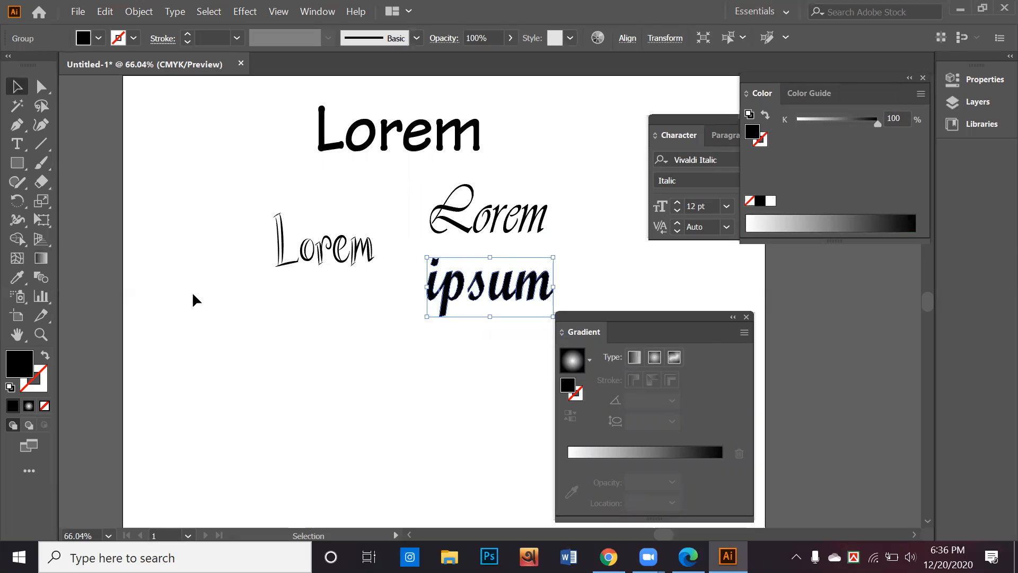
pyautogui.click(29, 406)
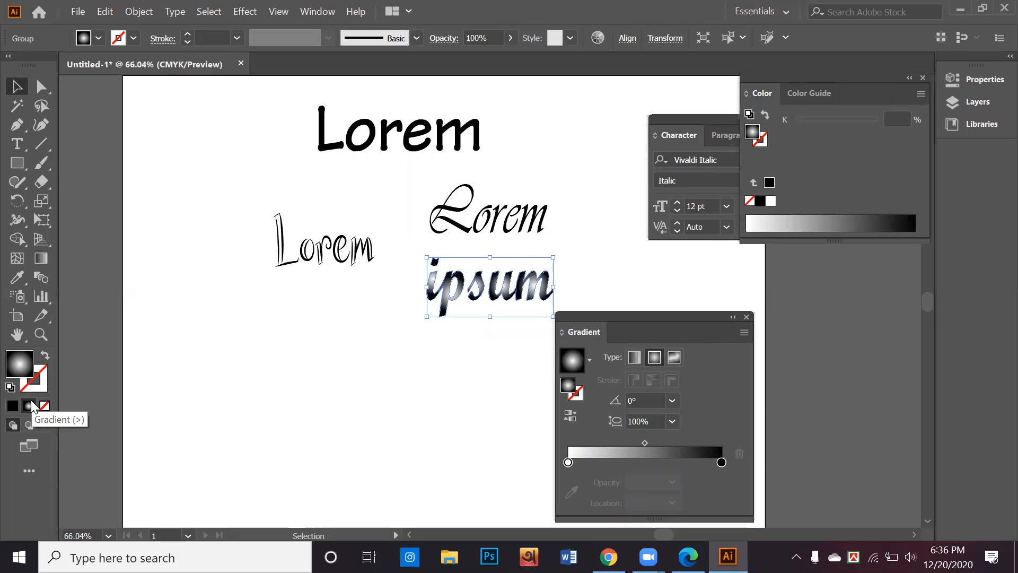
# Compare the linear, radial and freeform gradient types on the outlined ipsum lettering and deselect it.
pyautogui.click(638, 359)
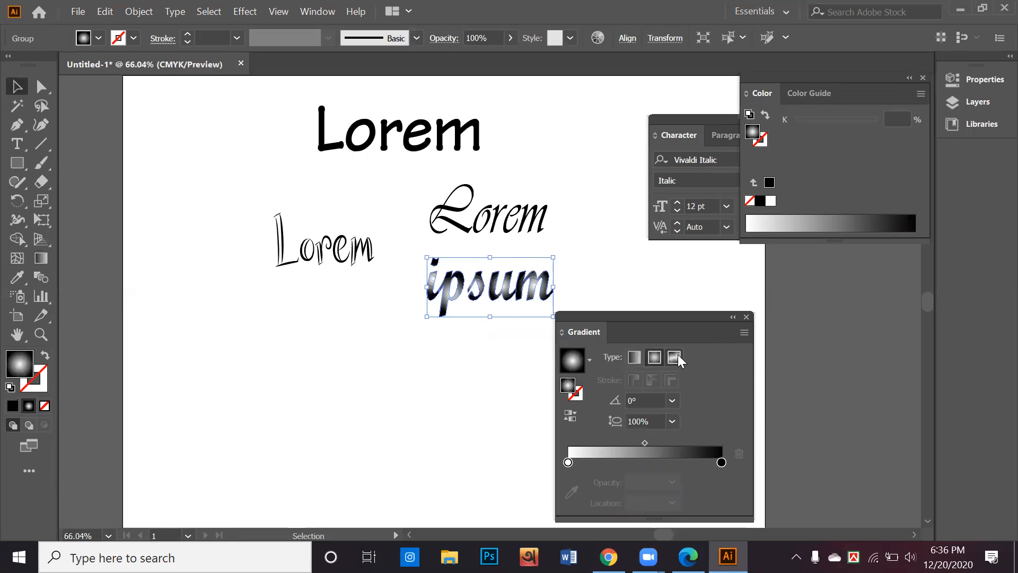
pyautogui.click(675, 356)
pyautogui.click(657, 356)
pyautogui.click(636, 356)
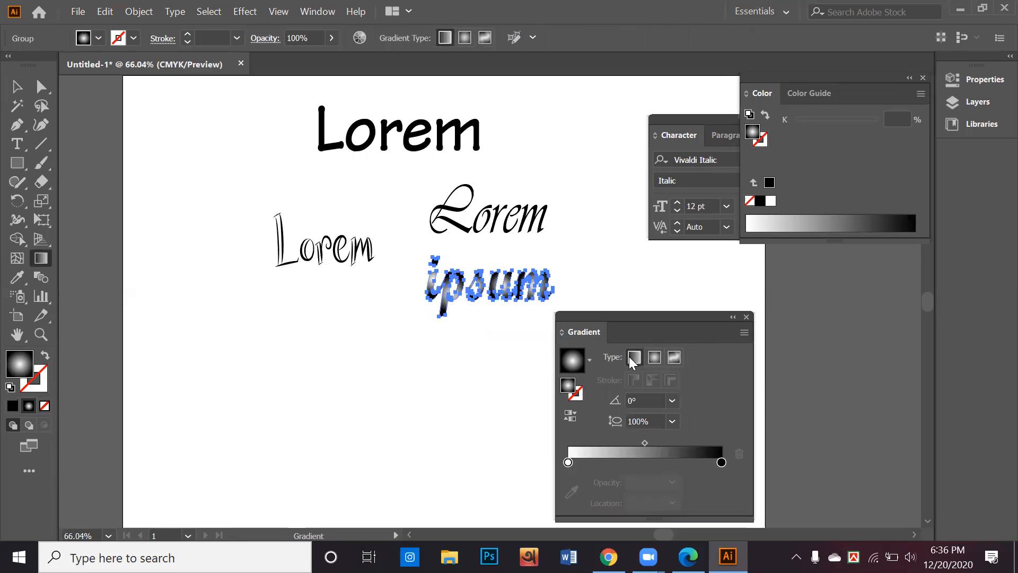
pyautogui.click(678, 355)
pyautogui.click(678, 378)
pyautogui.click(649, 375)
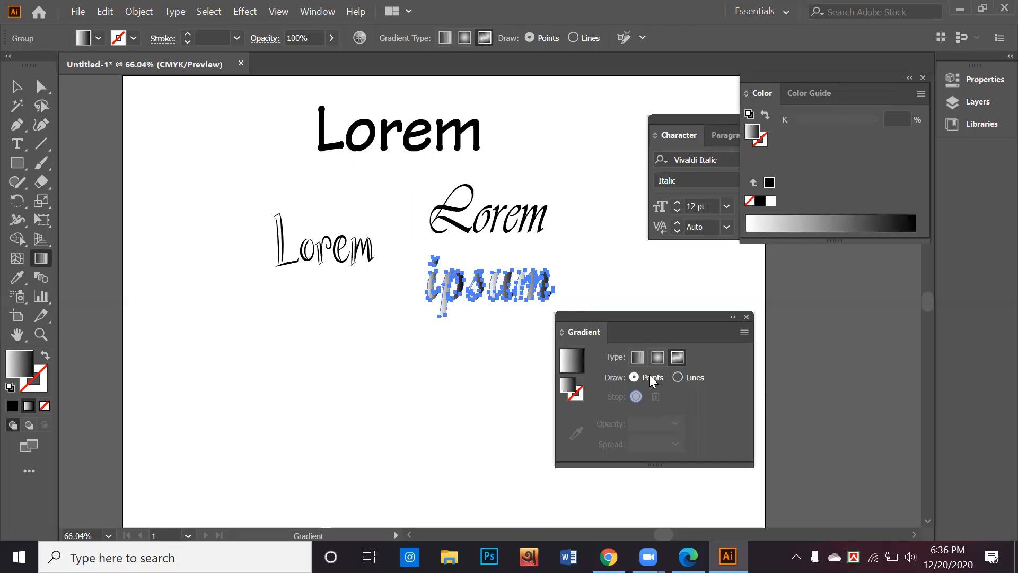
pyautogui.click(635, 356)
pyautogui.click(655, 355)
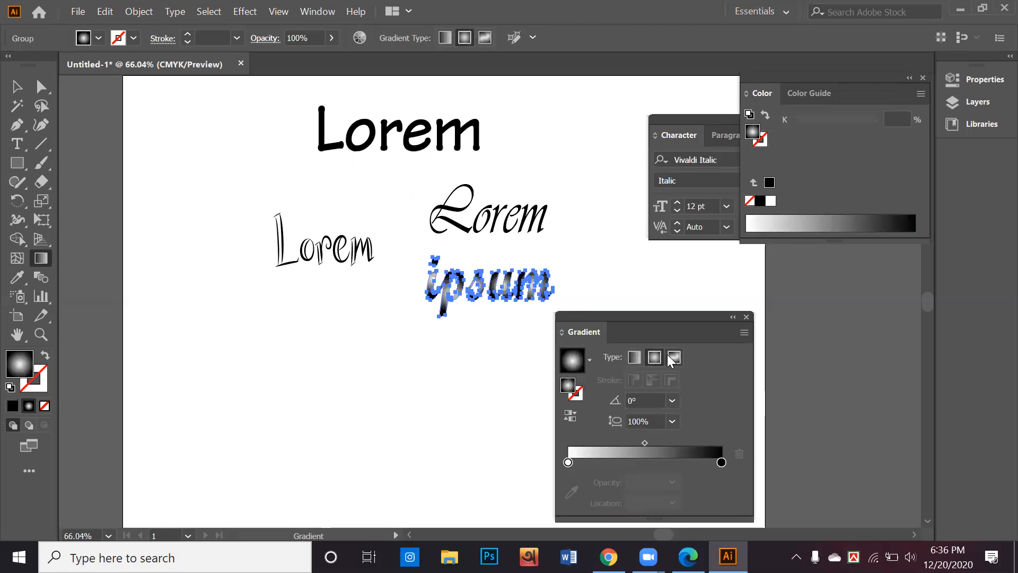
pyautogui.click(673, 355)
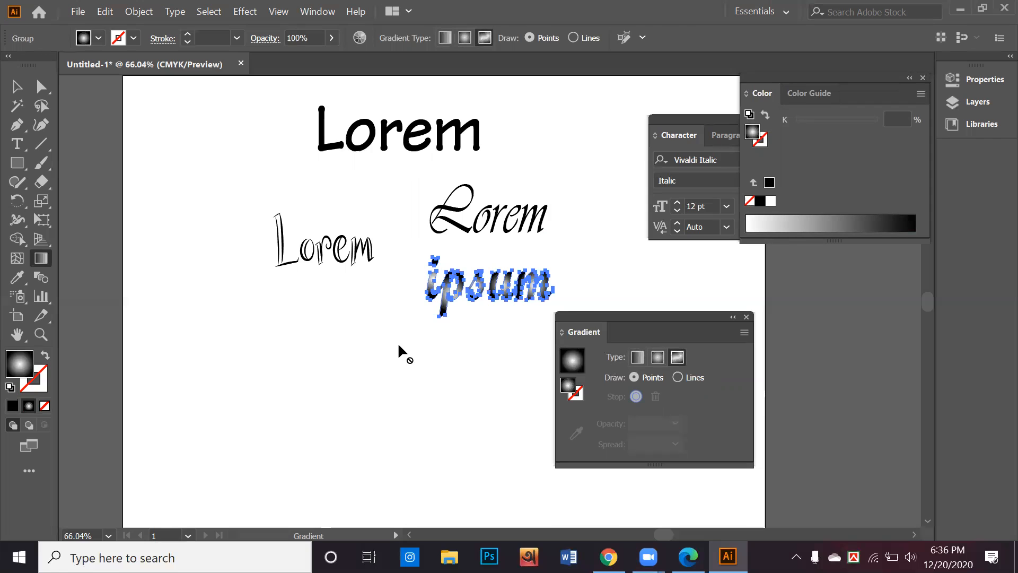
pyautogui.click(17, 86)
pyautogui.click(459, 313)
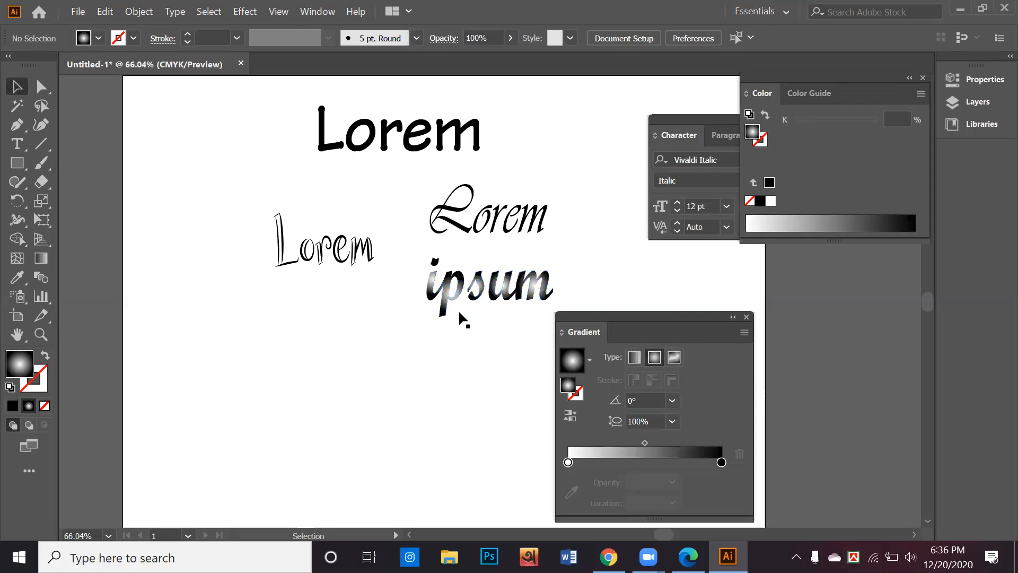
# Switch the outlined ipsum lettering to the linear gradient type and deselect it.
pyautogui.click(460, 286)
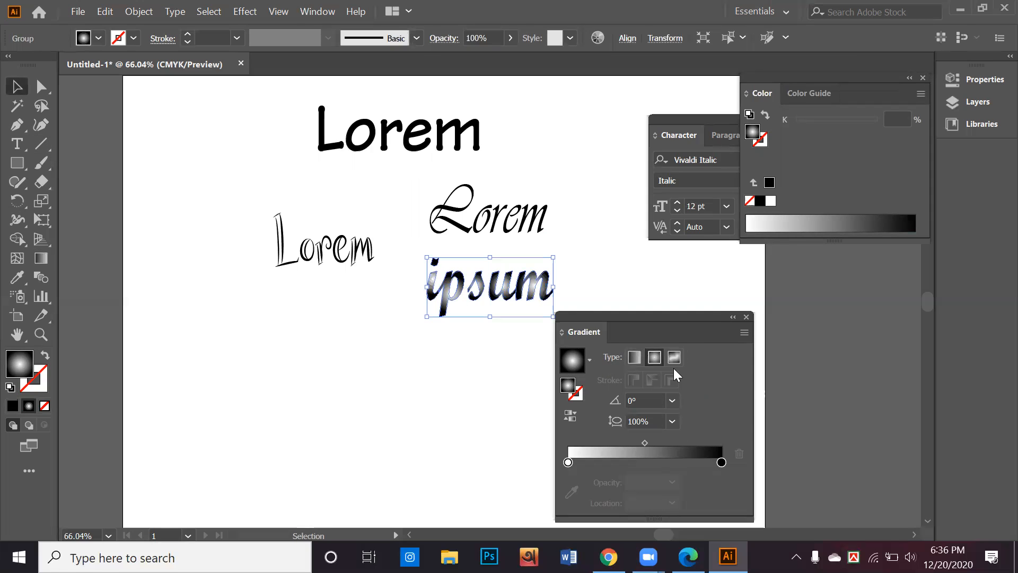
pyautogui.click(632, 355)
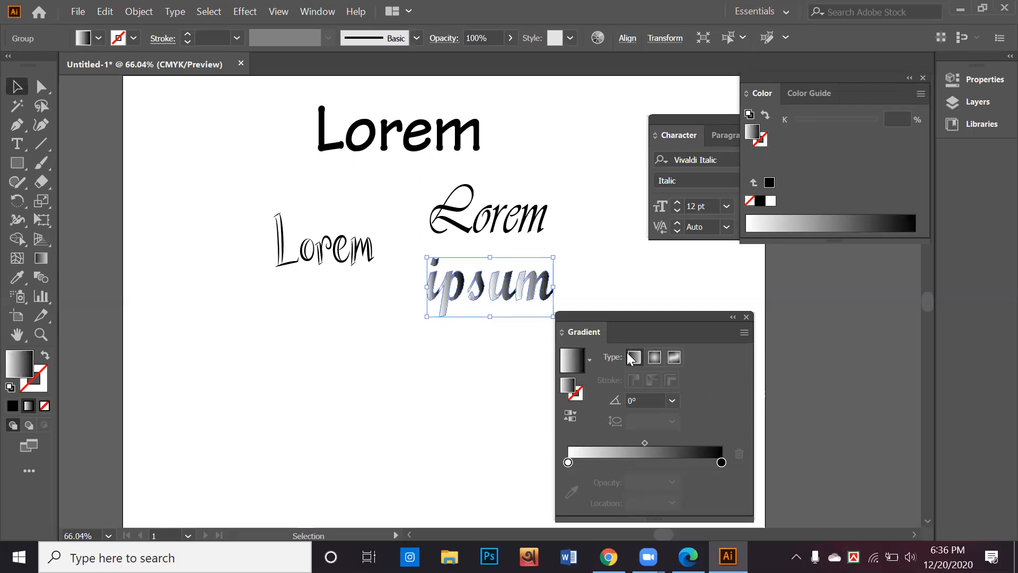
pyautogui.click(460, 346)
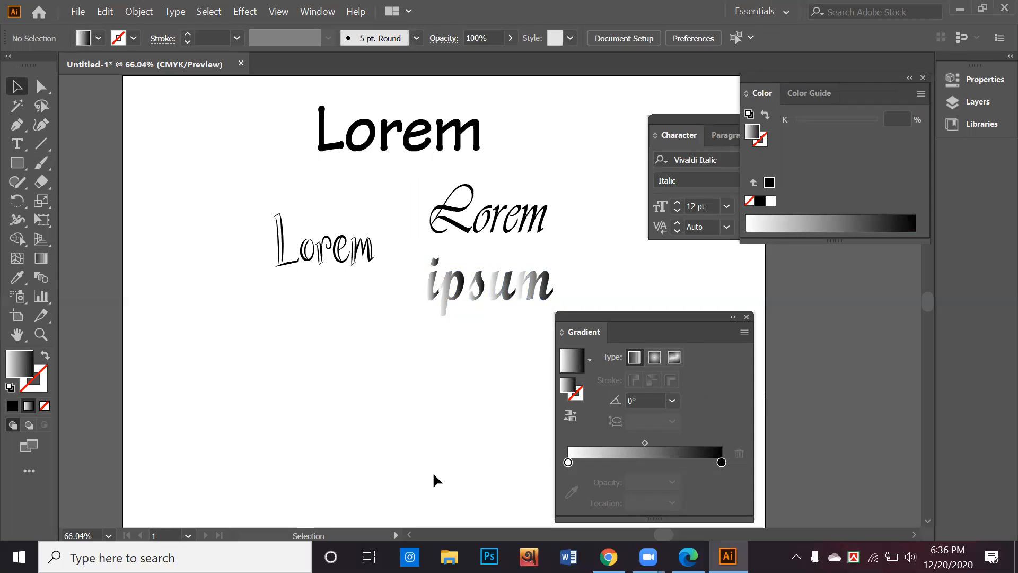
# Duplicate the gradient-filled ipsum lettering into the empty space below the original and deselect the copy.
pyautogui.moveTo(433, 355); pyautogui.dragTo(524, 385)
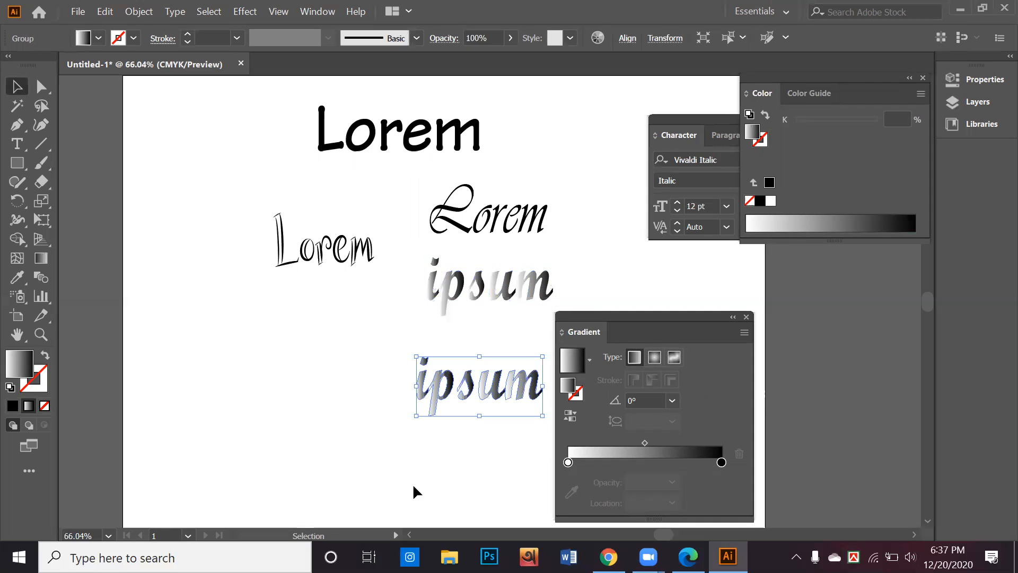
pyautogui.click(420, 450)
pyautogui.scroll(1, 455, 415)
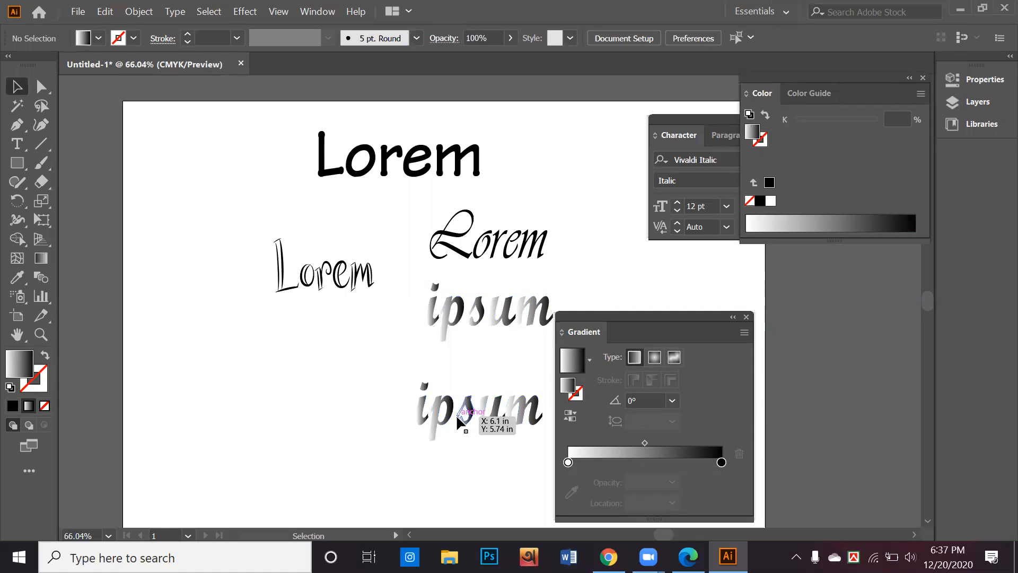
pyautogui.scroll(2, 458, 414)
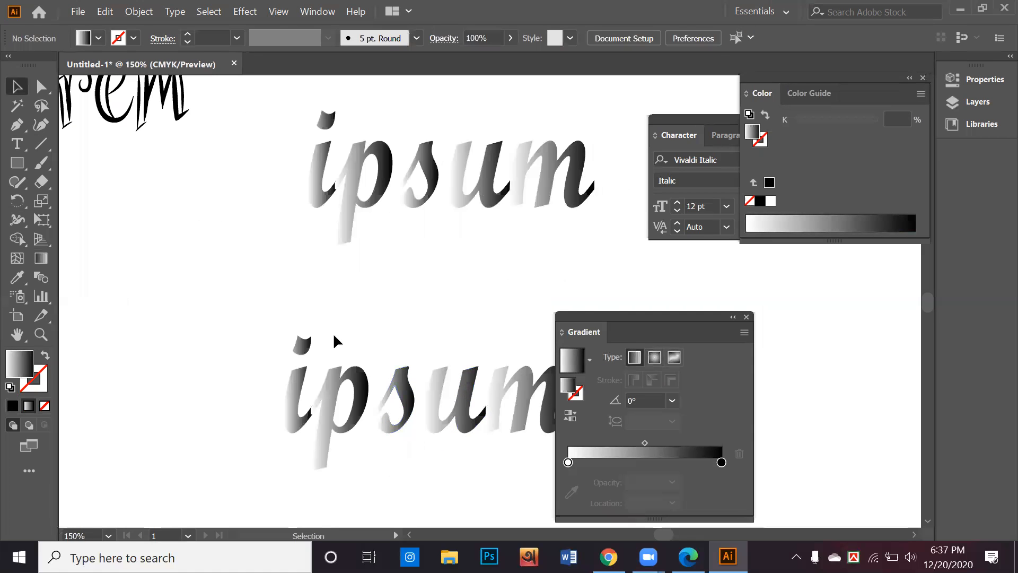
# Merge the overlapping letter outlines of the lower ipsum copy with Pathfinder's Unite.
pyautogui.click(327, 191)
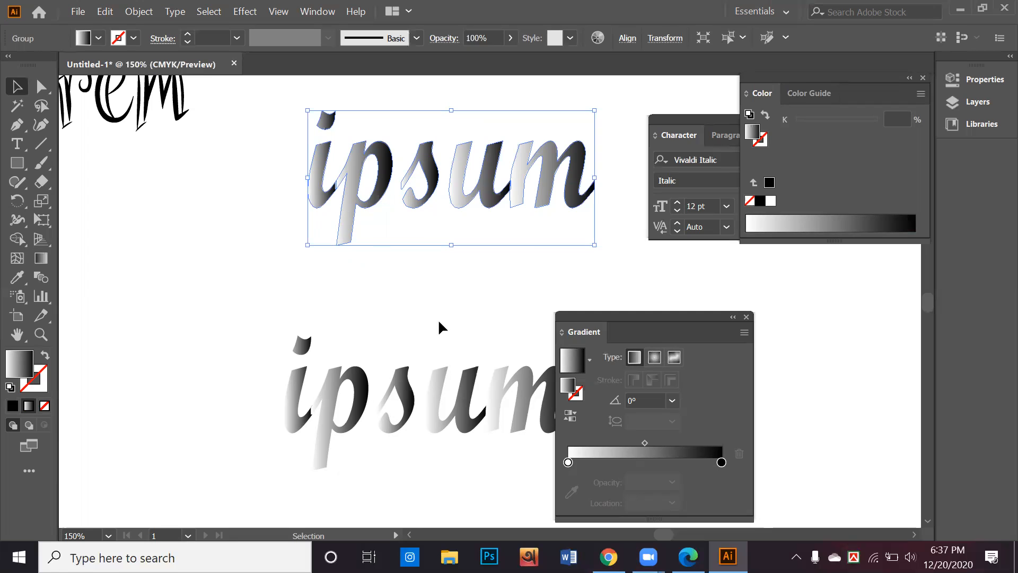
pyautogui.click(284, 405)
pyautogui.click(285, 403)
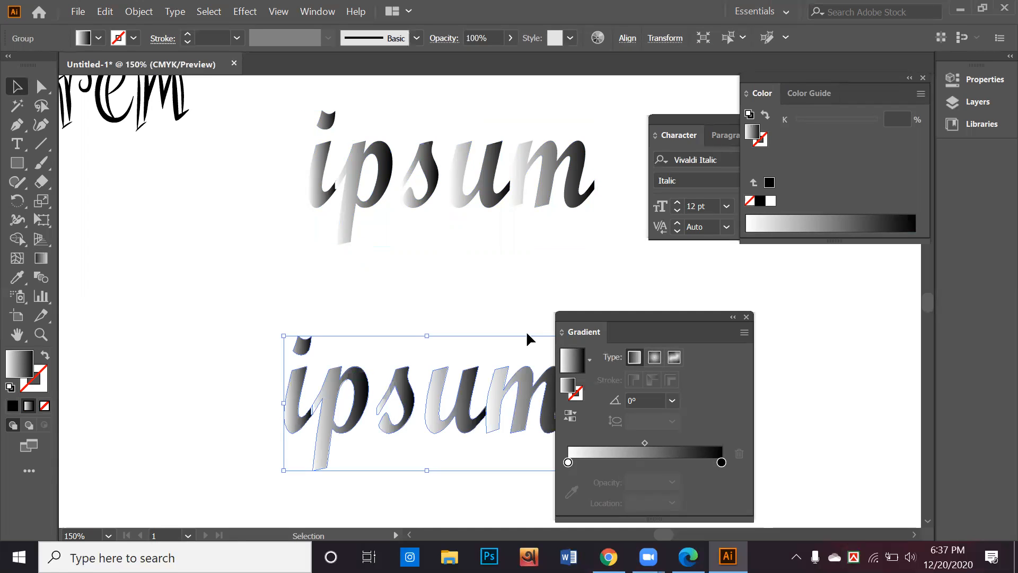
pyautogui.moveTo(621, 314); pyautogui.dragTo(707, 293)
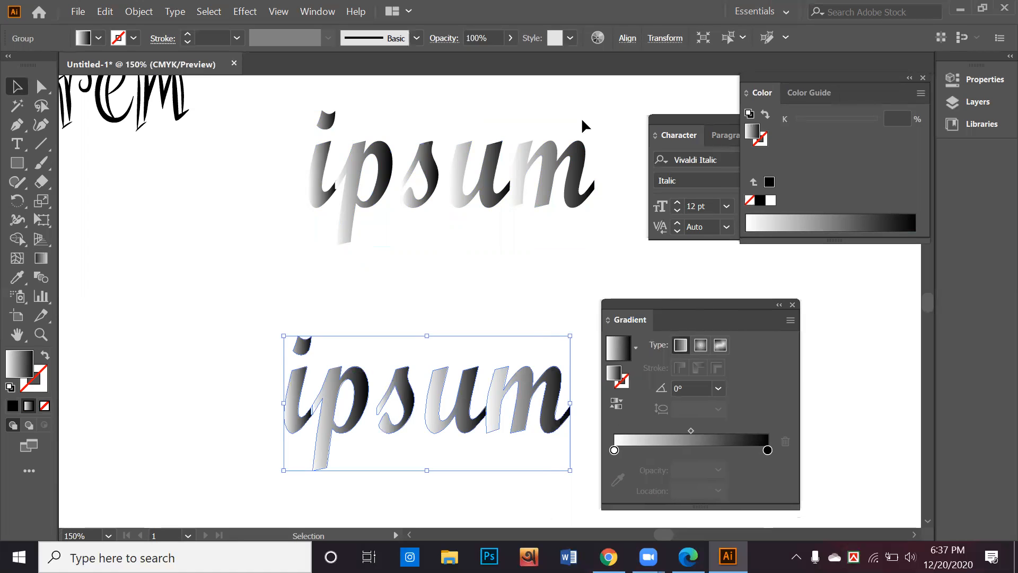
pyautogui.click(317, 11)
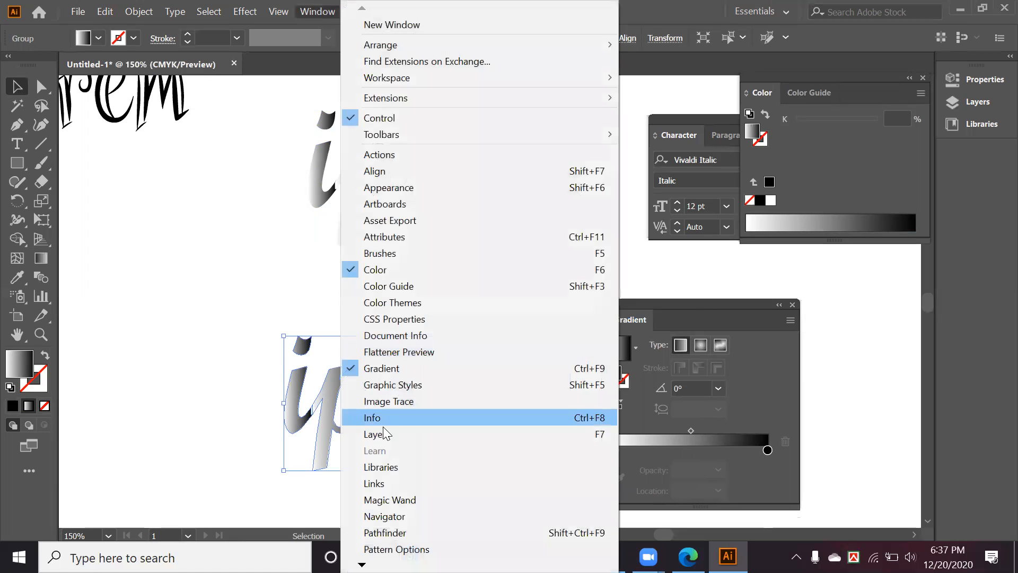
pyautogui.click(383, 533)
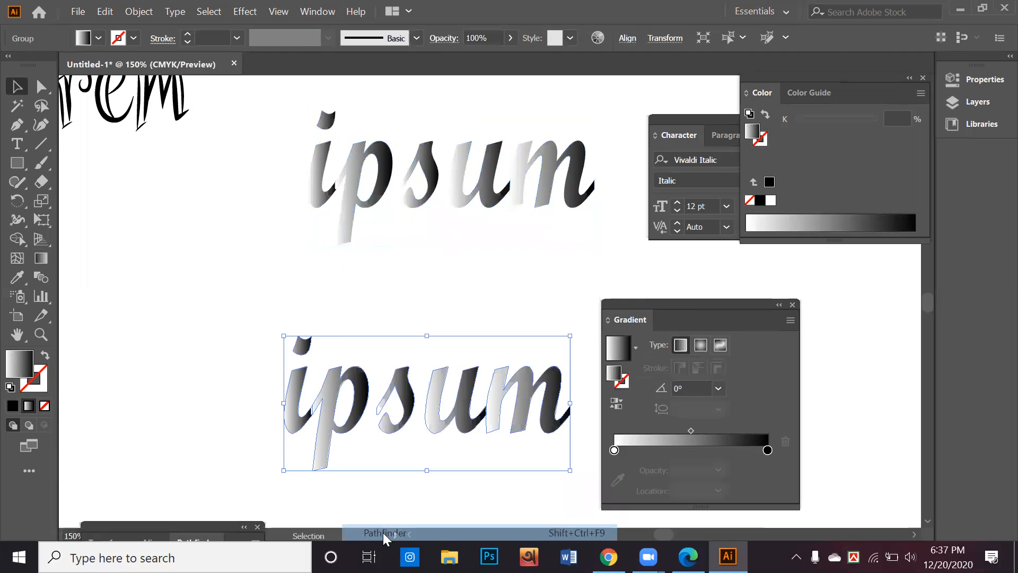
pyautogui.moveTo(168, 526); pyautogui.dragTo(162, 272)
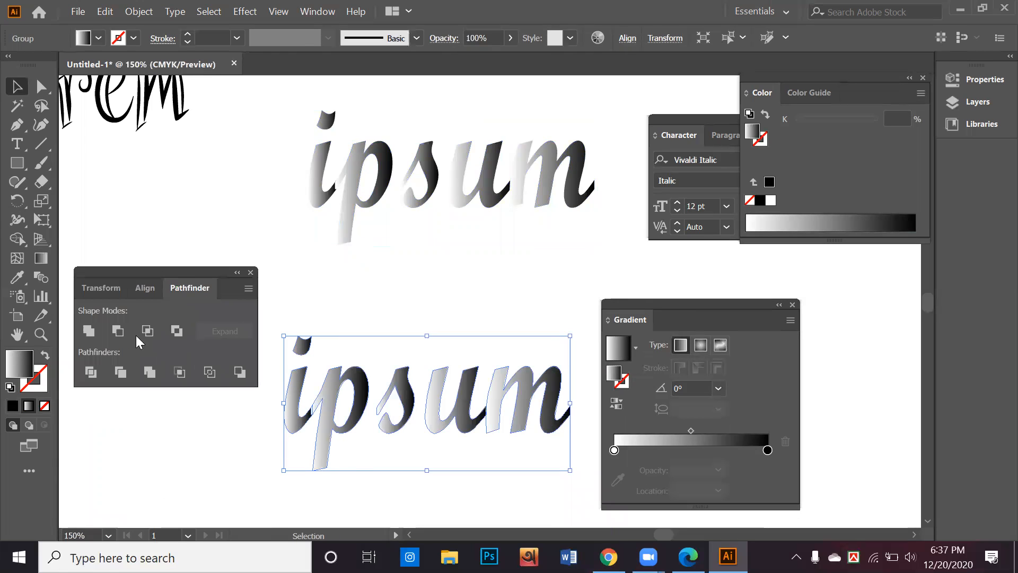
pyautogui.click(88, 344)
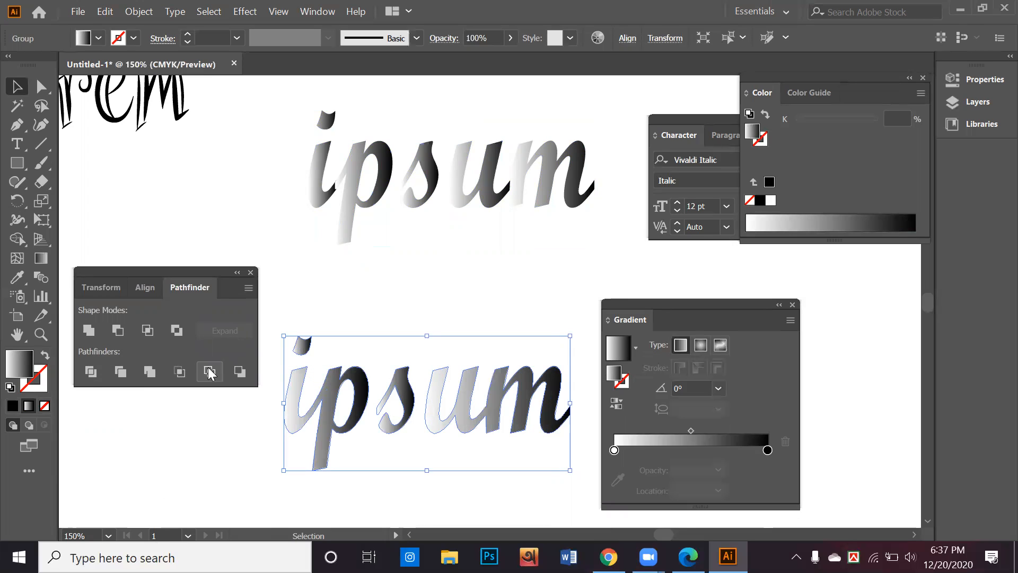
pyautogui.click(386, 409)
pyautogui.click(395, 418)
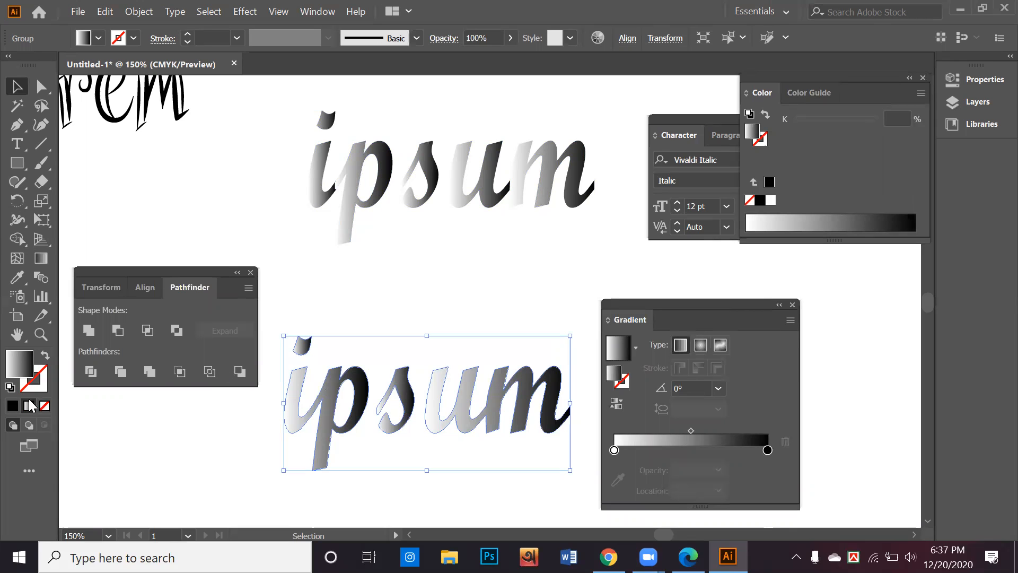
# Run one continuous white-to-black linear gradient across the whole lower ipsum with the Gradient tool, from i to m, and deselect it.
pyautogui.click(42, 259)
pyautogui.moveTo(444, 401); pyautogui.dragTo(550, 407)
pyautogui.moveTo(323, 404); pyautogui.dragTo(622, 428)
pyautogui.moveTo(482, 436); pyautogui.dragTo(478, 368)
pyautogui.moveTo(468, 412); pyautogui.dragTo(468, 374)
pyautogui.moveTo(242, 419); pyautogui.dragTo(508, 410)
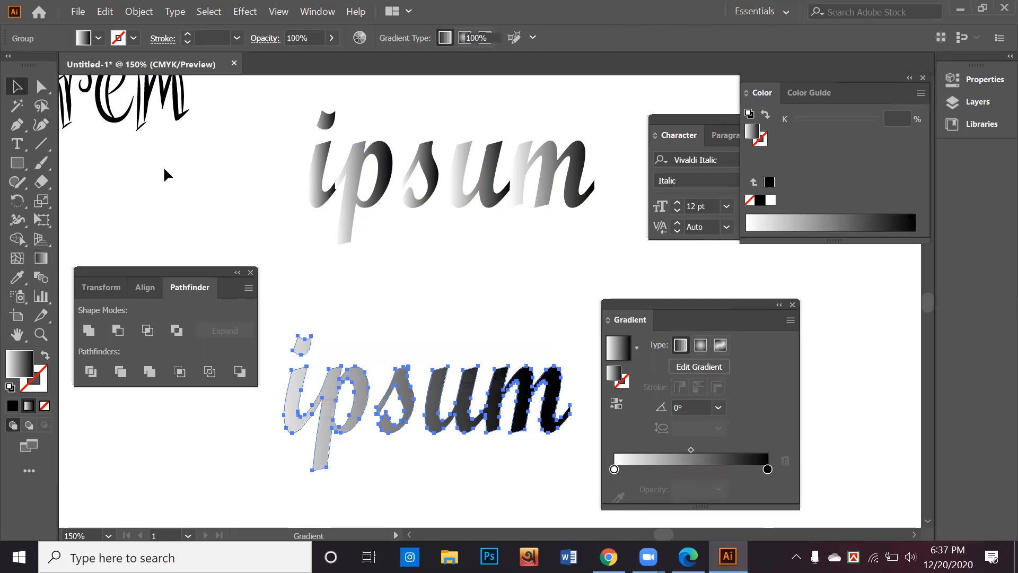
pyautogui.press('v')
pyautogui.click(313, 259)
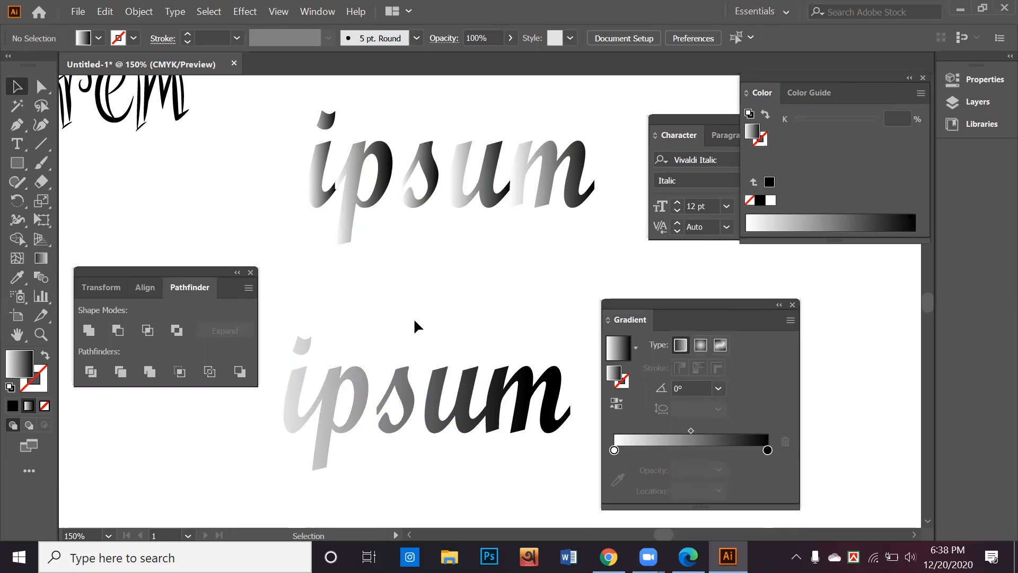
# Ungroup the upper ipsum and shift its letters individually to compare it with the united lower ipsum.
pyautogui.rightClick(320, 197)
pyautogui.click(392, 320)
pyautogui.click(321, 205)
pyautogui.moveTo(321, 200); pyautogui.dragTo(345, 196)
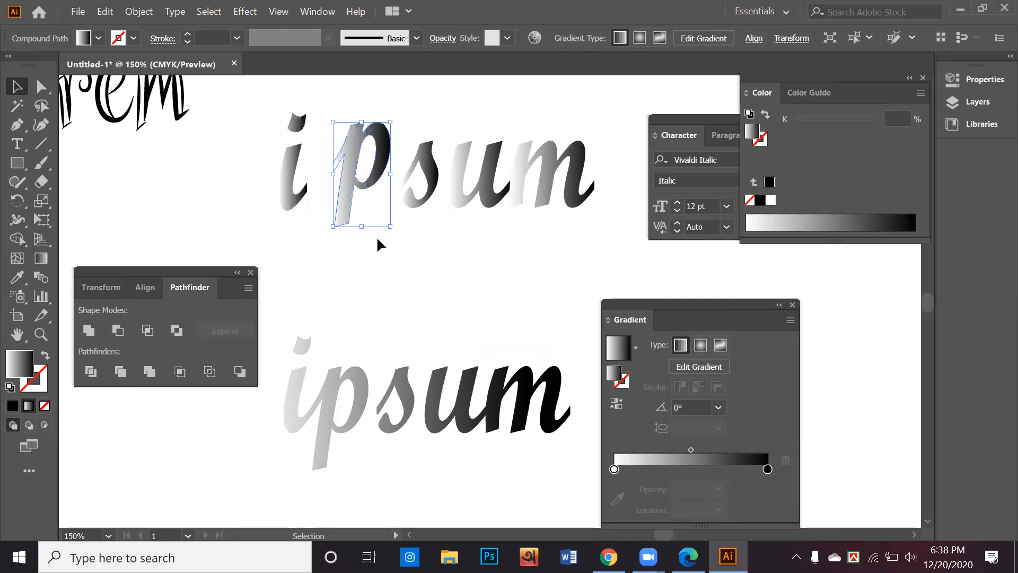
pyautogui.moveTo(424, 194); pyautogui.dragTo(452, 196)
pyautogui.click(446, 253)
pyautogui.click(399, 397)
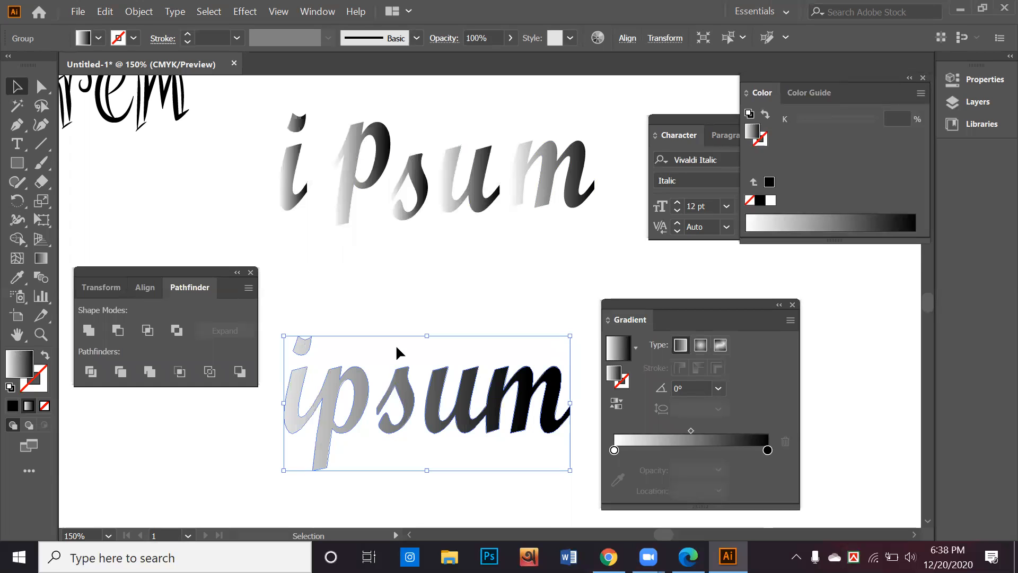
pyautogui.click(367, 307)
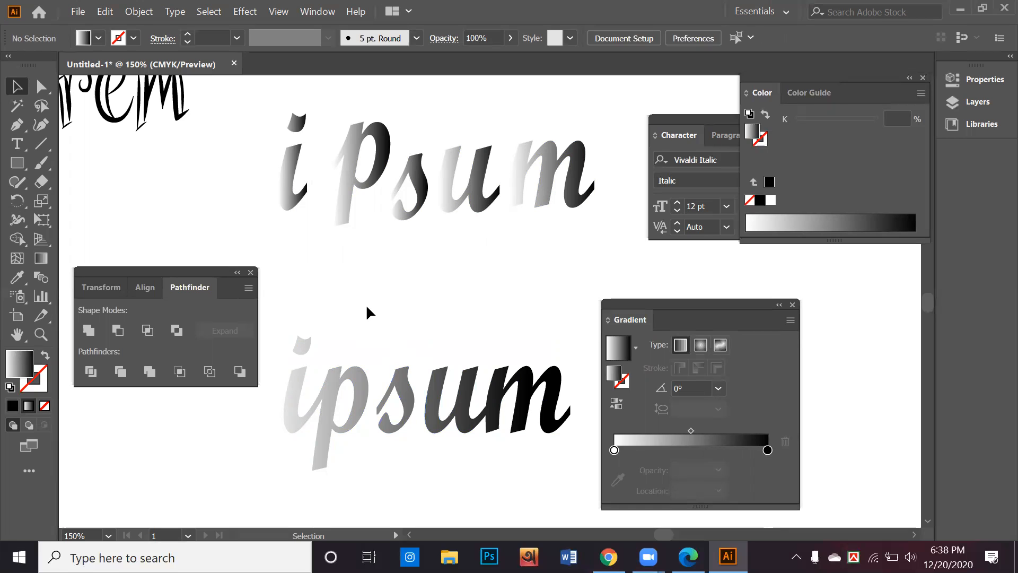
# Draw an ellipse in the empty area below the artboard and fill it with yellow.
pyautogui.scroll(-1, 357, 319)
pyautogui.scroll(-1, 357, 319)
pyautogui.press('space')
pyautogui.moveTo(363, 316); pyautogui.dragTo(381, 195)
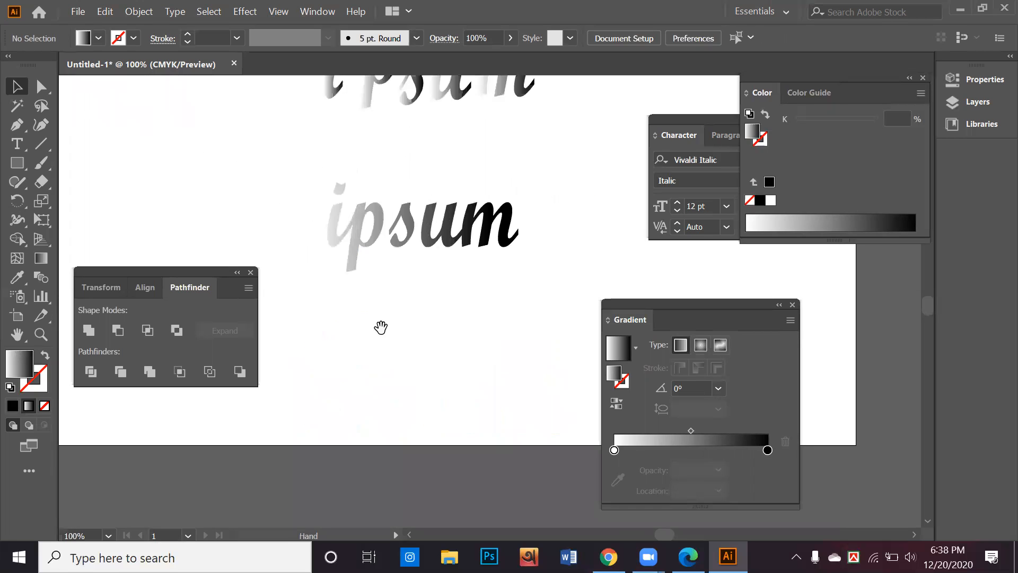
pyautogui.scroll(-5, 385, 318)
pyautogui.click(14, 159)
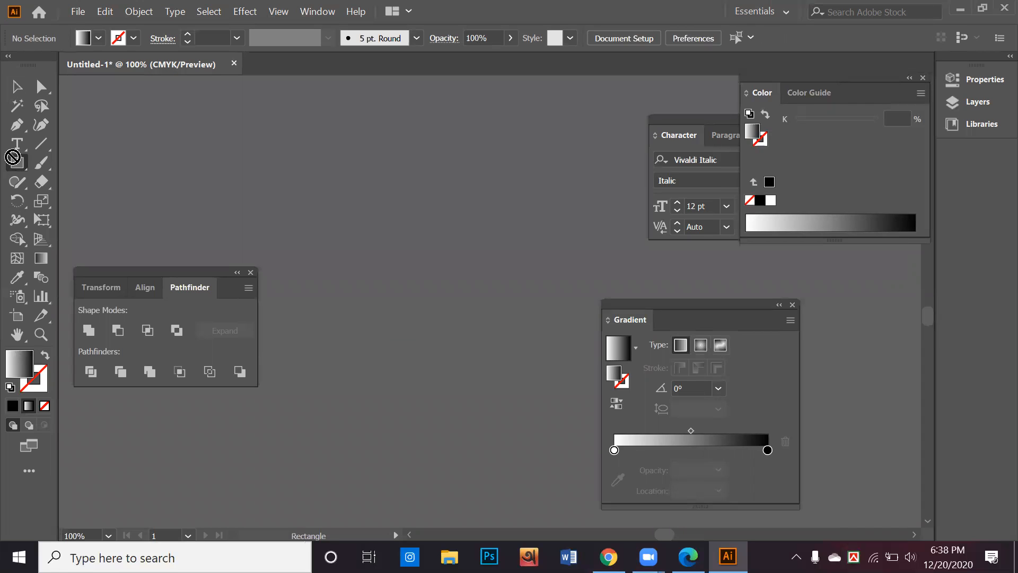
pyautogui.moveTo(17, 164); pyautogui.dragTo(58, 200)
pyautogui.moveTo(163, 147); pyautogui.dragTo(341, 291)
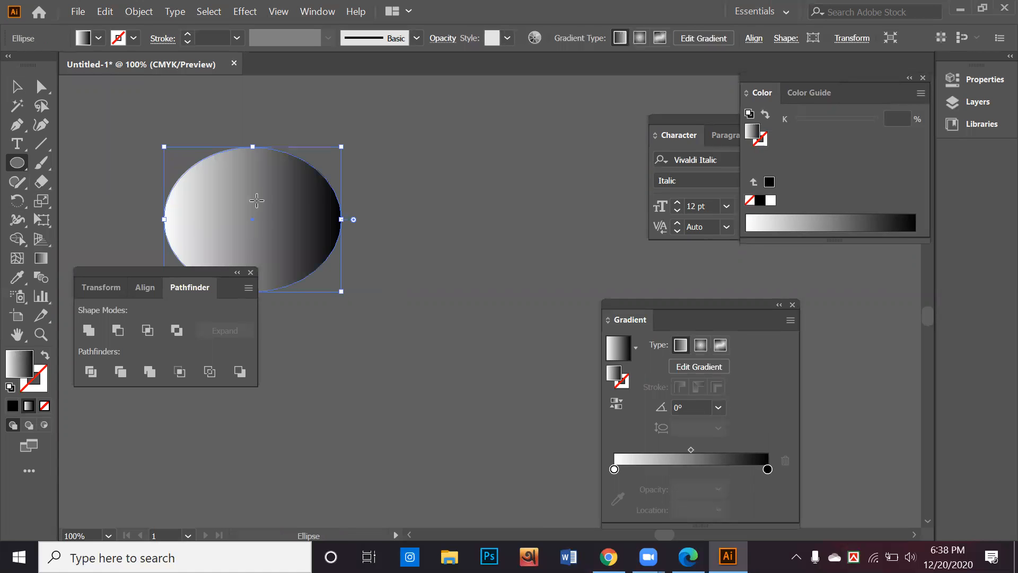
pyautogui.click(98, 39)
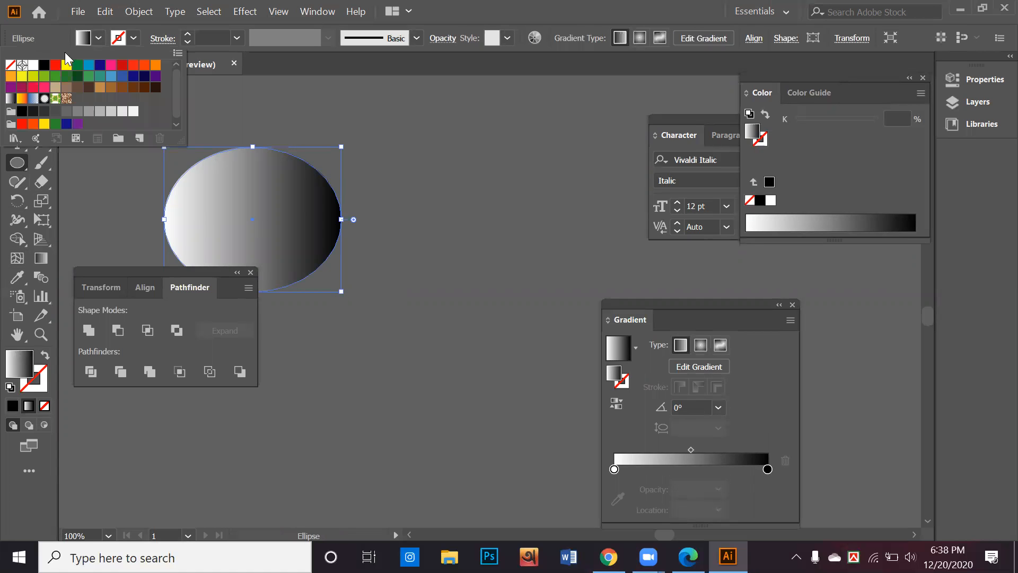
pyautogui.click(66, 65)
pyautogui.press('v')
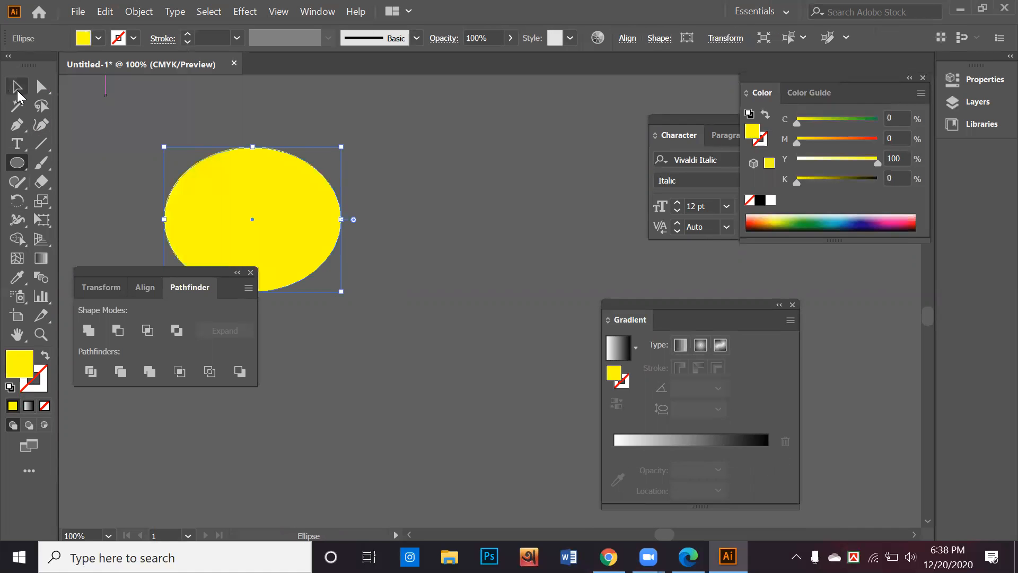
# Duplicate the yellow ipse-free ellipse diagonally downward so the two overlap, and fill the copy with orange-red.
pyautogui.moveTo(297, 237); pyautogui.dragTo(399, 299)
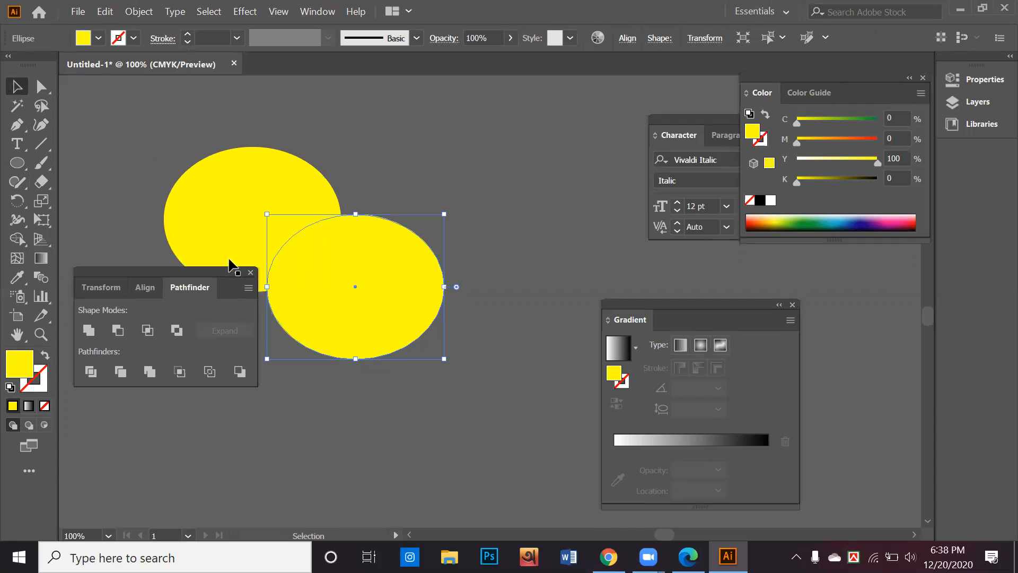
pyautogui.moveTo(773, 215); pyautogui.dragTo(752, 216)
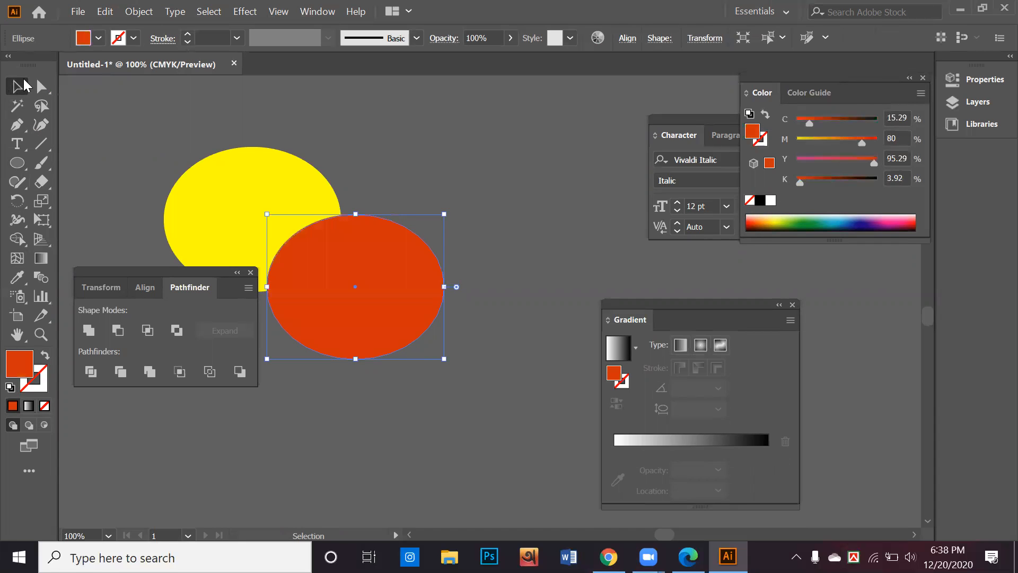
pyautogui.moveTo(172, 267); pyautogui.dragTo(742, 318)
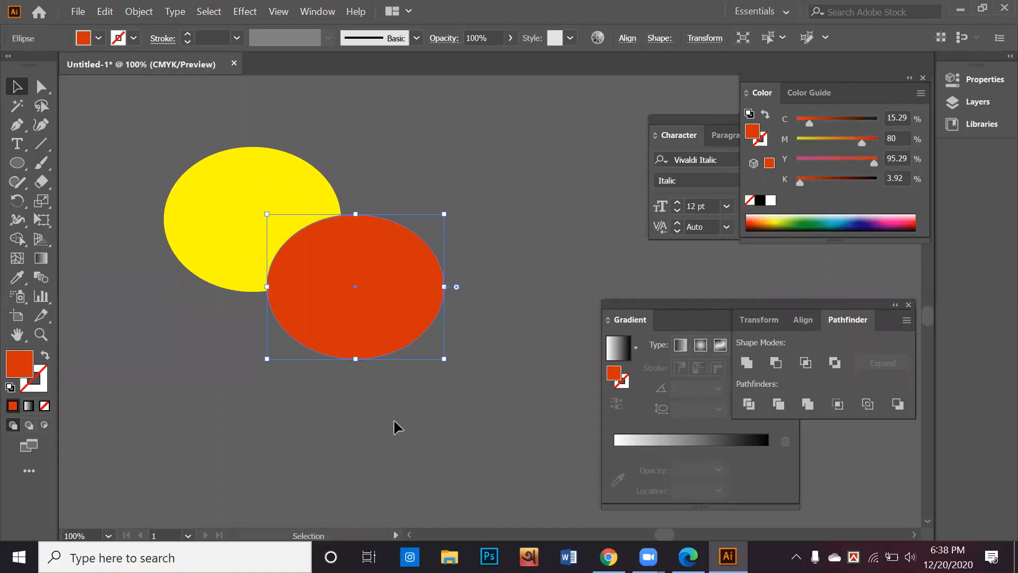
# Place the Pathfinder controls beside the two overlapping ellipses and select both ellipses.
pyautogui.moveTo(410, 419); pyautogui.dragTo(206, 158)
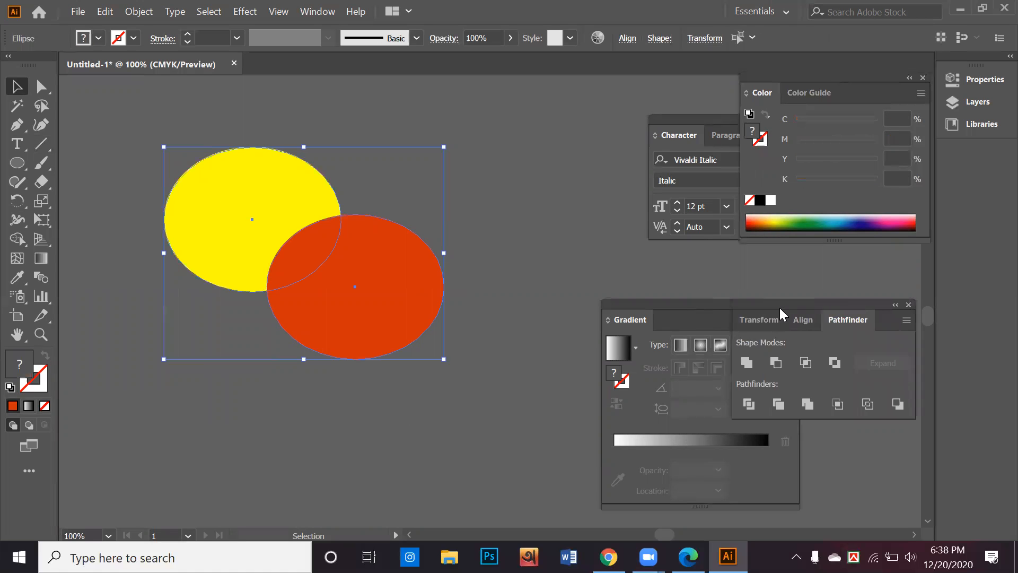
pyautogui.moveTo(780, 308); pyautogui.dragTo(673, 250)
pyautogui.moveTo(598, 171); pyautogui.dragTo(544, 120)
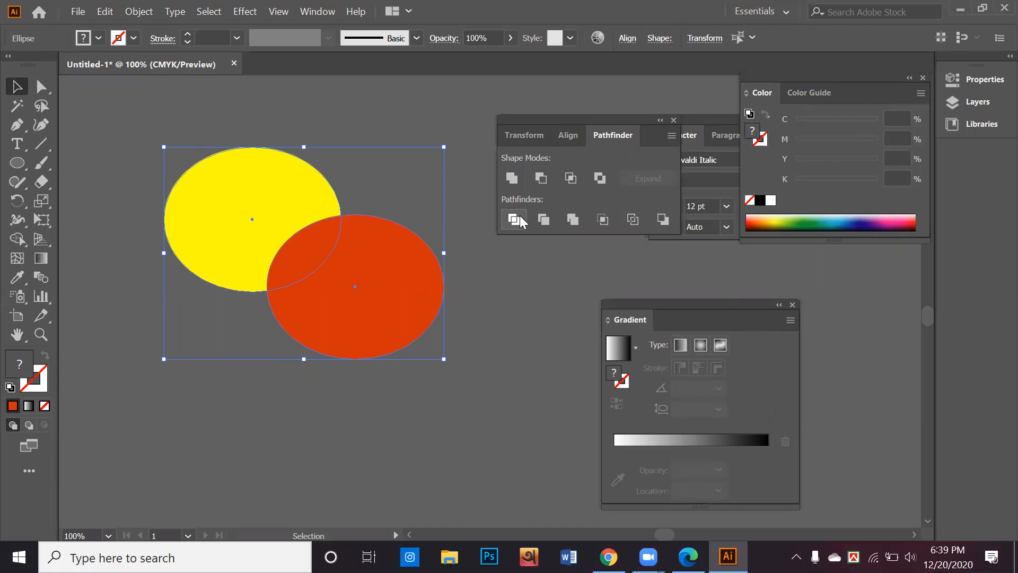
pyautogui.click(493, 364)
pyautogui.moveTo(489, 374); pyautogui.dragTo(153, 180)
pyautogui.click(487, 385)
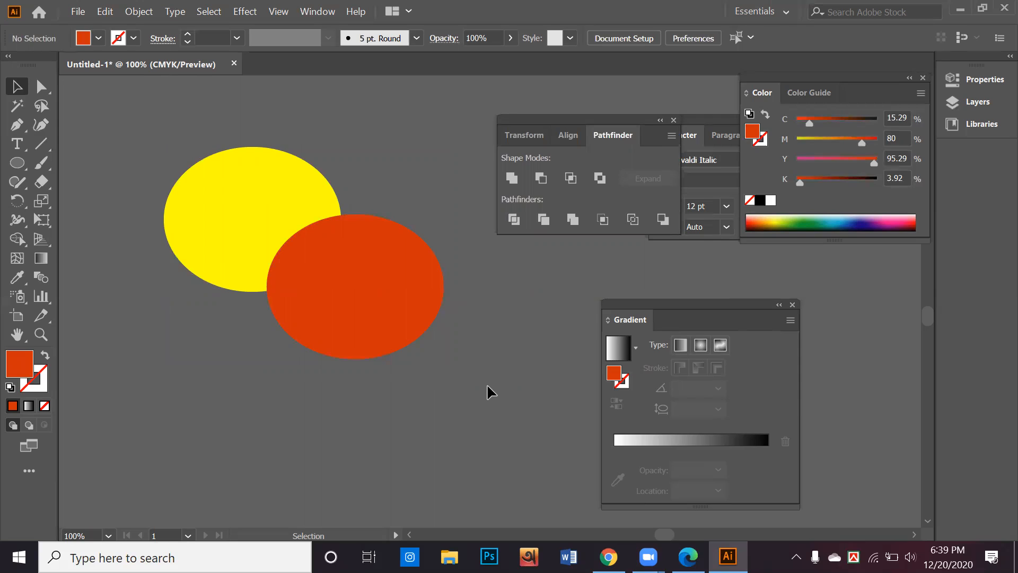
pyautogui.moveTo(311, 274); pyautogui.dragTo(268, 184)
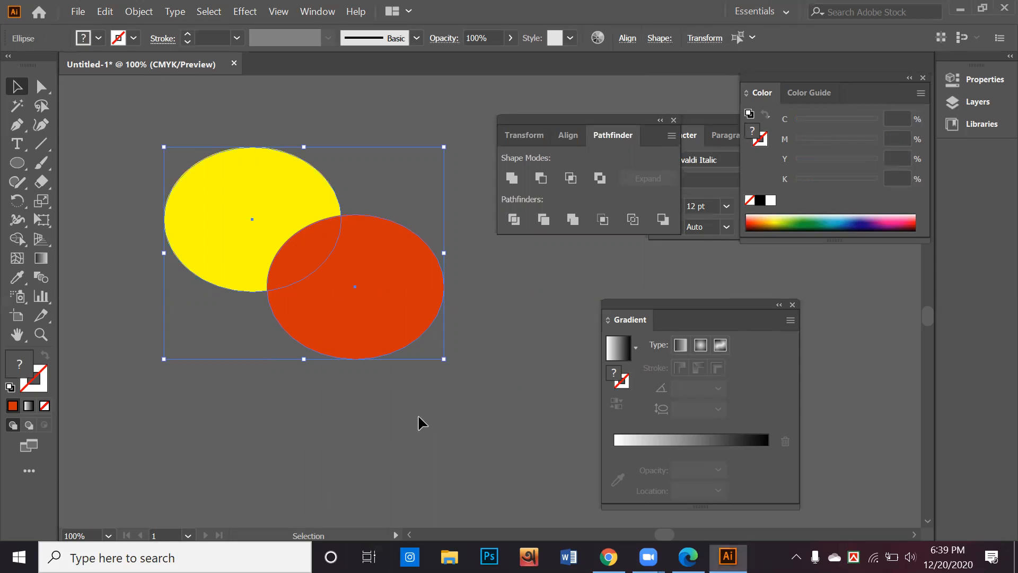
# Try Pathfinder's Unite on the yellow and orange-red ellipses, and undo it.
pyautogui.click(561, 374)
pyautogui.moveTo(400, 327); pyautogui.dragTo(217, 190)
pyautogui.click(510, 177)
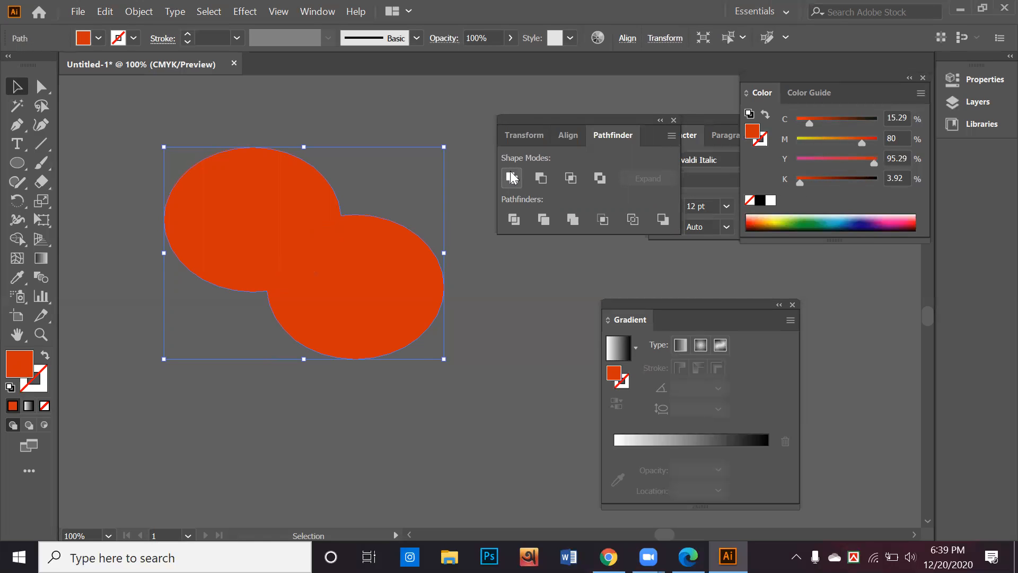
pyautogui.hotkey('ctrl', 'z')
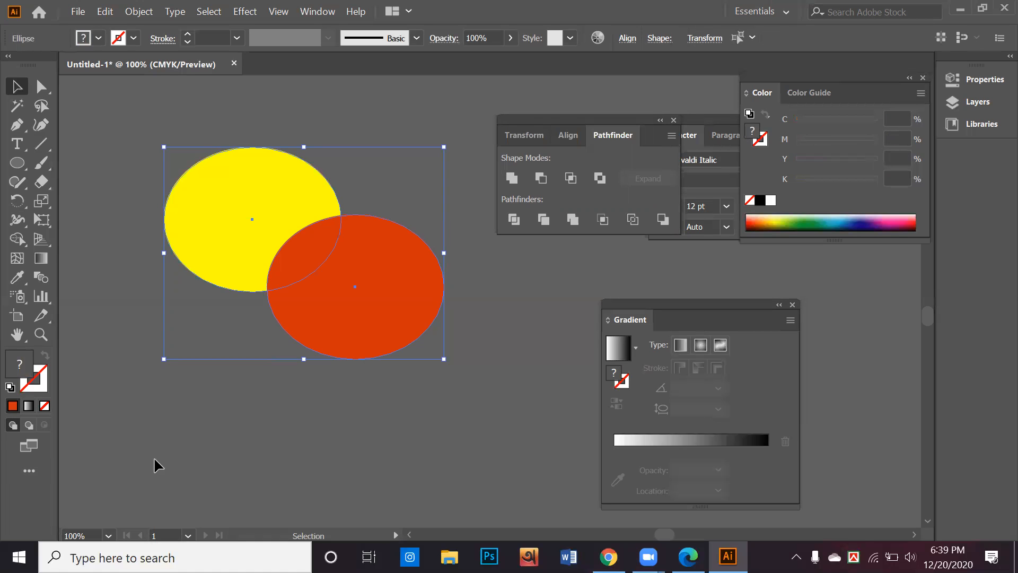
# Send the orange-red ellipse behind the yellow one and select both ellipses.
pyautogui.click(303, 308)
pyautogui.rightClick(308, 285)
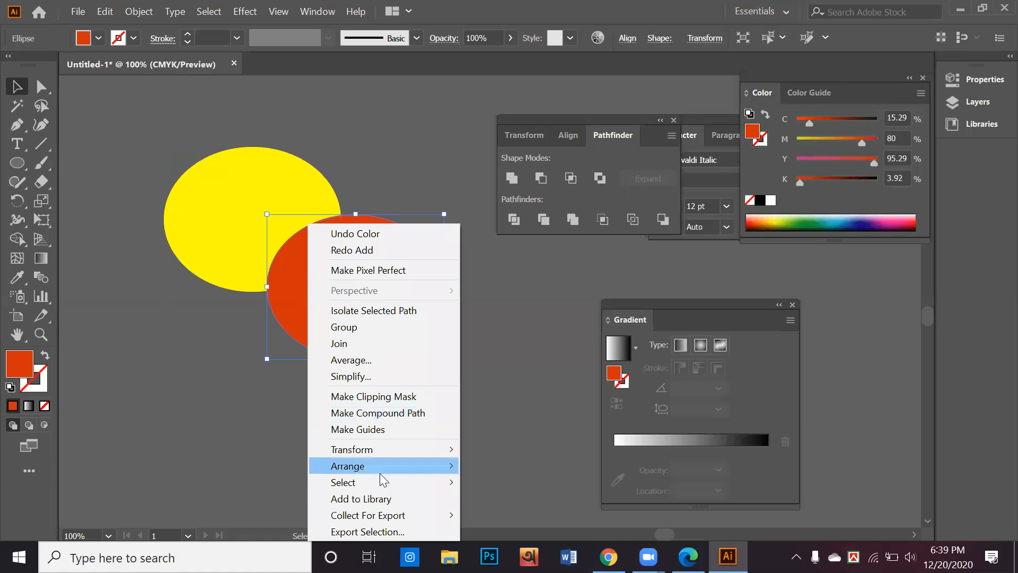
pyautogui.moveTo(383, 463)
pyautogui.click(520, 516)
pyautogui.moveTo(483, 451); pyautogui.dragTo(197, 163)
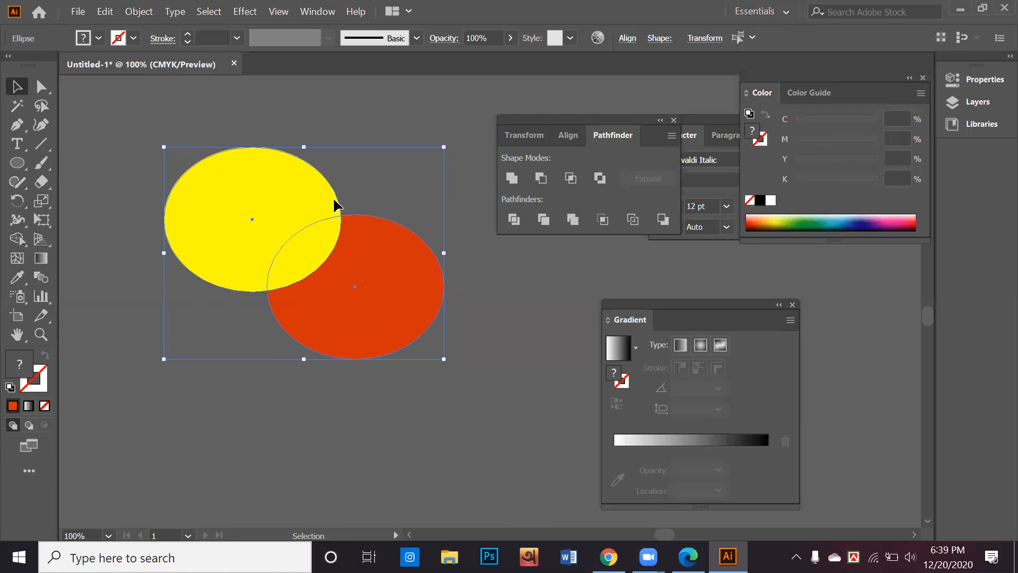
# Try Pathfinder's Unite on the two ellipses with the yellow one in front, and undo it.
pyautogui.click(510, 179)
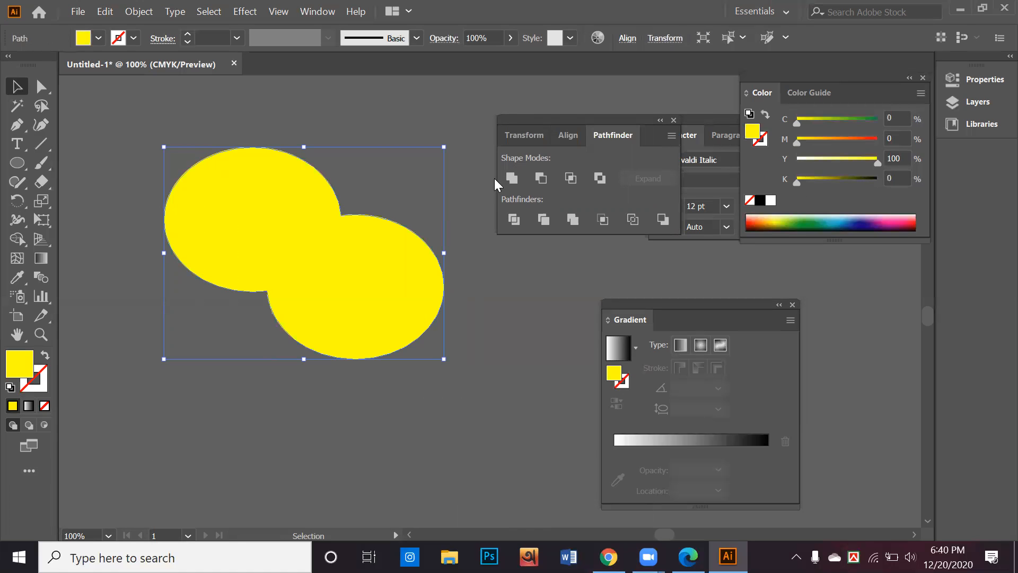
pyautogui.hotkey('ctrl', 'z')
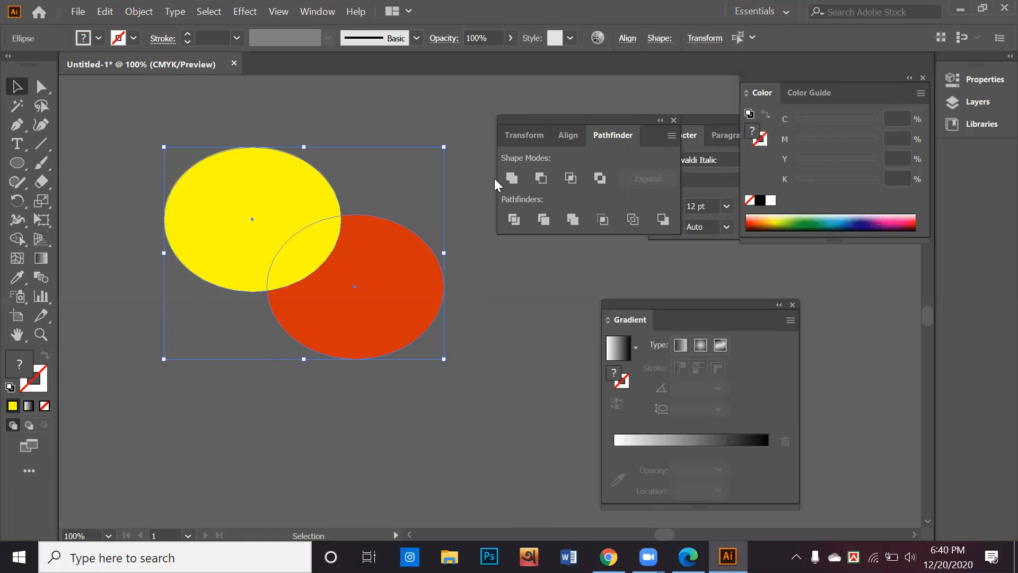
# Draw a yellow circle in the empty area below the two overlapping ellipses.
pyautogui.scroll(-2, 418, 329)
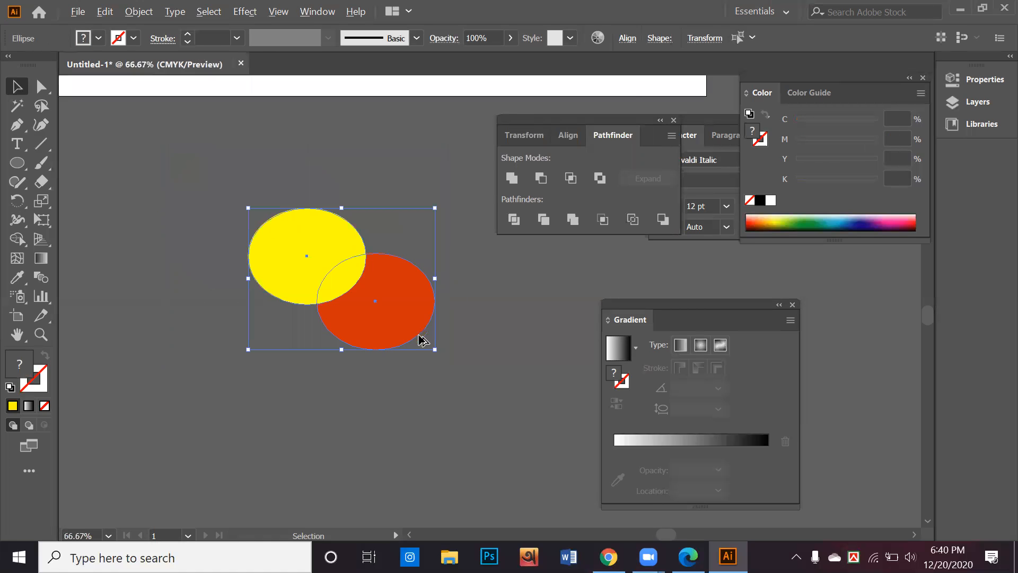
pyautogui.scroll(-5, 452, 352)
pyautogui.click(23, 151)
pyautogui.click(17, 162)
pyautogui.moveTo(125, 259); pyautogui.dragTo(240, 308)
pyautogui.press('v')
# Repeat the circle's duplication to form a horizontal row of eleven overlapping circles, and move the Gradient controls clear of the row.
pyautogui.hotkey('ctrl', 'd')
pyautogui.hotkey('ctrl', 'd')
pyautogui.hotkey('ctrl', 'd')
pyautogui.hotkey('ctrl', 'd')
pyautogui.hotkey('ctrl', 'd')
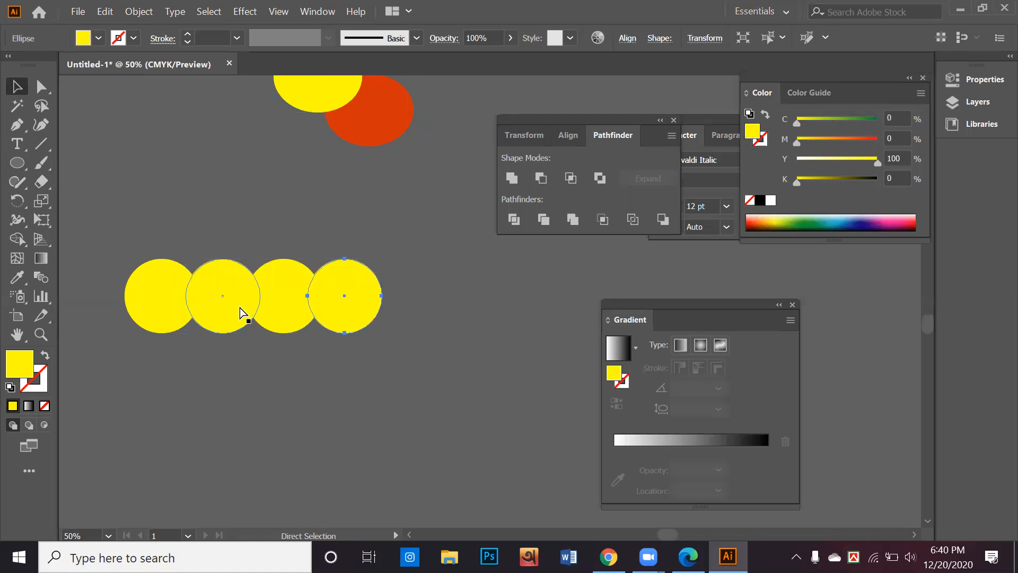
pyautogui.hotkey('ctrl', 'd')
pyautogui.hotkey('ctrl', 'd')
pyautogui.hotkey('ctrl', 'd')
pyautogui.hotkey('ctrl', 'd')
pyautogui.moveTo(688, 306); pyautogui.dragTo(832, 389)
pyautogui.click(552, 408)
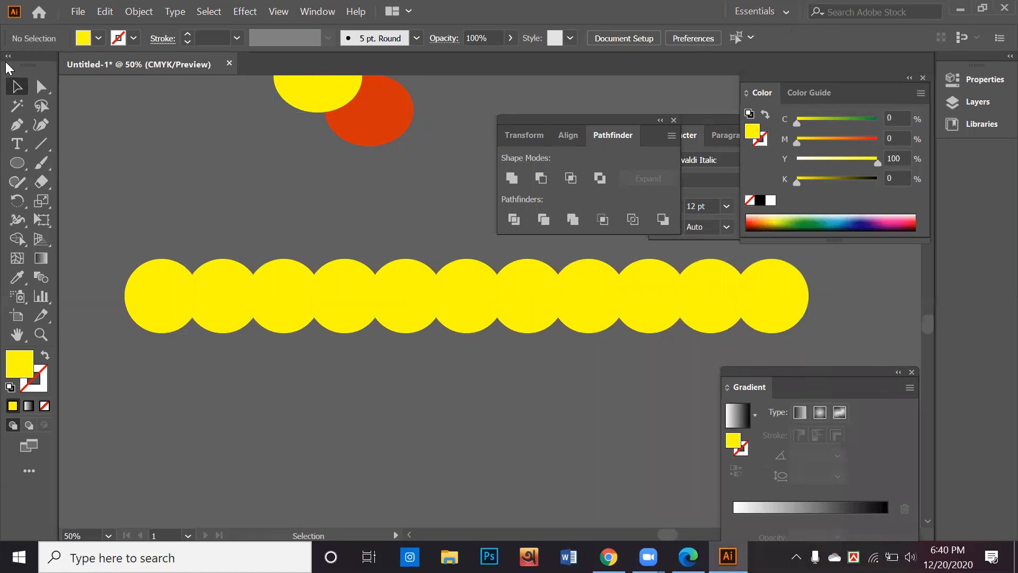
# Select the whole row of yellow circles and merge them into one shape with Pathfinder's Unite.
pyautogui.moveTo(6, 83); pyautogui.dragTo(6, 86)
pyautogui.moveTo(182, 333); pyautogui.dragTo(711, 284)
pyautogui.click(513, 178)
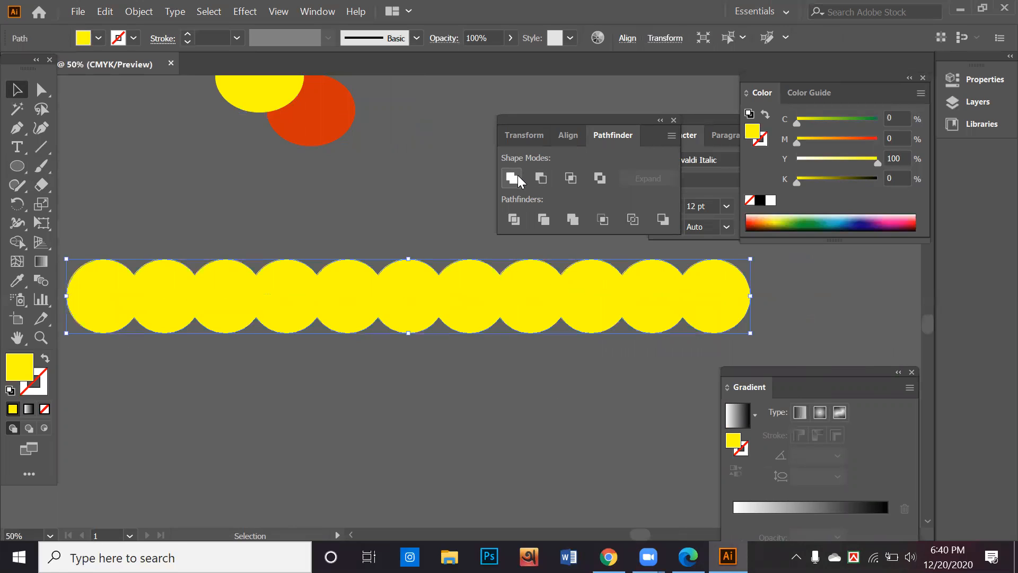
# Draw a horizontal line through the middle of the united scalloped shape, extending past both of its ends.
pyautogui.click(41, 147)
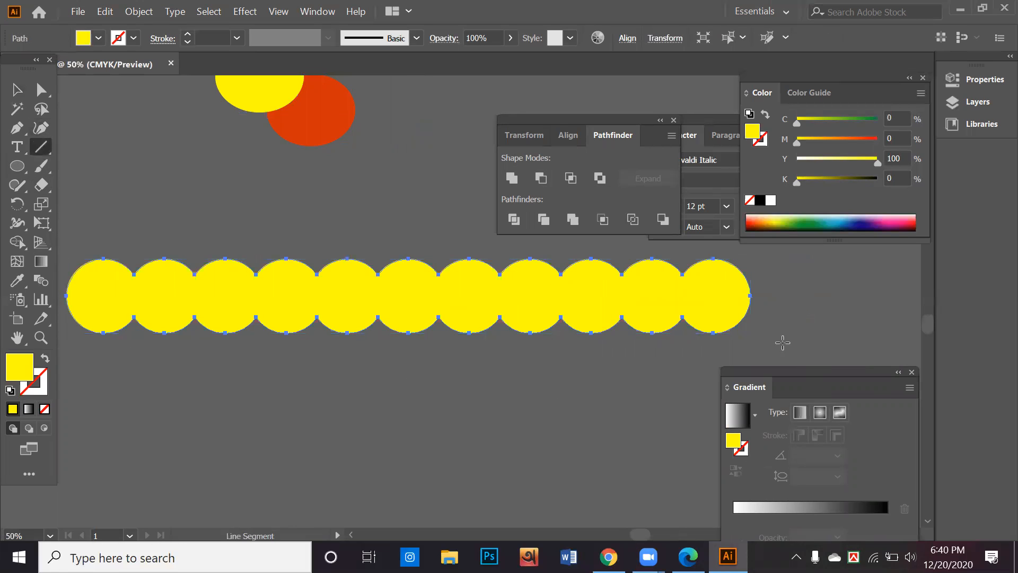
pyautogui.moveTo(831, 303)
pyautogui.mouseDown()
pyautogui.moveTo(228, 295)
pyautogui.moveTo(90, 287)
pyautogui.moveTo(63, 266)
pyautogui.mouseUp()
pyautogui.moveTo(189, 395); pyautogui.dragTo(193, 395)
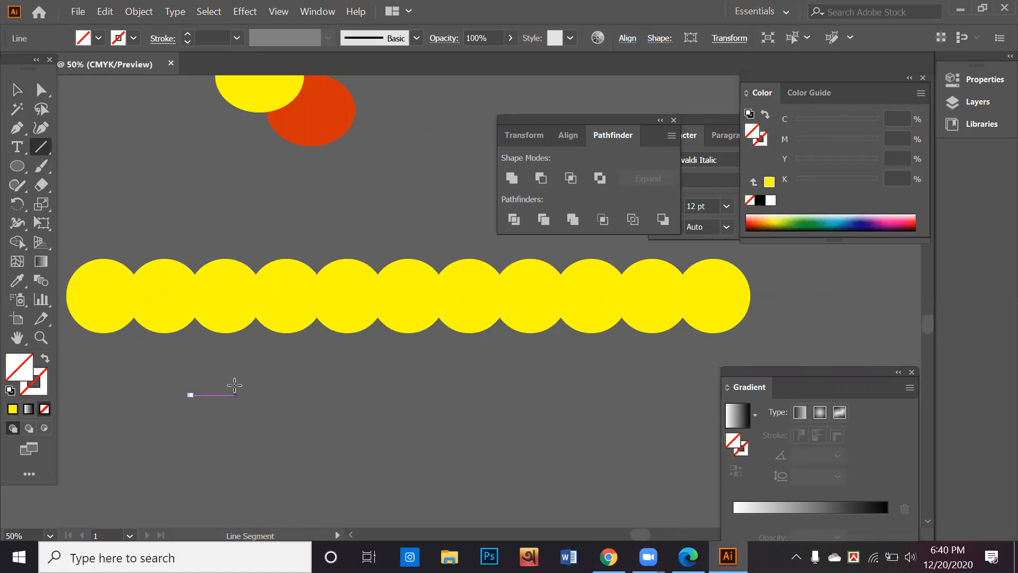
# Select the scalloped shape and the line, and align their vertical centres.
pyautogui.click(17, 90)
pyautogui.moveTo(345, 371); pyautogui.dragTo(287, 265)
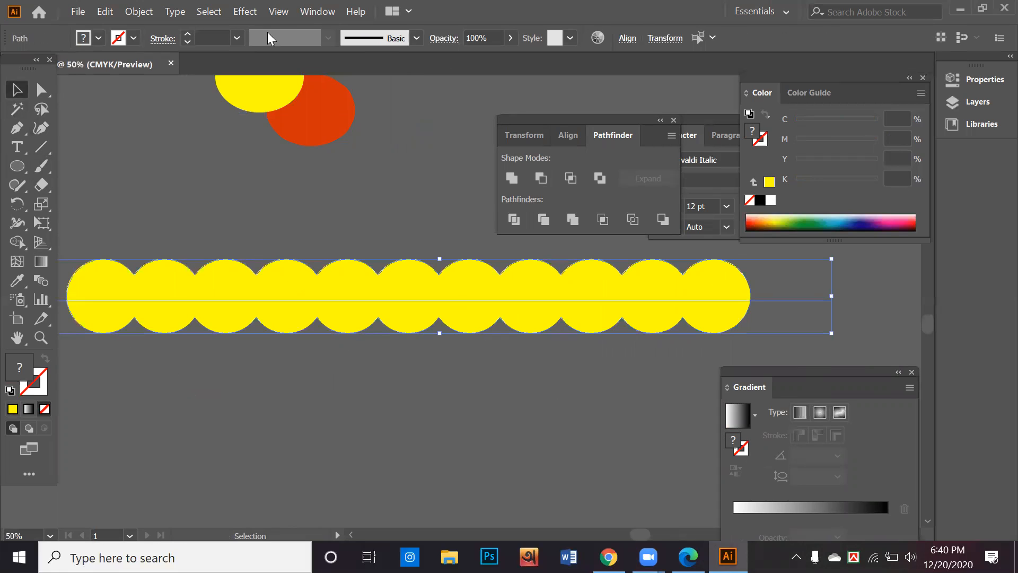
pyautogui.click(627, 38)
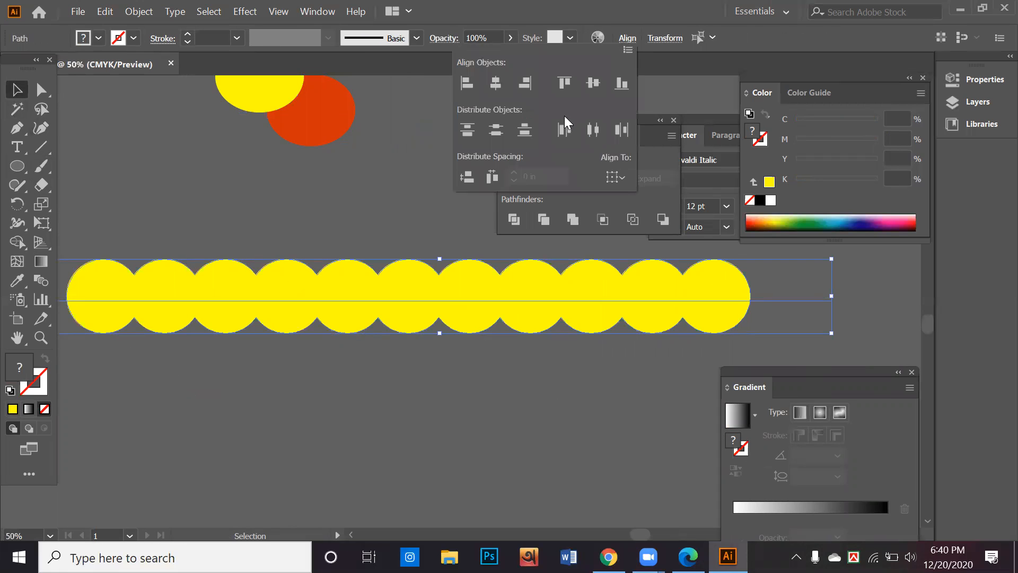
pyautogui.click(593, 82)
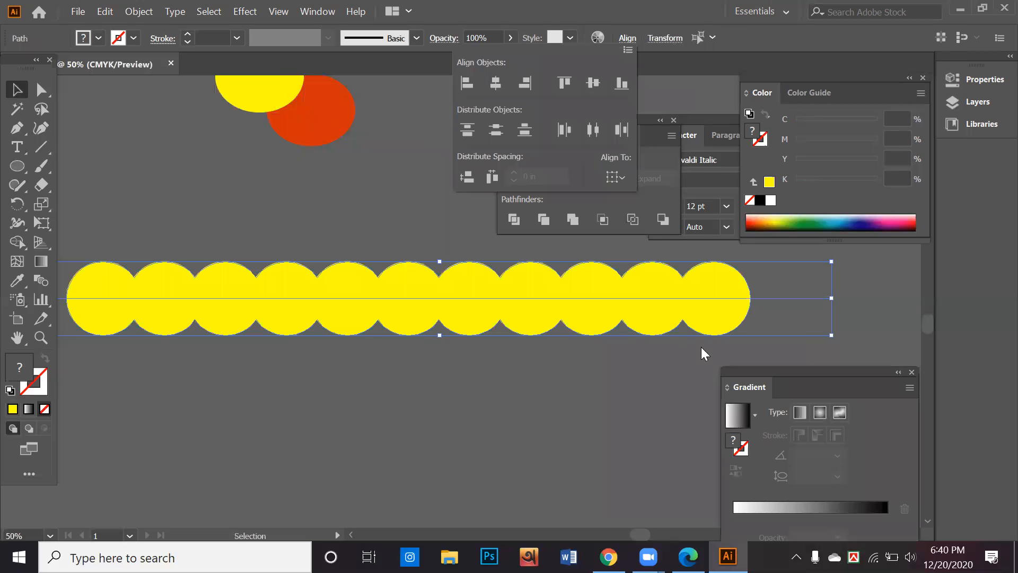
# Split the scalloped shape along the line with Pathfinder's Divide, and ungroup the resulting pieces.
pyautogui.click(514, 219)
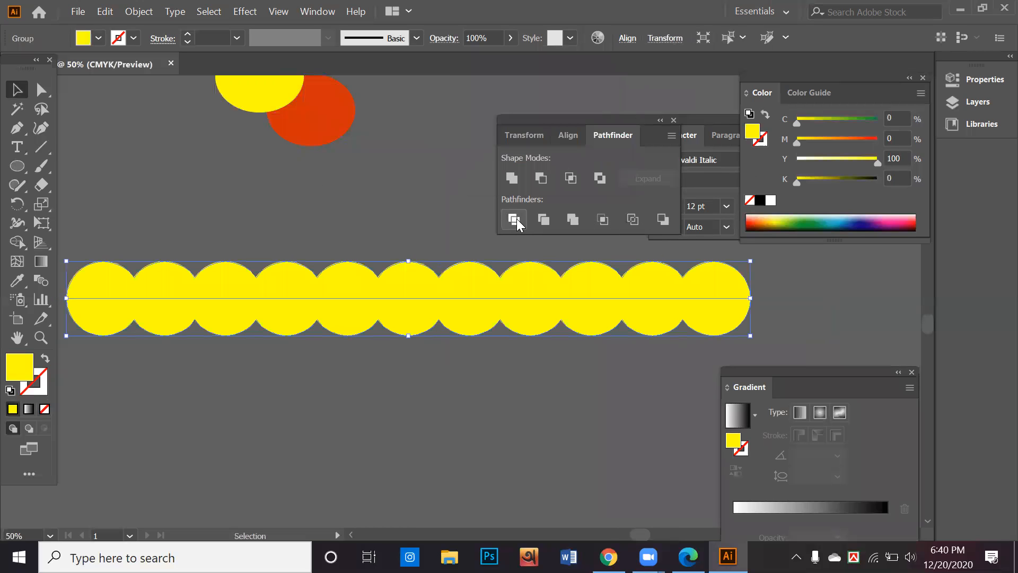
pyautogui.rightClick(456, 287)
pyautogui.click(495, 403)
# Move the lower scalloped half well below the upper half and deselect it.
pyautogui.moveTo(492, 319); pyautogui.dragTo(484, 371)
pyautogui.moveTo(488, 407); pyautogui.dragTo(486, 405)
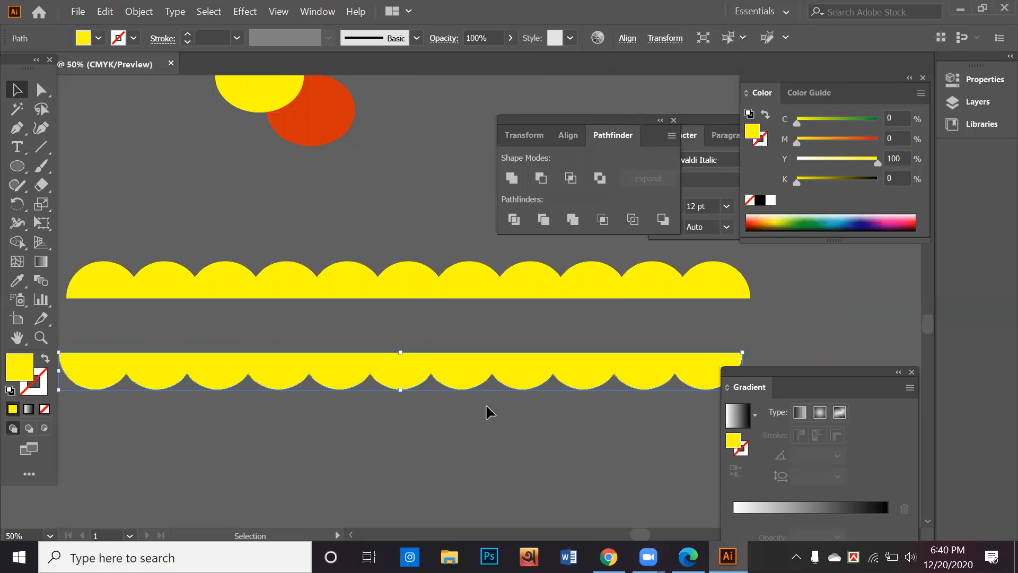
pyautogui.scroll(-1, 486, 412)
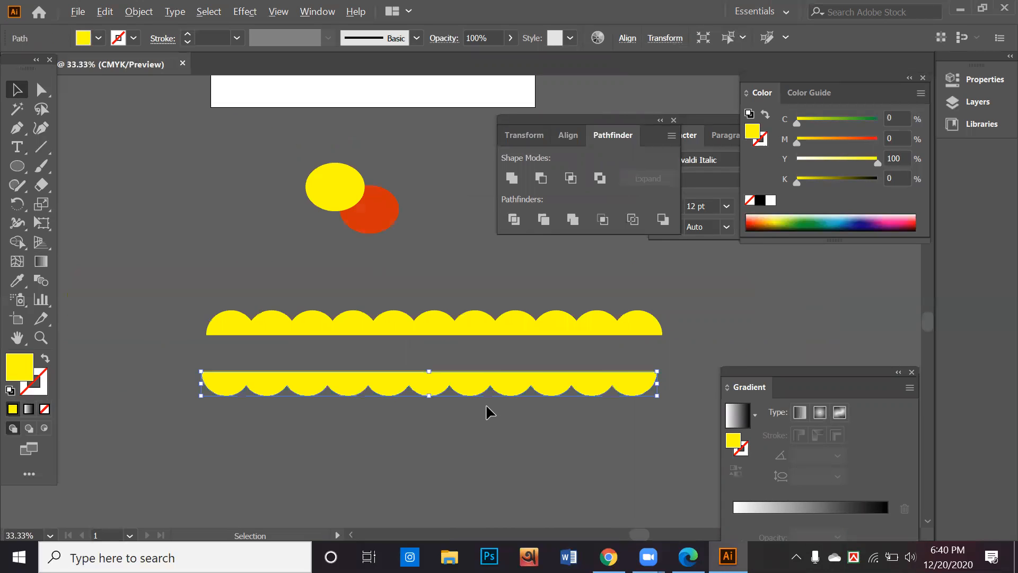
pyautogui.moveTo(511, 390); pyautogui.dragTo(514, 475)
pyautogui.scroll(-1, 541, 398)
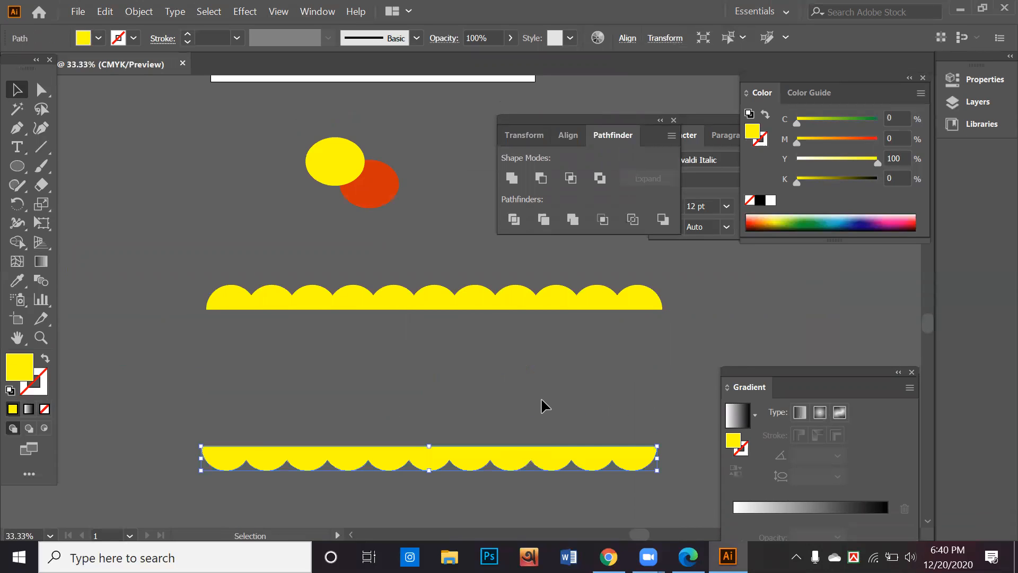
pyautogui.click(541, 398)
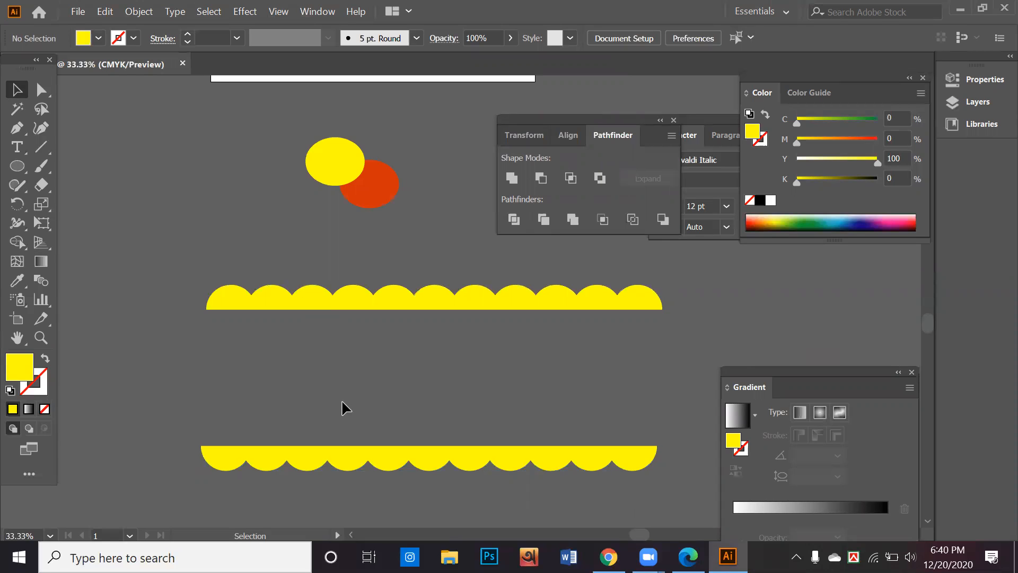
# Move the orange-red ellipse slightly up and to the right so it overlaps the yellow ellipse only a little.
pyautogui.scroll(5, 345, 421)
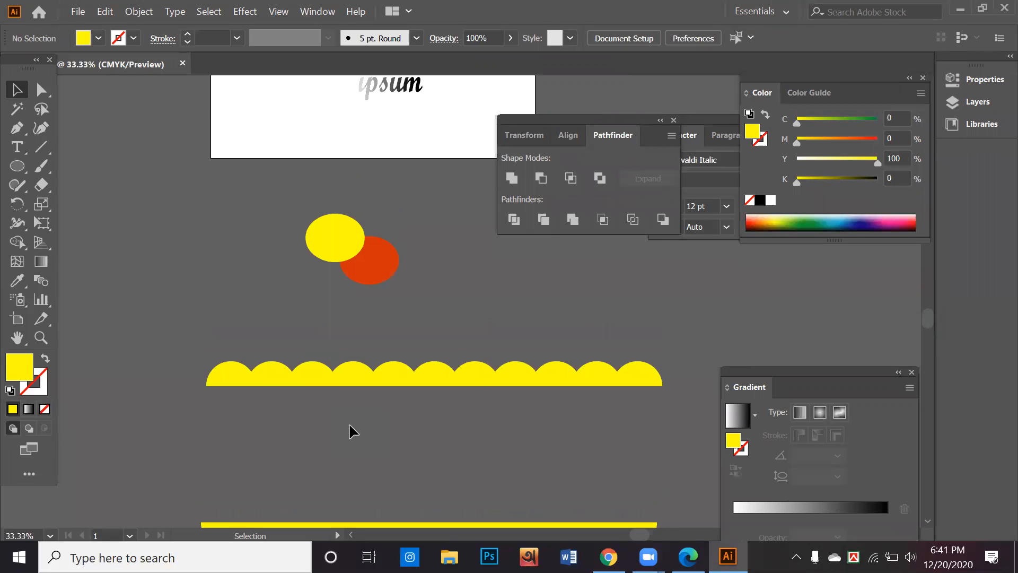
pyautogui.scroll(4, 369, 415)
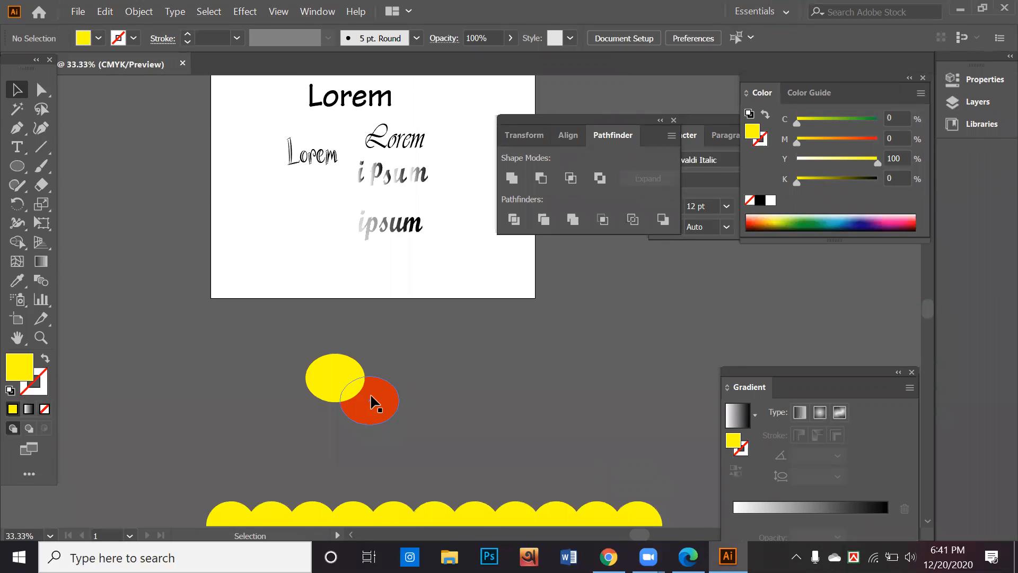
pyautogui.moveTo(389, 392); pyautogui.dragTo(410, 379)
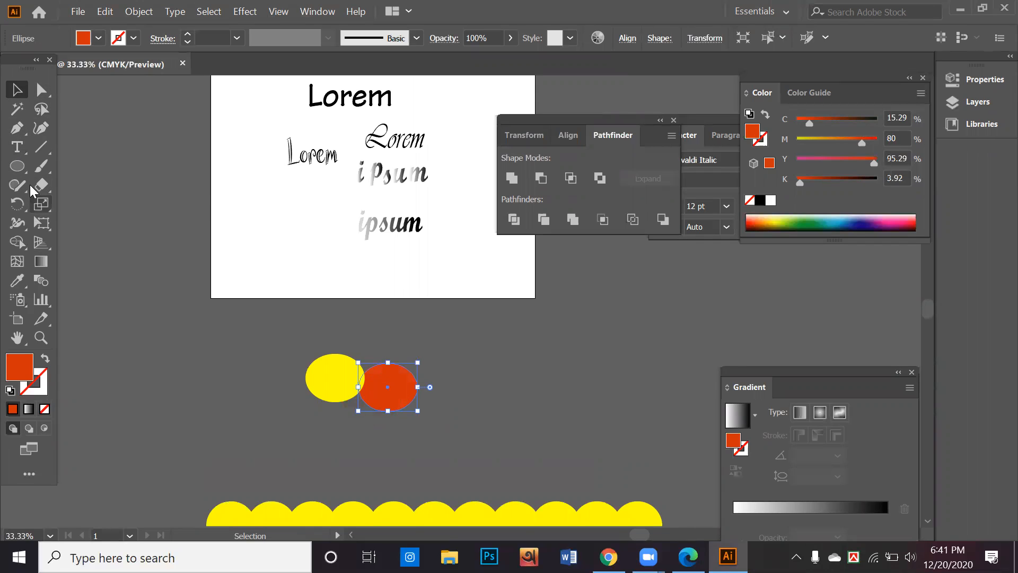
# Draw a closed, curved orange-red shape with the Pen tool, broad and rounded at its upper end and tapering to a lower-left point.
pyautogui.click(14, 136)
pyautogui.moveTo(453, 344); pyautogui.dragTo(9, 309)
pyautogui.click(366, 215)
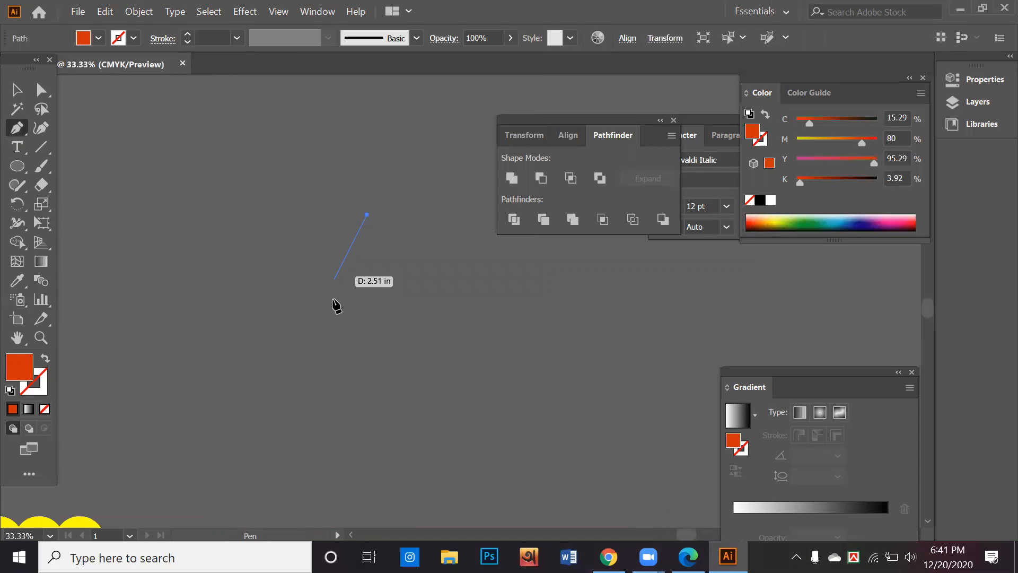
pyautogui.moveTo(313, 301); pyautogui.dragTo(300, 370)
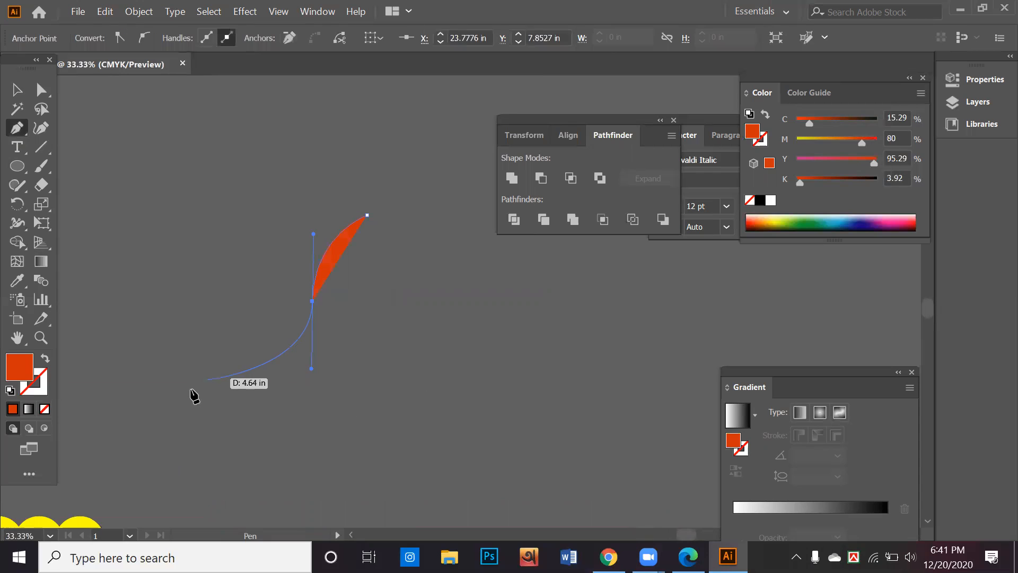
pyautogui.moveTo(198, 401); pyautogui.dragTo(137, 370)
pyautogui.click(198, 401)
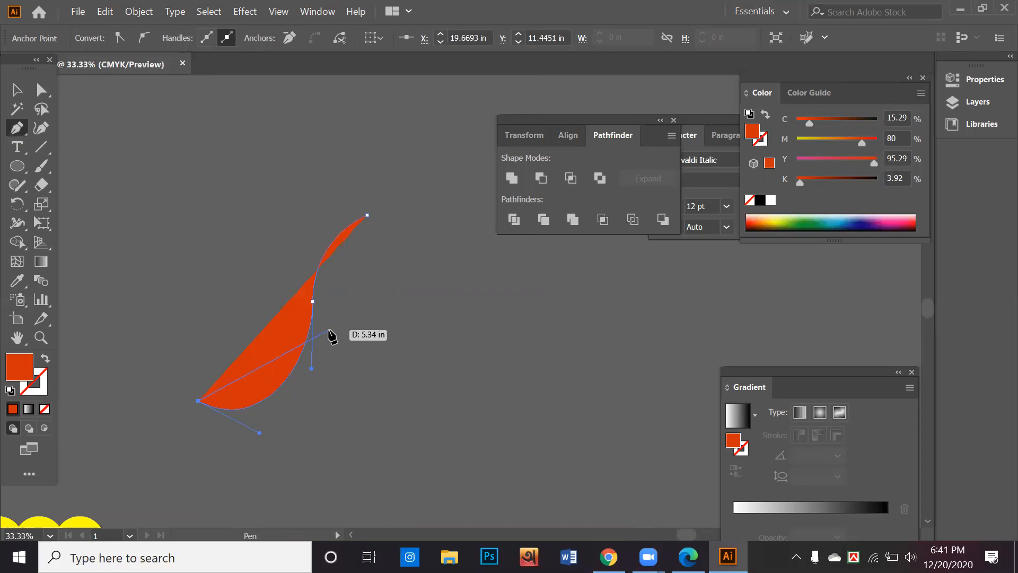
pyautogui.moveTo(334, 330); pyautogui.dragTo(393, 206)
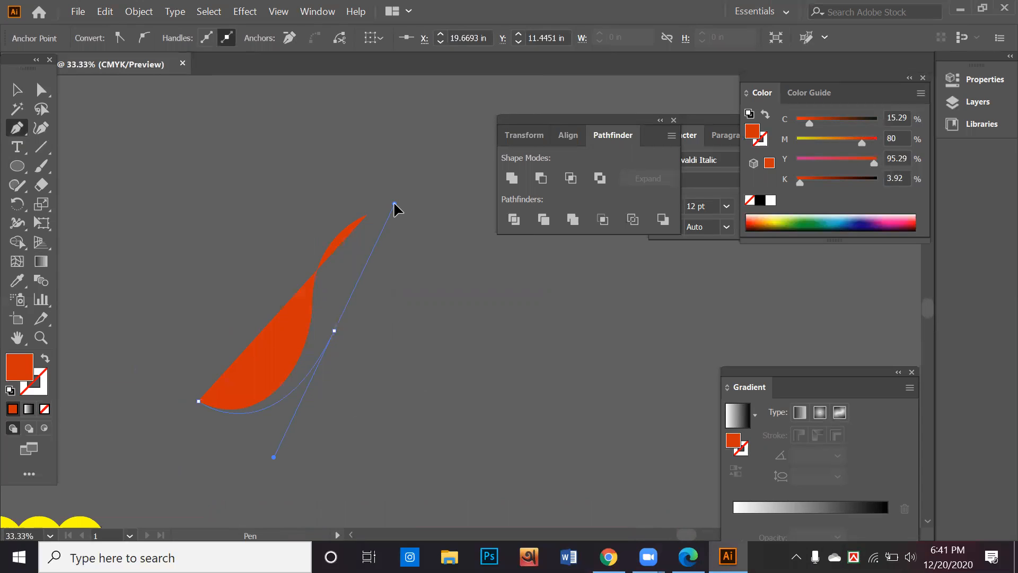
pyautogui.click(366, 214)
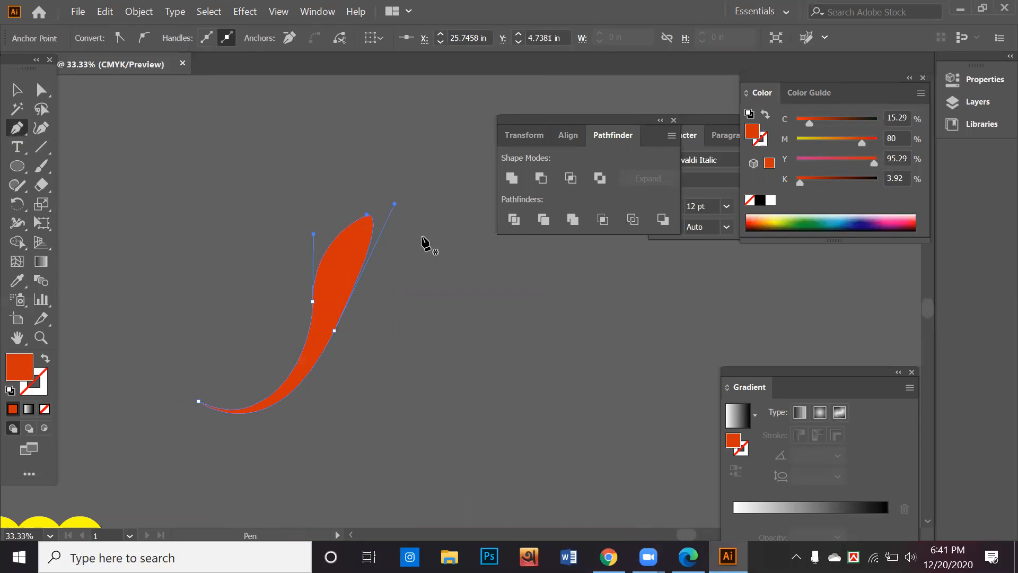
pyautogui.click(16, 89)
pyautogui.click(282, 246)
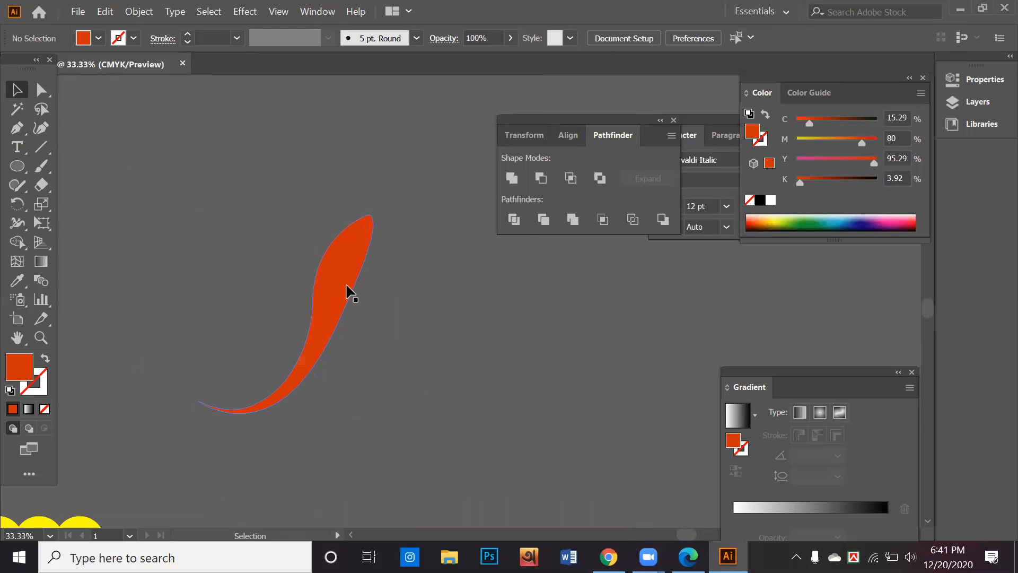
# Duplicate the curved shape to its right and reflect the copy across the vertical axis.
pyautogui.click(339, 295)
pyautogui.keyDown('alt'); pyautogui.moveTo(340, 292); pyautogui.dragTo(477, 309); pyautogui.keyUp('alt')
pyautogui.rightClick(460, 385)
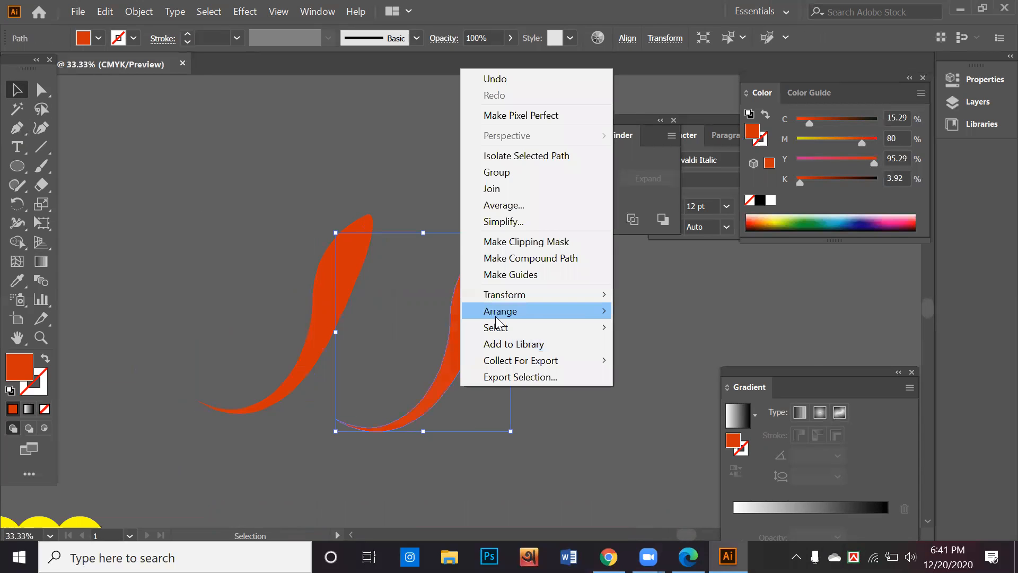
pyautogui.moveTo(501, 311)
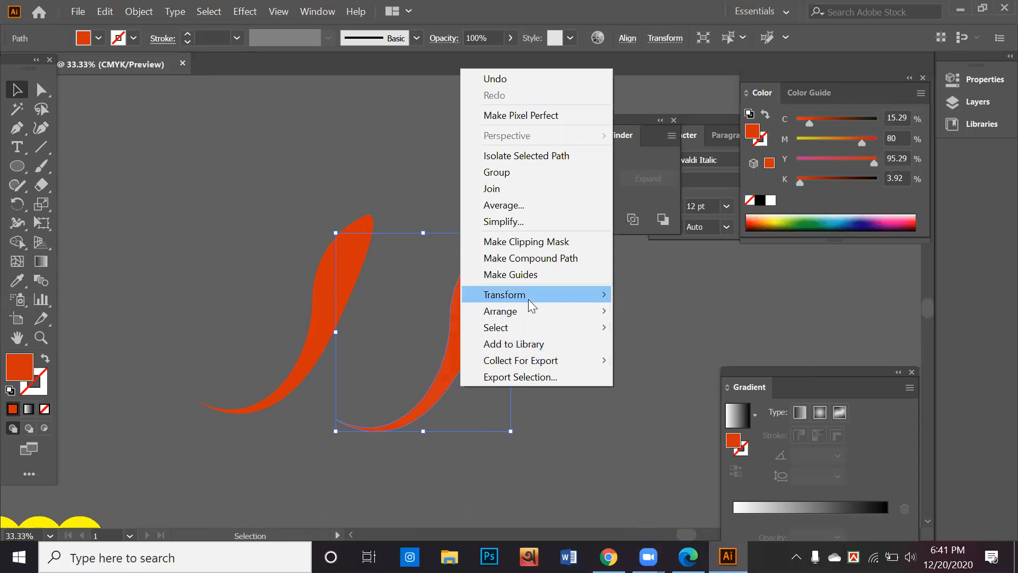
pyautogui.moveTo(529, 299)
pyautogui.click(671, 348)
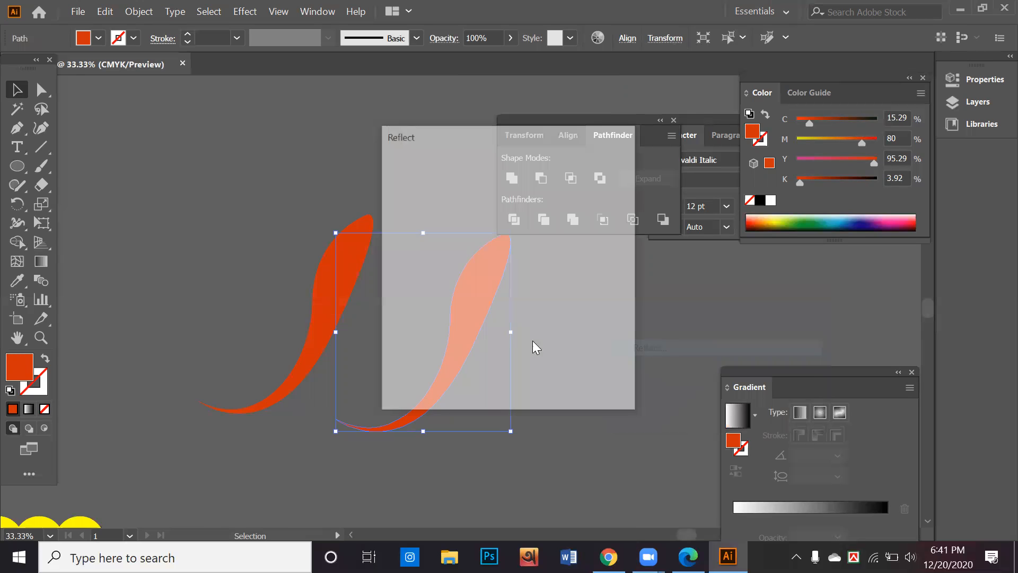
pyautogui.click(410, 345)
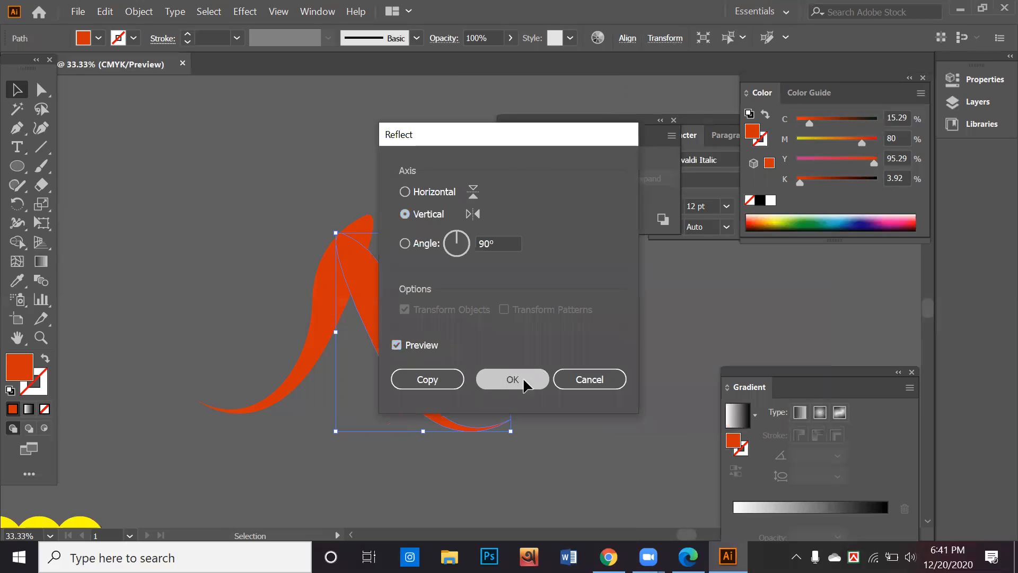
pyautogui.click(523, 377)
# Move the mirrored copy against the original so that their upper tips meet at the same height.
pyautogui.click(419, 342)
pyautogui.moveTo(377, 330); pyautogui.dragTo(412, 318)
pyautogui.click(575, 326)
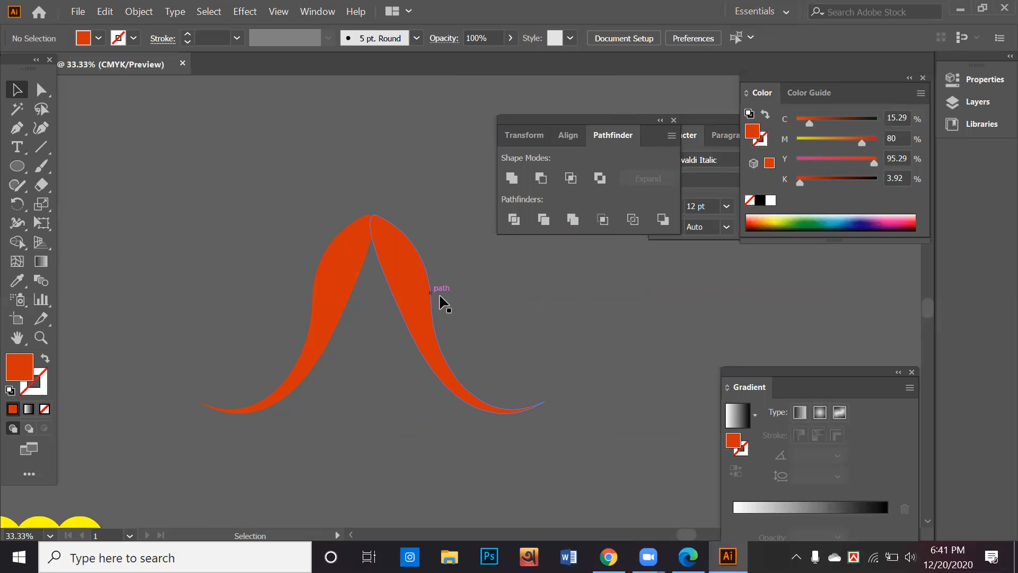
pyautogui.moveTo(423, 293); pyautogui.dragTo(382, 237)
pyautogui.click(569, 321)
# Fine-tune the overlap of the two mirrored halves so their upper tips form a single clean peak.
pyautogui.scroll(4, 357, 238)
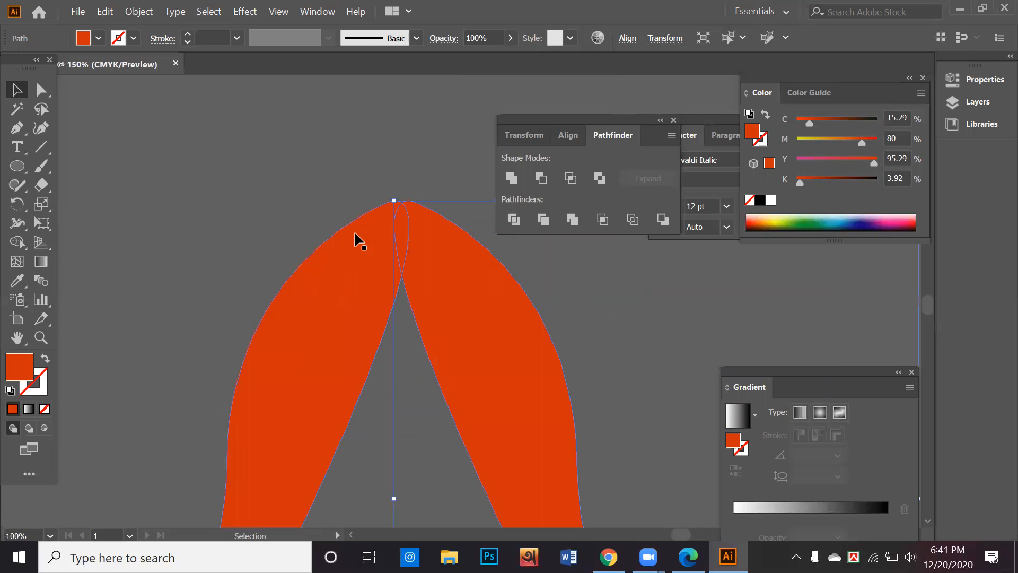
pyautogui.scroll(2, 367, 234)
pyautogui.hotkey('ctrl', 'shift', 'a')
pyautogui.press('space')
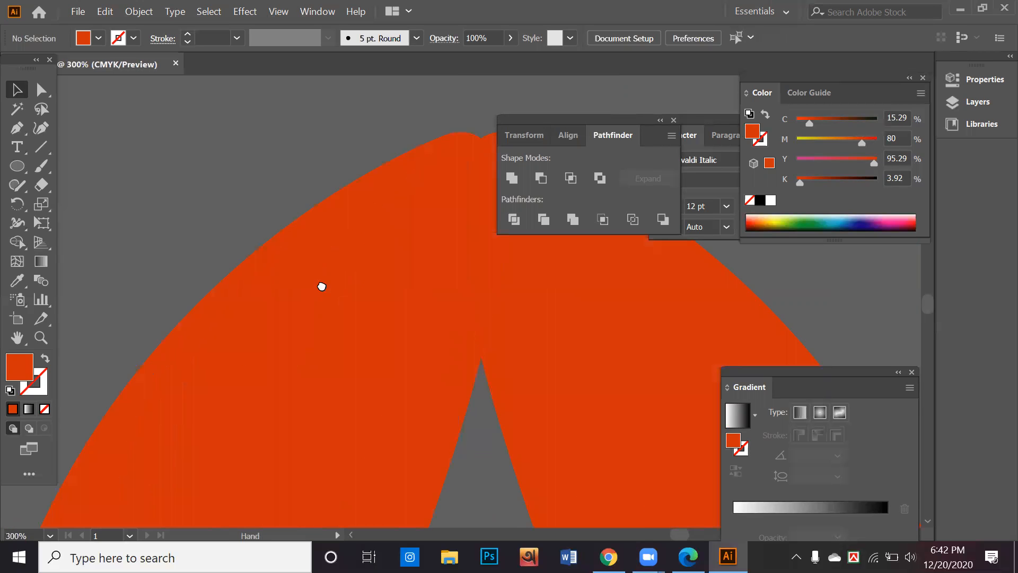
pyautogui.moveTo(410, 270); pyautogui.dragTo(375, 268)
pyautogui.click(468, 282)
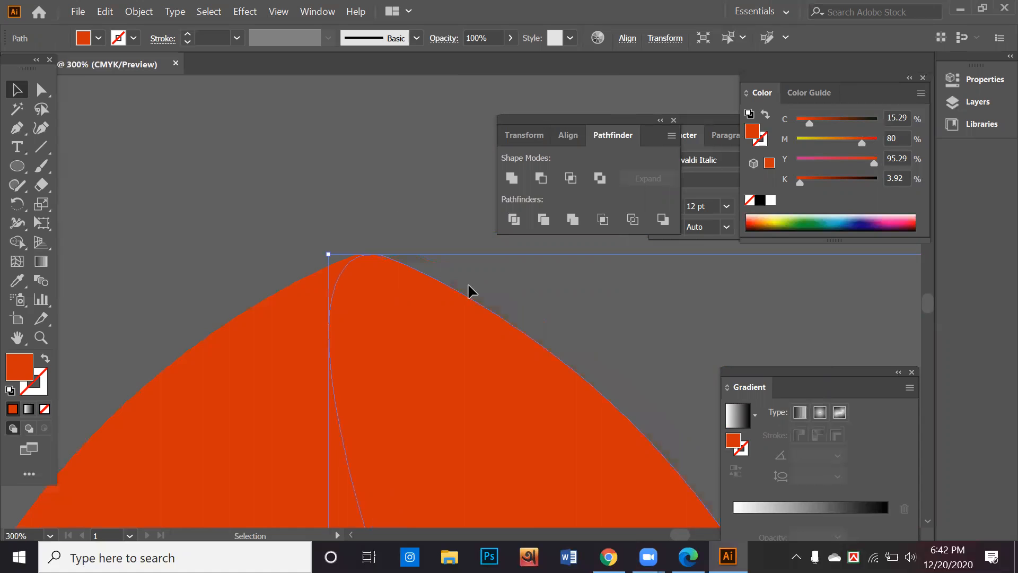
# Select both mirrored curved shapes together.
pyautogui.hotkey('ctrl', '-')
pyautogui.hotkey('ctrl', '-')
pyautogui.scroll(-3, 459, 318)
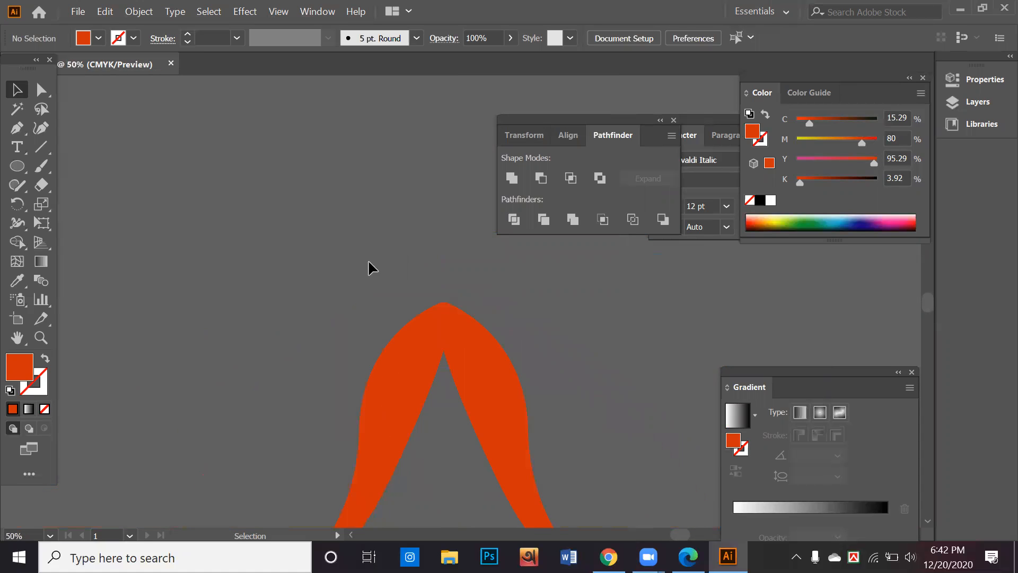
pyautogui.click(495, 425)
pyautogui.scroll(-3, 496, 427)
pyautogui.moveTo(503, 414); pyautogui.dragTo(463, 376)
pyautogui.click(516, 392)
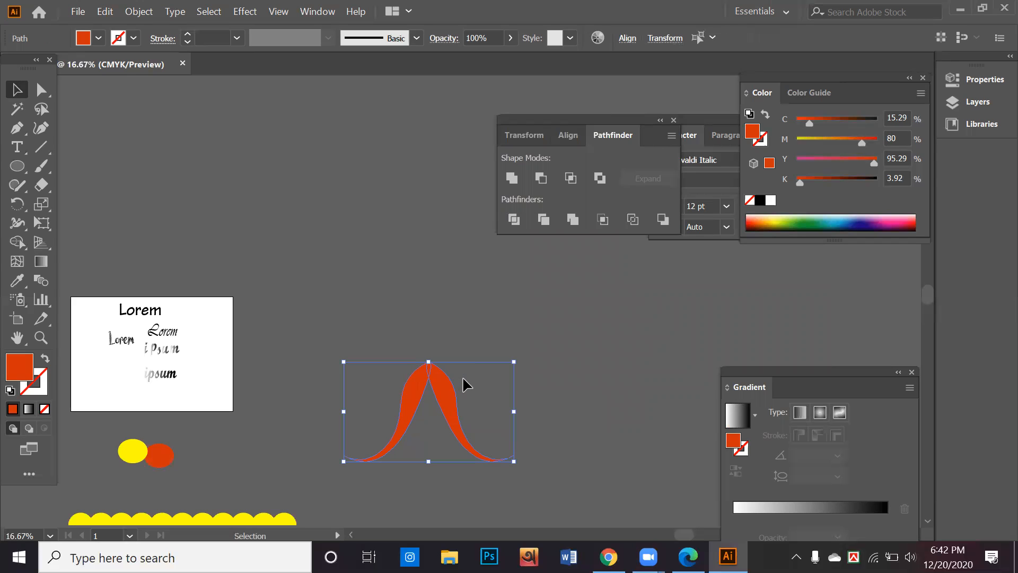
# Unite the two selected mirrored halves into a single shape with Pathfinder and deselect it.
pyautogui.click(512, 179)
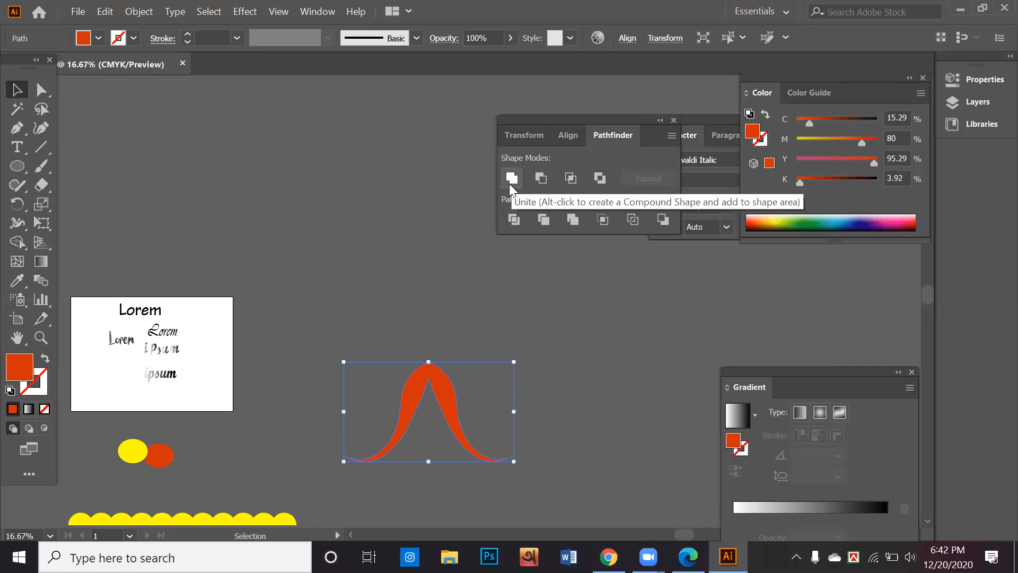
pyautogui.click(472, 383)
pyautogui.scroll(2, 462, 390)
pyautogui.scroll(2, 461, 390)
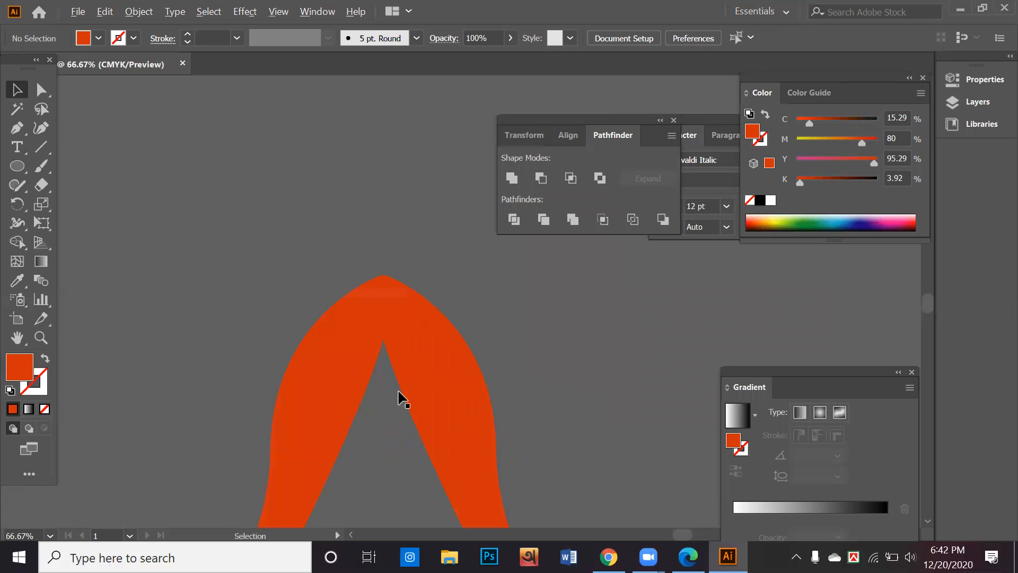
pyautogui.moveTo(420, 404); pyautogui.dragTo(419, 286)
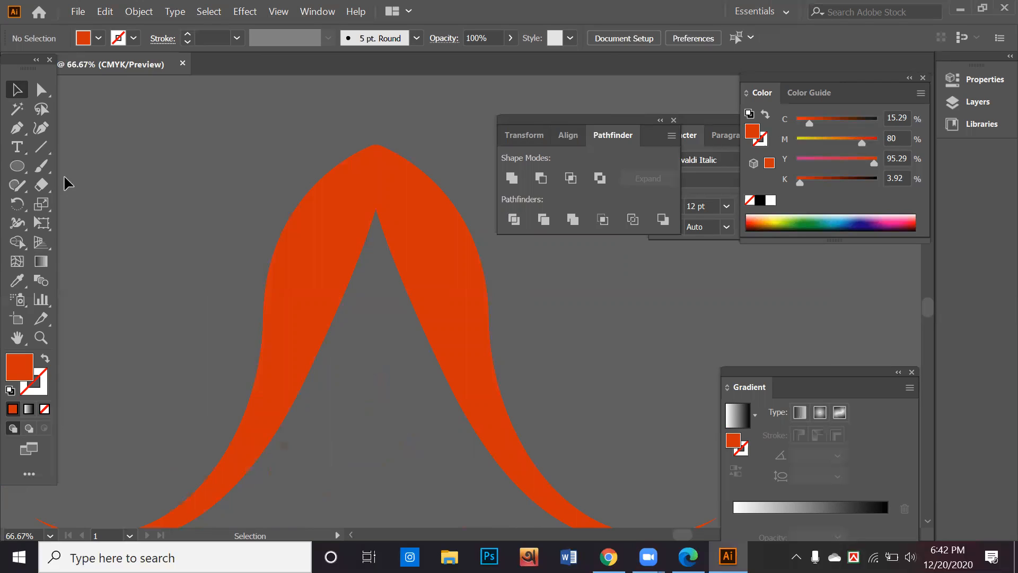
# Draw a closed face shape with the Pen tool, with a rounded chin between the orange strands and its upper part overlapping them.
pyautogui.click(15, 129)
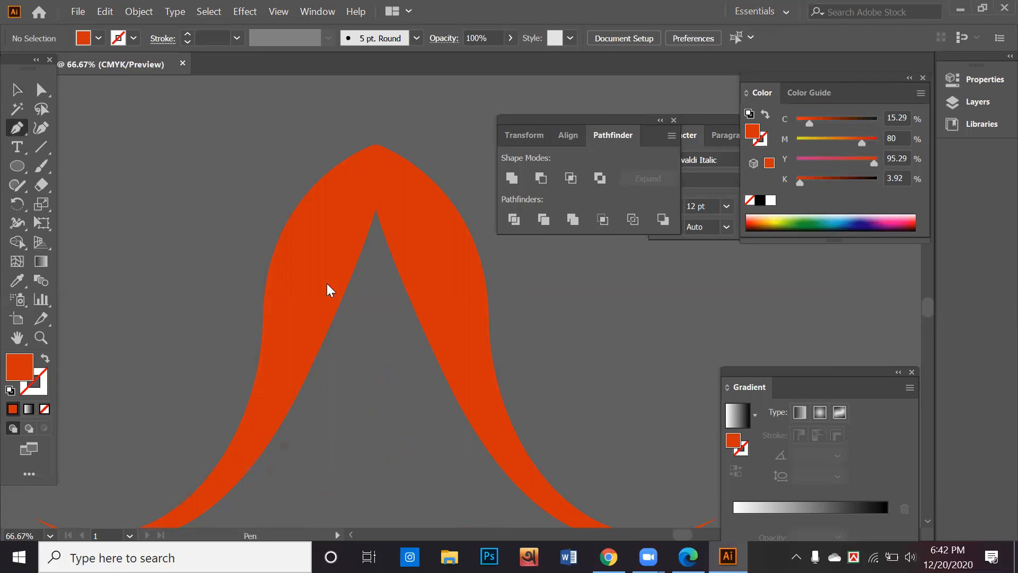
pyautogui.click(296, 379)
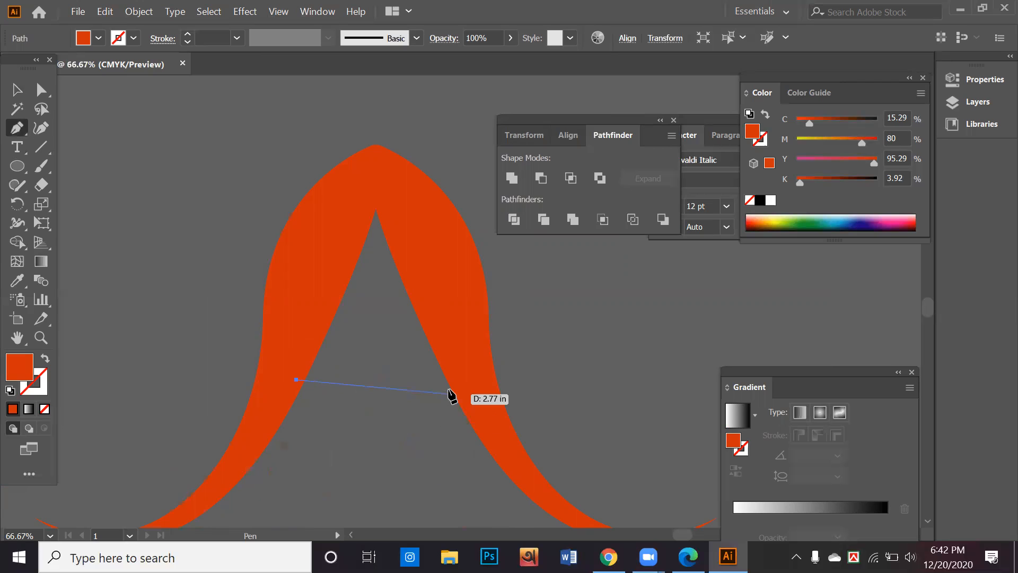
pyautogui.moveTo(453, 385); pyautogui.dragTo(471, 306)
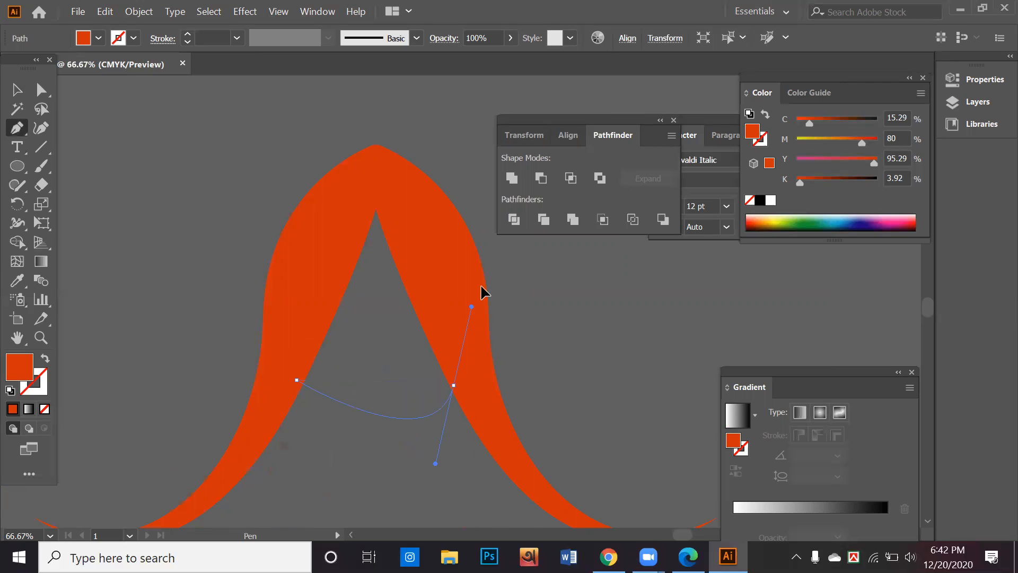
pyautogui.moveTo(556, 208); pyautogui.dragTo(556, 210)
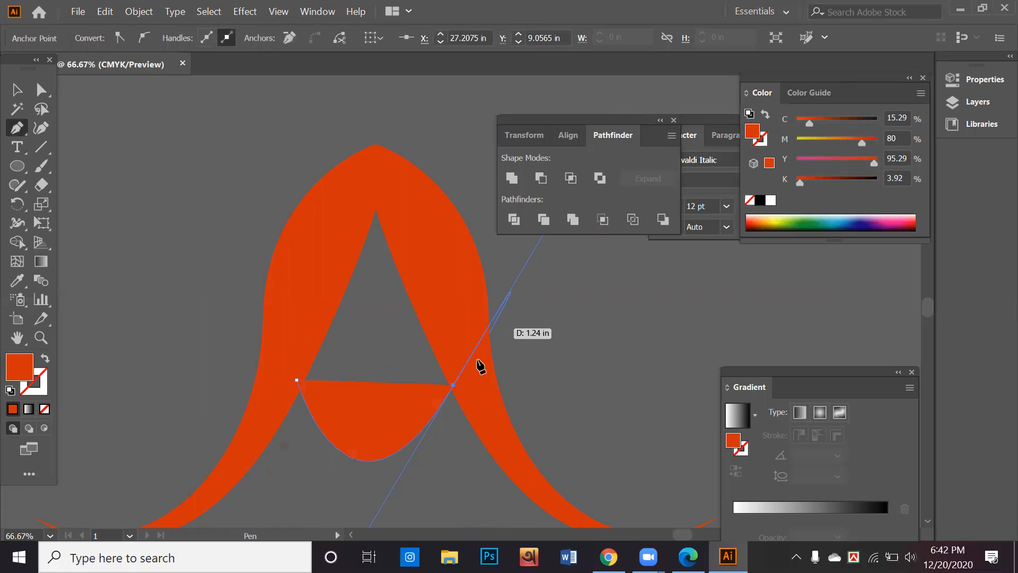
pyautogui.click(453, 385)
pyautogui.moveTo(422, 236); pyautogui.dragTo(413, 214)
pyautogui.moveTo(369, 185); pyautogui.dragTo(355, 186)
pyautogui.moveTo(309, 309); pyautogui.dragTo(298, 335)
pyautogui.click(297, 379)
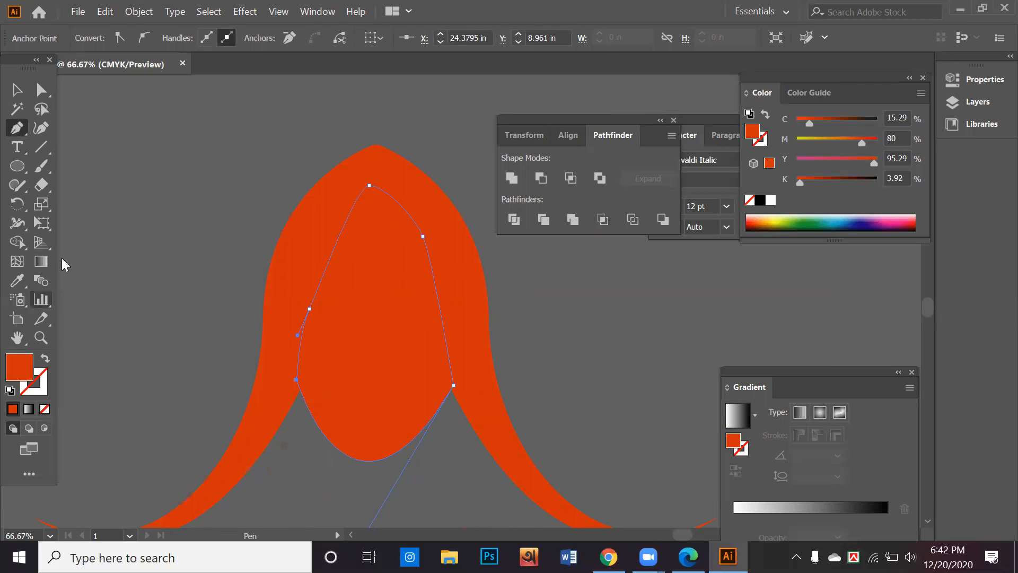
# Fill the face shape with a muted pinkish brown and send it to the back, behind the orange hair.
pyautogui.moveTo(323, 249)
pyautogui.mouseDown()
pyautogui.moveTo(360, 265)
pyautogui.moveTo(359, 234)
pyautogui.moveTo(352, 242)
pyautogui.mouseUp()
pyautogui.click(678, 177)
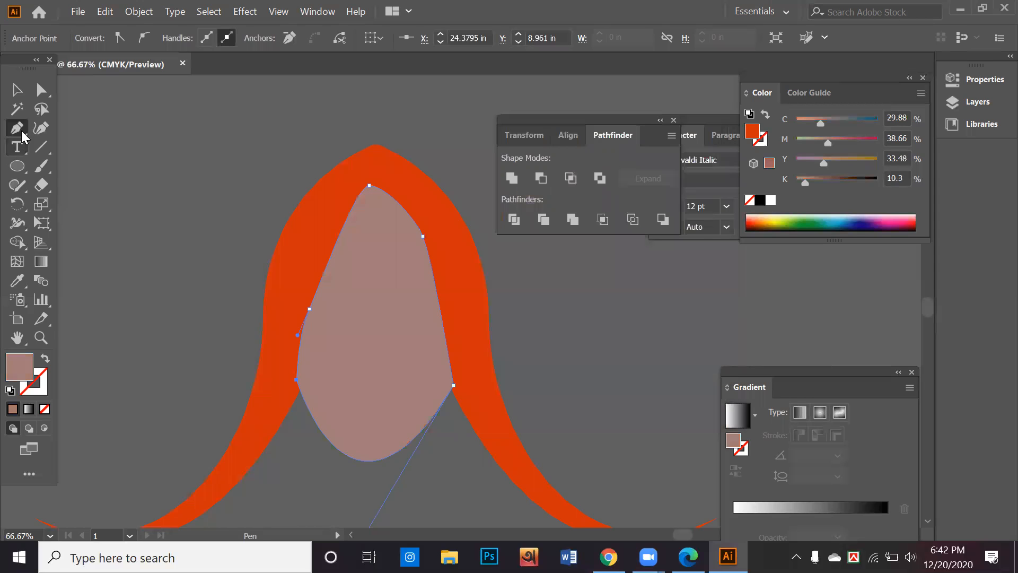
pyautogui.click(16, 89)
pyautogui.rightClick(344, 225)
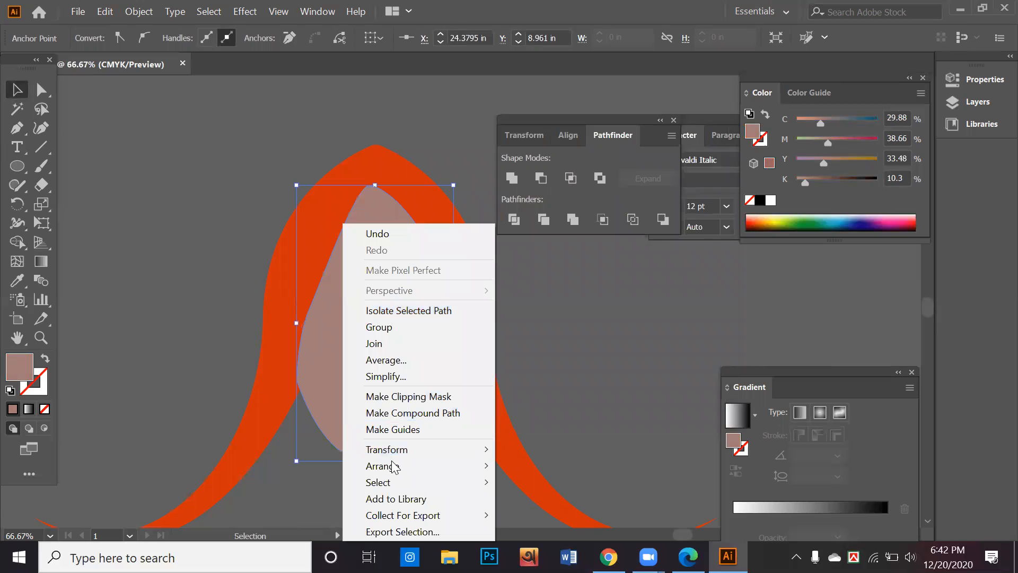
pyautogui.moveTo(402, 470)
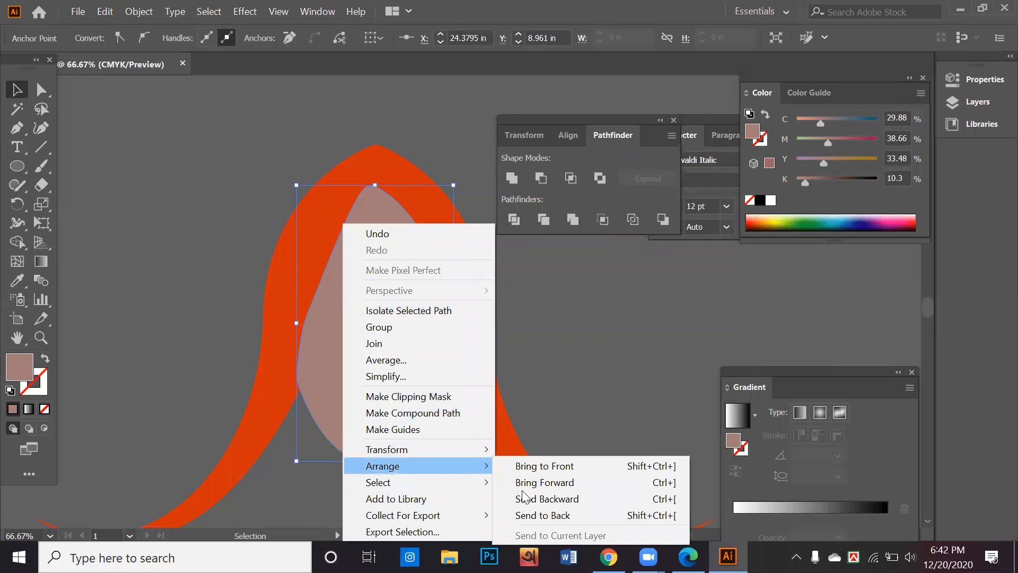
pyautogui.click(543, 515)
pyautogui.click(530, 346)
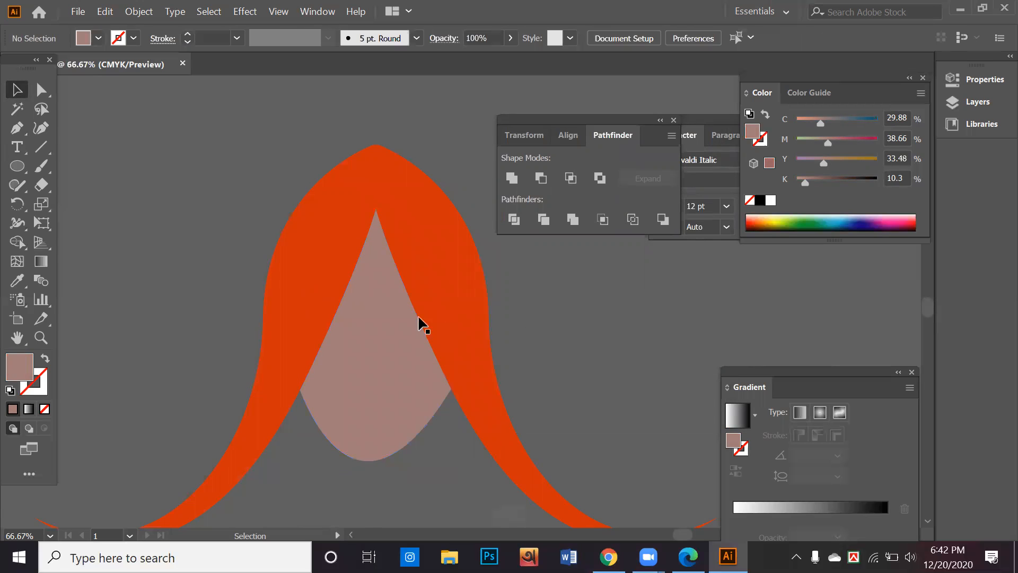
pyautogui.click(366, 382)
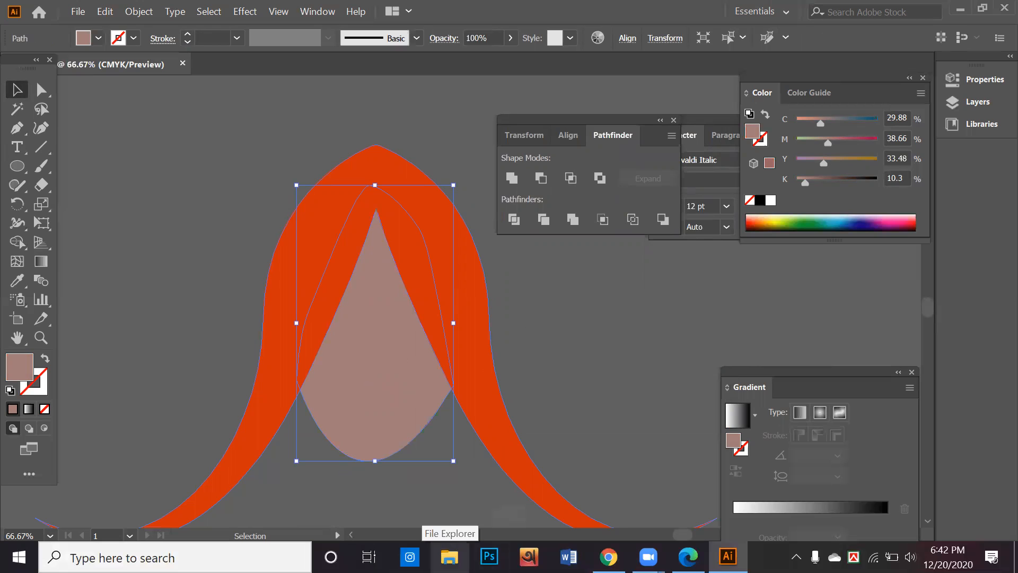
# Switch to Chrome and search the web for "girls face".
pyautogui.click(609, 556)
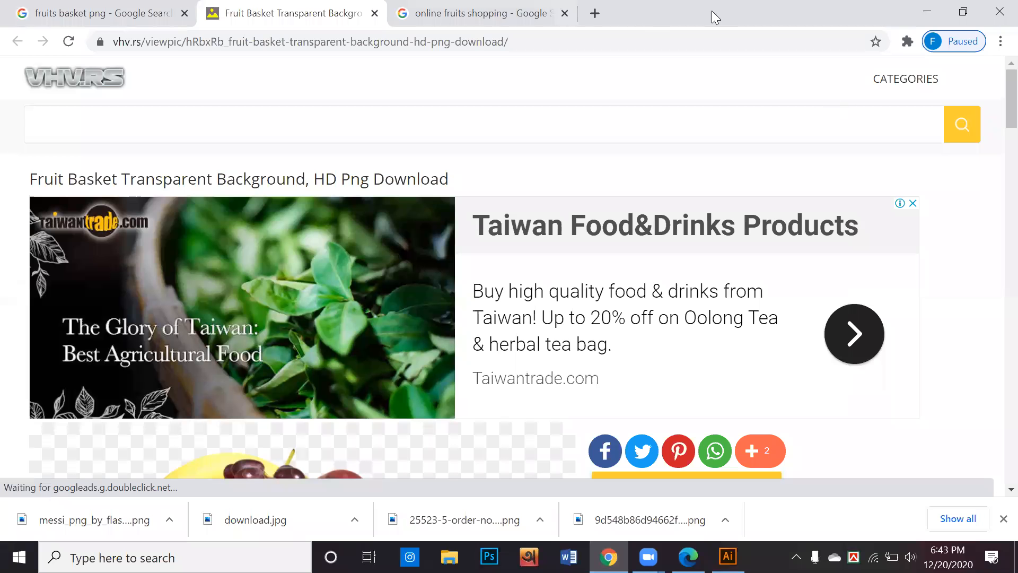
pyautogui.click(493, 11)
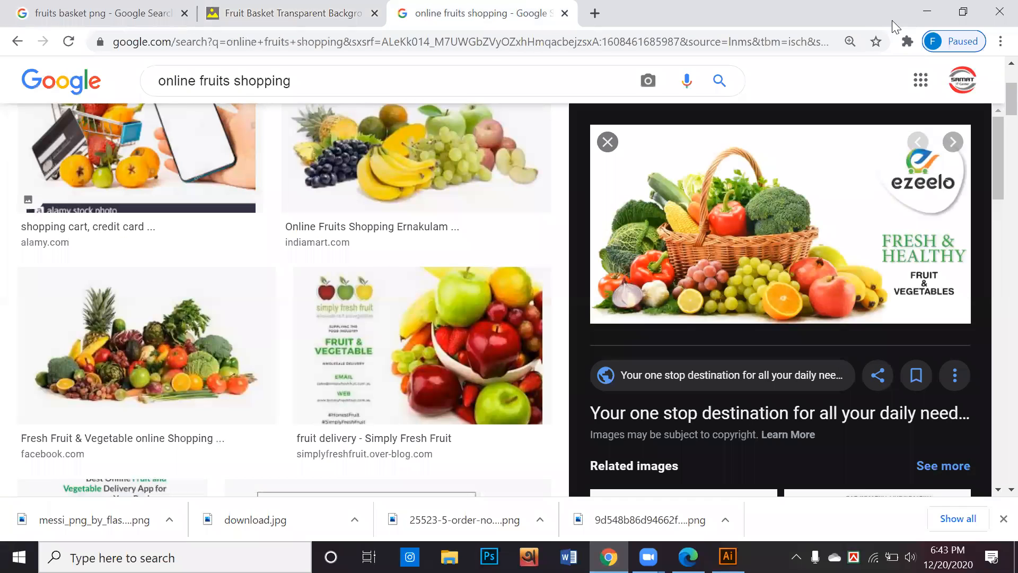
pyautogui.click(925, 13)
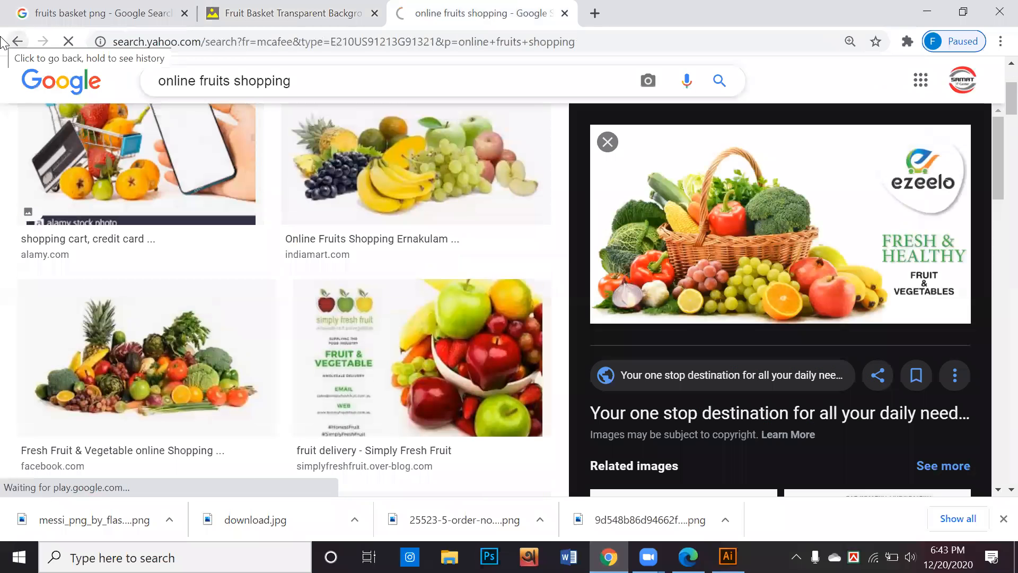
pyautogui.click(17, 42)
pyautogui.write('girl')
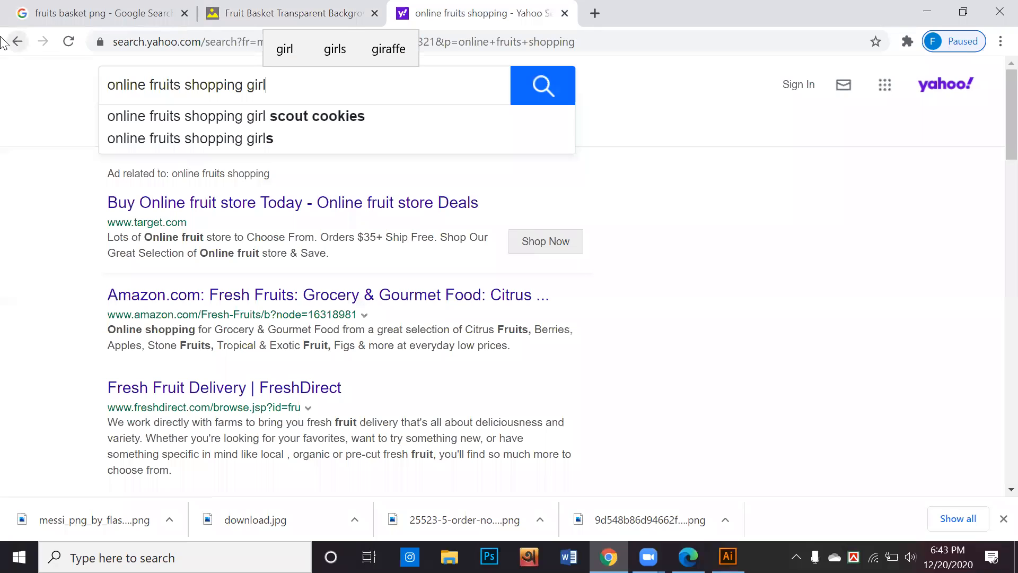
pyautogui.hotkey('ctrl', 'a')
pyautogui.write('girld')
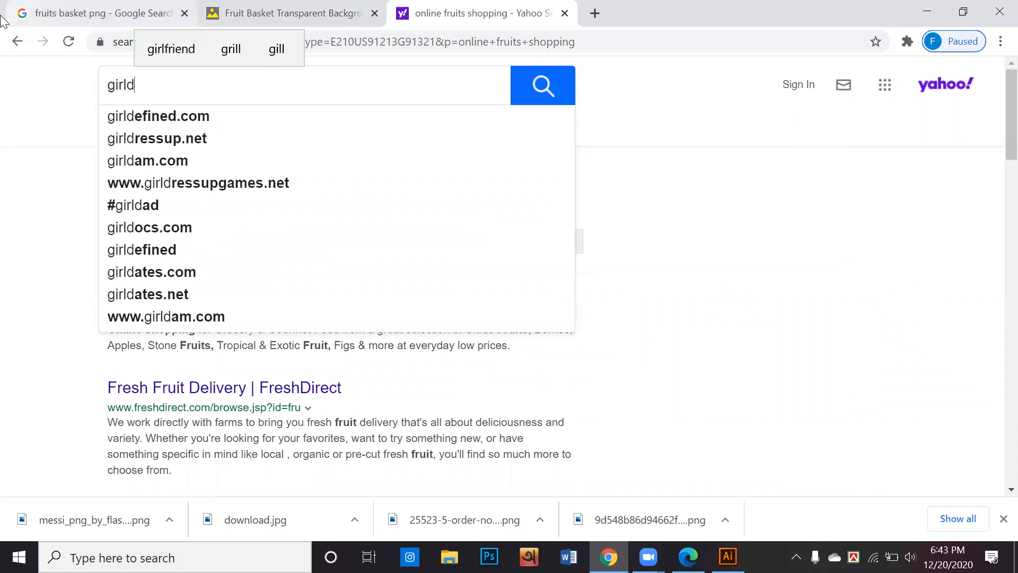
pyautogui.press('BackSpace')
pyautogui.write('s')
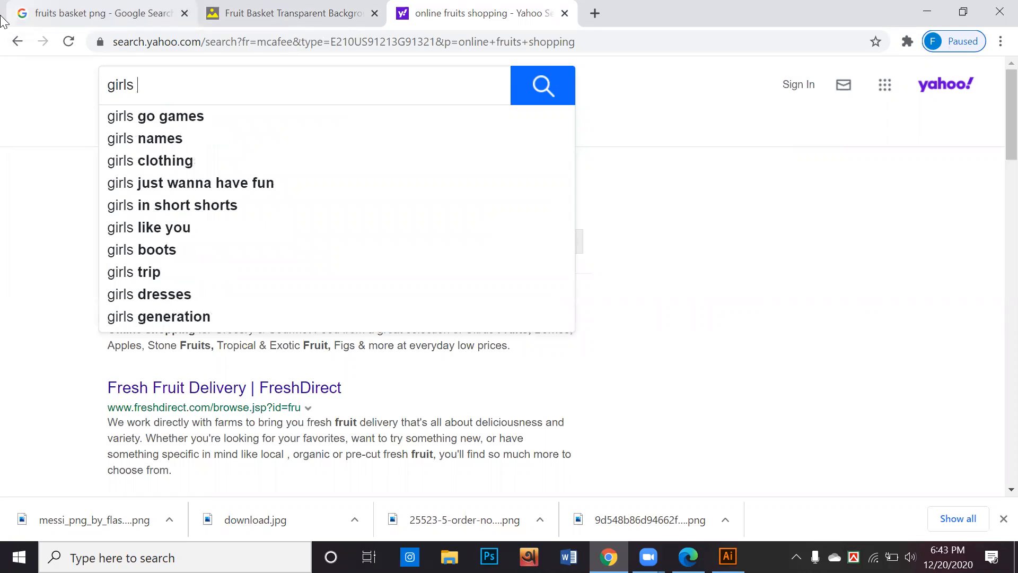
pyautogui.write(' face')
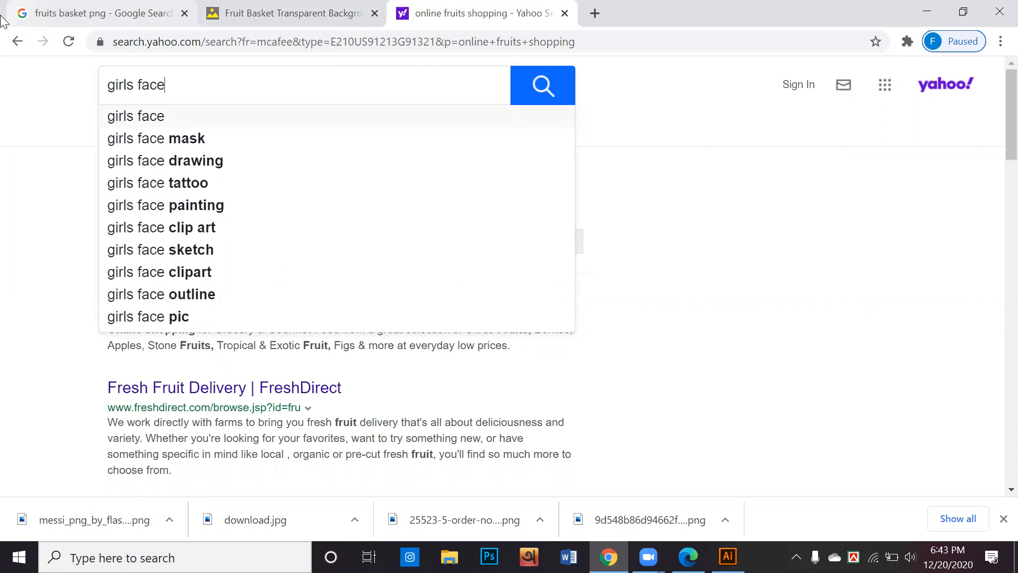
pyautogui.press('Return')
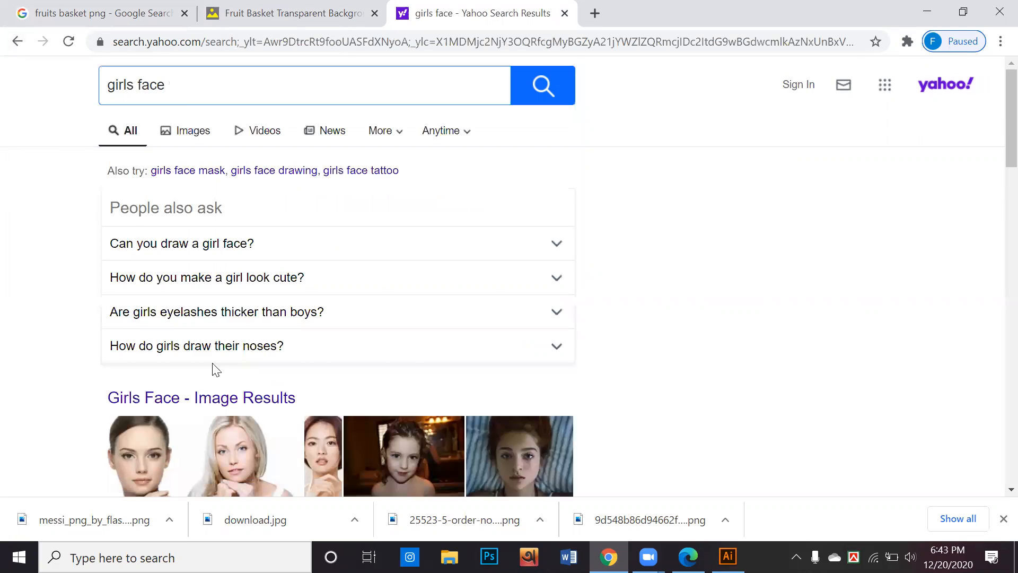
# Show the image results and copy the Wallpaper Cave portrait of a dark-haired woman.
pyautogui.scroll(-4, 214, 370)
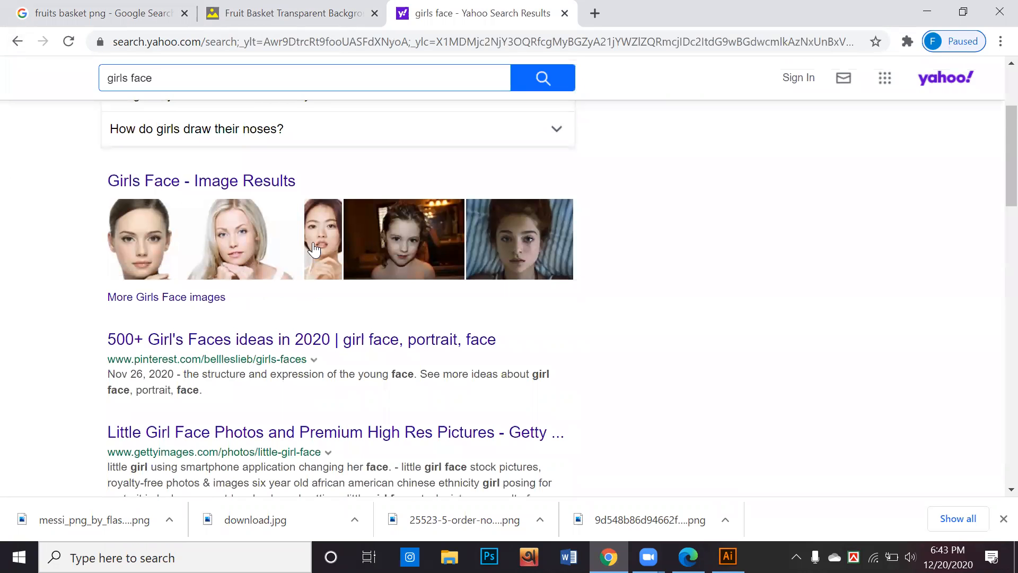
pyautogui.scroll(4, 314, 248)
pyautogui.click(197, 132)
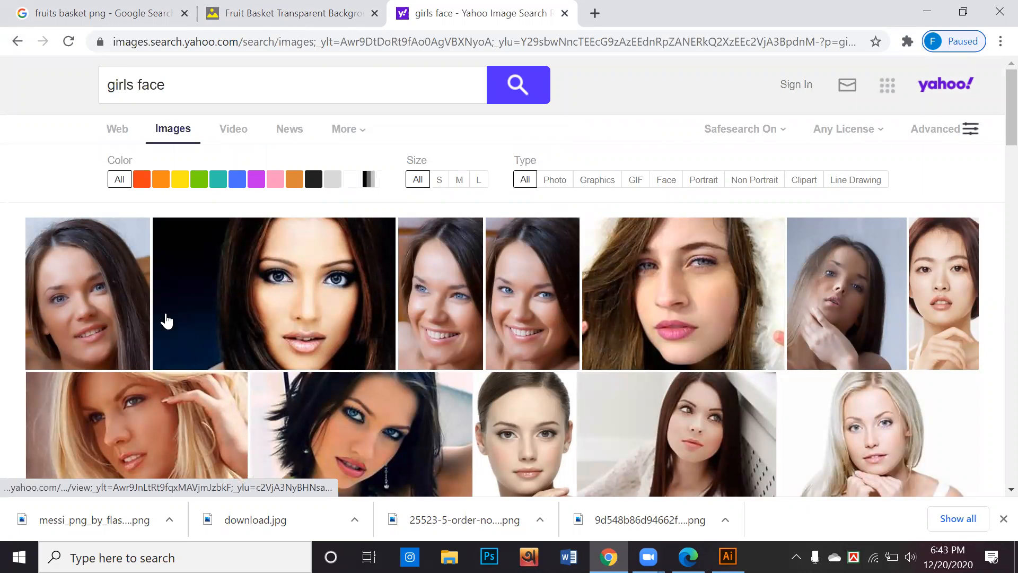
pyautogui.click(222, 318)
pyautogui.rightClick(300, 228)
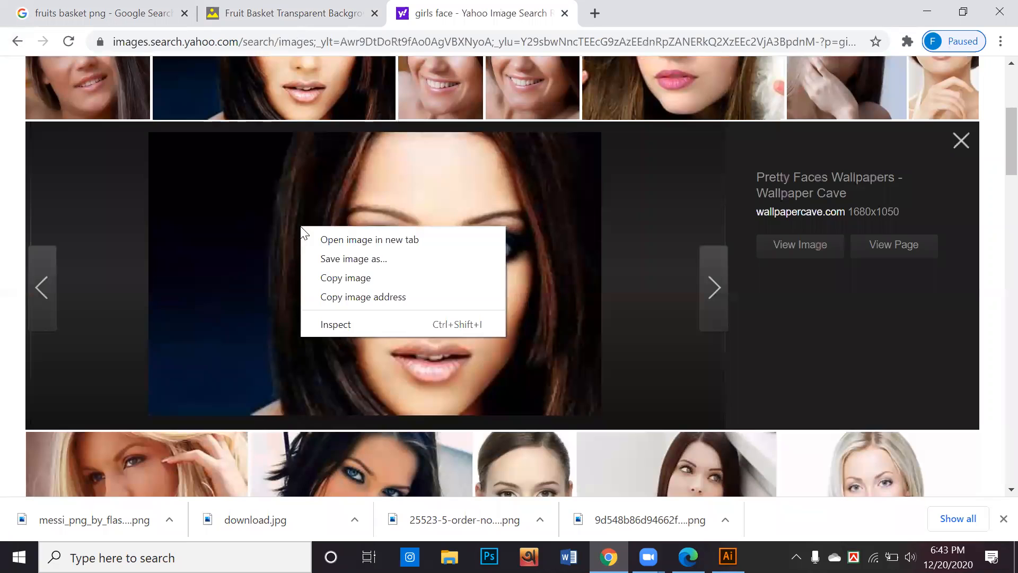
pyautogui.click(346, 279)
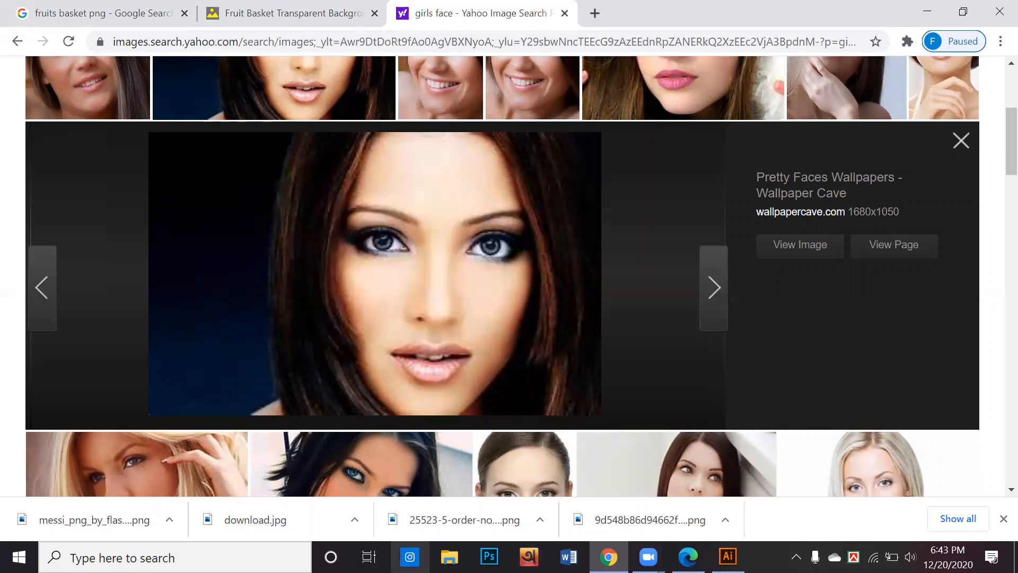
# Switch back to Illustrator, paste the copied portrait and place it to the right of the hair shape.
pyautogui.click(728, 557)
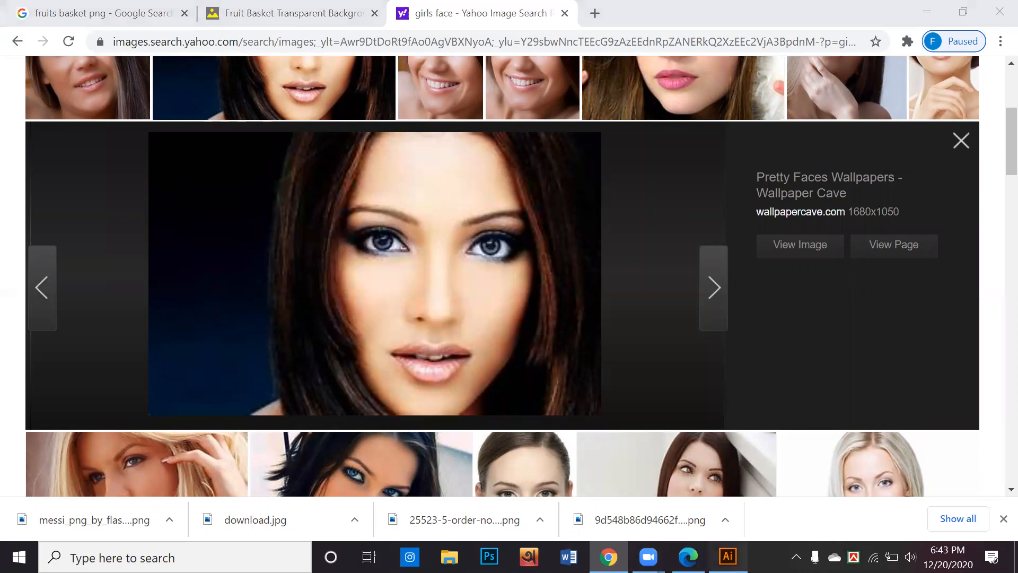
pyautogui.hotkey('ctrl', 'v')
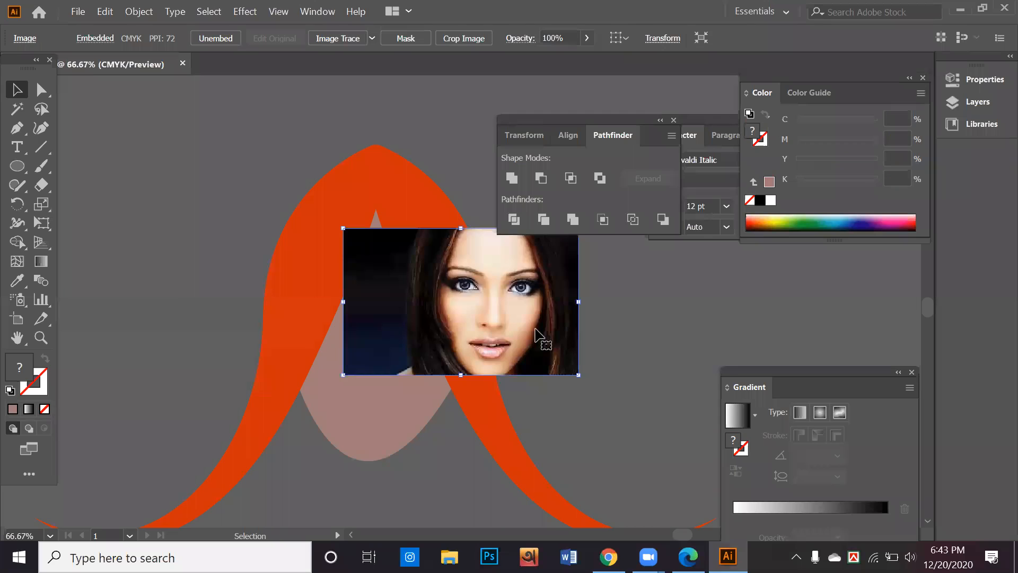
pyautogui.moveTo(420, 318); pyautogui.dragTo(625, 321)
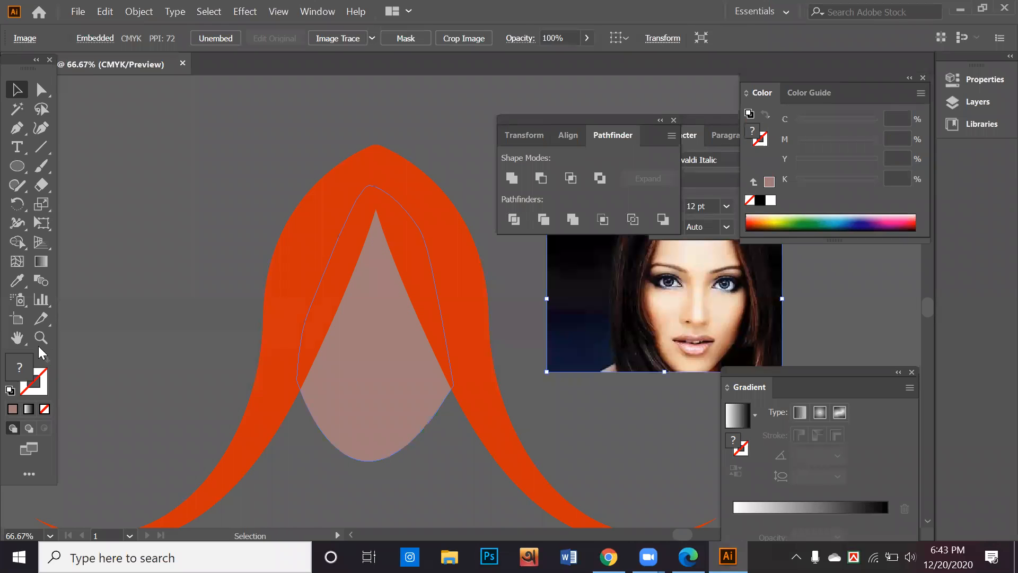
# Move the portrait up against the hair shape's right edge and bring the gradient settings fully into view.
pyautogui.click(28, 410)
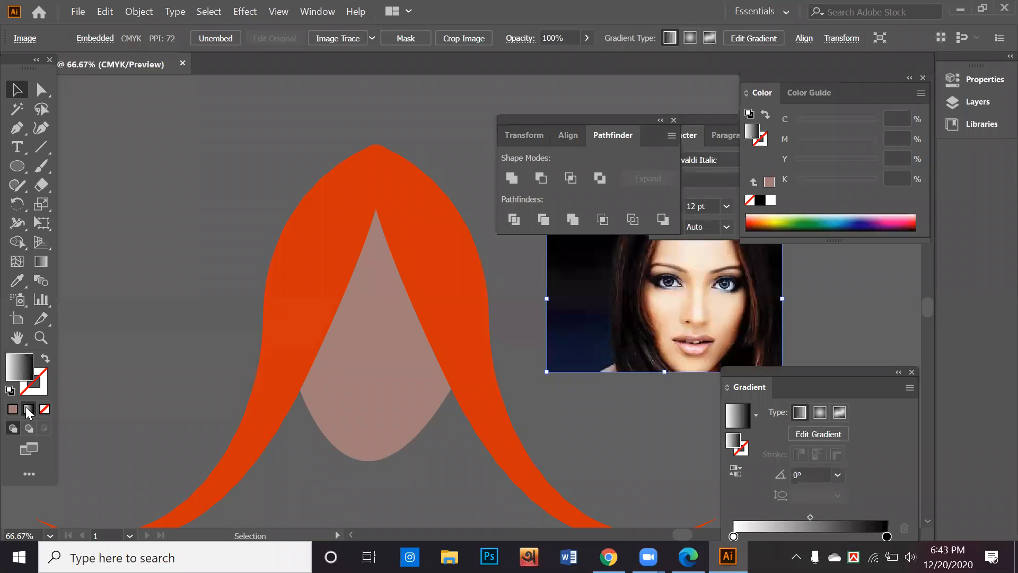
pyautogui.hotkey('ctrl', 'z')
pyautogui.moveTo(860, 376); pyautogui.dragTo(810, 338)
pyautogui.moveTo(662, 310); pyautogui.dragTo(609, 243)
pyautogui.moveTo(771, 340); pyautogui.dragTo(752, 312)
# Fill the face shape with a linear white-to-black gradient at 0°.
pyautogui.click(405, 406)
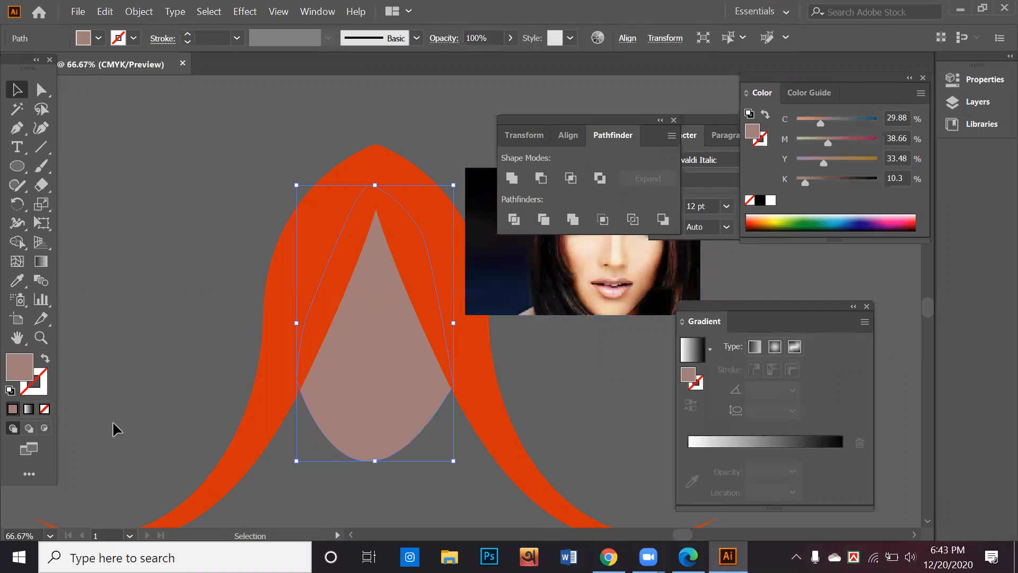
pyautogui.click(28, 409)
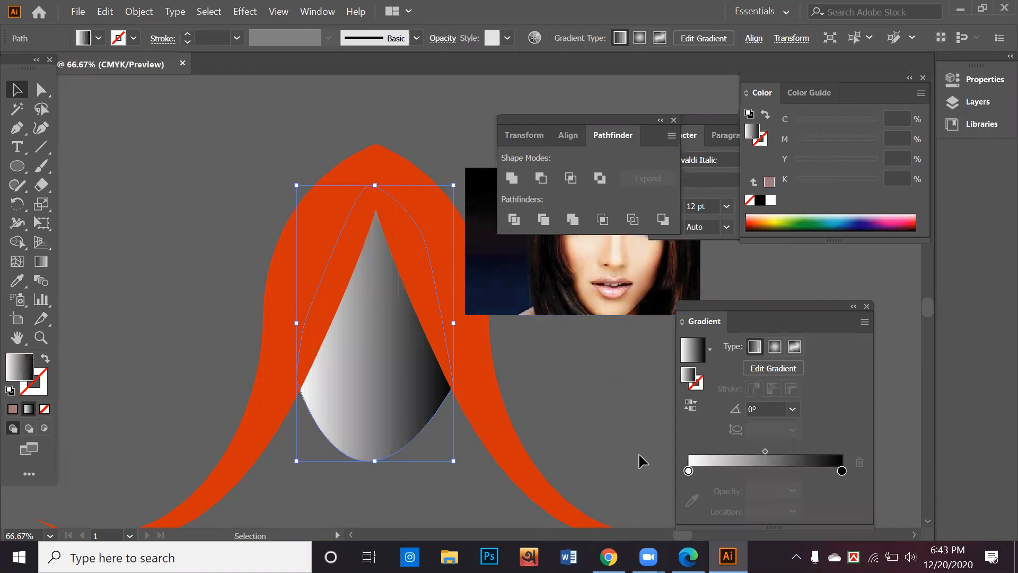
pyautogui.click(689, 472)
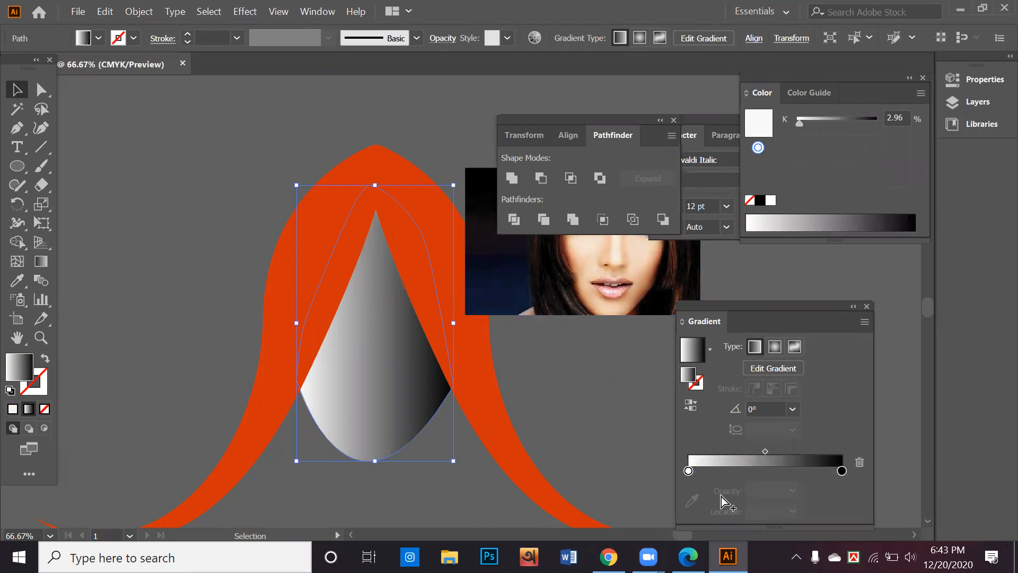
# Clear the Pathfinder options off the portrait and colour the face gradient's starting stop with a light skin tone sampled from the portrait's forehead.
pyautogui.click(673, 120)
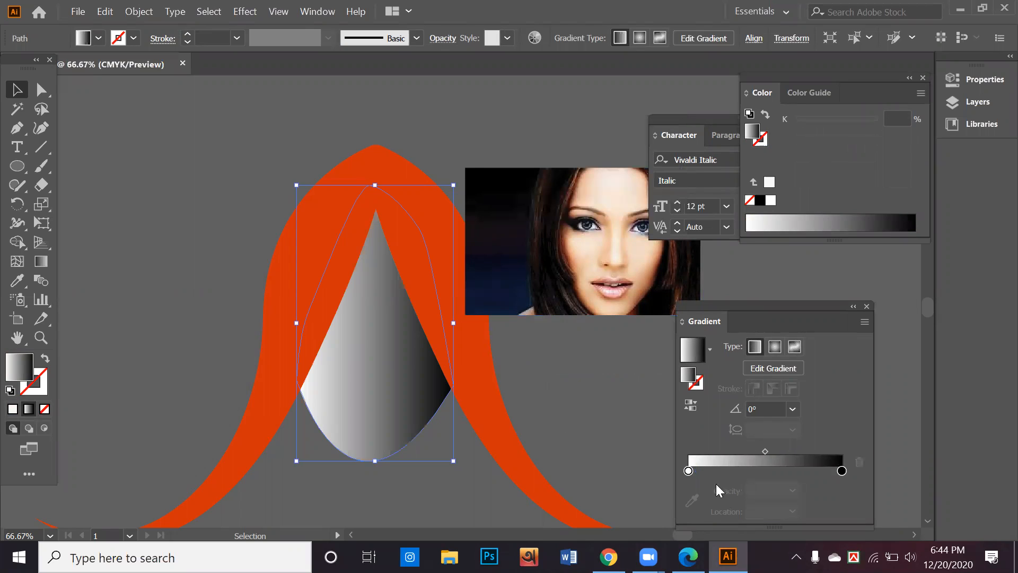
pyautogui.click(688, 471)
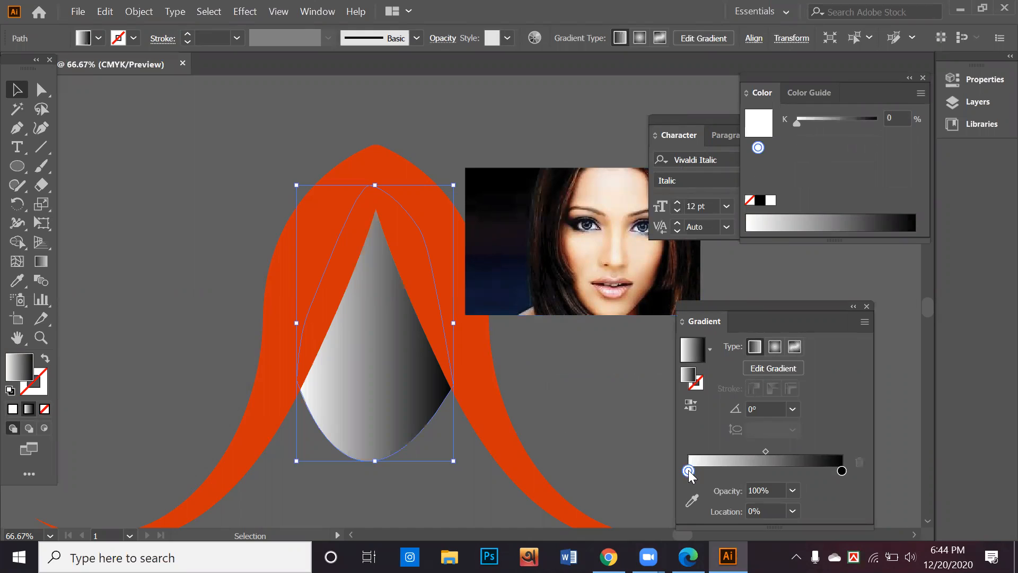
pyautogui.click(692, 500)
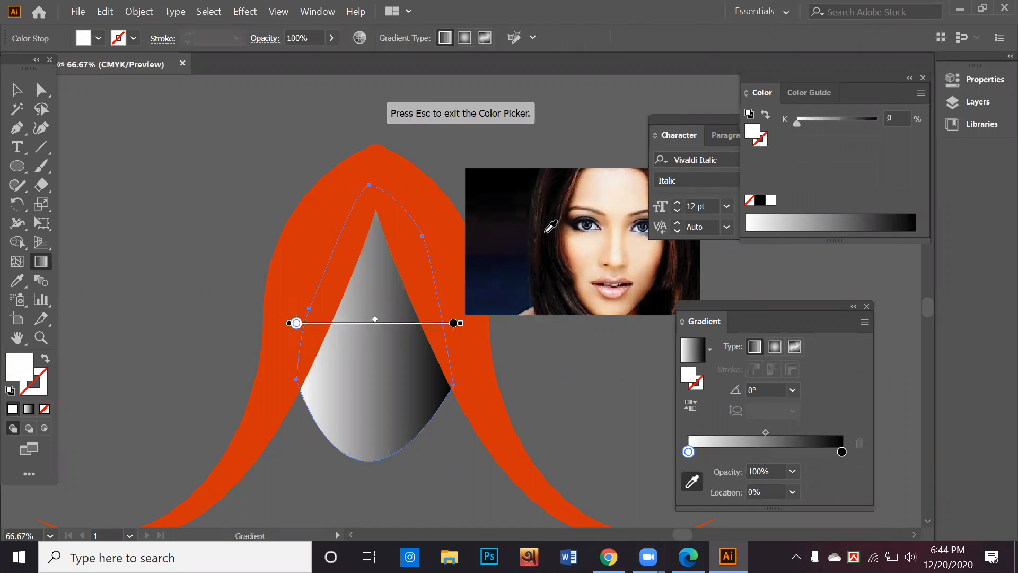
pyautogui.click(619, 210)
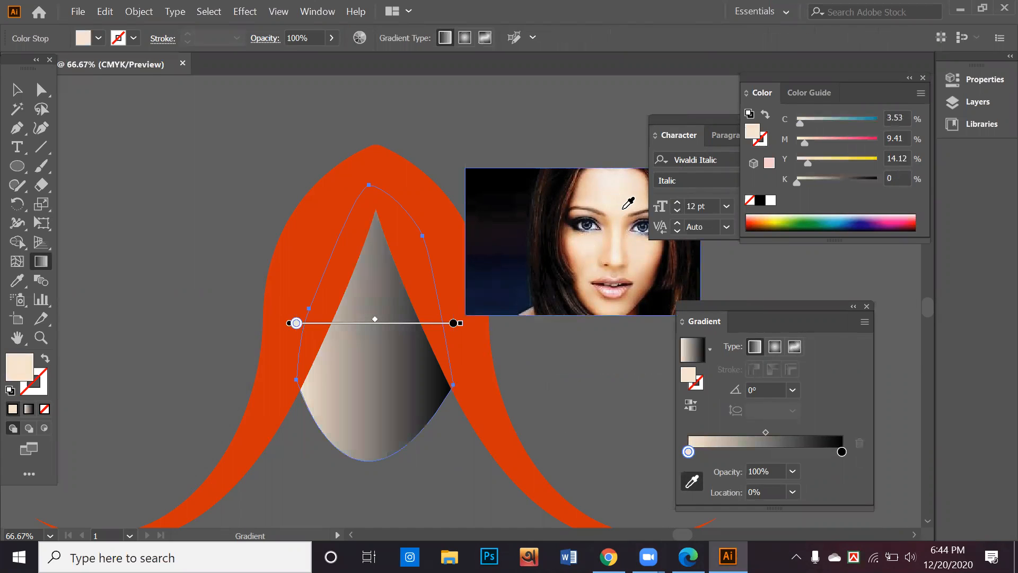
pyautogui.click(630, 197)
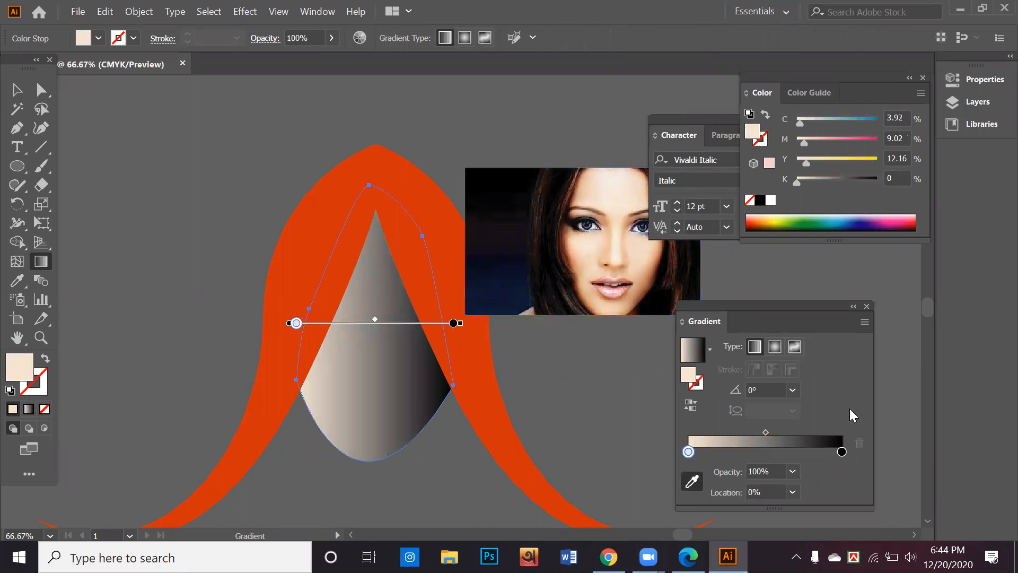
# Colour the gradient's end stop with a darker tan tone sampled from the shaded edge of the portrait's cheek.
pyautogui.click(842, 452)
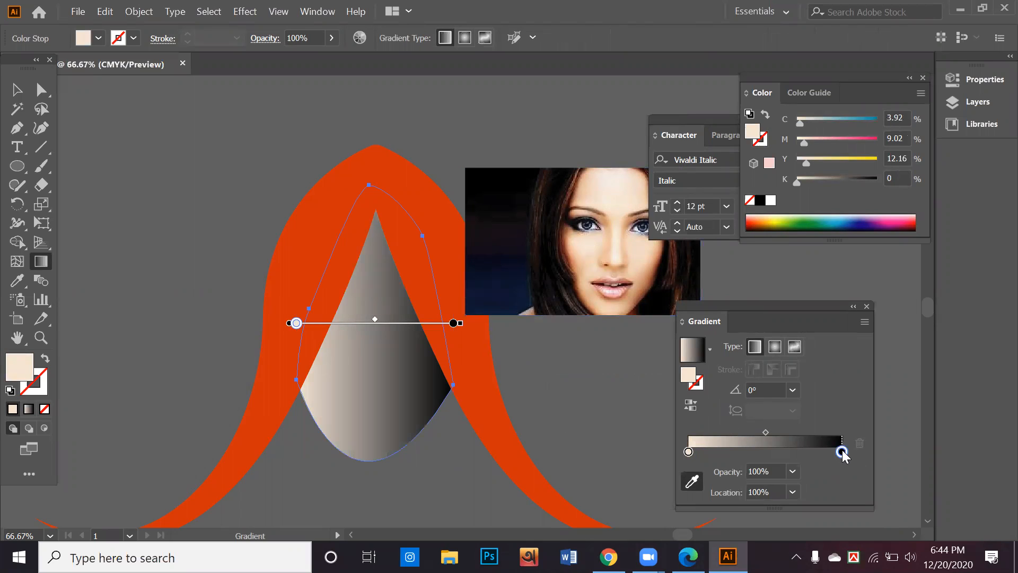
pyautogui.click(656, 270)
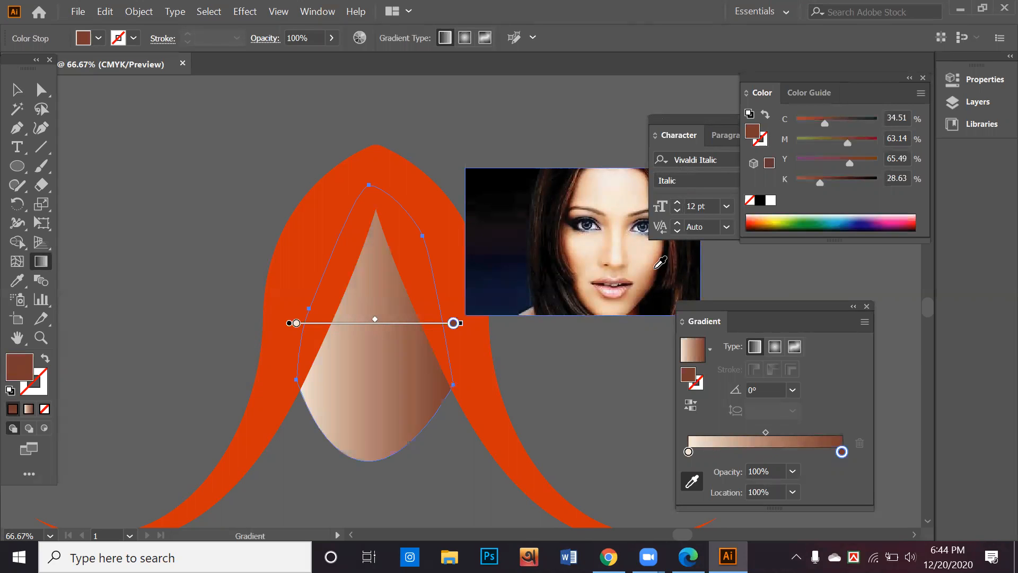
pyautogui.click(656, 266)
pyautogui.click(655, 265)
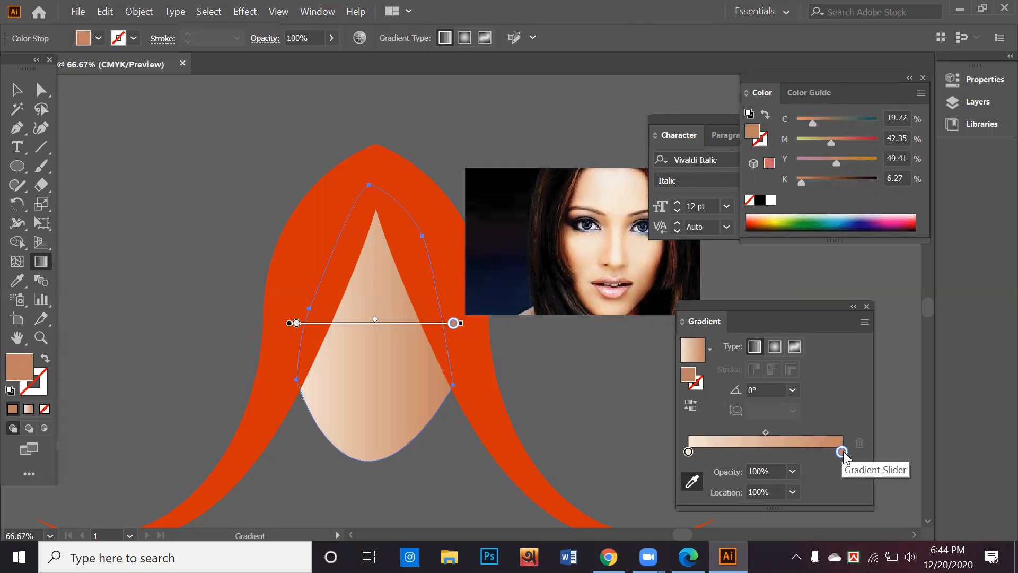
# Rearrange the face gradient into three stops, with the tan tone at both ends and the light tone at about 49%.
pyautogui.moveTo(843, 453); pyautogui.dragTo(851, 449)
pyautogui.click(689, 451)
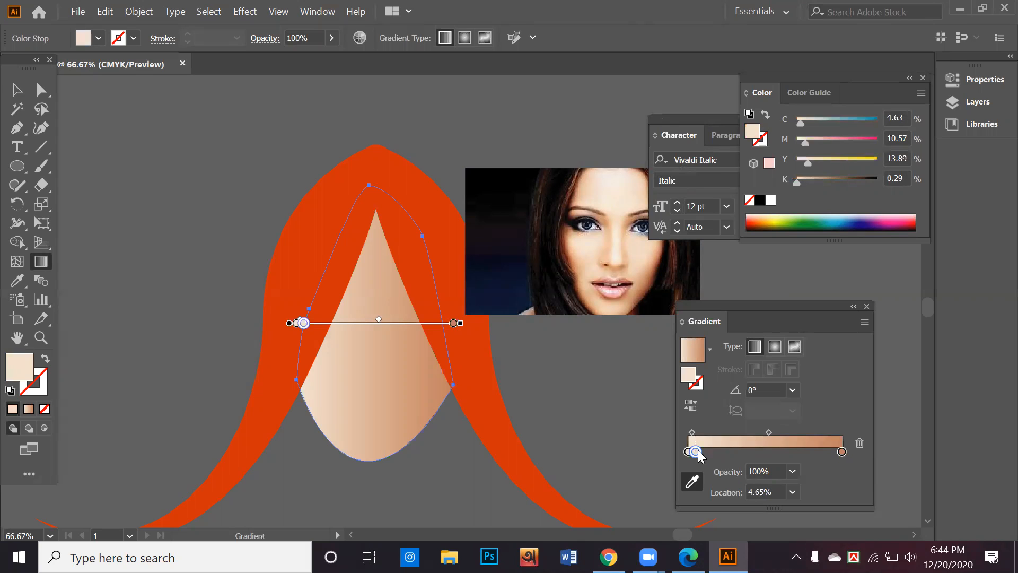
pyautogui.click(774, 451)
pyautogui.moveTo(689, 451); pyautogui.dragTo(750, 451)
pyautogui.moveTo(837, 454); pyautogui.dragTo(690, 455)
pyautogui.moveTo(774, 455)
pyautogui.mouseDown()
pyautogui.moveTo(792, 455)
pyautogui.moveTo(764, 455)
pyautogui.mouseUp()
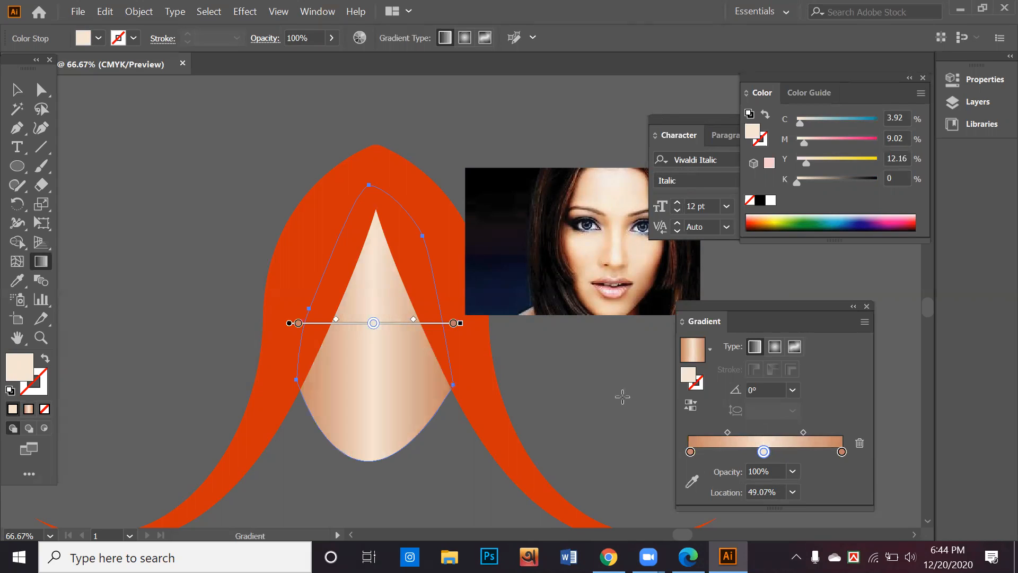
# Recolour the gradient's middle stop with a warmer peach skin tone sampled from between the portrait's eyes.
pyautogui.click(692, 483)
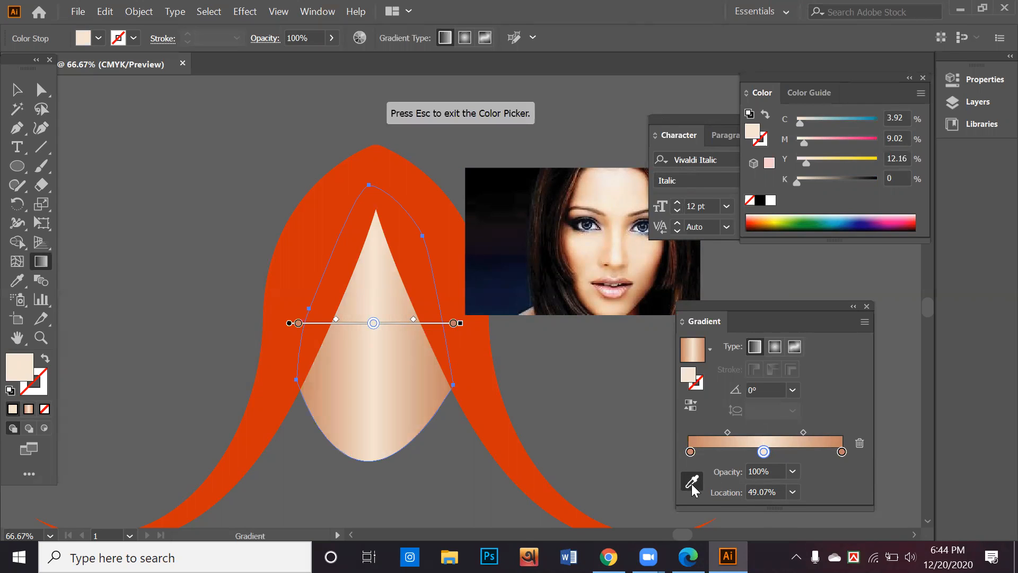
pyautogui.click(627, 259)
pyautogui.click(628, 259)
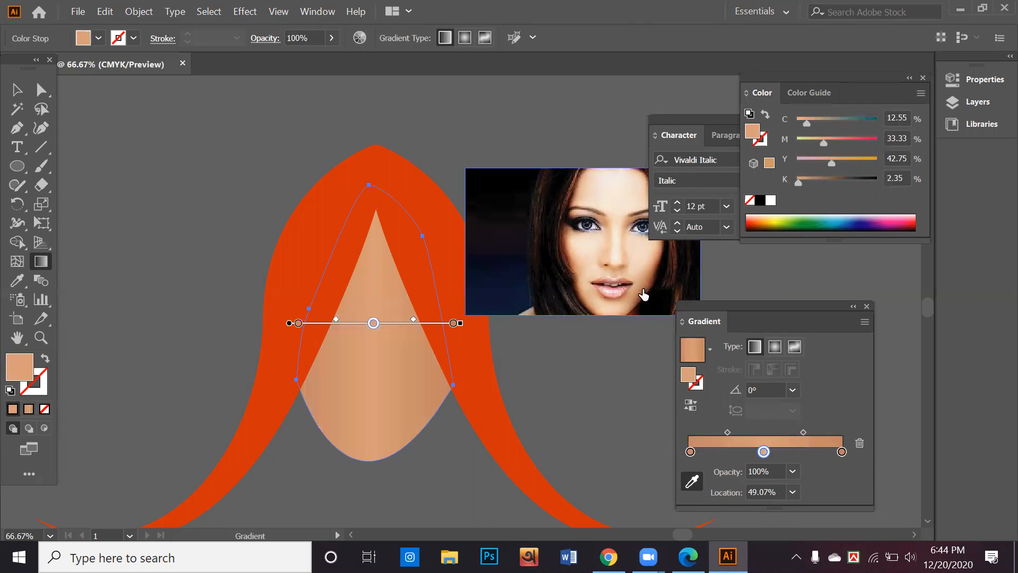
pyautogui.click(763, 452)
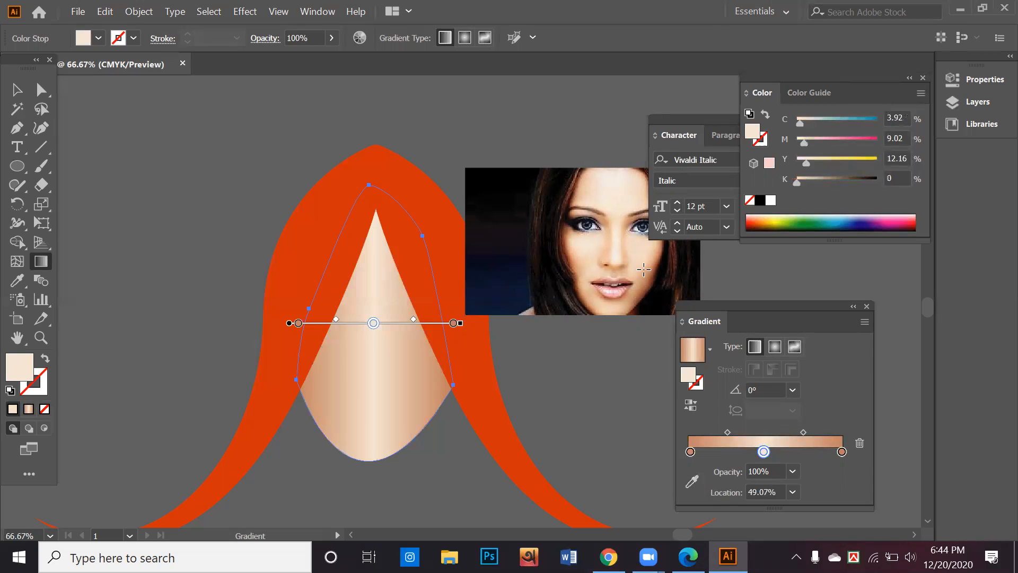
pyautogui.click(700, 479)
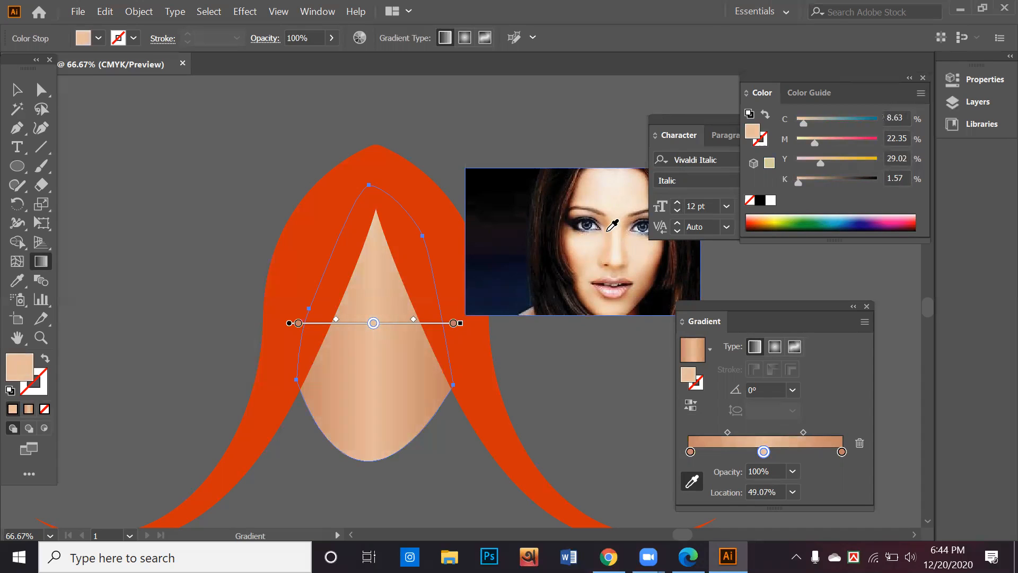
pyautogui.click(603, 235)
# Deselect the face shape and delete the reference portrait.
pyautogui.click(16, 89)
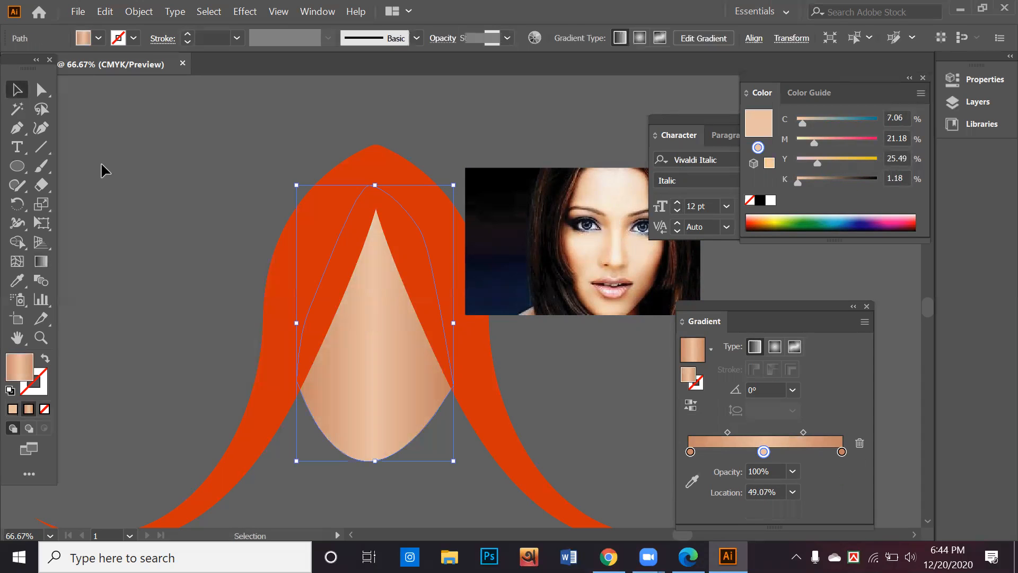
pyautogui.click(119, 172)
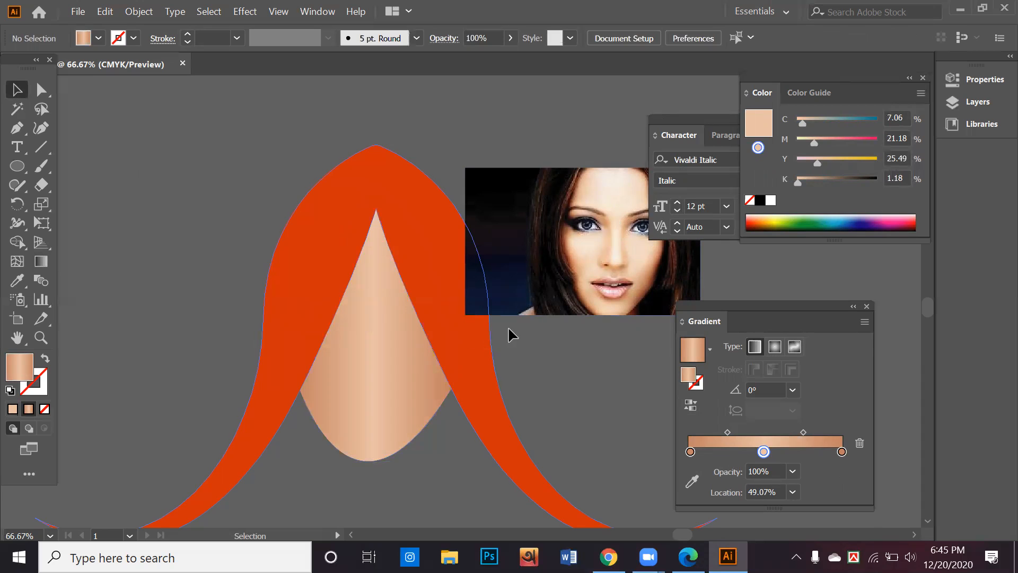
pyautogui.click(542, 244)
pyautogui.press('Delete')
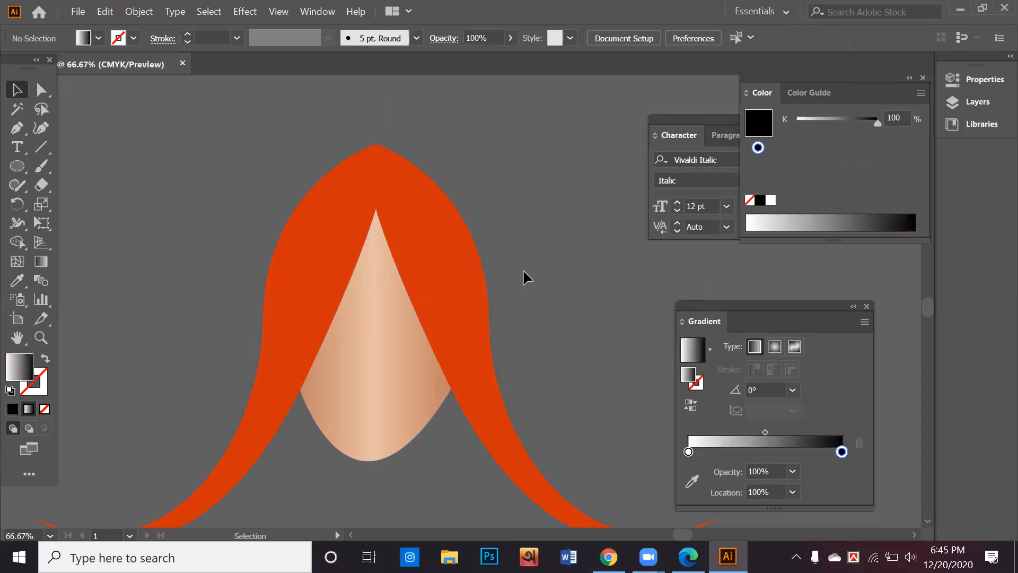
# Shorten the orange hair shape from the top, move it over the face and nudge the face slightly down beneath it.
pyautogui.click(481, 284)
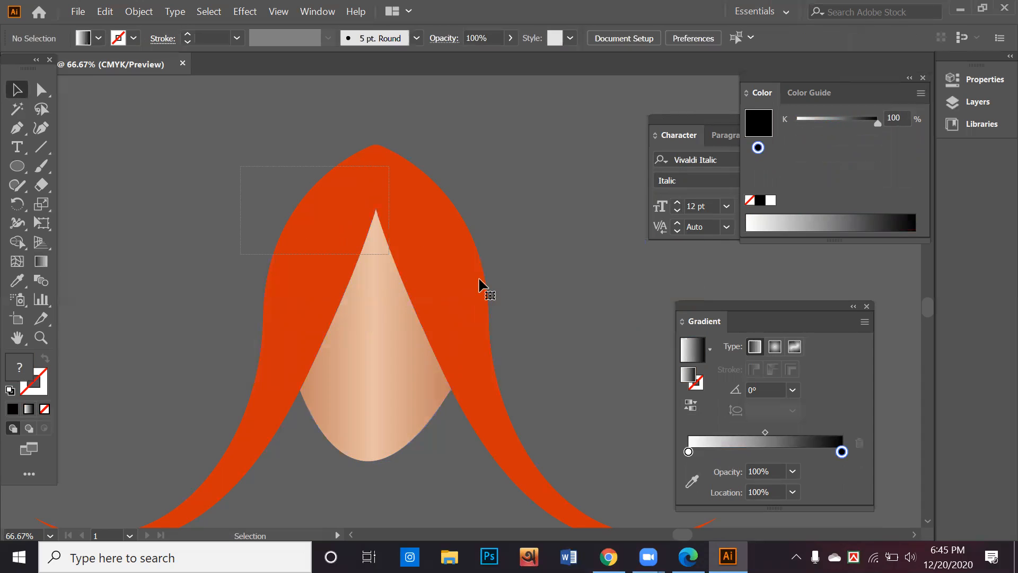
pyautogui.click(393, 162)
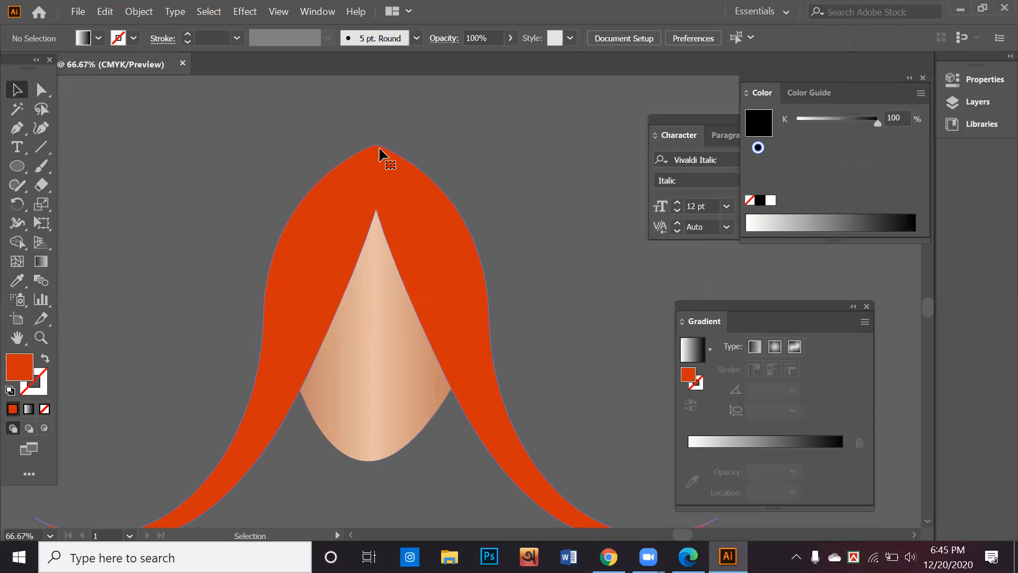
pyautogui.moveTo(378, 144); pyautogui.dragTo(376, 248)
pyautogui.moveTo(422, 277); pyautogui.dragTo(445, 284)
pyautogui.click(375, 323)
pyautogui.moveTo(369, 182)
pyautogui.mouseDown()
pyautogui.moveTo(369, 219)
pyautogui.moveTo(371, 191)
pyautogui.mouseUp()
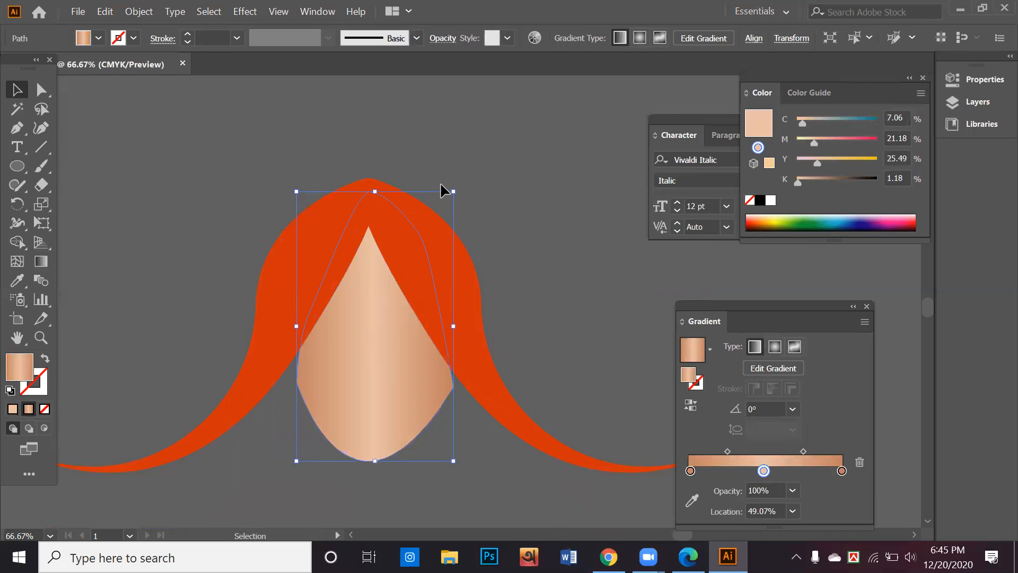
# Select the whole girl drawing, hair and face together, and delete it.
pyautogui.scroll(-6, 513, 259)
pyautogui.moveTo(481, 232); pyautogui.dragTo(563, 317)
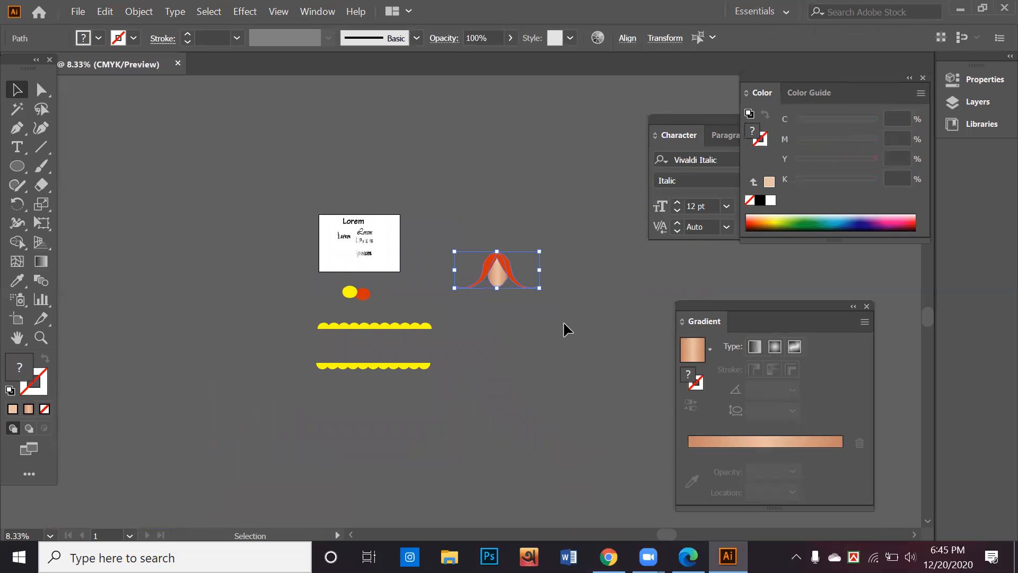
pyautogui.press('Delete')
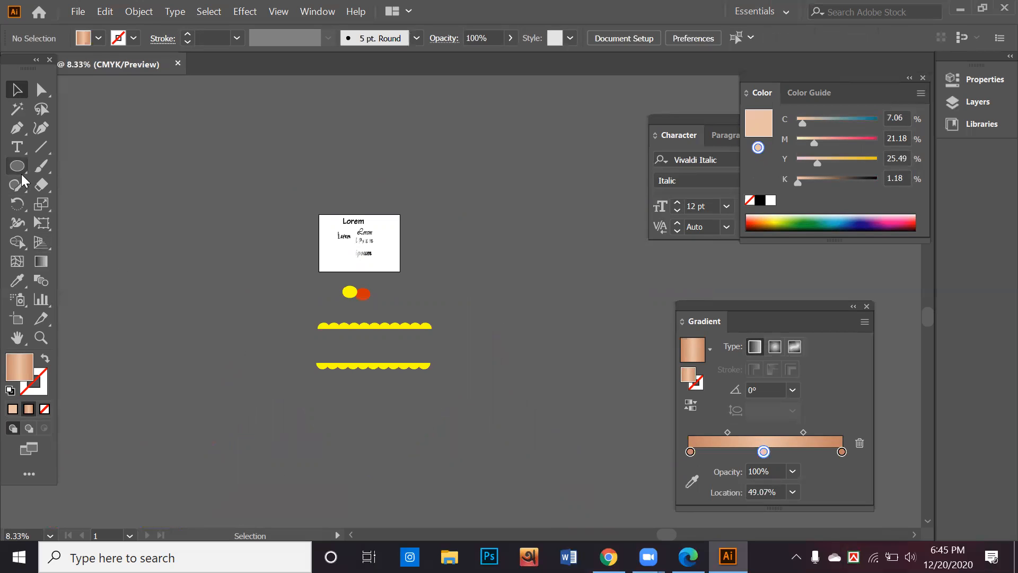
# Select the overlapping yellow and red ellipses below the artboard.
pyautogui.scroll(6, 378, 291)
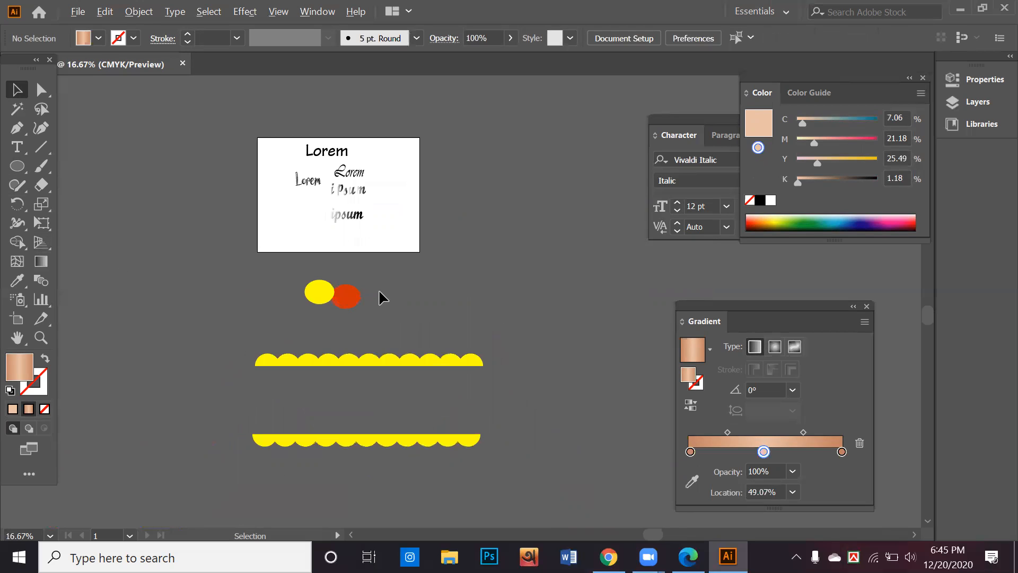
pyautogui.moveTo(270, 276); pyautogui.dragTo(466, 299)
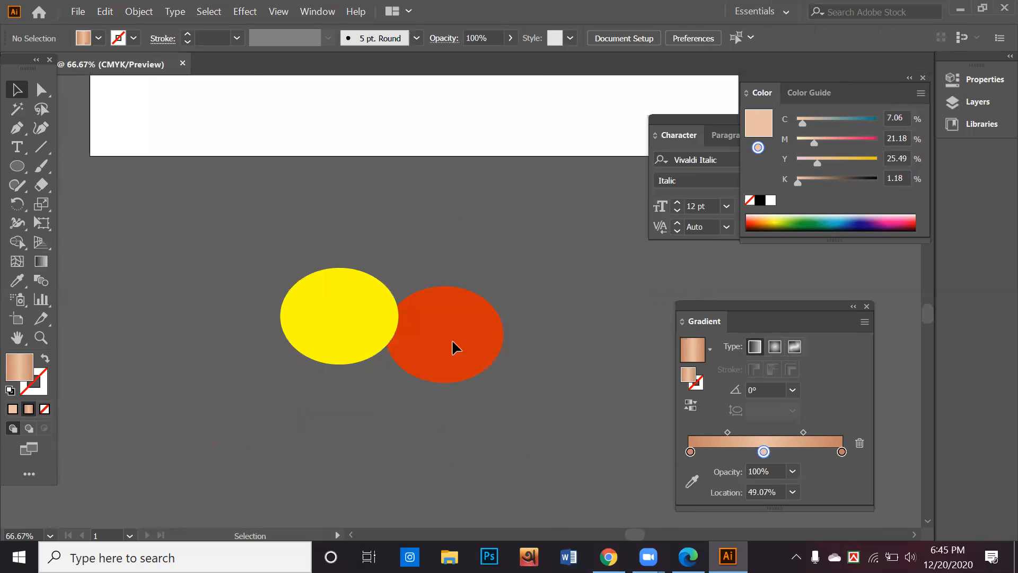
pyautogui.moveTo(508, 375); pyautogui.dragTo(509, 376)
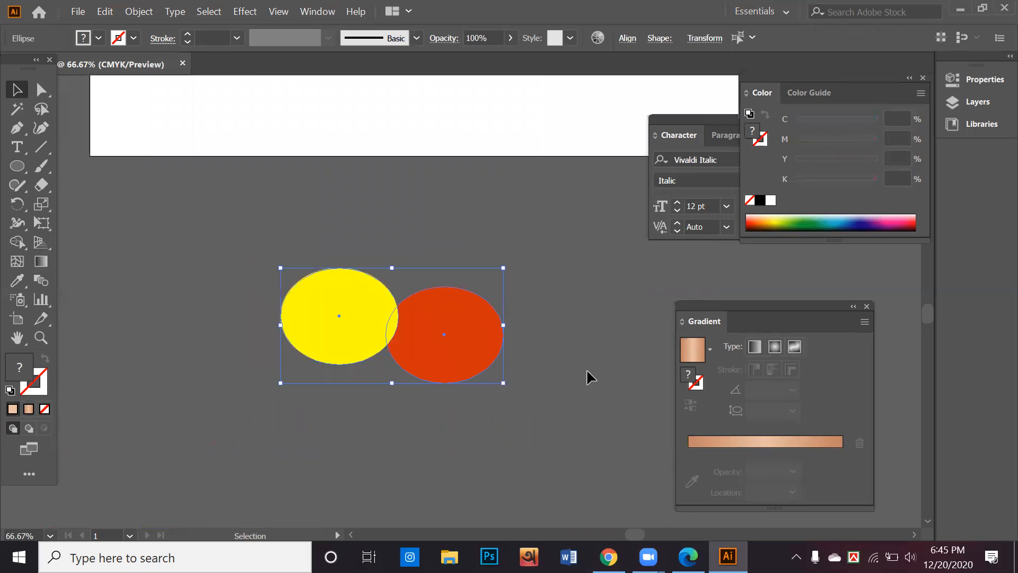
# Put away the Gradient, Character and Color settings and bring up the Pathfinder options.
pyautogui.click(864, 307)
pyautogui.click(741, 123)
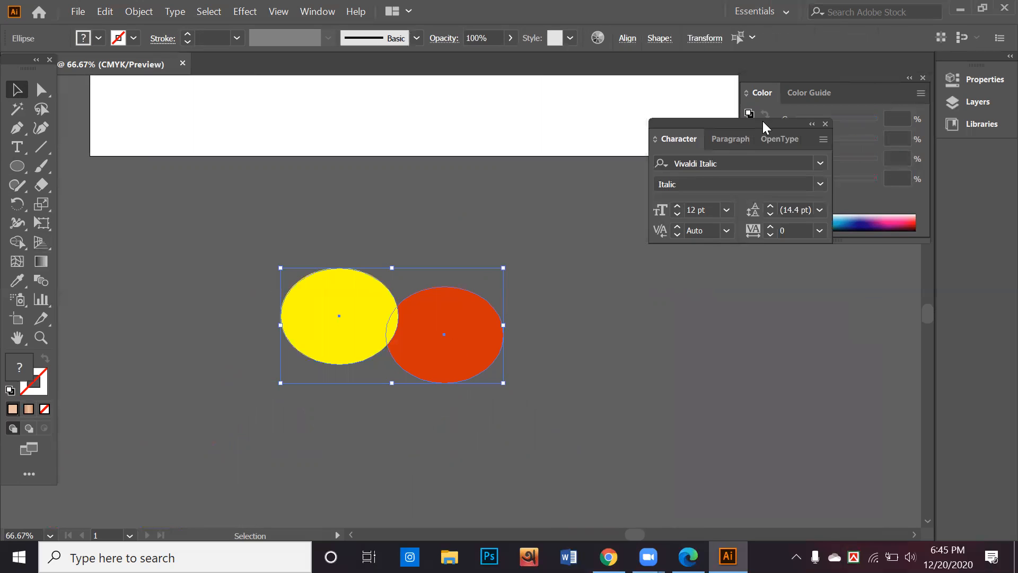
pyautogui.click(825, 123)
pyautogui.click(923, 77)
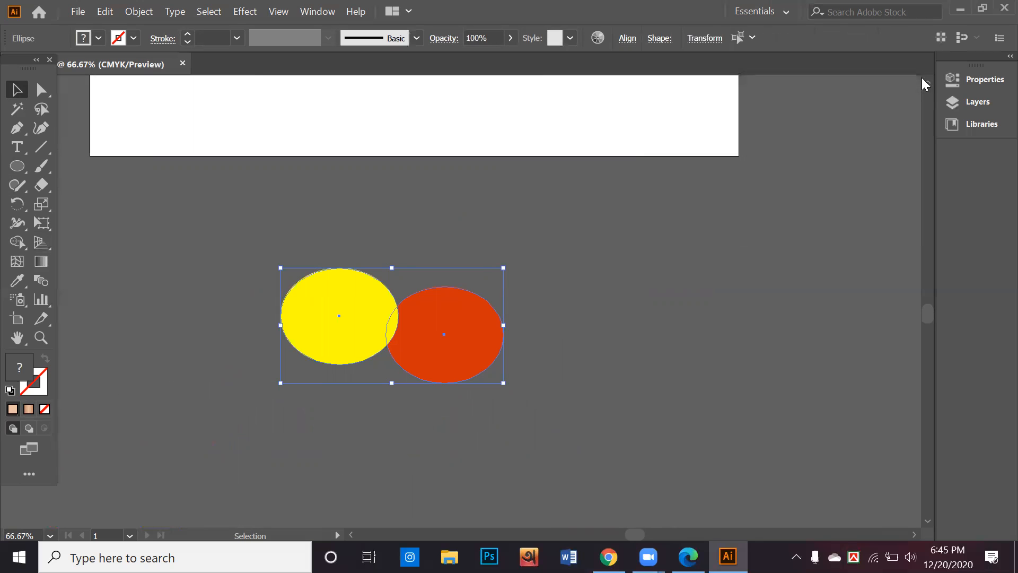
pyautogui.click(317, 11)
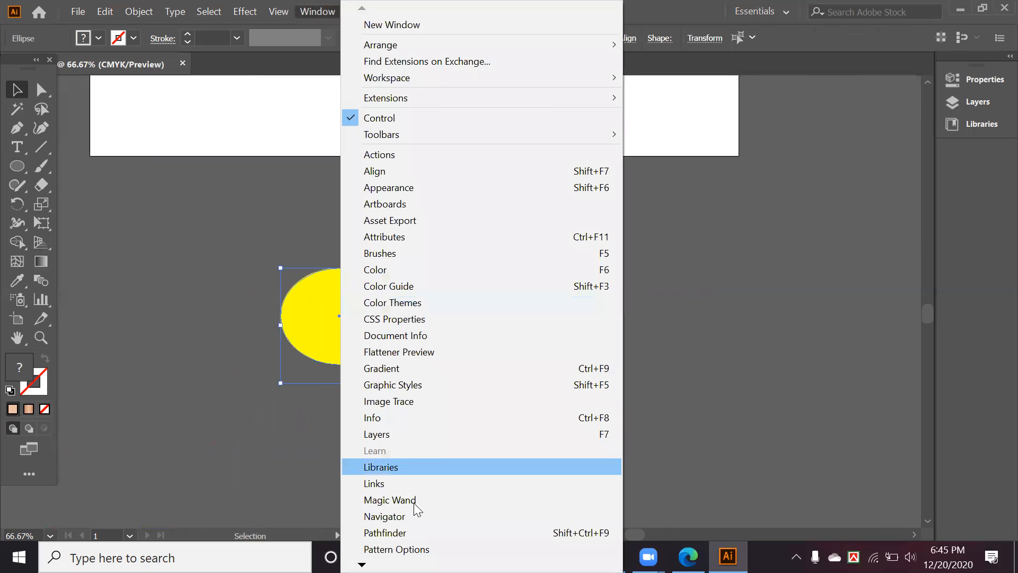
pyautogui.click(416, 533)
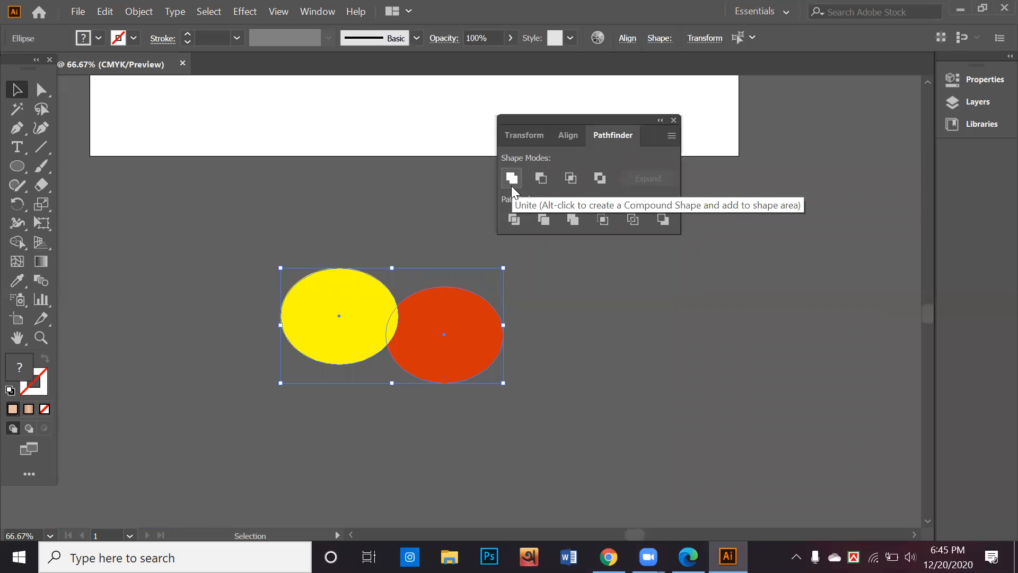
# Move the red ellipse further under the yellow one so they overlap by about half, and select both ellipses.
pyautogui.click(582, 382)
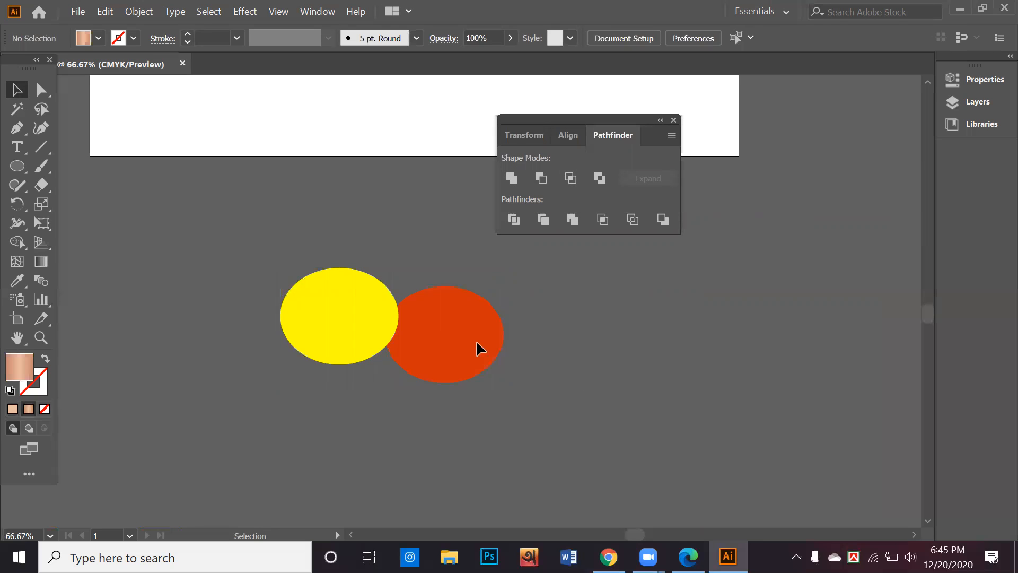
pyautogui.moveTo(477, 345); pyautogui.dragTo(429, 337)
pyautogui.moveTo(538, 386); pyautogui.dragTo(269, 278)
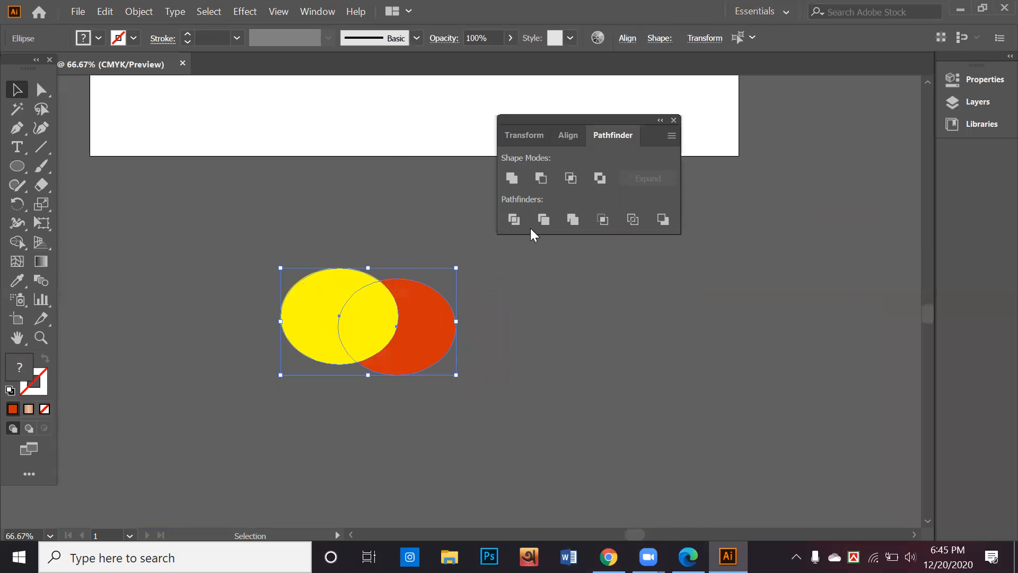
# Try Minus Front and Intersect on the two overlapping ellipses, undoing each operation.
pyautogui.click(540, 178)
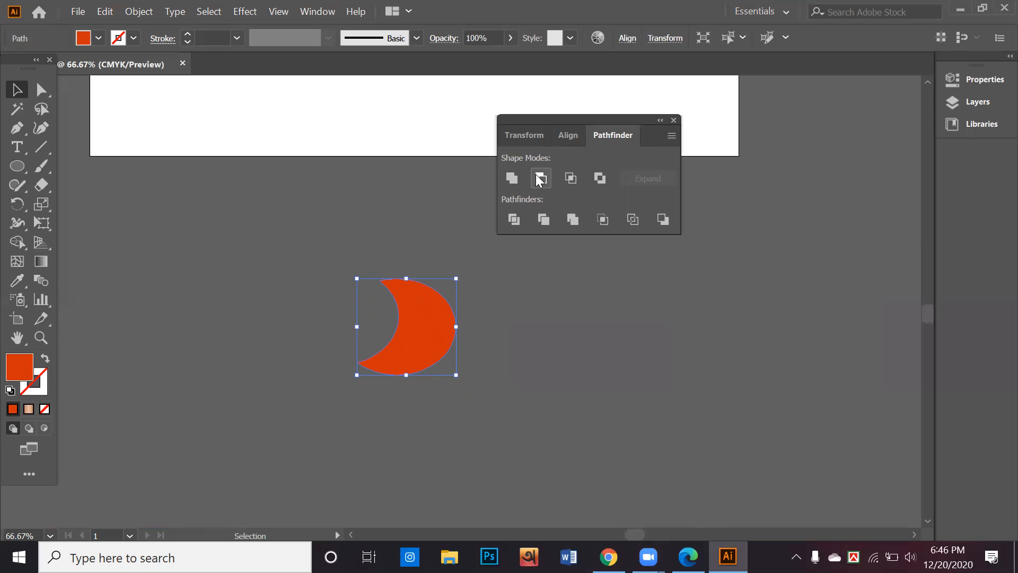
pyautogui.hotkey('ctrl', 'z')
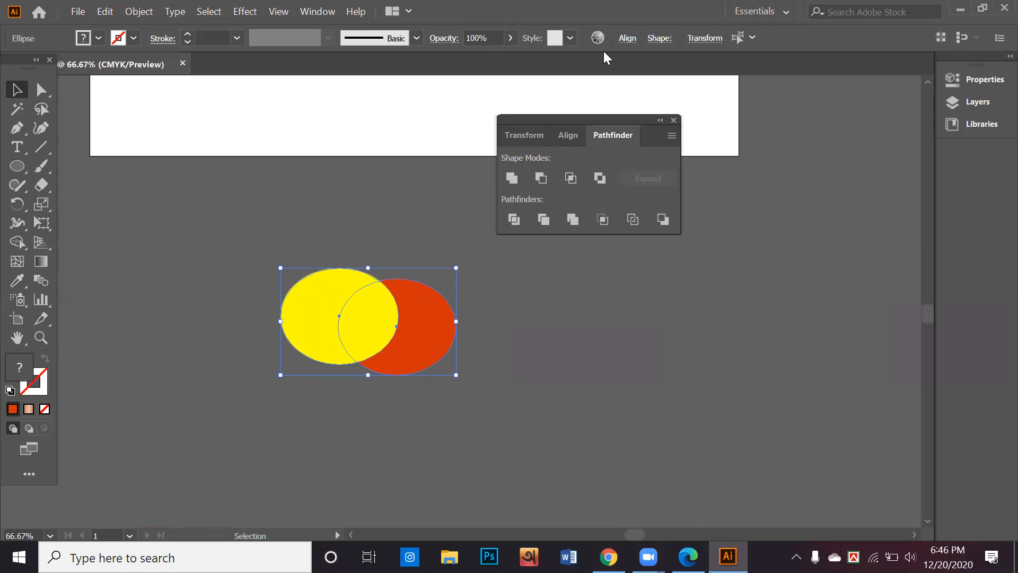
pyautogui.click(578, 182)
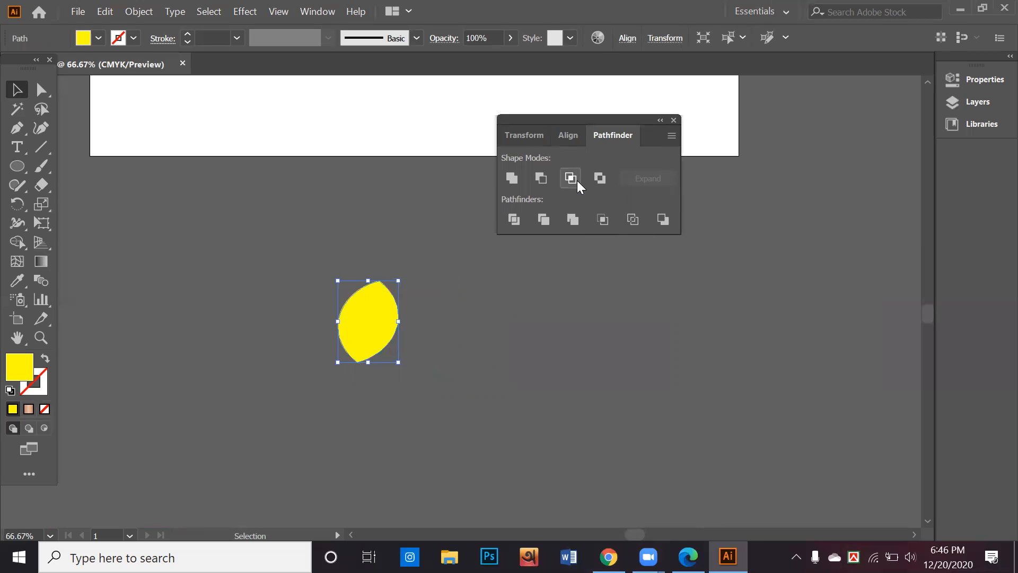
pyautogui.hotkey('ctrl', 'z')
pyautogui.click(577, 180)
pyautogui.hotkey('ctrl', 'z')
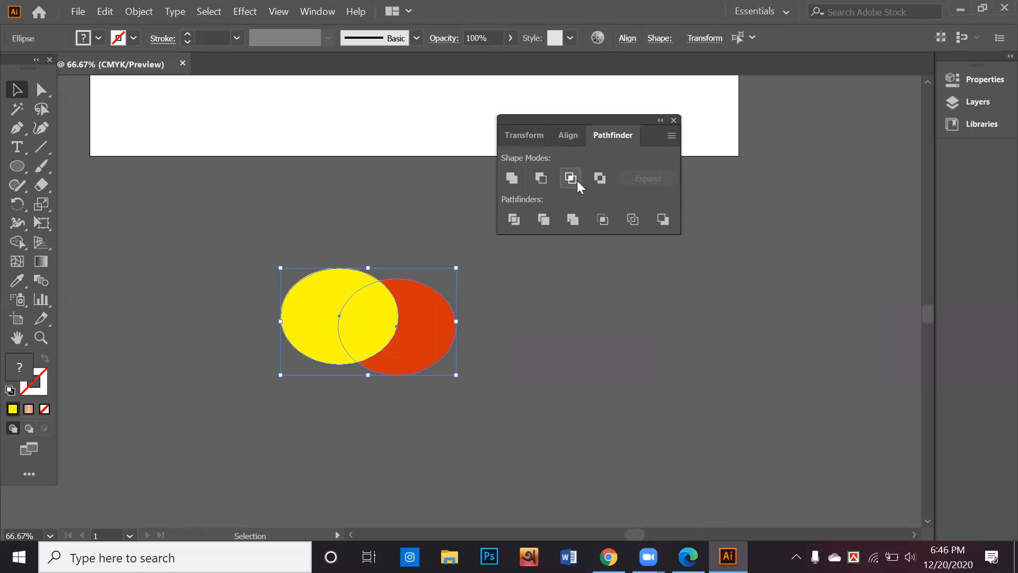
# Try Intersect and Exclude on the two overlapping ellipses, undoing each operation.
pyautogui.click(577, 181)
pyautogui.hotkey('ctrl', 'z')
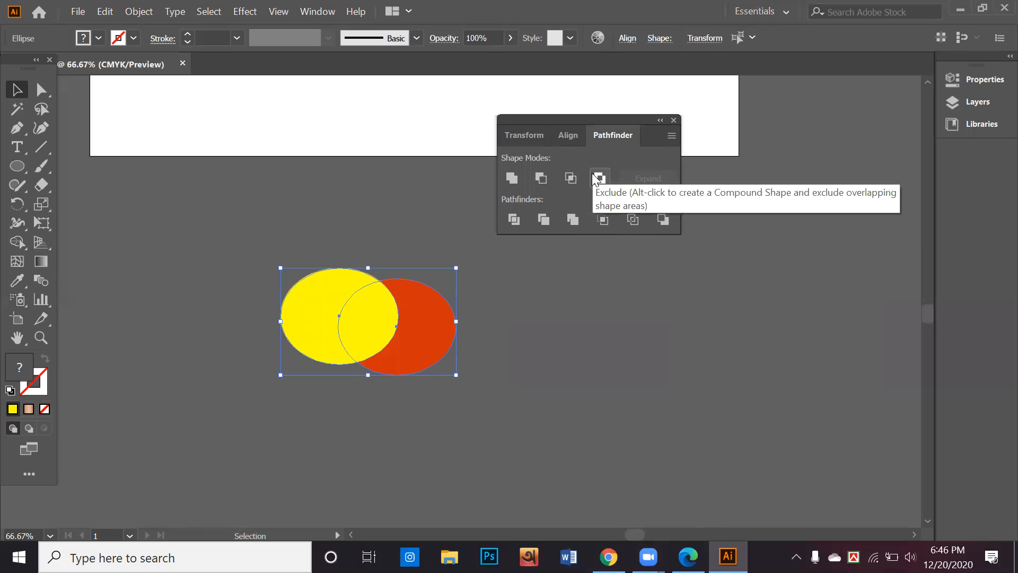
pyautogui.click(596, 180)
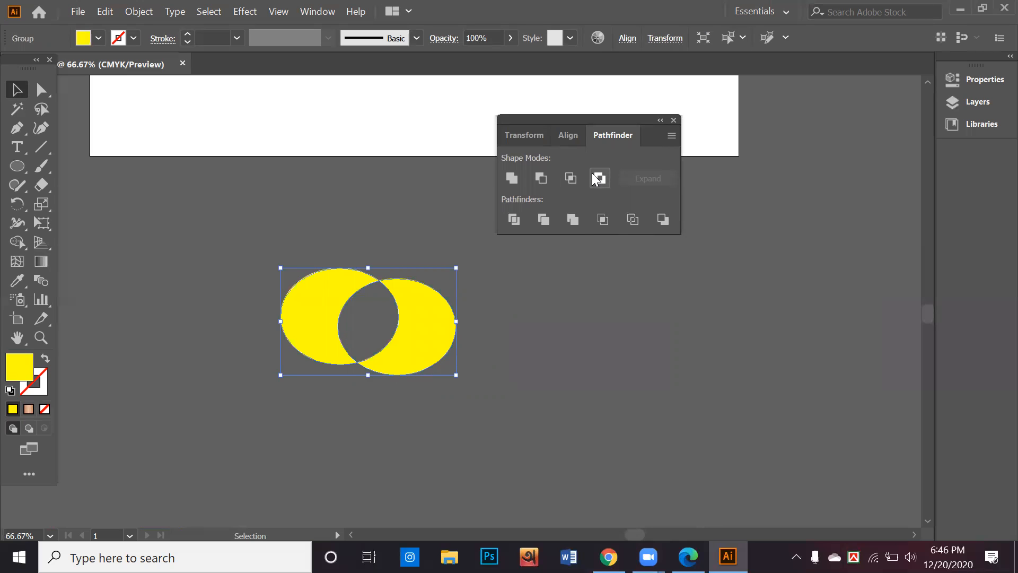
pyautogui.hotkey('ctrl', 'z')
pyautogui.click(596, 180)
pyautogui.hotkey('ctrl', 'z')
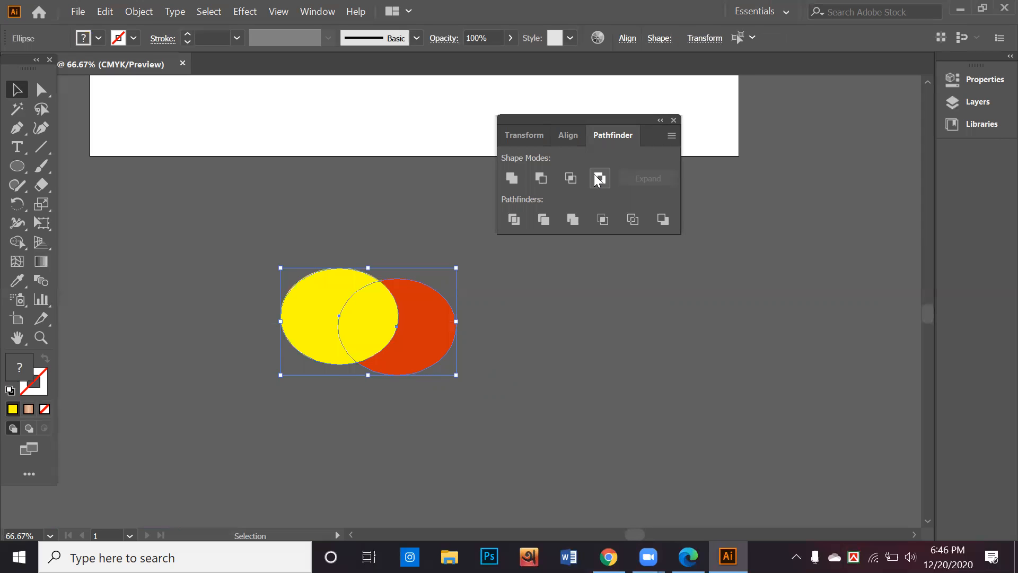
pyautogui.click(597, 181)
pyautogui.hotkey('ctrl', 'z')
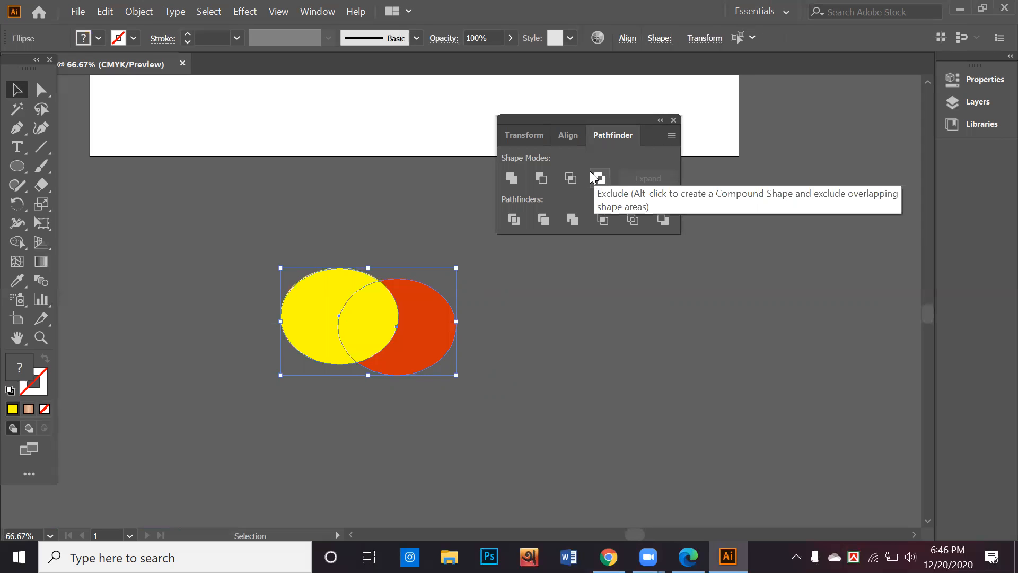
pyautogui.click(594, 178)
pyautogui.hotkey('ctrl', 'z')
pyautogui.click(594, 178)
pyautogui.hotkey('ctrl', 'z')
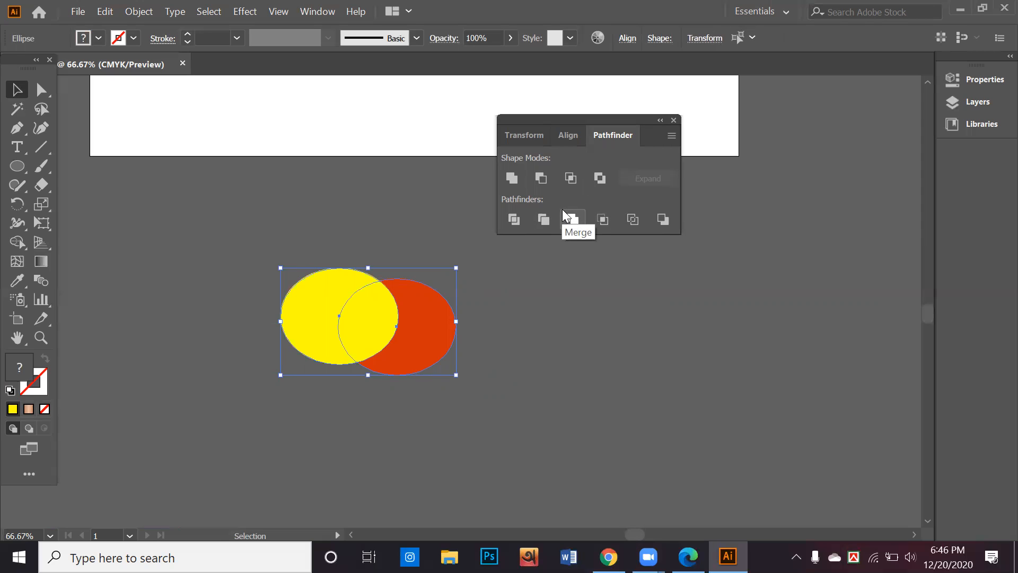
# Move the red ellipse further under the yellow one, level with it, leaving a narrow crescent uncovered.
pyautogui.click(510, 289)
pyautogui.scroll(-1, 403, 318)
pyautogui.moveTo(424, 306); pyautogui.dragTo(397, 299)
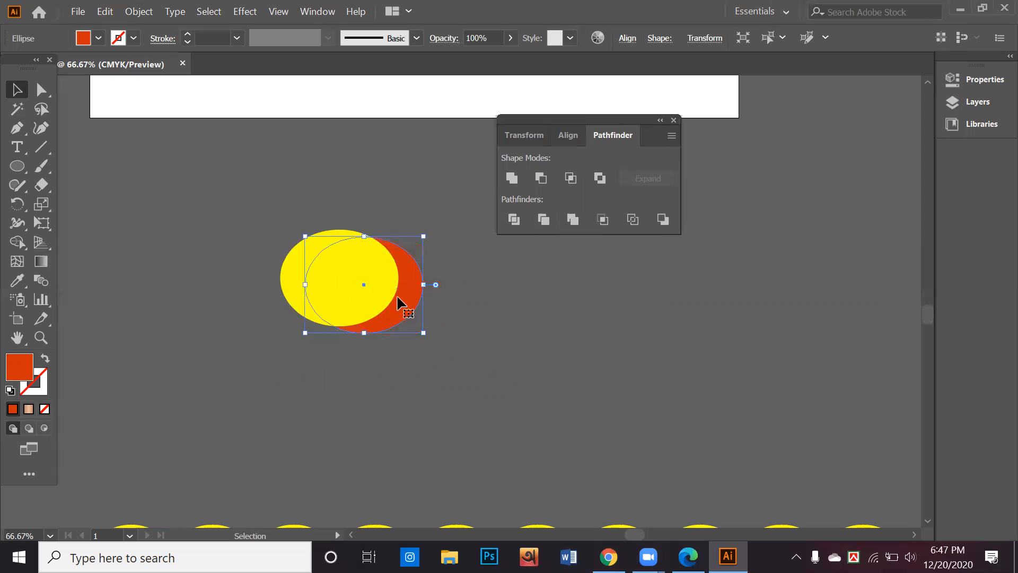
pyautogui.rightClick(398, 299)
pyautogui.moveTo(408, 296); pyautogui.dragTo(401, 289)
# Cut the yellow ellipse out of the red one with Minus Front and select the remaining red crescent.
pyautogui.moveTo(477, 313); pyautogui.dragTo(323, 233)
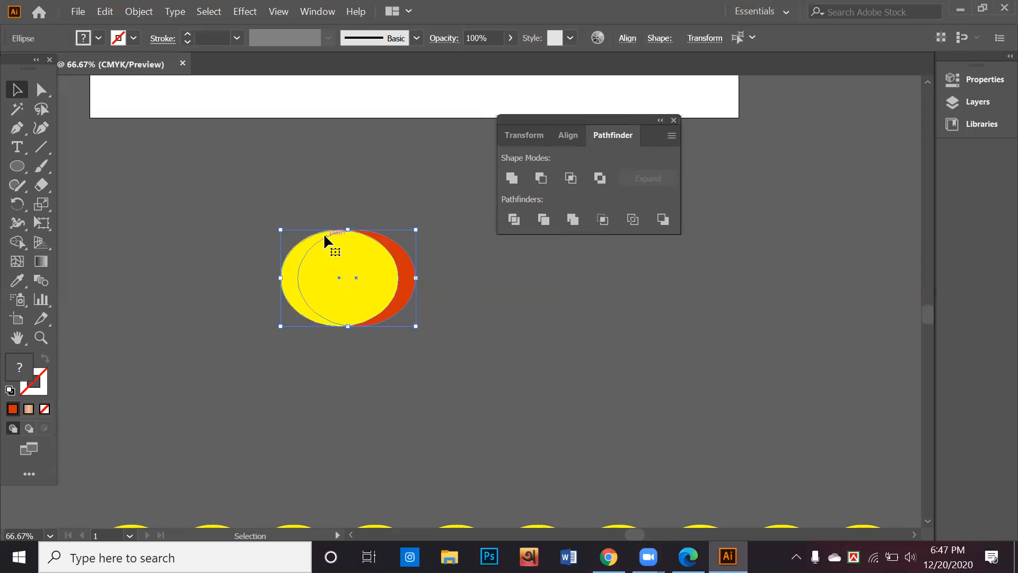
pyautogui.click(540, 178)
pyautogui.click(516, 300)
pyautogui.click(412, 295)
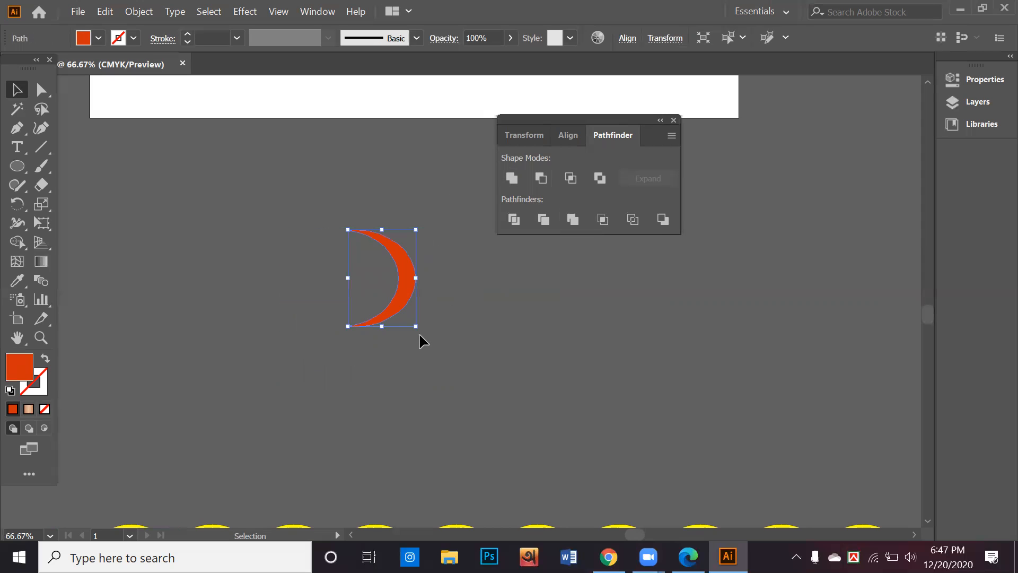
# Rotate the red crescent clockwise so it tilts like a moon, and deselect it.
pyautogui.moveTo(417, 332)
pyautogui.mouseDown()
pyautogui.moveTo(321, 349)
pyautogui.moveTo(422, 333)
pyautogui.mouseUp()
pyautogui.click(455, 321)
pyautogui.click(409, 297)
pyautogui.click(413, 333)
pyautogui.click(402, 313)
pyautogui.moveTo(413, 336); pyautogui.dragTo(459, 340)
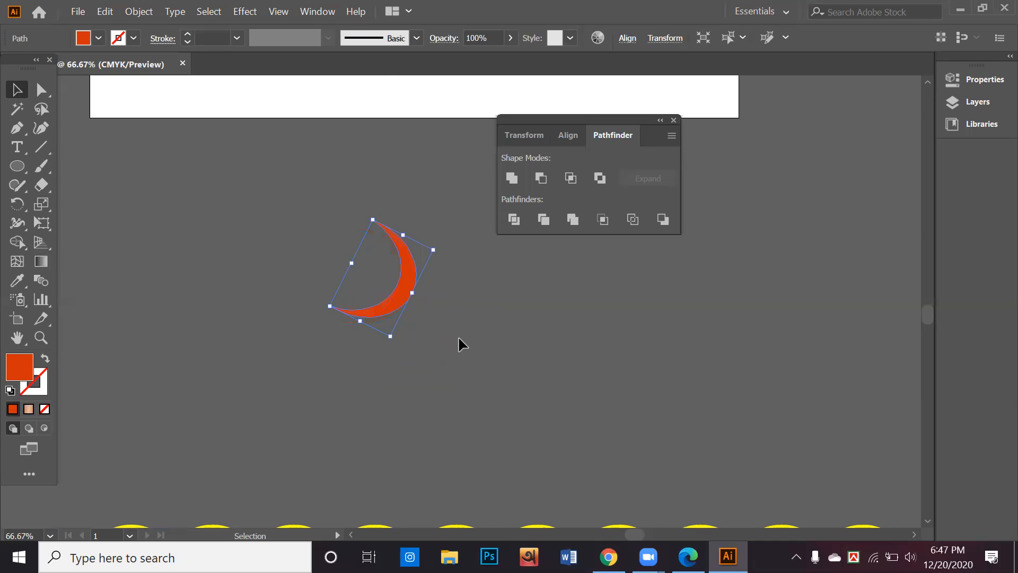
pyautogui.click(460, 320)
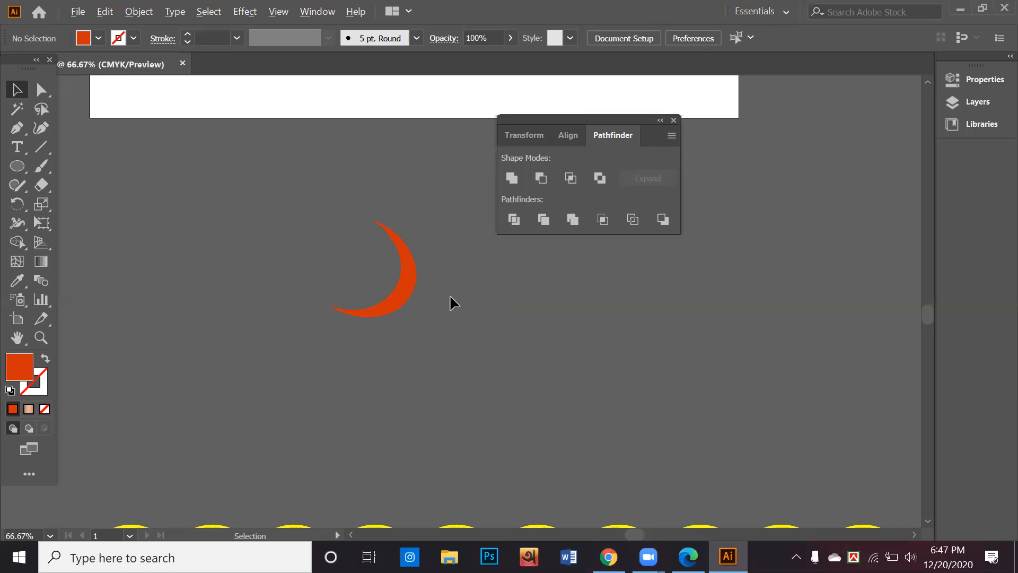
# Select the large black "Lorem" heading at the top of the artboard.
pyautogui.scroll(-1, 448, 298)
pyautogui.scroll(-1, 434, 307)
pyautogui.press('space')
pyautogui.moveTo(459, 252); pyautogui.dragTo(464, 346)
pyautogui.moveTo(448, 310); pyautogui.dragTo(448, 348)
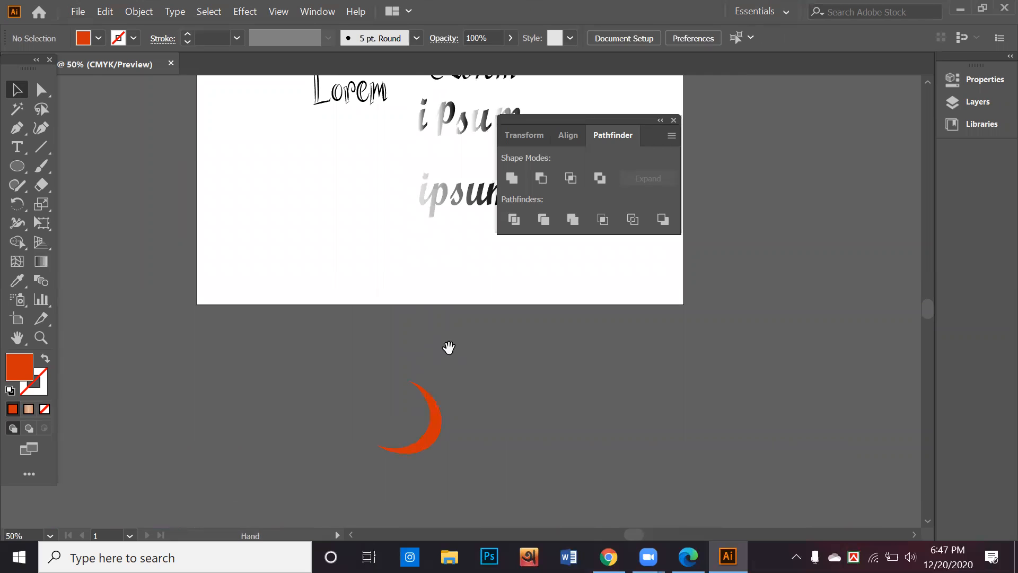
pyautogui.moveTo(450, 291); pyautogui.dragTo(454, 445)
pyautogui.moveTo(409, 306); pyautogui.dragTo(297, 350)
pyautogui.press('space')
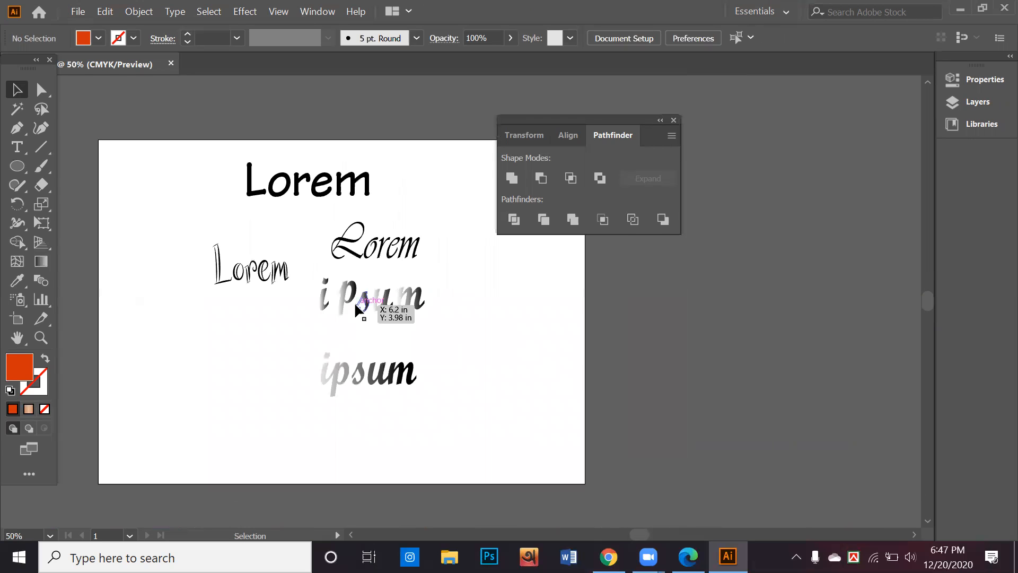
pyautogui.scroll(1, 355, 303)
pyautogui.click(222, 267)
pyautogui.scroll(3, 297, 254)
pyautogui.scroll(3, 300, 254)
pyautogui.click(487, 321)
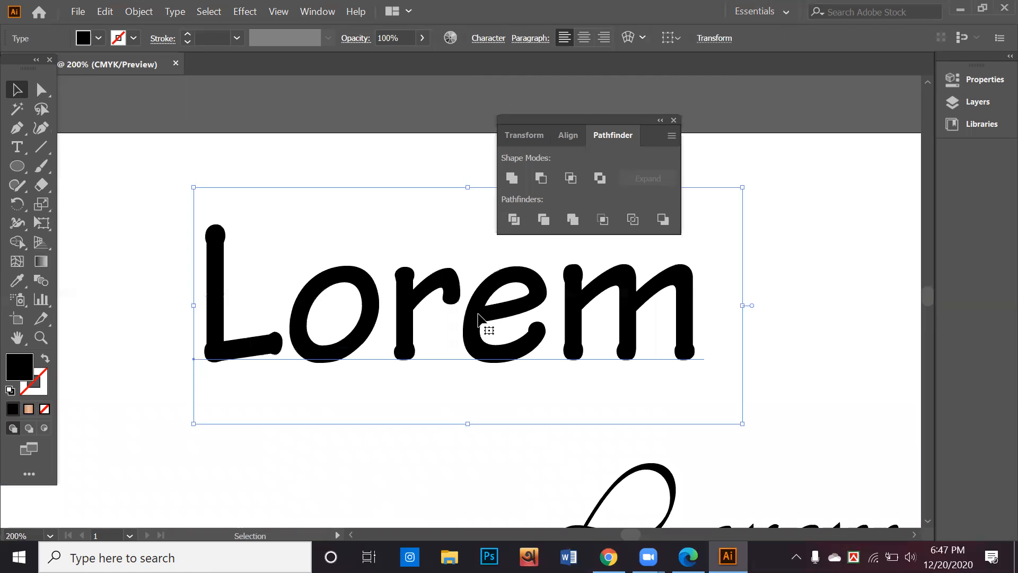
# Convert the large "Lorem" heading to outlines and fill it with the peach-brown linear gradient.
pyautogui.click(29, 409)
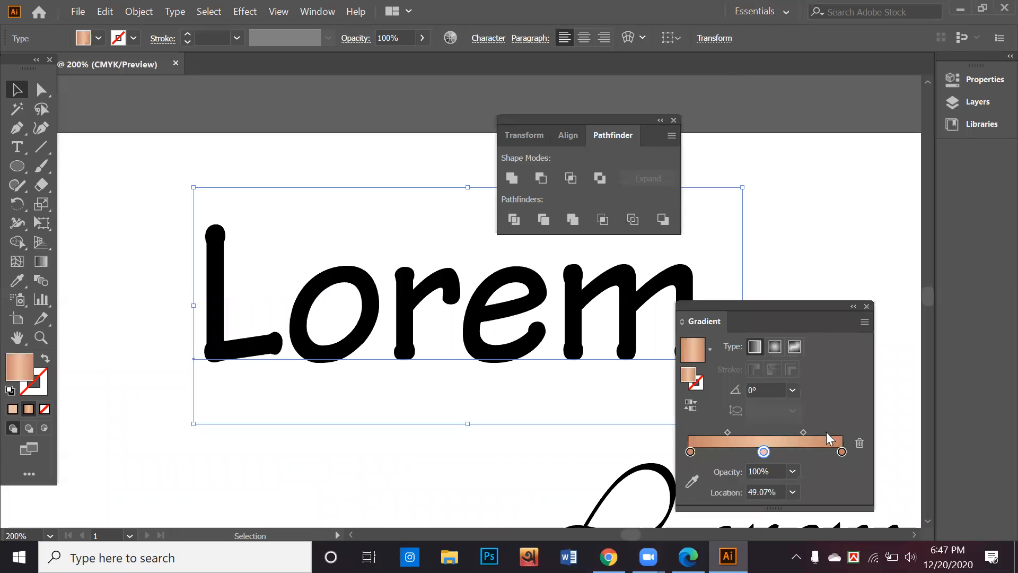
pyautogui.rightClick(513, 310)
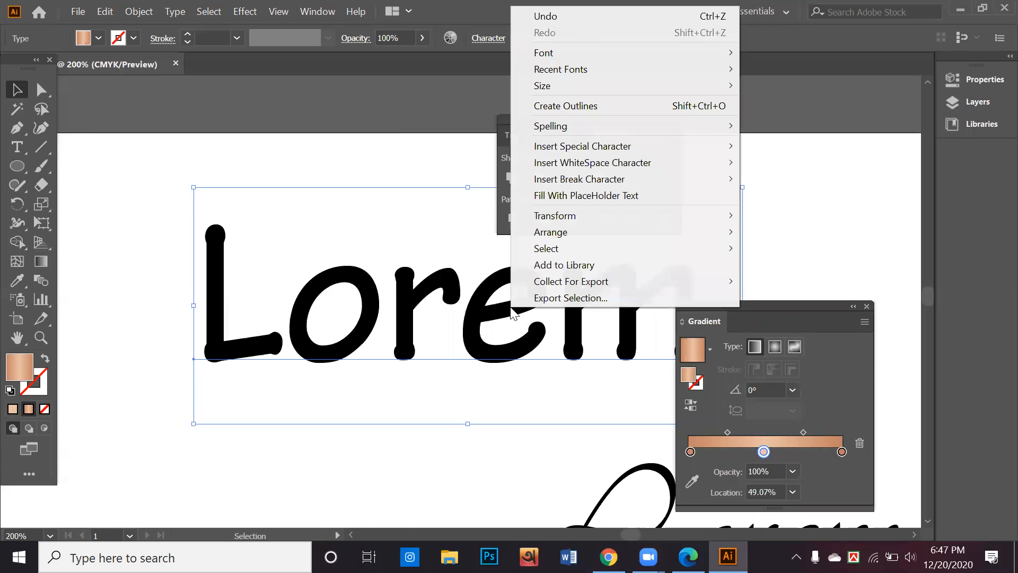
pyautogui.moveTo(563, 151)
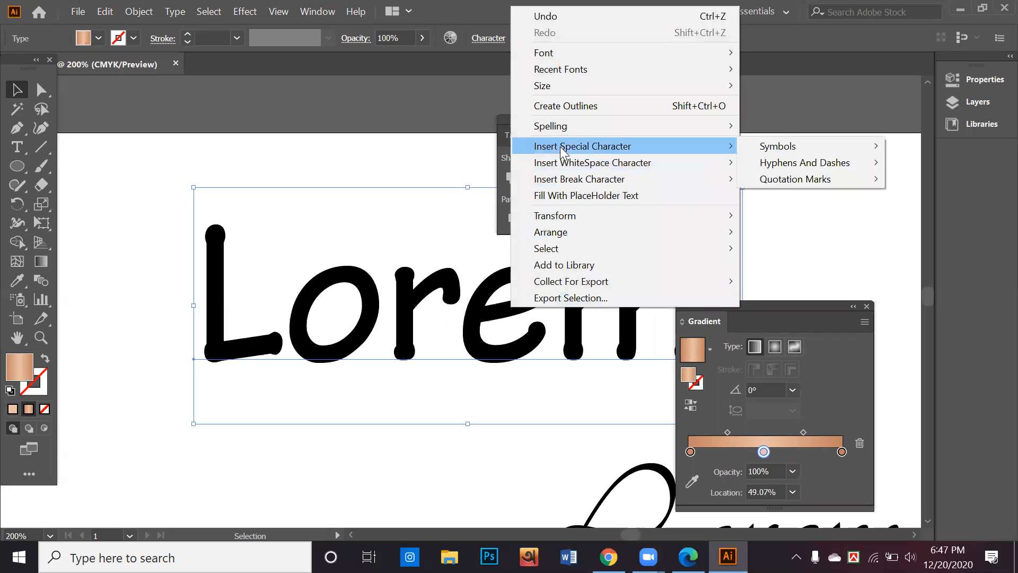
pyautogui.click(499, 305)
pyautogui.rightClick(497, 306)
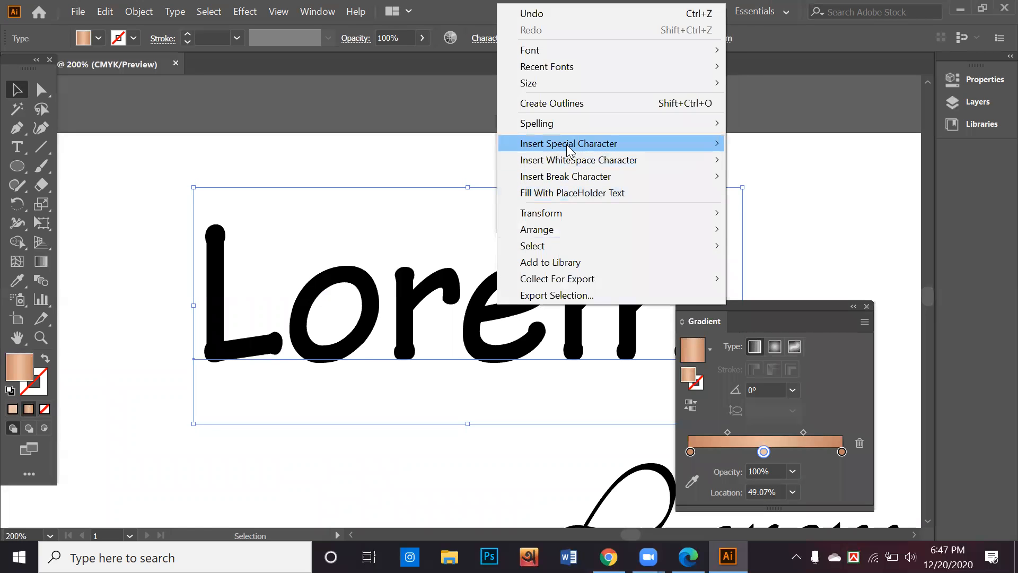
pyautogui.click(576, 103)
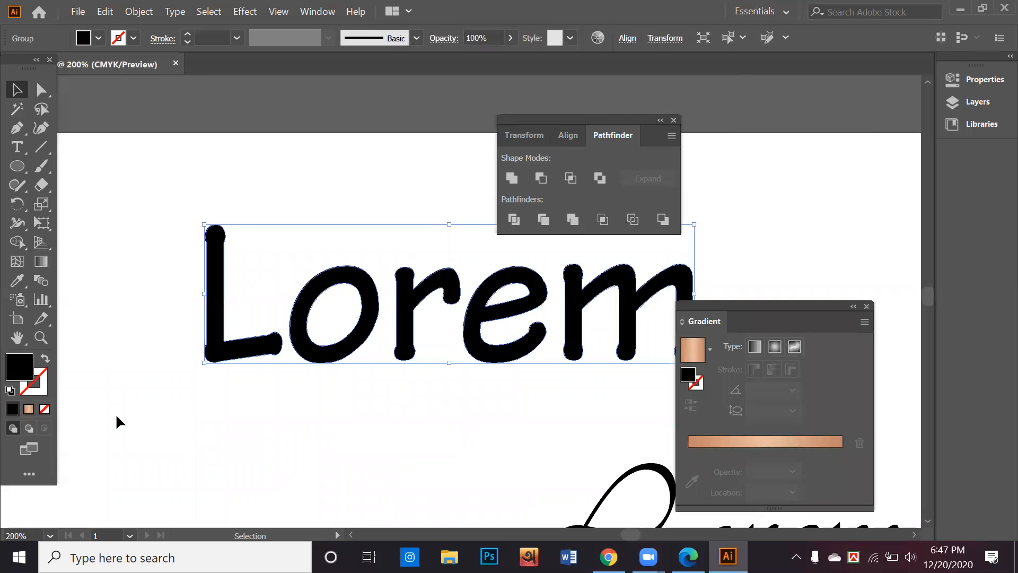
pyautogui.click(28, 410)
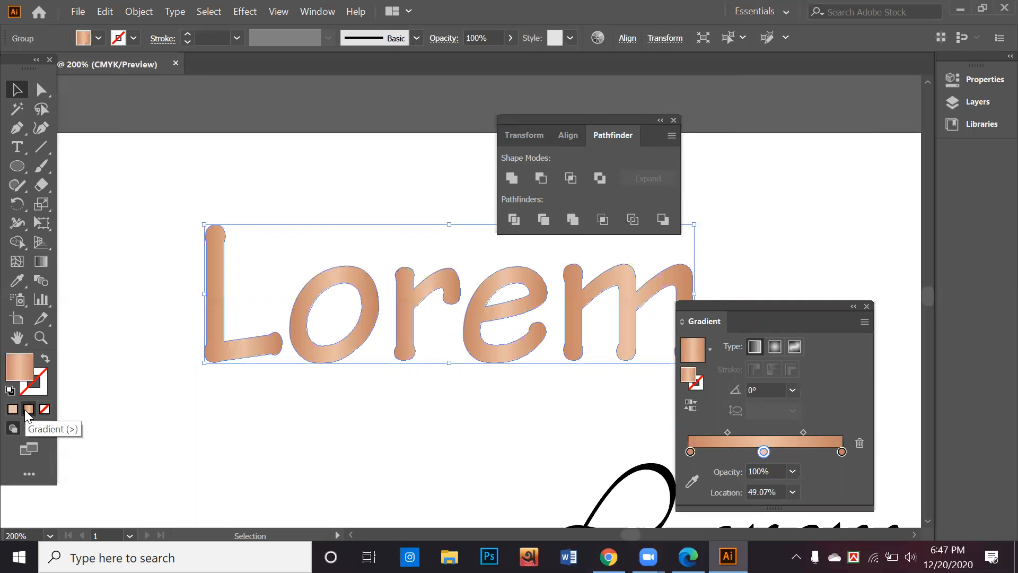
pyautogui.moveTo(527, 325); pyautogui.dragTo(540, 448)
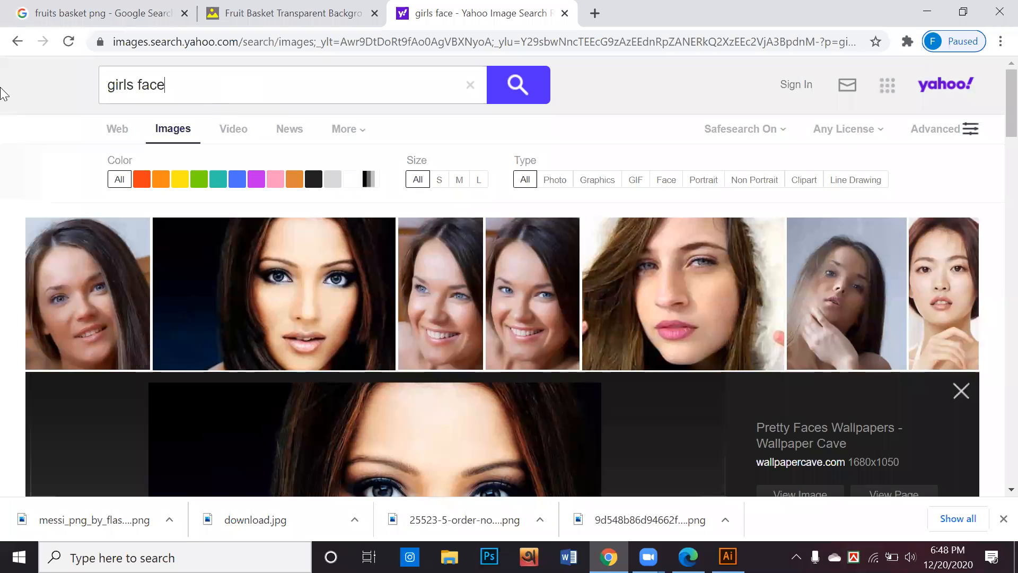
# Switch to the Chrome browser and search Google Images for "gold gradient".
pyautogui.tripleClick(238, 88)
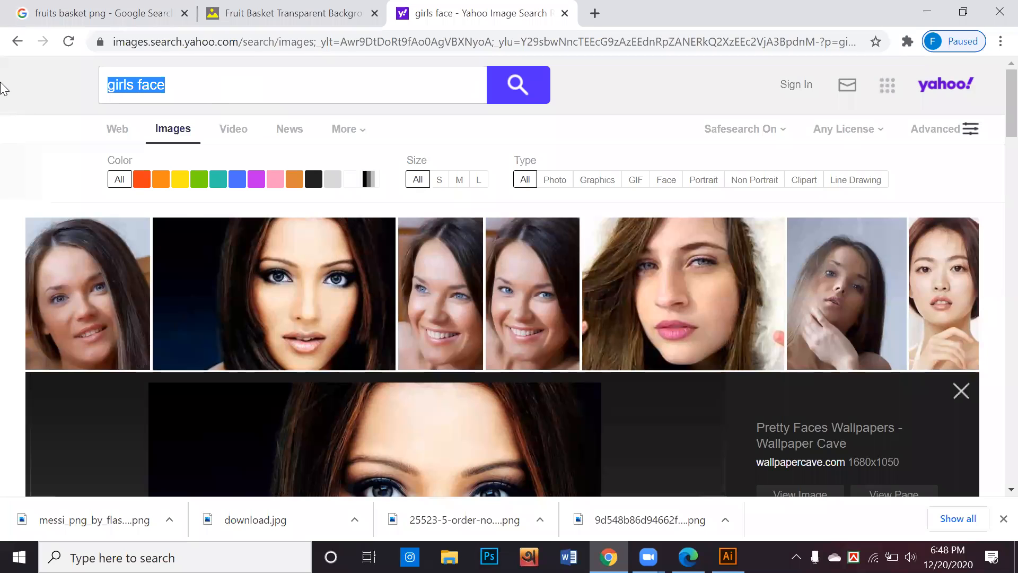
pyautogui.click(313, 13)
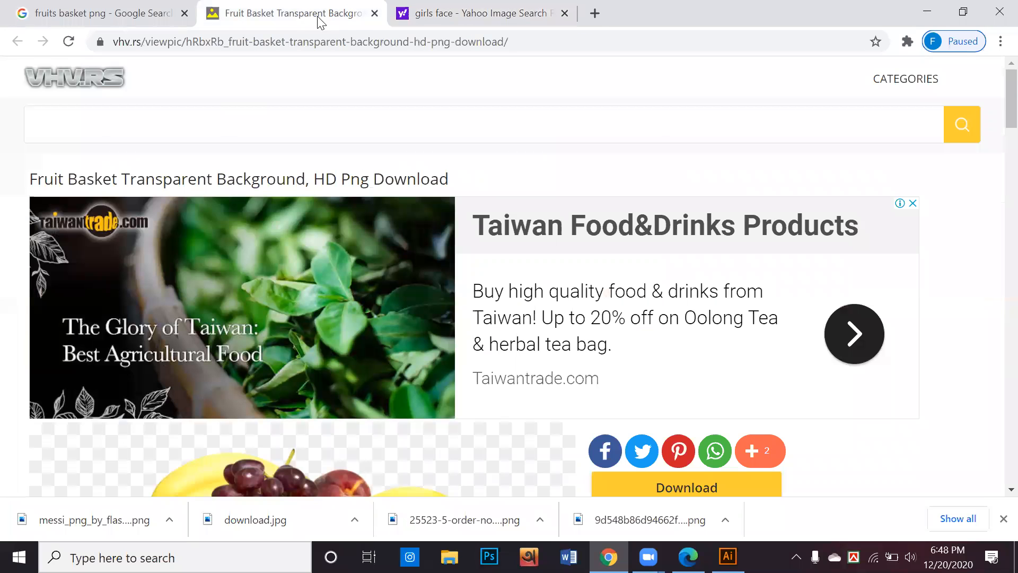
pyautogui.click(109, 11)
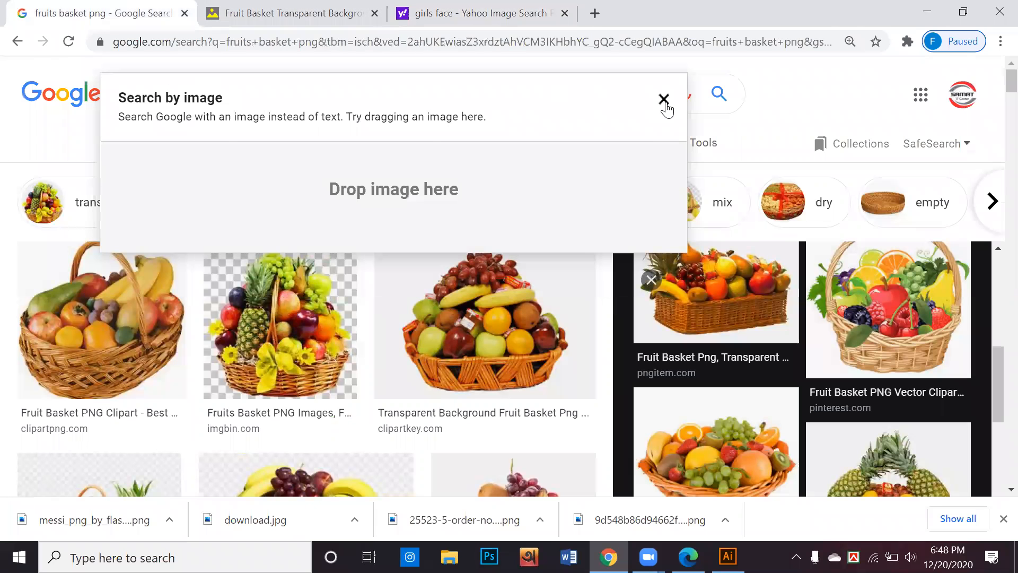
pyautogui.click(663, 99)
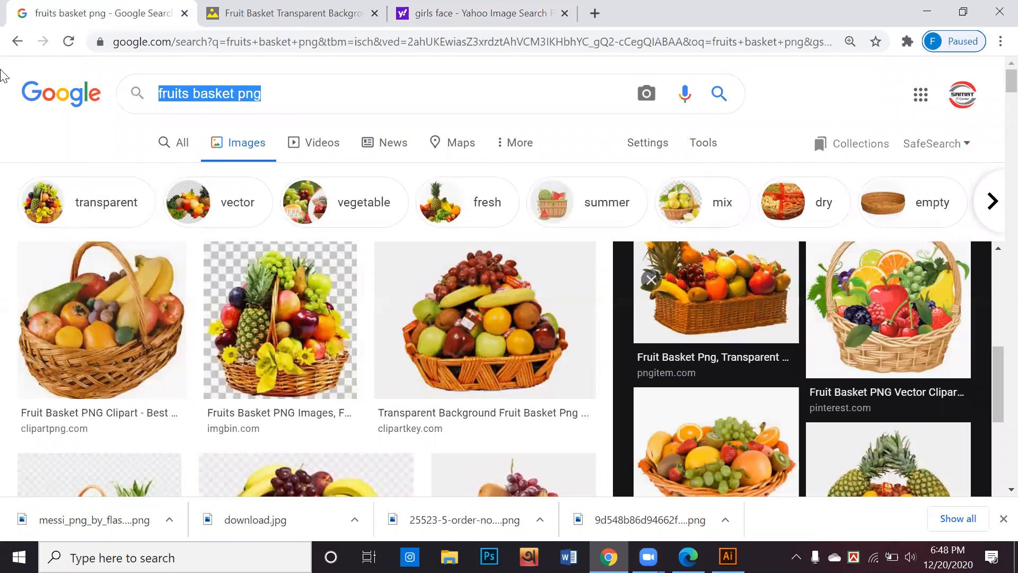
pyautogui.write('gold')
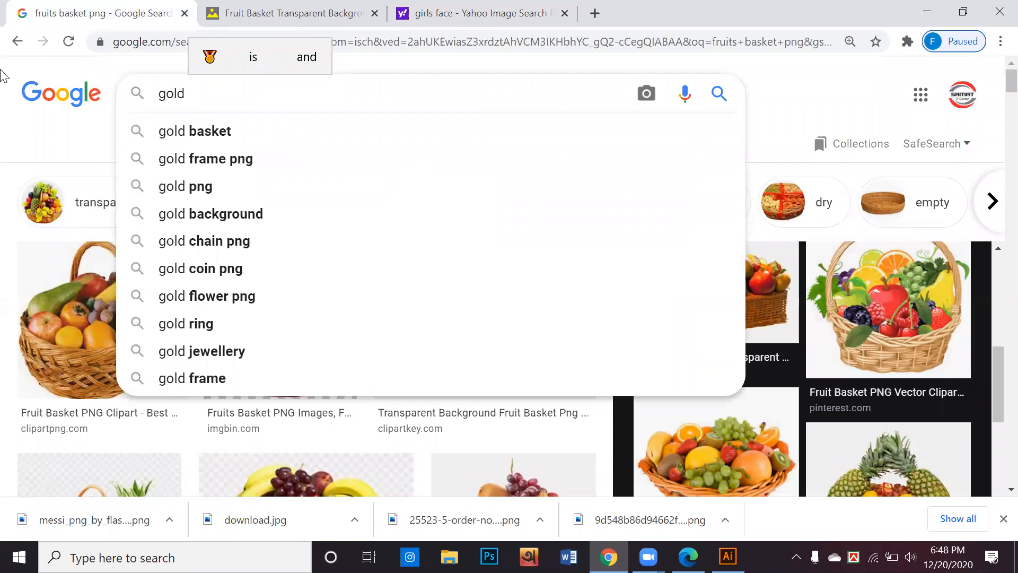
pyautogui.write(' gr')
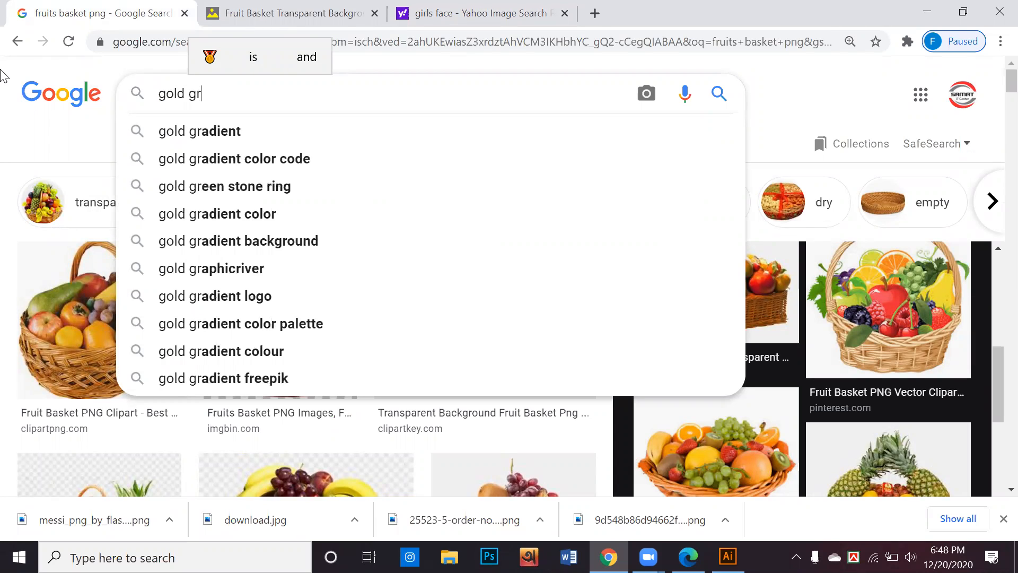
pyautogui.press('Down')
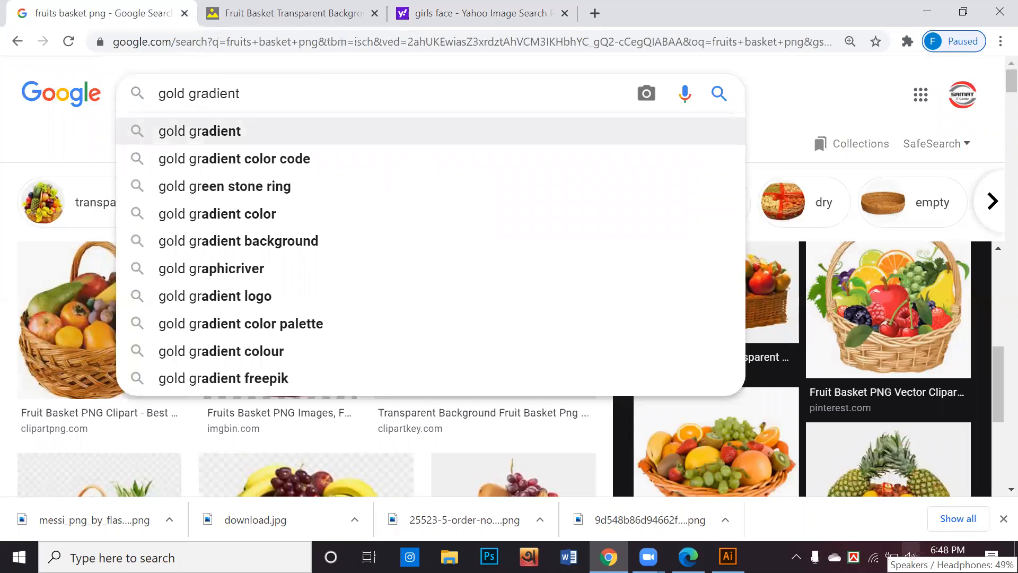
pyautogui.press('Return')
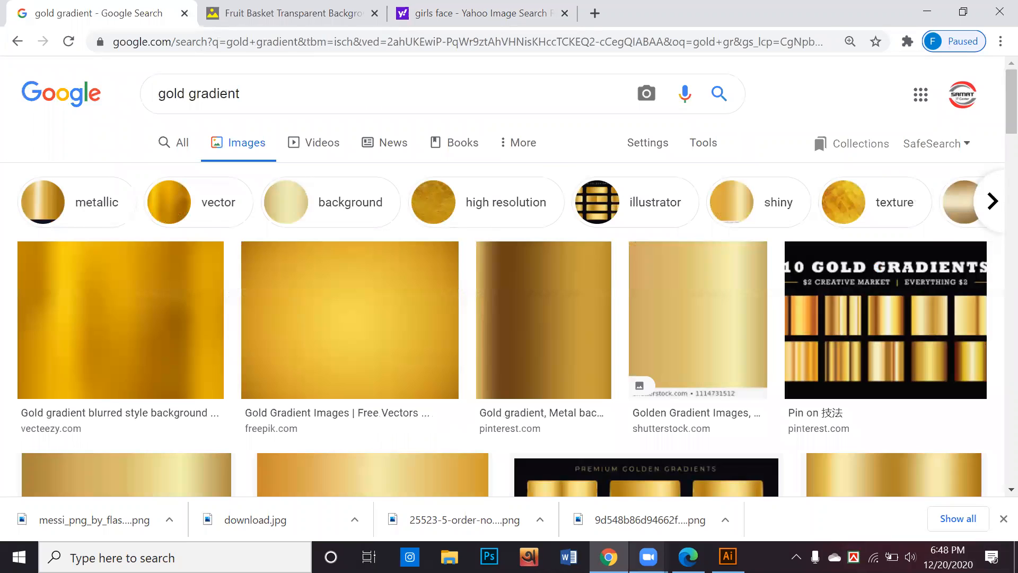
# Open the "Gold Gradient Vector Images" result from vectorstock.com and copy its image.
pyautogui.scroll(-5, 346, 332)
pyautogui.scroll(-3, 404, 297)
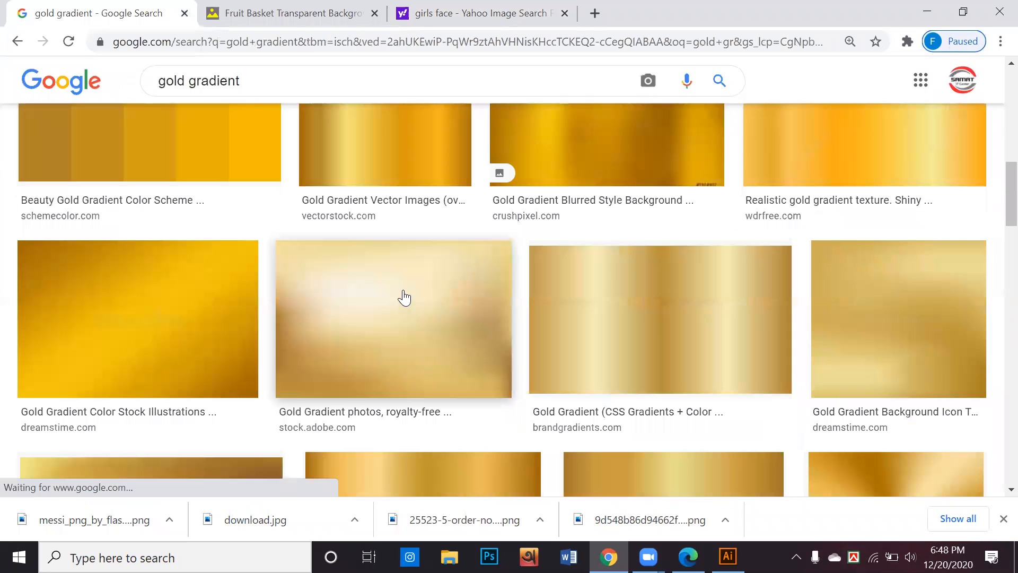
pyautogui.scroll(3, 405, 239)
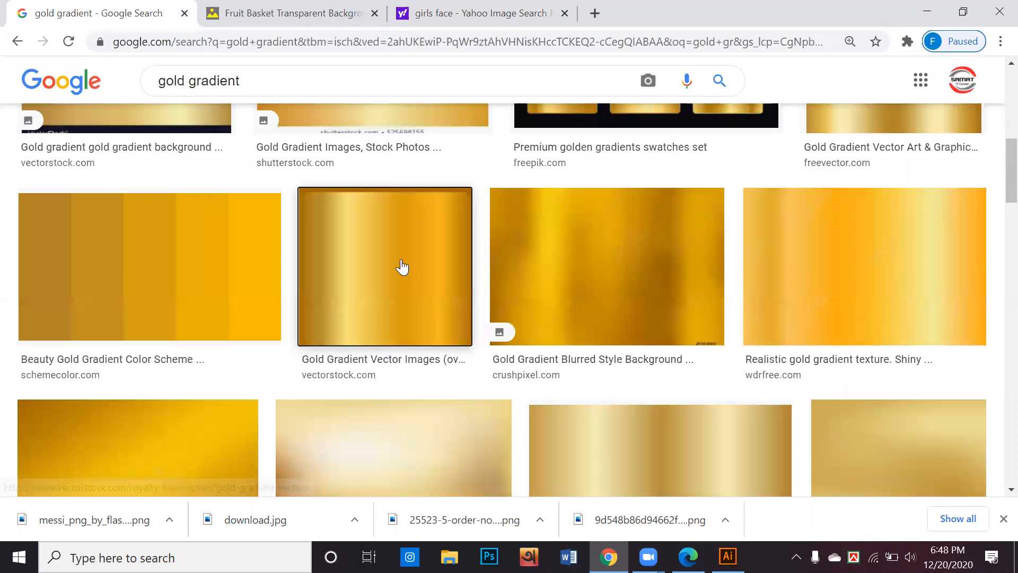
pyautogui.click(402, 267)
pyautogui.rightClick(763, 242)
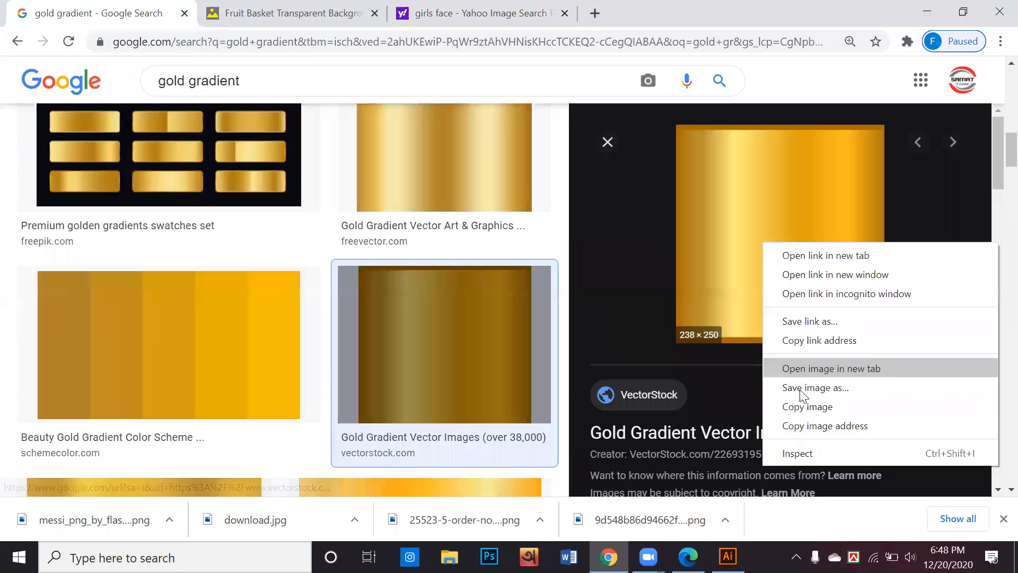
pyautogui.click(796, 407)
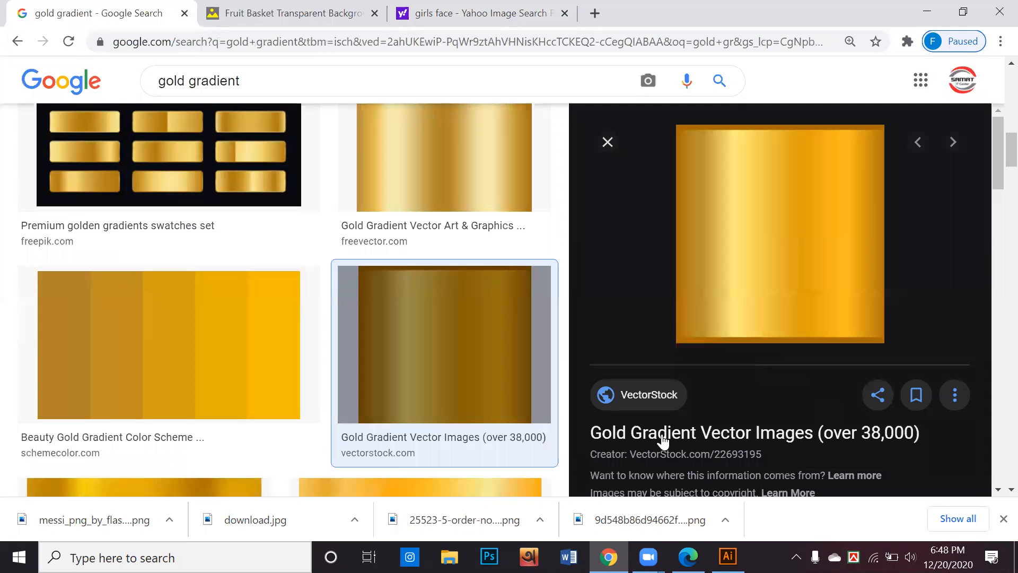
# Switch back to Illustrator and paste the copied gold gradient image into the document.
pyautogui.hotkey('alt', 'Tab')
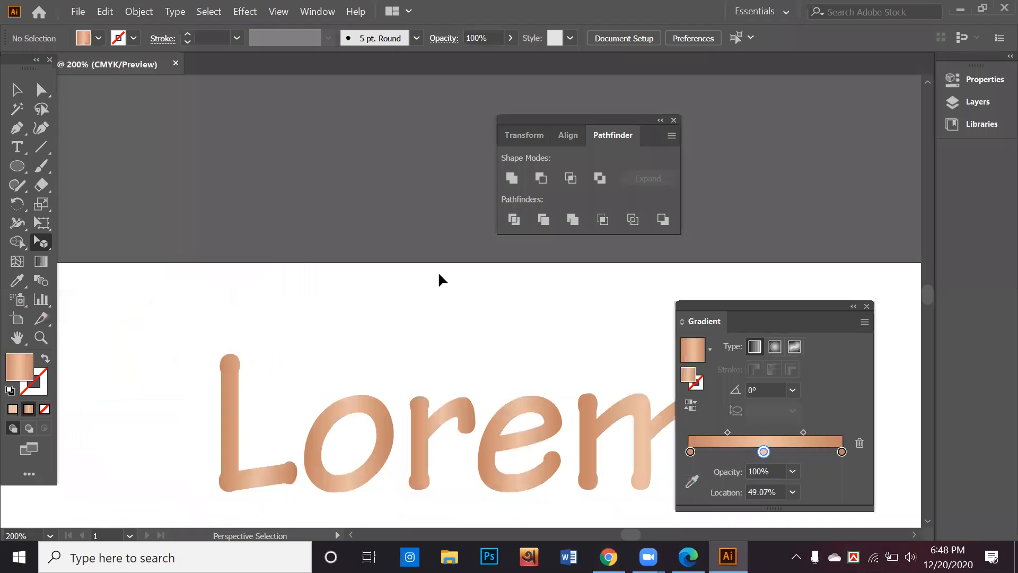
pyautogui.hotkey('ctrl', 'v')
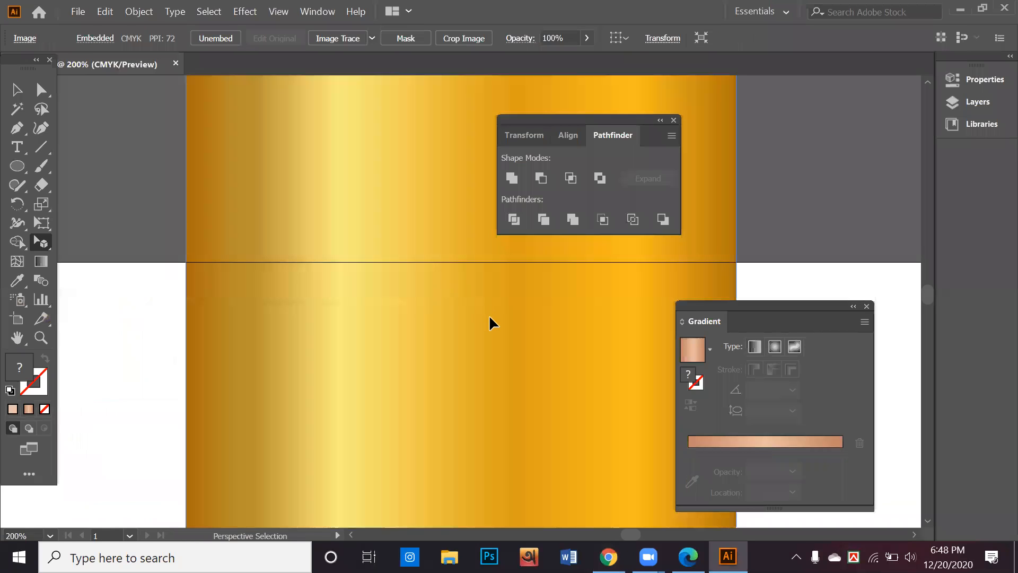
pyautogui.scroll(-1, 489, 318)
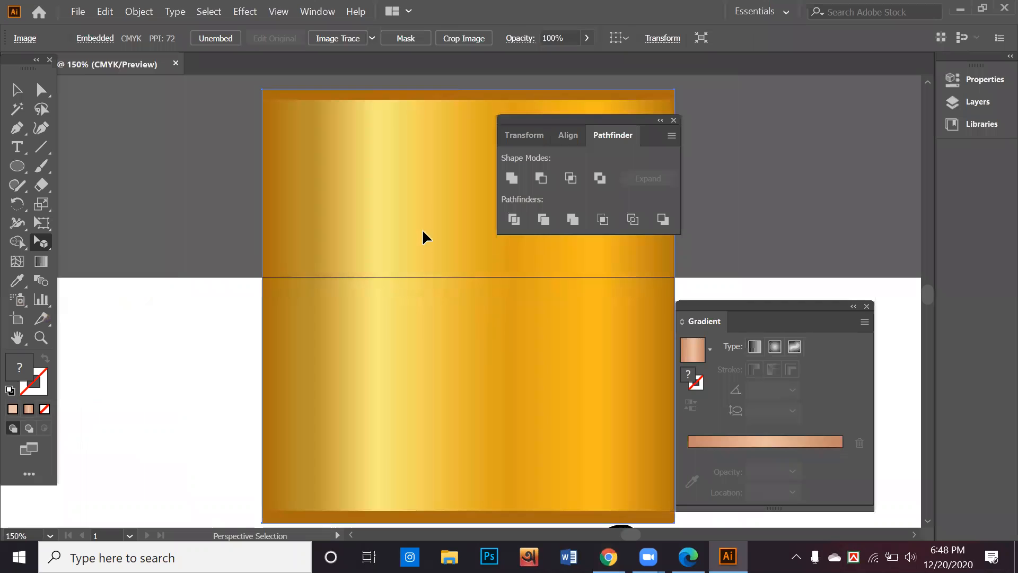
# Move the pasted gold gradient image off the artboard into the empty area above the large "Lorem" heading.
pyautogui.scroll(-1, 277, 329)
pyautogui.scroll(-1, 277, 329)
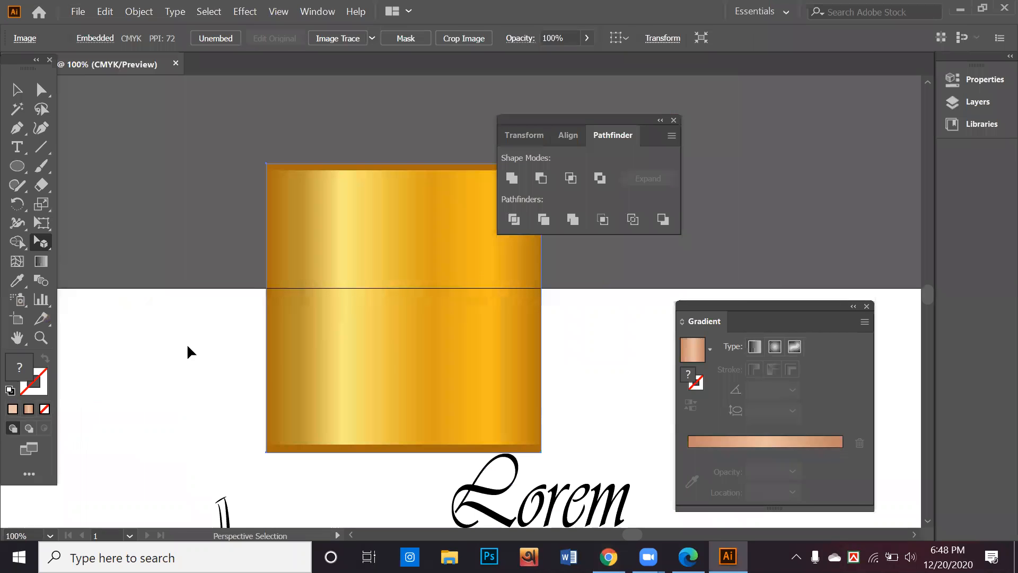
pyautogui.click(186, 343)
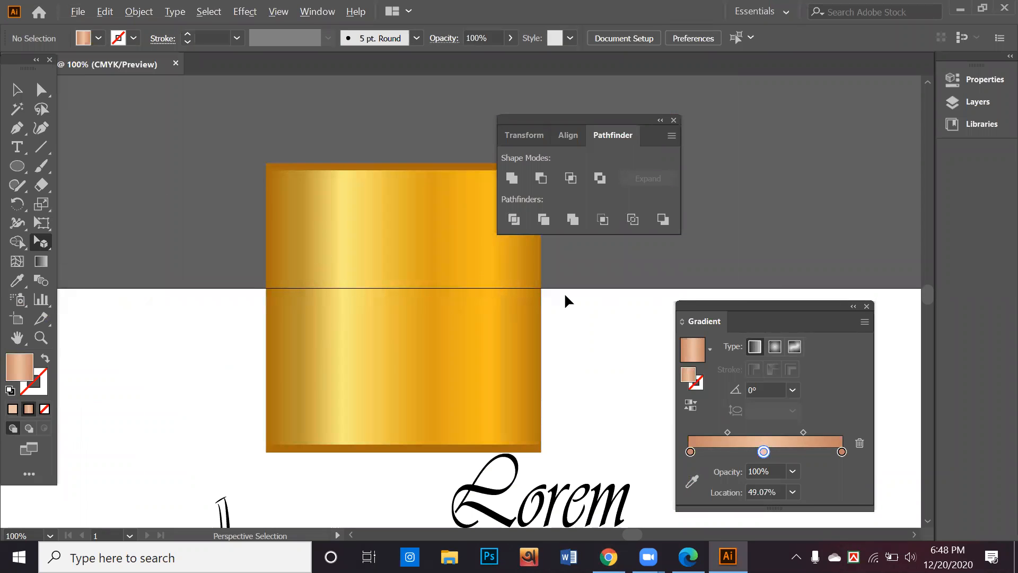
pyautogui.scroll(-1, 563, 292)
pyautogui.click(487, 329)
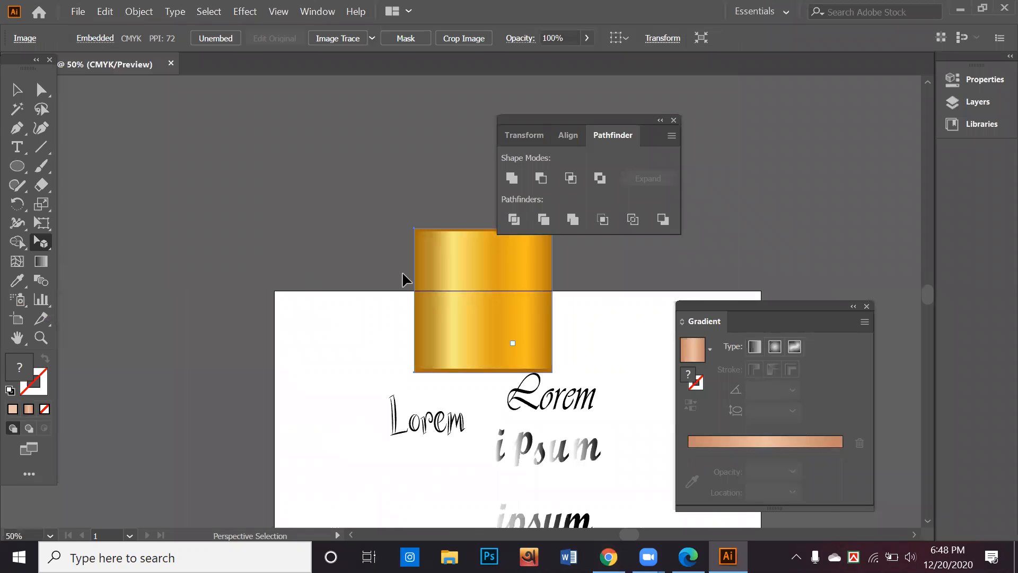
pyautogui.click(314, 217)
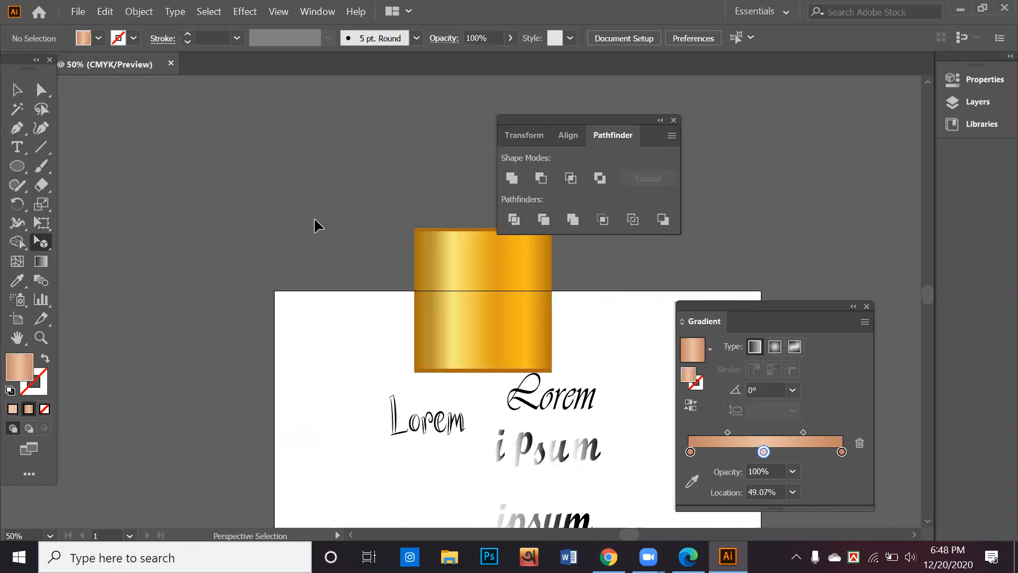
pyautogui.moveTo(490, 256); pyautogui.dragTo(484, 275)
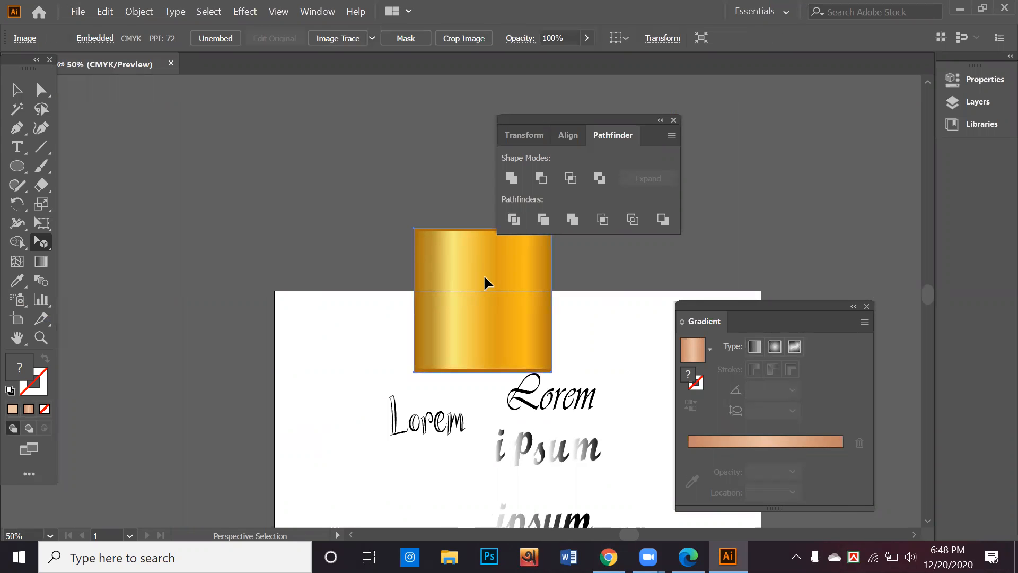
pyautogui.press('Left')
pyautogui.press('Left')
pyautogui.press('Left')
pyautogui.press('Left')
pyautogui.press('Left')
pyautogui.press('Left')
pyautogui.press('Left')
pyautogui.press('Left')
pyautogui.press('Left')
pyautogui.press('Left')
pyautogui.press('Left')
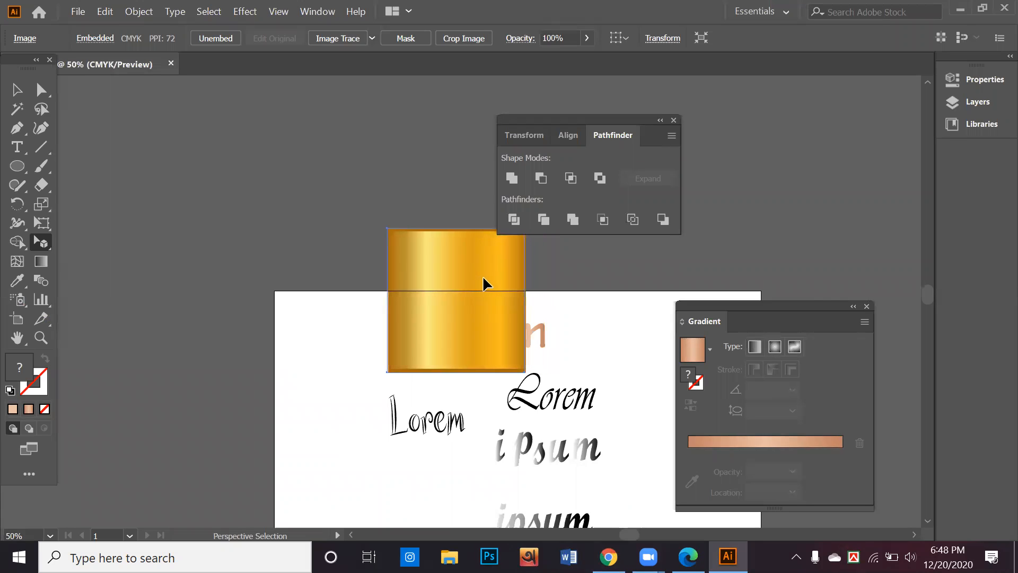
pyautogui.press('Left')
pyautogui.press('Left')
pyautogui.press('Left')
pyautogui.press('Left')
pyautogui.press('Left')
pyautogui.press('Left')
pyautogui.press('Left')
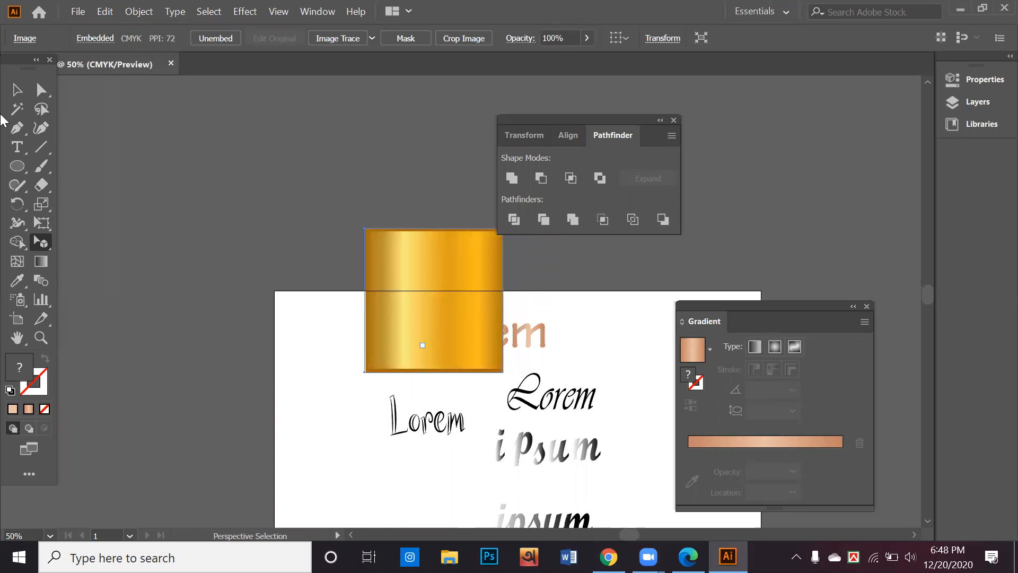
pyautogui.click(20, 94)
pyautogui.moveTo(423, 344); pyautogui.dragTo(443, 280)
pyautogui.scroll(1, 523, 273)
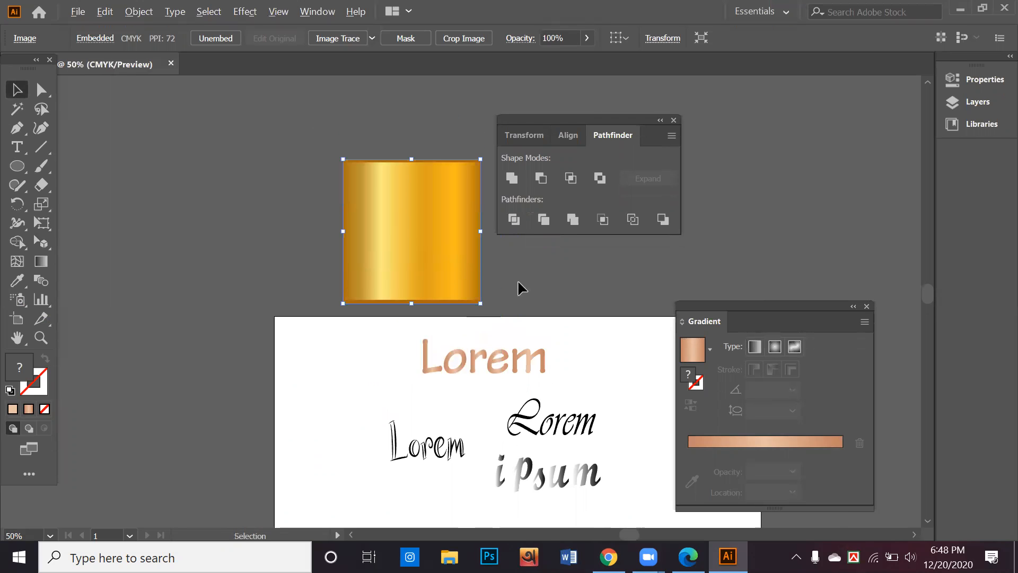
# Place a duplicate of the outlined peach-brown "Lorem" heading over the gold gradient image.
pyautogui.scroll(4, 510, 295)
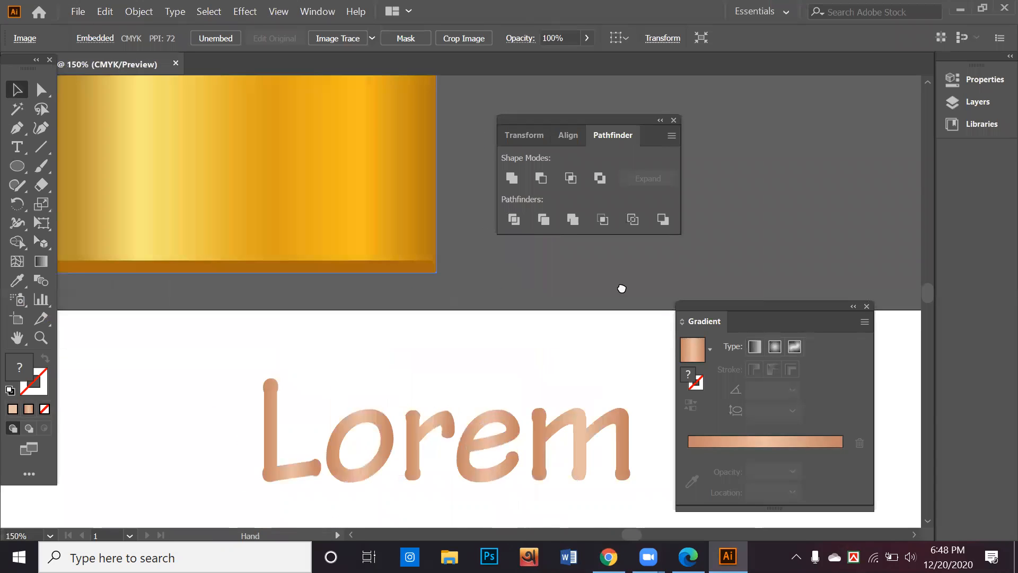
pyautogui.moveTo(573, 316); pyautogui.dragTo(572, 313)
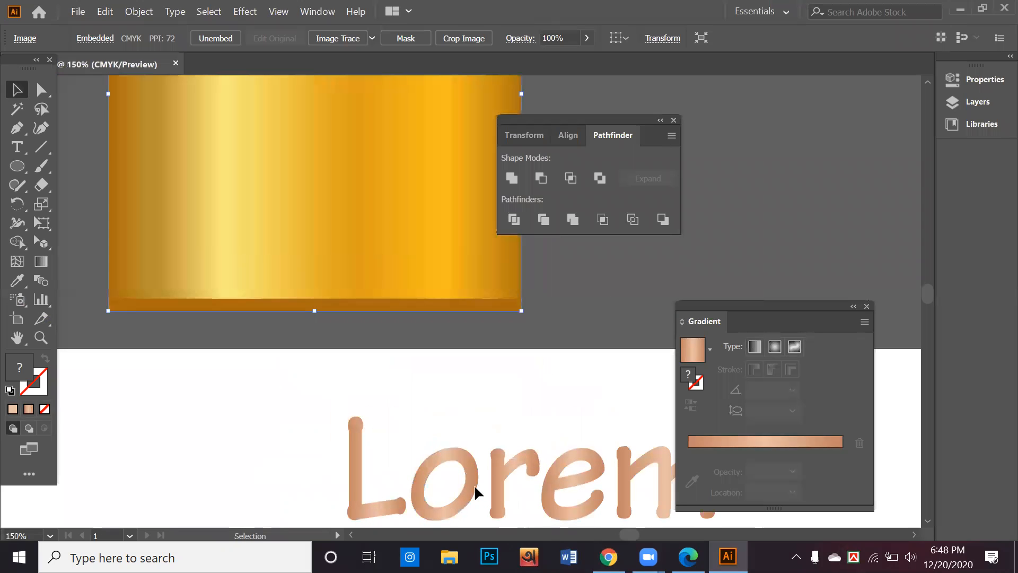
pyautogui.click(475, 486)
pyautogui.moveTo(476, 487); pyautogui.dragTo(247, 187)
# Send the gold gradient image to the back, behind the duplicated "Lorem" lettering.
pyautogui.click(540, 277)
pyautogui.rightClick(463, 250)
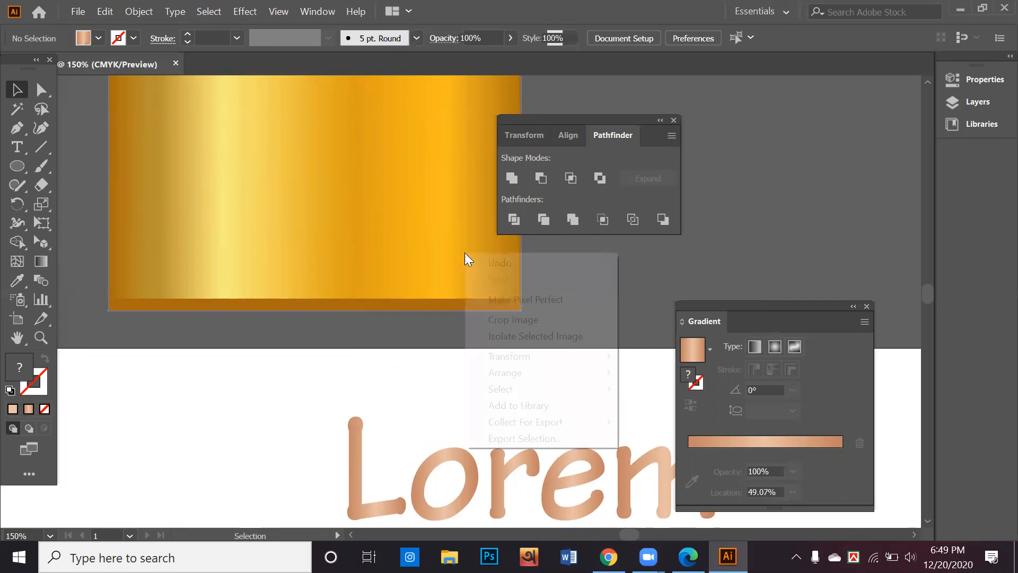
pyautogui.moveTo(513, 379)
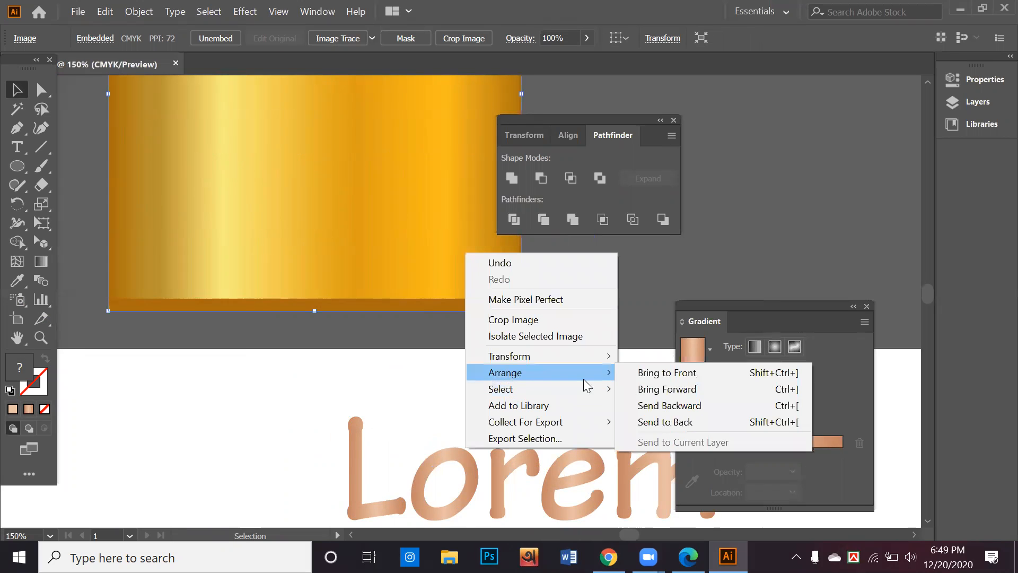
pyautogui.click(684, 422)
# Try a clipping mask with the duplicated "Lorem" group and the gold image, and undo it.
pyautogui.moveTo(584, 317); pyautogui.dragTo(366, 190)
pyautogui.rightClick(366, 190)
pyautogui.click(416, 319)
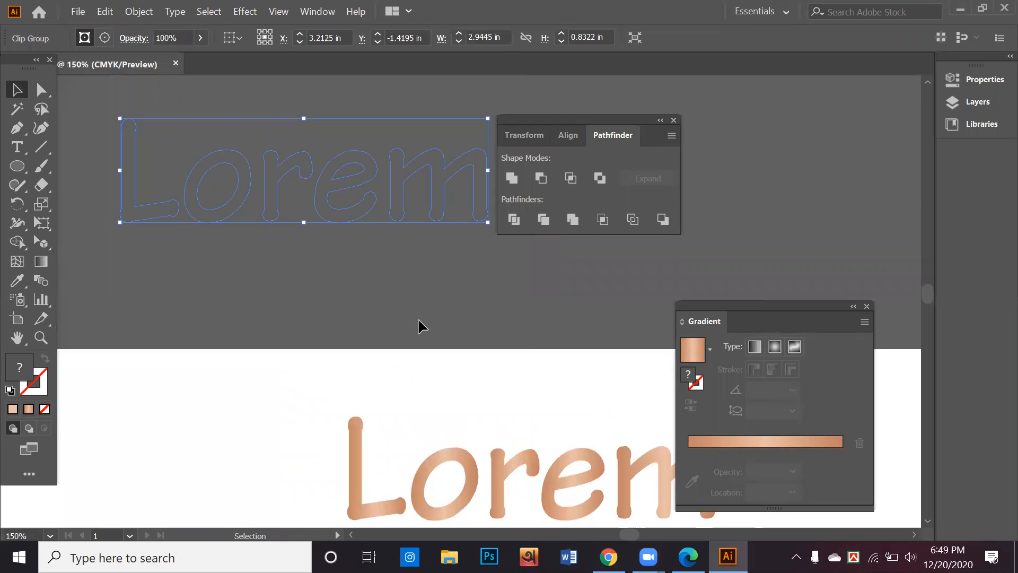
pyautogui.hotkey('ctrl', 'z')
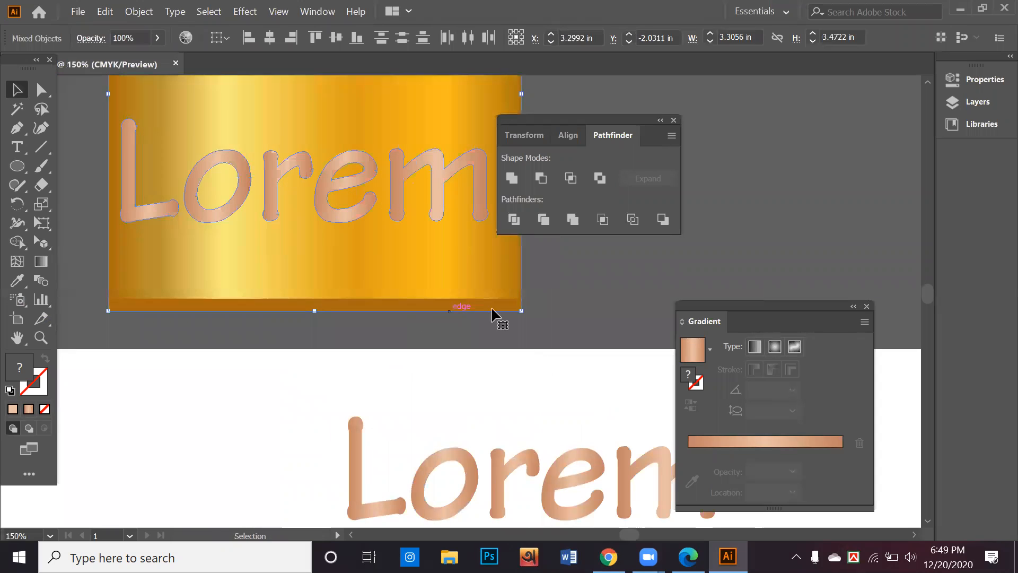
# Try sending the duplicated "Lorem" group to the back and clipping it with the gold image, and undo the reordering.
pyautogui.moveTo(471, 177); pyautogui.dragTo(478, 183)
pyautogui.rightClick(480, 189)
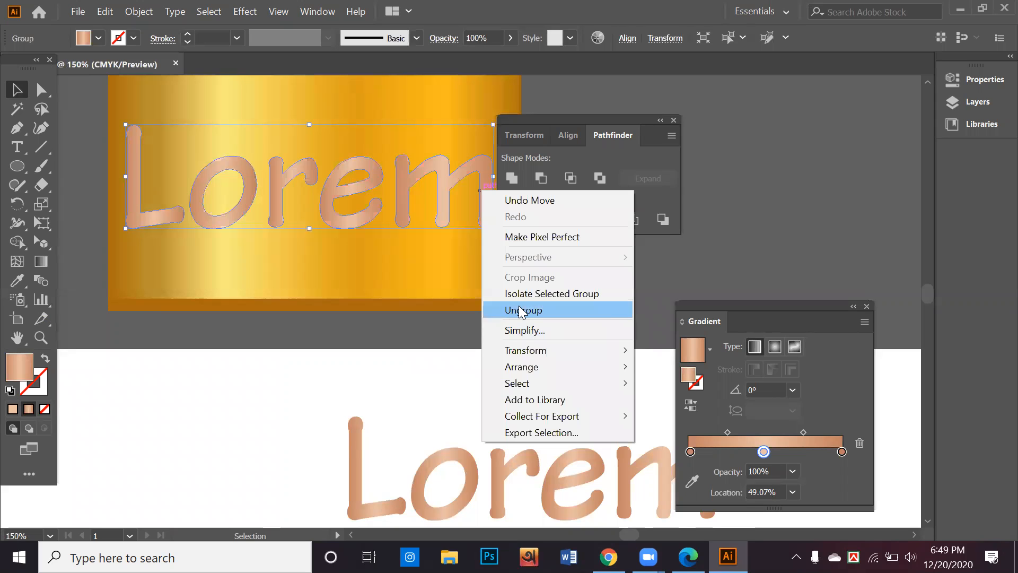
pyautogui.moveTo(530, 369)
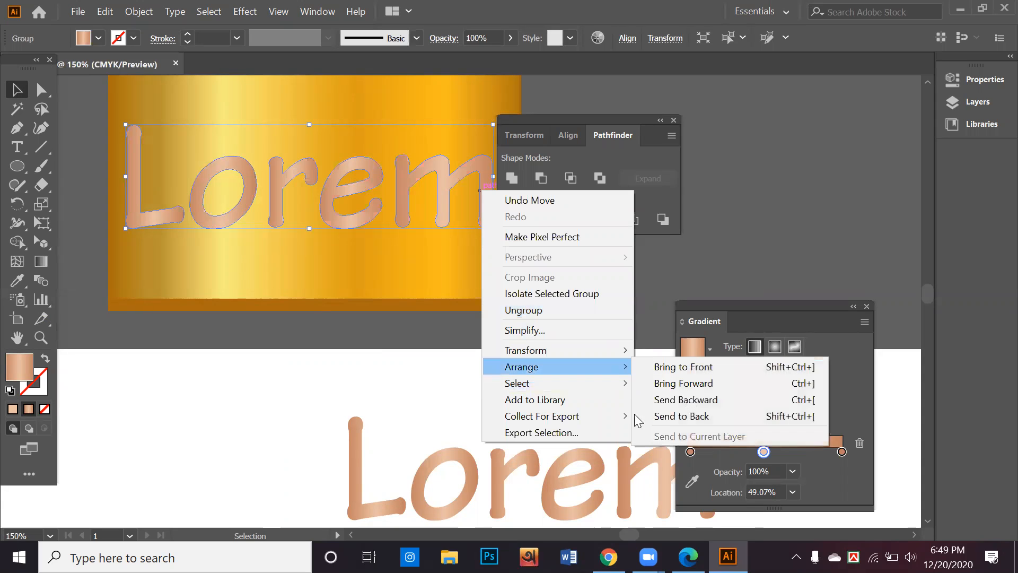
pyautogui.click(681, 416)
pyautogui.keyDown('shift'); pyautogui.click(366, 185); pyautogui.keyUp('shift')
pyautogui.rightClick(368, 185)
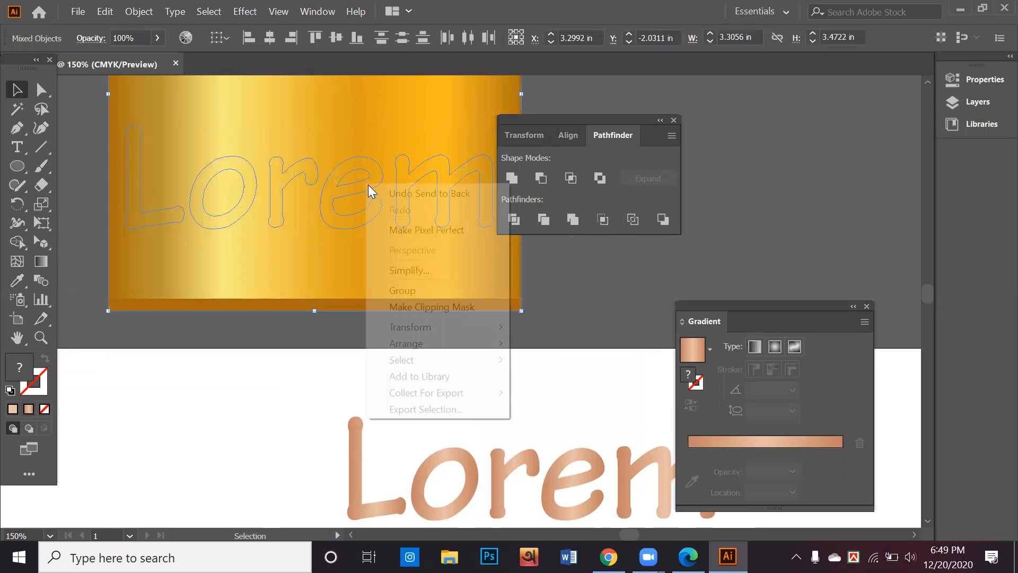
pyautogui.click(431, 305)
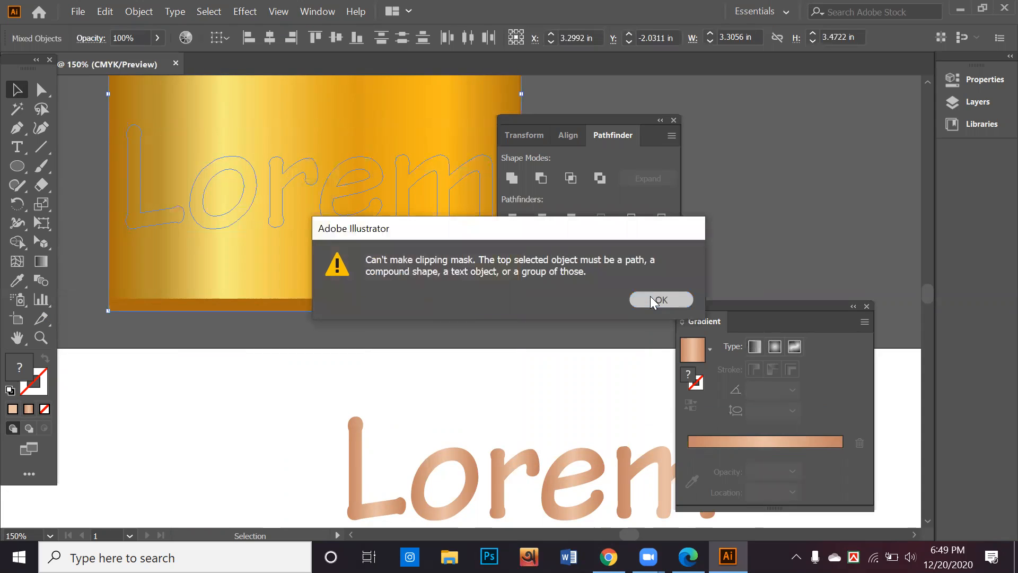
pyautogui.click(659, 300)
pyautogui.hotkey('ctrl', 'z')
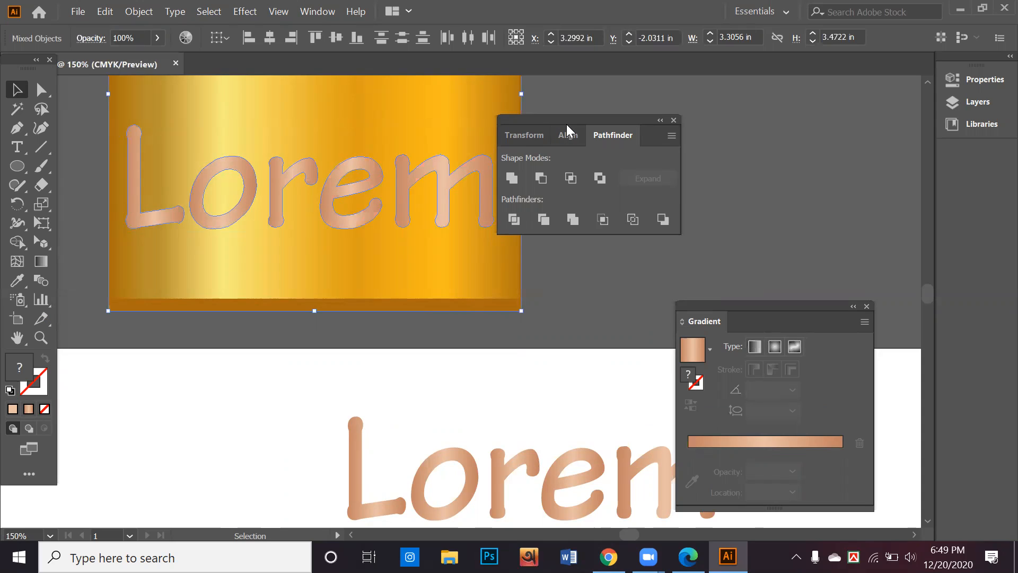
# Move the Pathfinder panel clear of the gold image and select only the "Lorem" group on it.
pyautogui.moveTo(583, 120); pyautogui.dragTo(768, 117)
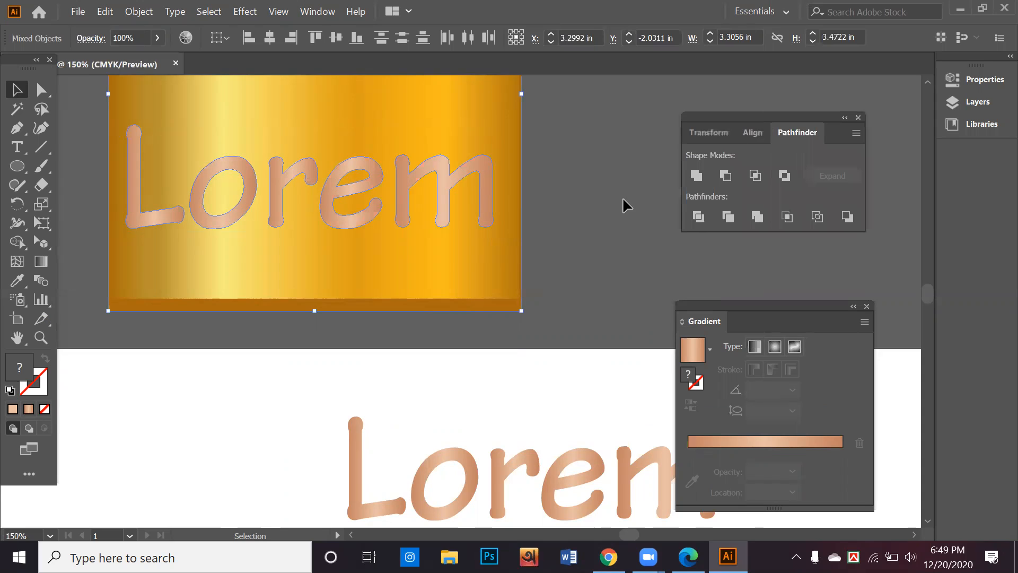
pyautogui.click(623, 196)
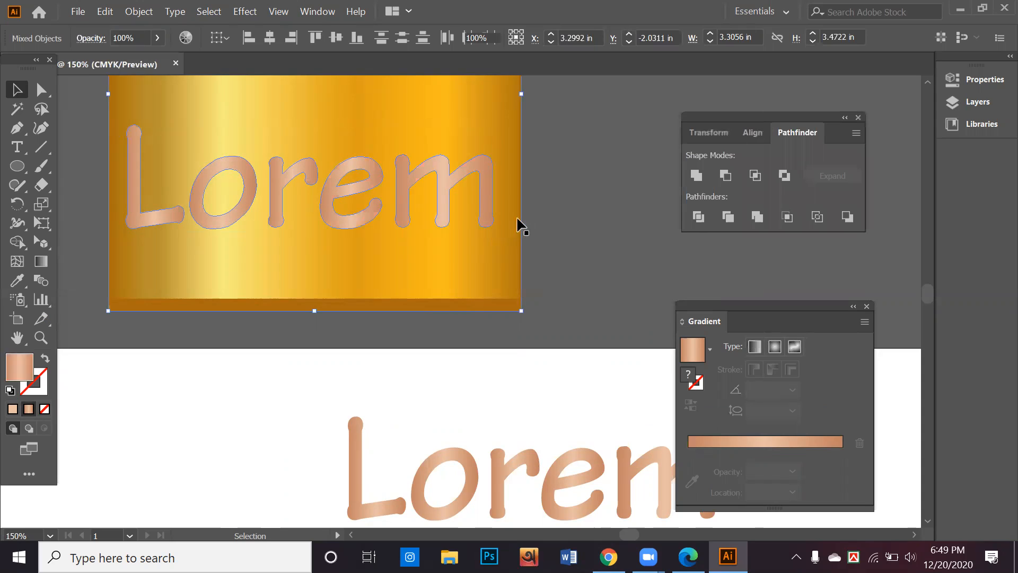
pyautogui.click(486, 211)
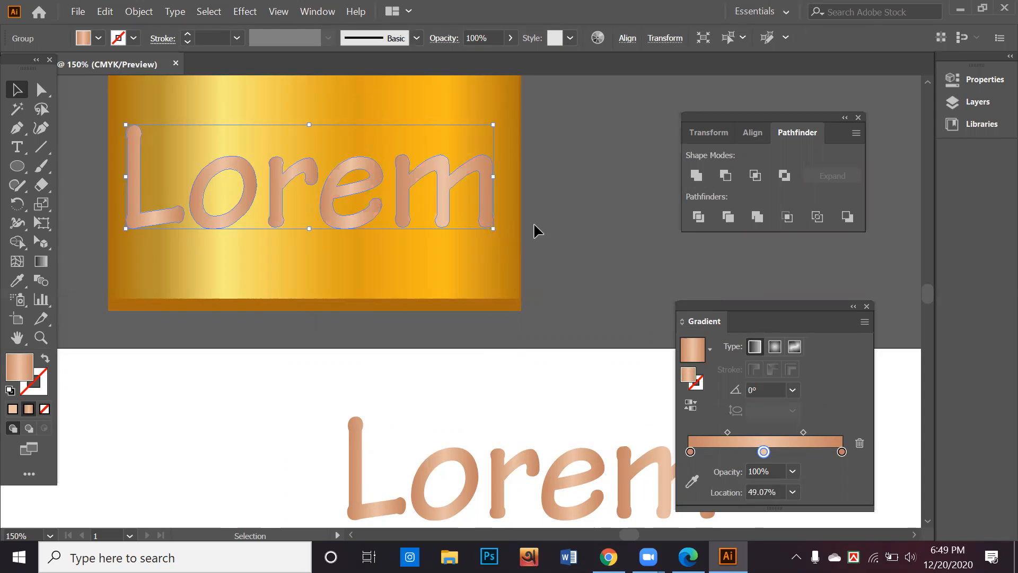
# Try the clipping mask again with the whole "Lorem" group over the gold image, and undo it.
pyautogui.rightClick(432, 174)
pyautogui.click(482, 300)
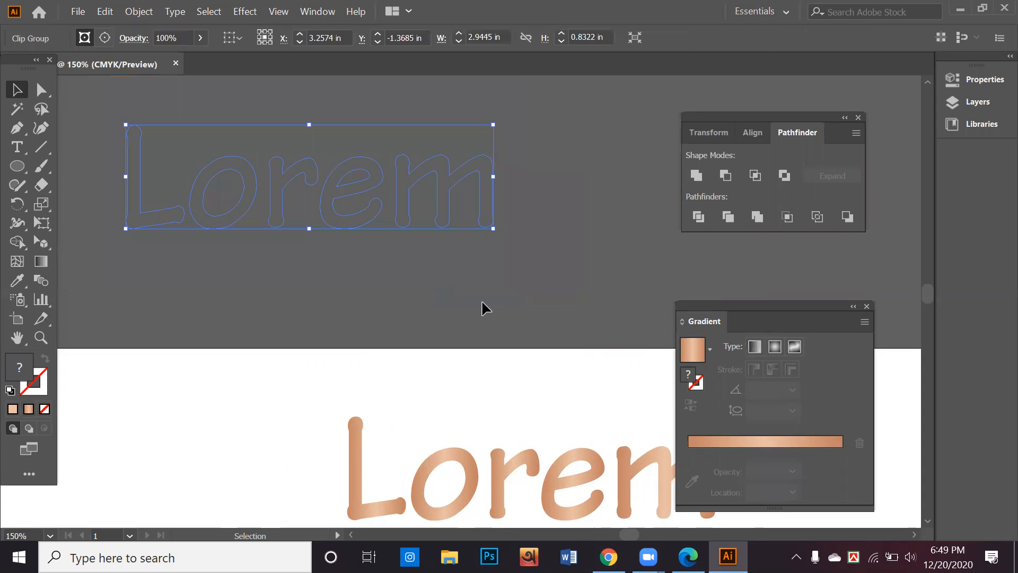
pyautogui.press('ctrl')
pyautogui.press('ctrl')
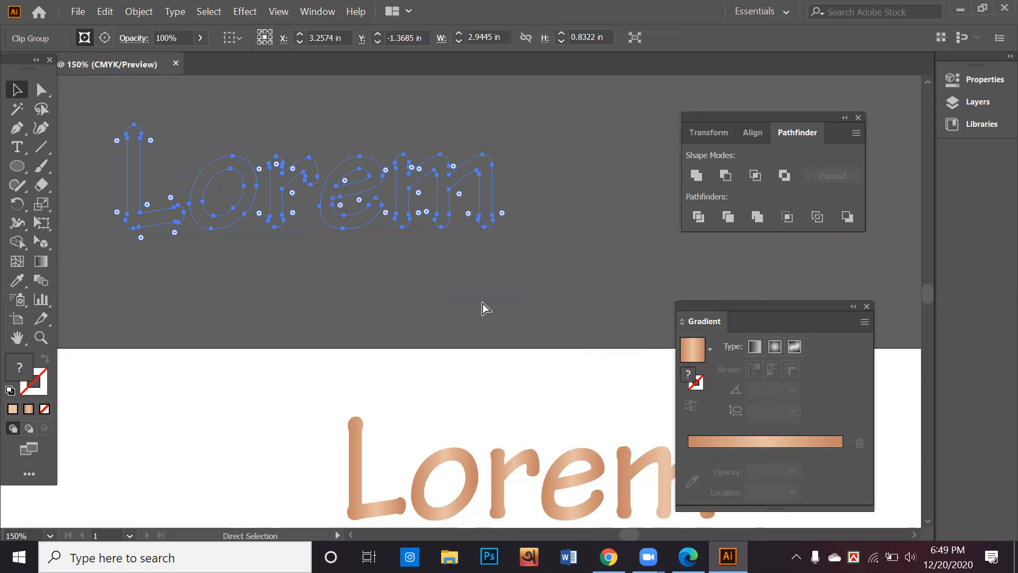
pyautogui.hotkey('ctrl', 'z')
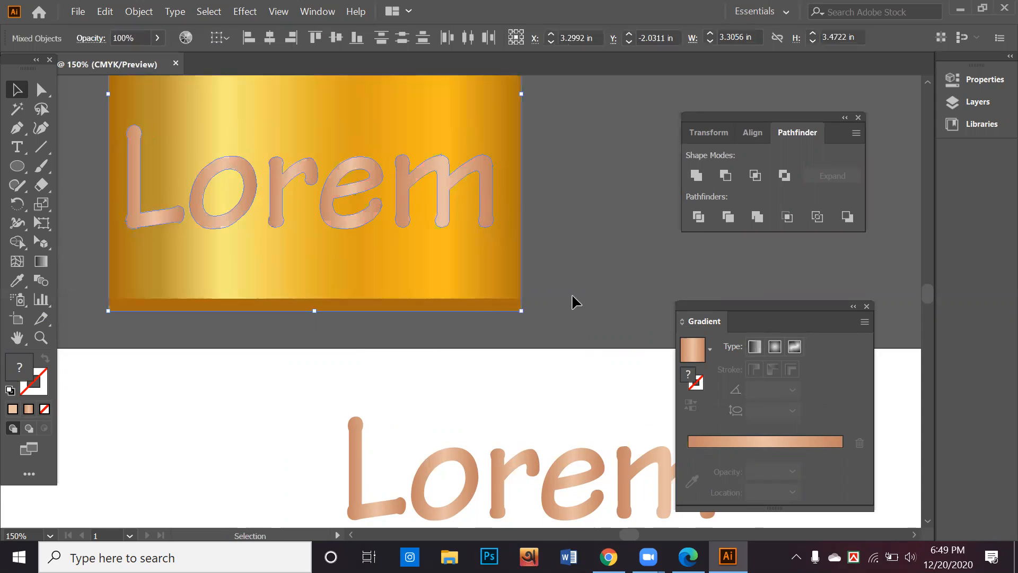
# Ungroup the "Lorem" lettering on the gold image into separate letters.
pyautogui.click(485, 211)
pyautogui.rightClick(487, 214)
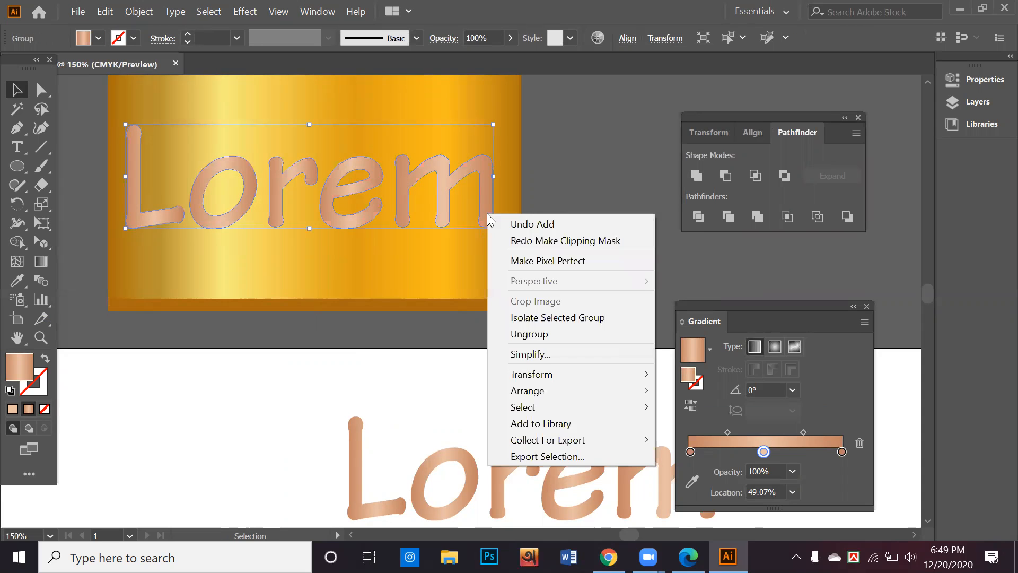
pyautogui.click(547, 334)
pyautogui.hotkey('ctrl', 'shift', 'a')
pyautogui.click(178, 213)
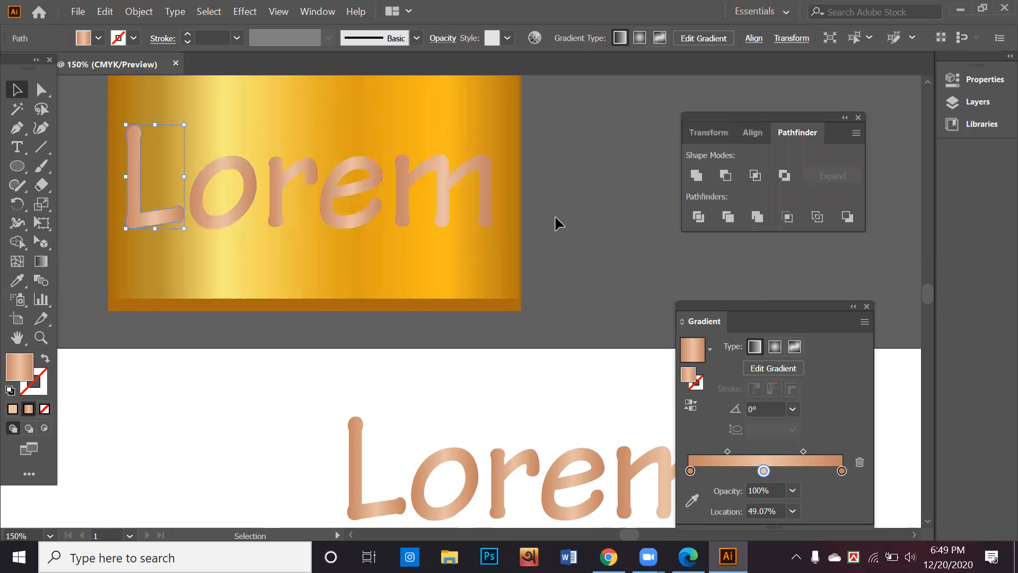
pyautogui.hotkey('ctrl', 'shift', 'a')
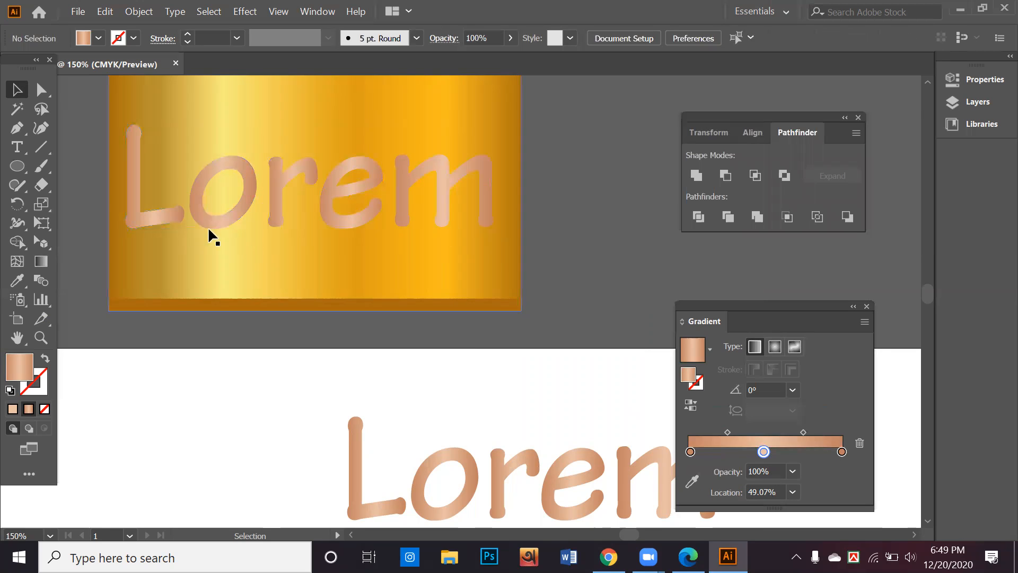
# Try clipping the gold image with the single letter "L", and undo both the mask and the ungrouping.
pyautogui.hotkey('ctrl', 'a')
pyautogui.rightClick(149, 208)
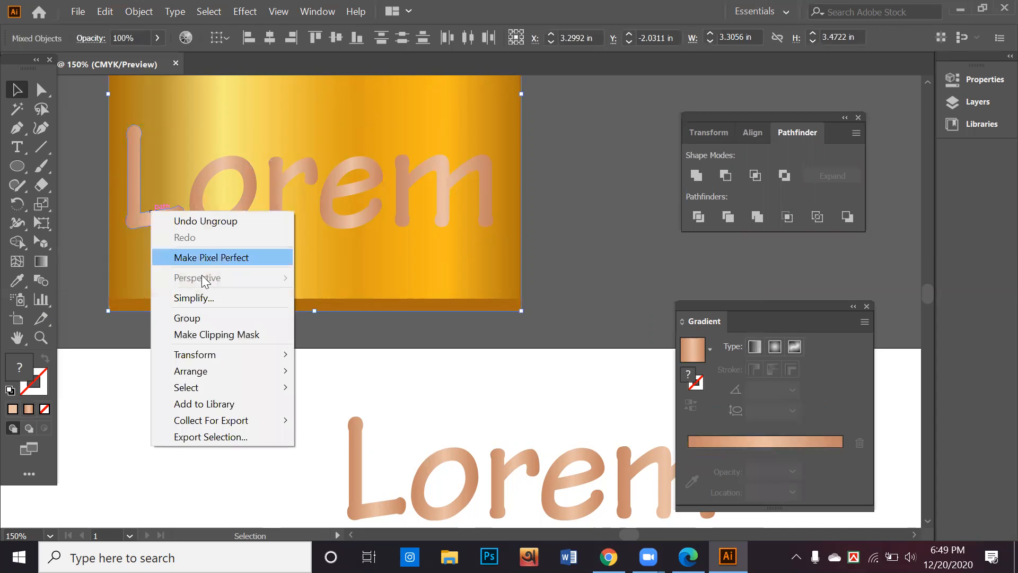
pyautogui.click(222, 334)
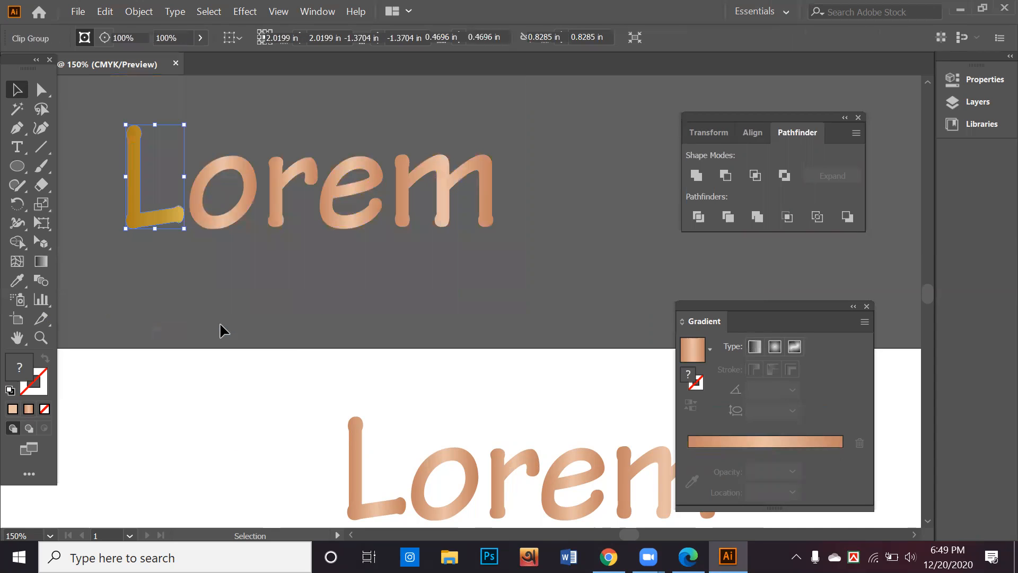
pyautogui.click(171, 187)
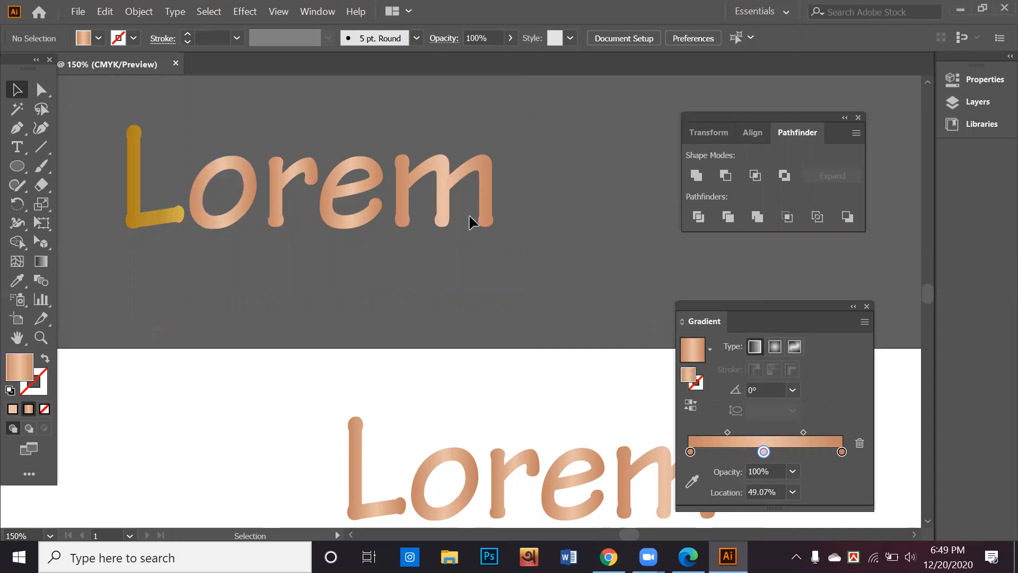
pyautogui.hotkey('ctrl', 'z')
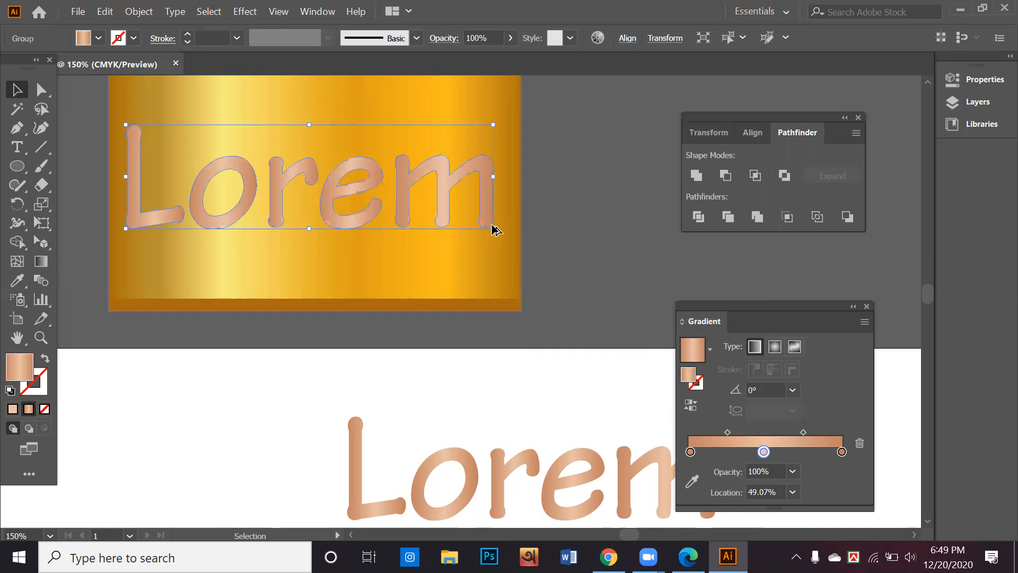
# Set the gold image and the duplicated "Lorem" side by side above the artboard, and ungroup the lettering.
pyautogui.scroll(-1, 492, 229)
pyautogui.moveTo(396, 214); pyautogui.dragTo(575, 215)
pyautogui.moveTo(309, 212); pyautogui.dragTo(217, 224)
pyautogui.rightClick(257, 218)
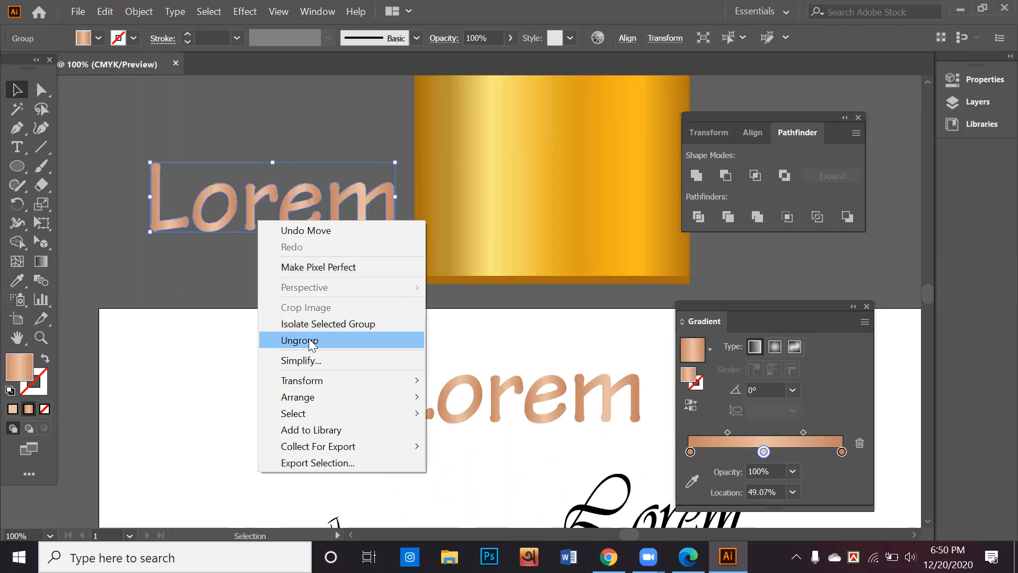
pyautogui.click(308, 339)
pyautogui.click(291, 256)
# Move the separate "Lorem" letters horizontally closer until each overlaps its neighbour, and select all five letters.
pyautogui.click(209, 223)
pyautogui.moveTo(205, 222); pyautogui.dragTo(227, 214)
pyautogui.scroll(1, 228, 220)
pyautogui.moveTo(306, 198); pyautogui.dragTo(263, 194)
pyautogui.moveTo(391, 187); pyautogui.dragTo(335, 192)
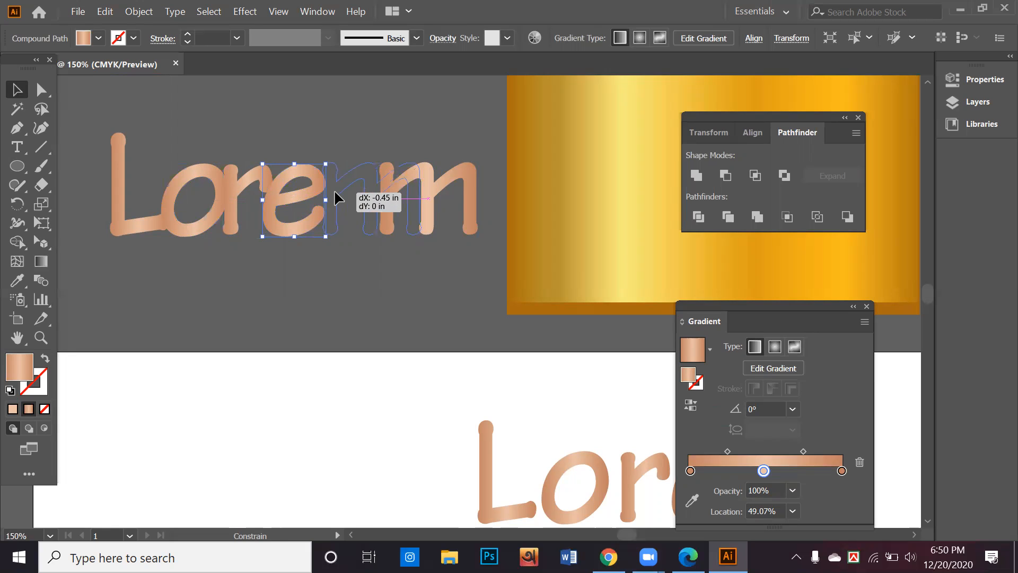
pyautogui.moveTo(335, 198); pyautogui.dragTo(335, 198)
pyautogui.click(448, 243)
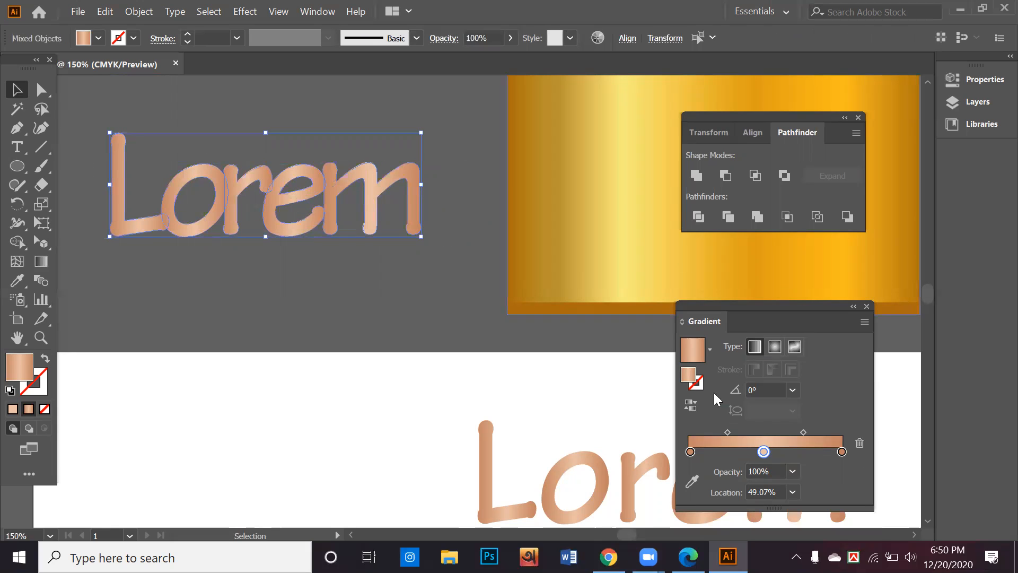
# Unite the five overlapping "Lorem" letters into a single shape with Pathfinder, and deselect it.
pyautogui.click(696, 177)
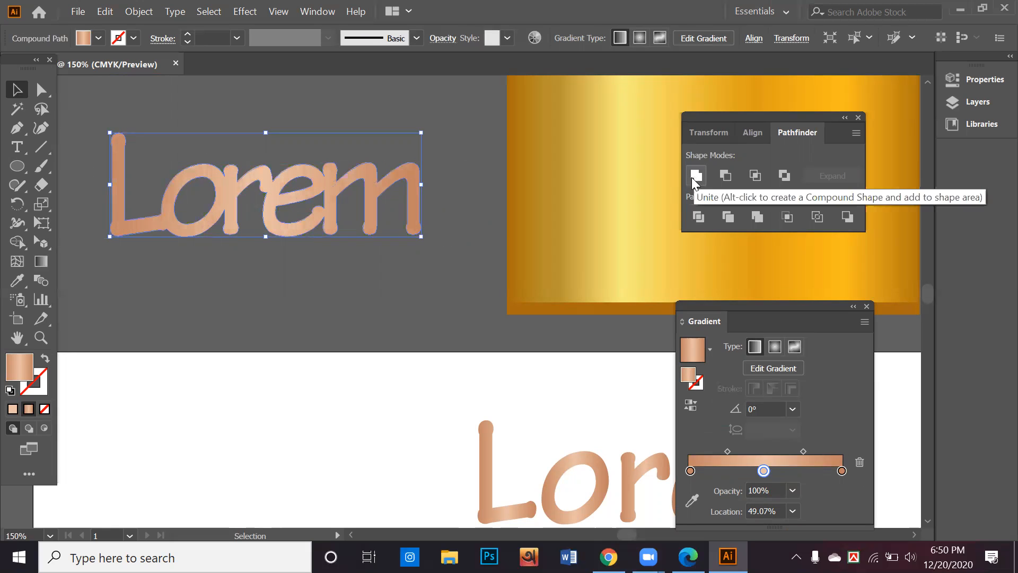
pyautogui.click(394, 309)
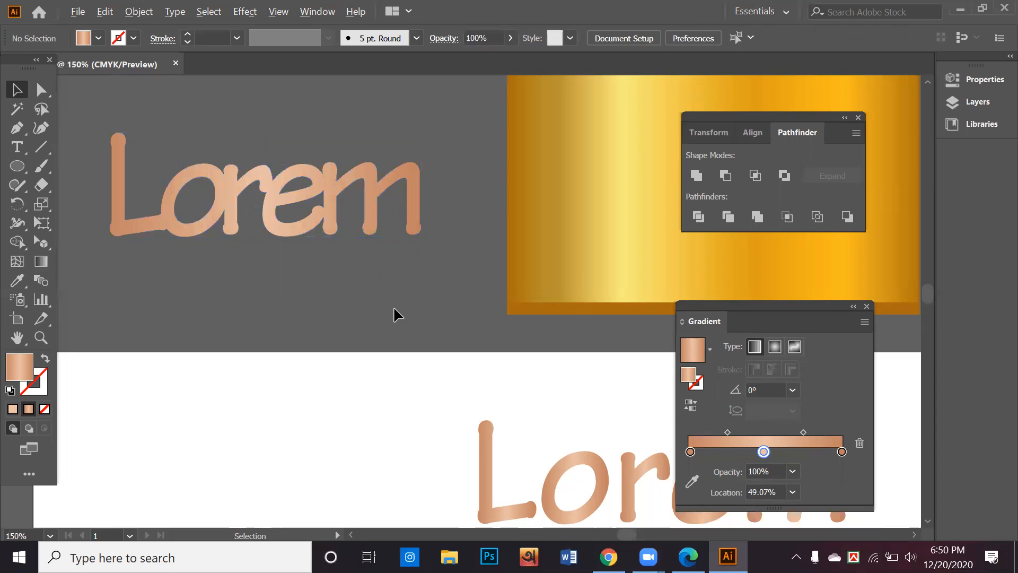
# Place the united "Lorem" lettering over the gold image, try clipping the image with it, and undo the clipping mask.
pyautogui.scroll(-1, 393, 307)
pyautogui.moveTo(391, 279); pyautogui.dragTo(558, 263)
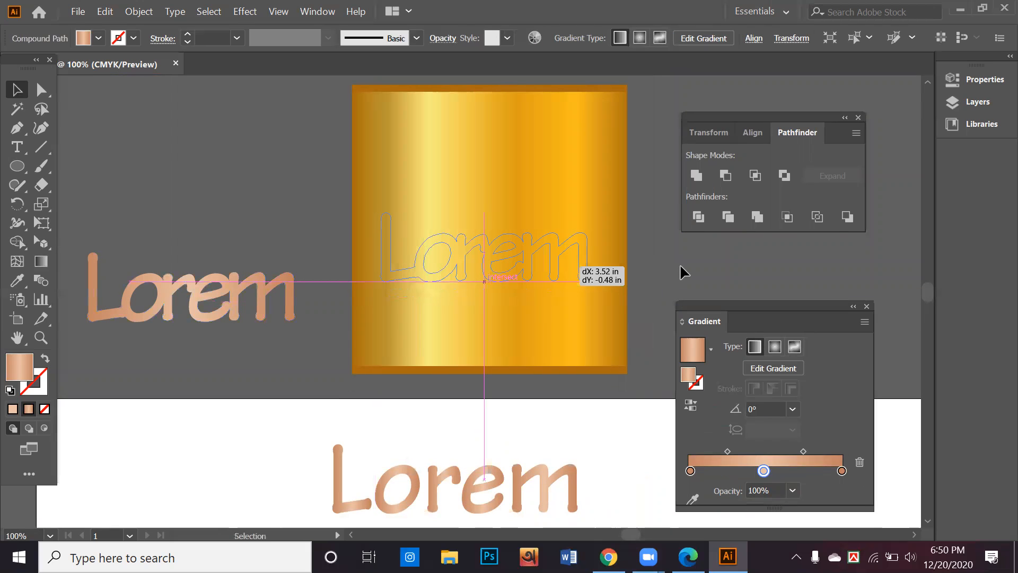
pyautogui.keyDown('shift'); pyautogui.click(481, 240); pyautogui.keyUp('shift')
pyautogui.rightClick(496, 243)
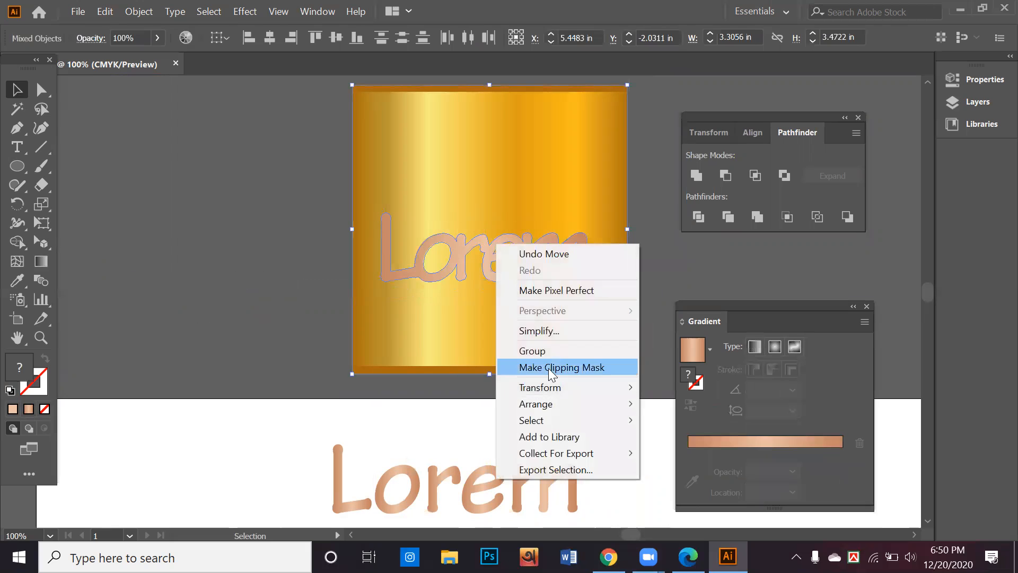
pyautogui.click(549, 367)
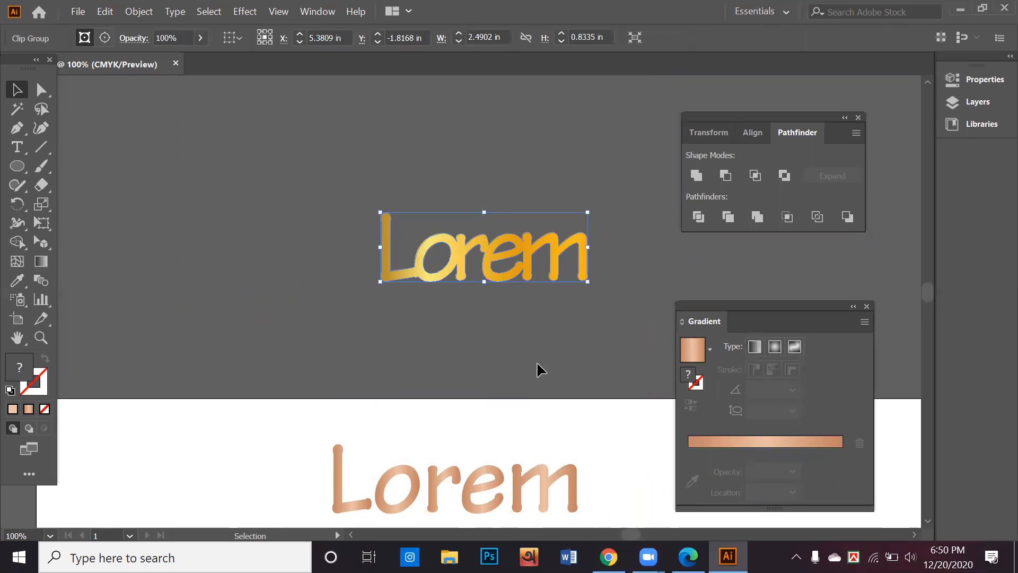
pyautogui.hotkey('ctrl', 'z')
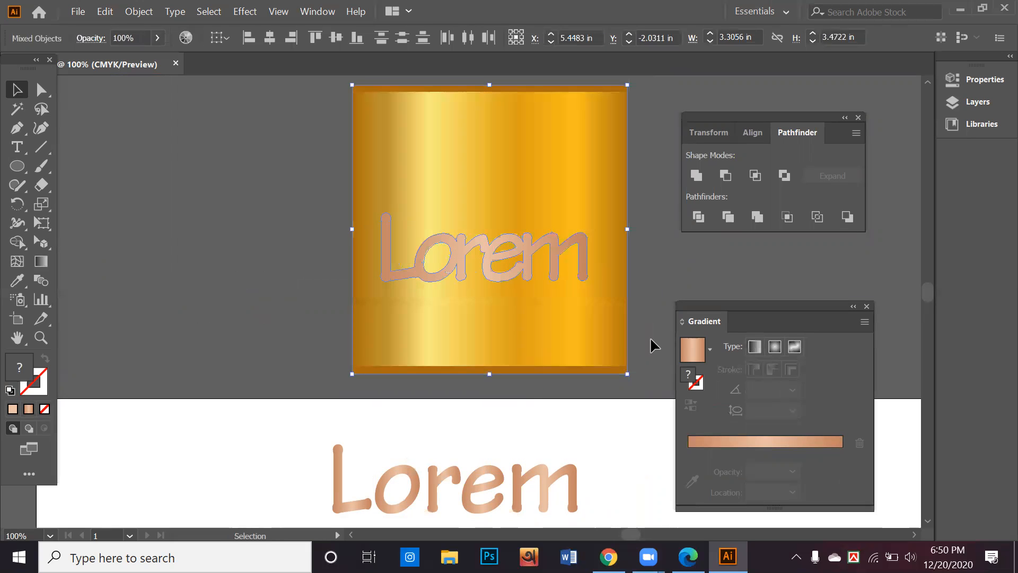
# Move the gold image and the united lettering apart, and recolour the lettering's first gradient stop with brown sampled from the image's edge.
pyautogui.moveTo(549, 330); pyautogui.dragTo(334, 311)
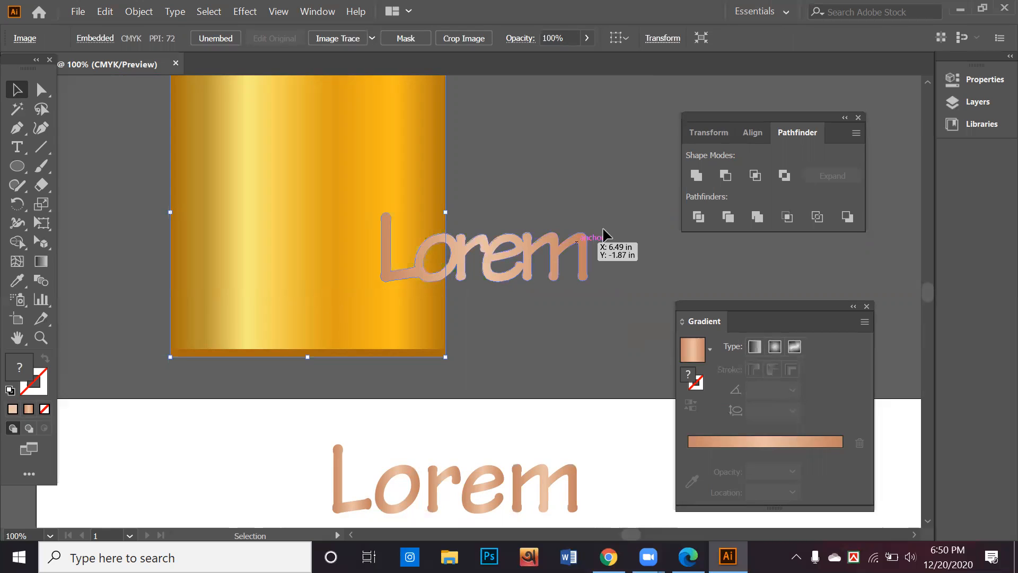
pyautogui.moveTo(500, 246); pyautogui.dragTo(633, 231)
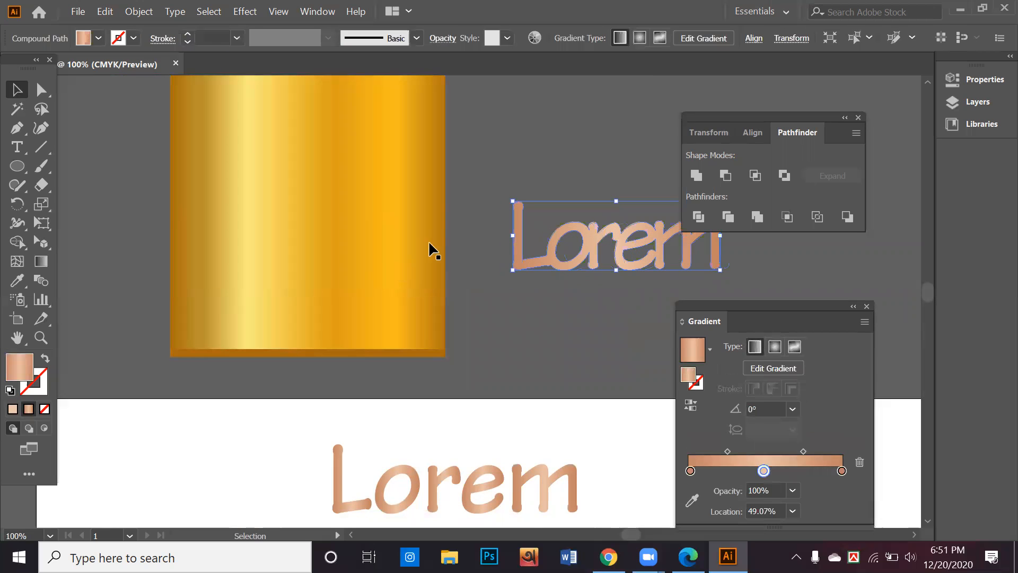
pyautogui.click(691, 470)
pyautogui.click(697, 495)
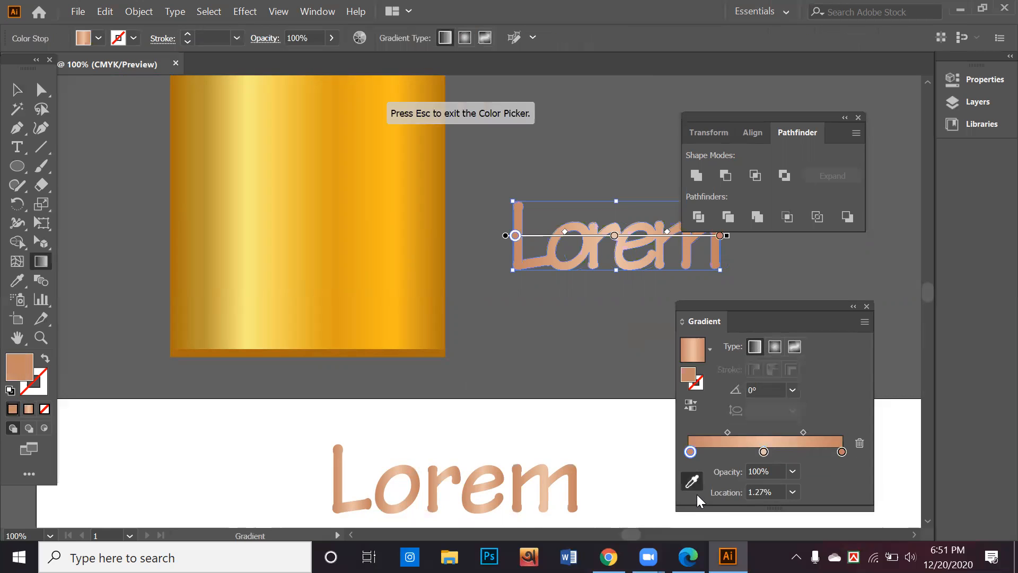
pyautogui.click(180, 235)
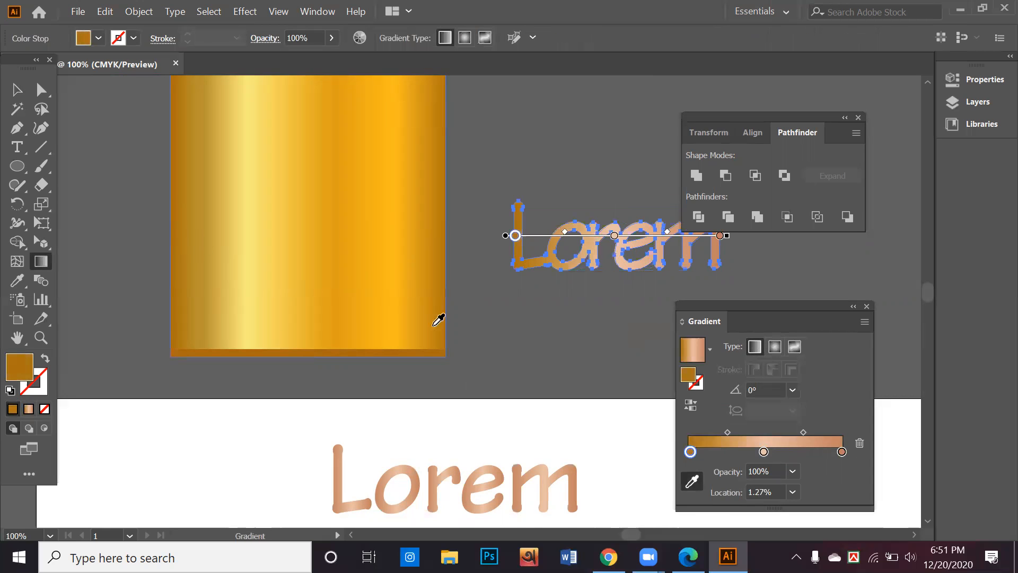
# Add gradient stops at about 20% and 32% in sampled gold tones, and recolour the 49.07% stop with the image's light yellow.
pyautogui.click(719, 451)
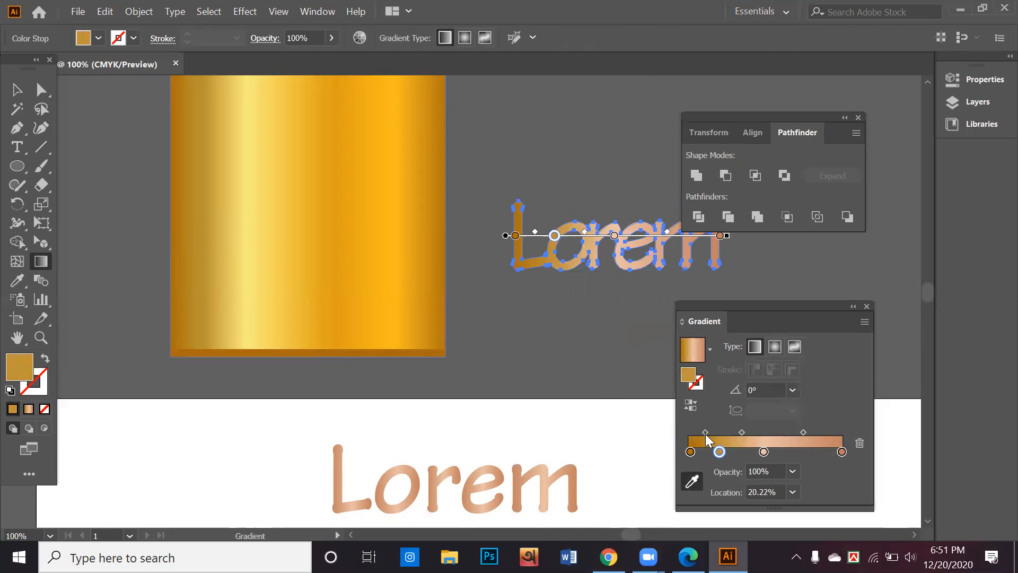
pyautogui.click(739, 452)
pyautogui.click(230, 223)
pyautogui.click(764, 452)
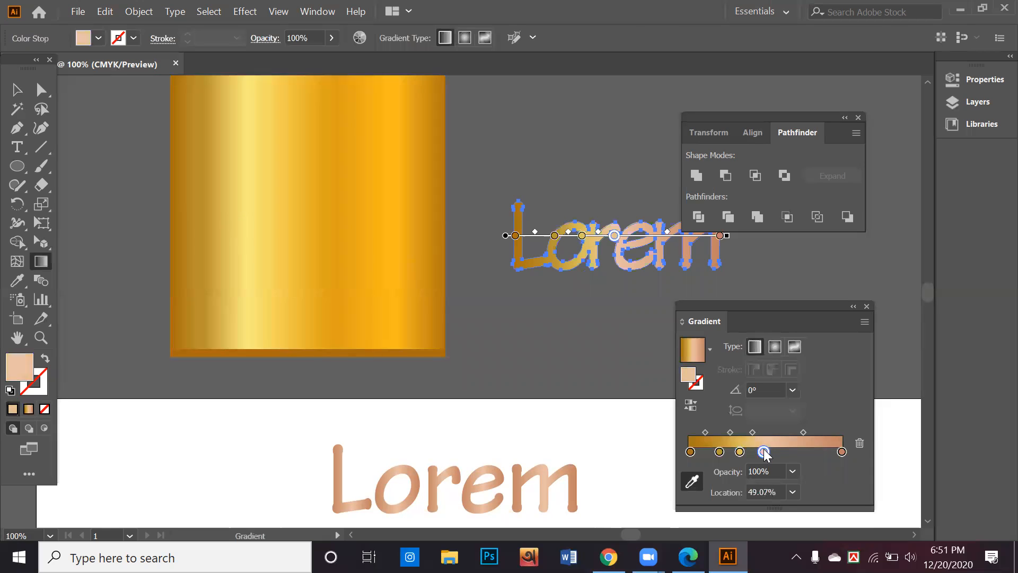
pyautogui.click(246, 232)
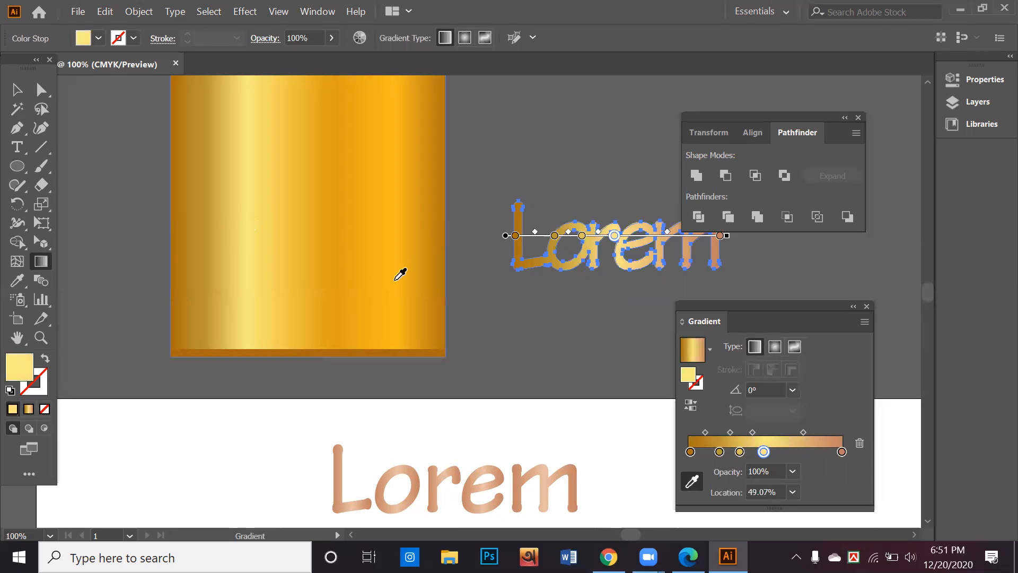
# Add another gradient stop after the light yellow one, place it at 71.66%, and sample the image's deeper orange gold for it.
pyautogui.click(775, 451)
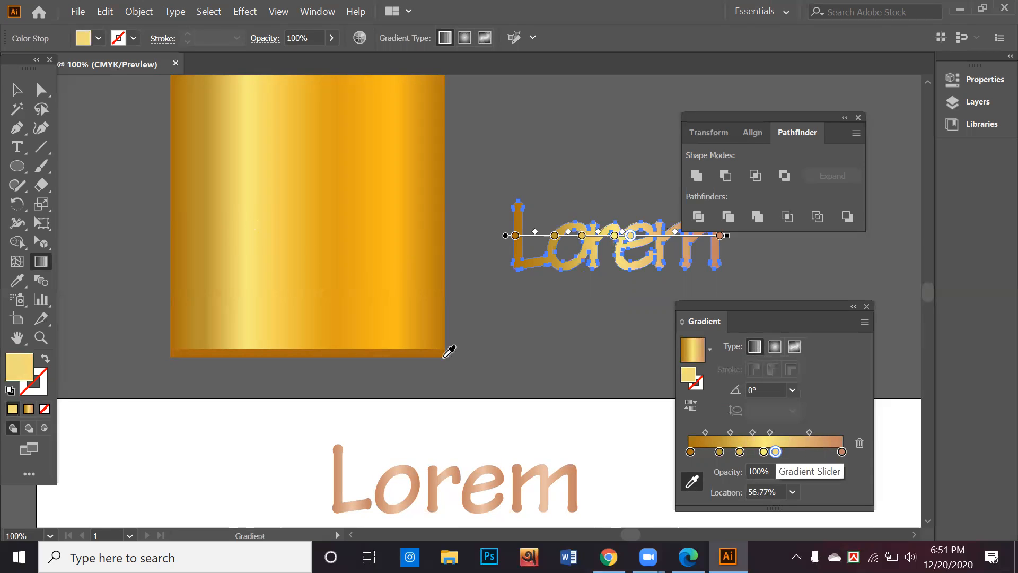
pyautogui.click(295, 245)
pyautogui.moveTo(775, 452); pyautogui.dragTo(798, 451)
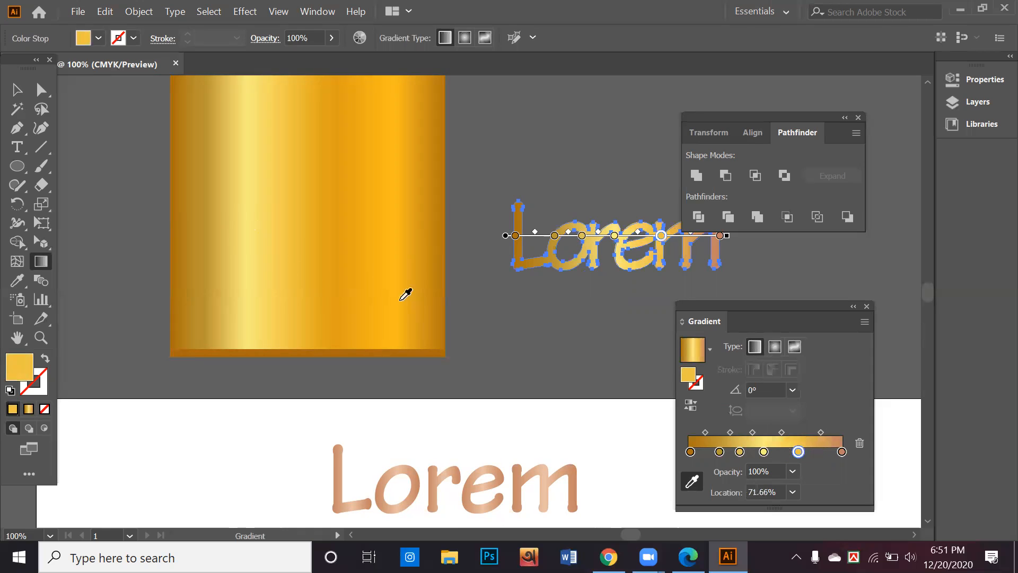
pyautogui.click(335, 256)
# Add orange gold stops at 85.53% and 92.3%, and recolour the end stop with the image's bright amber.
pyautogui.click(820, 455)
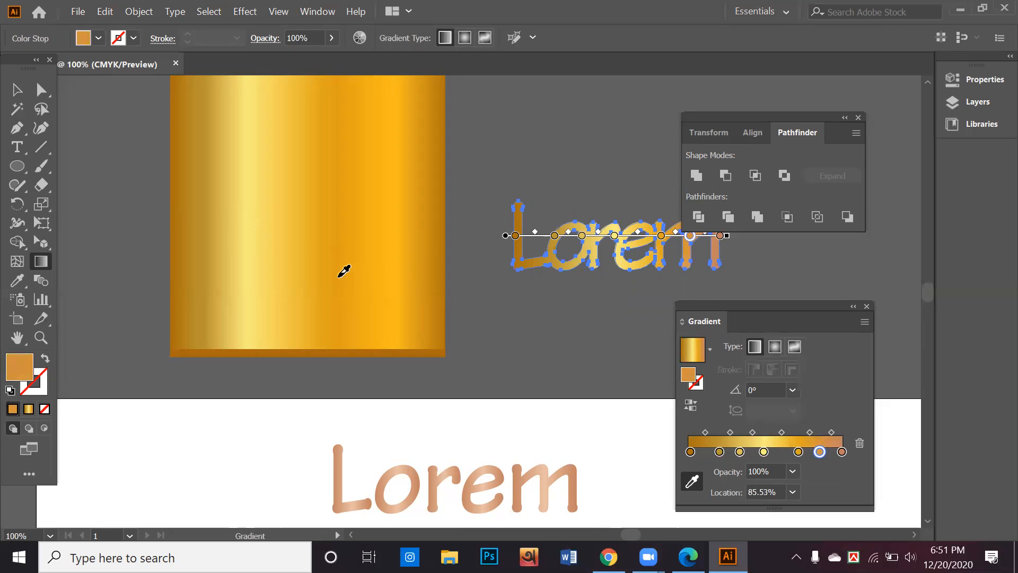
pyautogui.click(831, 454)
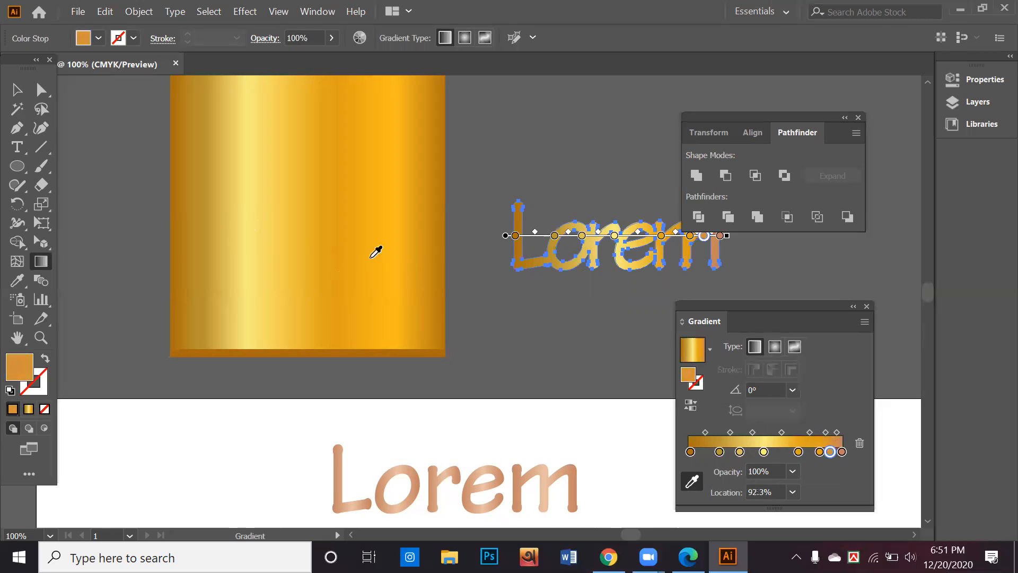
pyautogui.click(364, 241)
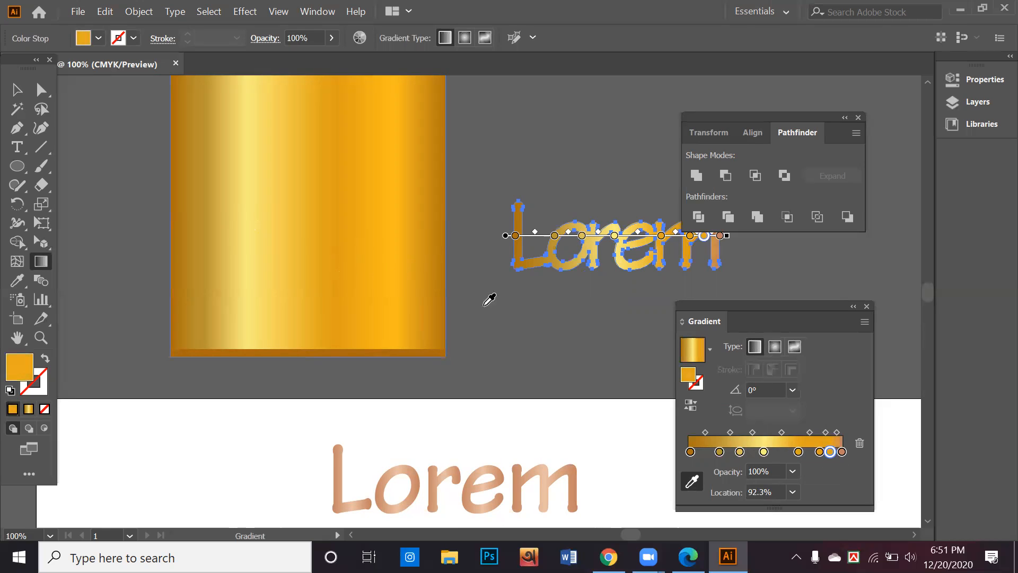
pyautogui.click(841, 452)
pyautogui.click(393, 237)
pyautogui.click(393, 237)
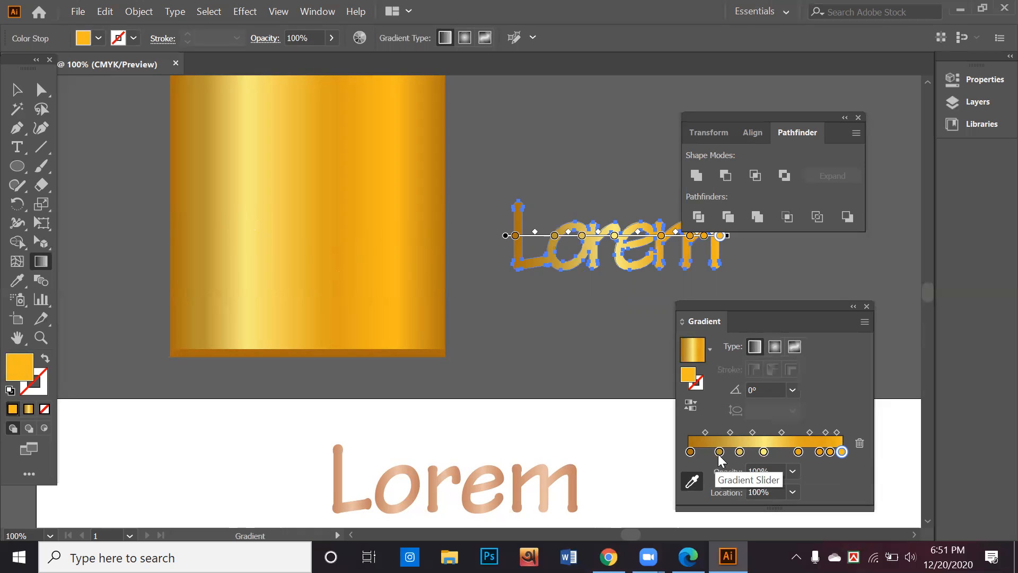
# Move the second gradient stop closer to the start, and recolour the 1.27% stop with a lighter golden brown from the image.
pyautogui.moveTo(719, 451); pyautogui.dragTo(707, 452)
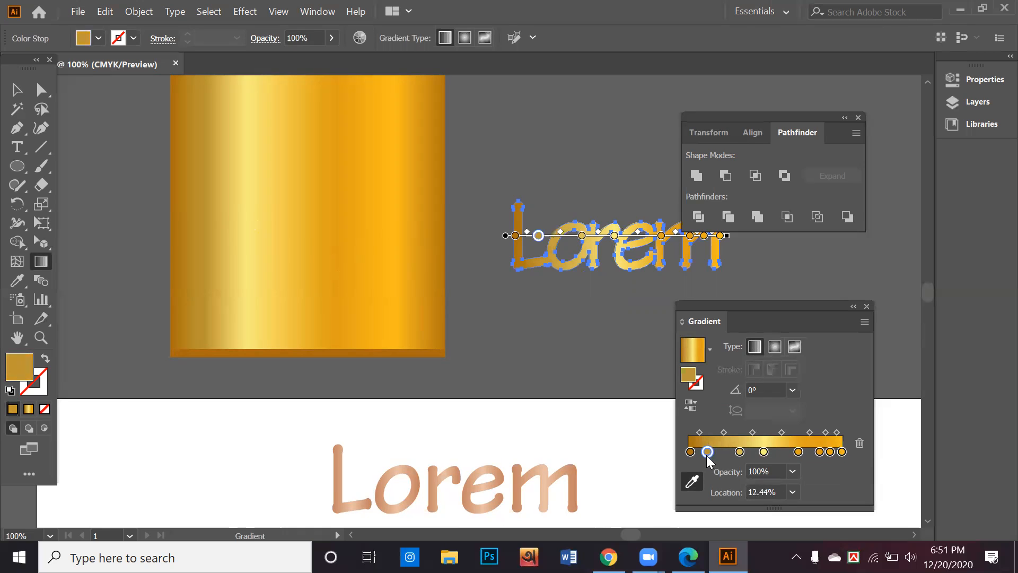
pyautogui.moveTo(708, 452); pyautogui.dragTo(705, 474)
pyautogui.click(696, 453)
pyautogui.click(690, 452)
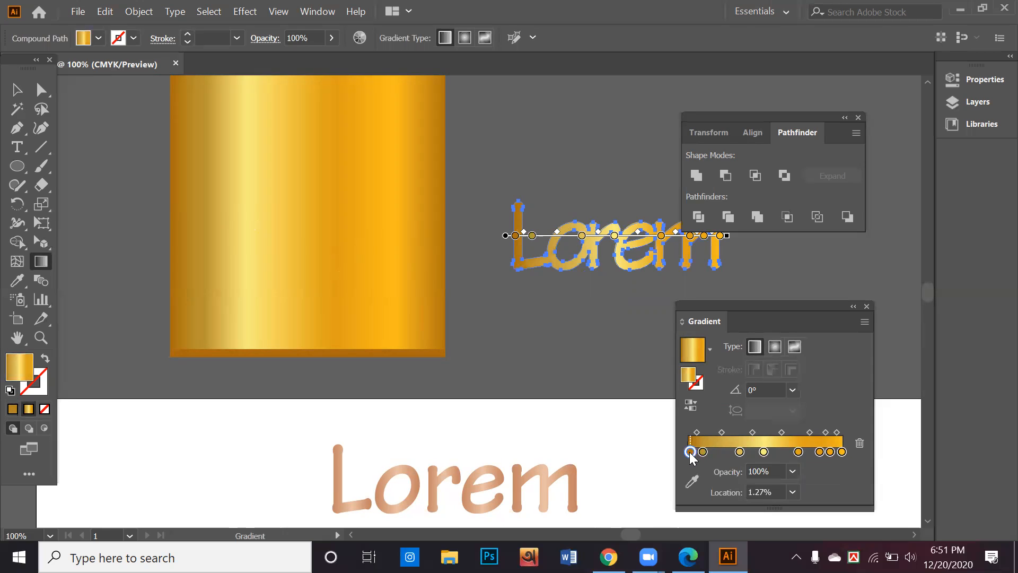
pyautogui.click(692, 480)
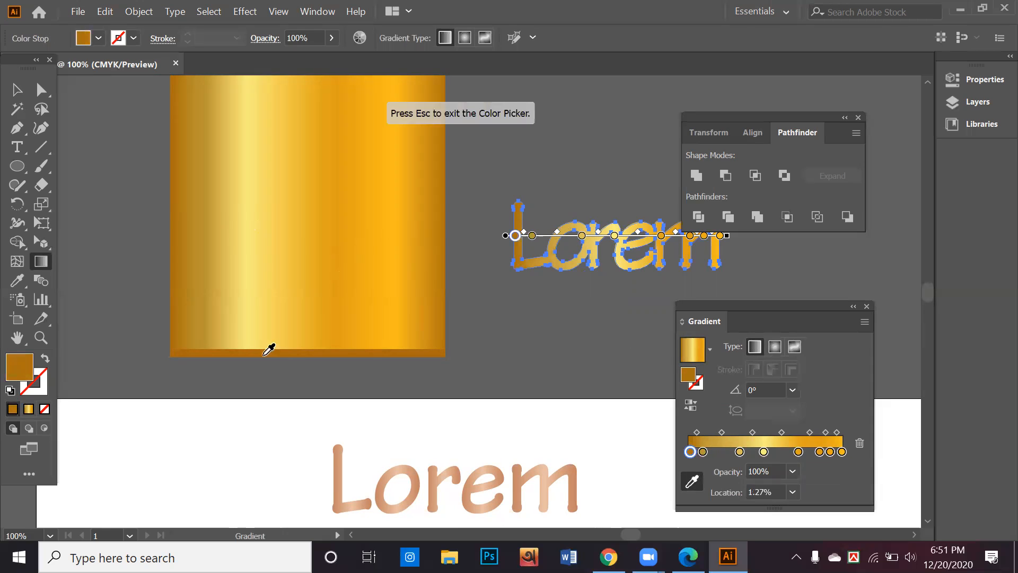
pyautogui.click(190, 275)
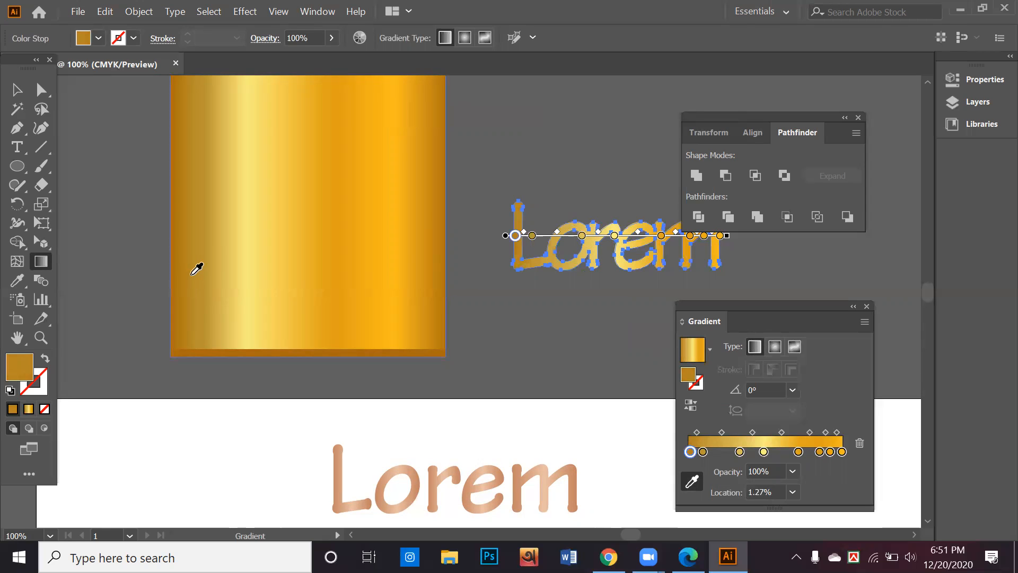
# Switch to the Selection tool, reduce the lettering's gradient by one stop, and place the light yellow stop at 31.81%.
pyautogui.click(14, 94)
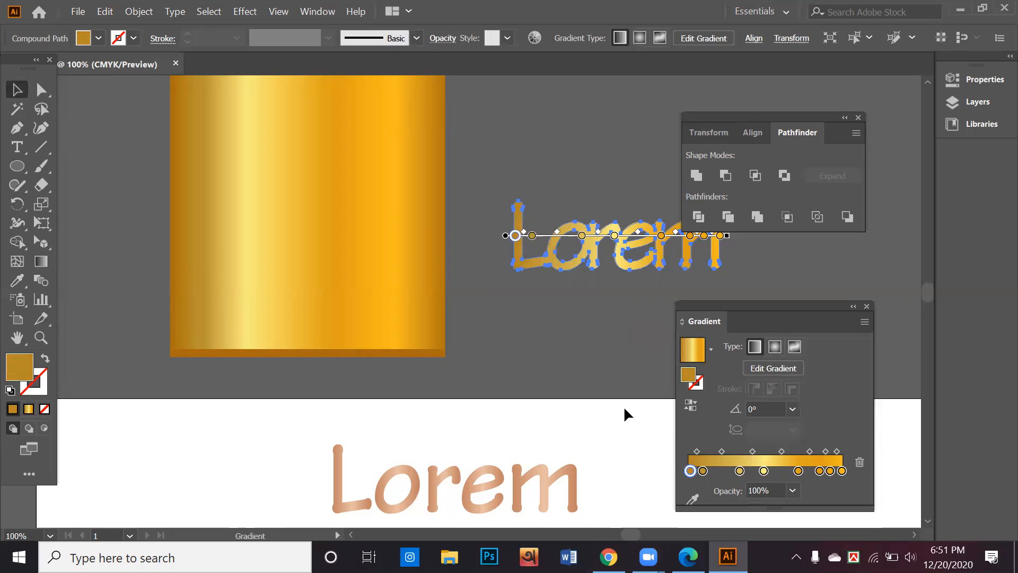
pyautogui.moveTo(703, 471); pyautogui.dragTo(737, 474)
pyautogui.press('Delete')
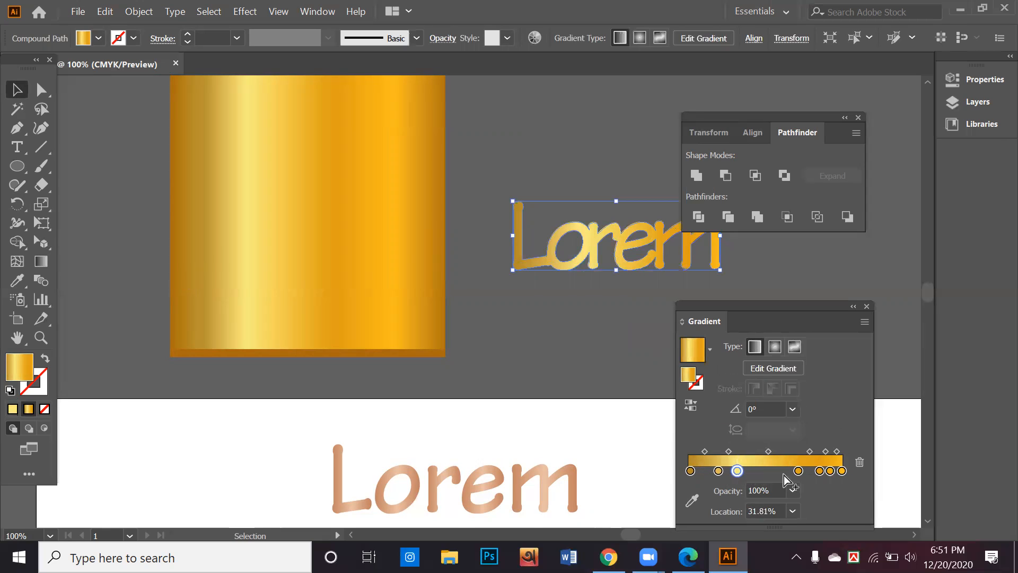
# Shift the orange stop next to the light yellow one, add a pale gold stop at 41.54%, and move the following stop to 76.4%.
pyautogui.moveTo(798, 471); pyautogui.dragTo(756, 475)
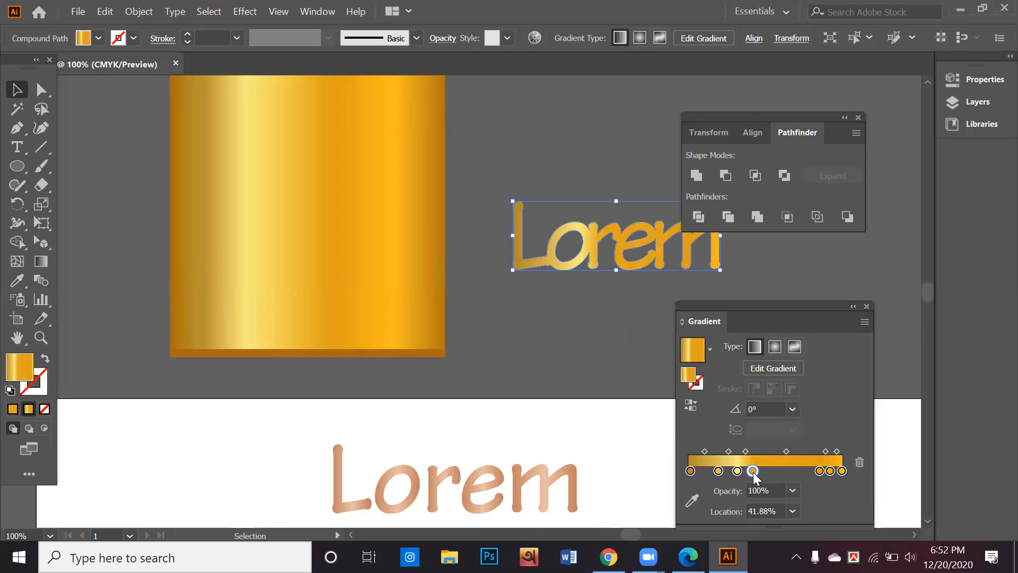
pyautogui.moveTo(742, 472)
pyautogui.mouseDown()
pyautogui.moveTo(781, 472)
pyautogui.moveTo(731, 474)
pyautogui.moveTo(767, 472)
pyautogui.moveTo(751, 471)
pyautogui.mouseUp()
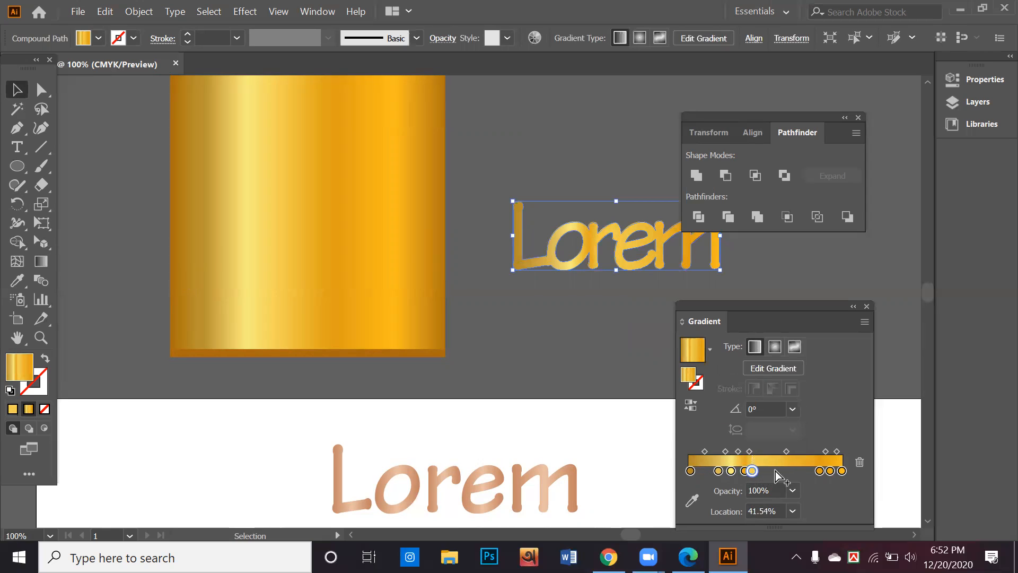
pyautogui.moveTo(820, 471)
pyautogui.mouseDown()
pyautogui.moveTo(780, 471)
pyautogui.moveTo(801, 472)
pyautogui.mouseUp()
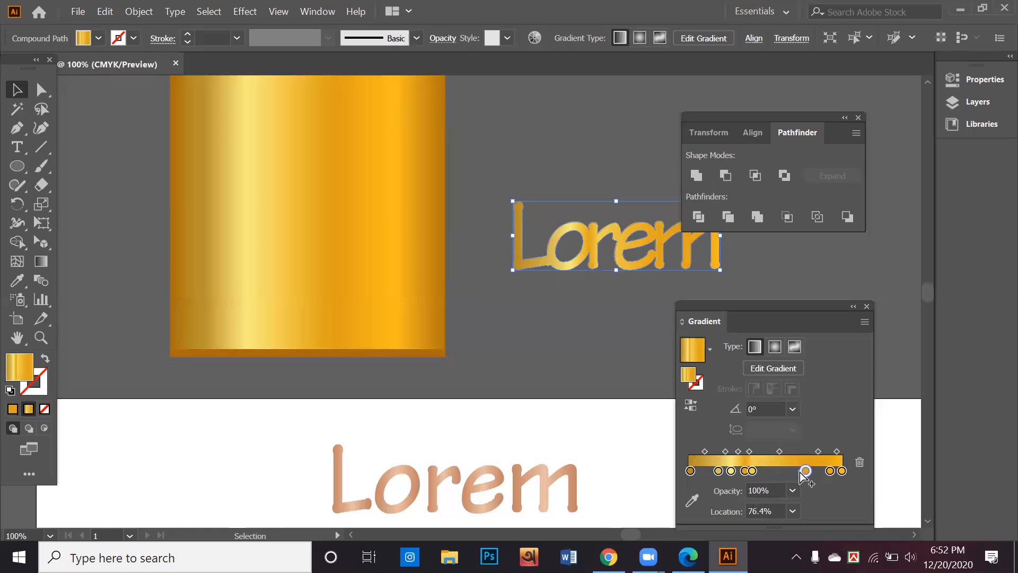
# Add a gradient stop at 55.41% and colour it with light yellow sampled from the gold image.
pyautogui.click(774, 471)
pyautogui.click(692, 499)
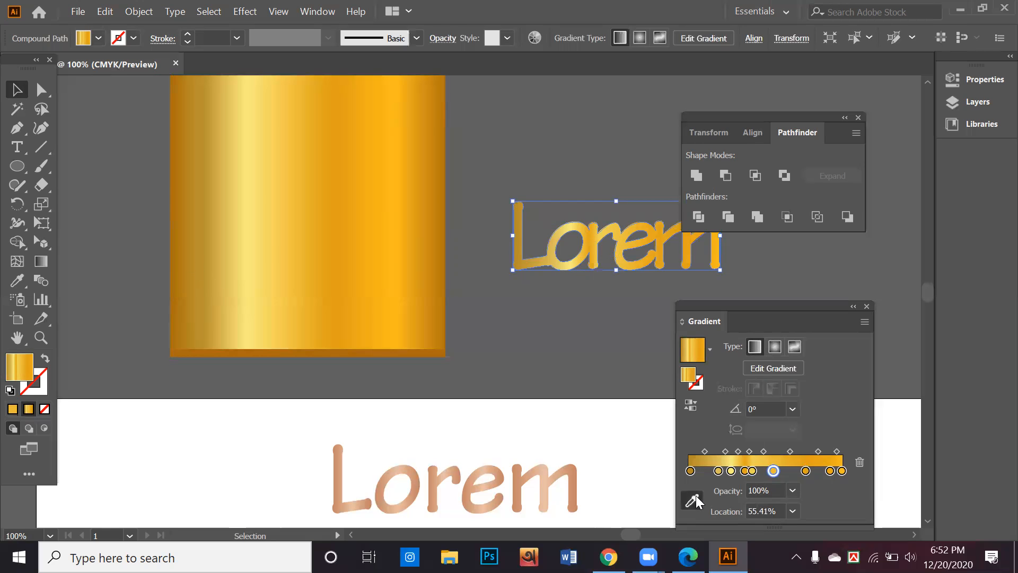
pyautogui.click(263, 247)
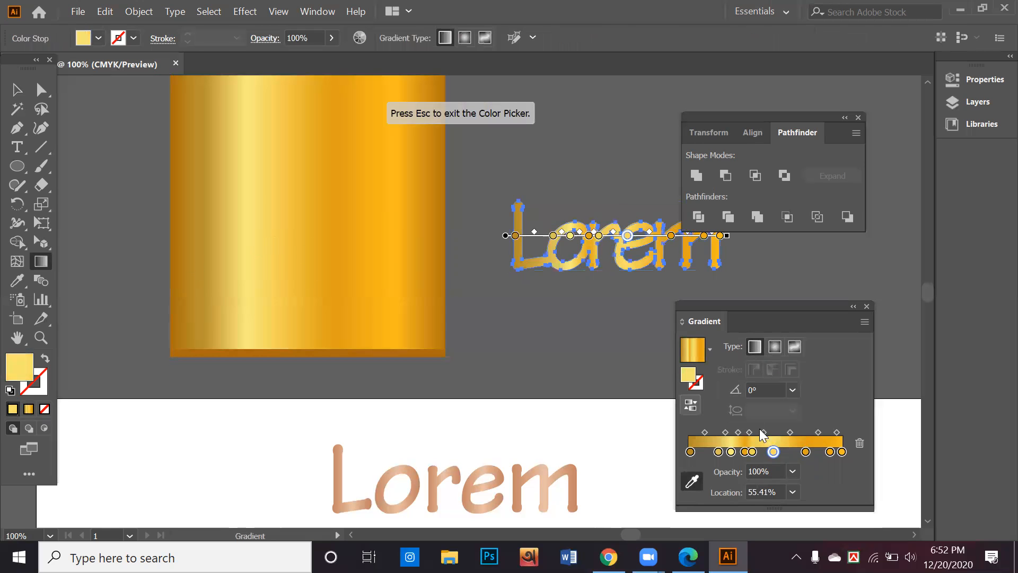
# Shift the new light yellow stop slightly towards the start, and set the orange stops after it at about 60%, 67% and 73%.
pyautogui.click(774, 452)
pyautogui.moveTo(773, 451)
pyautogui.mouseDown()
pyautogui.moveTo(763, 451)
pyautogui.moveTo(778, 451)
pyautogui.mouseUp()
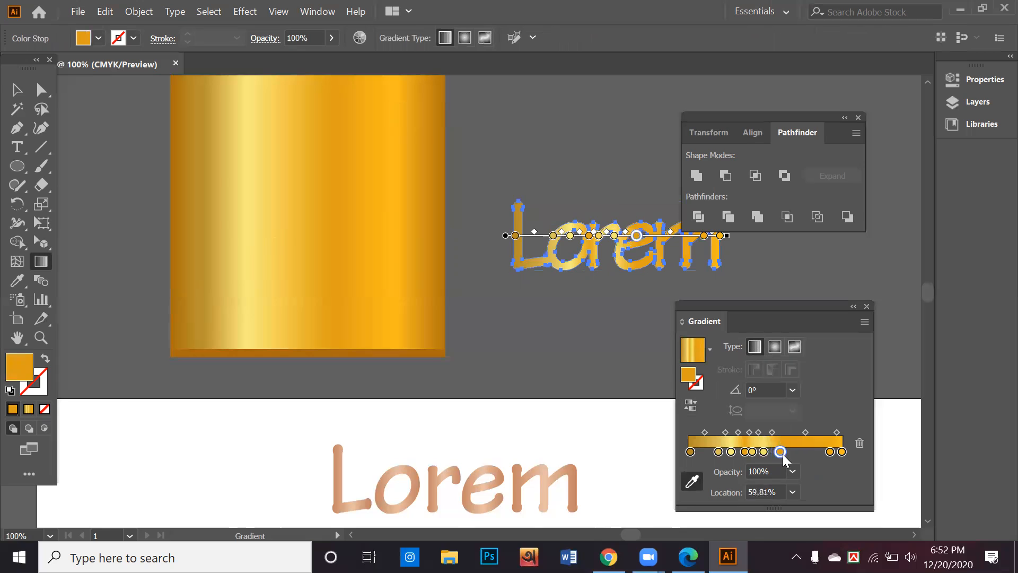
pyautogui.moveTo(830, 451); pyautogui.dragTo(791, 455)
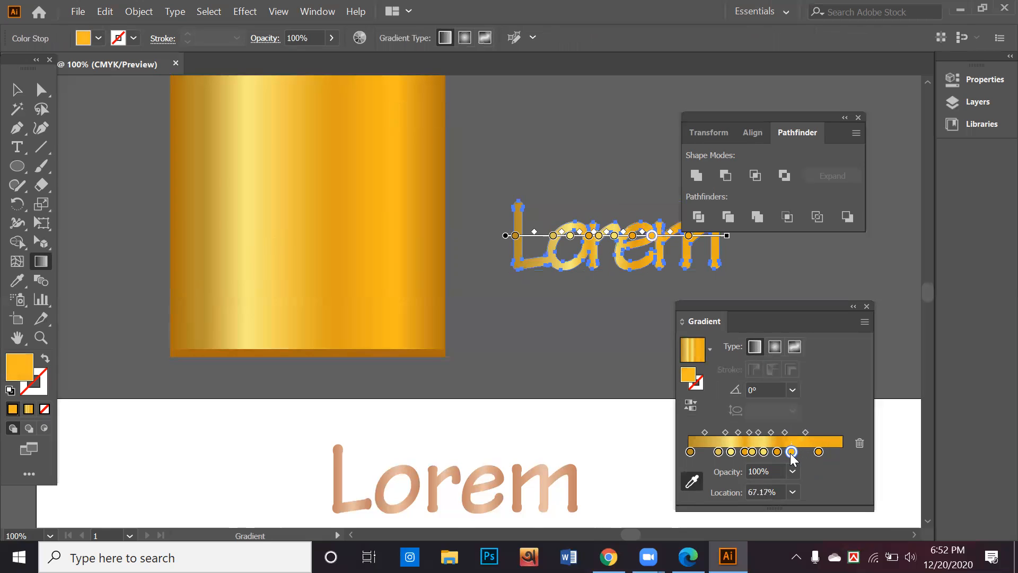
pyautogui.moveTo(790, 452)
pyautogui.mouseDown()
pyautogui.moveTo(810, 452)
pyautogui.moveTo(801, 451)
pyautogui.mouseUp()
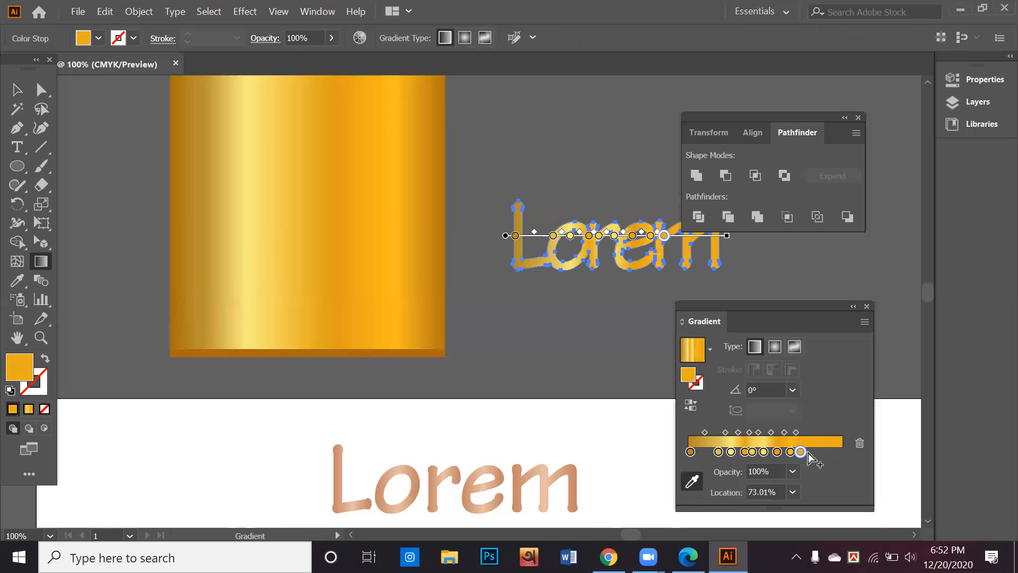
# Add gradient stops at 80.46% in light yellow and 85.87% in orange, both sampled from the gold image.
pyautogui.click(813, 452)
pyautogui.click(263, 275)
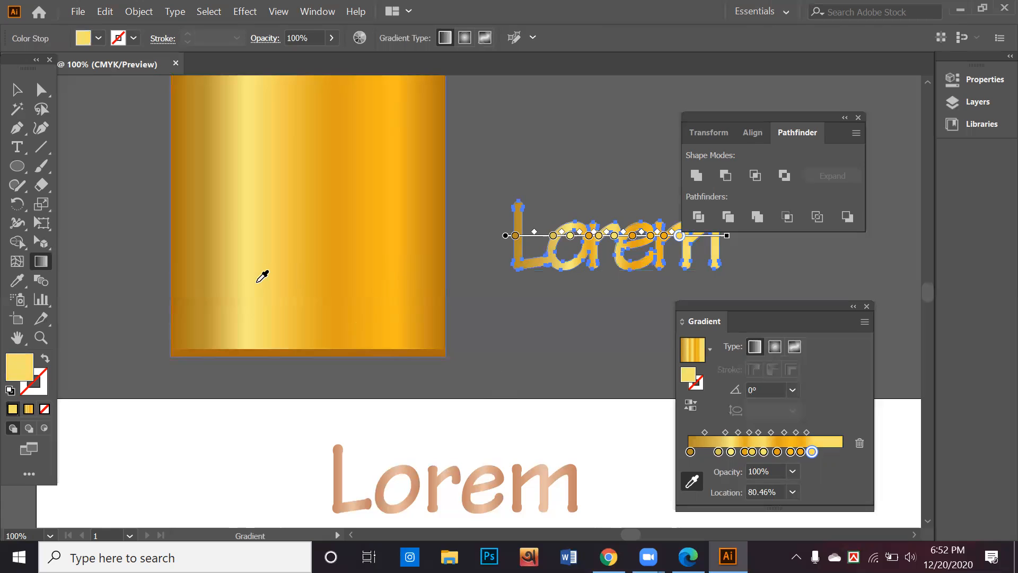
pyautogui.moveTo(812, 452); pyautogui.dragTo(821, 452)
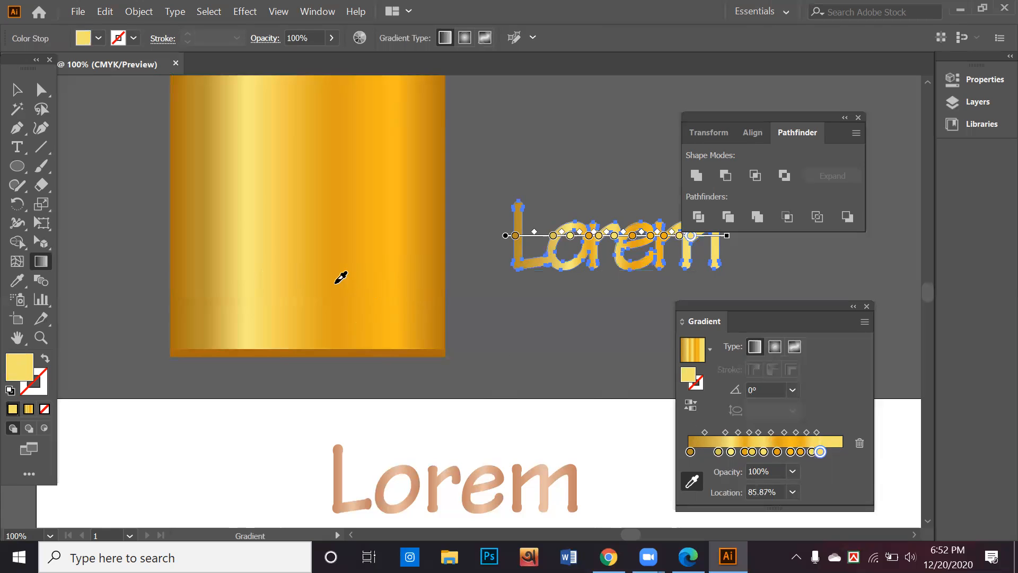
pyautogui.click(407, 320)
# Add gradient stops at 92.64% in light yellow and 99.75% in dark gold, both sampled from the gold image.
pyautogui.click(831, 453)
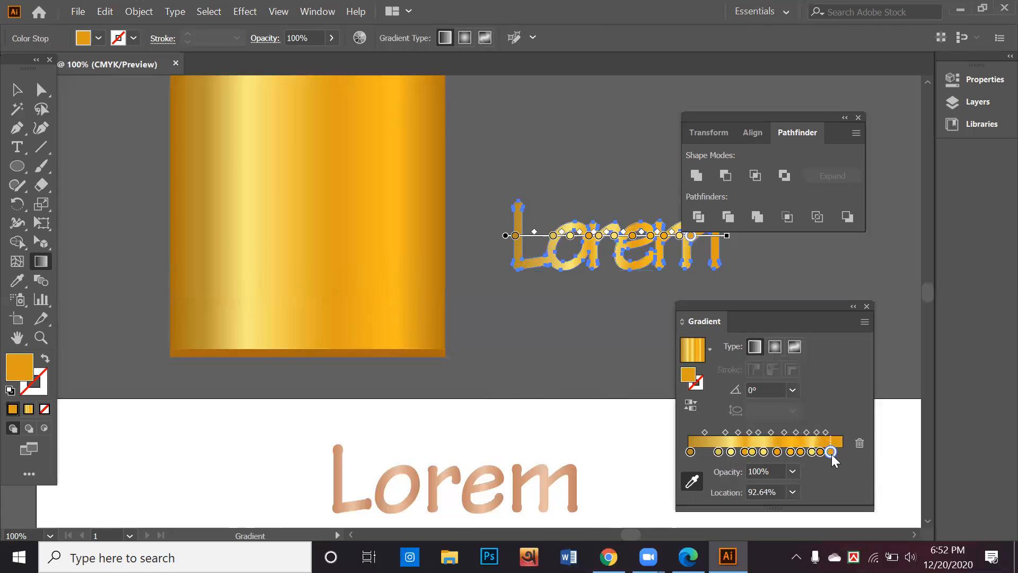
pyautogui.click(243, 242)
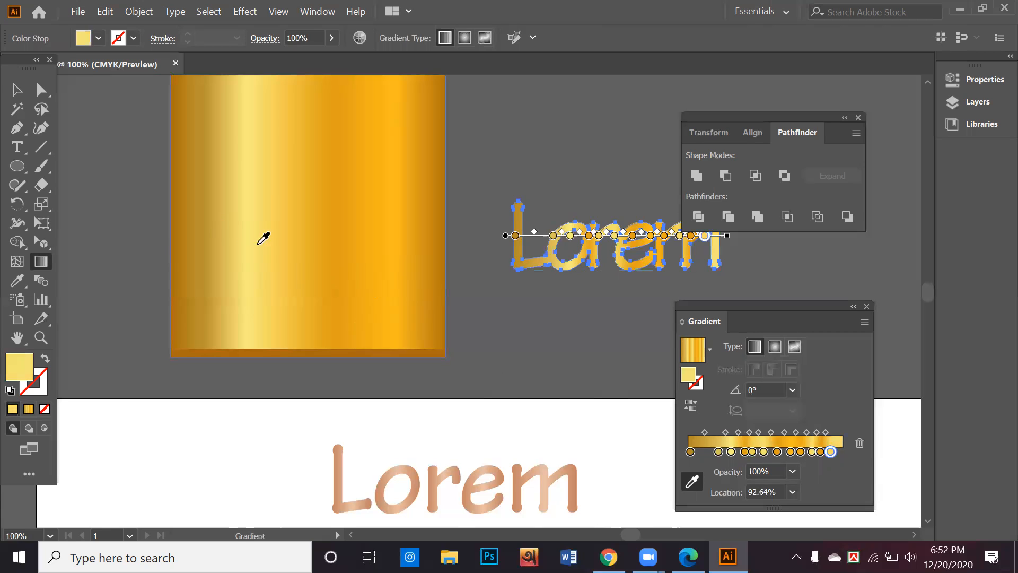
pyautogui.click(842, 452)
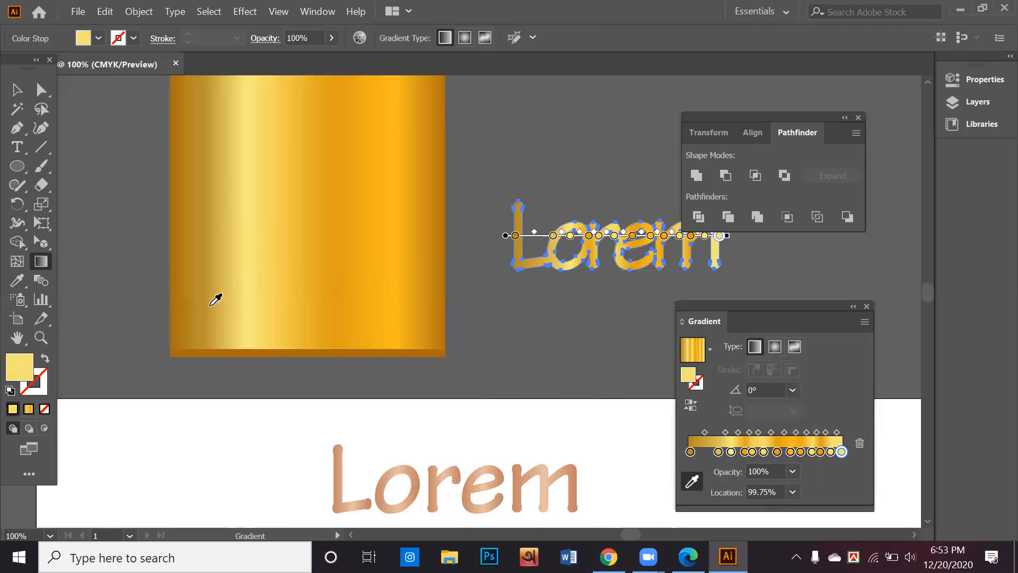
pyautogui.click(183, 297)
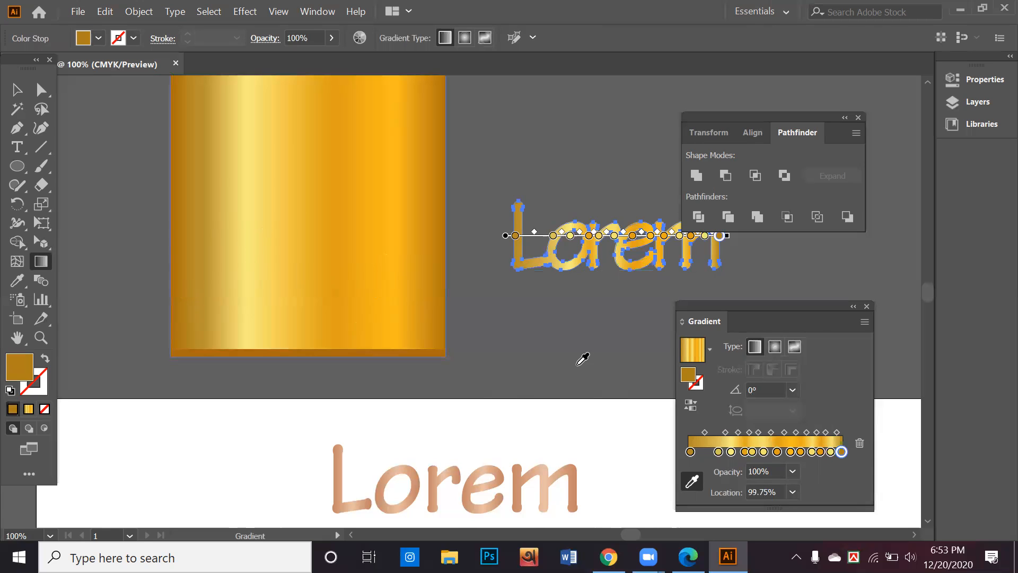
# Deselect the gradient-filled lettering and move the Pathfinder panel clear of it.
pyautogui.click(18, 90)
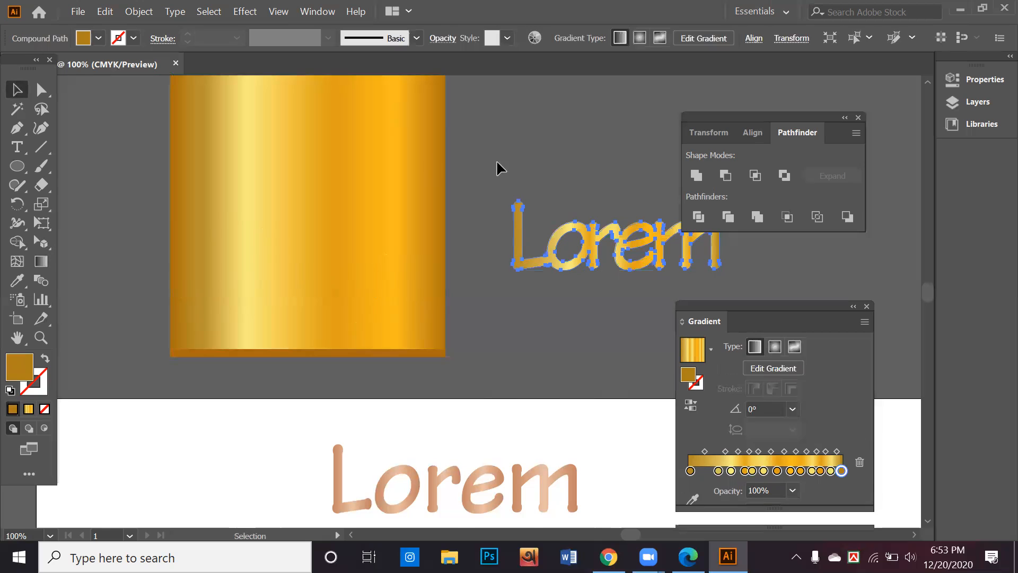
pyautogui.click(555, 159)
pyautogui.moveTo(758, 119); pyautogui.dragTo(976, 124)
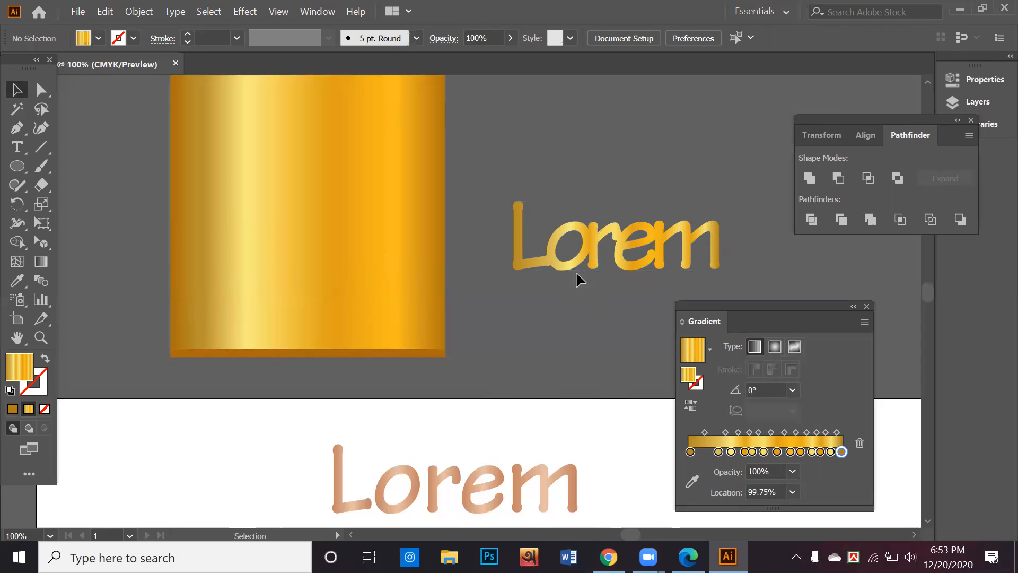
# Change the gold lettering's gradient type to Radial and deselect it.
pyautogui.click(619, 234)
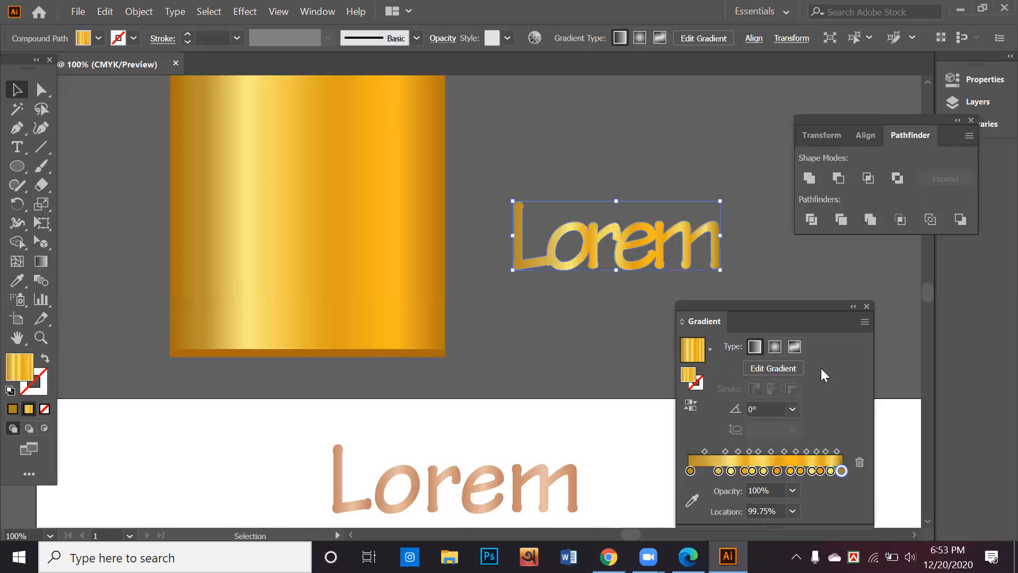
pyautogui.click(776, 348)
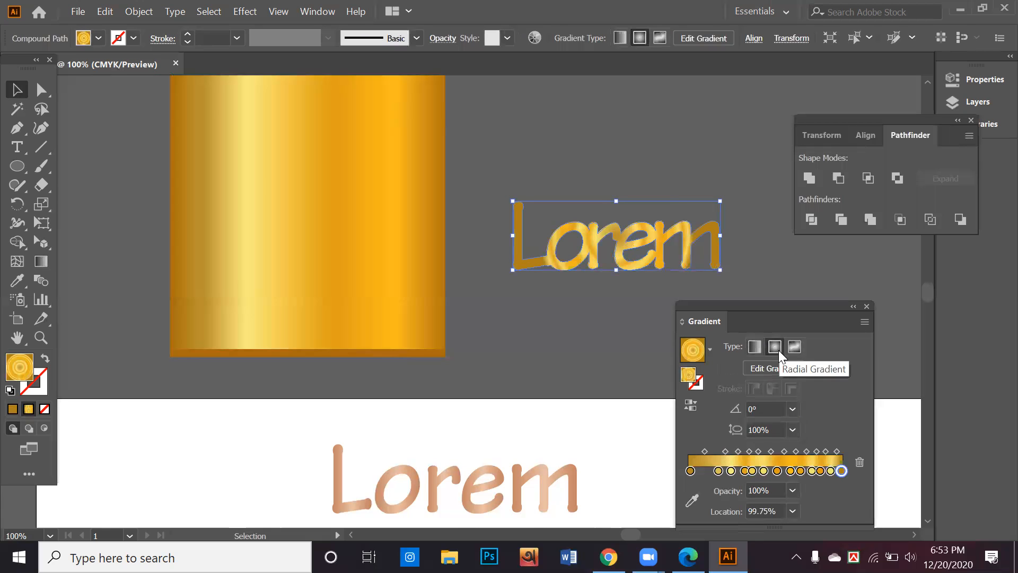
pyautogui.click(740, 190)
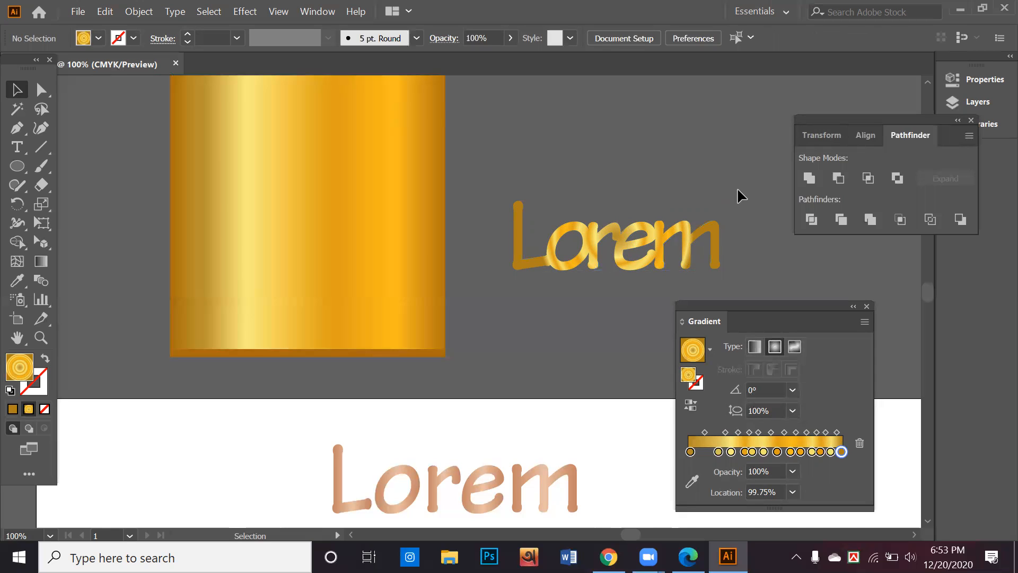
# Remove the dark gold end stop from the lettering's radial gradient and redistribute the remaining stops, placing one orange stop at 75.04%.
pyautogui.click(531, 256)
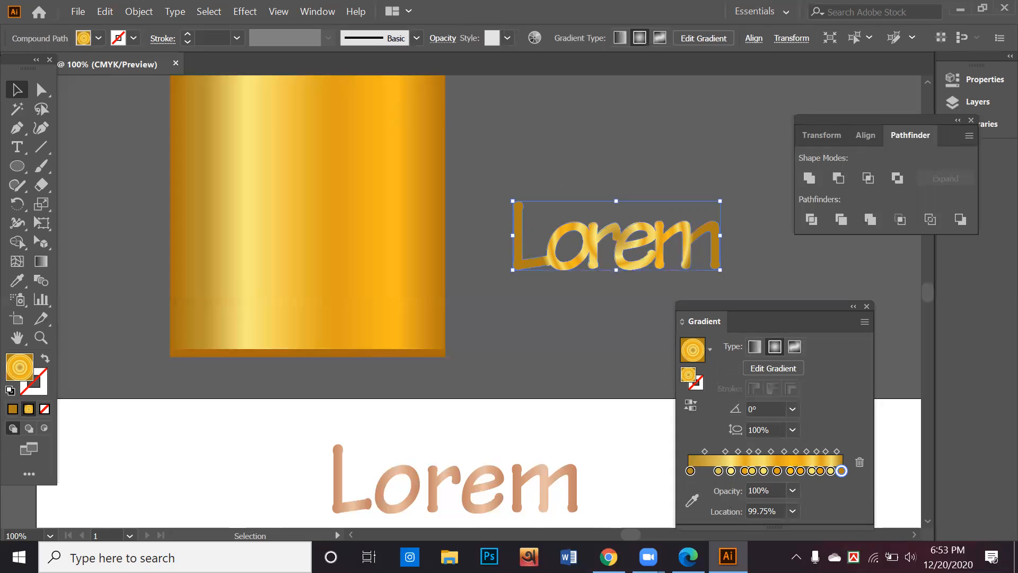
pyautogui.moveTo(717, 471); pyautogui.dragTo(710, 471)
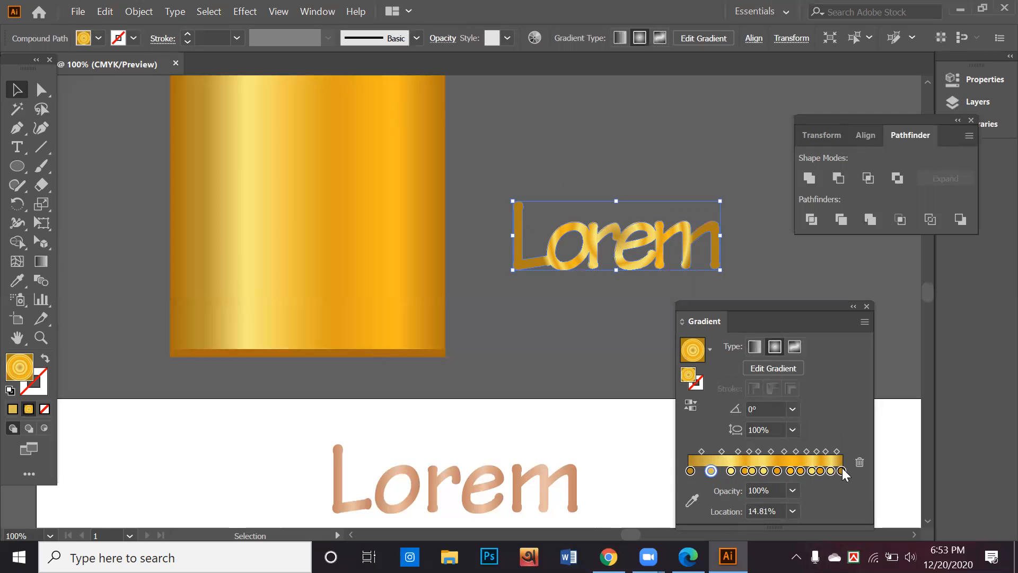
pyautogui.moveTo(842, 471); pyautogui.dragTo(847, 497)
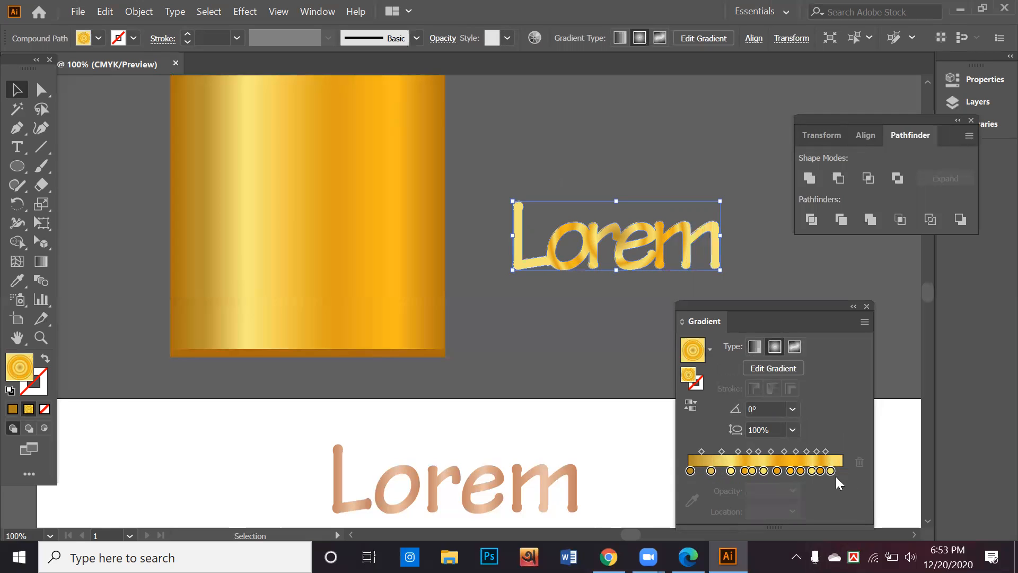
pyautogui.moveTo(832, 470)
pyautogui.mouseDown()
pyautogui.moveTo(842, 471)
pyautogui.moveTo(819, 471)
pyautogui.mouseUp()
pyautogui.moveTo(713, 470); pyautogui.dragTo(721, 471)
pyautogui.click(728, 471)
pyautogui.moveTo(746, 473); pyautogui.dragTo(794, 471)
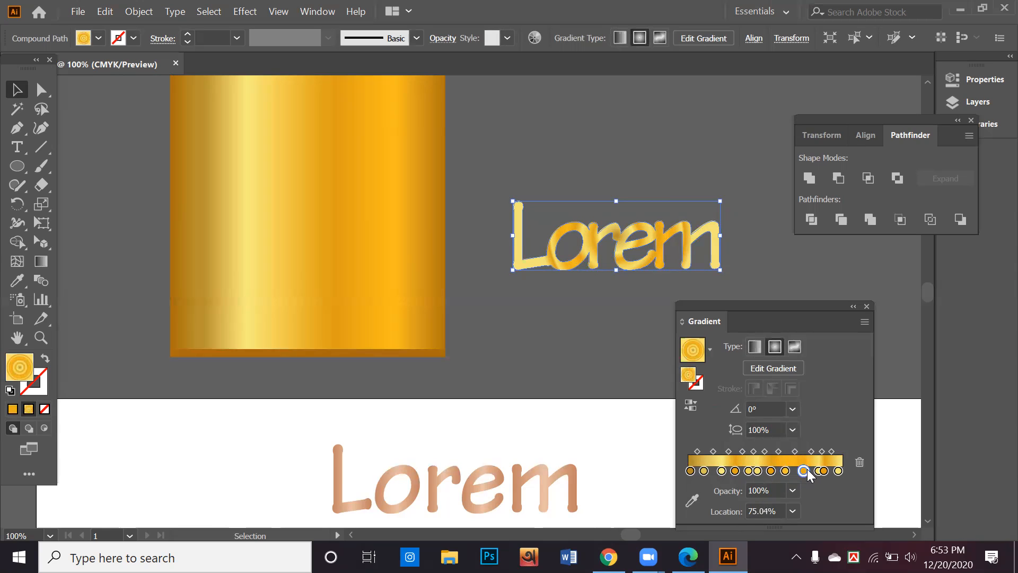
# Compare other gradient types, including Freeform, on the lettering and return it to Radial.
pyautogui.click(620, 339)
pyautogui.click(665, 264)
pyautogui.click(755, 348)
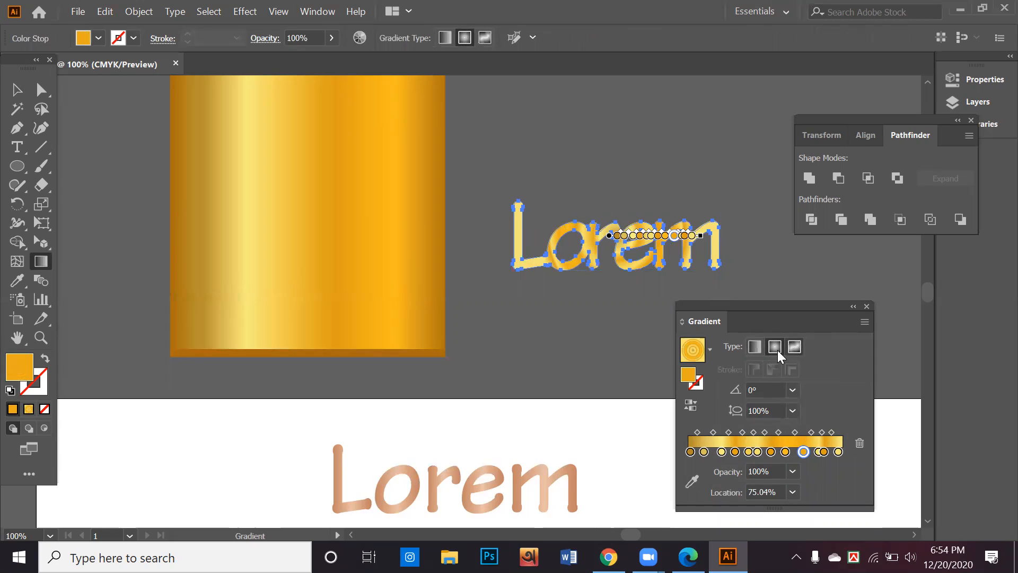
pyautogui.click(705, 355)
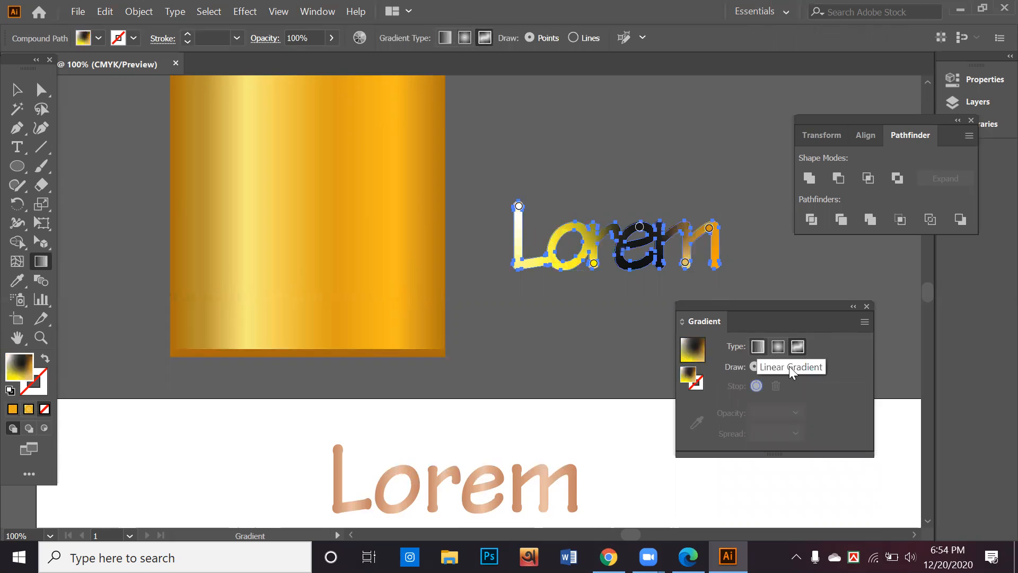
pyautogui.click(778, 347)
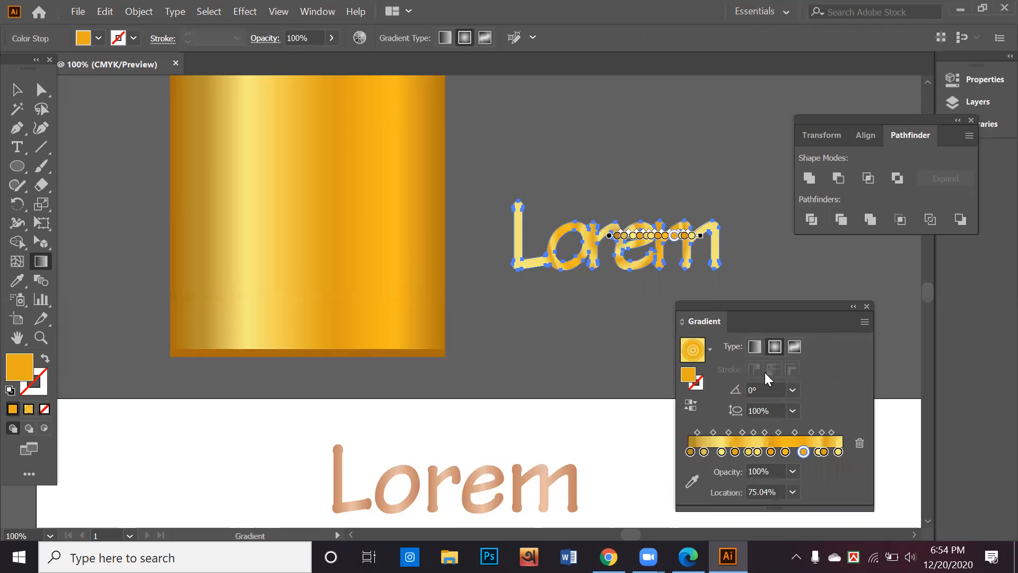
pyautogui.click(776, 347)
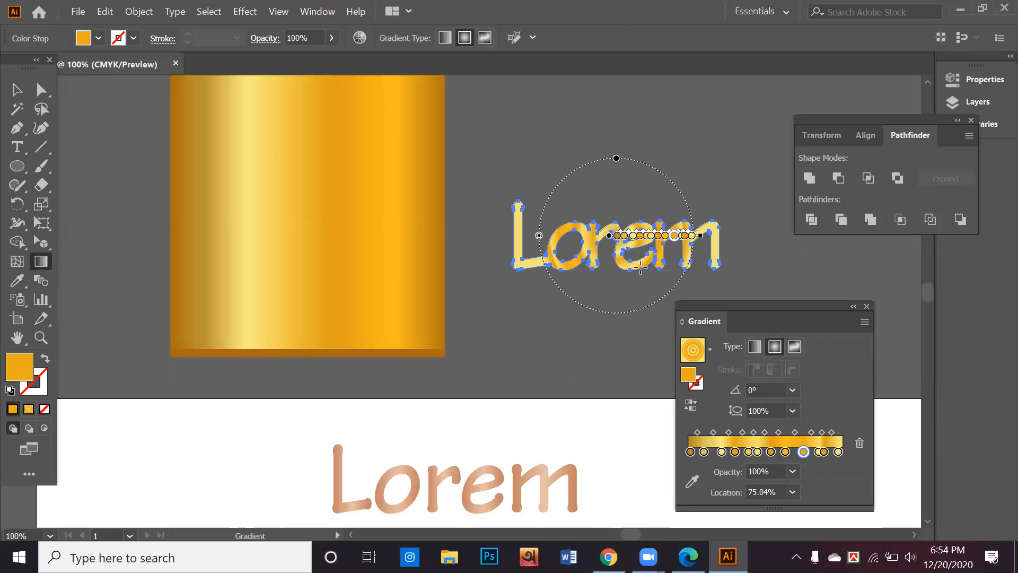
# Try several steep directions and lengths for the radial gradient across the lettering, including an angle of -64.6°.
pyautogui.click(658, 306)
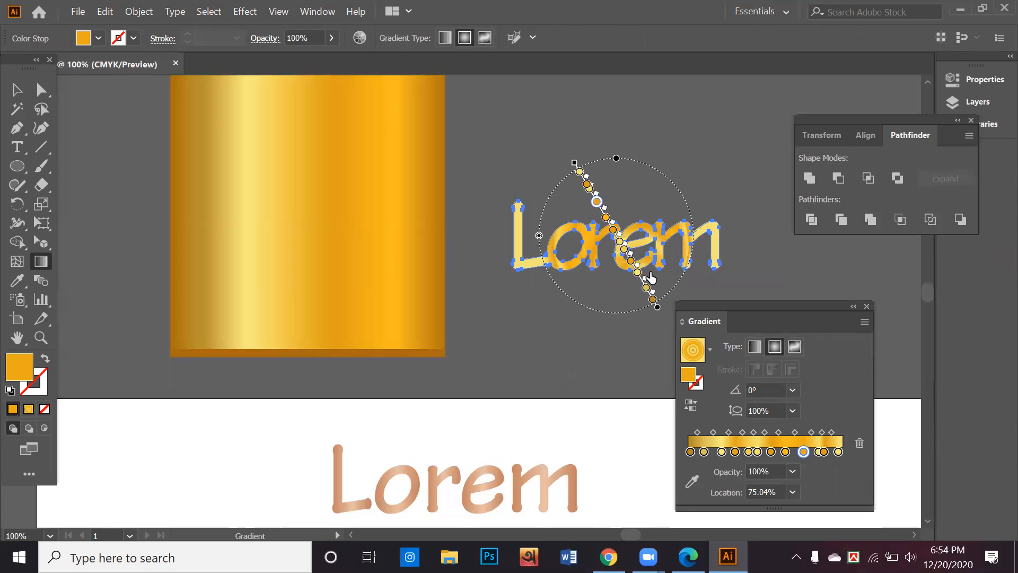
pyautogui.moveTo(659, 310); pyautogui.dragTo(654, 351)
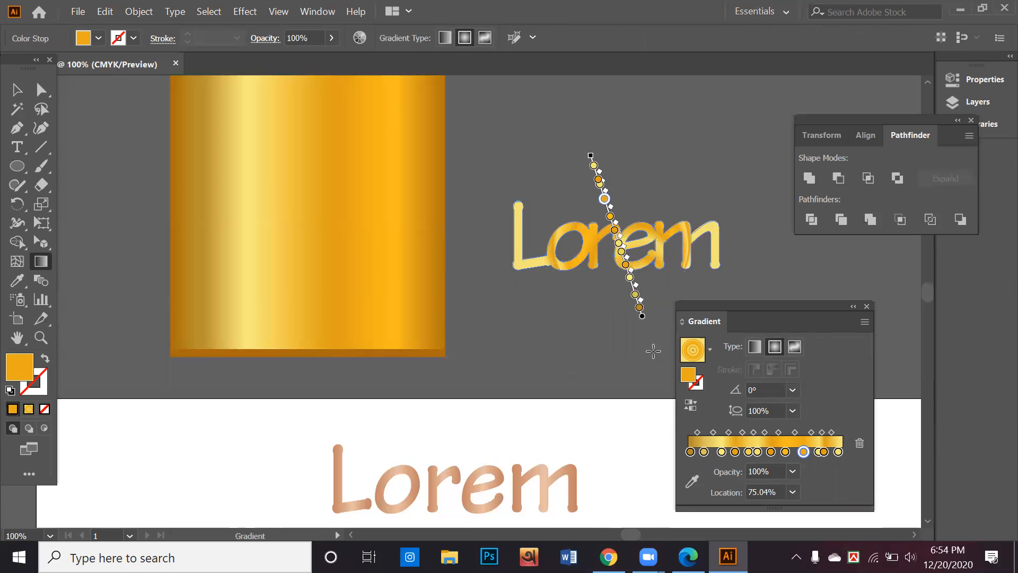
pyautogui.moveTo(592, 194); pyautogui.dragTo(575, 125)
pyautogui.scroll(2, 448, 243)
pyautogui.moveTo(553, 234); pyautogui.dragTo(603, 356)
pyautogui.moveTo(607, 244); pyautogui.dragTo(664, 363)
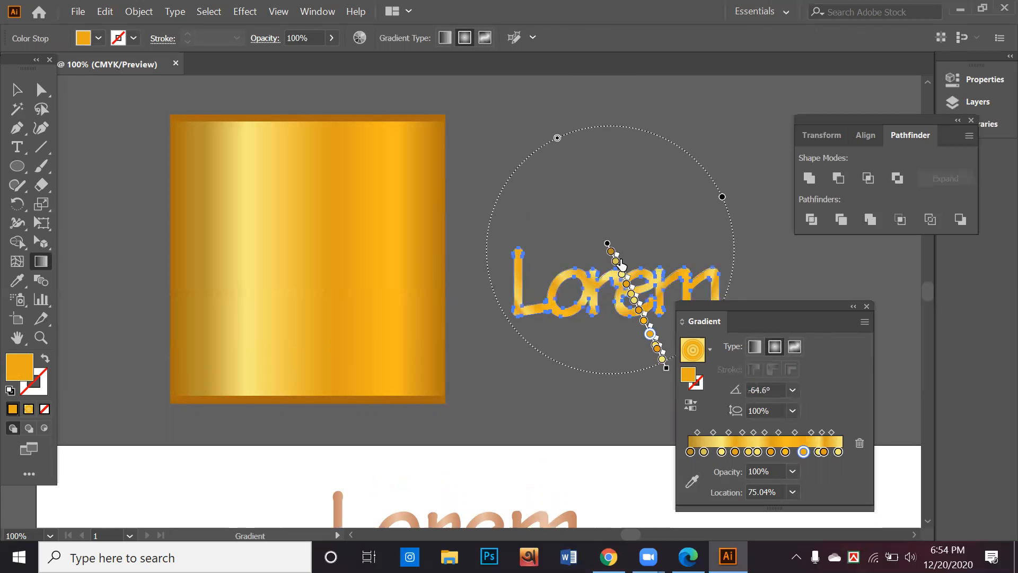
pyautogui.moveTo(608, 244); pyautogui.dragTo(627, 380)
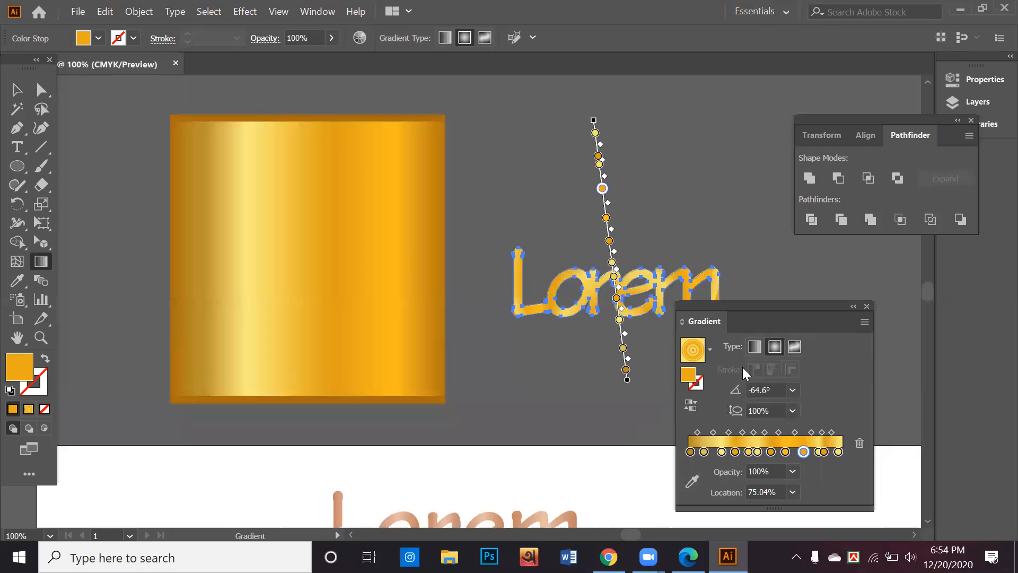
# Make the lettering's gradient linear, redraw it horizontally at 0° along the baseline, and deselect the lettering.
pyautogui.click(757, 345)
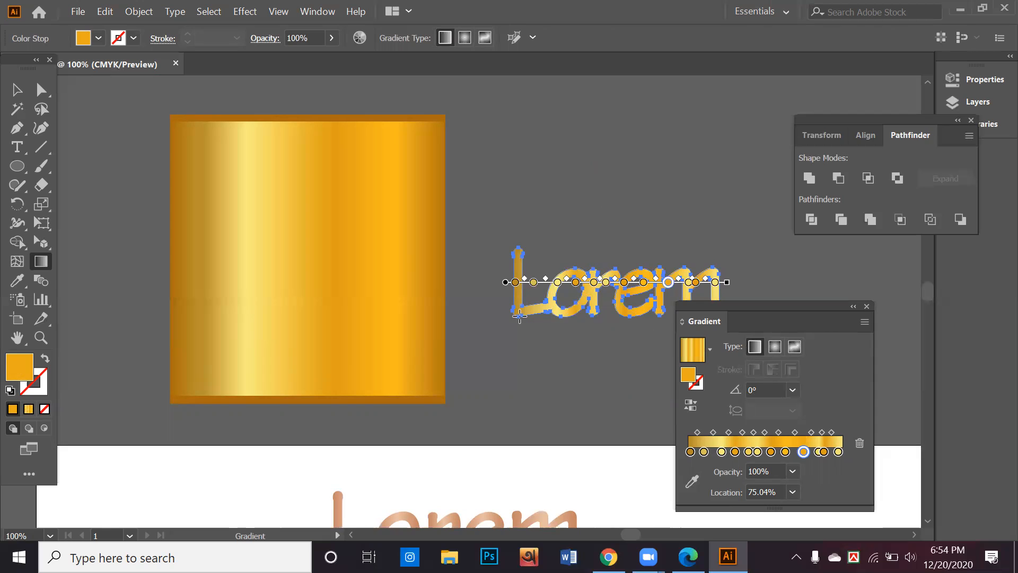
pyautogui.moveTo(661, 312); pyautogui.dragTo(752, 313)
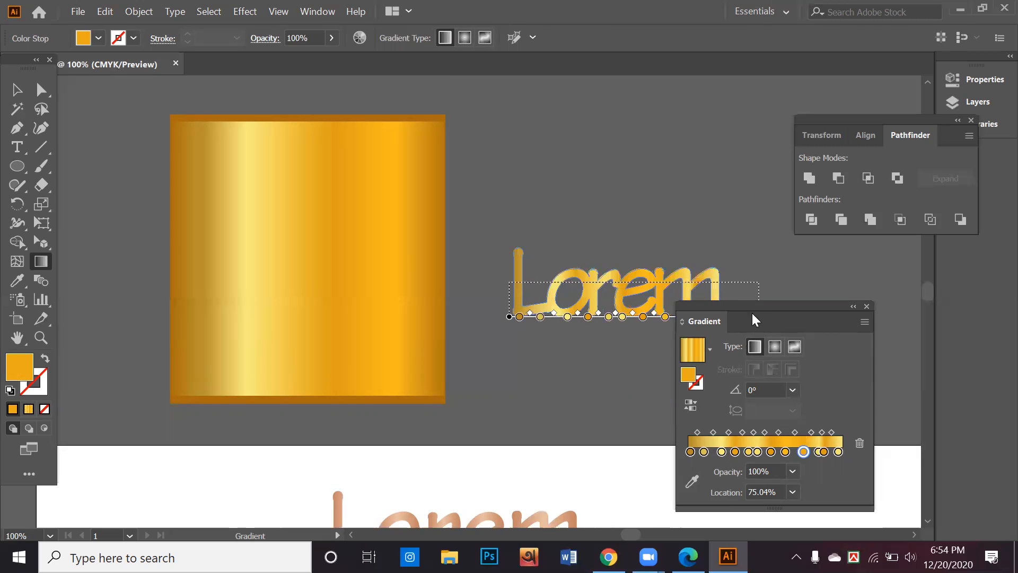
pyautogui.press('v')
pyautogui.click(645, 364)
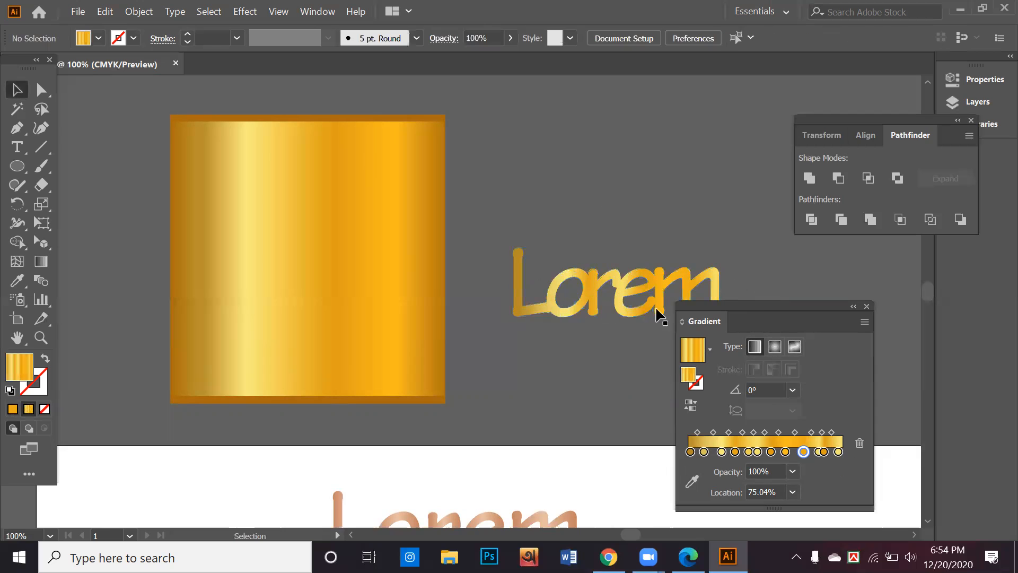
# Duplicate the gold lettering about 1.22 in higher and give the copy a radial gradient.
pyautogui.moveTo(659, 312); pyautogui.dragTo(642, 211)
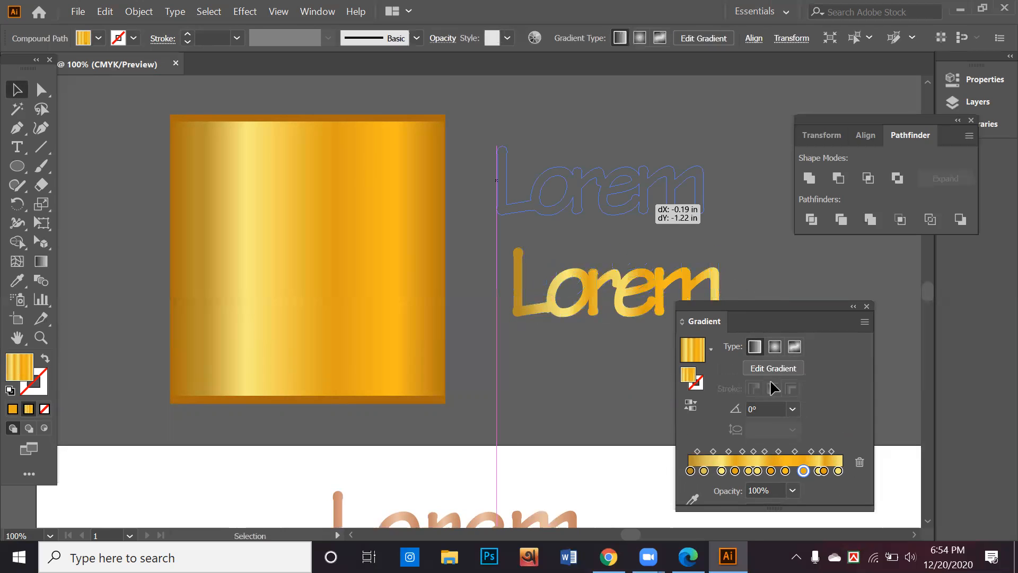
pyautogui.click(773, 348)
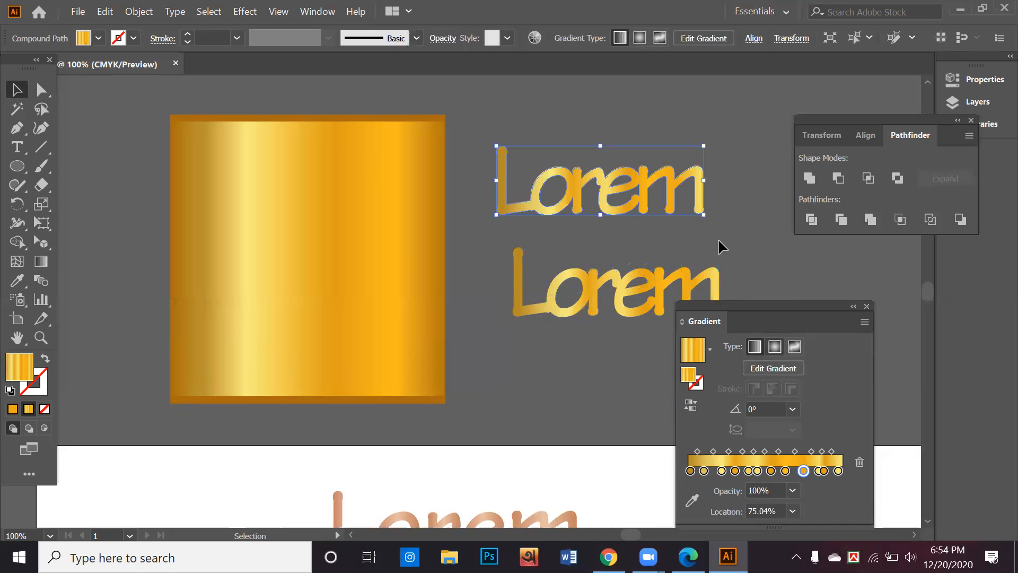
pyautogui.click(568, 374)
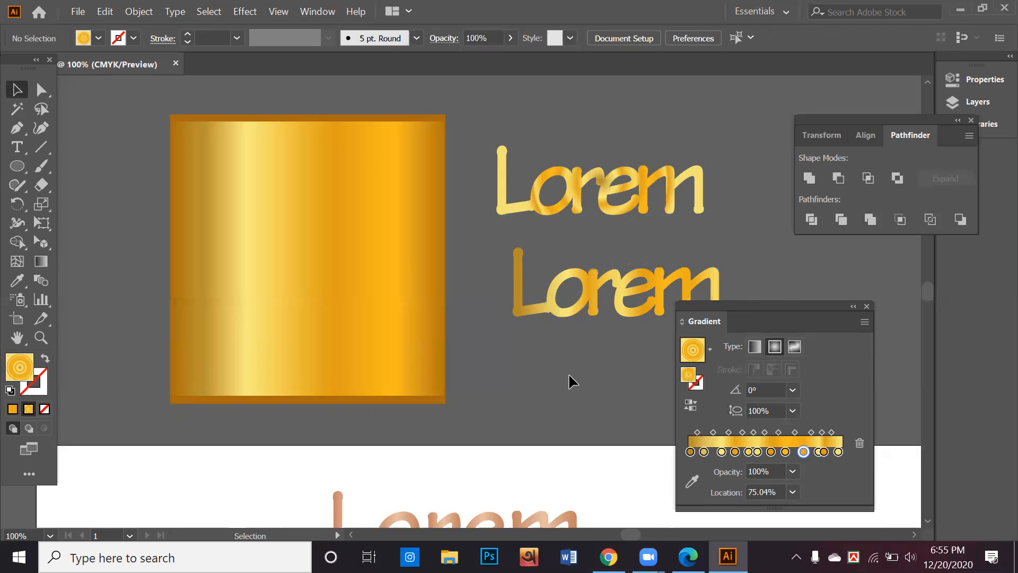
# Move the gold reference image further left to free space beside the two letterings.
pyautogui.click(612, 285)
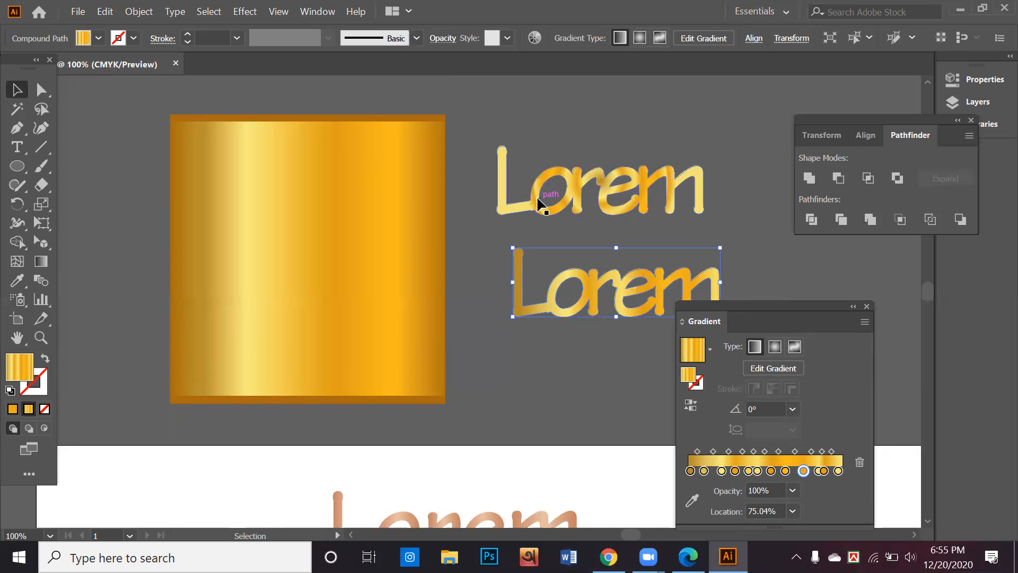
pyautogui.moveTo(250, 297); pyautogui.dragTo(183, 316)
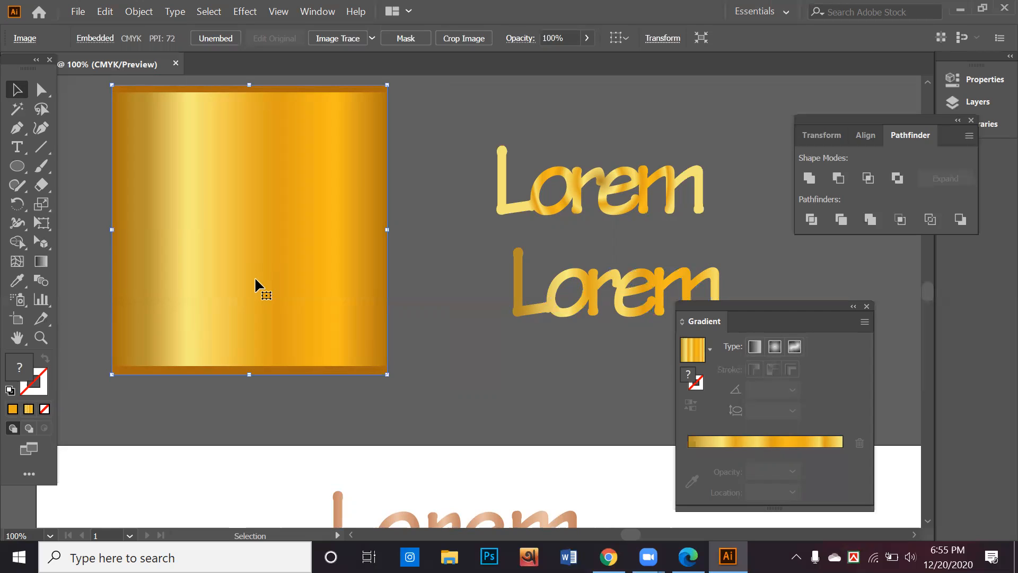
pyautogui.moveTo(352, 280); pyautogui.dragTo(257, 253)
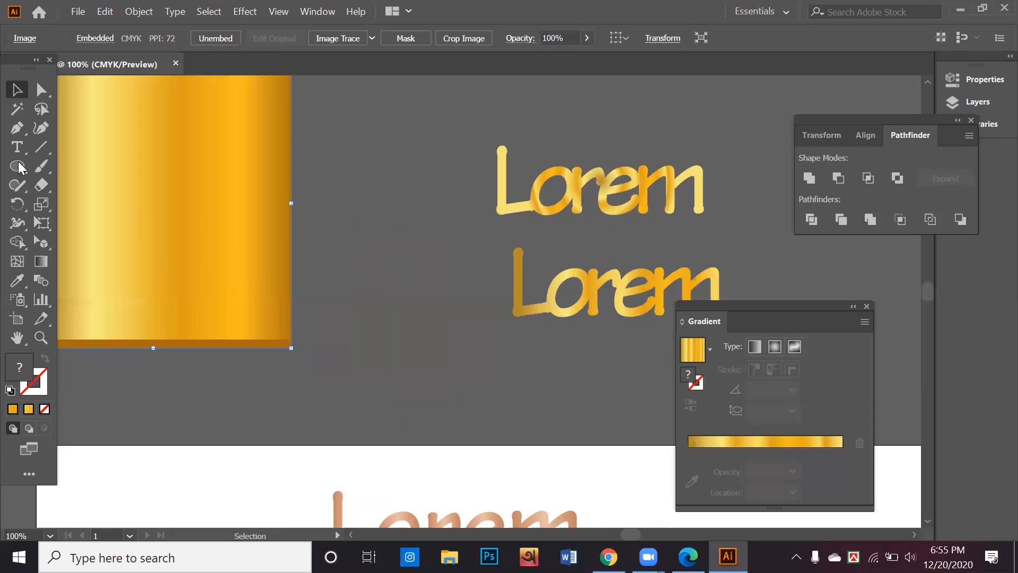
# Draw two circles one above the other beside the letterings, with the linear gold gradient on the lower and a radial one on the upper.
pyautogui.press('l')
pyautogui.moveTo(350, 203); pyautogui.dragTo(500, 356)
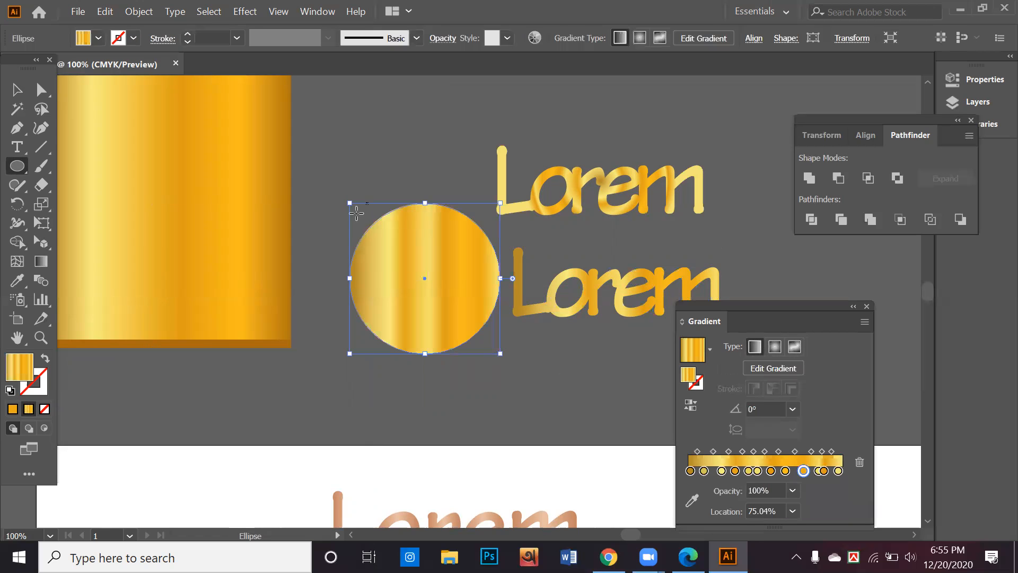
pyautogui.moveTo(519, 255); pyautogui.dragTo(436, 415)
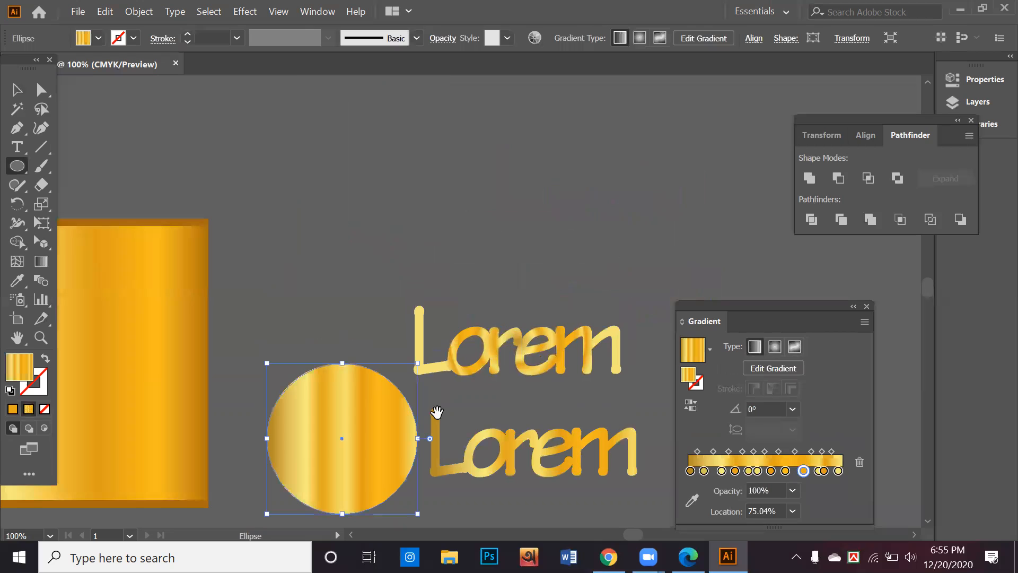
pyautogui.moveTo(281, 215); pyautogui.dragTo(413, 346)
pyautogui.click(775, 347)
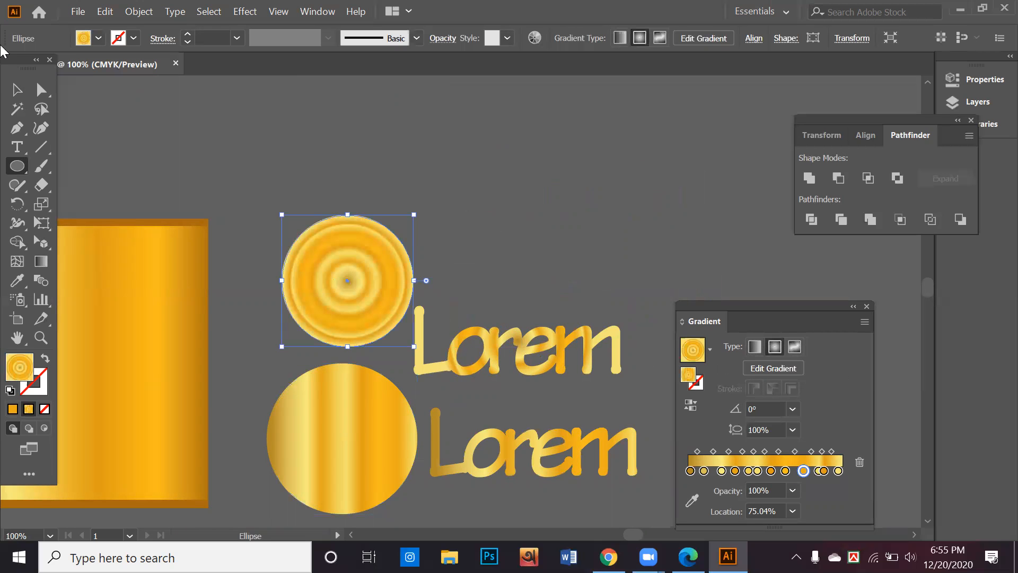
# Move the radial-gradient circle above the upper gold lettering and shift the lower lettering slightly left.
pyautogui.click(19, 92)
pyautogui.moveTo(385, 275); pyautogui.dragTo(351, 273)
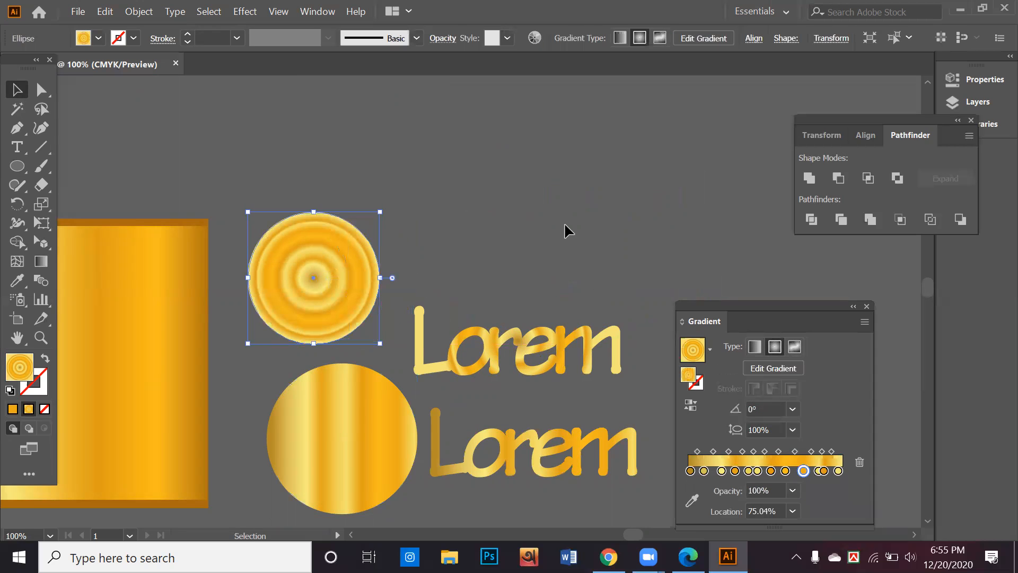
pyautogui.click(565, 225)
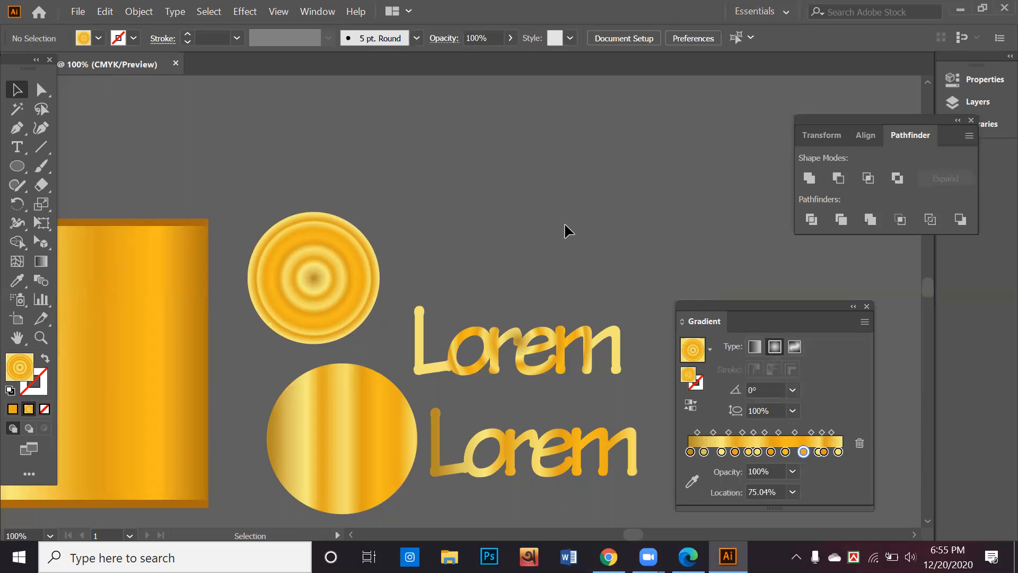
pyautogui.moveTo(489, 457); pyautogui.dragTo(412, 459)
pyautogui.moveTo(352, 291); pyautogui.dragTo(550, 296)
pyautogui.moveTo(530, 257); pyautogui.dragTo(535, 220)
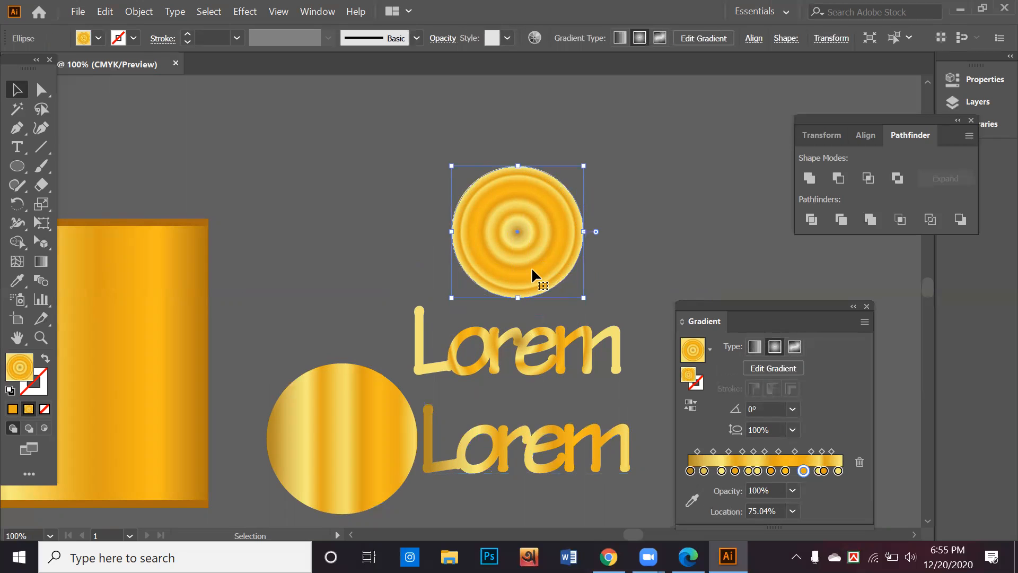
# Convert the black calligraphic Lorem on the artboard to outlines and ungroup it into separate letters.
pyautogui.scroll(-3, 530, 287)
pyautogui.scroll(-1, 533, 289)
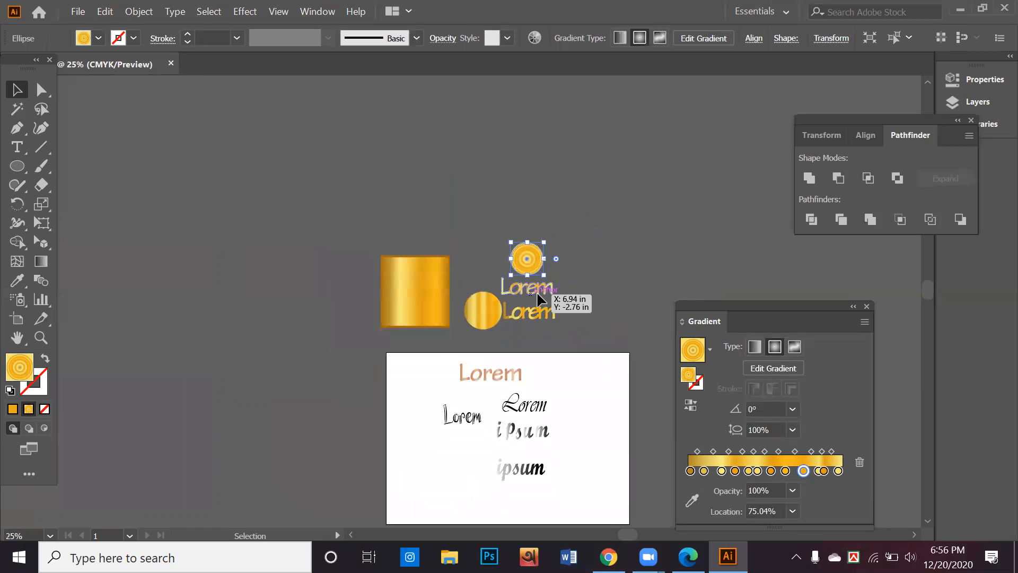
pyautogui.scroll(2, 531, 361)
pyautogui.scroll(2, 526, 395)
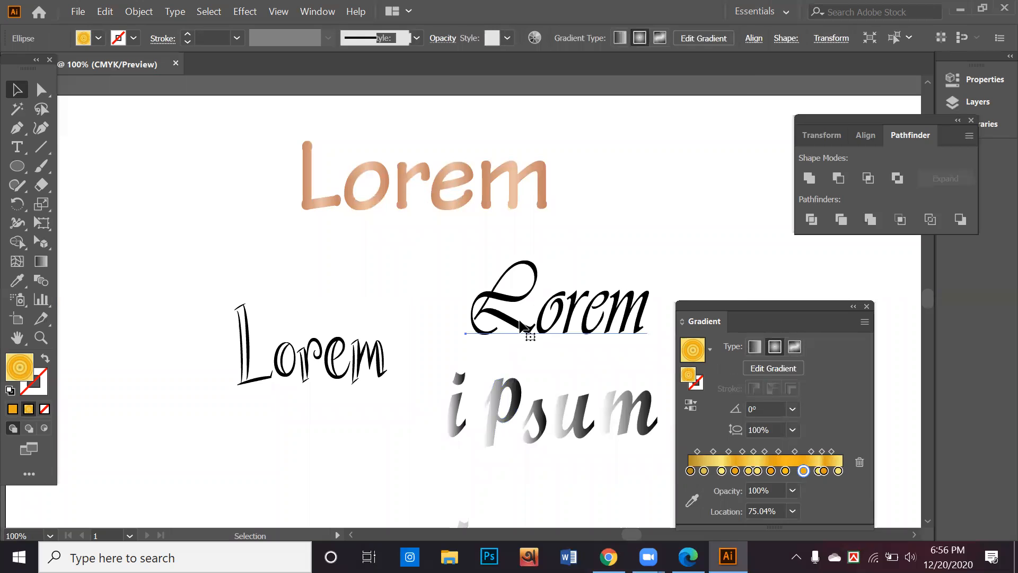
pyautogui.rightClick(522, 321)
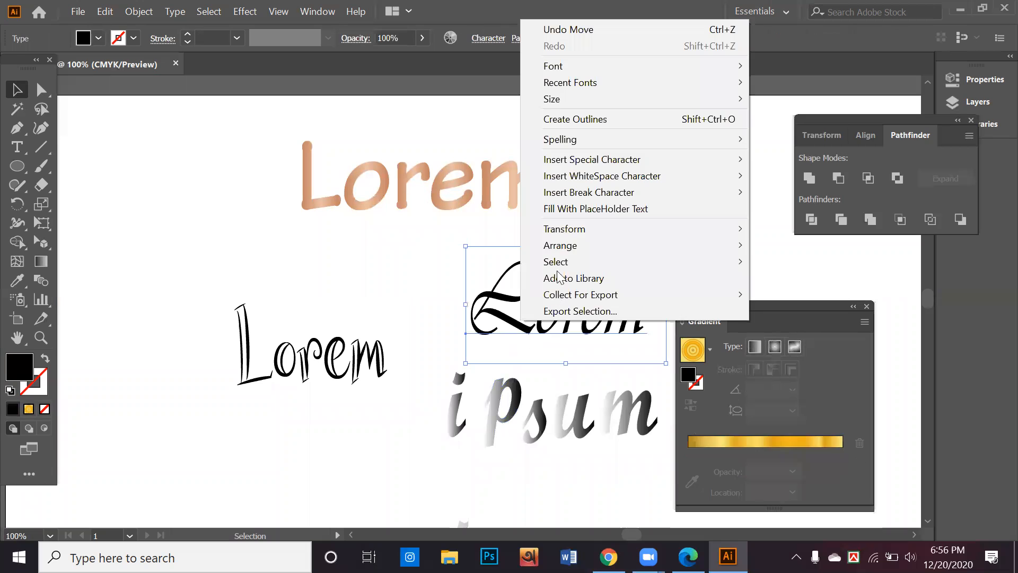
pyautogui.click(587, 120)
pyautogui.click(505, 304)
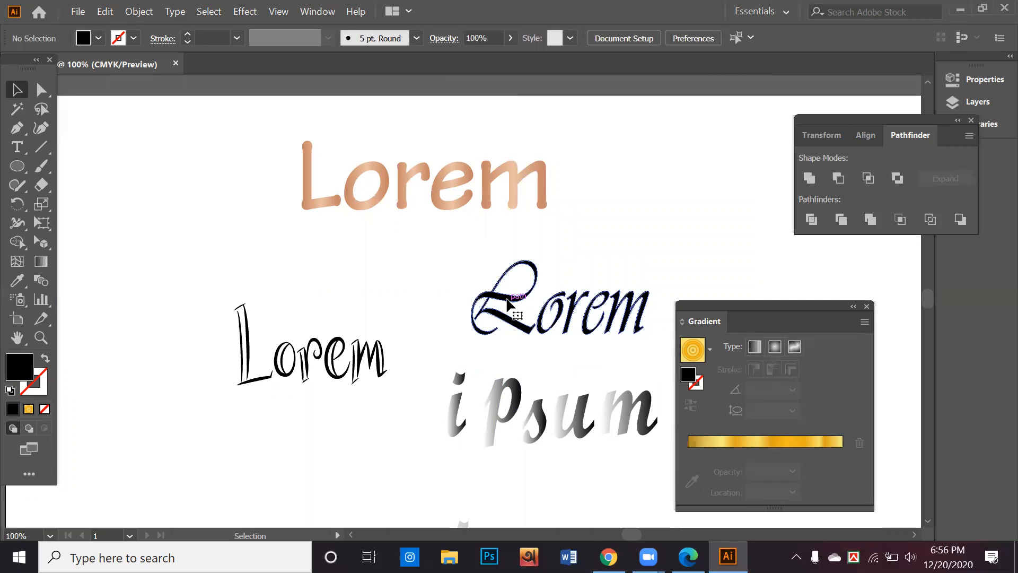
pyautogui.rightClick(506, 300)
pyautogui.click(555, 169)
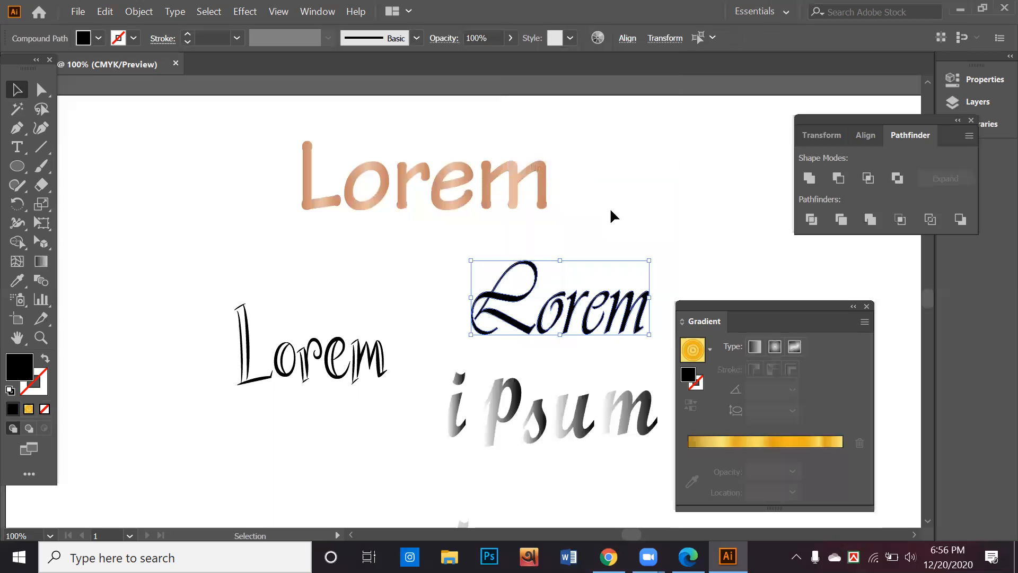
# Move the calligraphic L away from its word to the free space below and left of the other black Lorem.
pyautogui.click(501, 297)
pyautogui.moveTo(507, 294); pyautogui.dragTo(160, 387)
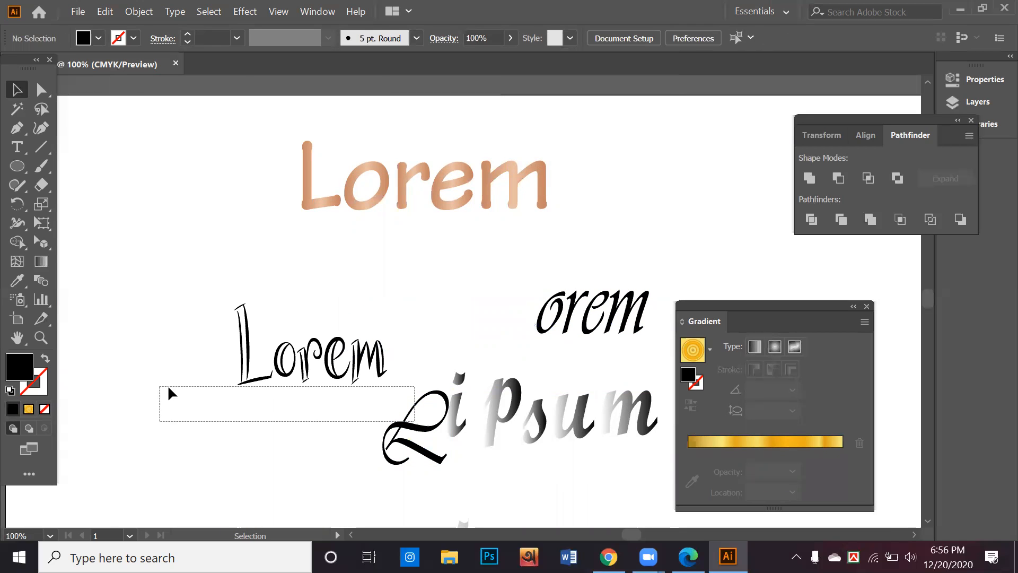
pyautogui.click(374, 450)
pyautogui.moveTo(411, 428)
pyautogui.mouseDown()
pyautogui.moveTo(150, 380)
pyautogui.moveTo(173, 375)
pyautogui.moveTo(178, 423)
pyautogui.mouseUp()
# Give the separated L a black stroke with a weight of 2 pt.
pyautogui.click(37, 384)
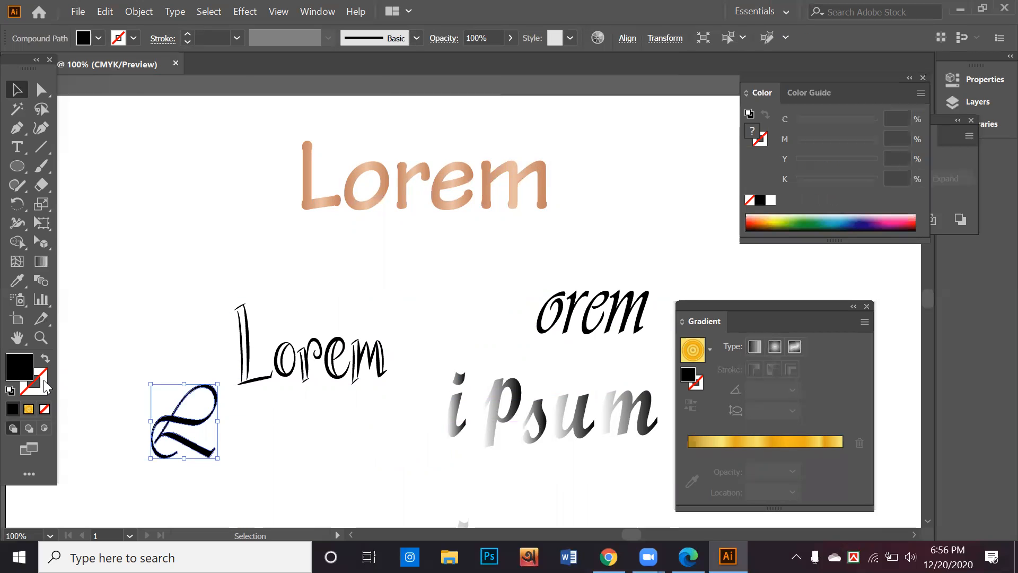
pyautogui.click(15, 408)
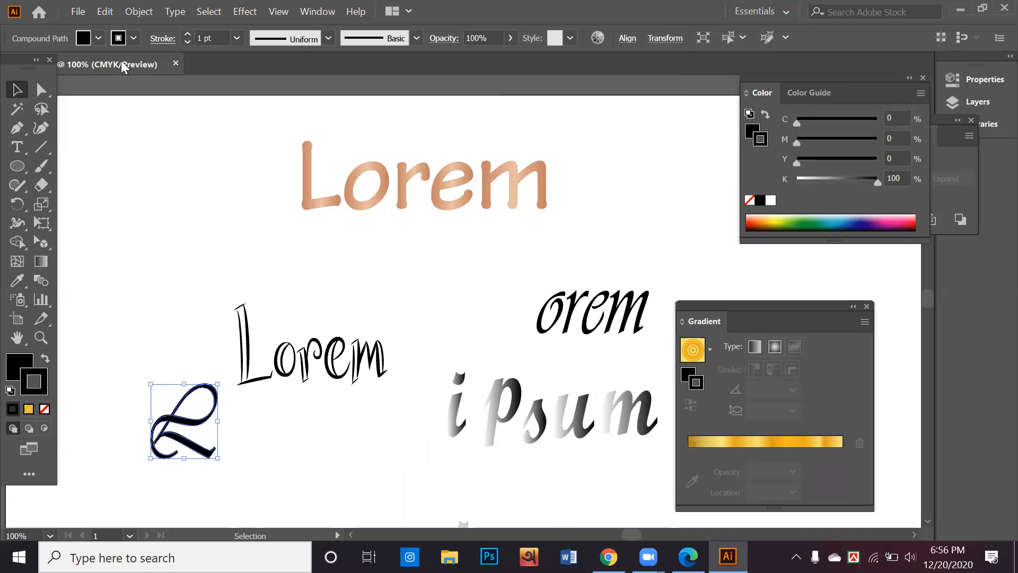
pyautogui.click(188, 35)
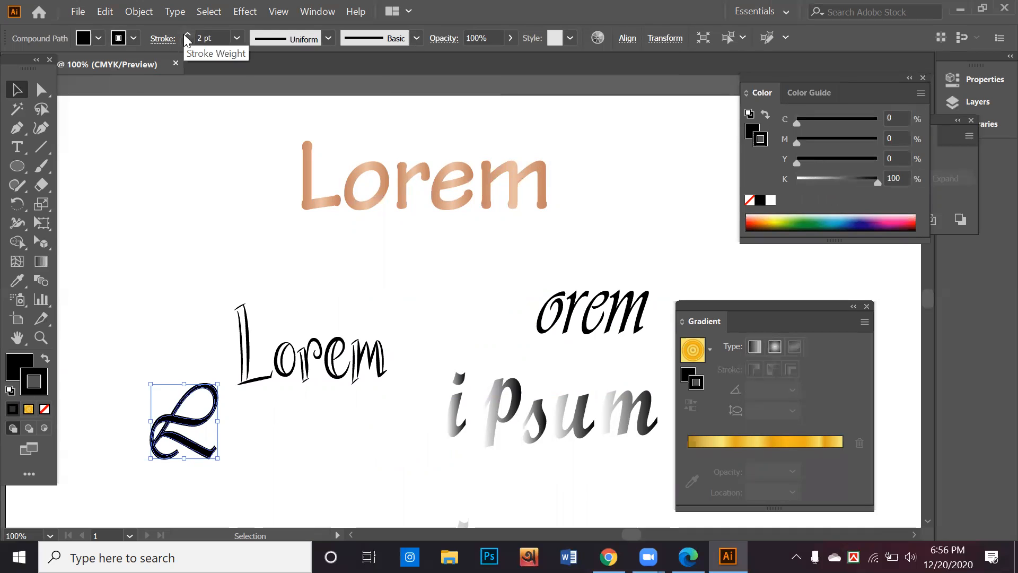
pyautogui.click(113, 190)
pyautogui.moveTo(184, 419); pyautogui.dragTo(200, 455)
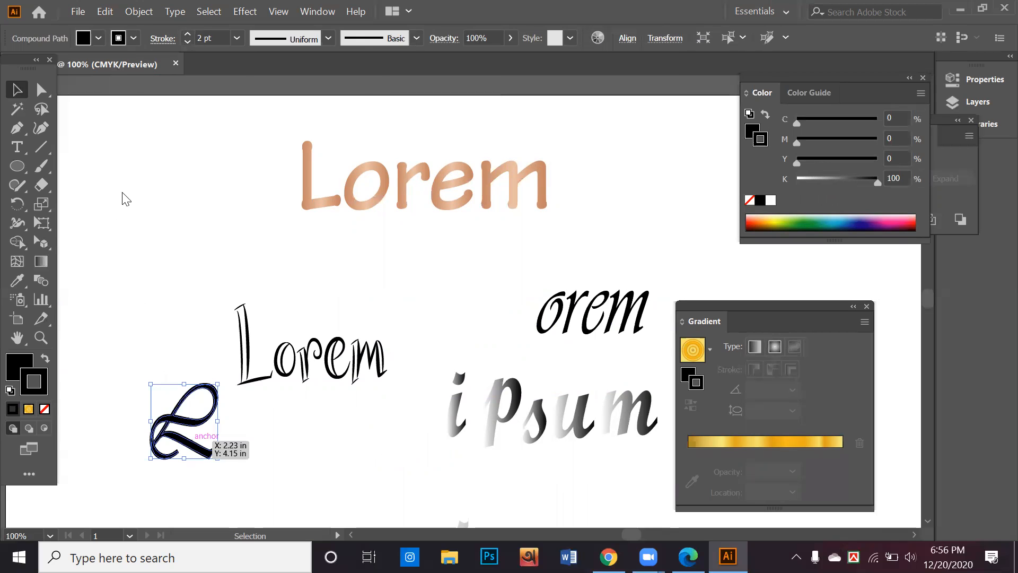
# Expand the stroked L so its stroke becomes filled shapes, and reselect the whole letter.
pyautogui.click(139, 11)
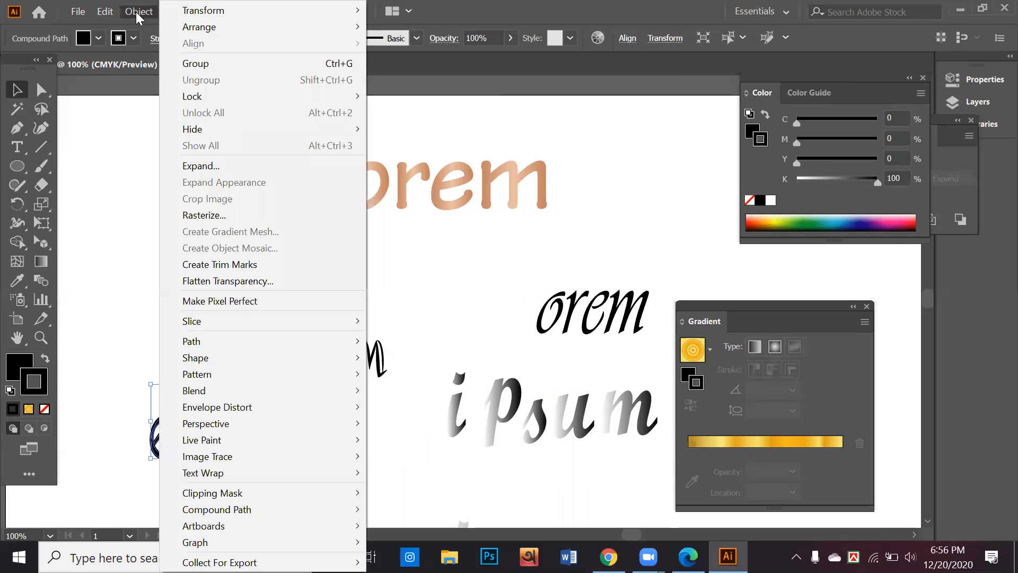
pyautogui.click(236, 165)
pyautogui.click(495, 370)
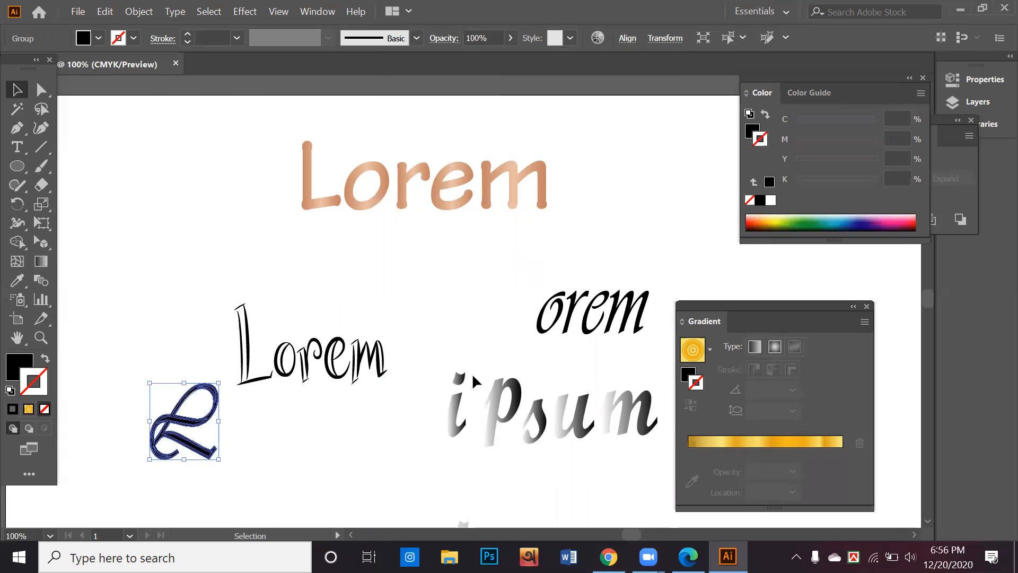
pyautogui.moveTo(275, 456); pyautogui.dragTo(150, 422)
# Deselect the L and close the Gradient and Color panels to clear the workspace.
pyautogui.click(321, 11)
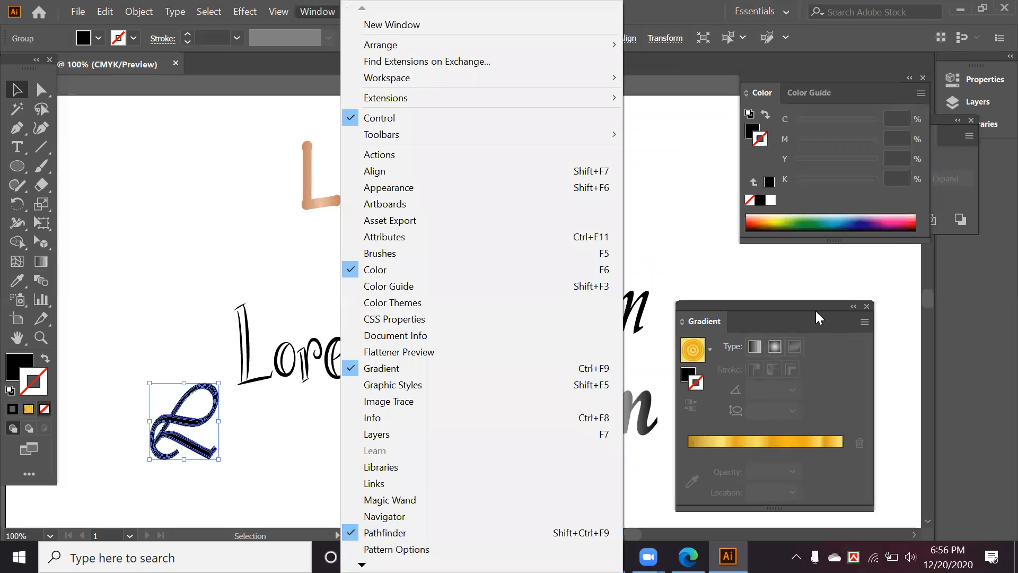
pyautogui.click(866, 307)
pyautogui.click(867, 303)
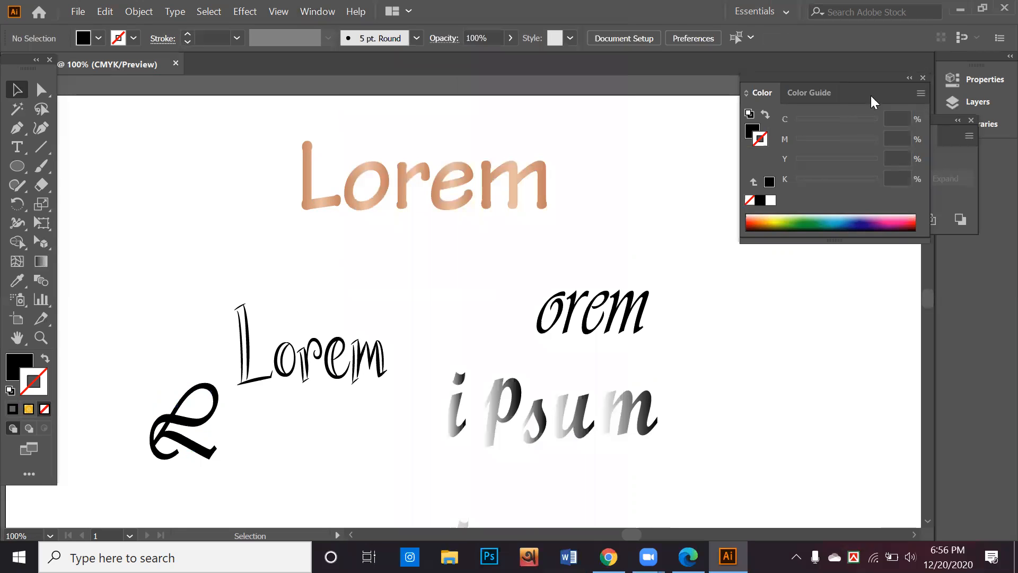
pyautogui.click(923, 78)
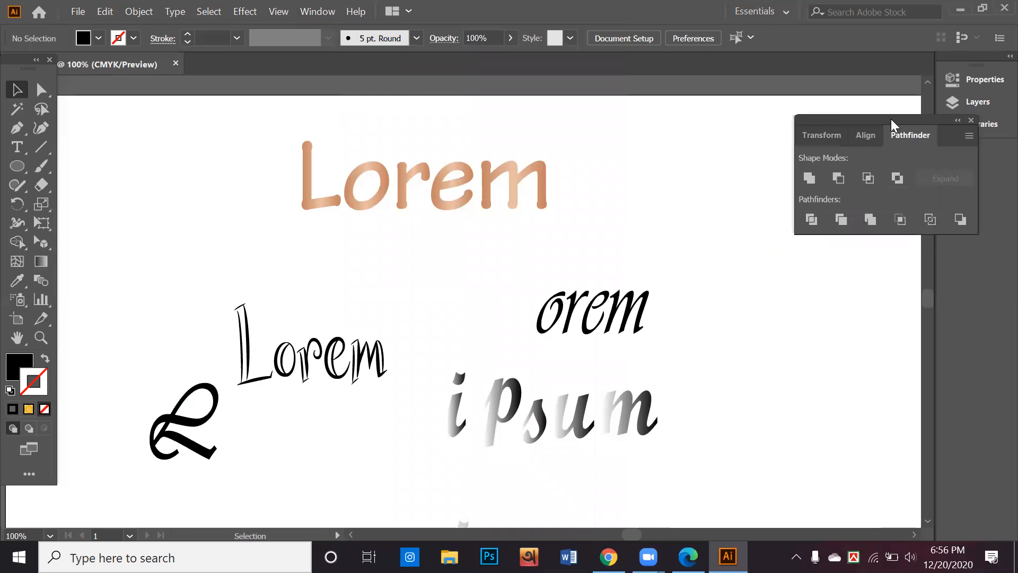
# Unite the expanded L's fill and outline shapes into one shape with Pathfinder.
pyautogui.moveTo(891, 118); pyautogui.dragTo(833, 141)
pyautogui.moveTo(233, 473); pyautogui.dragTo(148, 417)
pyautogui.click(757, 197)
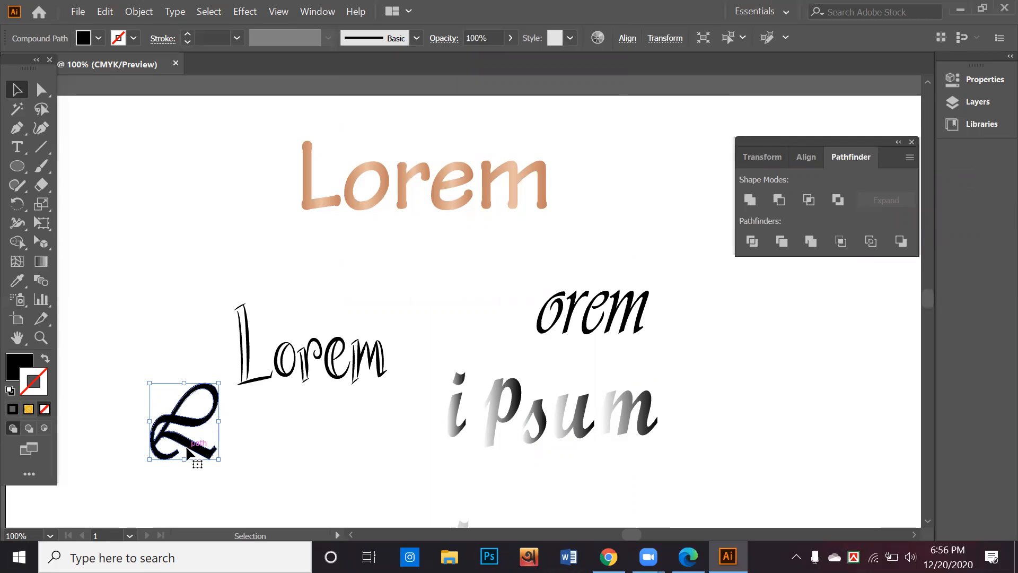
# Move the black "Lorem" text up beneath the copper "Lorem", convert it to outlines and ungroup its letters.
pyautogui.click(314, 423)
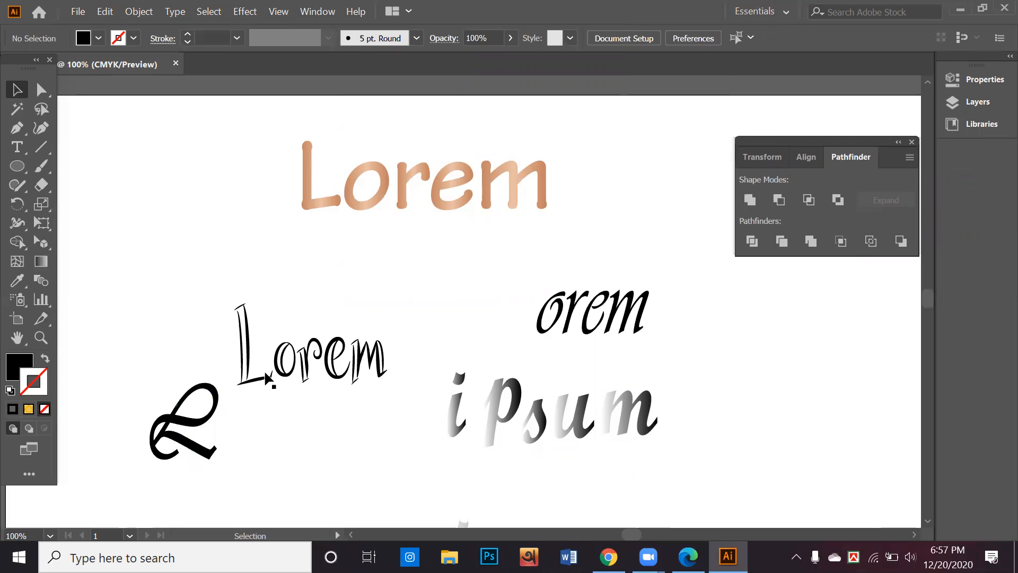
pyautogui.moveTo(270, 375); pyautogui.dragTo(288, 297)
pyautogui.rightClick(288, 294)
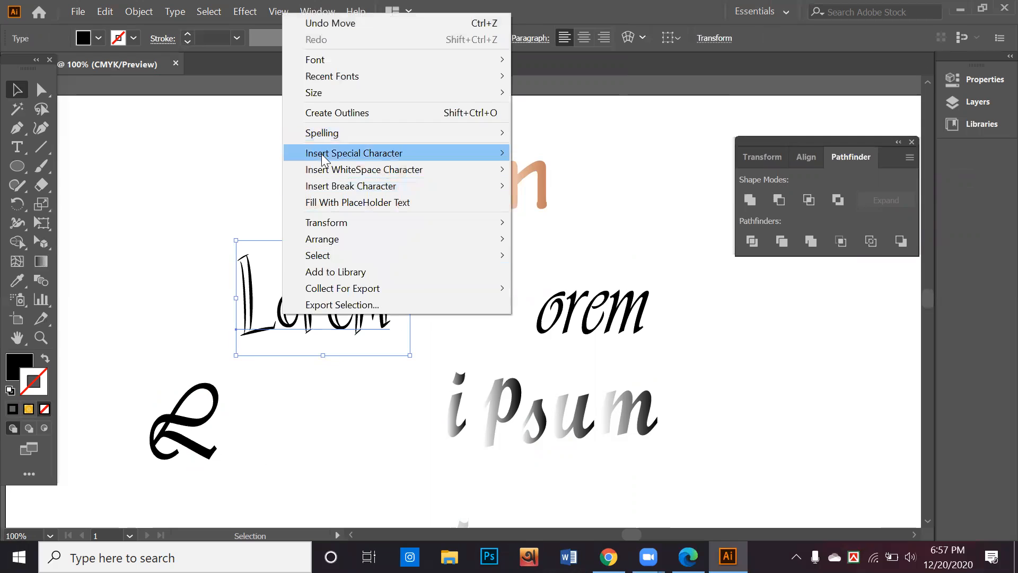
pyautogui.click(348, 113)
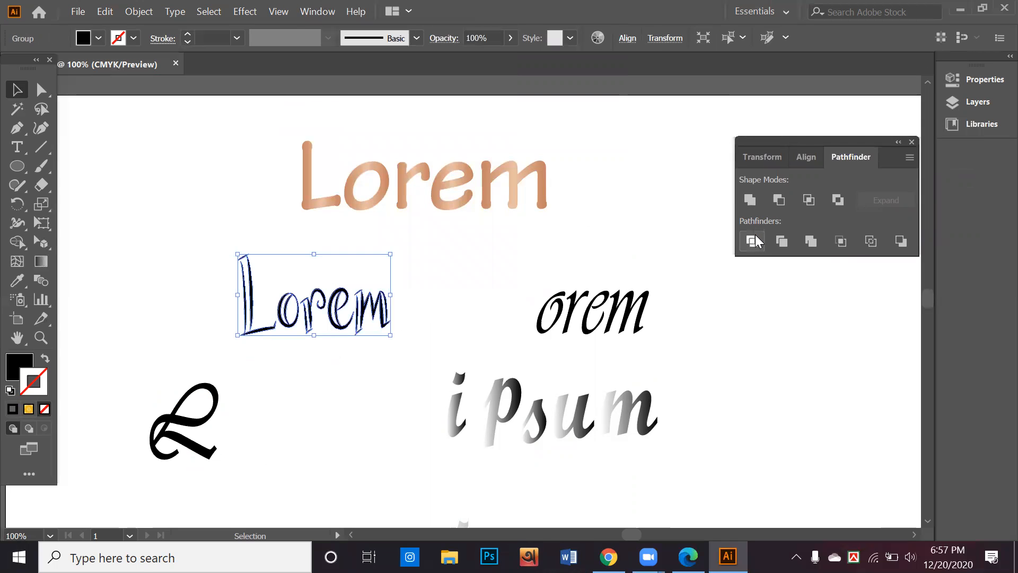
pyautogui.rightClick(363, 325)
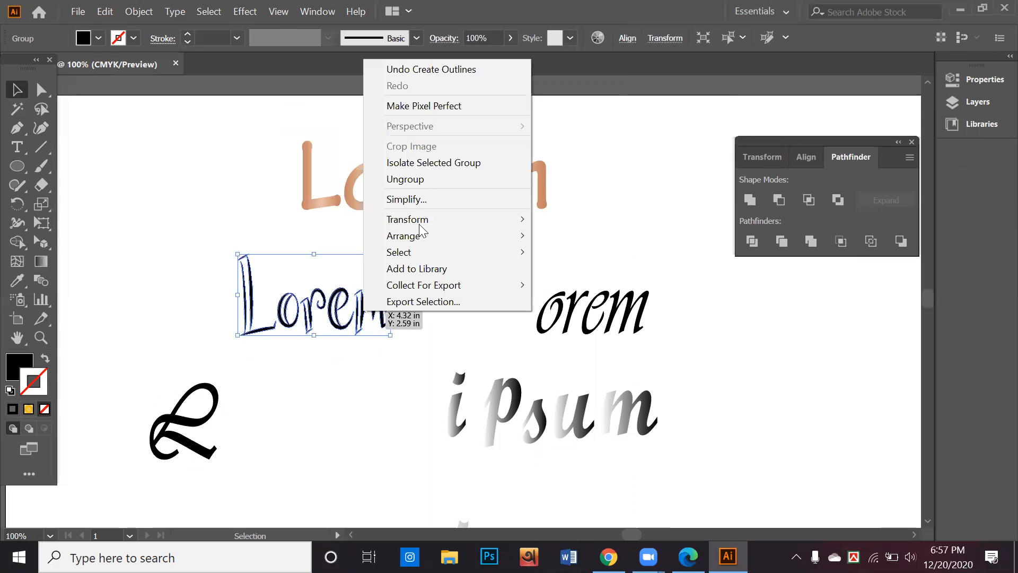
pyautogui.click(439, 182)
# Move the plain L away from the black word and place the decorative script L in front of "orem".
pyautogui.click(279, 329)
pyautogui.moveTo(253, 319); pyautogui.dragTo(137, 299)
pyautogui.moveTo(202, 424); pyautogui.dragTo(268, 296)
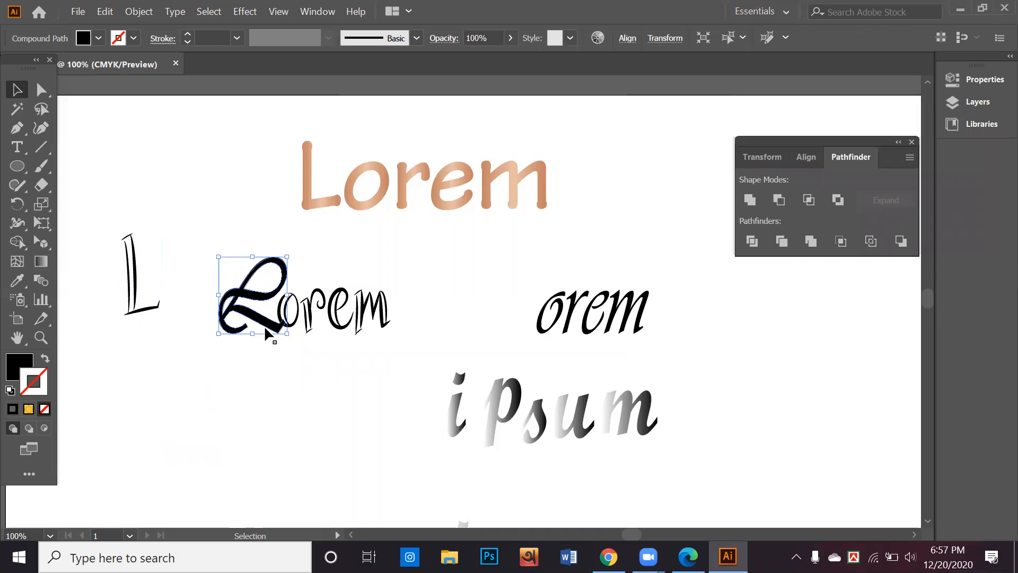
pyautogui.moveTo(267, 333); pyautogui.dragTo(264, 339)
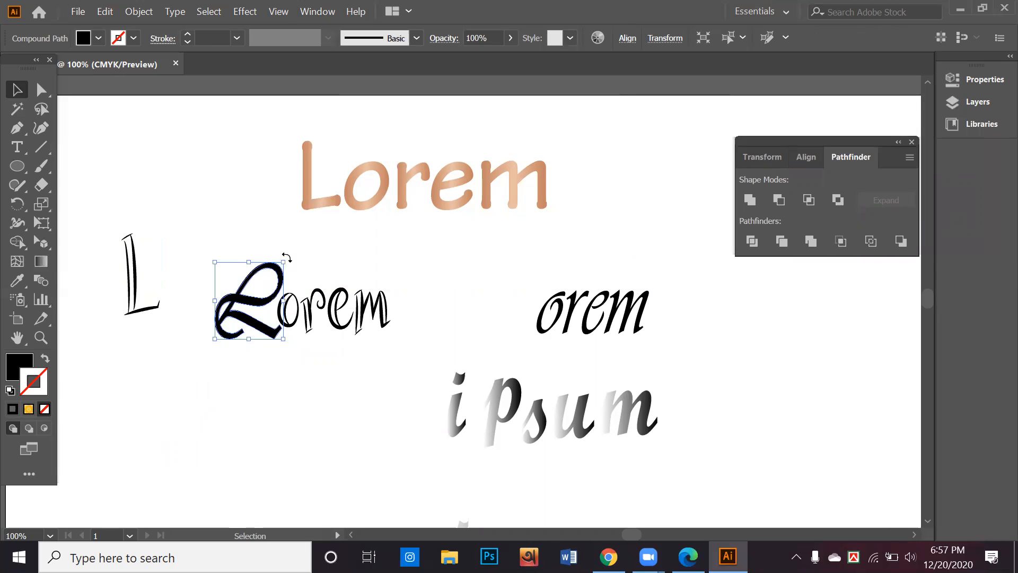
pyautogui.click(361, 253)
# Delete the leftover slanted "orem" above the gradient "ipsum".
pyautogui.moveTo(492, 277); pyautogui.dragTo(518, 278)
pyautogui.click(650, 434)
pyautogui.press('Delete')
# Reposition the letters i and p of the gradient "ipsum" so they sit closely together.
pyautogui.moveTo(692, 456); pyautogui.dragTo(631, 454)
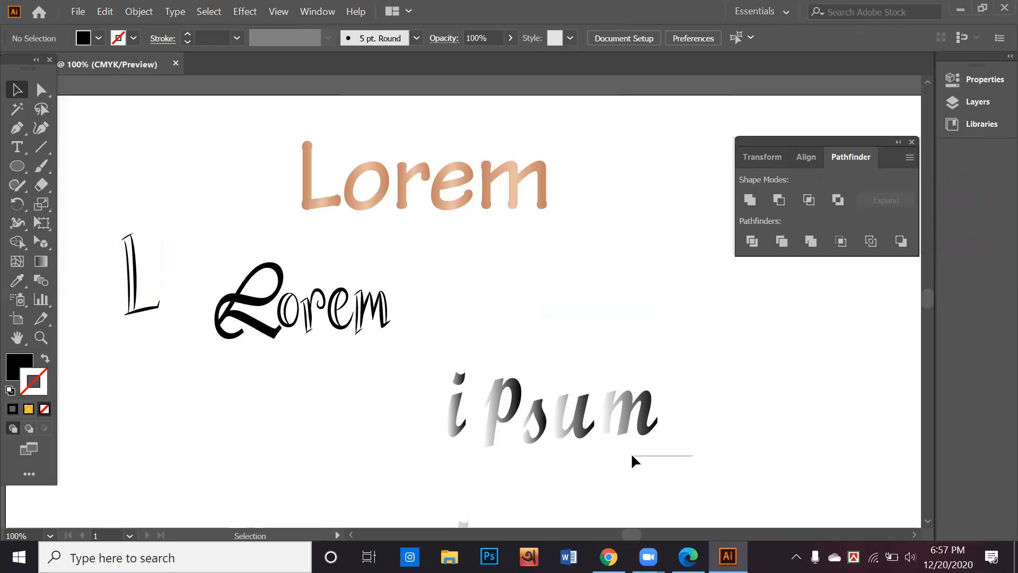
pyautogui.moveTo(449, 433); pyautogui.dragTo(513, 445)
pyautogui.click(573, 474)
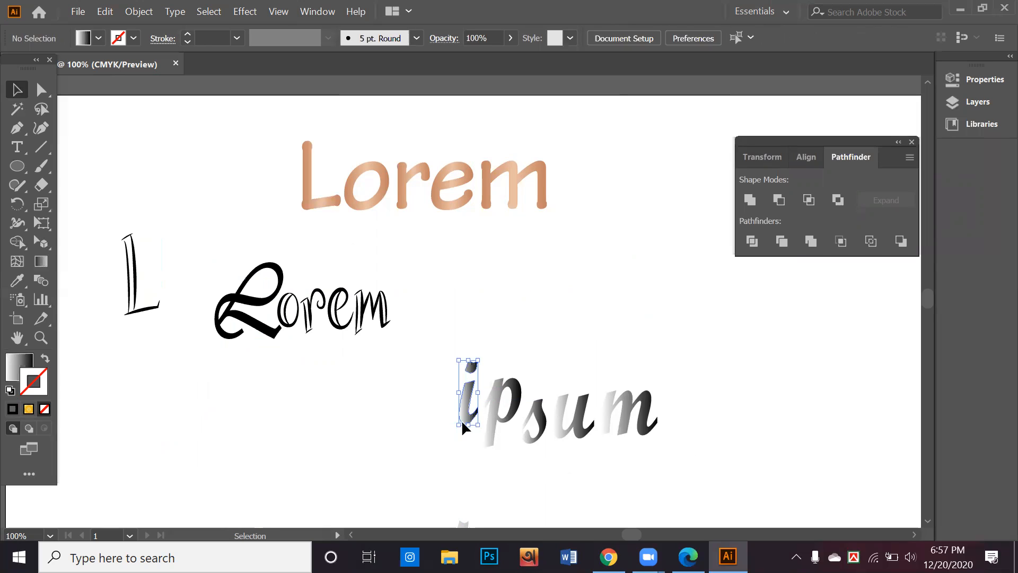
pyautogui.moveTo(465, 413); pyautogui.dragTo(474, 422)
pyautogui.click(516, 447)
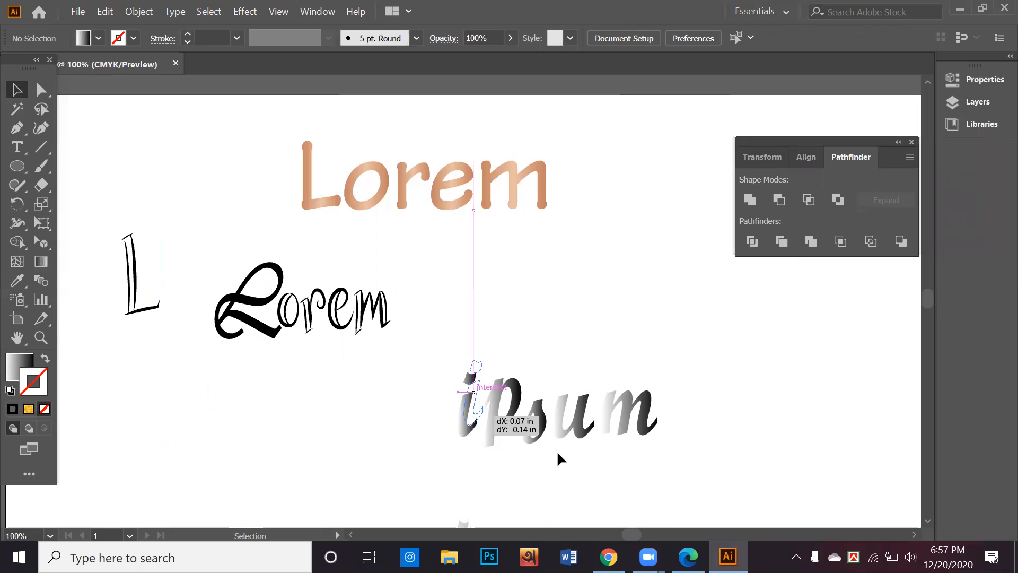
pyautogui.click(492, 432)
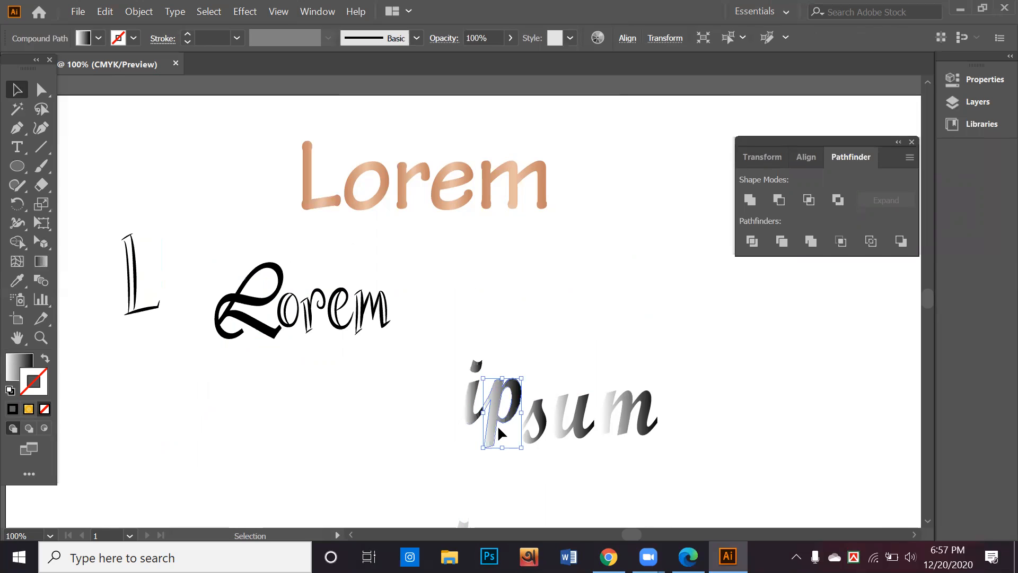
pyautogui.click(507, 469)
pyautogui.moveTo(499, 418); pyautogui.dragTo(489, 440)
# Move "ipsum" beside the script "Lorem" and merge both words into one shape with Pathfinder Unite.
pyautogui.moveTo(705, 464); pyautogui.dragTo(448, 408)
pyautogui.moveTo(583, 430); pyautogui.dragTo(520, 313)
pyautogui.moveTo(630, 379); pyautogui.dragTo(206, 246)
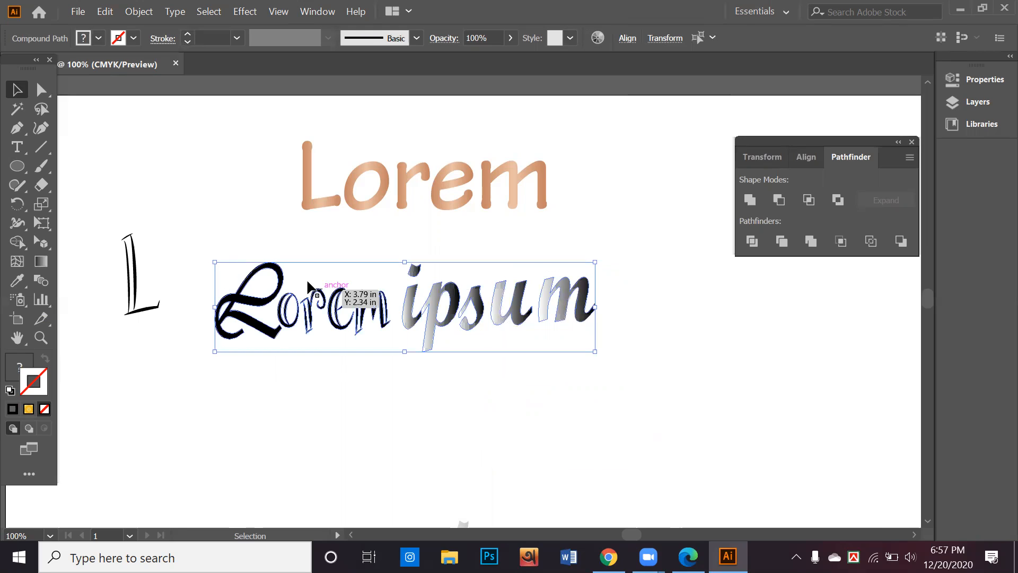
pyautogui.click(747, 201)
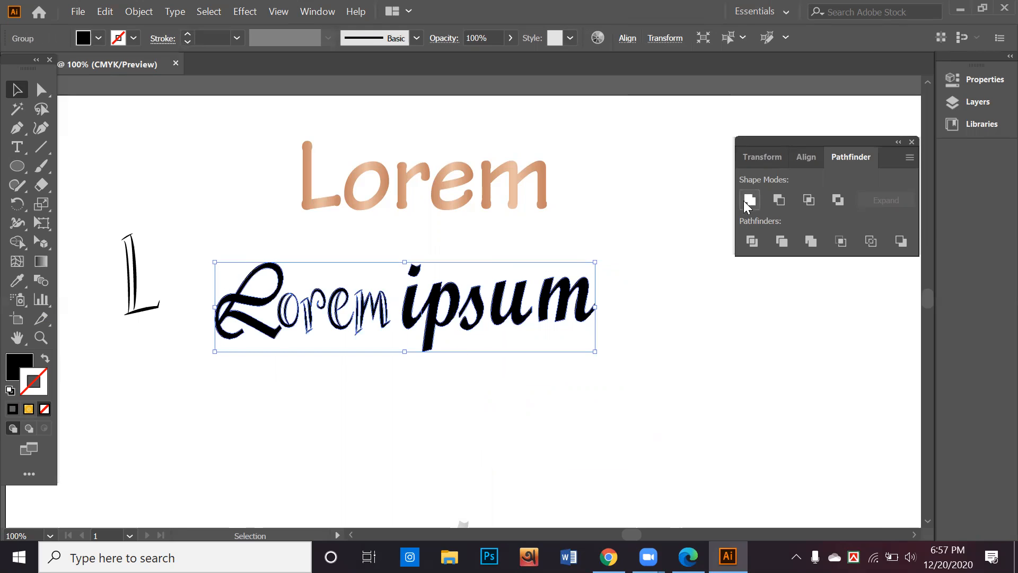
# Apply the gold radial gradient to the stroke of the united "Lorem ipsum" lettering.
pyautogui.keyDown('alt'); pyautogui.scroll(-2, 594, 378); pyautogui.keyUp('alt')
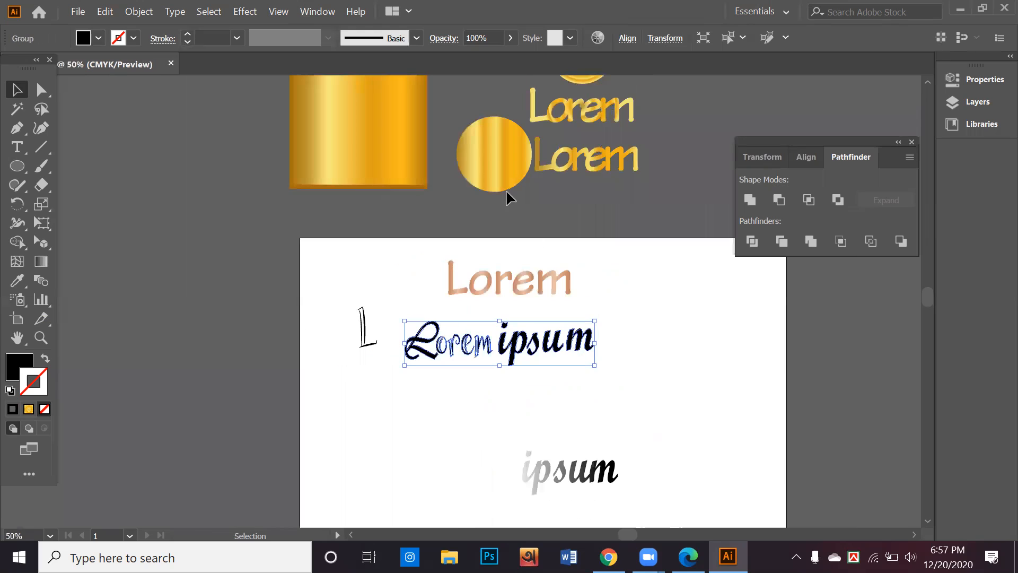
pyautogui.click(30, 409)
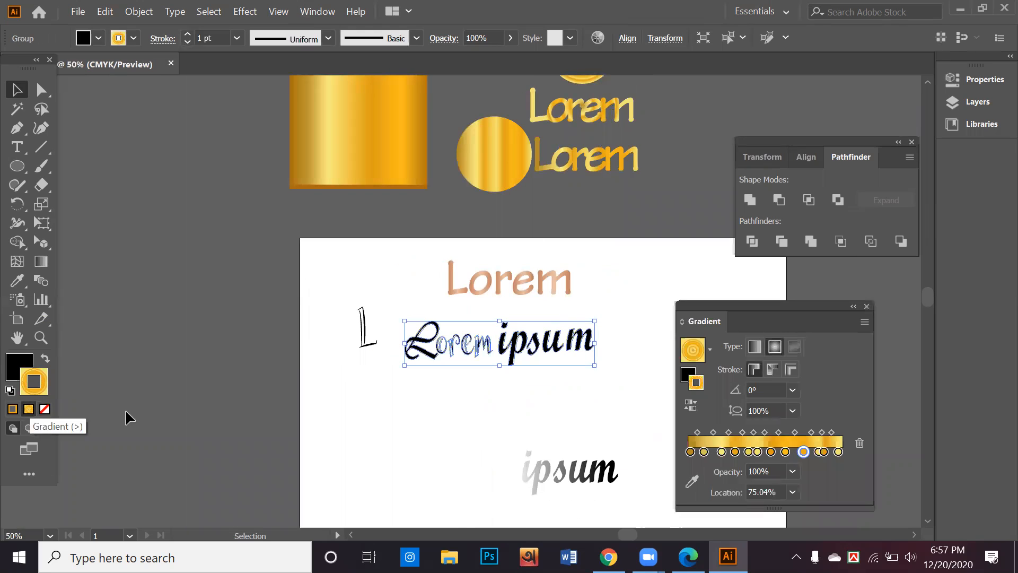
pyautogui.click(483, 382)
# Examine the gold outline along the lettering, especially where the i and p of "ipsum" meet.
pyautogui.keyDown('alt'); pyautogui.scroll(3, 485, 366); pyautogui.keyUp('alt')
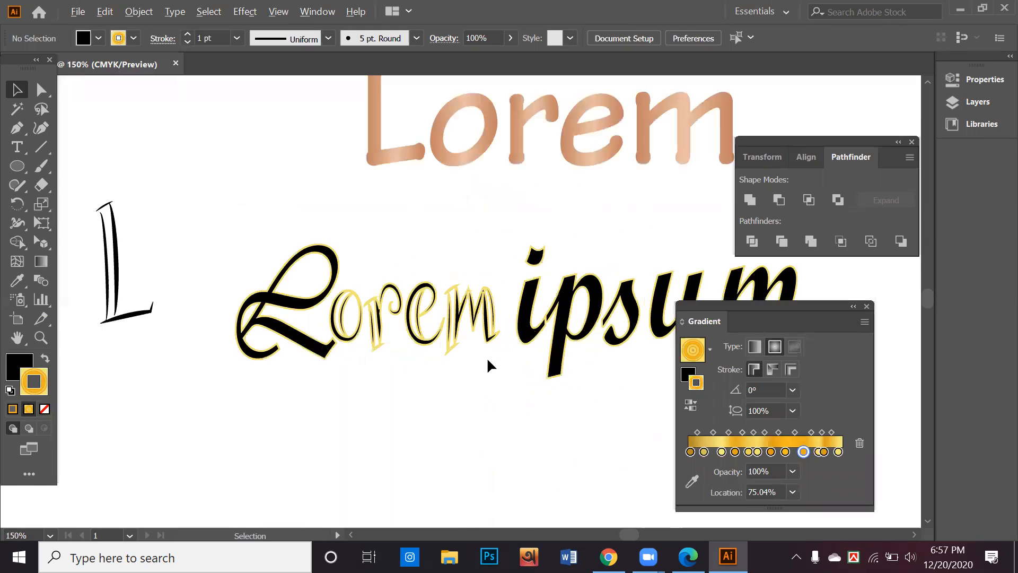
pyautogui.keyDown('alt'); pyautogui.scroll(-2, 535, 355); pyautogui.keyUp('alt')
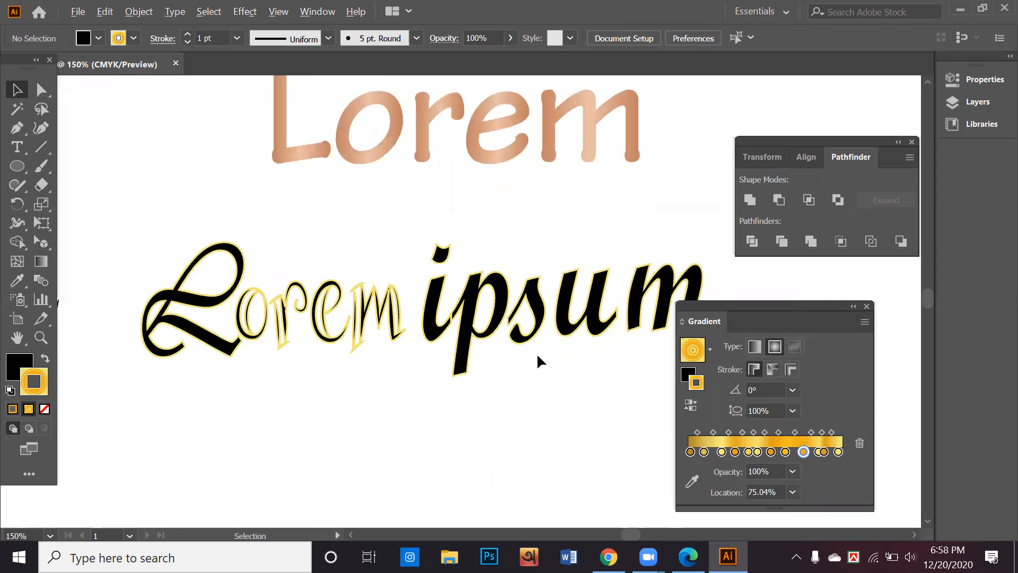
pyautogui.moveTo(540, 359); pyautogui.dragTo(526, 364)
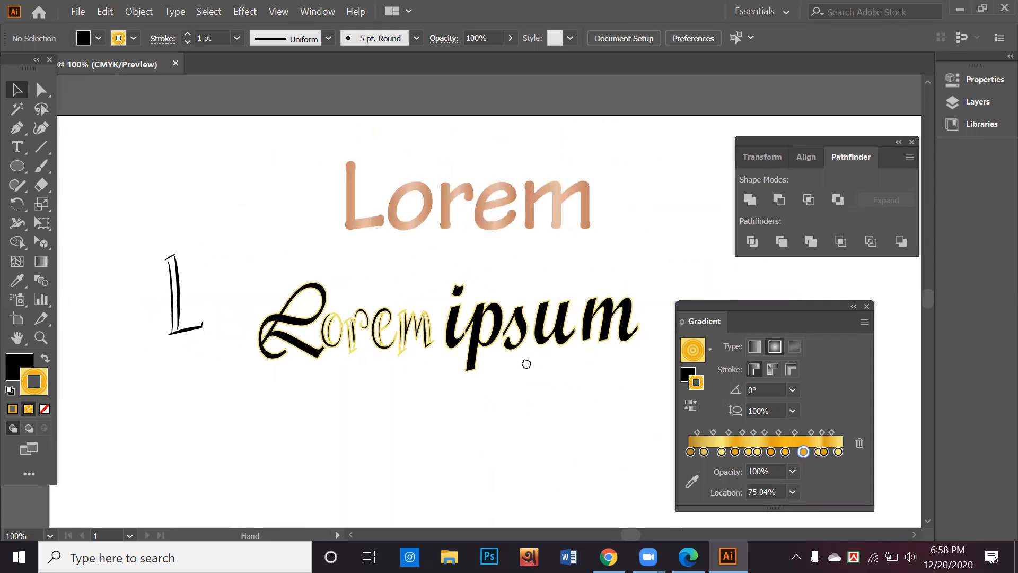
pyautogui.click(591, 335)
pyautogui.click(580, 391)
pyautogui.keyDown('alt'); pyautogui.scroll(1, 533, 395); pyautogui.keyUp('alt')
pyautogui.moveTo(530, 393); pyautogui.dragTo(545, 392)
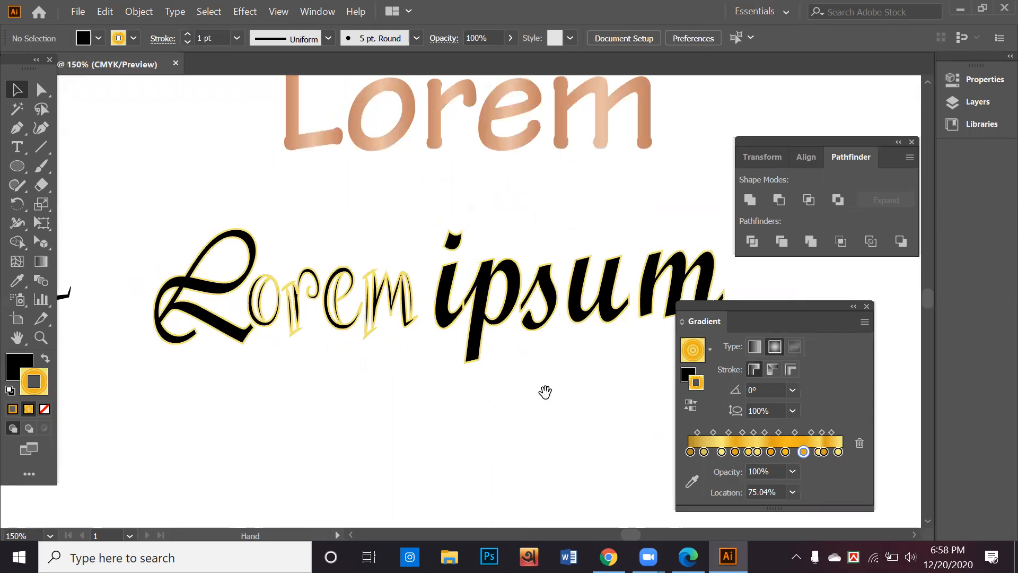
pyautogui.click(253, 331)
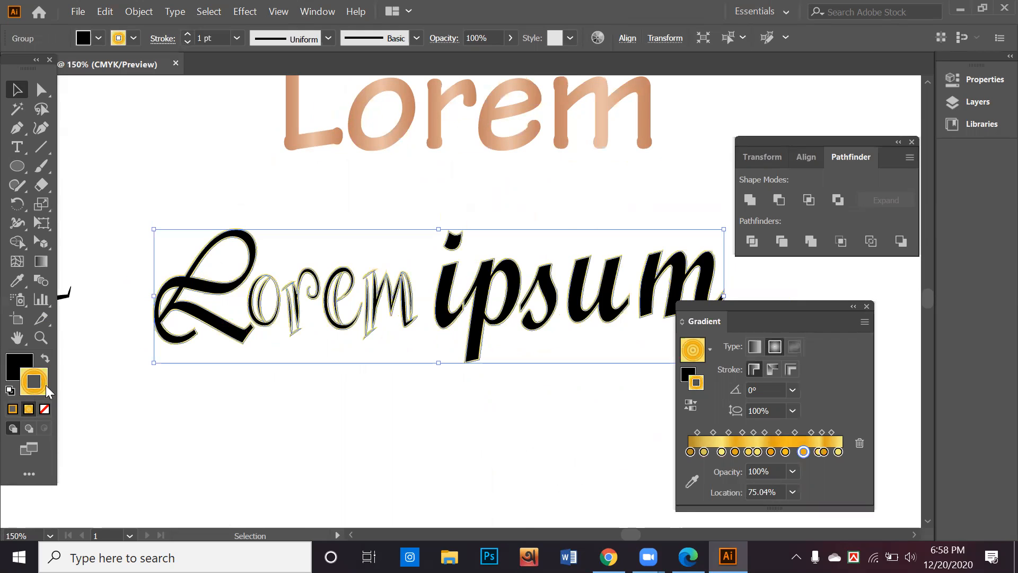
pyautogui.click(425, 342)
pyautogui.scroll(2, 454, 325)
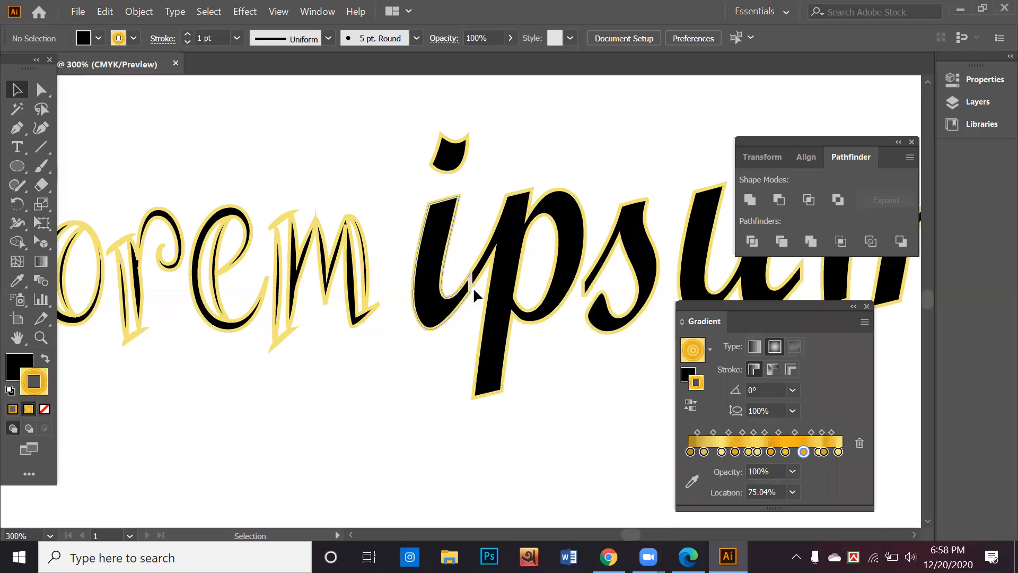
pyautogui.scroll(2, 470, 304)
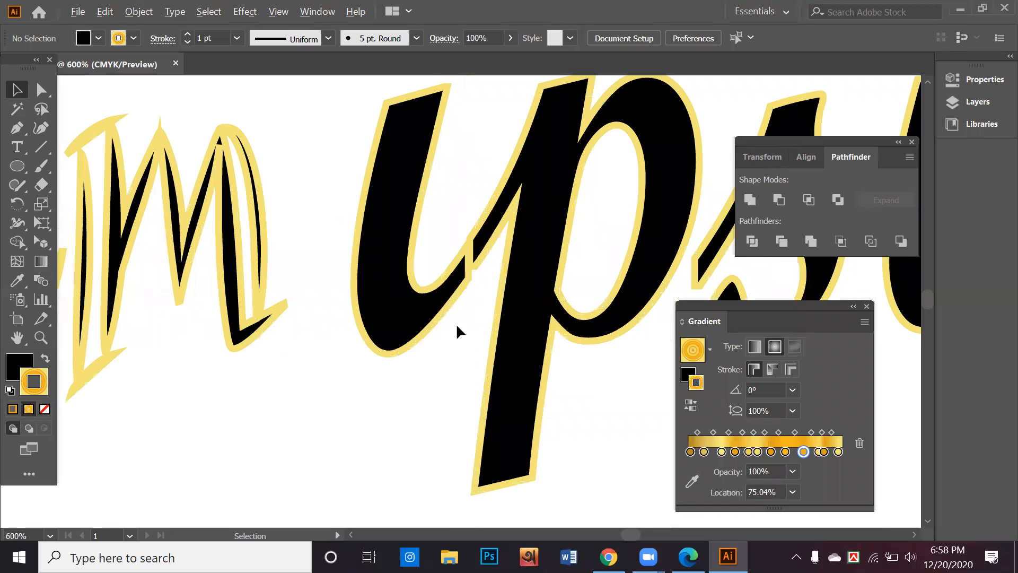
# Ungroup the united "Lorem ipsum" lettering into separate letters.
pyautogui.scroll(-2, 457, 326)
pyautogui.click(482, 301)
pyautogui.rightClick(483, 301)
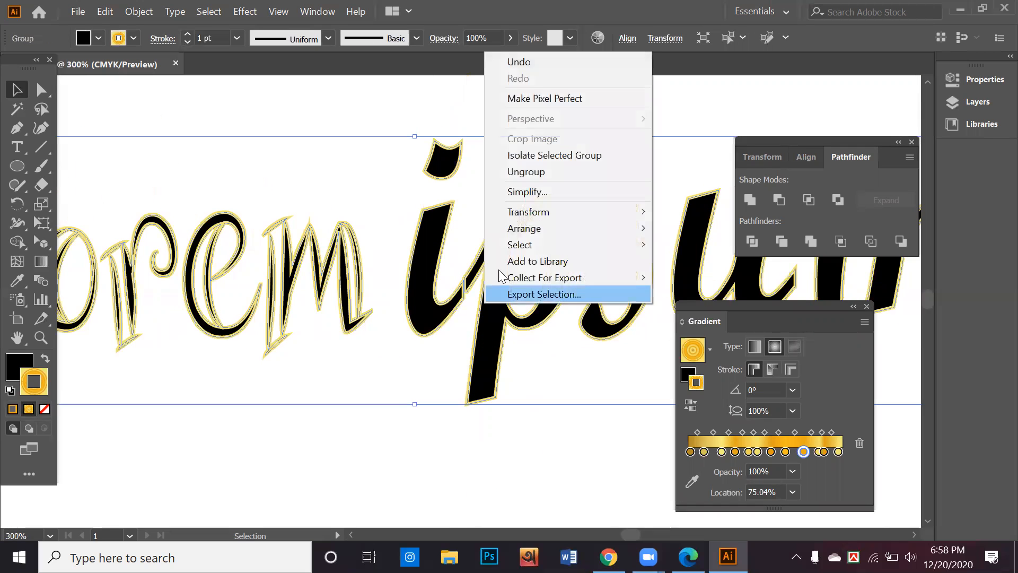
pyautogui.click(538, 171)
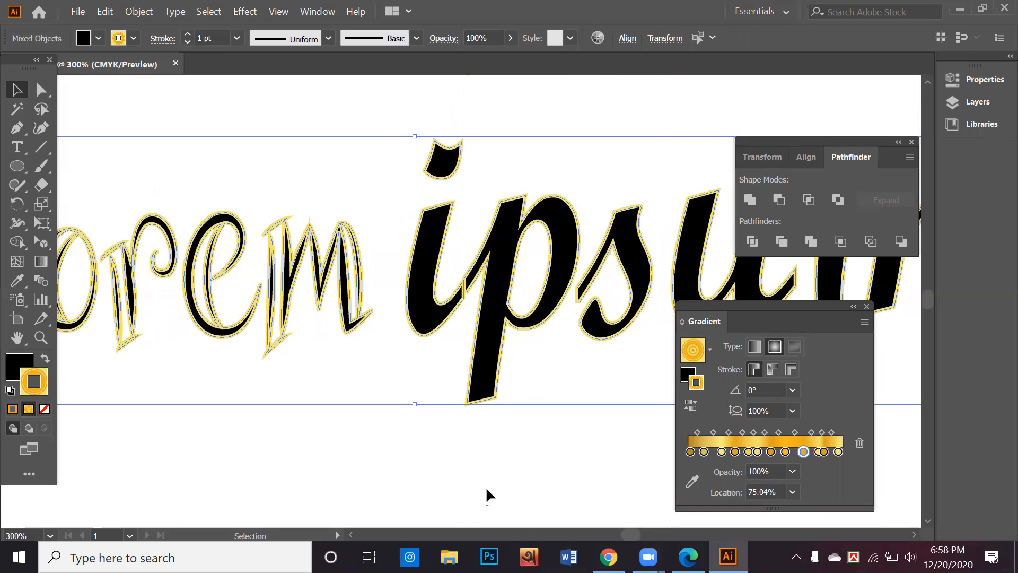
pyautogui.click(487, 497)
# Move the stem of the i in "ipsum" so that its tail joins the letter p.
pyautogui.scroll(2, 463, 337)
pyautogui.scroll(2, 421, 473)
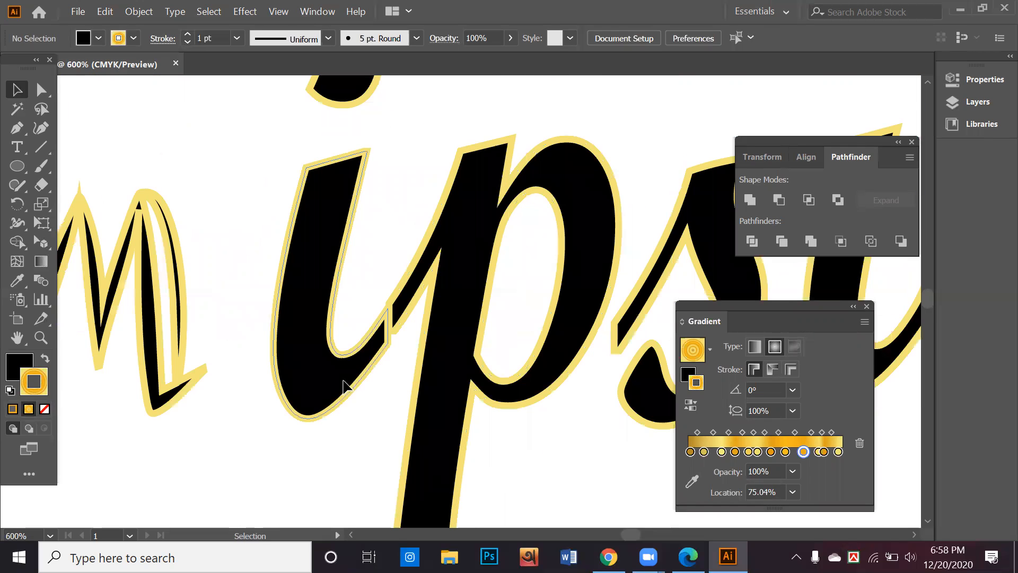
pyautogui.moveTo(345, 382); pyautogui.dragTo(352, 369)
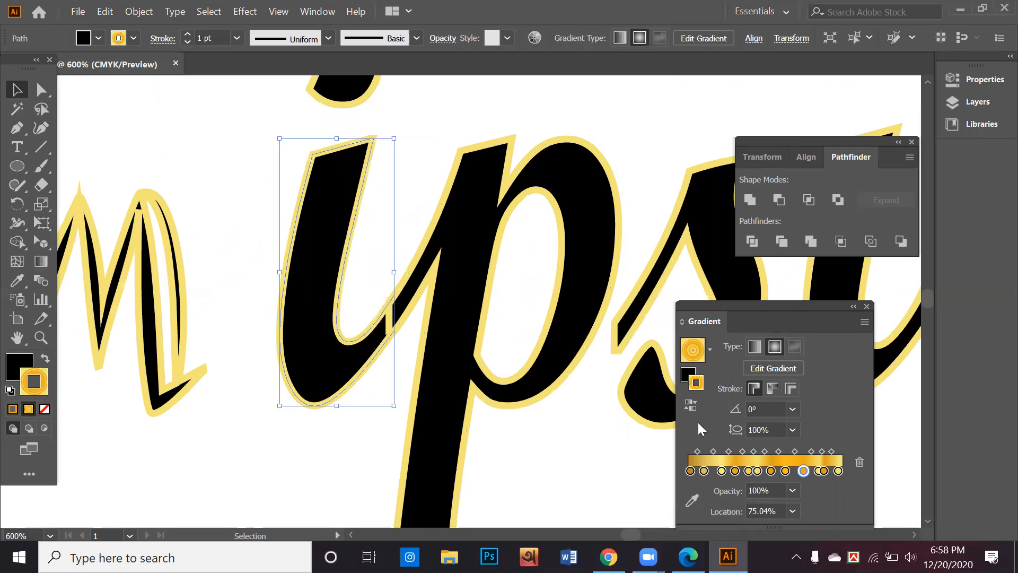
pyautogui.scroll(-2, 568, 450)
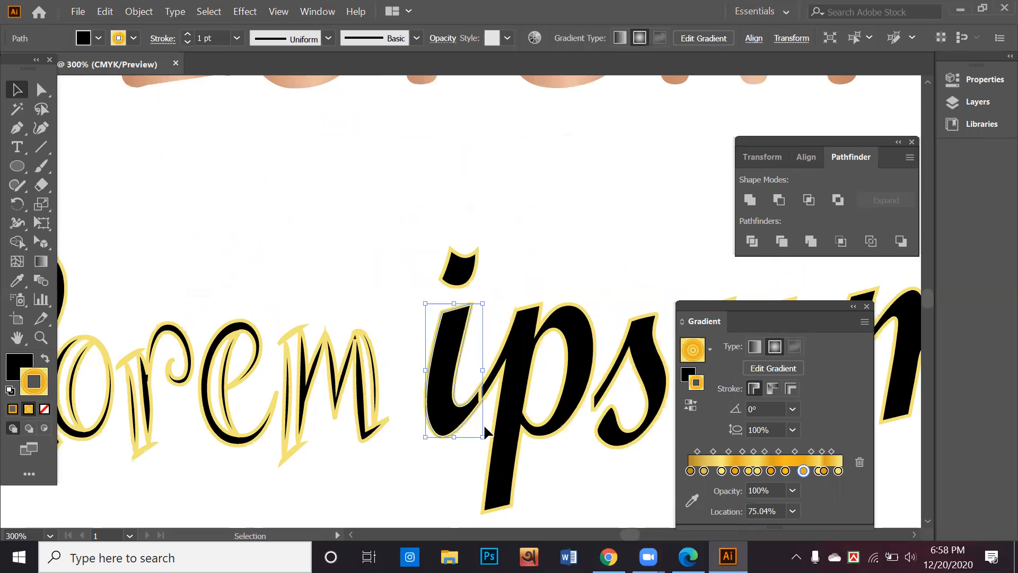
pyautogui.scroll(-1, 484, 440)
pyautogui.scroll(-1, 527, 444)
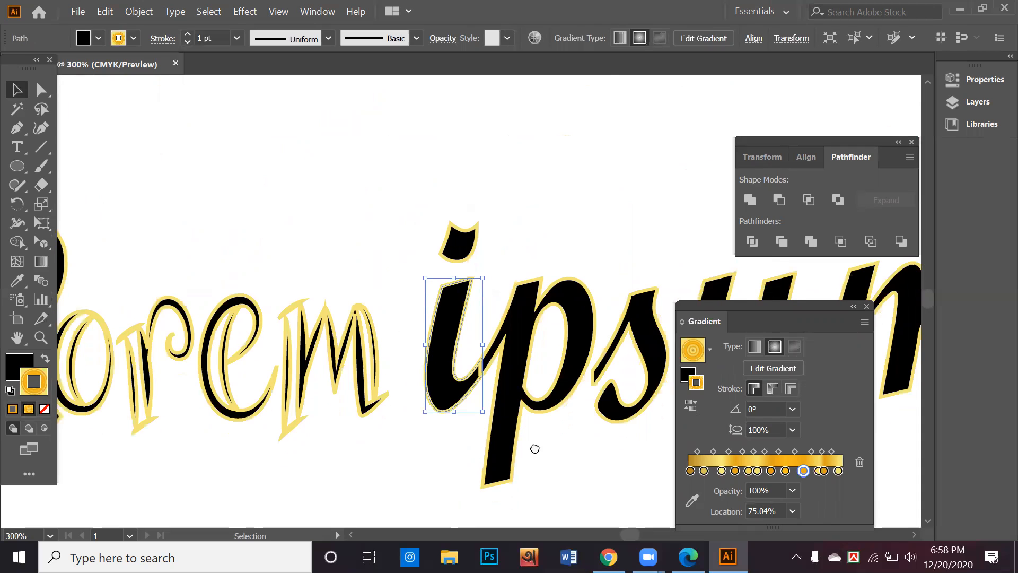
# Remove the stroke from all letters of "ipsum" and bring up their black fill colour for editing.
pyautogui.hscroll(8, 531, 446)
pyautogui.moveTo(641, 409); pyautogui.dragTo(691, 426)
pyautogui.click(45, 410)
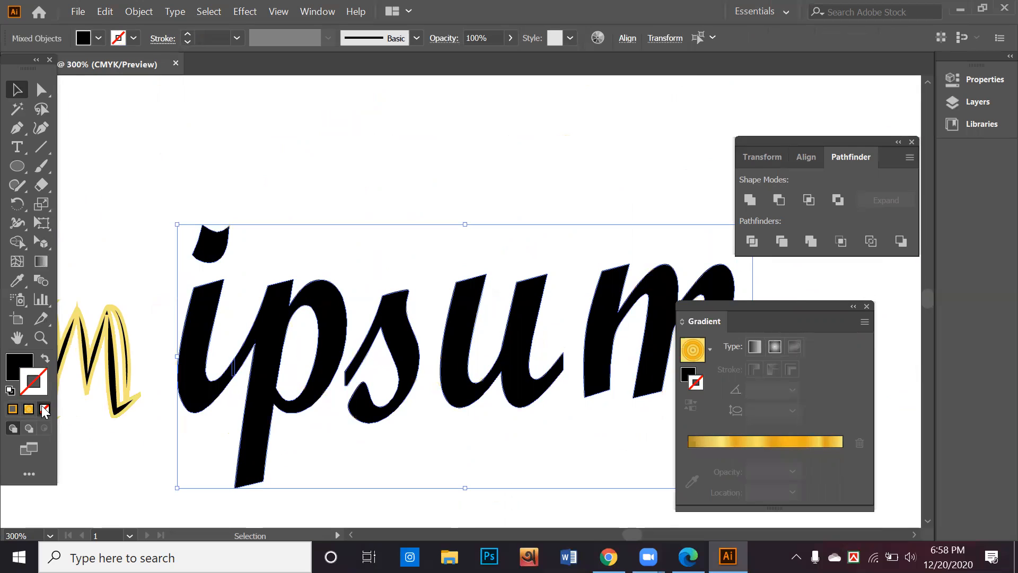
pyautogui.click(28, 365)
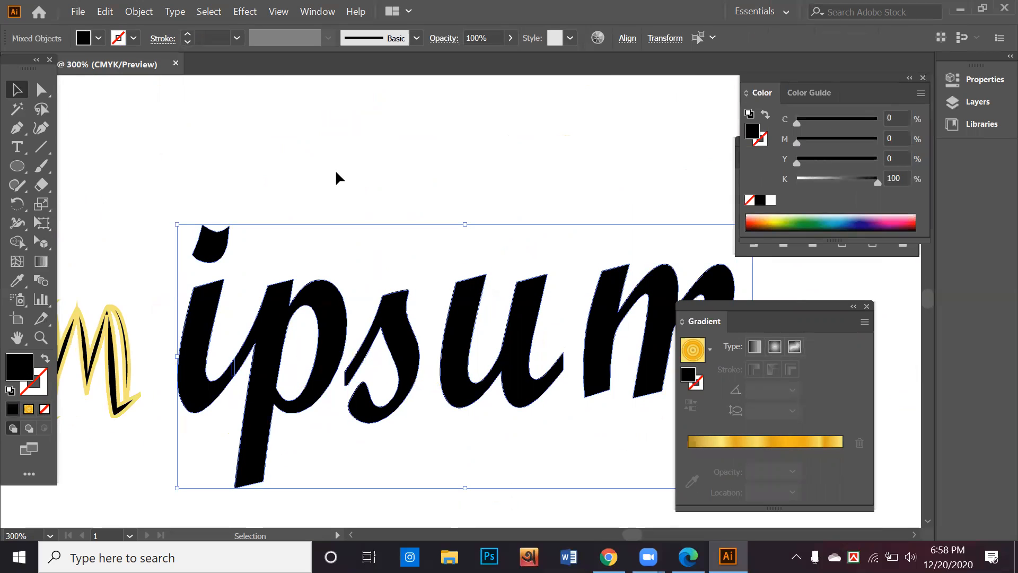
# Move the s of "ipsum" against the p, and the u against the s.
pyautogui.click(393, 203)
pyautogui.moveTo(404, 332); pyautogui.dragTo(390, 332)
pyautogui.click(422, 250)
pyautogui.moveTo(469, 334); pyautogui.dragTo(443, 337)
pyautogui.click(519, 346)
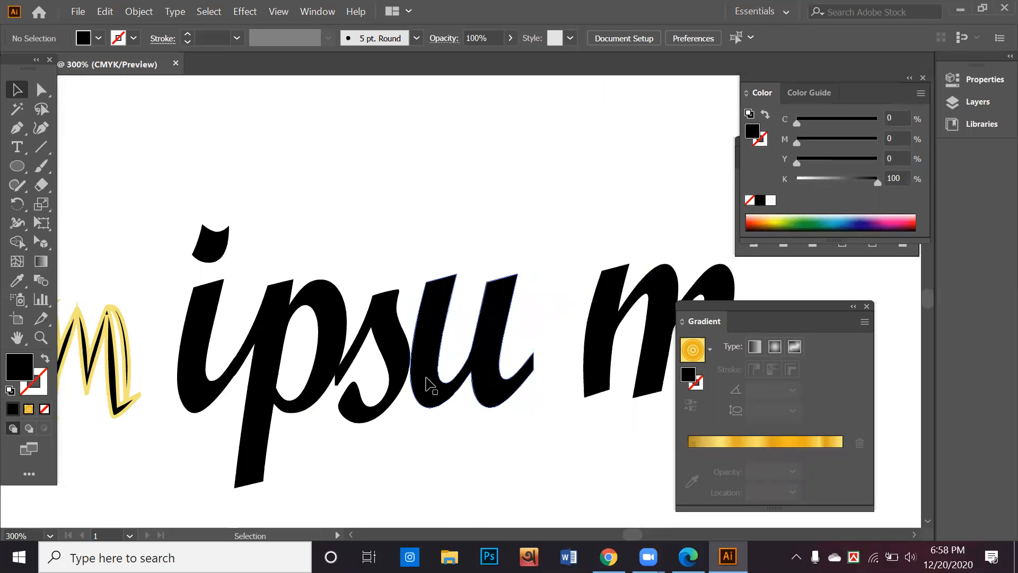
# Nudge the u to overlap the s slightly and move the m against the u.
pyautogui.scroll(2, 427, 385)
pyautogui.moveTo(410, 361); pyautogui.dragTo(407, 361)
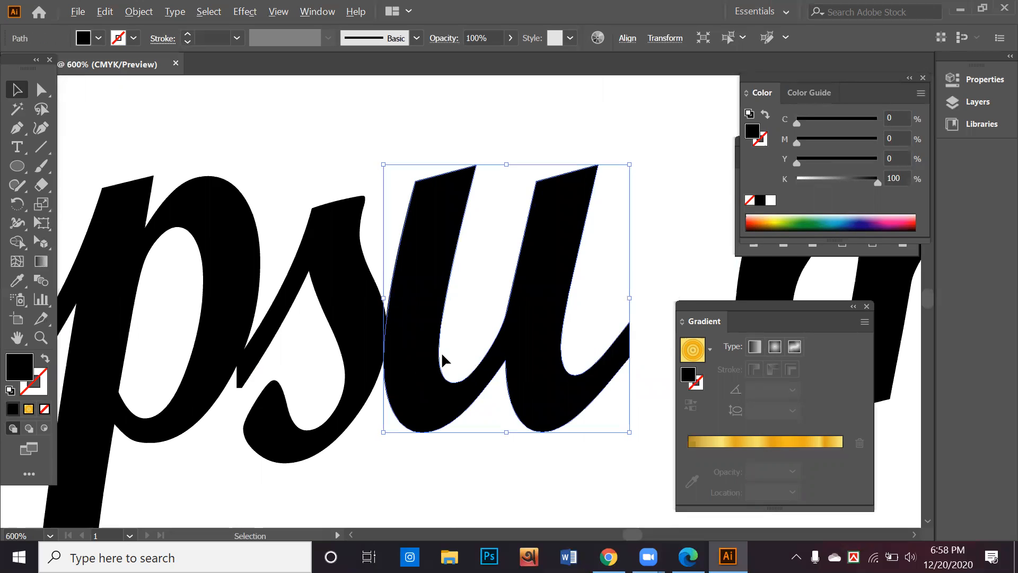
pyautogui.scroll(-1, 442, 360)
pyautogui.scroll(-1, 562, 334)
pyautogui.moveTo(563, 347); pyautogui.dragTo(508, 342)
pyautogui.click(477, 414)
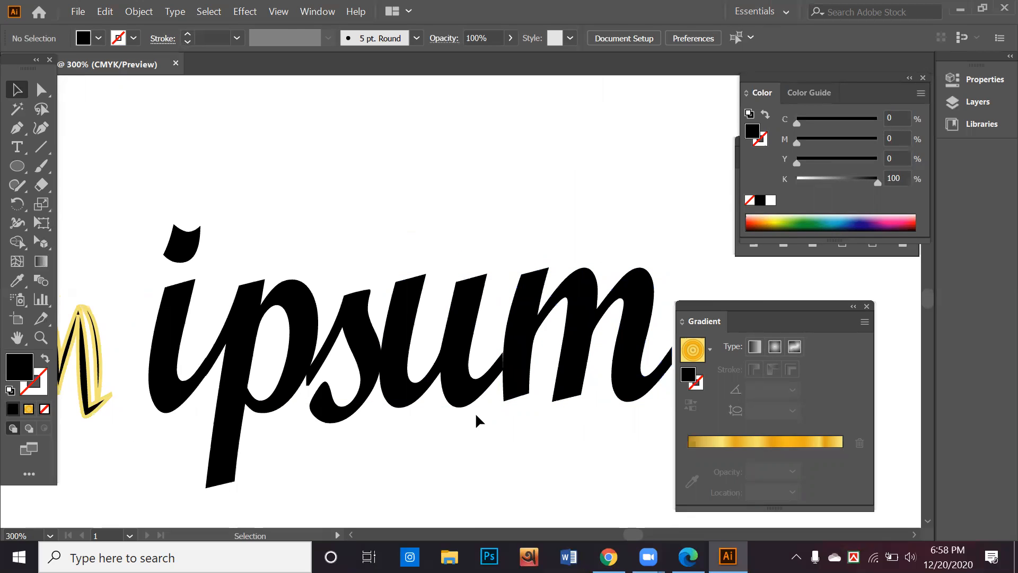
# Nudge the m slightly towards the u to close the thin gap between the two letters.
pyautogui.scroll(2, 509, 393)
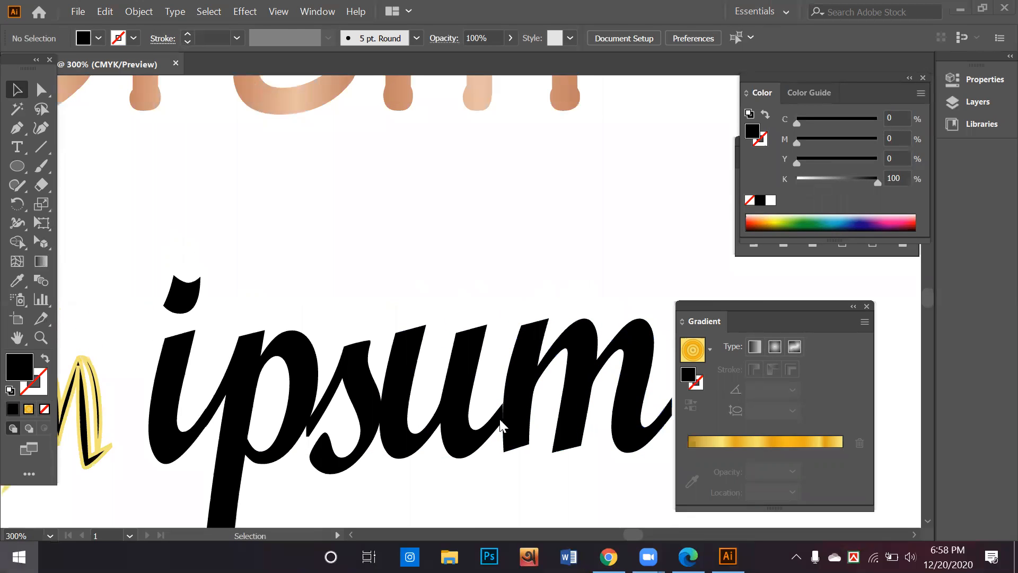
pyautogui.scroll(8, 502, 440)
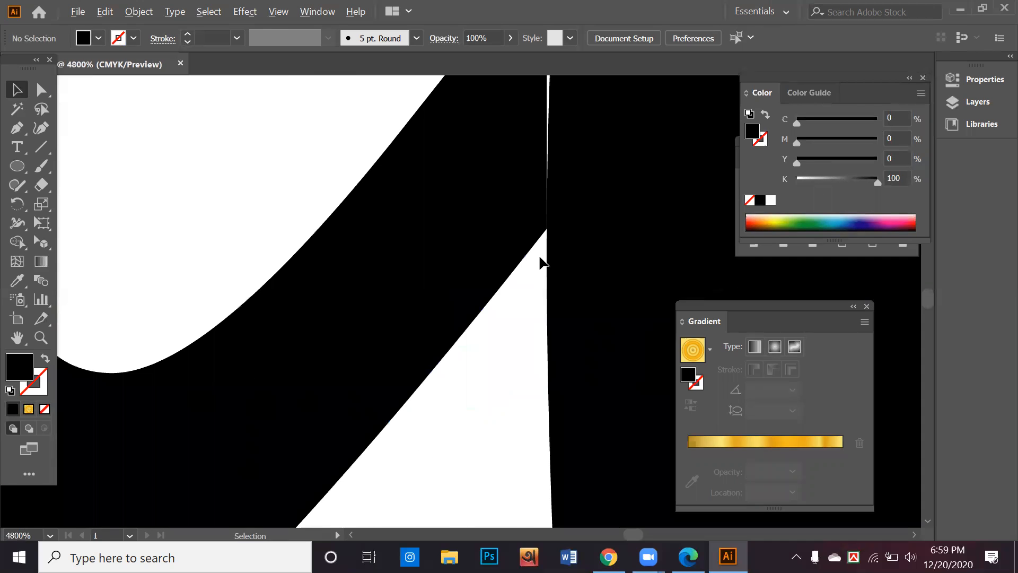
pyautogui.moveTo(557, 190); pyautogui.dragTo(556, 192)
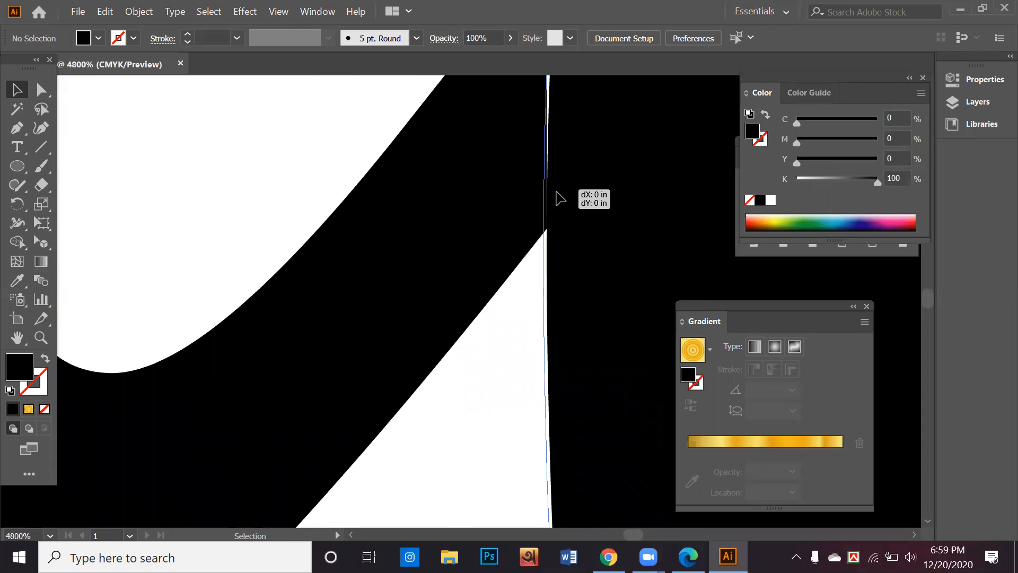
# Unite all the overlapping letters of "ipsum" into one combined shape with Pathfinder.
pyautogui.moveTo(557, 239); pyautogui.dragTo(557, 239)
pyautogui.scroll(-10, 557, 239)
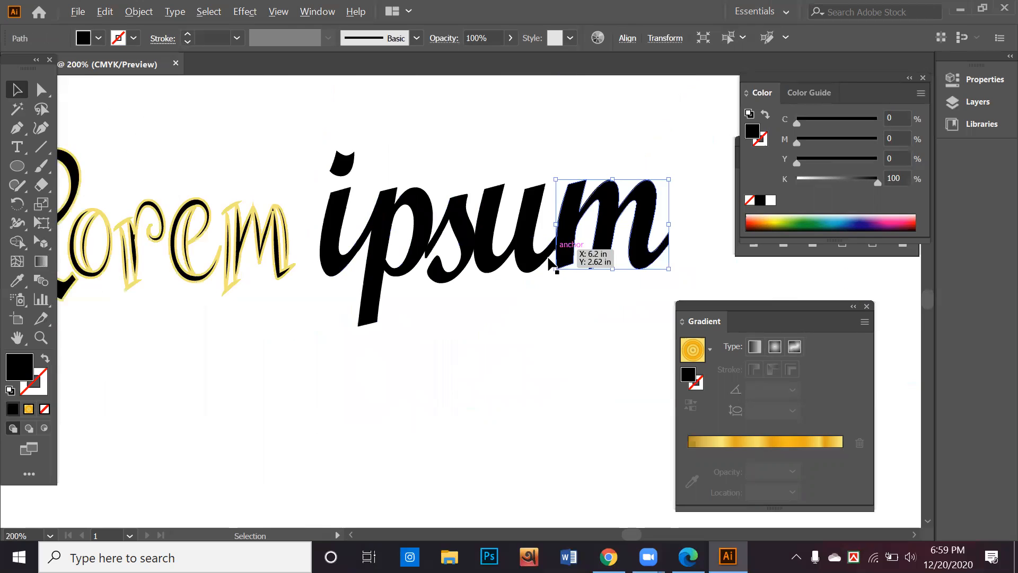
pyautogui.moveTo(636, 294); pyautogui.dragTo(389, 189)
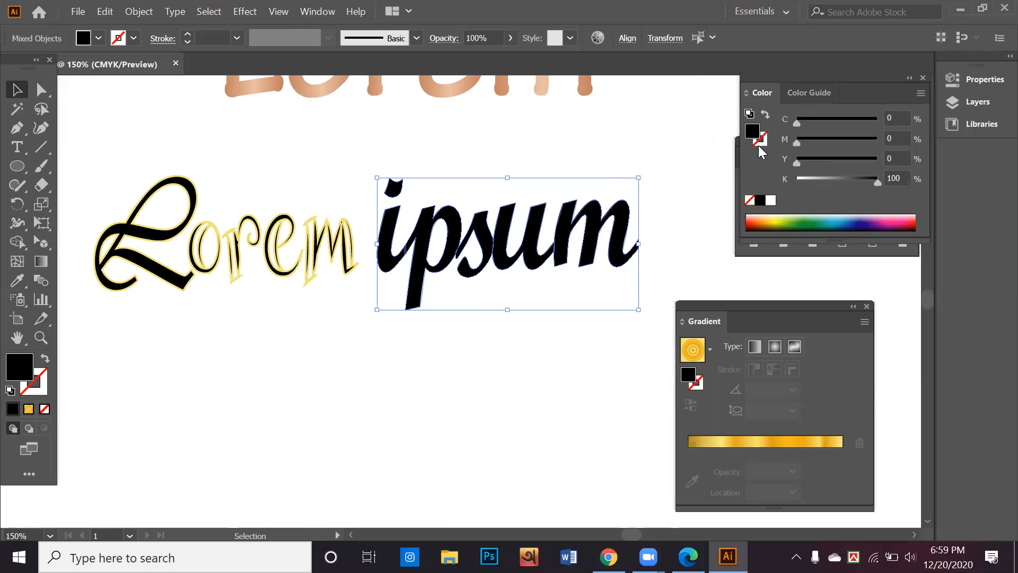
pyautogui.click(923, 77)
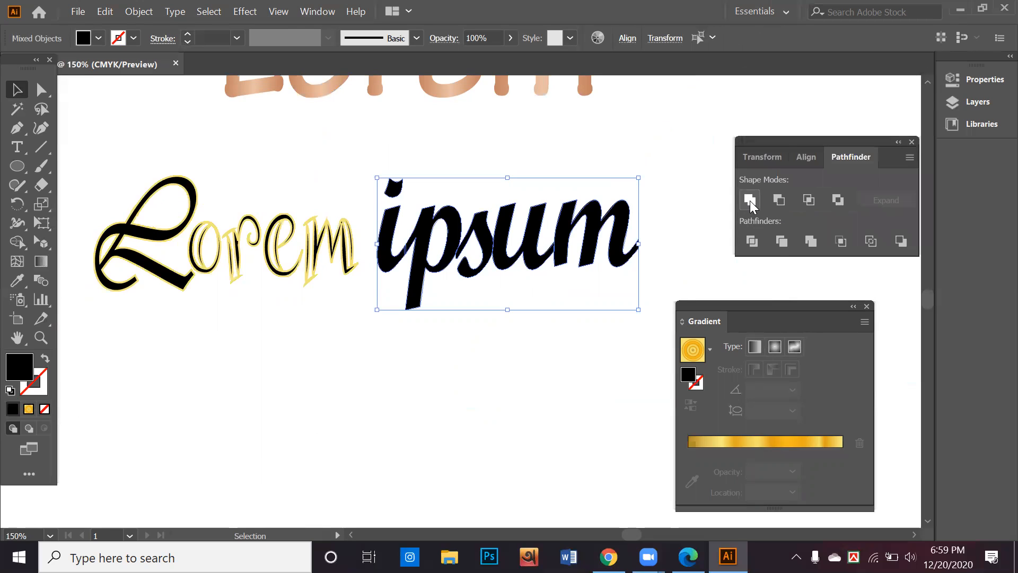
pyautogui.click(749, 201)
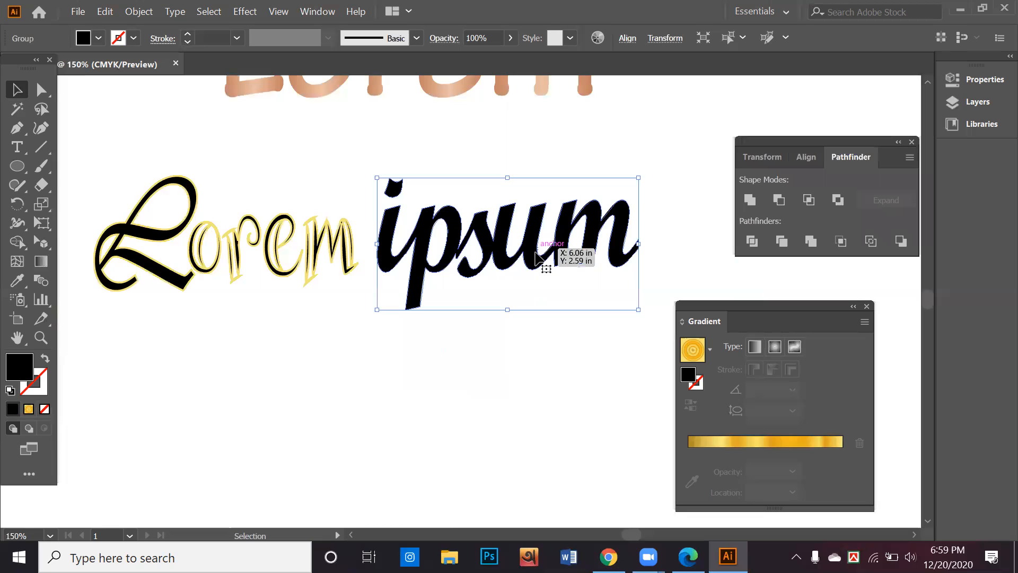
# Fill the united "ipsum" lettering with the gold radial gradient.
pyautogui.click(29, 409)
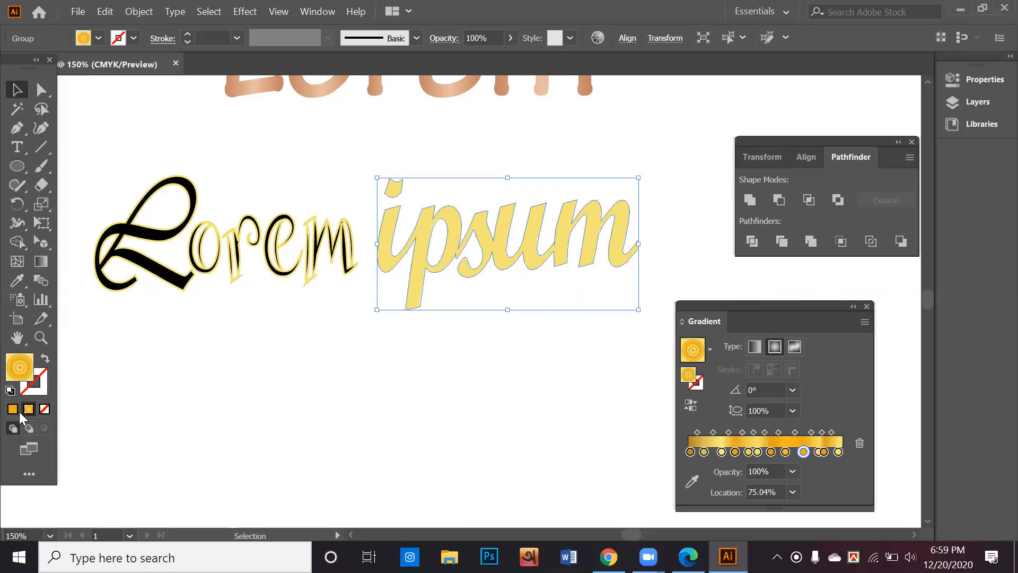
pyautogui.click(14, 409)
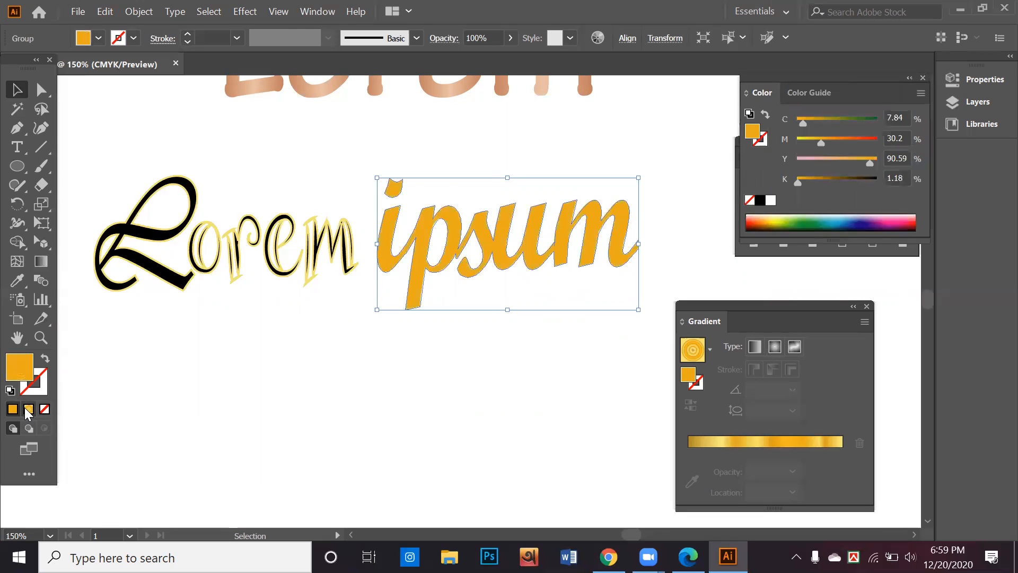
pyautogui.click(28, 411)
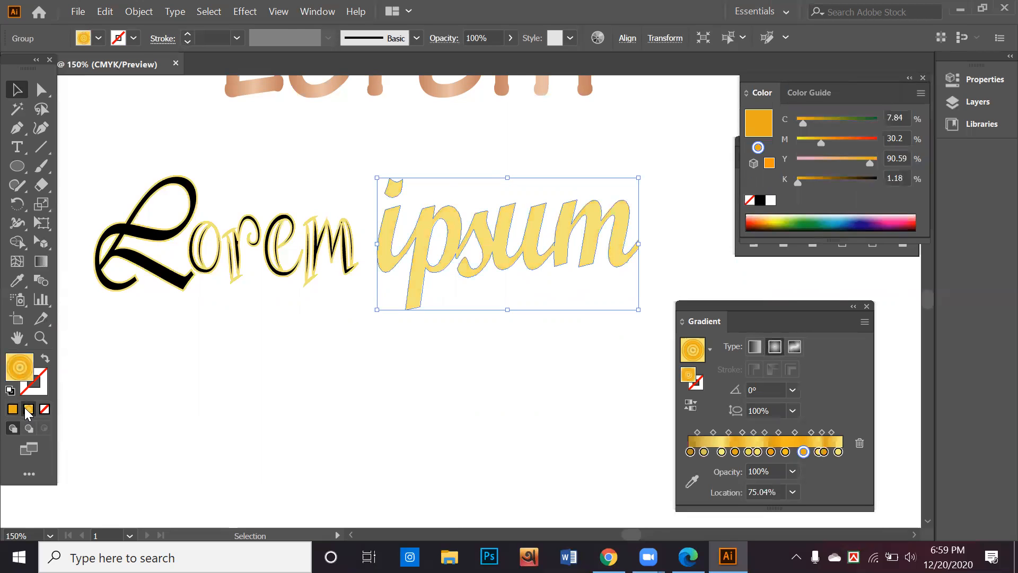
# Redirect the gold gradient across "ipsum" with the Gradient tool, running it diagonally upward at 45°, and deselect the word.
pyautogui.click(477, 248)
pyautogui.click(496, 245)
pyautogui.click(40, 261)
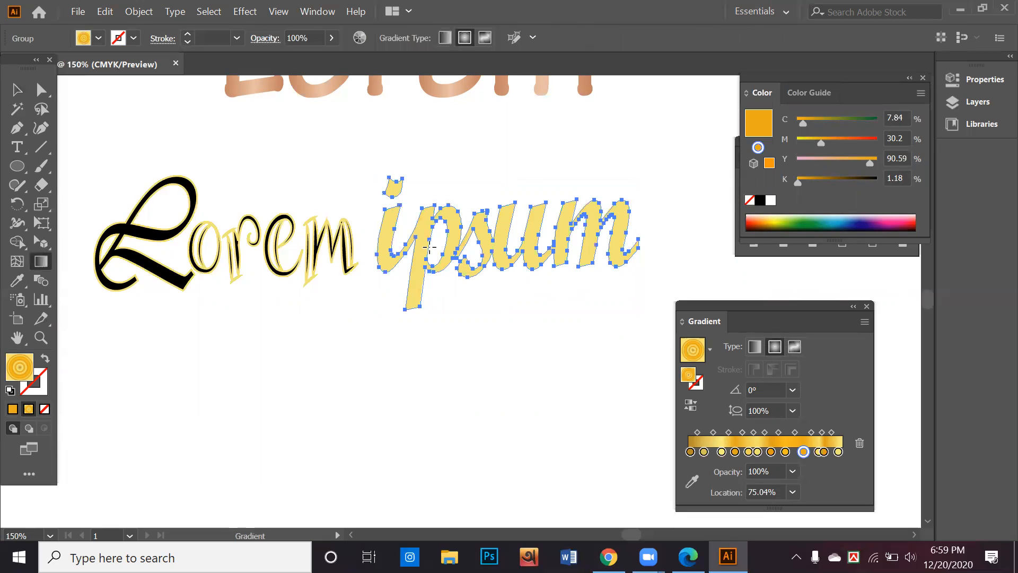
pyautogui.click(501, 244)
pyautogui.moveTo(416, 259); pyautogui.dragTo(472, 206)
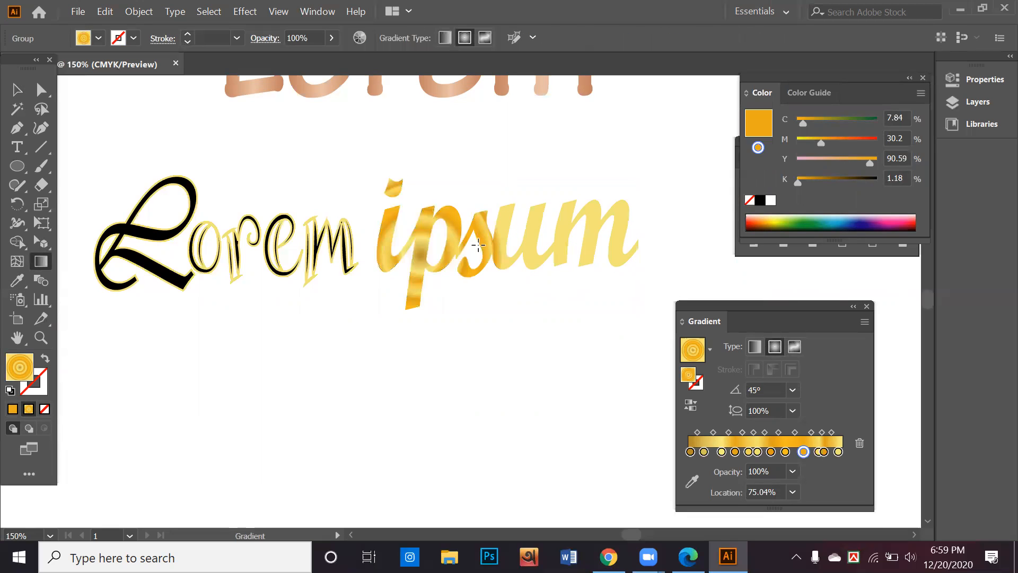
pyautogui.moveTo(505, 260); pyautogui.dragTo(596, 195)
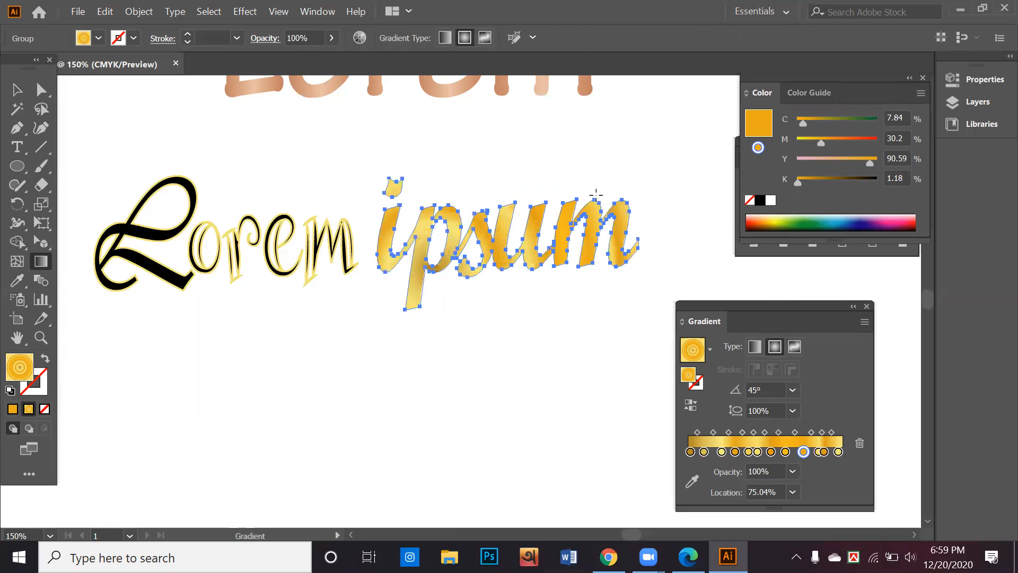
pyautogui.moveTo(420, 260); pyautogui.dragTo(674, 209)
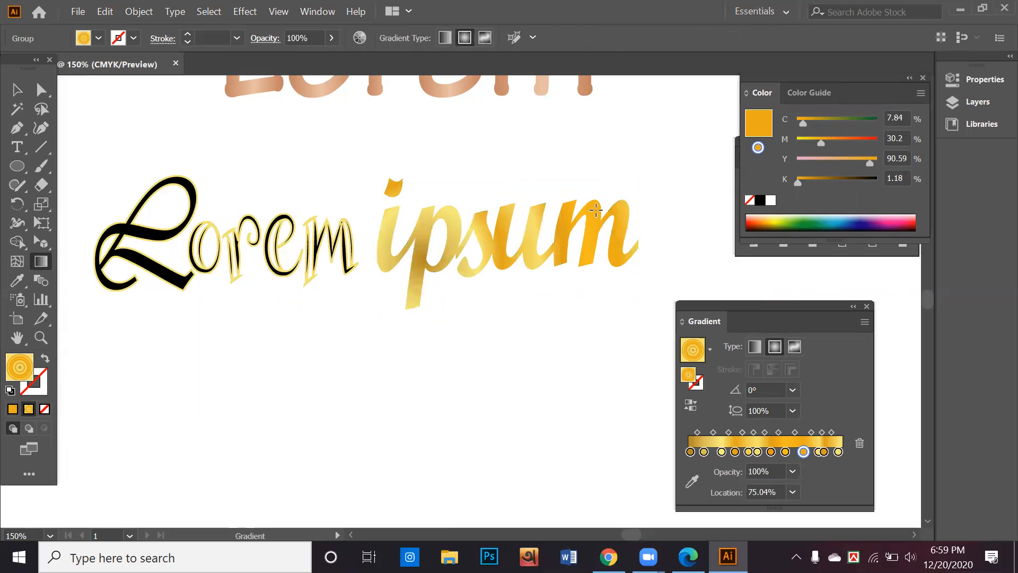
pyautogui.moveTo(561, 253); pyautogui.dragTo(628, 171)
pyautogui.moveTo(430, 258); pyautogui.dragTo(512, 186)
pyautogui.click(17, 86)
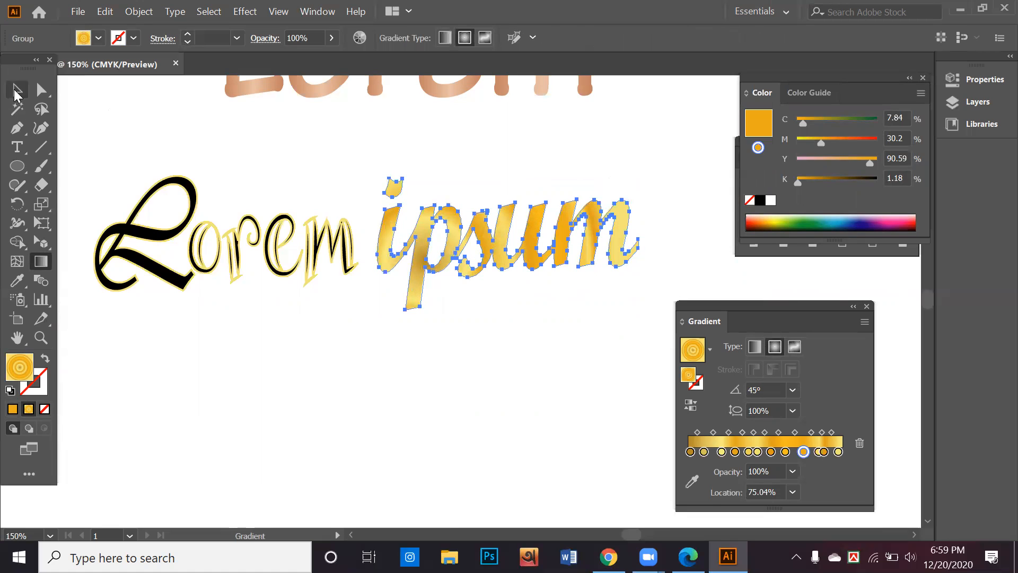
pyautogui.click(519, 329)
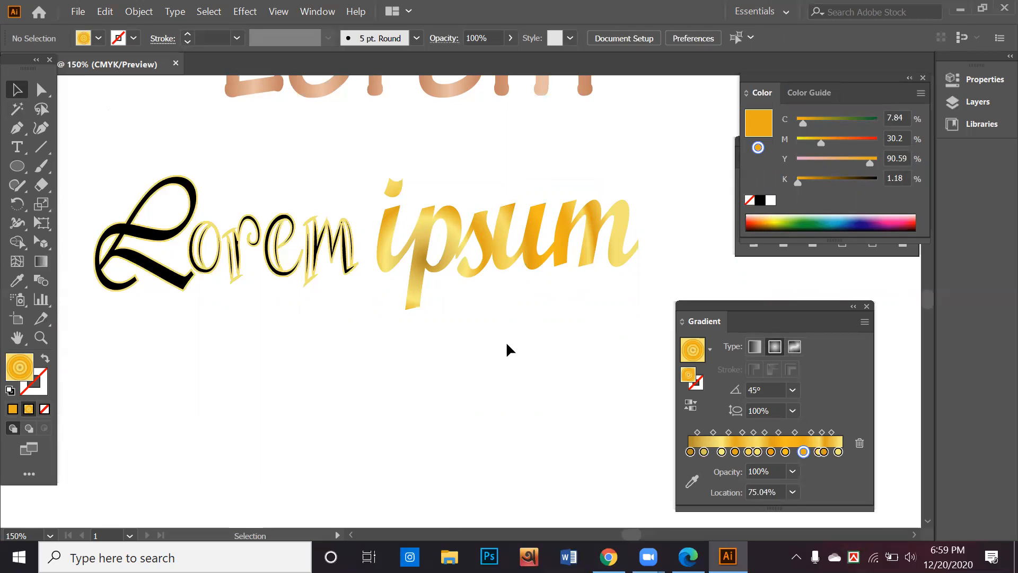
# Expand the fill and stroke of all the gold-outlined black "Lorem" letters into shapes.
pyautogui.scroll(1, 283, 320)
pyautogui.moveTo(304, 295); pyautogui.dragTo(318, 304)
pyautogui.moveTo(469, 369); pyautogui.dragTo(570, 414)
pyautogui.moveTo(193, 359); pyautogui.dragTo(513, 250)
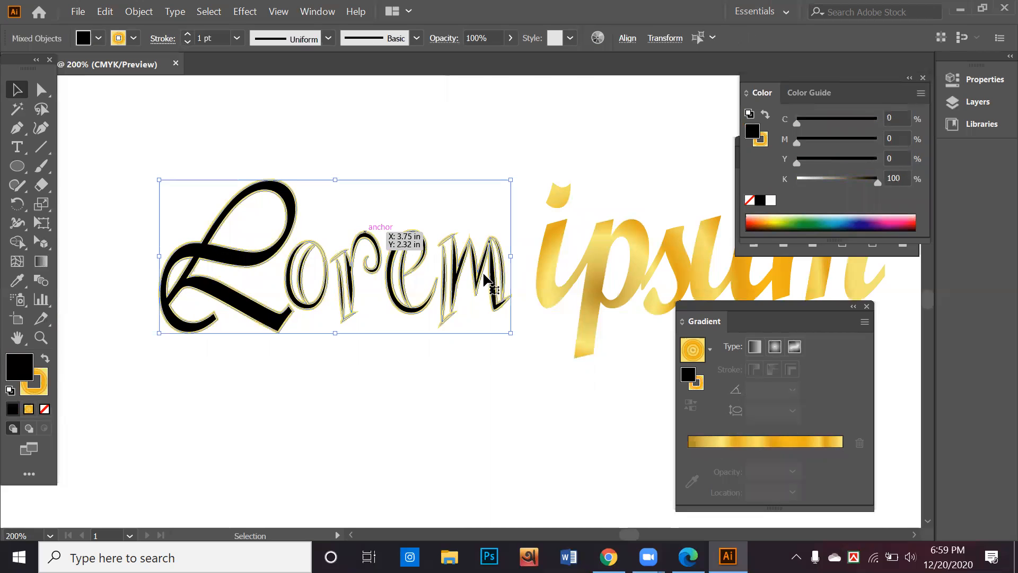
pyautogui.click(138, 11)
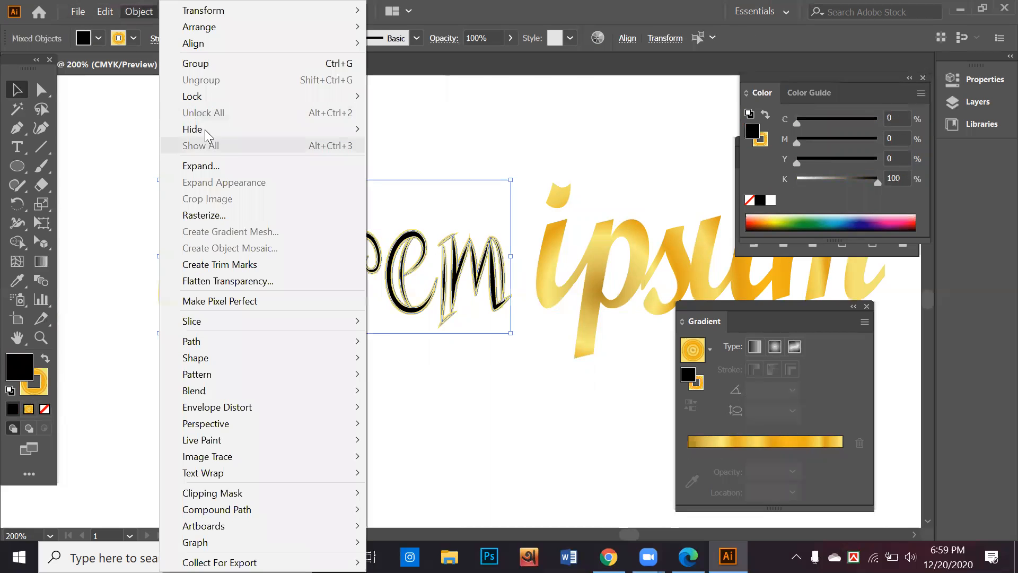
pyautogui.click(222, 166)
pyautogui.click(491, 372)
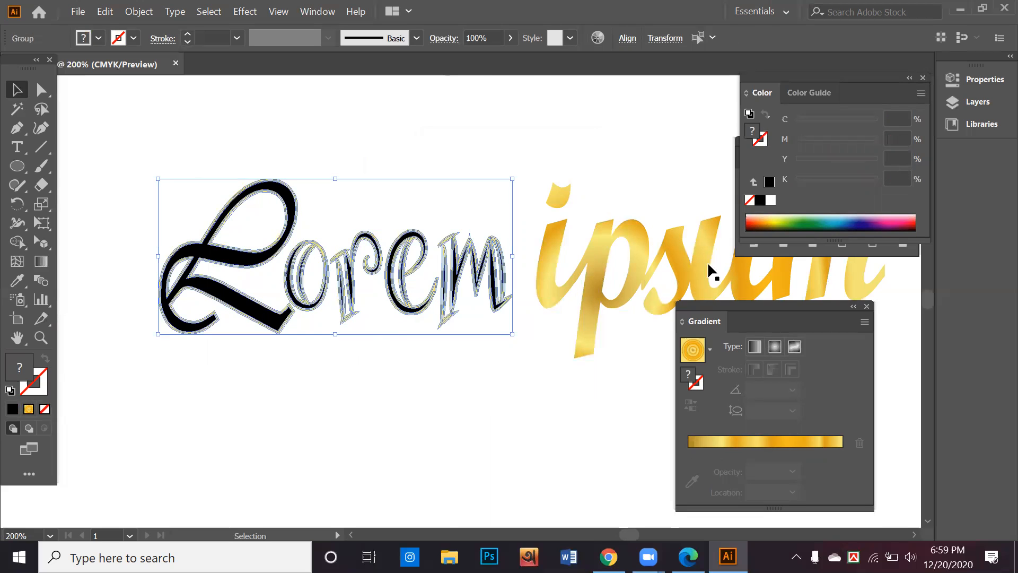
# Unite the expanded "Lorem" pieces into one shape and refresh its gold gradient by swapping fill and stroke back and forth.
pyautogui.moveTo(802, 77); pyautogui.dragTo(738, 286)
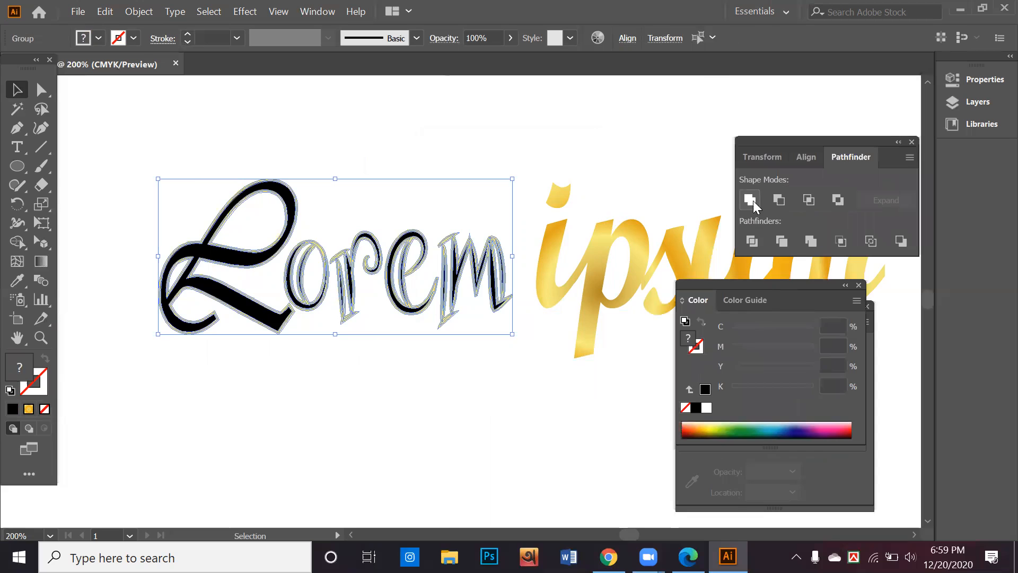
pyautogui.click(753, 200)
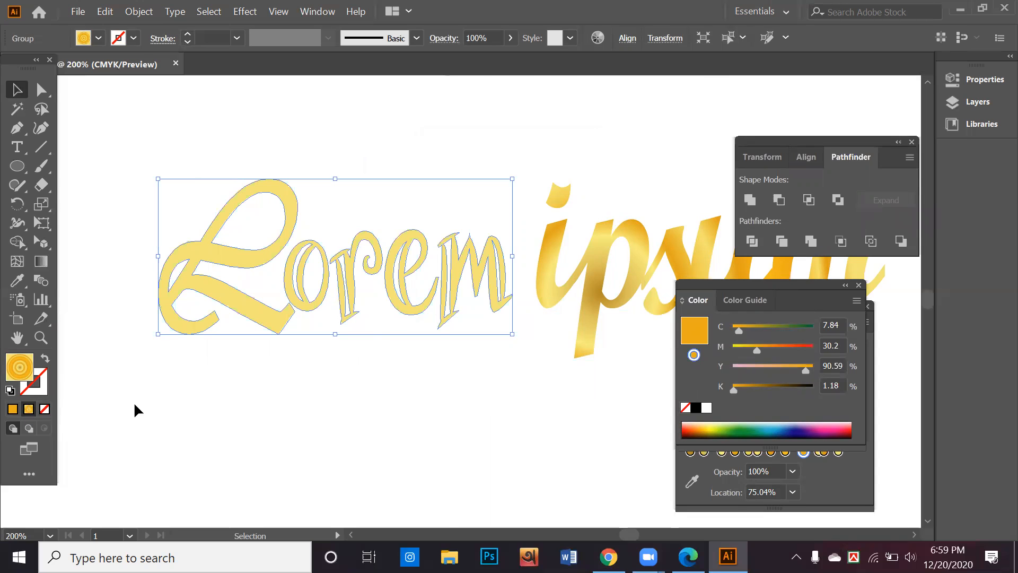
pyautogui.moveTo(191, 392); pyautogui.dragTo(459, 235)
pyautogui.click(45, 361)
pyautogui.click(46, 361)
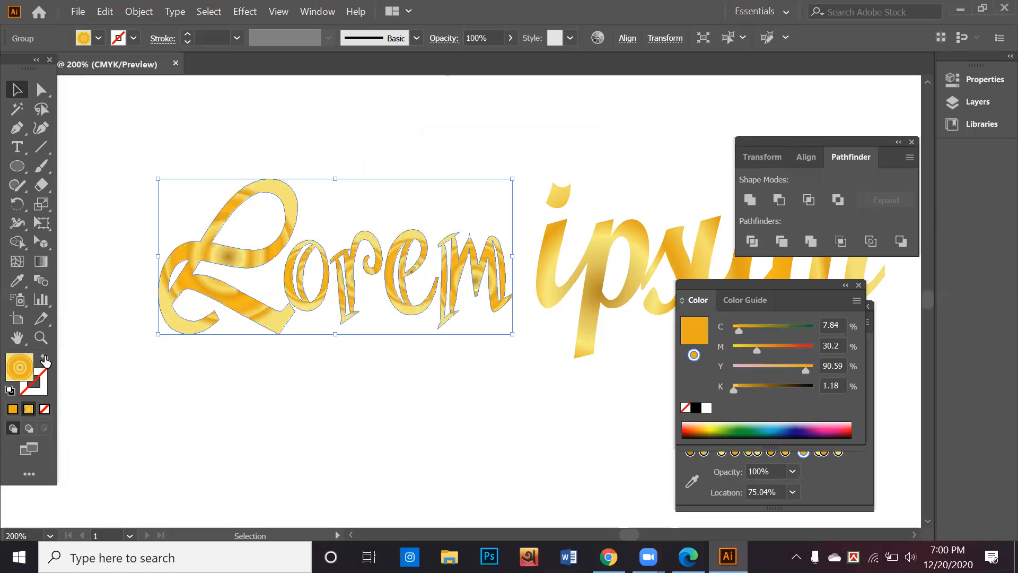
pyautogui.click(244, 427)
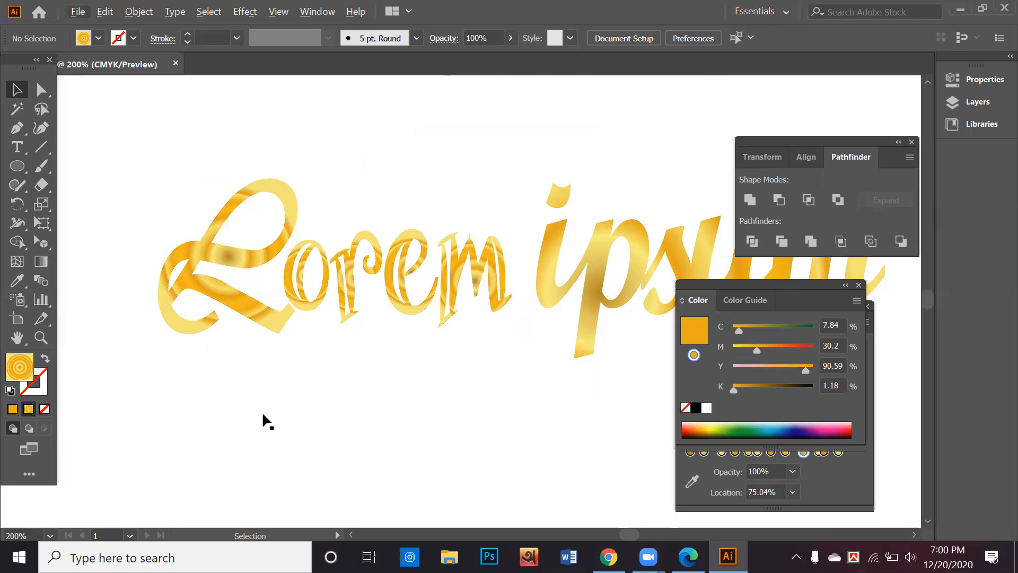
# Redirect the gold gradient across the script "Lorem" diagonally upward with the Gradient tool and deselect the word.
pyautogui.click(488, 294)
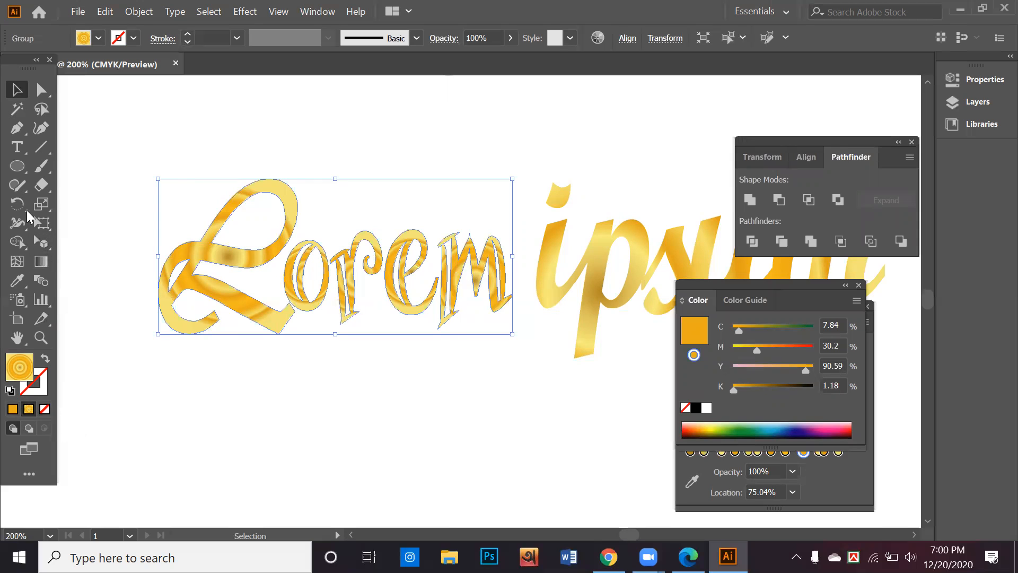
pyautogui.click(41, 261)
pyautogui.moveTo(329, 284); pyautogui.dragTo(512, 252)
pyautogui.moveTo(308, 281); pyautogui.dragTo(473, 222)
pyautogui.click(12, 92)
pyautogui.click(524, 366)
# Examine the gold-filled "Lorem ipsum" lettering up close and in full.
pyautogui.scroll(-1, 486, 380)
pyautogui.scroll(-1, 486, 379)
pyautogui.moveTo(487, 378); pyautogui.dragTo(313, 321)
pyautogui.scroll(1, 383, 322)
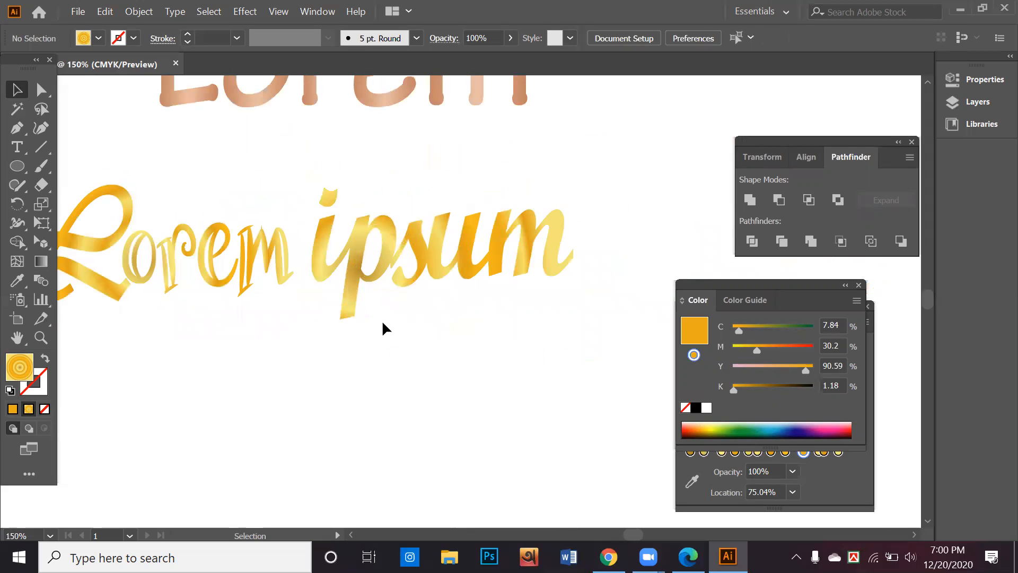
pyautogui.scroll(2, 382, 321)
pyautogui.moveTo(352, 331); pyautogui.dragTo(477, 368)
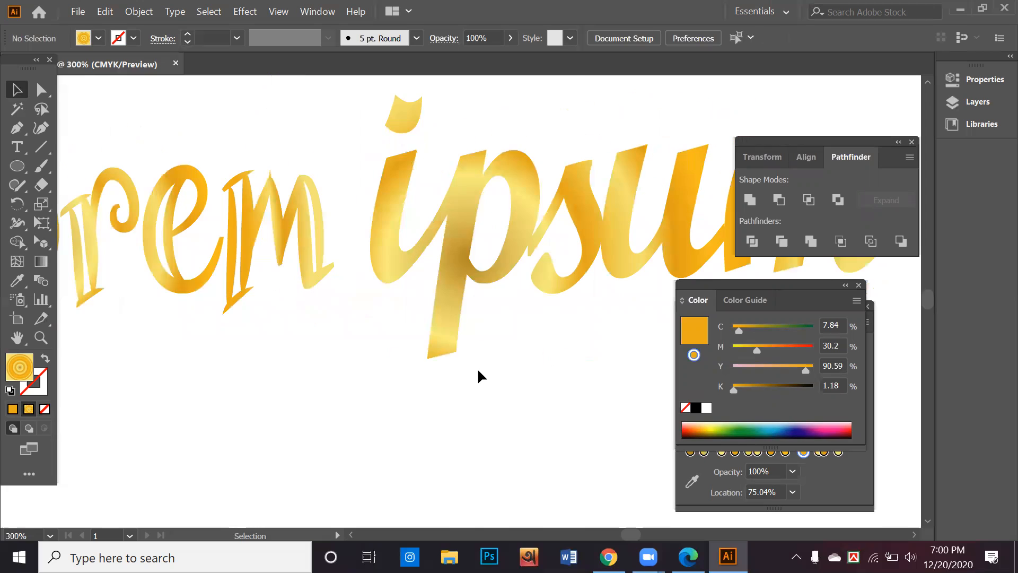
pyautogui.scroll(-2, 473, 374)
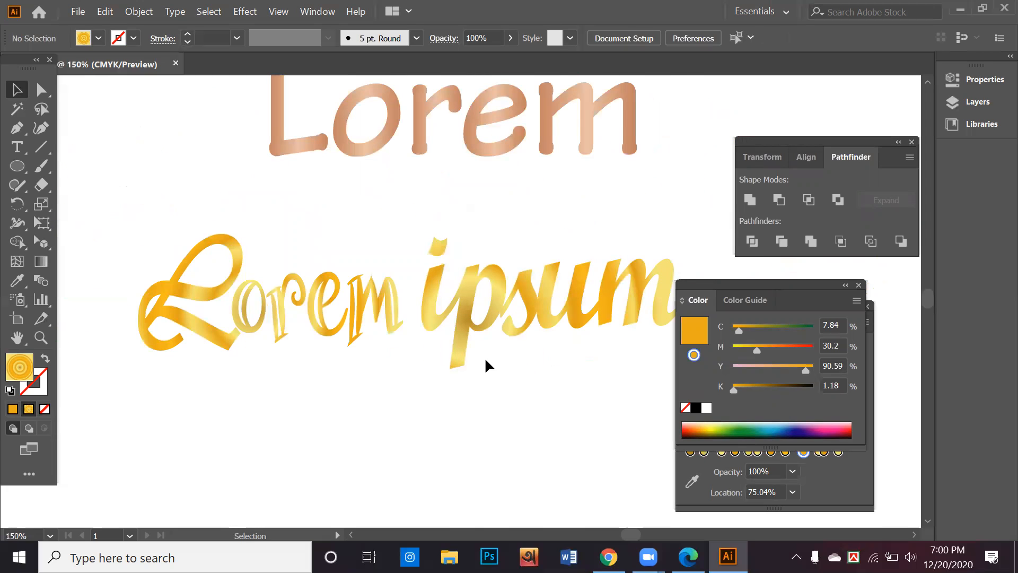
pyautogui.press('alt')
pyautogui.scroll(-1, 477, 365)
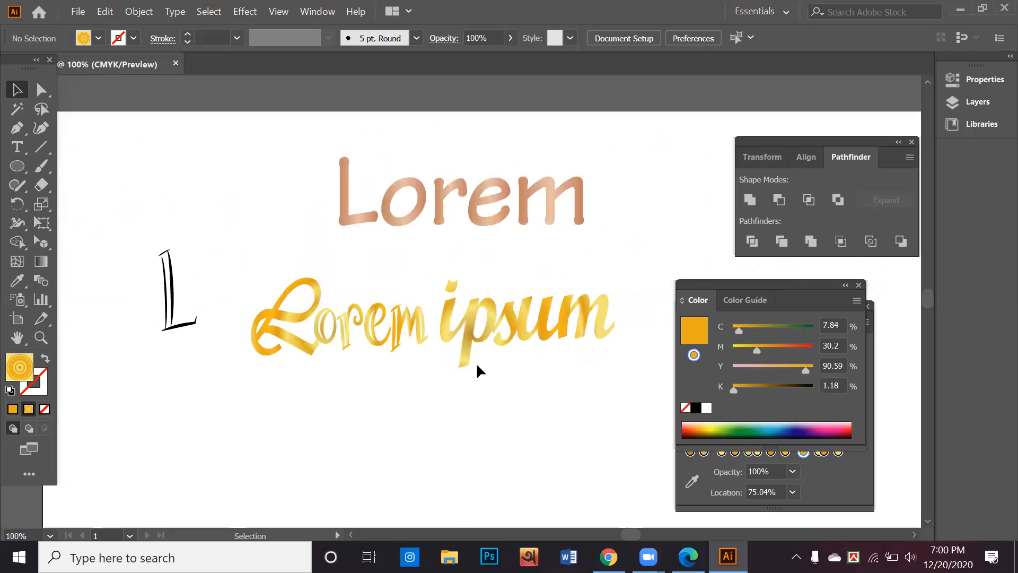
# Duplicate the gold "ipsum" straight down, placing the copy directly below the original.
pyautogui.click(471, 340)
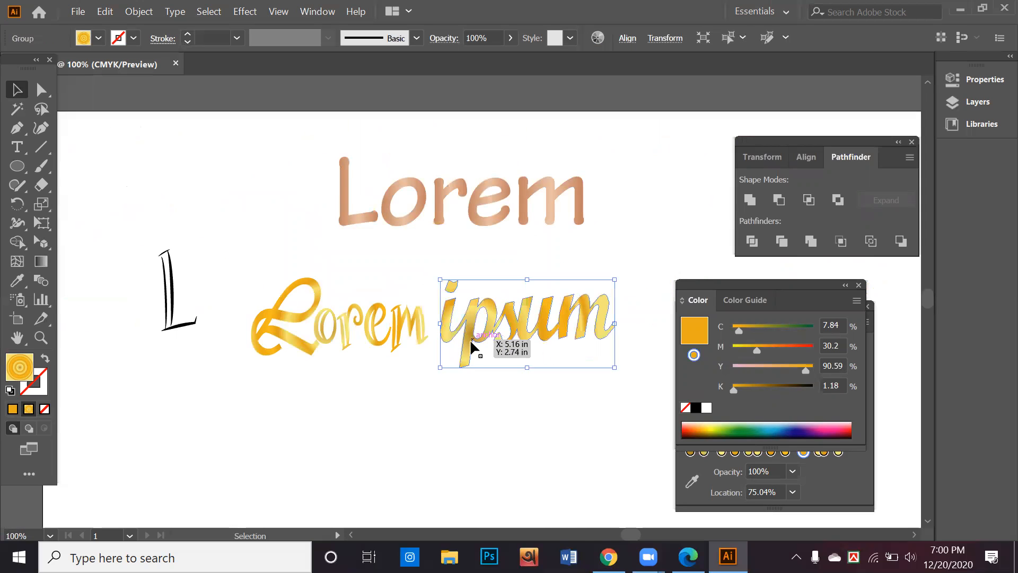
pyautogui.scroll(-1, 471, 340)
pyautogui.moveTo(471, 311); pyautogui.dragTo(468, 409)
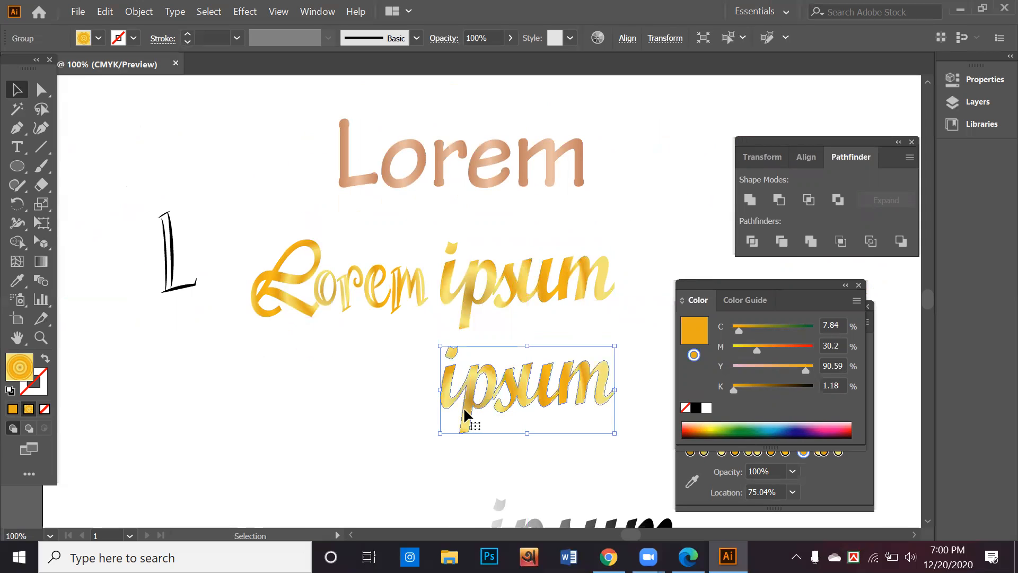
# Recolour the rose-gold "Lorem" above by sampling the gold gradient from the script lettering with the Eyedropper.
pyautogui.click(494, 178)
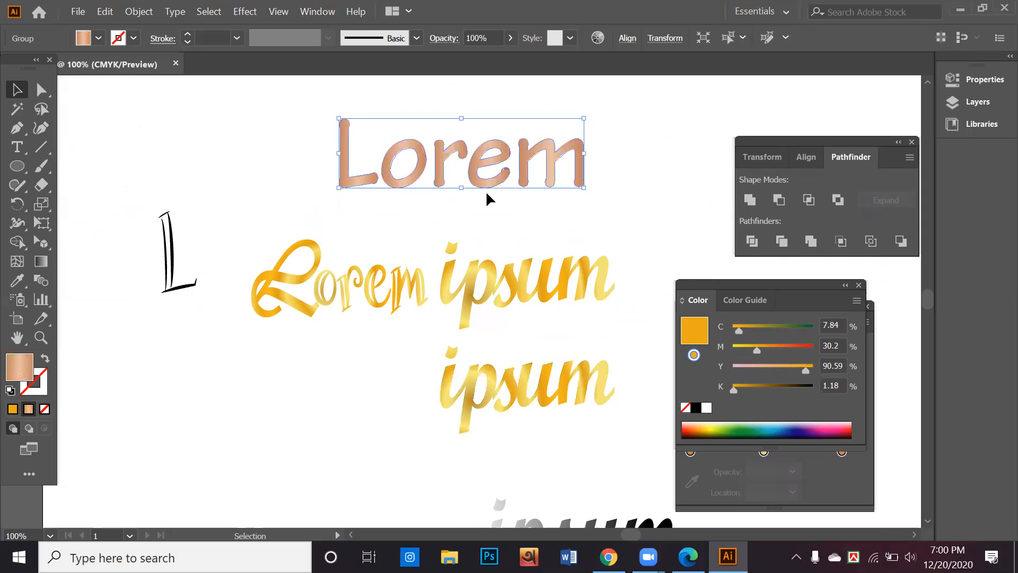
pyautogui.scroll(2, 481, 199)
pyautogui.keyDown('alt'); pyautogui.scroll(4, 462, 240); pyautogui.keyUp('alt')
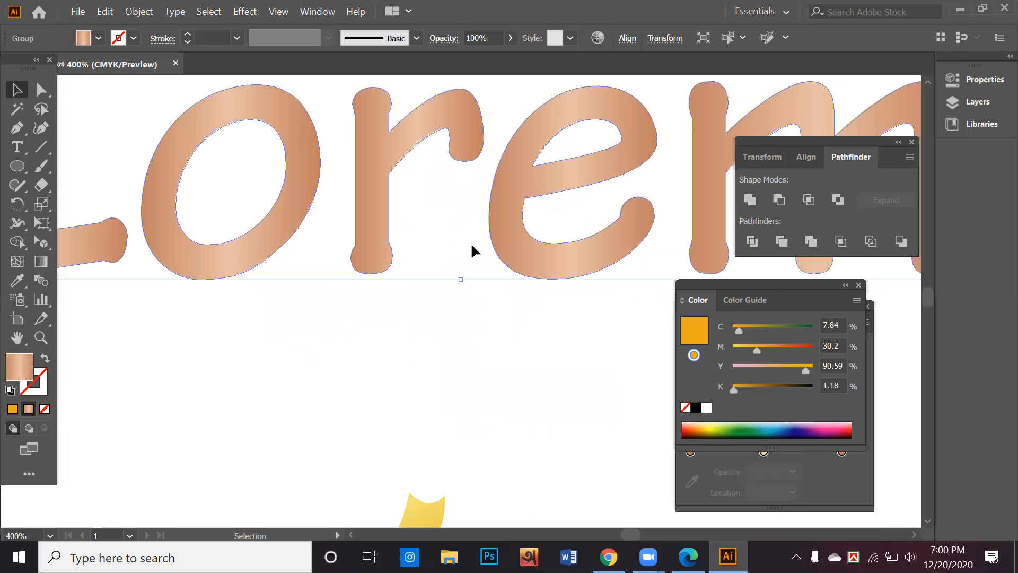
pyautogui.keyDown('alt'); pyautogui.scroll(-2, 471, 243); pyautogui.keyUp('alt')
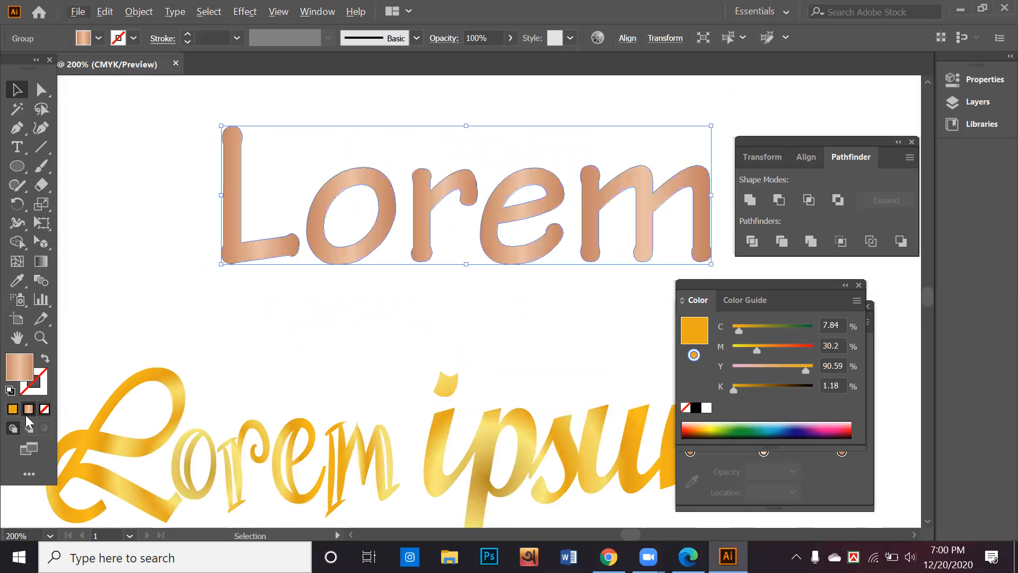
pyautogui.click(13, 409)
pyautogui.press('i')
pyautogui.click(167, 464)
pyautogui.click(18, 91)
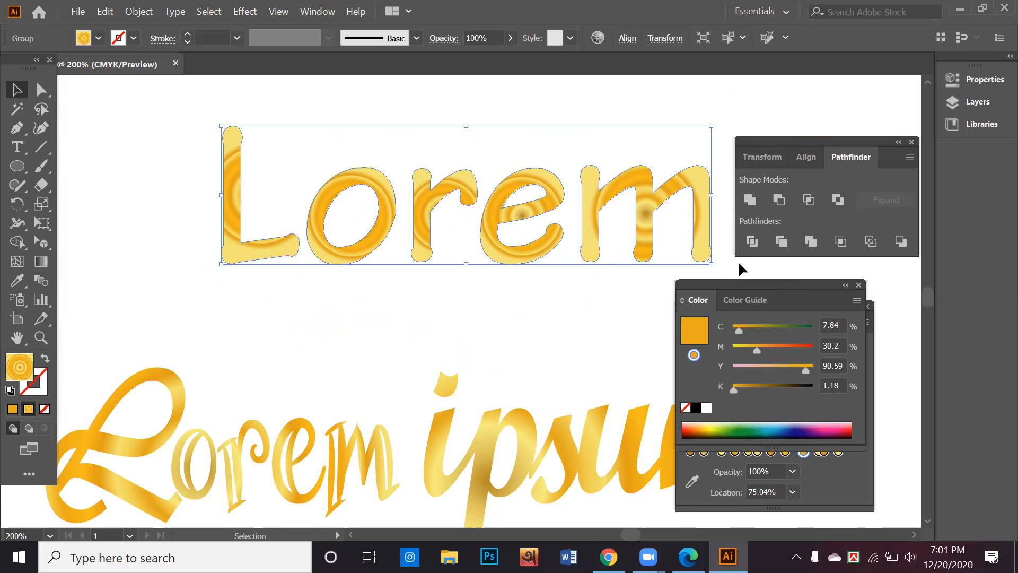
# Ungroup the gold "Lorem" at the head of the artboard and move its "o" to the empty area below the black "L".
pyautogui.scroll(-1, 551, 313)
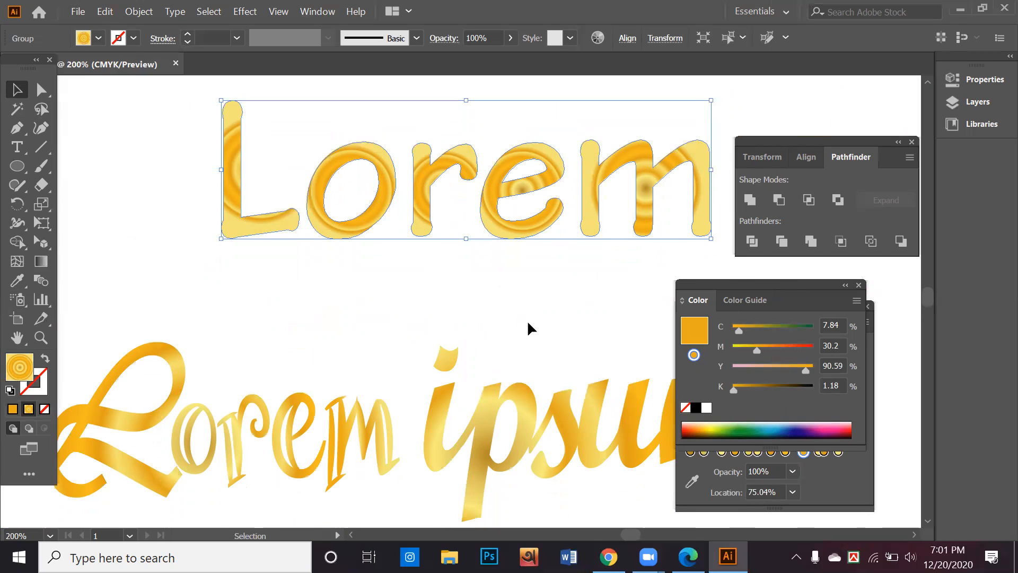
pyautogui.scroll(-3, 527, 325)
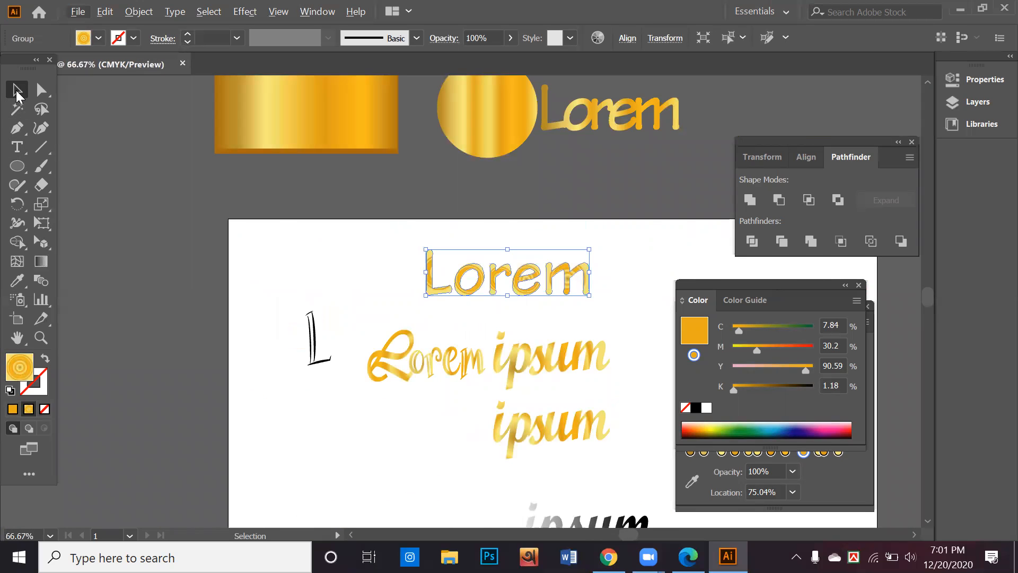
pyautogui.click(313, 342)
pyautogui.scroll(-2, 333, 371)
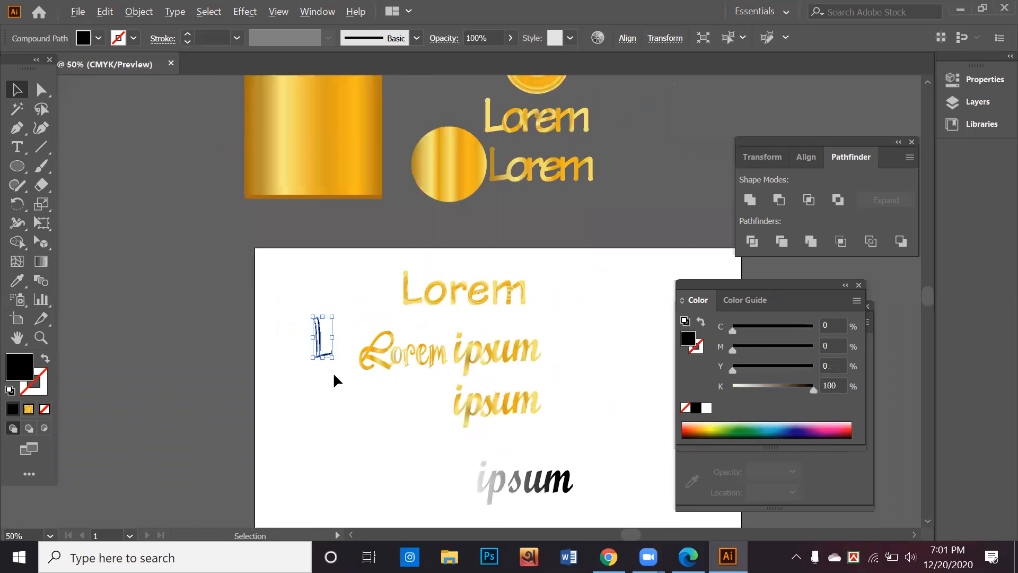
pyautogui.scroll(3, 483, 428)
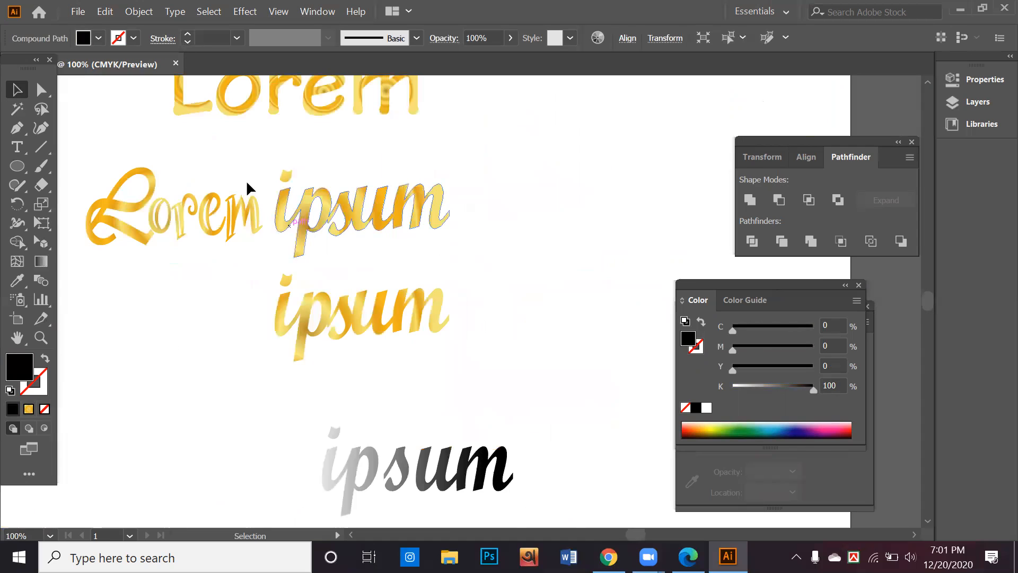
pyautogui.moveTo(246, 165); pyautogui.dragTo(358, 236)
pyautogui.click(356, 192)
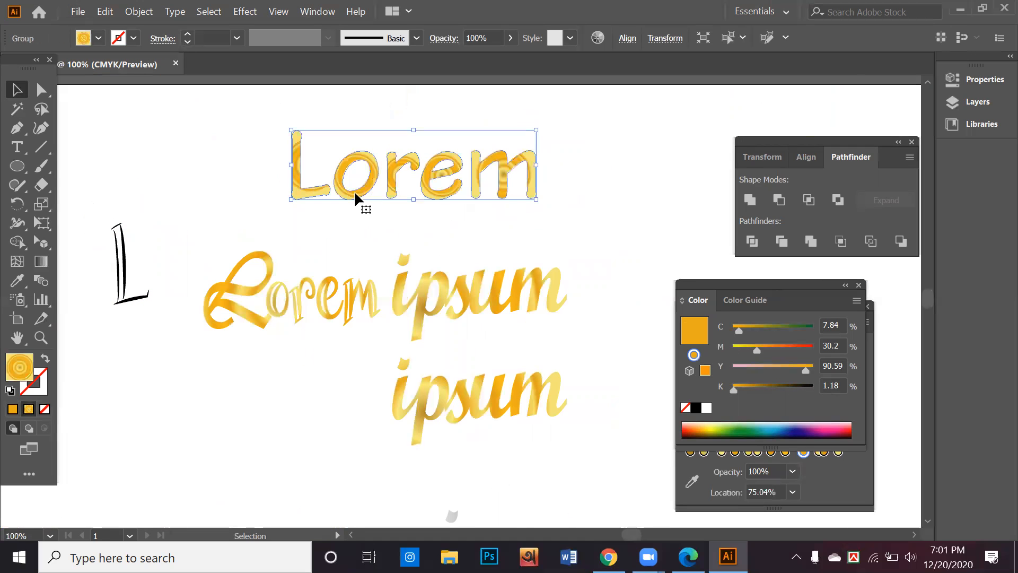
pyautogui.rightClick(357, 193)
pyautogui.click(408, 313)
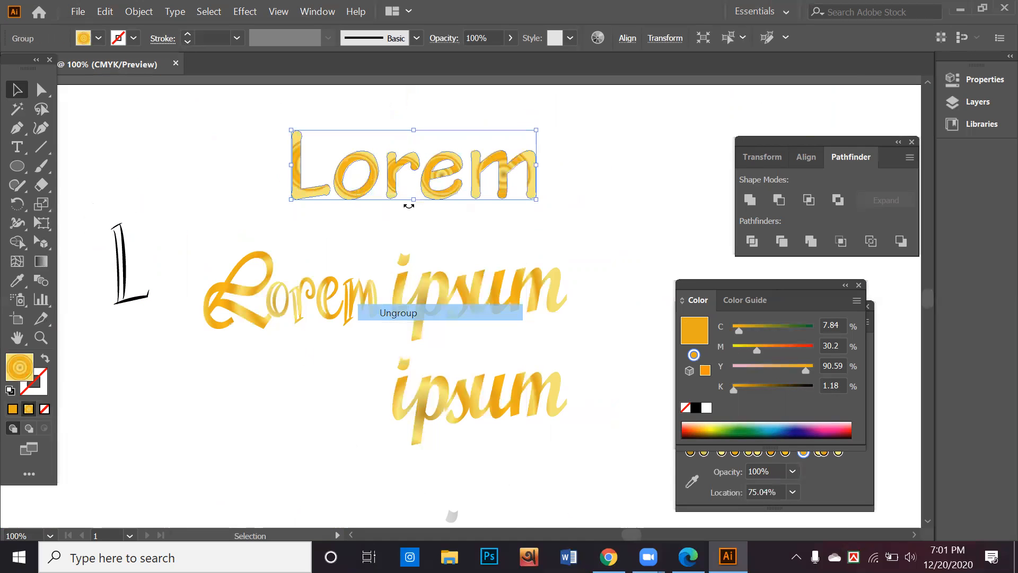
pyautogui.click(357, 203)
pyautogui.moveTo(358, 193); pyautogui.dragTo(411, 288)
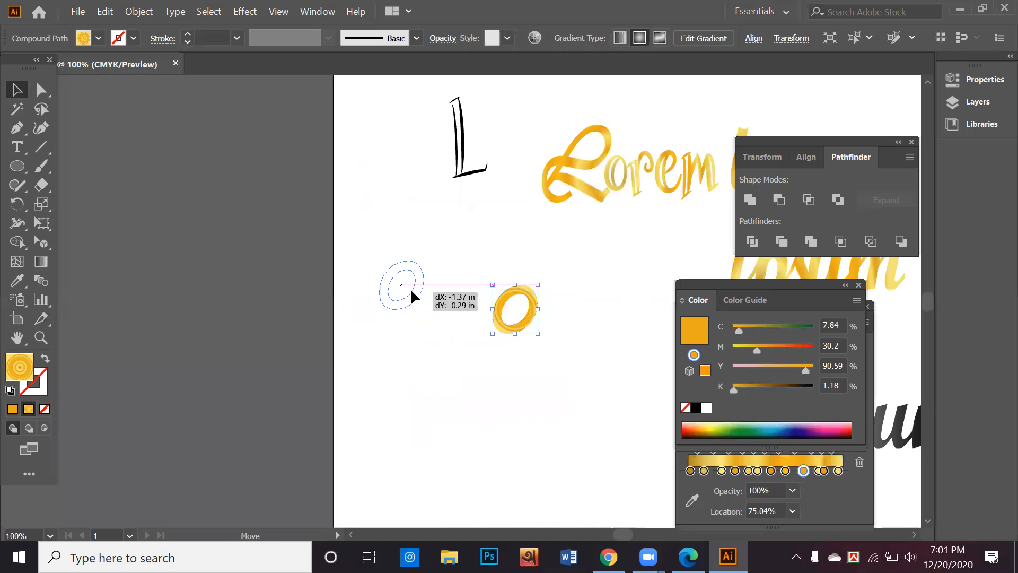
# Duplicate the separated gold "o" straight down, leaving a clear gap between the two letters.
pyautogui.click(23, 243)
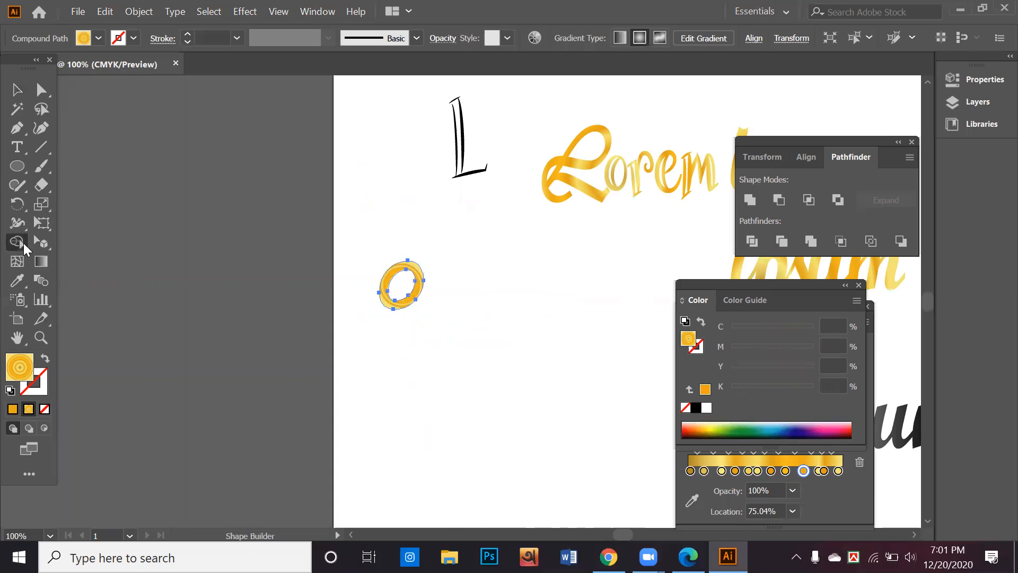
pyautogui.click(39, 226)
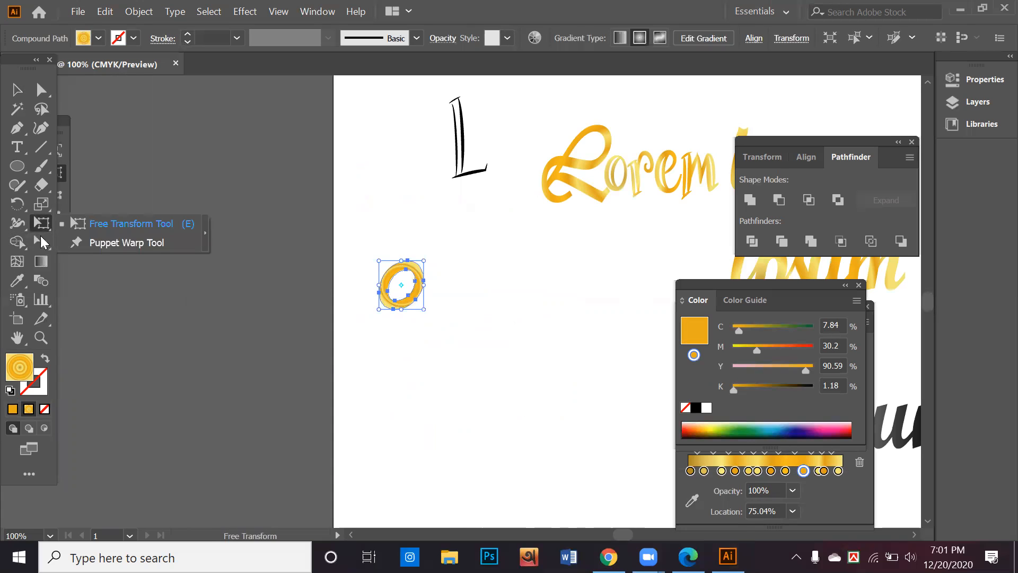
pyautogui.click(42, 275)
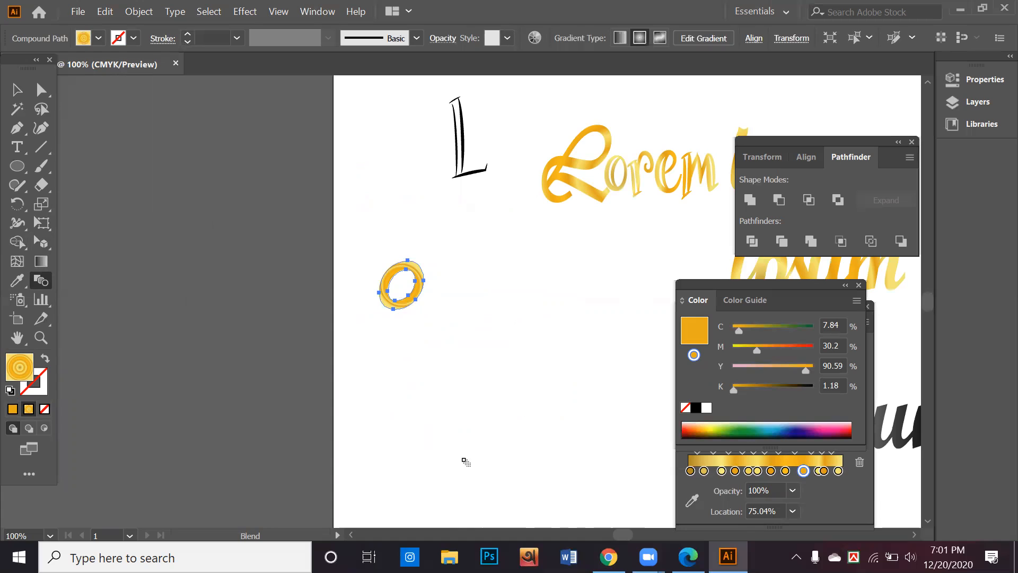
pyautogui.click(17, 90)
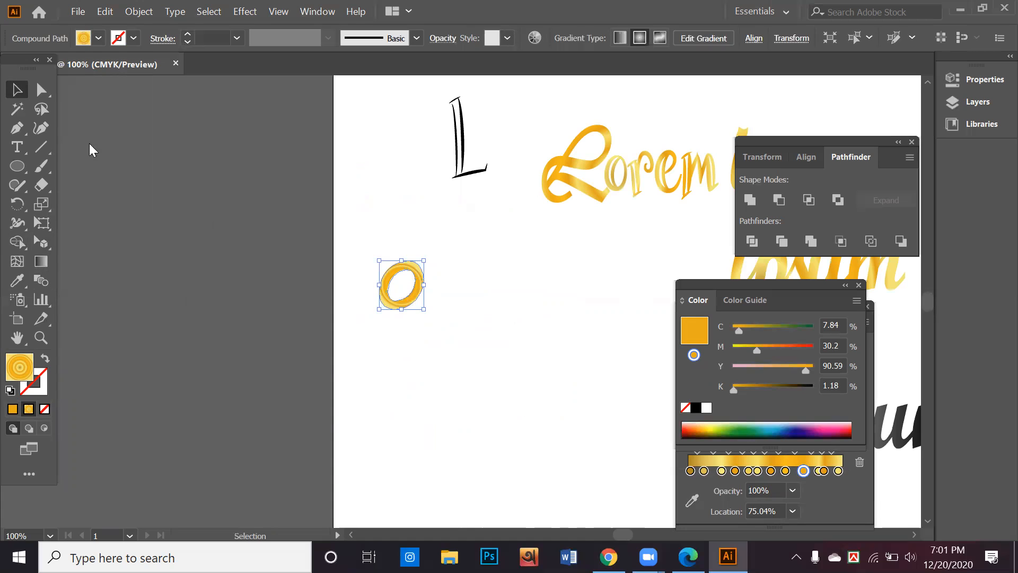
pyautogui.moveTo(413, 263); pyautogui.dragTo(412, 405)
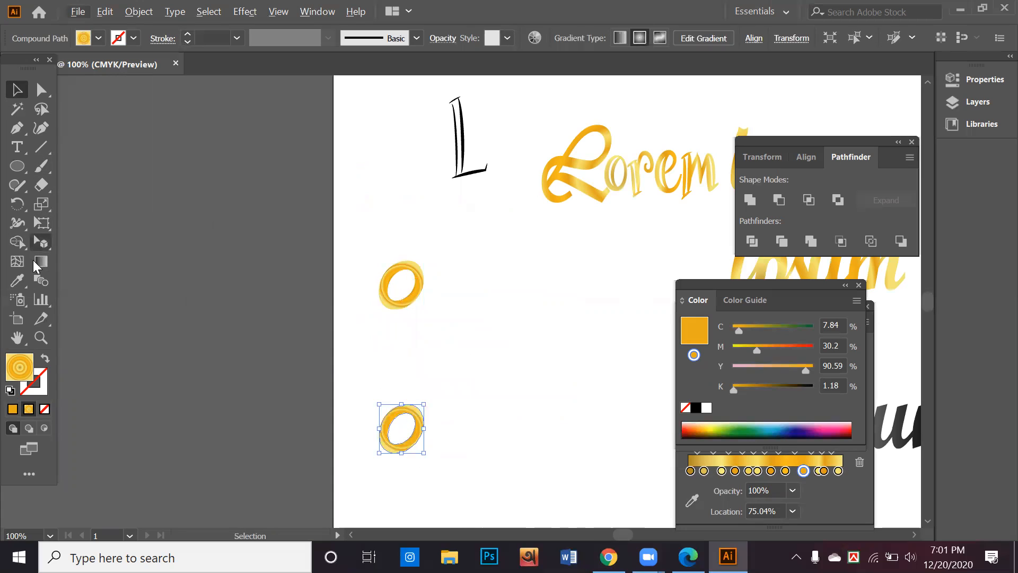
# Try the Blend tool on the original gold "o" and its copy, then deselect the letters.
pyautogui.click(40, 280)
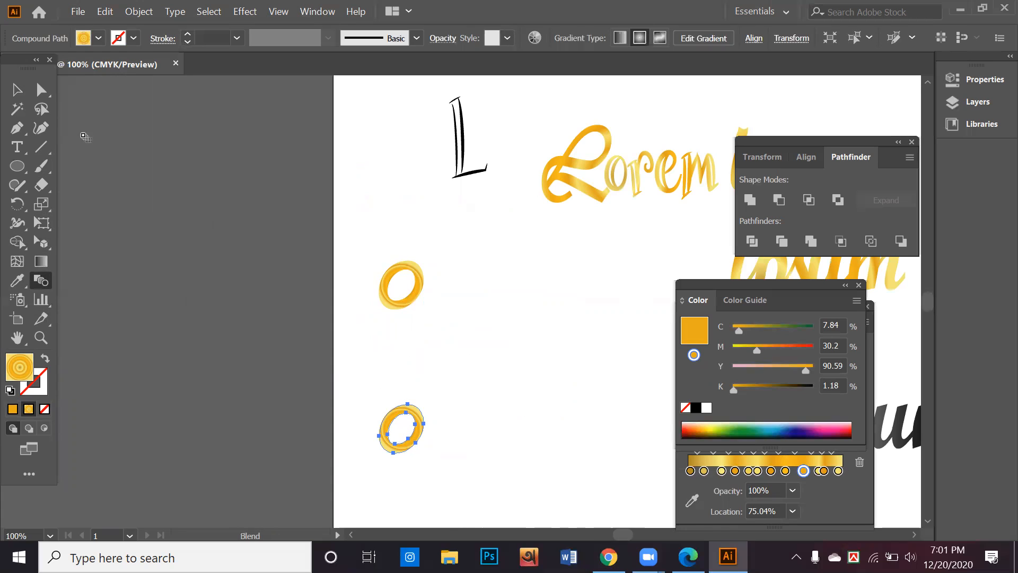
pyautogui.press('v')
pyautogui.click(418, 288)
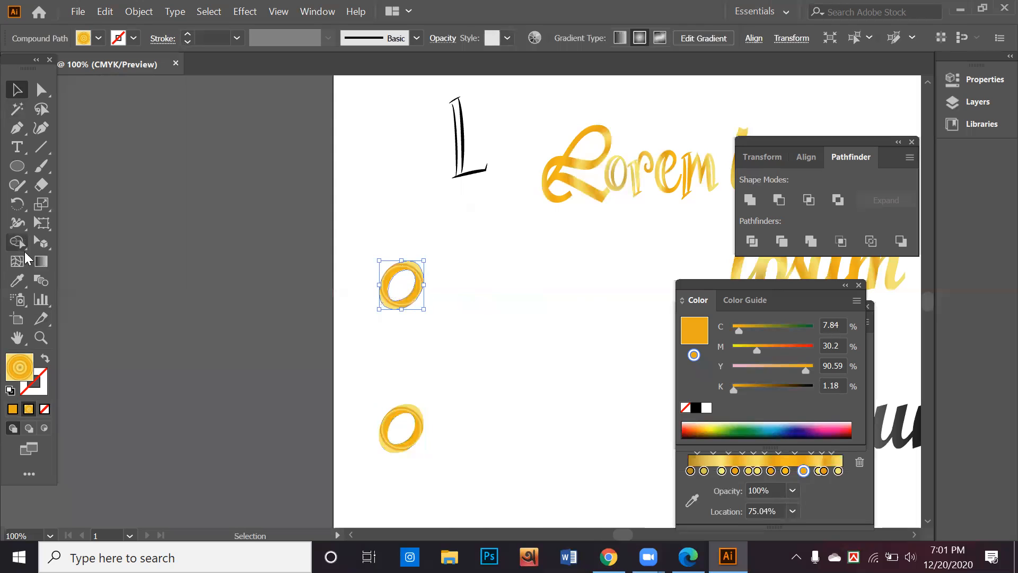
pyautogui.click(41, 285)
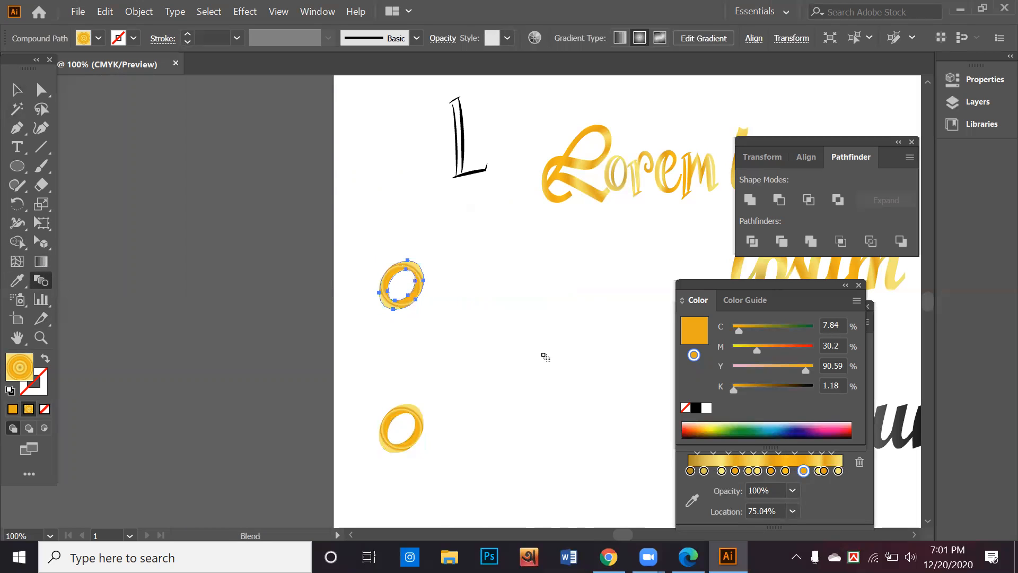
pyautogui.press('v')
pyautogui.click(407, 449)
pyautogui.press('w')
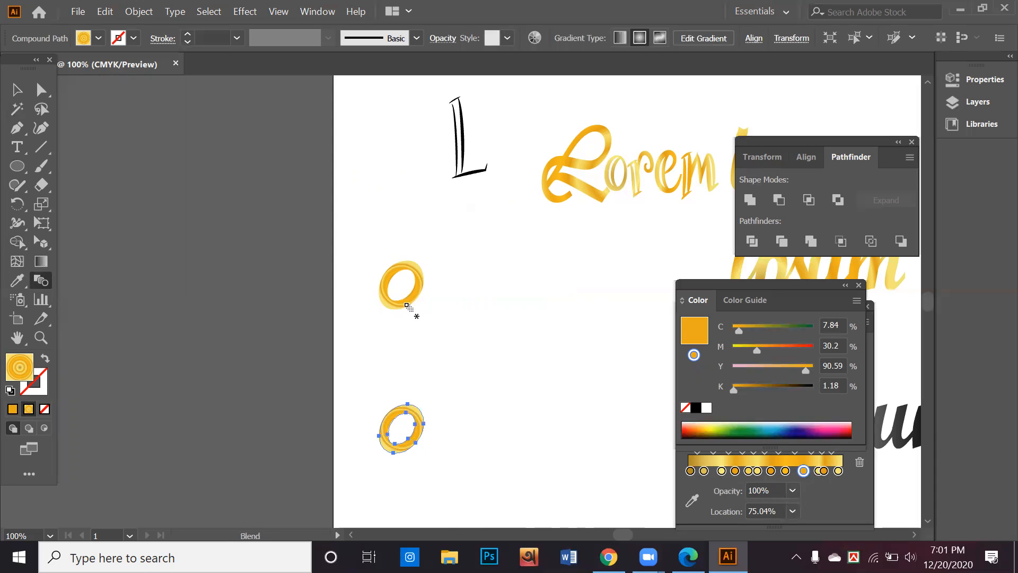
pyautogui.press('v')
pyautogui.click(407, 266)
pyautogui.click(41, 280)
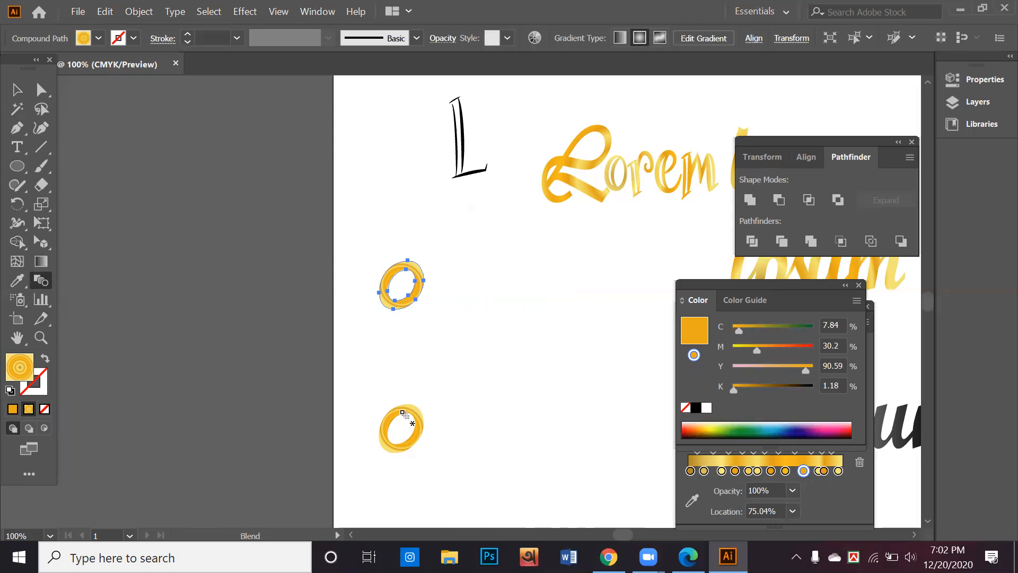
pyautogui.click(16, 90)
pyautogui.click(438, 253)
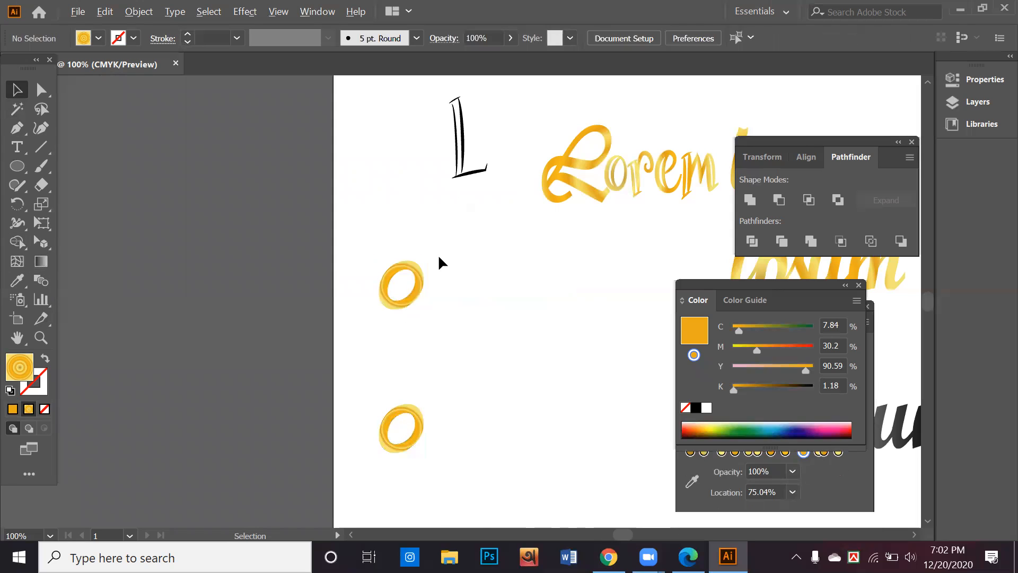
# Select all the lettering and gradient samples on and around the artboard and delete them.
pyautogui.scroll(-1, 438, 254)
pyautogui.scroll(-3, 410, 365)
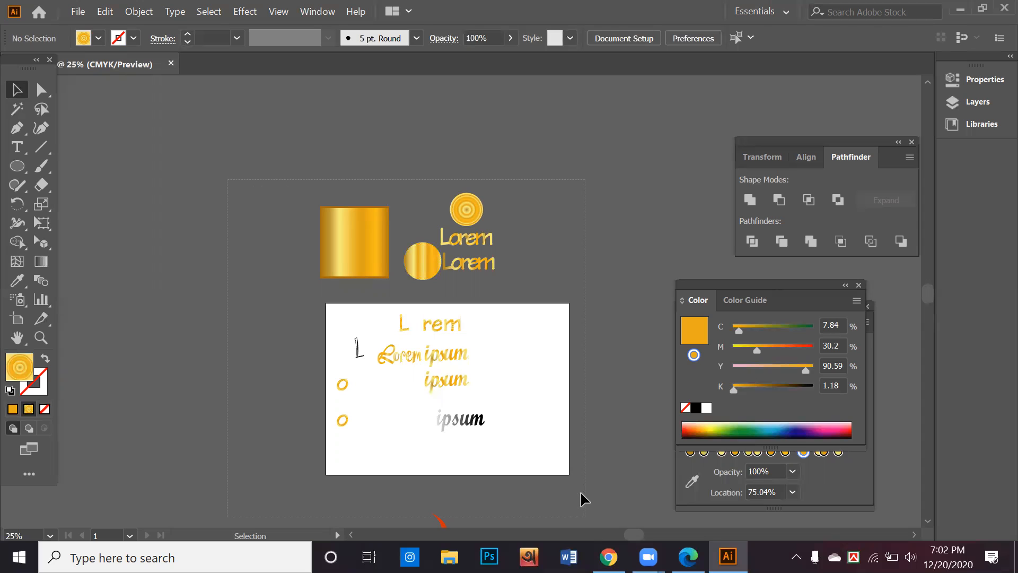
pyautogui.hotkey('ctrl', 'a')
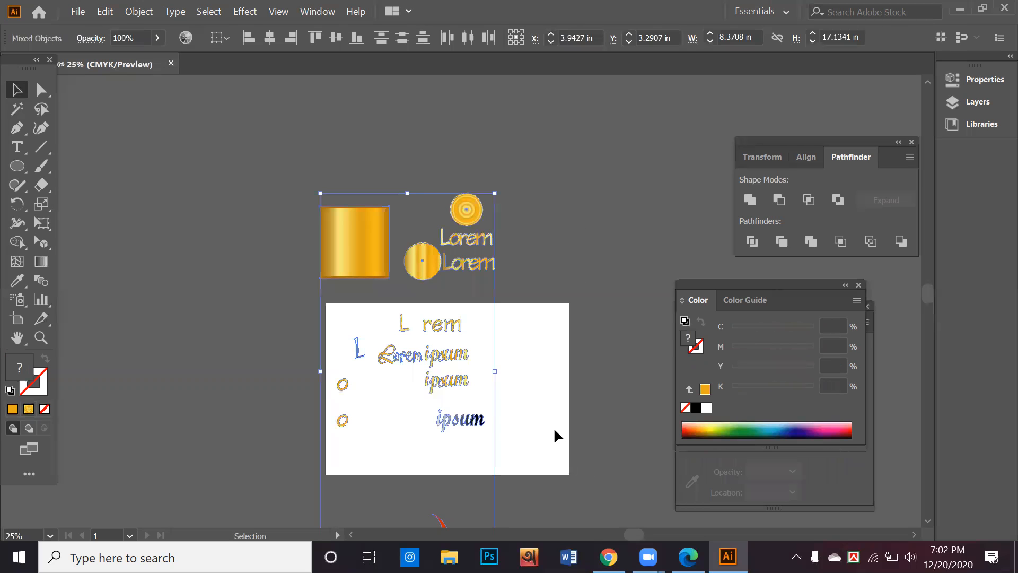
pyautogui.scroll(-3, 520, 459)
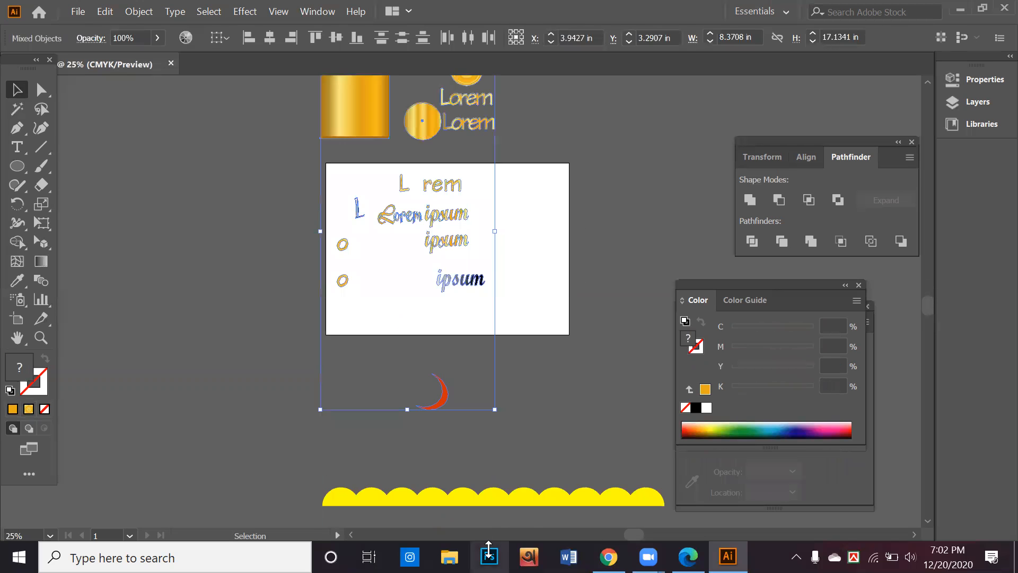
pyautogui.press('Delete')
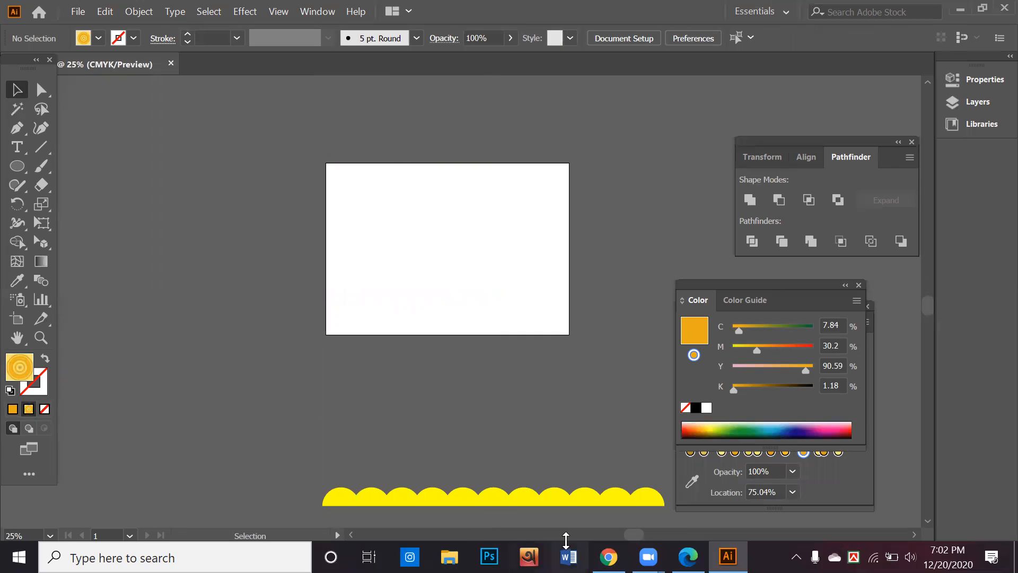
# Switch to Chrome and replace the "gold gradient" image search with "student id card".
pyautogui.click(609, 556)
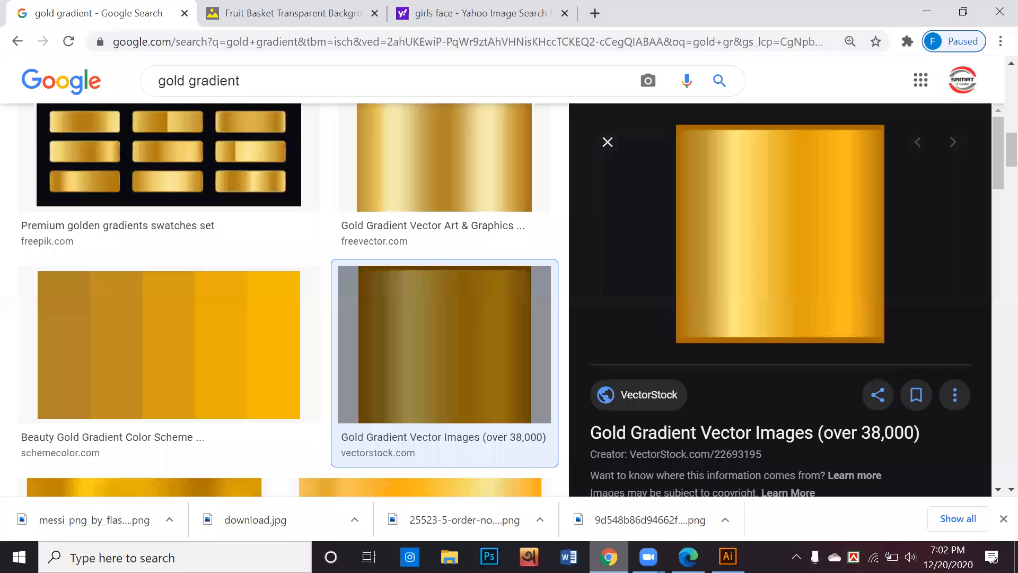
pyautogui.scroll(4, 371, 266)
pyautogui.moveTo(254, 81); pyautogui.dragTo(101, 89)
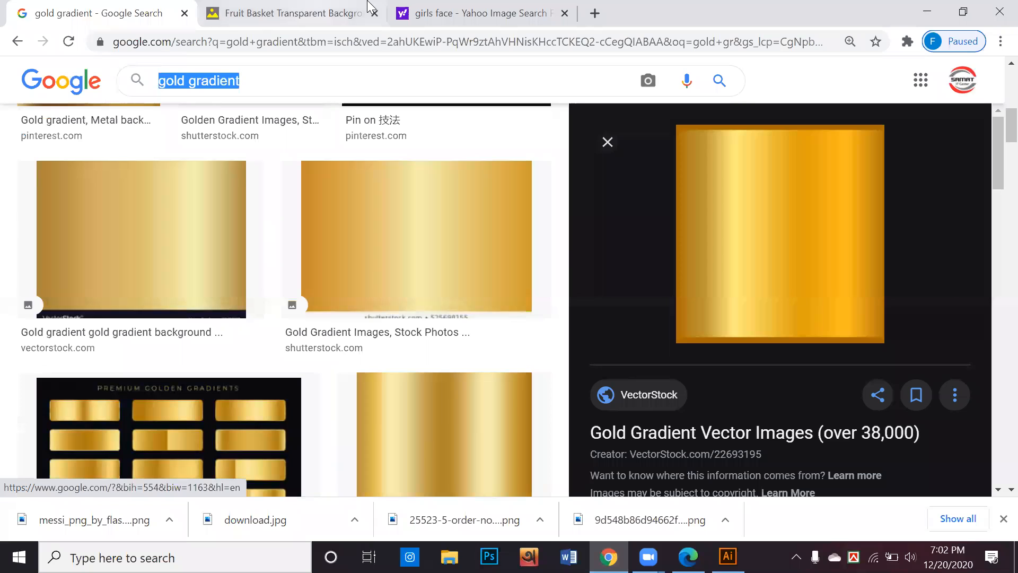
pyautogui.write('s')
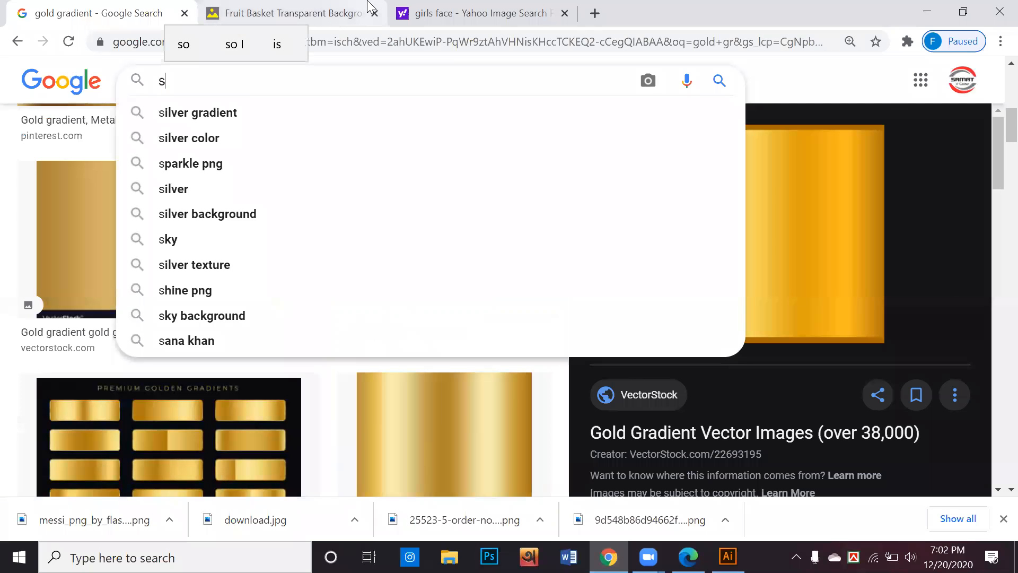
pyautogui.write('tude')
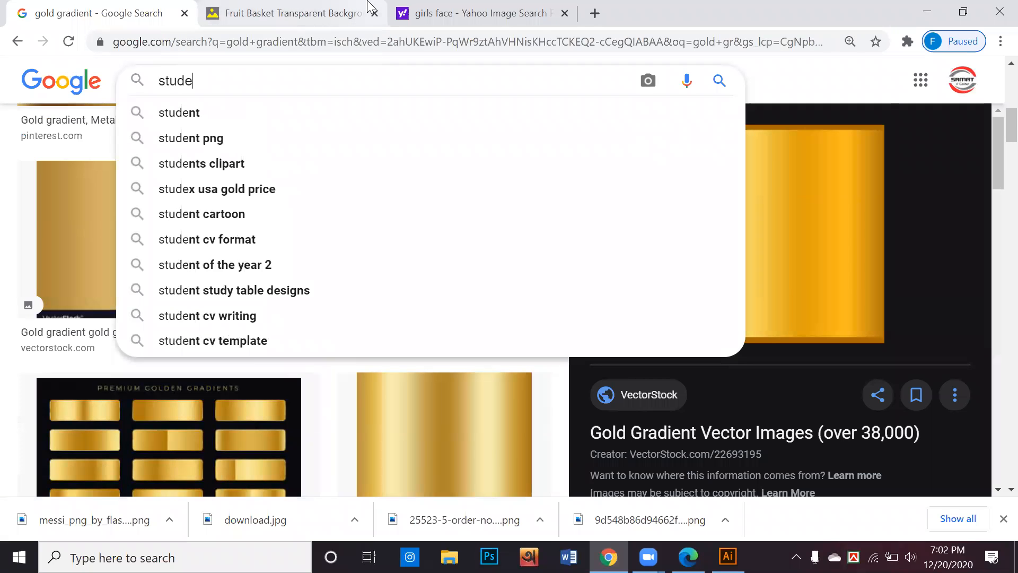
pyautogui.write('nt id')
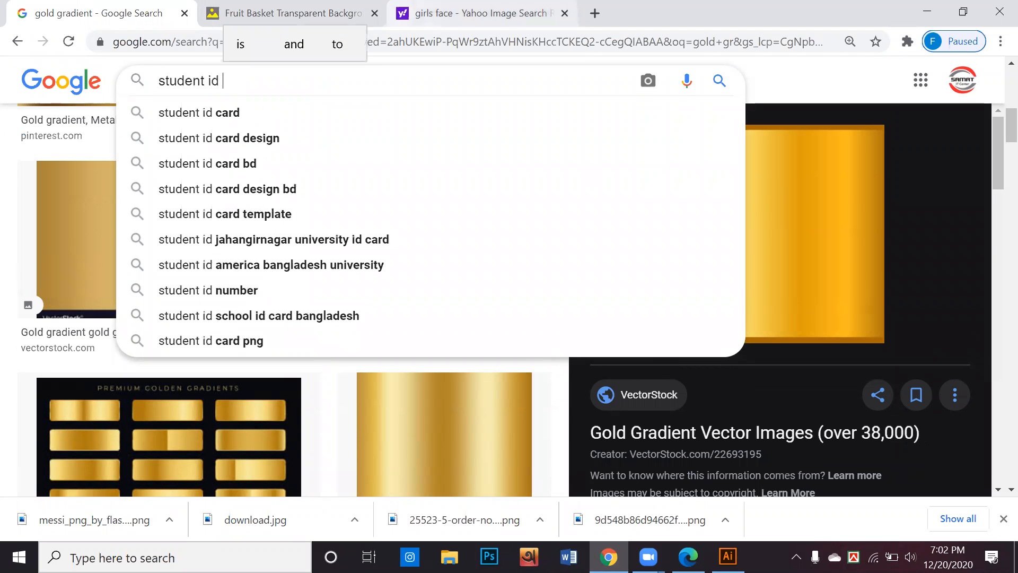
pyautogui.press('Down')
pyautogui.press('Return')
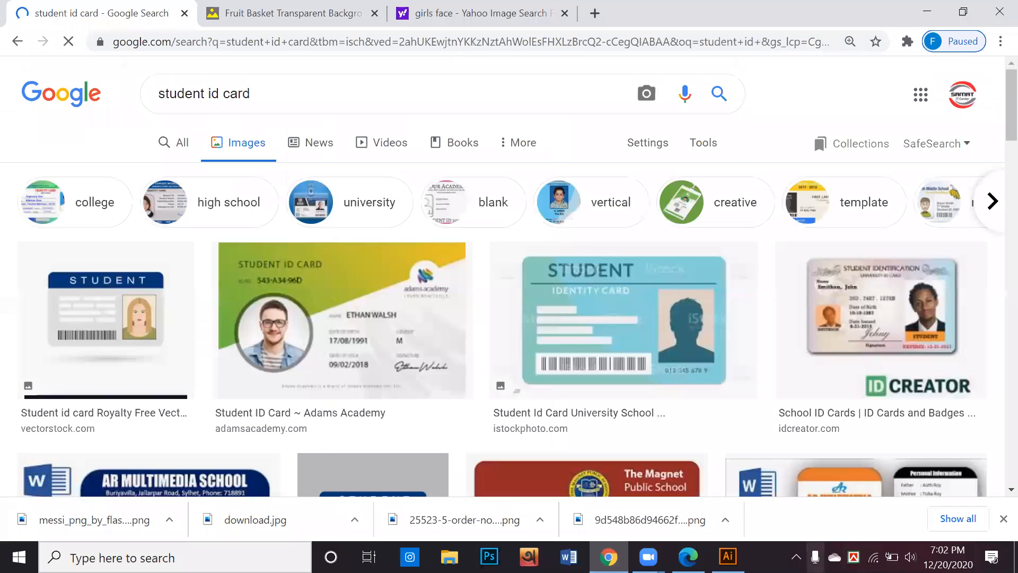
# Browse the student ID card images and open the preview of Fiverr's red-and-navy lanyard card design.
pyautogui.scroll(-3, 366, 282)
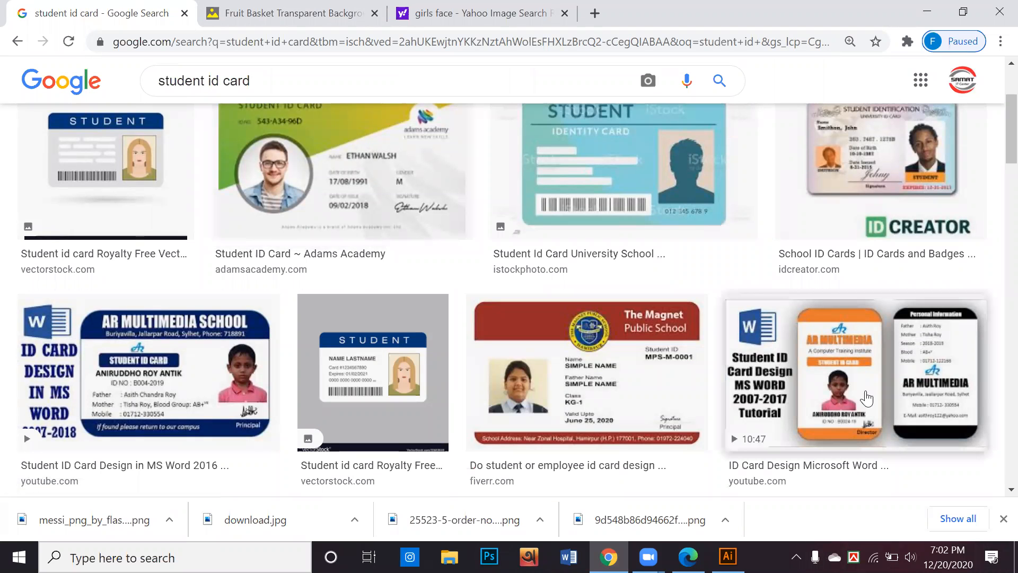
pyautogui.scroll(-7, 809, 440)
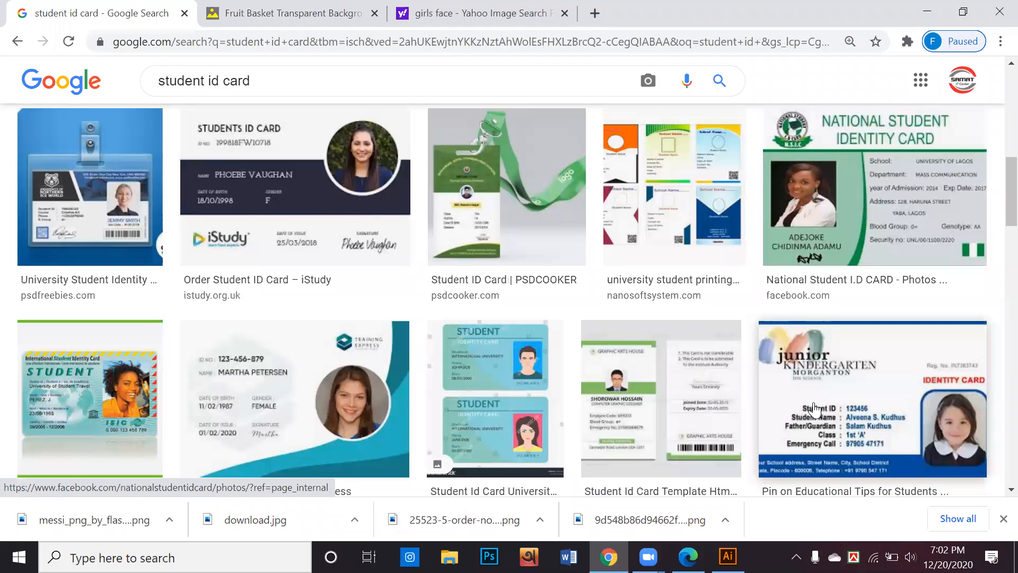
pyautogui.scroll(-2, 793, 436)
pyautogui.scroll(-4, 793, 436)
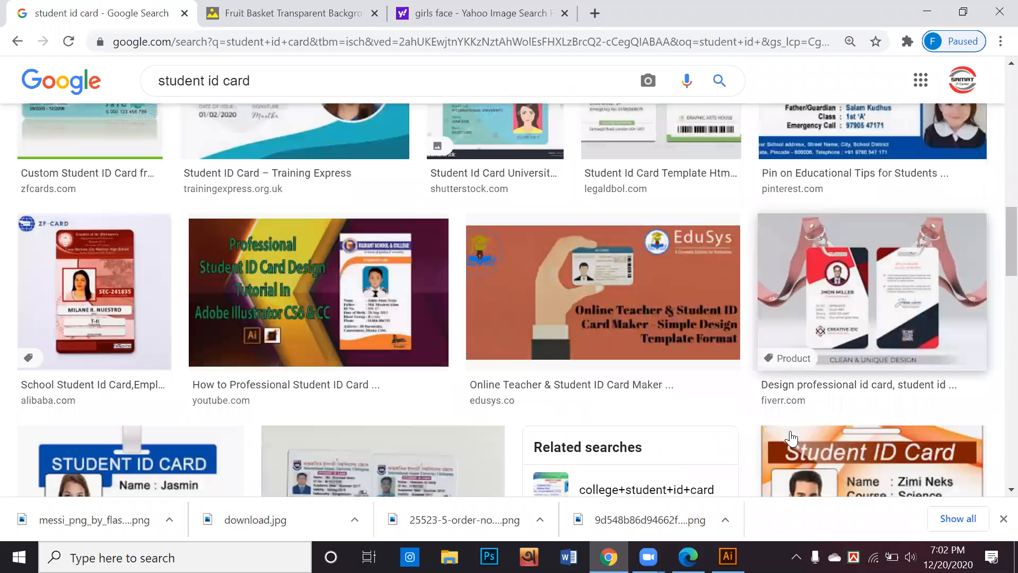
pyautogui.click(864, 321)
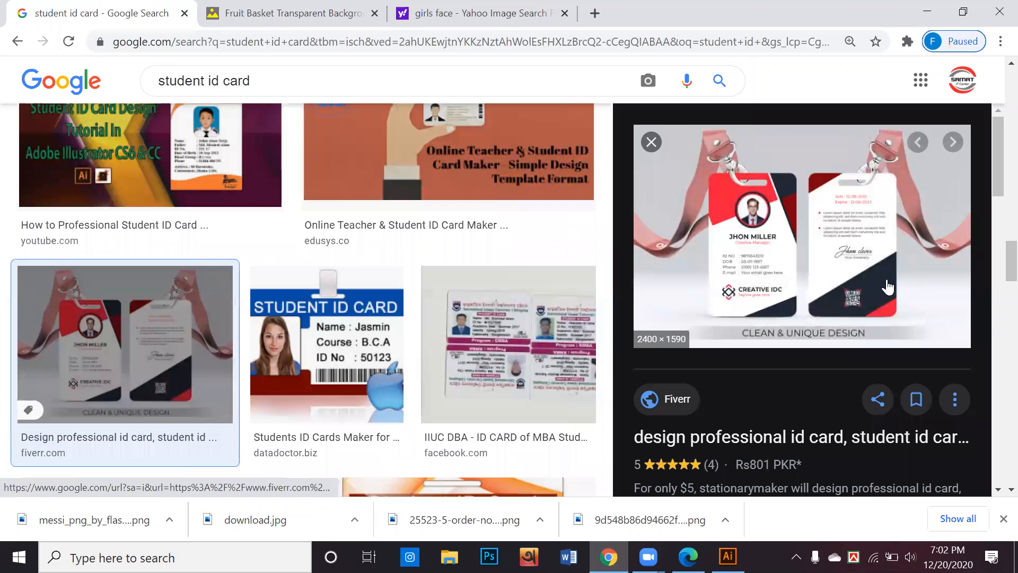
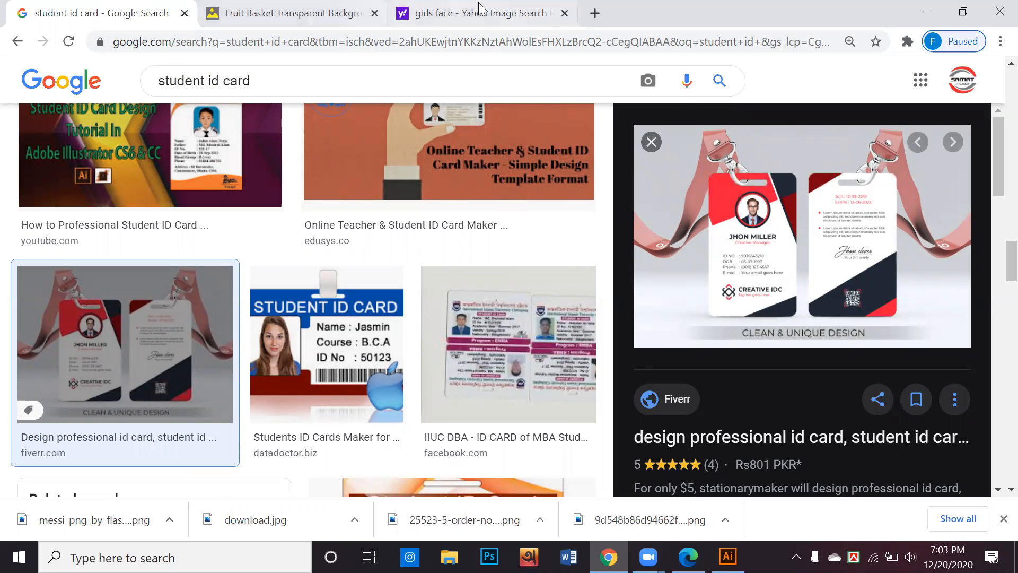
# Search the web for "id card size in inches" in a new browser tab.
pyautogui.click(595, 14)
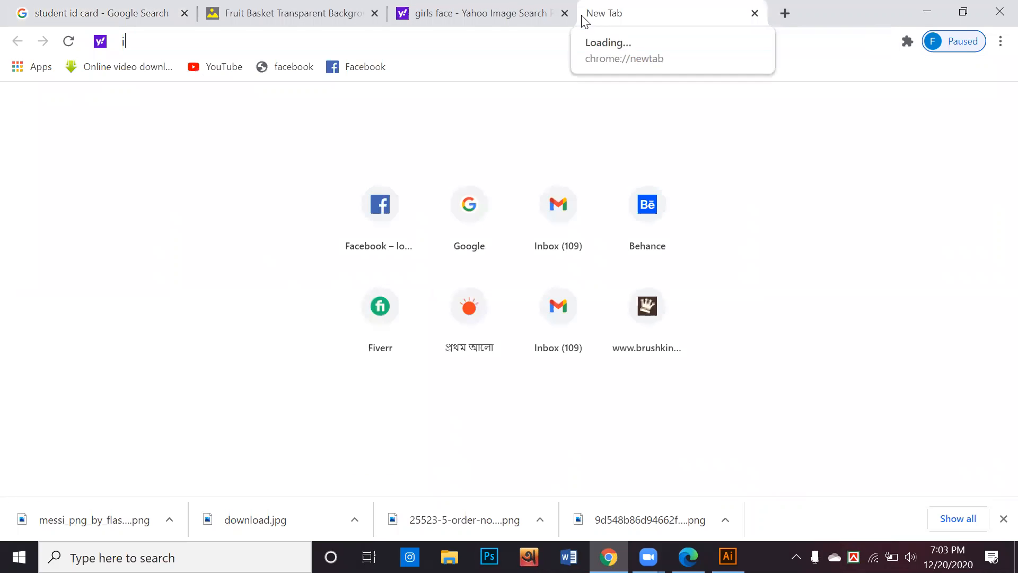
pyautogui.write('id car')
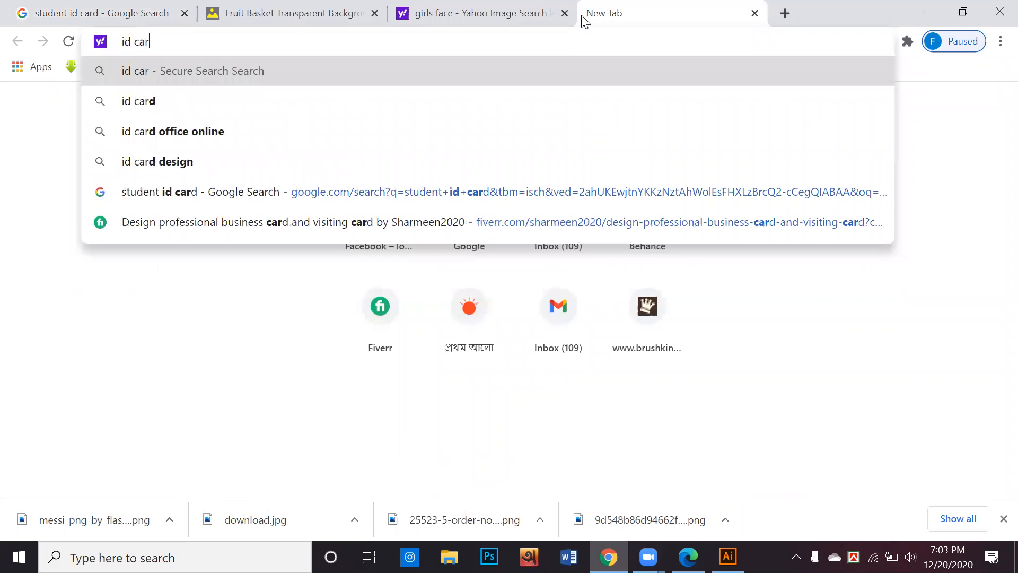
pyautogui.write('d size')
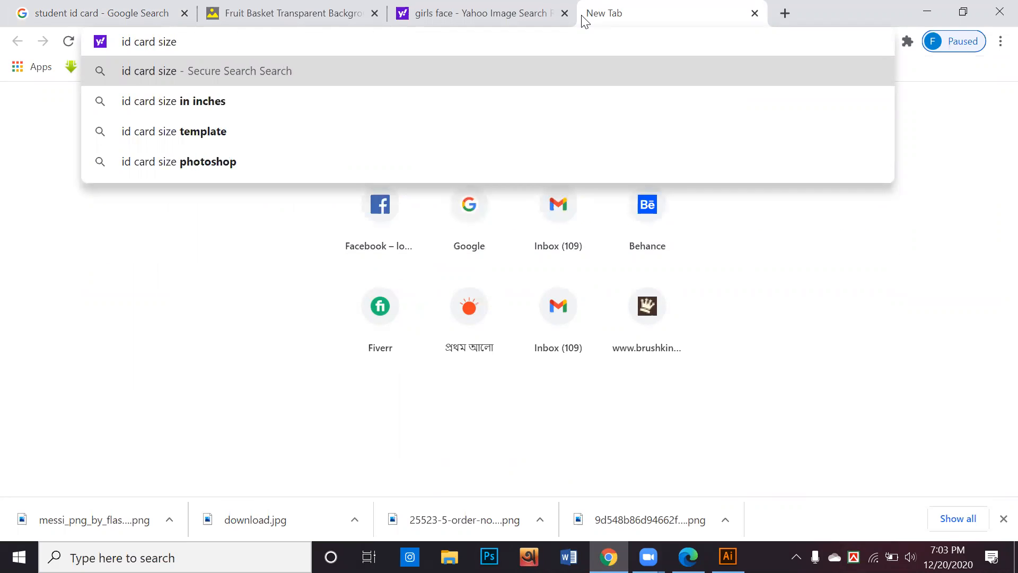
pyautogui.press('Down')
pyautogui.press('Return')
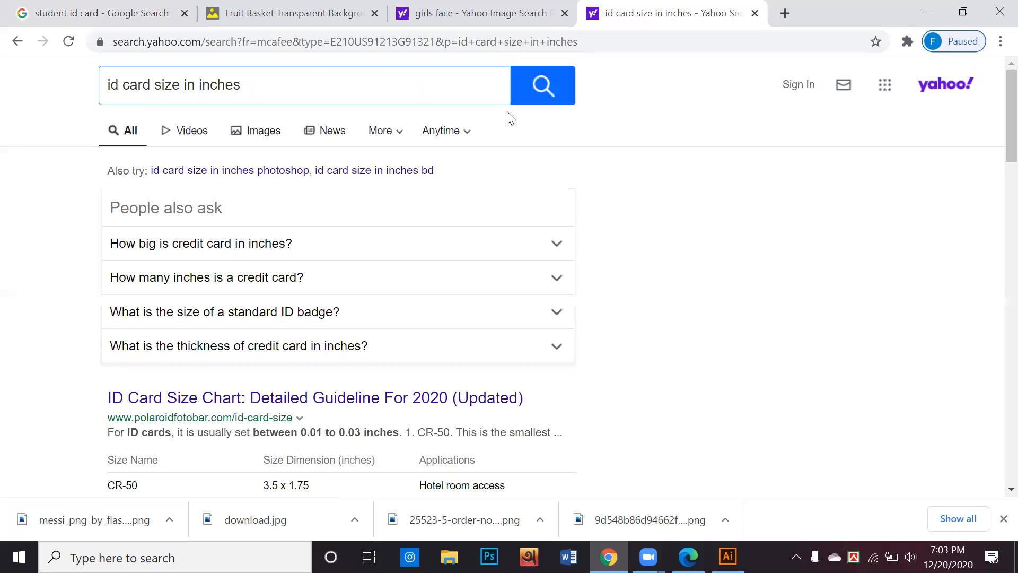
# Find the CR-80 photo identification row in the ID card size chart and highlight its dimensions.
pyautogui.scroll(-4, 292, 348)
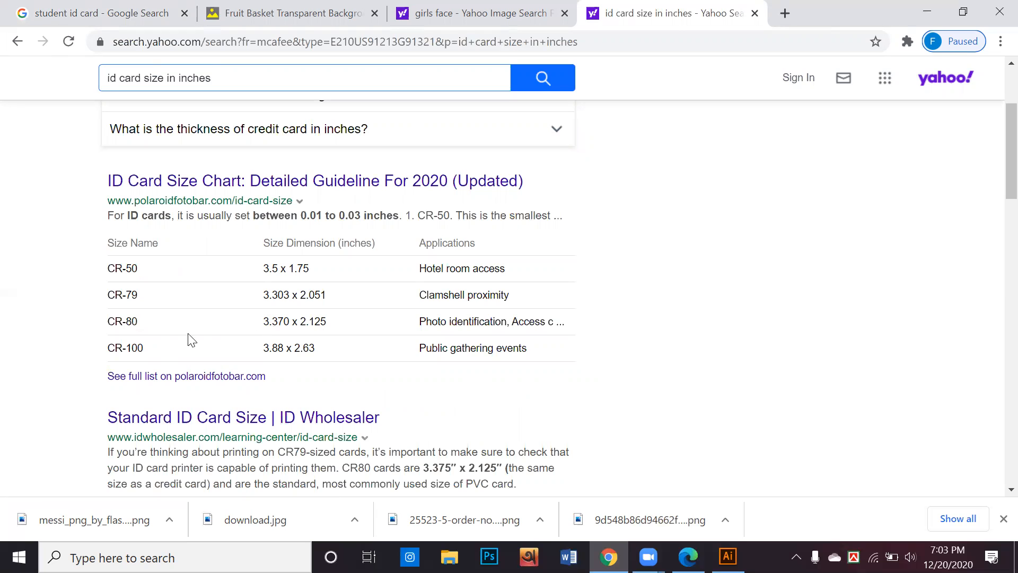
pyautogui.moveTo(107, 323); pyautogui.dragTo(255, 327)
pyautogui.moveTo(341, 325); pyautogui.dragTo(245, 336)
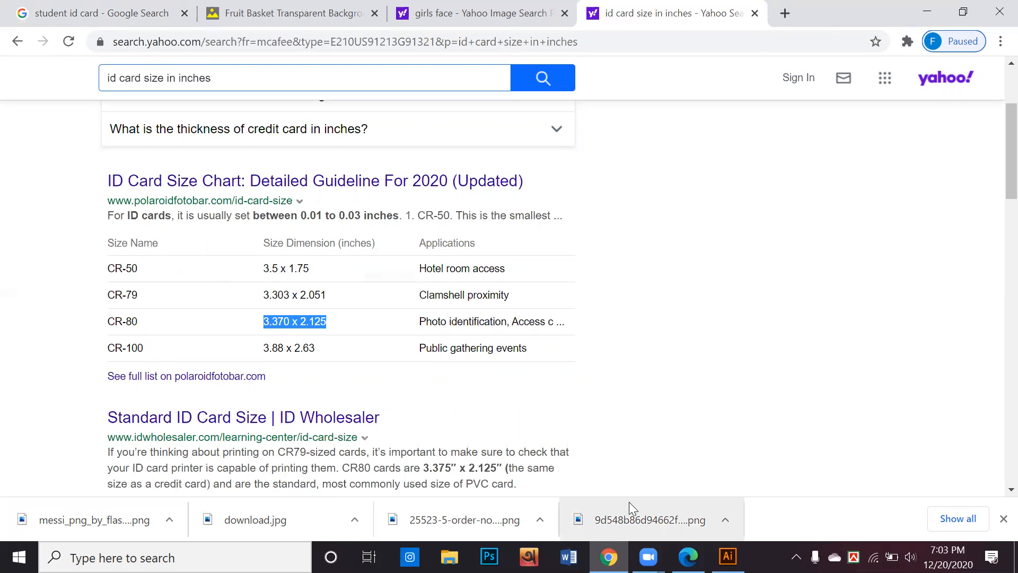
# Switch to Illustrator and set up a new document 3.37 in wide and 2.125 in high.
pyautogui.hotkey('alt', 'Tab')
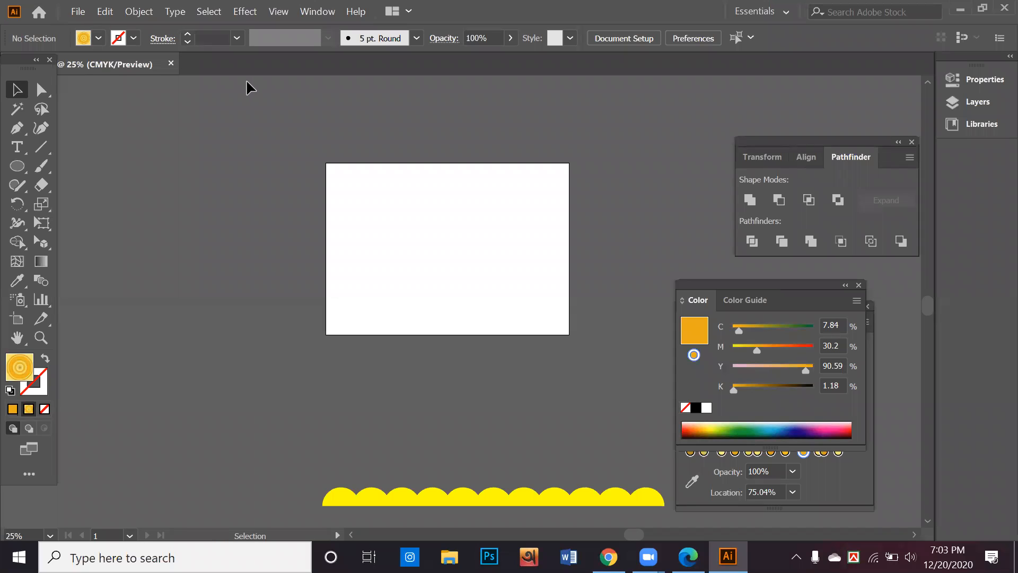
pyautogui.hotkey('ctrl', 'n')
pyautogui.click(752, 216)
pyautogui.write('3.370')
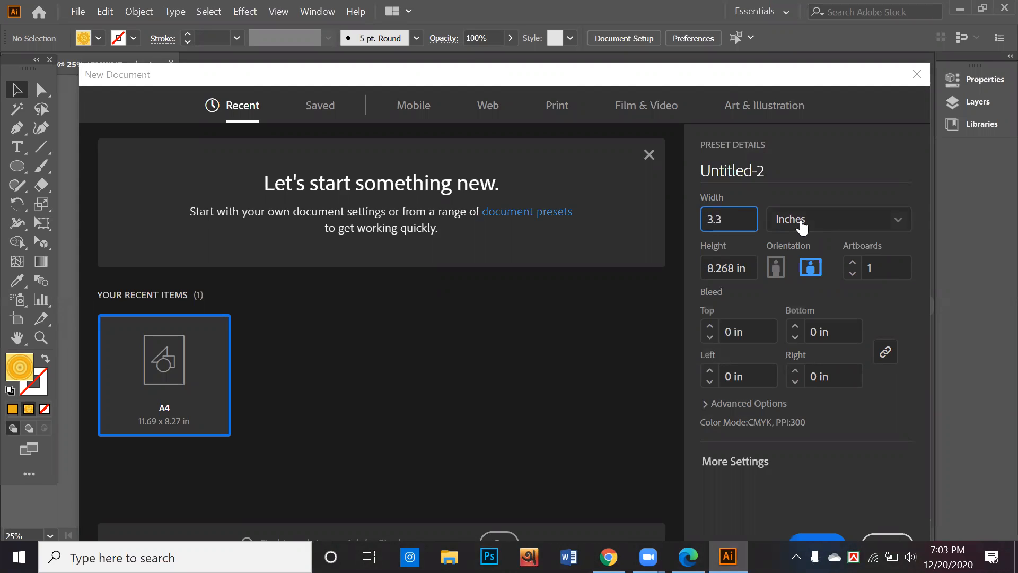
pyautogui.click(747, 265)
pyautogui.write('2.125')
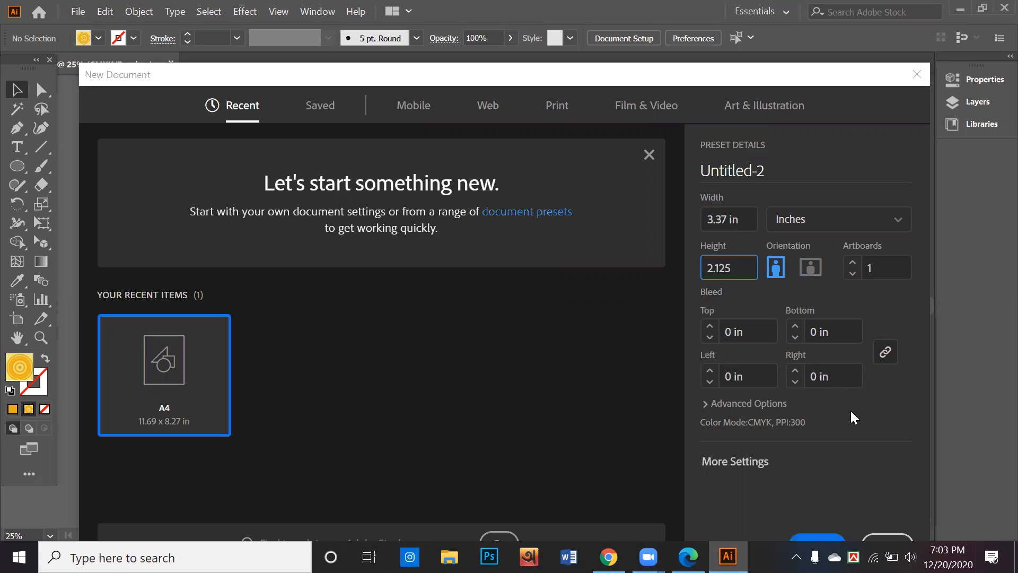
# Set a 0.125 in bleed on all sides, keep CMYK Color and High (300 ppi), and create the document.
pyautogui.click(769, 405)
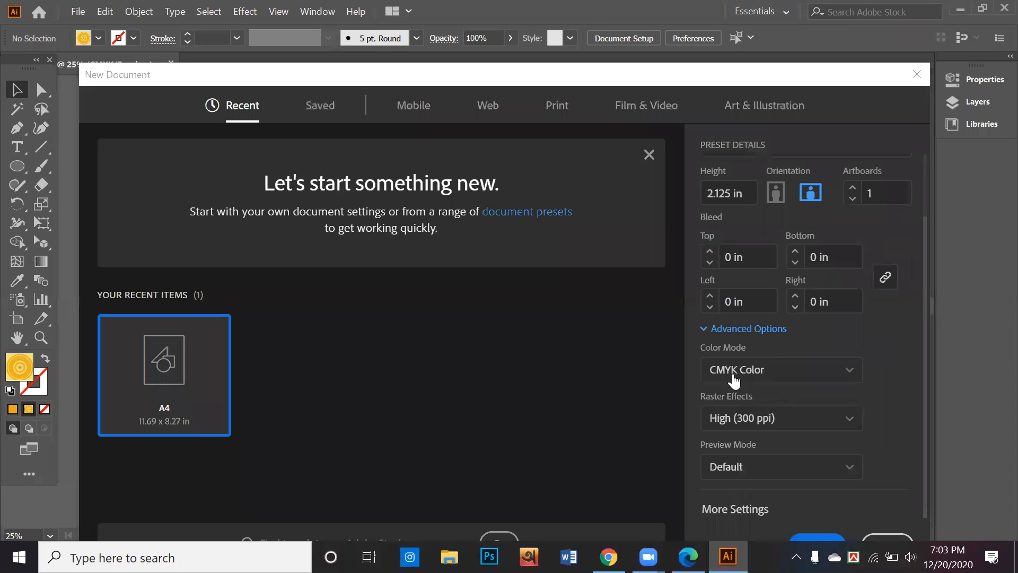
pyautogui.click(710, 296)
pyautogui.click(709, 262)
pyautogui.click(709, 253)
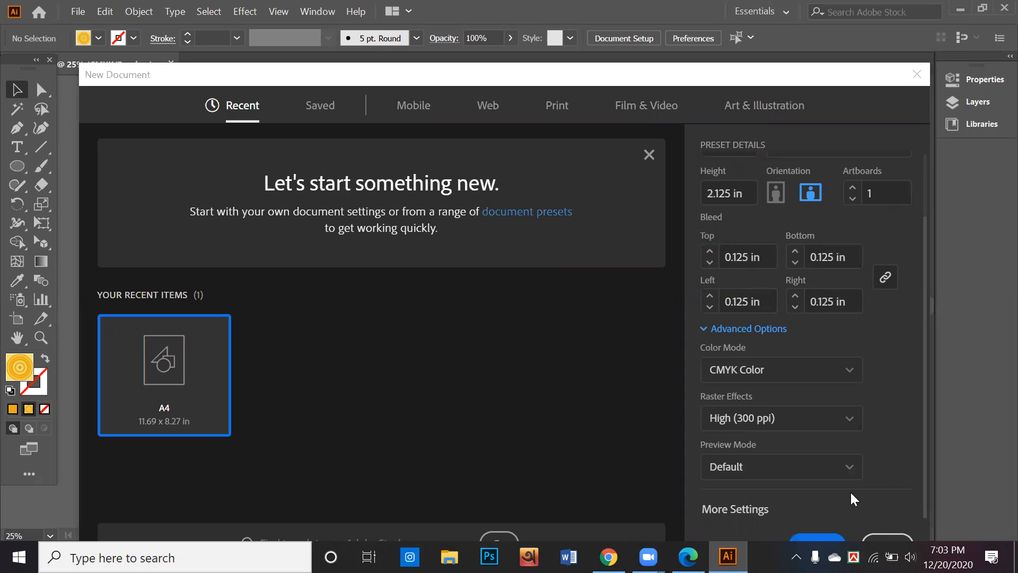
pyautogui.click(798, 420)
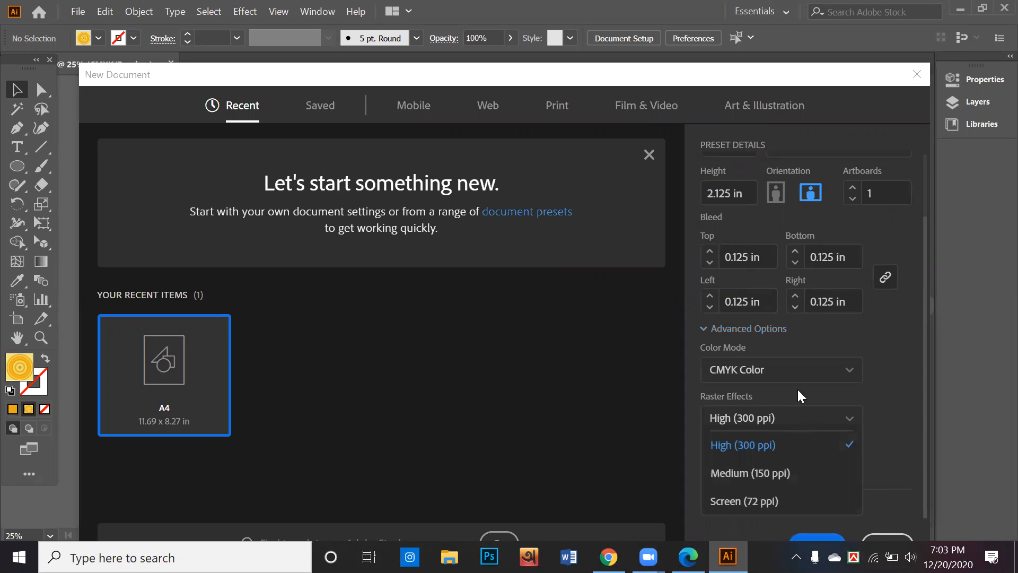
pyautogui.click(910, 384)
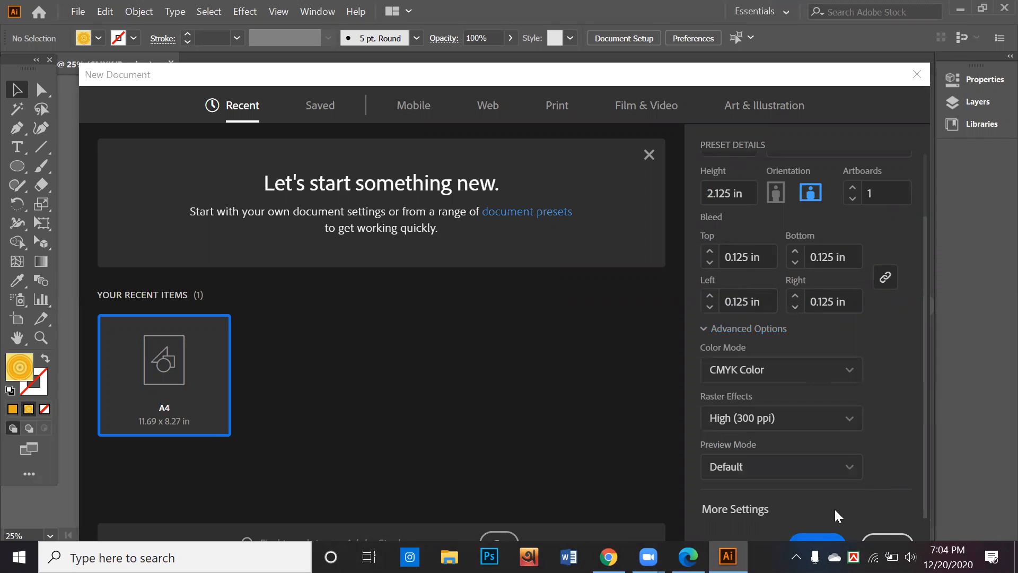
pyautogui.press('Return')
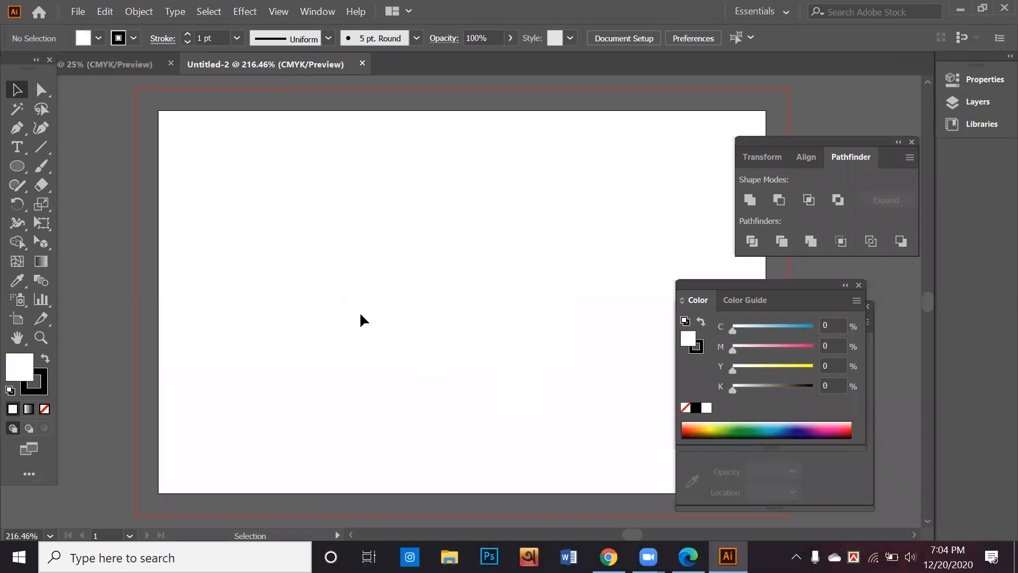
# Show the rulers in the new document and keep their units in inches.
pyautogui.scroll(-2, 361, 316)
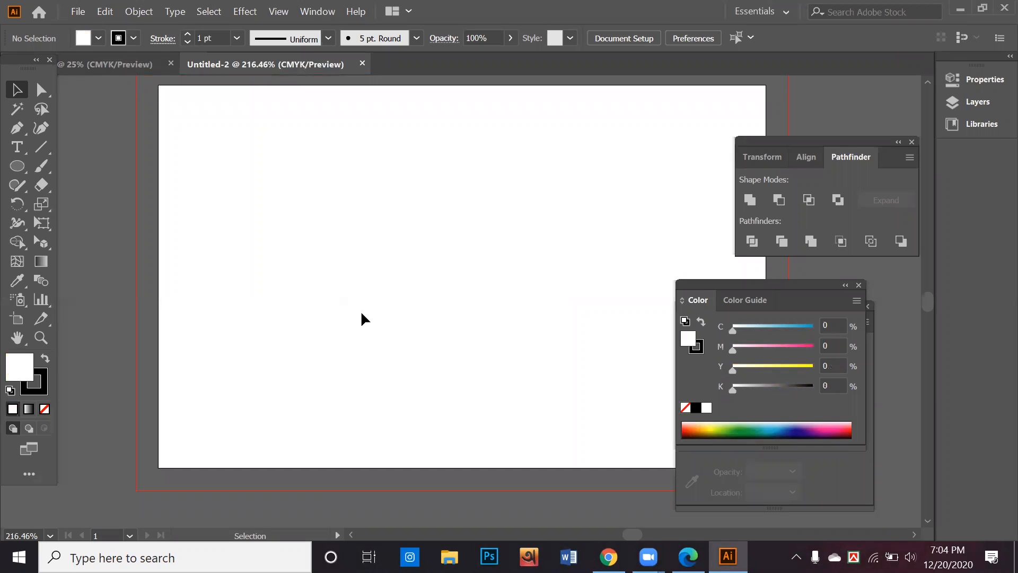
pyautogui.keyDown('alt'); pyautogui.scroll(-1, 346, 305); pyautogui.keyUp('alt')
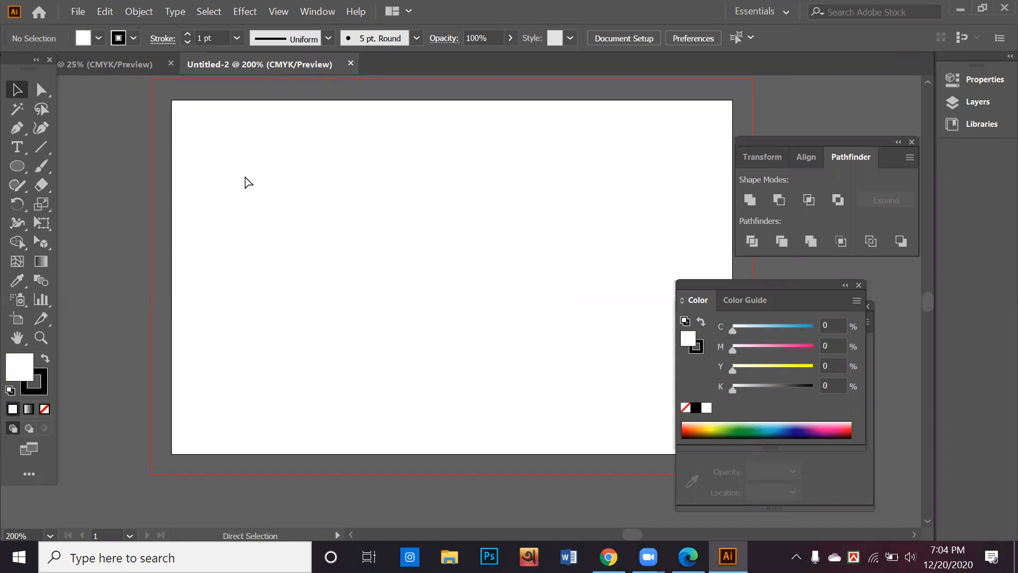
pyautogui.hotkey('ctrl', 'r')
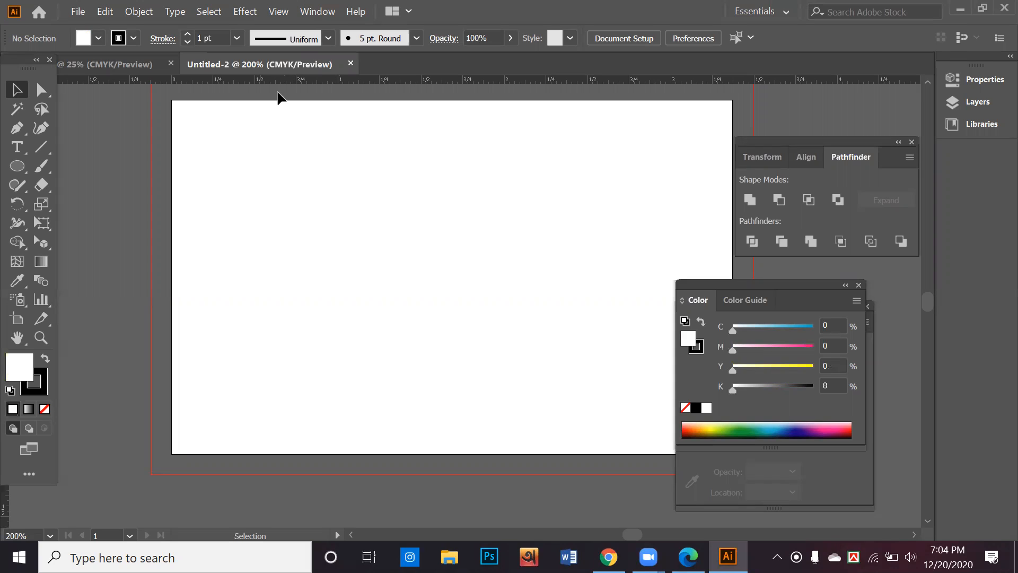
pyautogui.rightClick(303, 78)
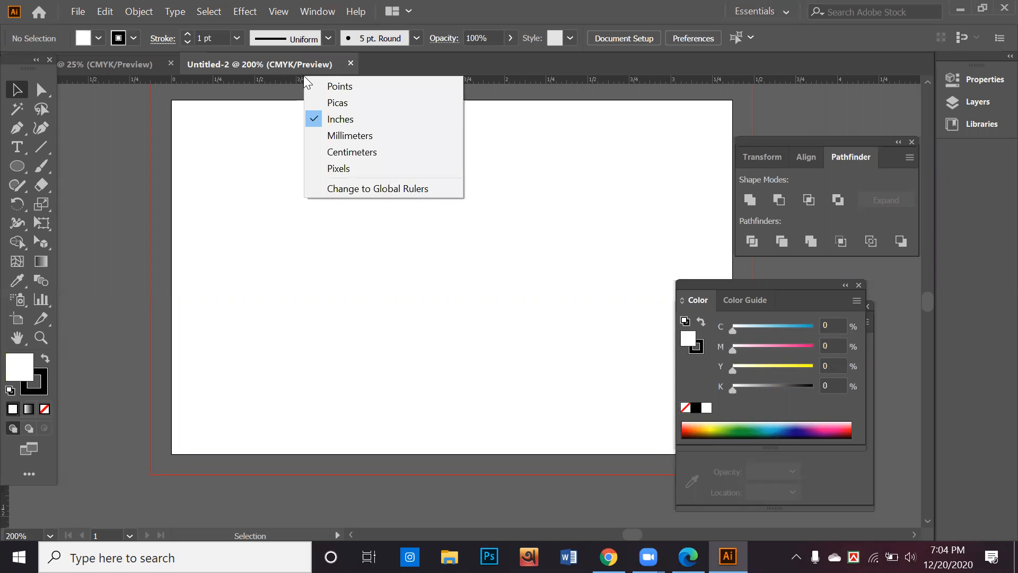
pyautogui.click(320, 119)
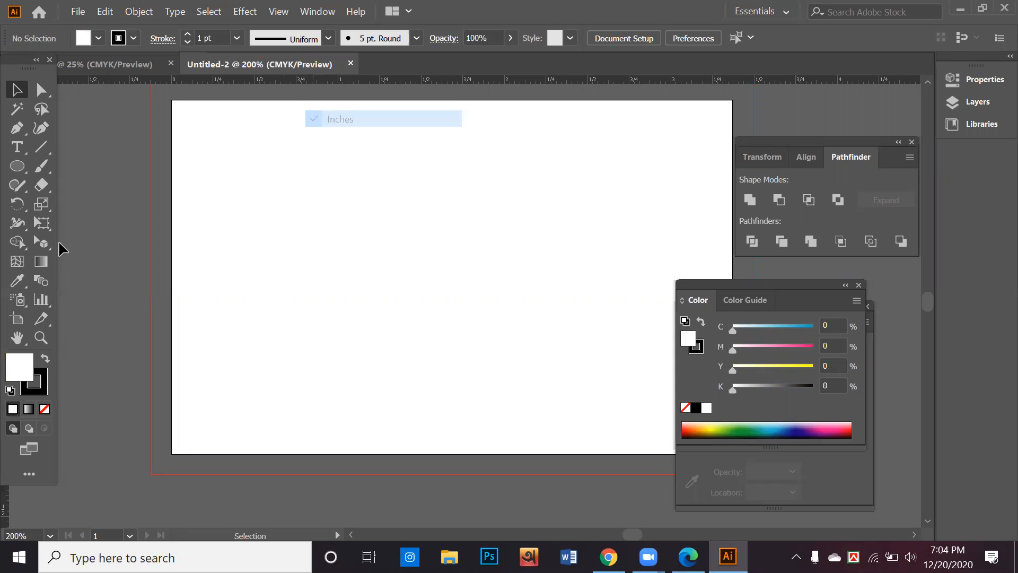
pyautogui.click(23, 316)
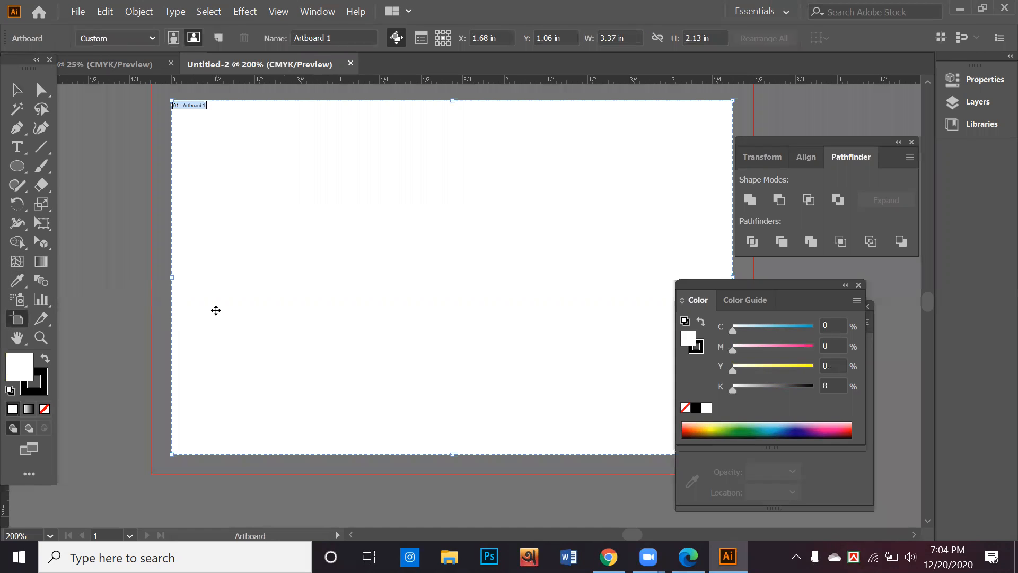
pyautogui.scroll(-1, 216, 310)
pyautogui.keyDown('alt'); pyautogui.scroll(-2, 223, 318); pyautogui.keyUp('alt')
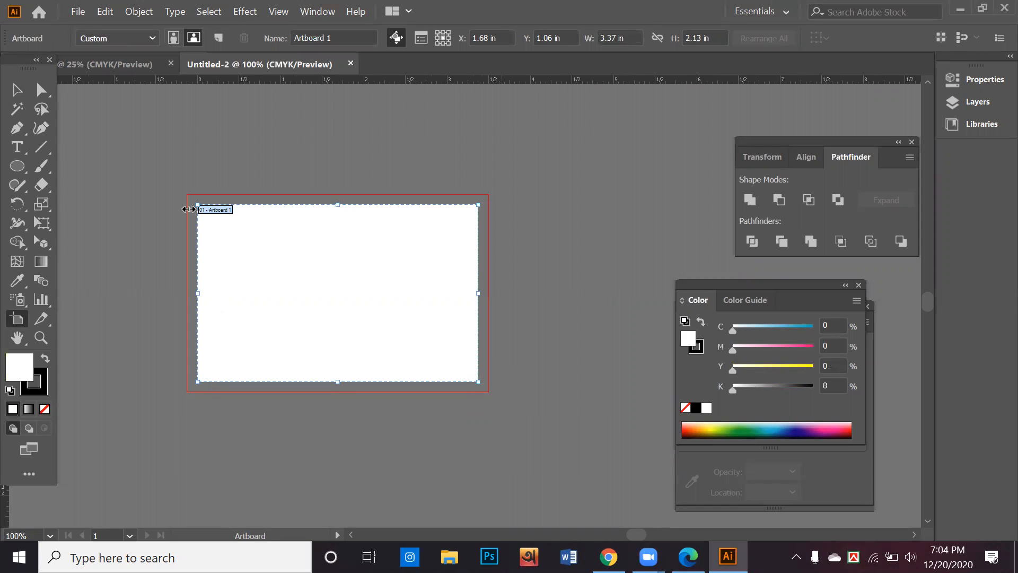
pyautogui.click(17, 204)
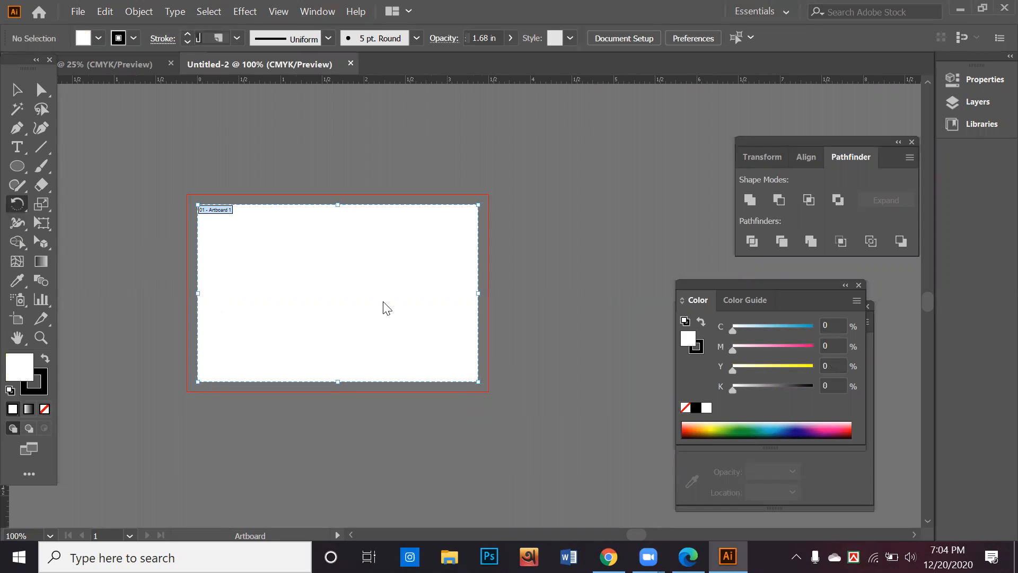
pyautogui.click(17, 90)
pyautogui.scroll(-6, 464, 310)
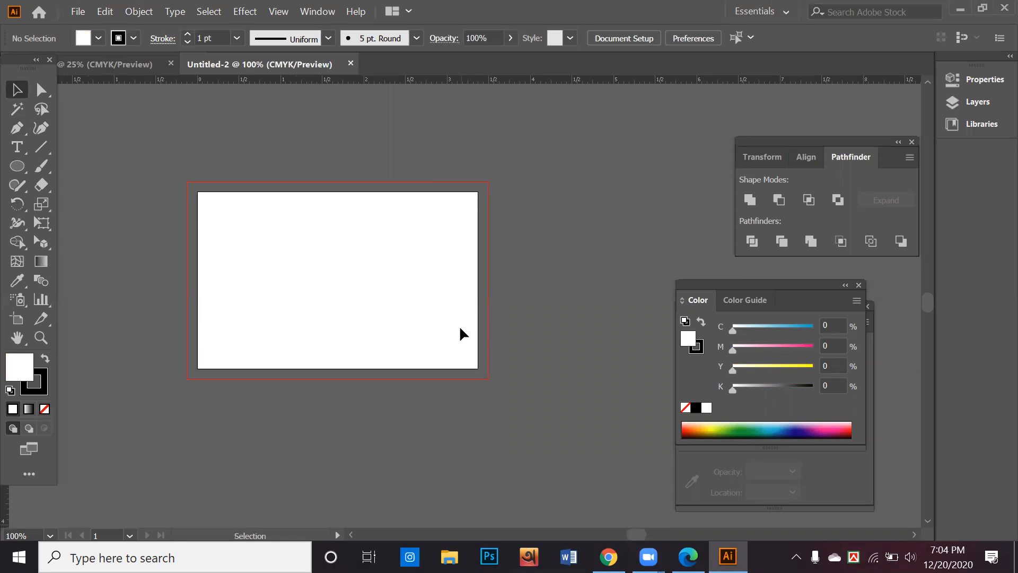
pyautogui.scroll(2, 462, 292)
pyautogui.scroll(-6, 428, 314)
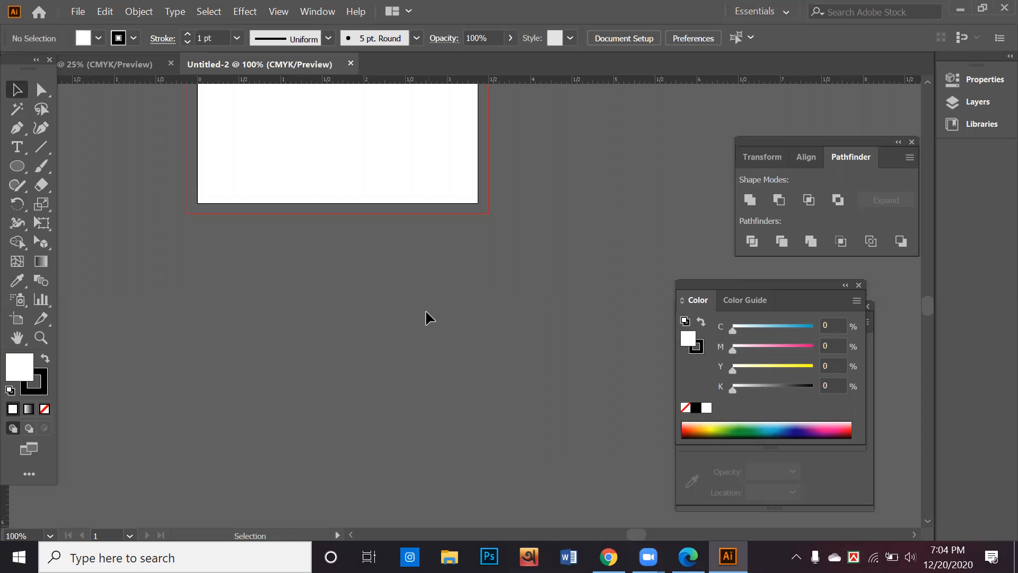
# Draw a wide, shallow white rectangle with the Rectangle tool on the empty canvas well below the artboard.
pyautogui.click(21, 172)
pyautogui.scroll(-5, 234, 231)
pyautogui.press('space')
pyautogui.moveTo(281, 258); pyautogui.dragTo(253, 91)
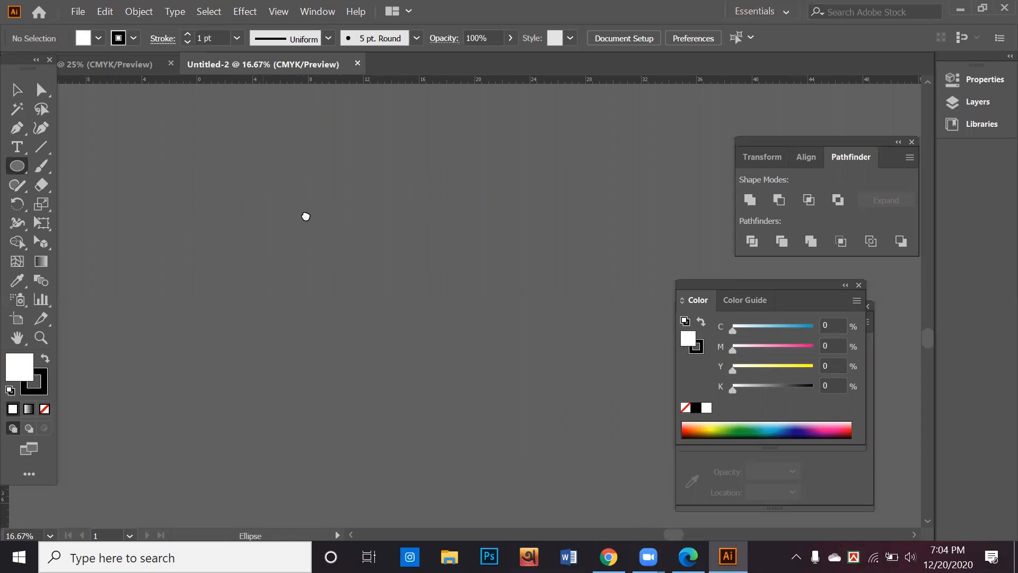
pyautogui.click(17, 162)
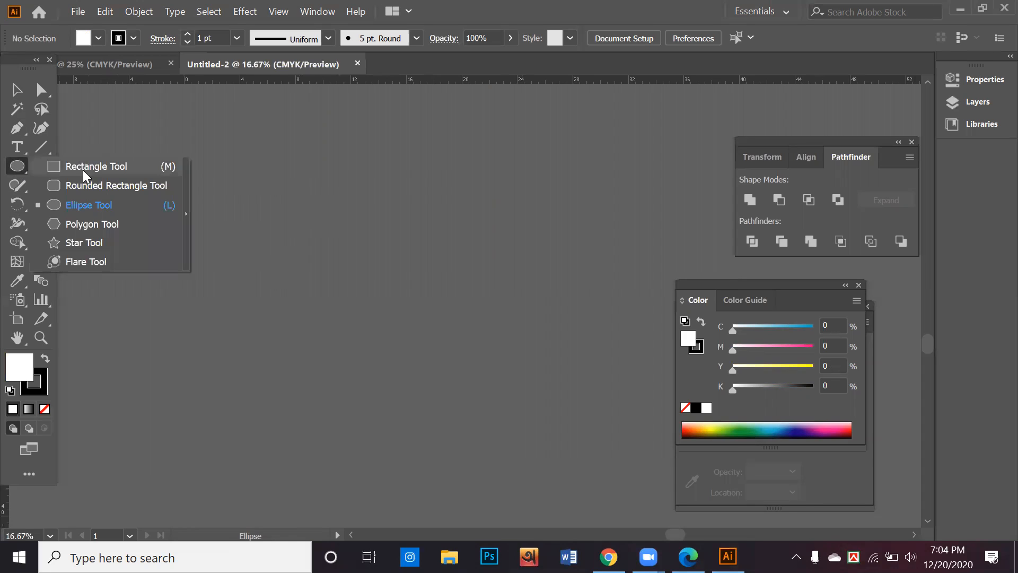
pyautogui.click(85, 166)
pyautogui.scroll(-3, 163, 173)
pyautogui.press('space')
pyautogui.moveTo(164, 173); pyautogui.dragTo(222, 200)
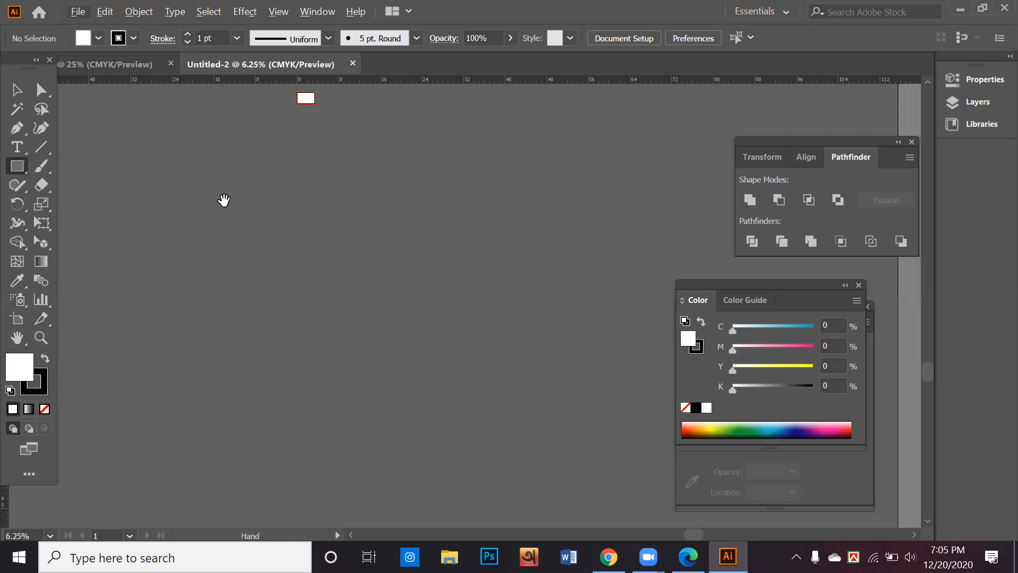
pyautogui.moveTo(318, 206); pyautogui.dragTo(530, 246)
# Try tapering a copy of the rectangle into a slanted sliver, and move the sliver and the plain rectangle apart.
pyautogui.press('a')
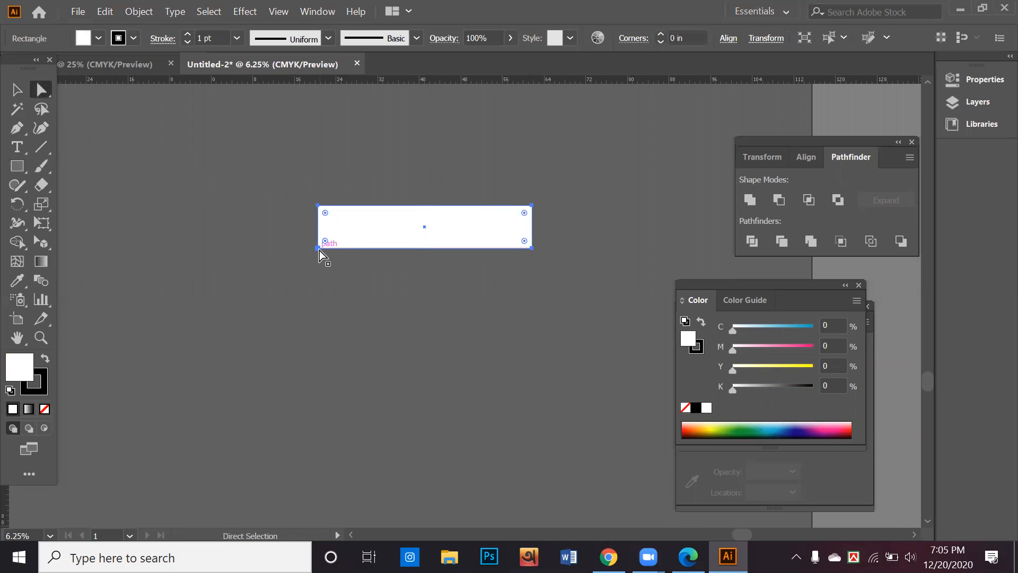
pyautogui.moveTo(319, 248); pyautogui.dragTo(408, 186)
pyautogui.click(17, 89)
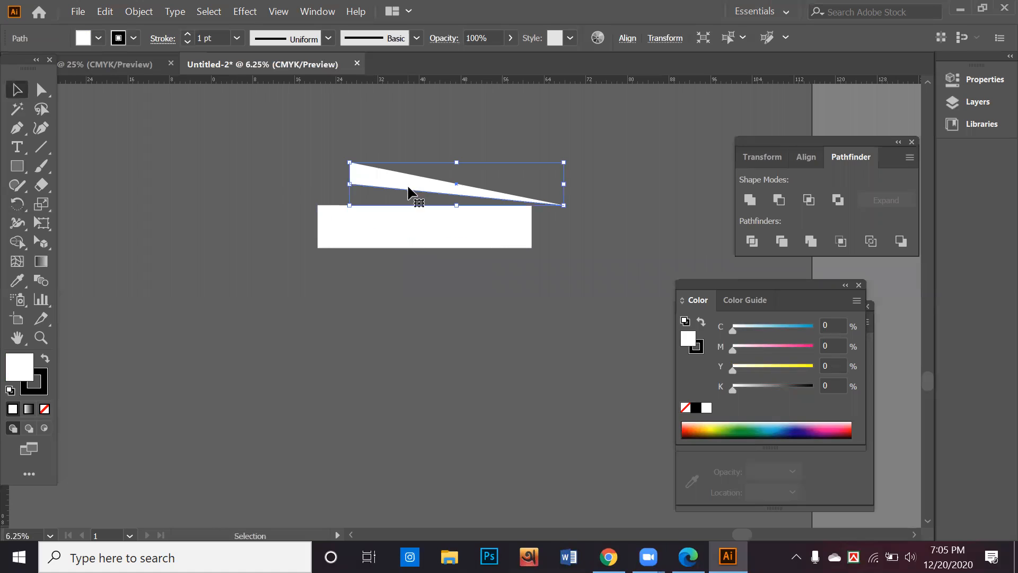
pyautogui.moveTo(474, 240); pyautogui.dragTo(470, 334)
pyautogui.moveTo(436, 191); pyautogui.dragTo(395, 198)
pyautogui.moveTo(435, 341); pyautogui.dragTo(403, 407)
# Bring the lower rectangle's two left corner anchors together at mid-height to form a long, symmetrical triangle.
pyautogui.click(41, 89)
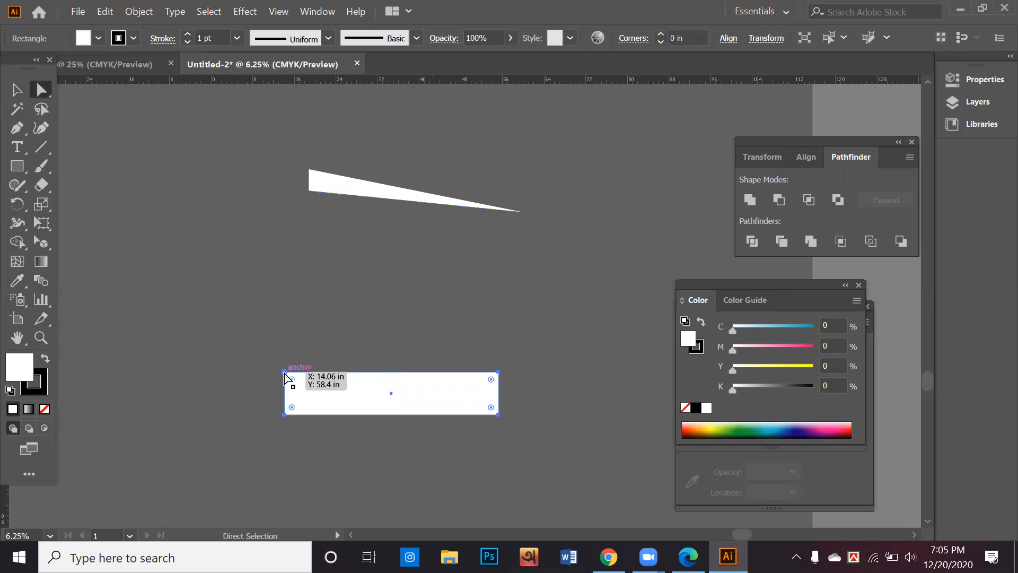
pyautogui.click(284, 372)
pyautogui.moveTo(285, 388)
pyautogui.mouseDown()
pyautogui.moveTo(284, 401)
pyautogui.moveTo(285, 394)
pyautogui.mouseUp()
pyautogui.click(17, 108)
# Delete the slanted sliver above the triangle.
pyautogui.click(23, 95)
pyautogui.moveTo(417, 221); pyautogui.dragTo(409, 221)
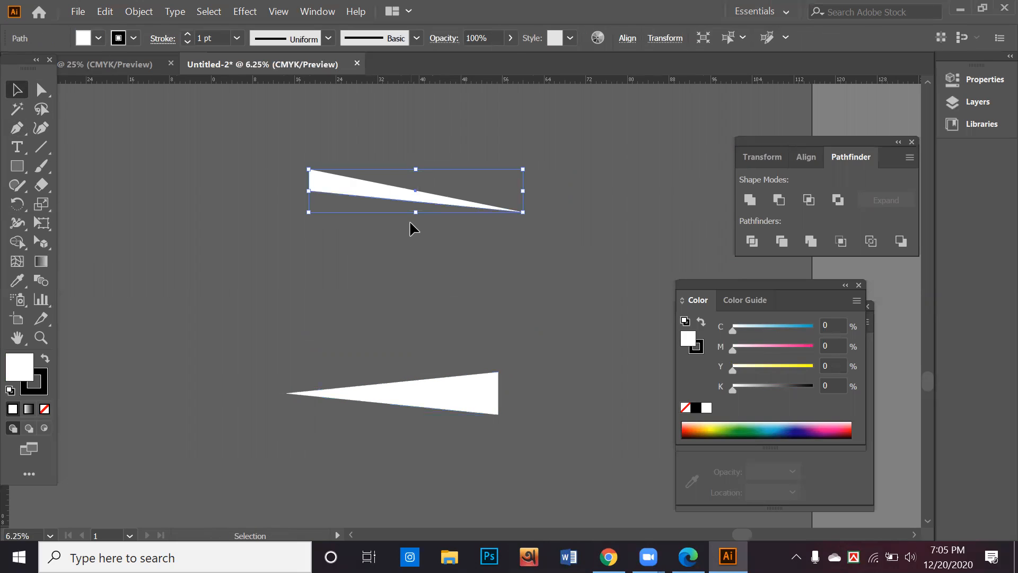
pyautogui.press('Delete')
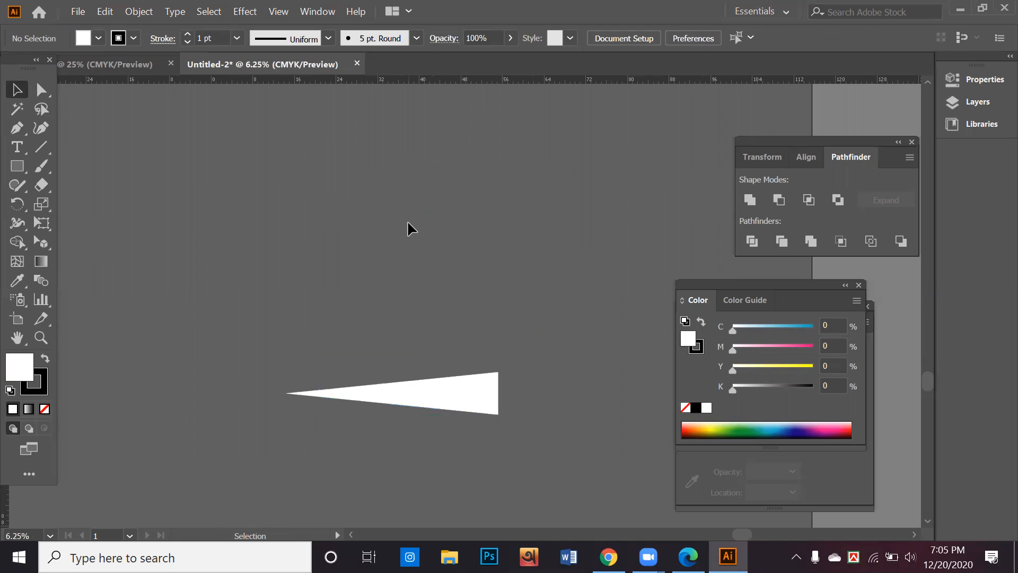
# Move the long triangle up towards the artboard and make a copy of it rotated 20° about its pointed tip.
pyautogui.moveTo(480, 390); pyautogui.dragTo(521, 237)
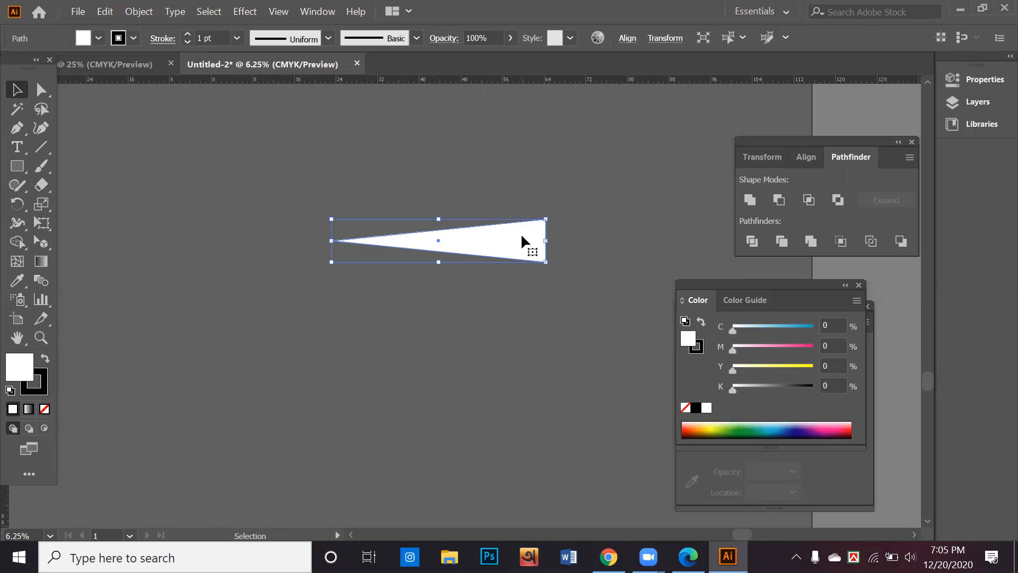
pyautogui.scroll(-2, 513, 237)
pyautogui.click(12, 206)
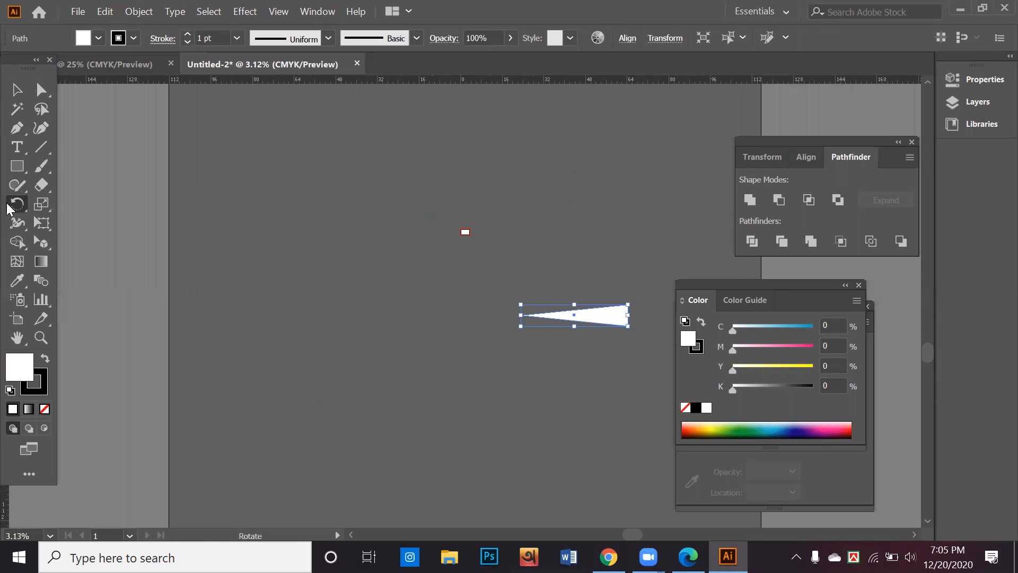
pyautogui.click(69, 204)
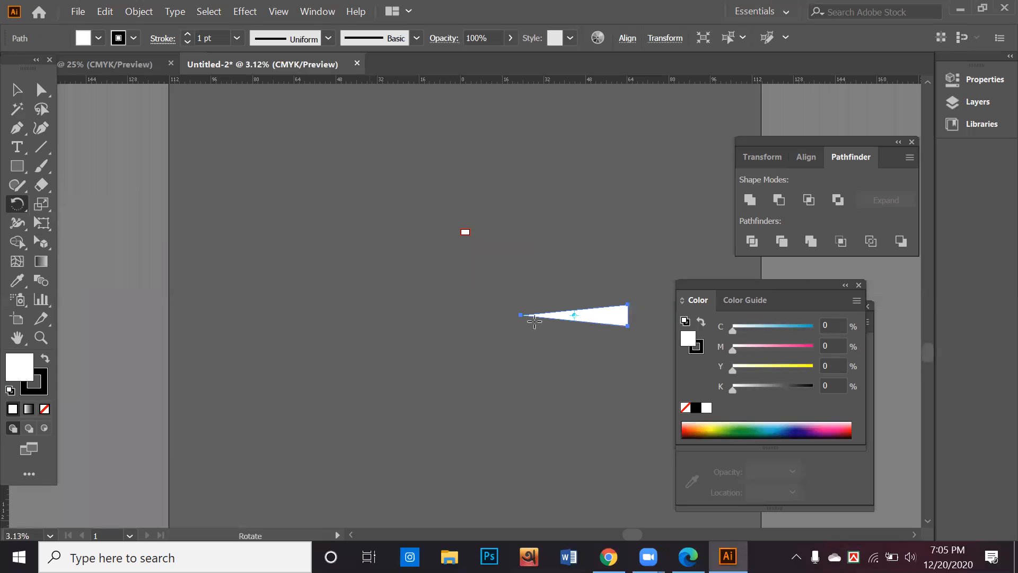
pyautogui.moveTo(498, 330); pyautogui.dragTo(477, 327)
pyautogui.scroll(1, 575, 318)
pyautogui.scroll(2, 584, 310)
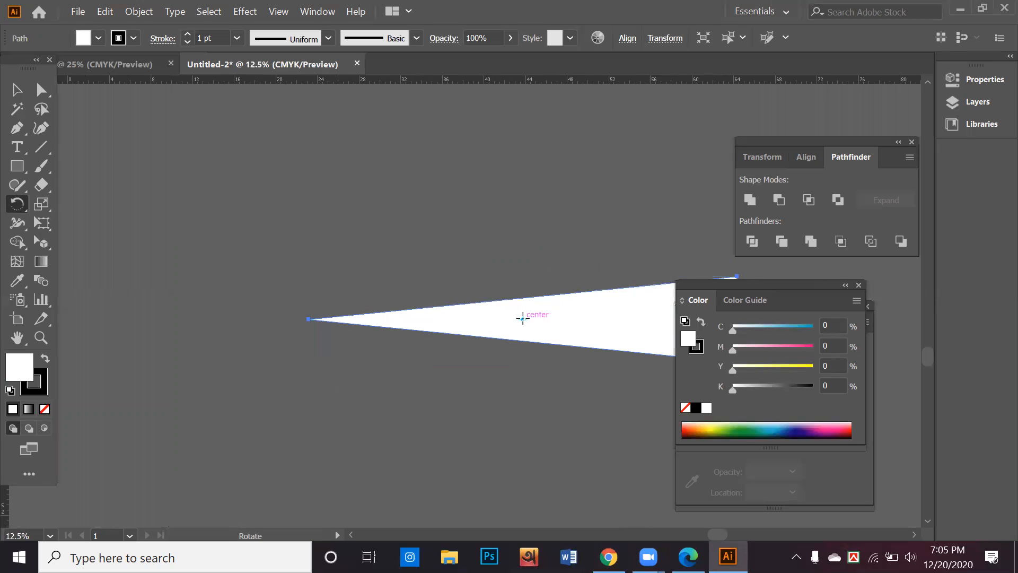
pyautogui.click(309, 319)
pyautogui.keyDown('alt'); pyautogui.click(309, 319); pyautogui.keyUp('alt')
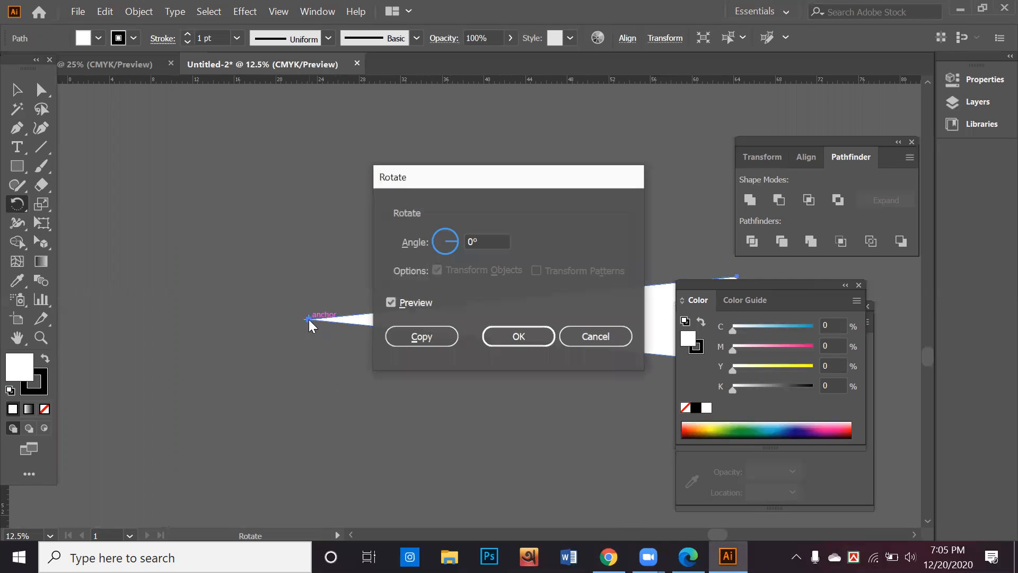
pyautogui.click(488, 238)
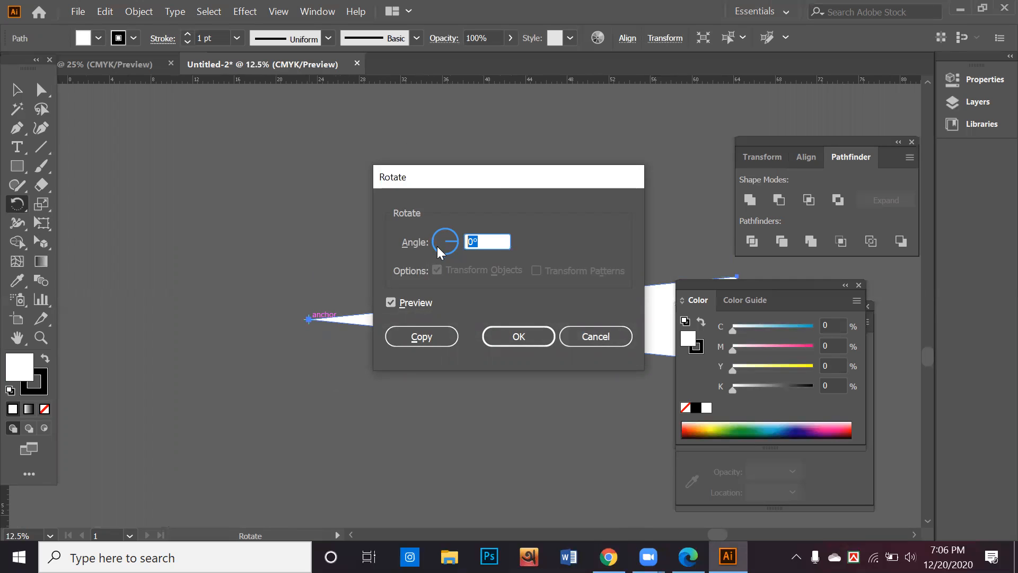
pyautogui.write('20')
pyautogui.click(421, 337)
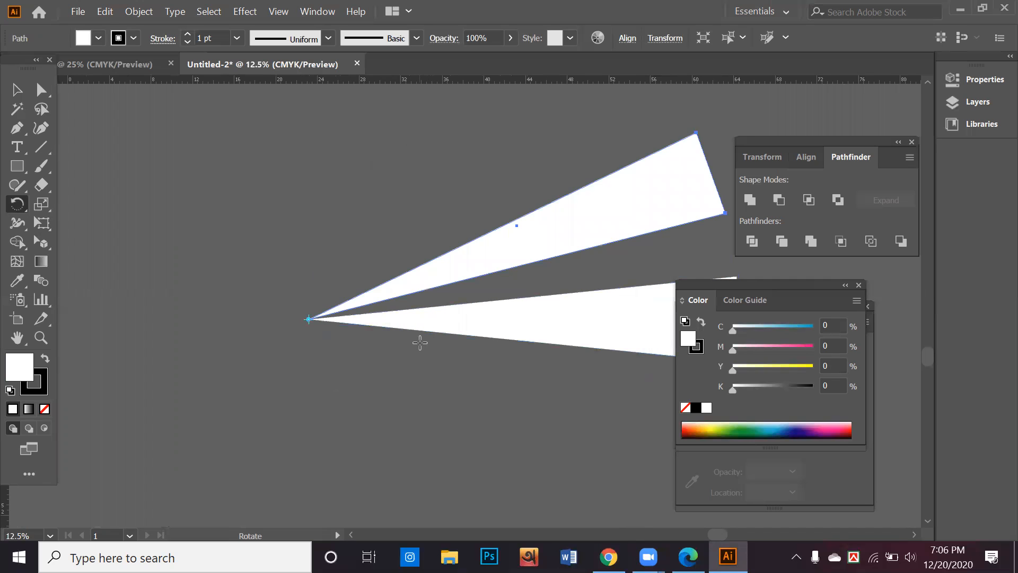
# Repeat the 20° rotated copy around the shared tip until the triangles form a full sunburst.
pyautogui.hotkey('ctrl', '-')
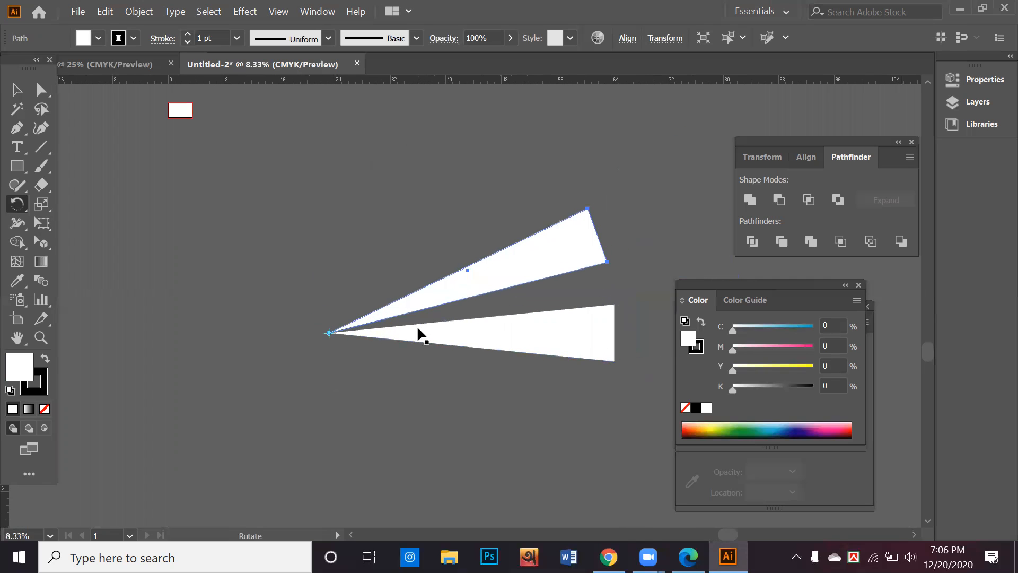
pyautogui.hotkey('ctrl', 'd')
pyautogui.hotkey('ctrl', 'd')
pyautogui.hotkey('ctrl', 'd')
pyautogui.hotkey('ctrl', 'd')
pyautogui.hotkey('ctrl', 'd')
pyautogui.hotkey('ctrl', 'd')
pyautogui.hotkey('ctrl', 'd')
pyautogui.hotkey('ctrl', 'd')
pyautogui.hotkey('ctrl', 'd')
pyautogui.hotkey('ctrl', 'd')
pyautogui.hotkey('ctrl', 'd')
pyautogui.hotkey('ctrl', 'd')
pyautogui.hotkey('ctrl', 'd')
pyautogui.hotkey('ctrl', 'd')
pyautogui.hotkey('ctrl', 'd')
pyautogui.hotkey('ctrl', 'd')
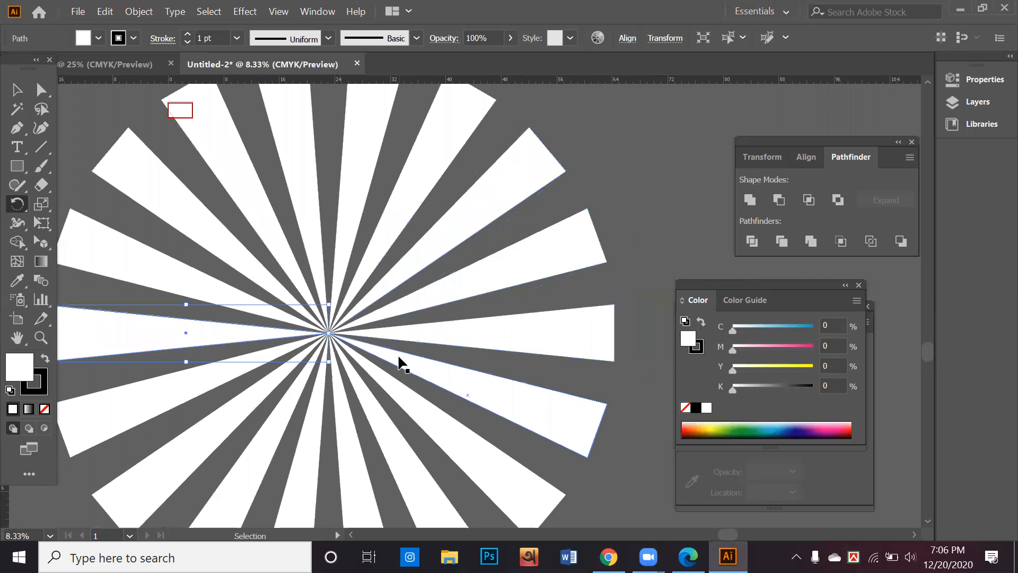
# Try further rotated copies beyond the full circle, undo them, and repeat the rotation only as far as the complete sunburst.
pyautogui.hotkey('ctrl', 'd')
pyautogui.hotkey('ctrl', 'd')
pyautogui.hotkey('ctrl', 'd')
pyautogui.hotkey('ctrl', 'd')
pyautogui.hotkey('ctrl', 'd')
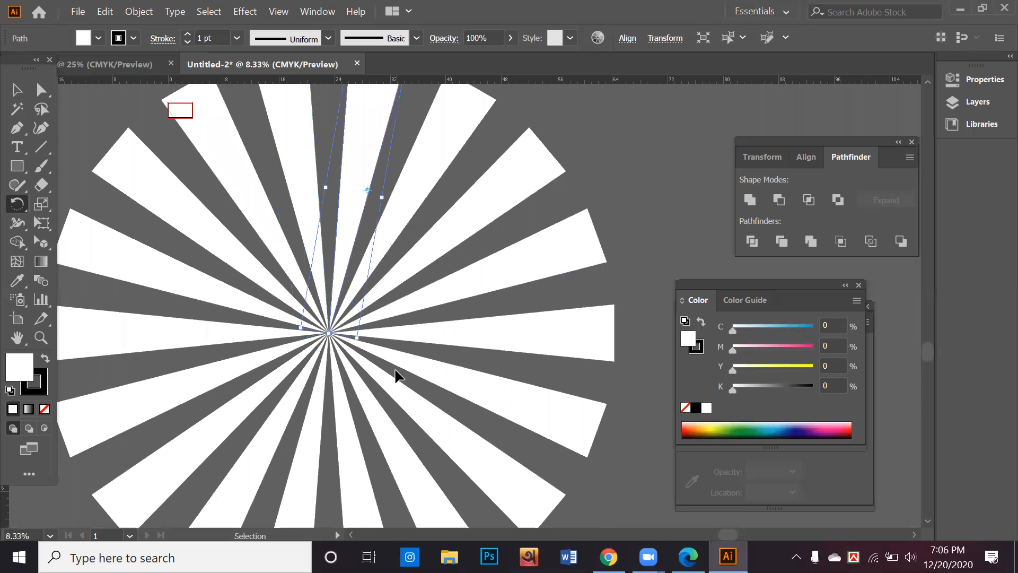
pyautogui.hotkey('ctrl', 'z')
pyautogui.hotkey('ctrl', 'z')
pyautogui.hotkey('ctrl', 'z')
pyautogui.hotkey('ctrl', 'z')
pyautogui.hotkey('ctrl', 'z')
pyautogui.hotkey('ctrl', 'z')
pyautogui.hotkey('ctrl', 'z')
pyautogui.hotkey('ctrl', 'z')
pyautogui.hotkey('ctrl', 'z')
pyautogui.hotkey('ctrl', 'z')
pyautogui.hotkey('ctrl', 'z')
pyautogui.hotkey('ctrl', 'd')
pyautogui.hotkey('ctrl', 'd')
pyautogui.hotkey('ctrl', 'd')
pyautogui.hotkey('ctrl', 'd')
pyautogui.hotkey('ctrl', 'd')
pyautogui.hotkey('ctrl', 'd')
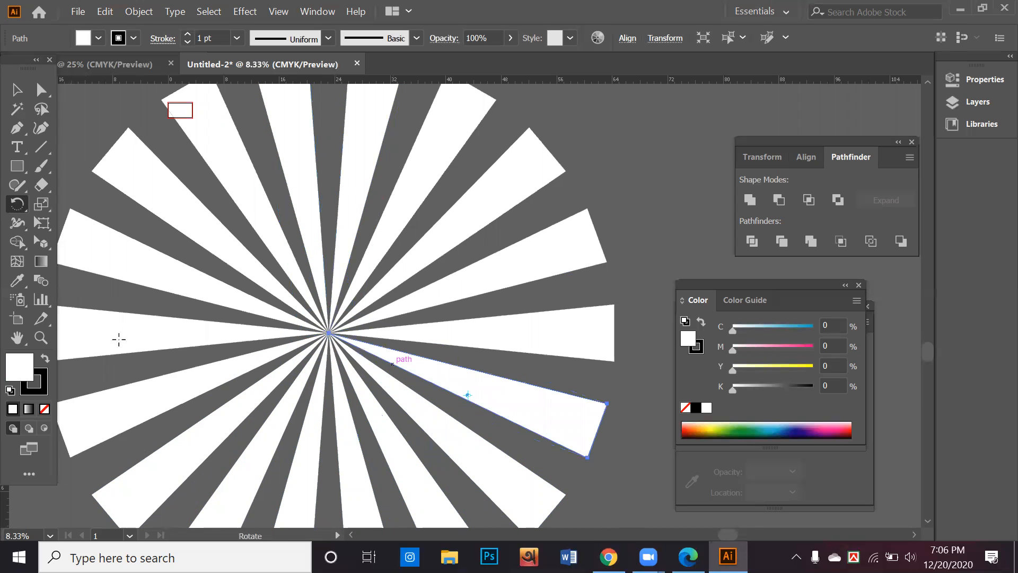
# Select all the sunburst rays and group them.
pyautogui.click(17, 90)
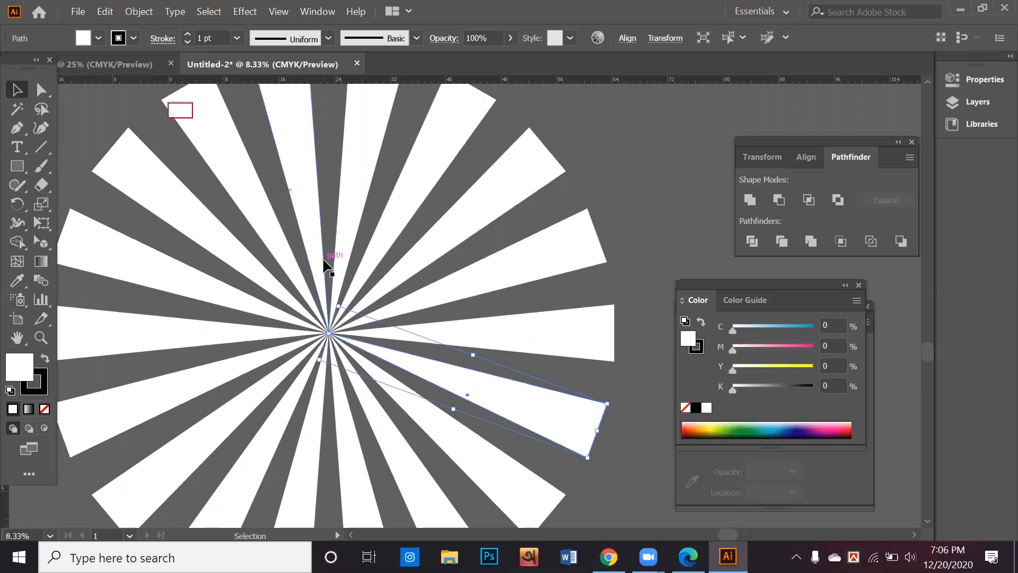
pyautogui.hotkey('ctrl', '-')
pyautogui.hotkey('ctrl', '-')
pyautogui.hotkey('ctrl', '-')
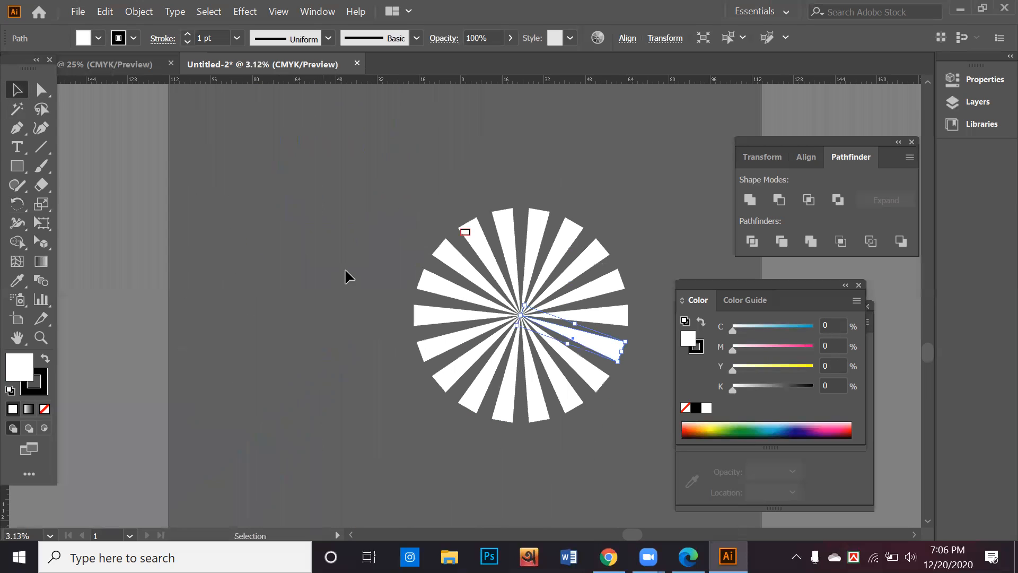
pyautogui.click(385, 253)
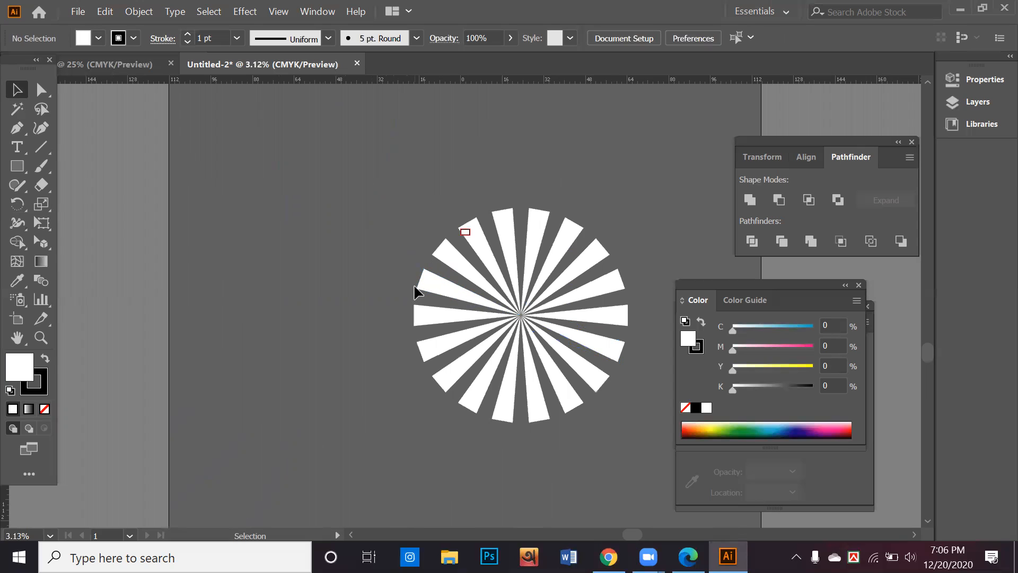
pyautogui.moveTo(394, 256); pyautogui.dragTo(605, 419)
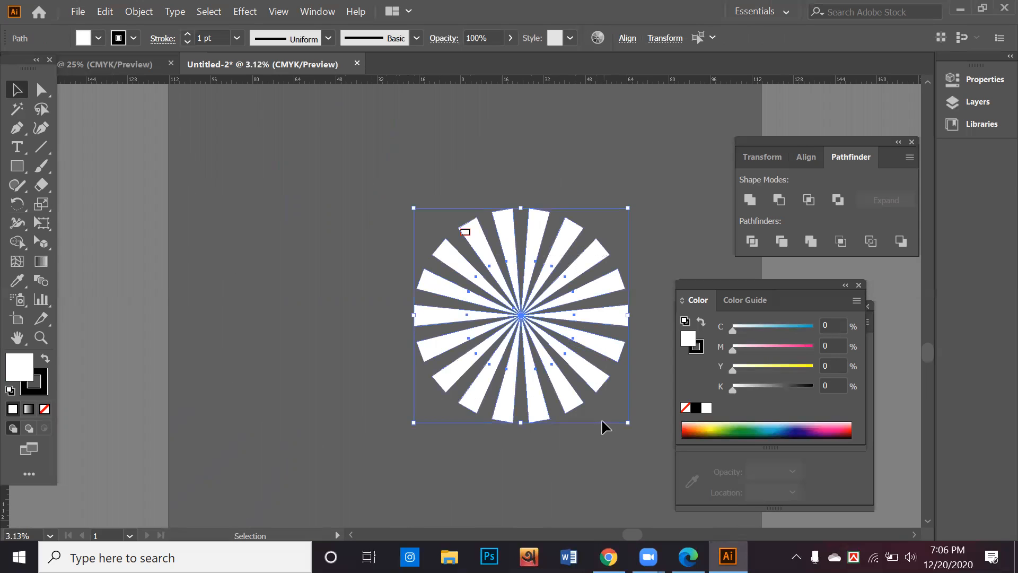
pyautogui.rightClick(530, 393)
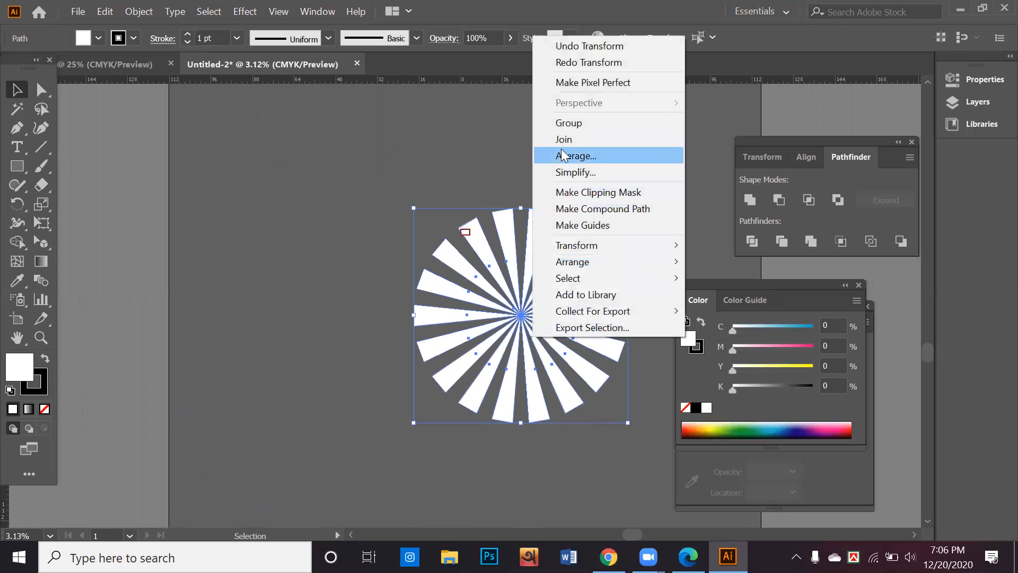
pyautogui.click(565, 123)
# Draw a wide white rectangle across the middle of the sunburst with the Rectangle tool.
pyautogui.moveTo(20, 164); pyautogui.dragTo(23, 163)
pyautogui.click(97, 166)
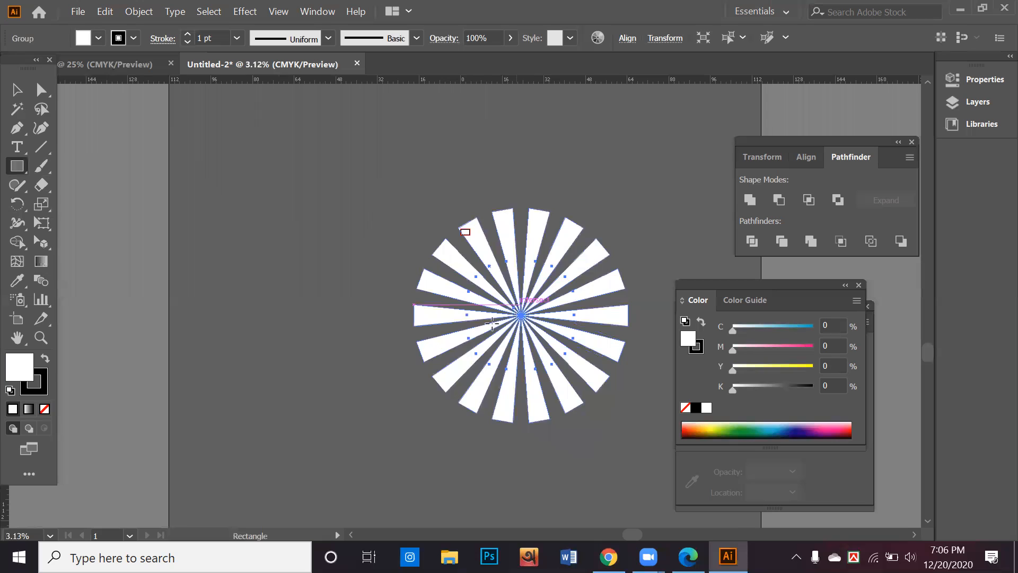
pyautogui.moveTo(444, 273); pyautogui.dragTo(617, 347)
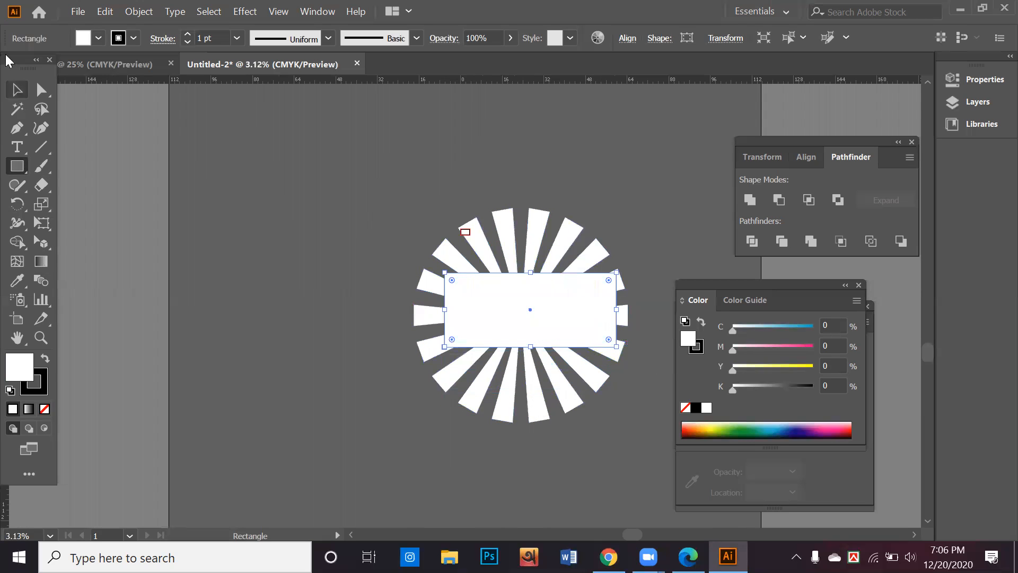
# Make a clipping mask from the rectangle and the grouped rays so the sunburst is cropped to the rectangle.
pyautogui.click(17, 90)
pyautogui.moveTo(264, 146); pyautogui.dragTo(628, 377)
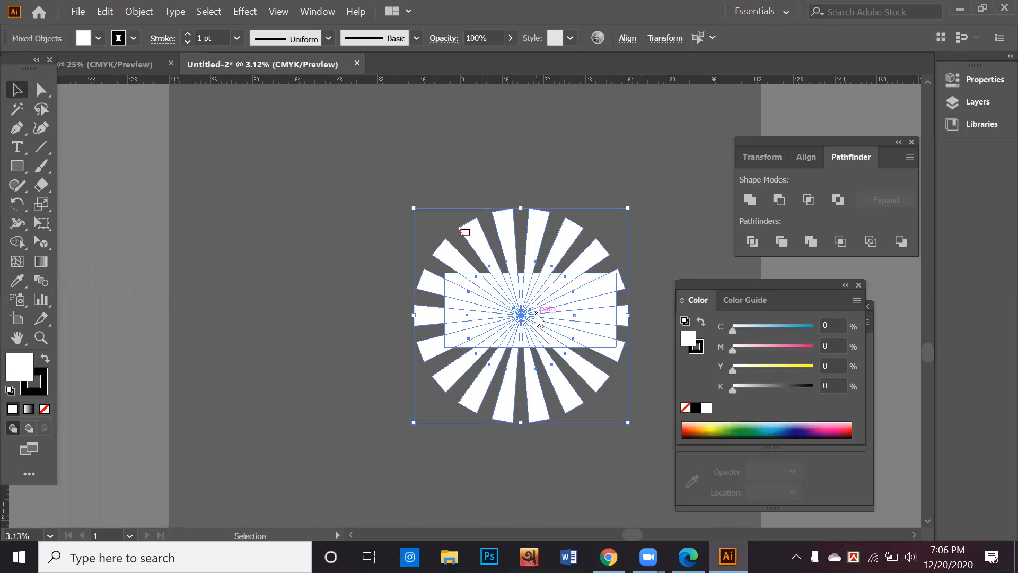
pyautogui.rightClick(536, 79)
pyautogui.click(579, 203)
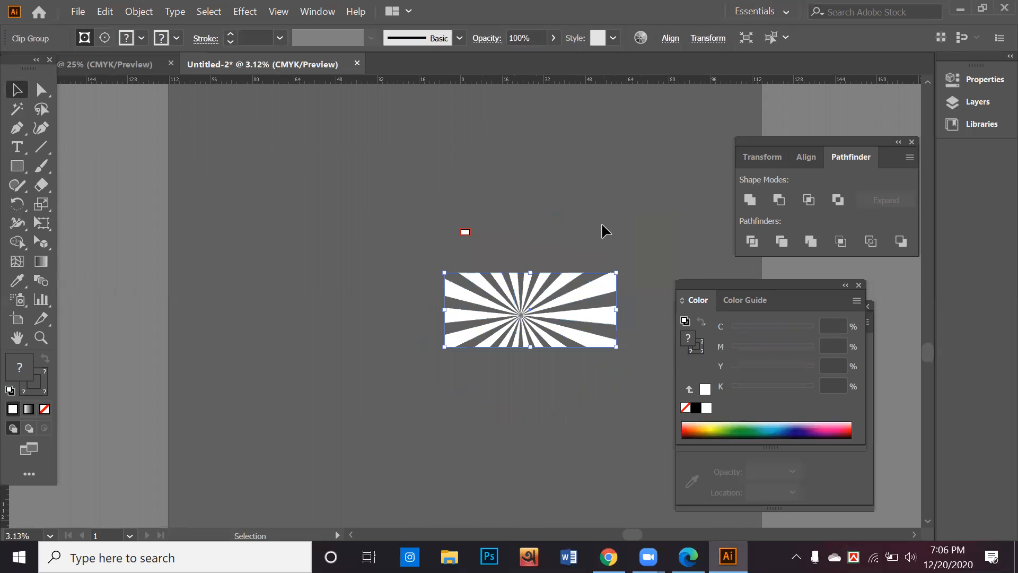
pyautogui.click(634, 374)
pyautogui.click(444, 227)
pyautogui.moveTo(516, 375); pyautogui.dragTo(516, 375)
# Draw a white circle with the Ellipse tool on the empty canvas up and to the left of the artboard.
pyautogui.scroll(-3, 450, 345)
pyautogui.click(17, 166)
pyautogui.click(19, 169)
pyautogui.click(95, 207)
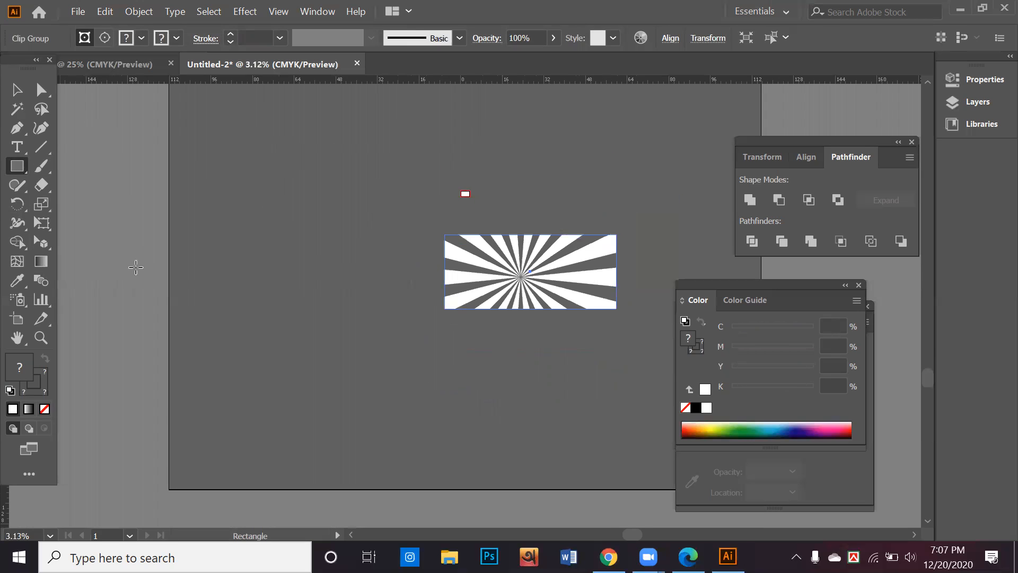
pyautogui.scroll(5, 454, 229)
pyautogui.hotkey('alt', 'w')
pyautogui.moveTo(291, 194); pyautogui.dragTo(390, 276)
pyautogui.click(13, 94)
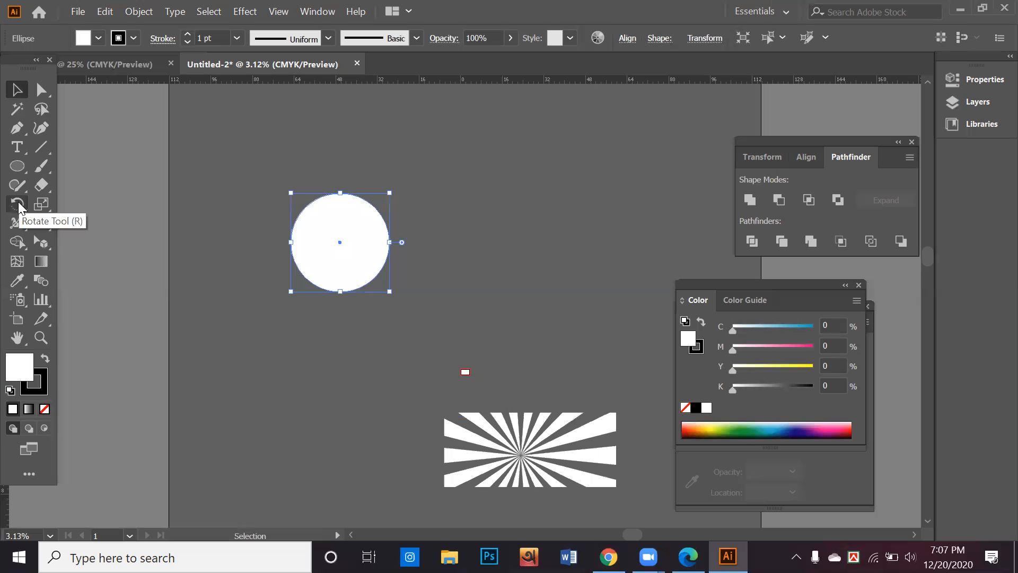
# Place the circle's rotation pivot on the empty canvas to its right and open the Rotate options.
pyautogui.click(19, 204)
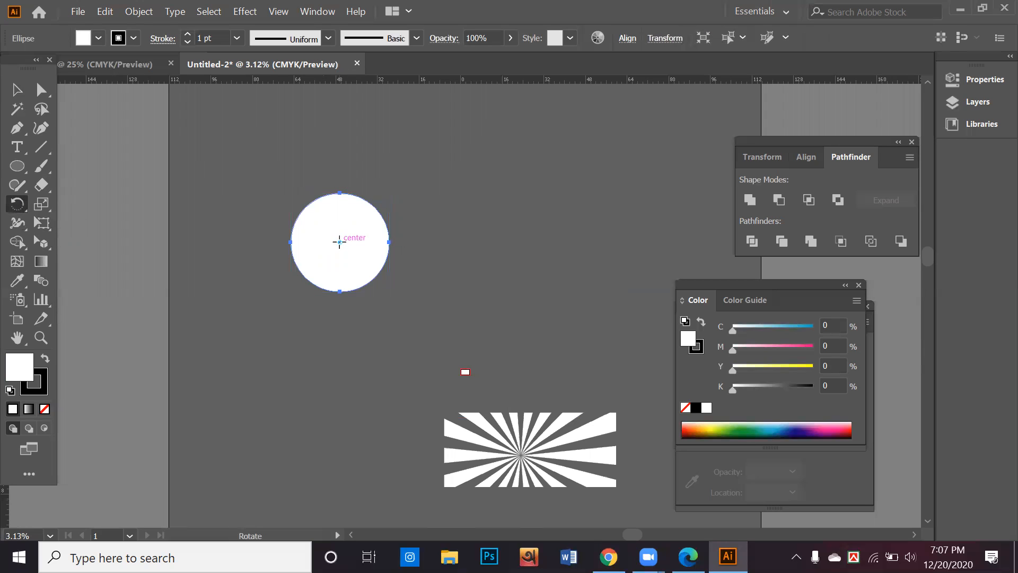
pyautogui.click(496, 247)
pyautogui.keyDown('alt'); pyautogui.click(497, 248); pyautogui.keyUp('alt')
pyautogui.moveTo(502, 178); pyautogui.dragTo(595, 176)
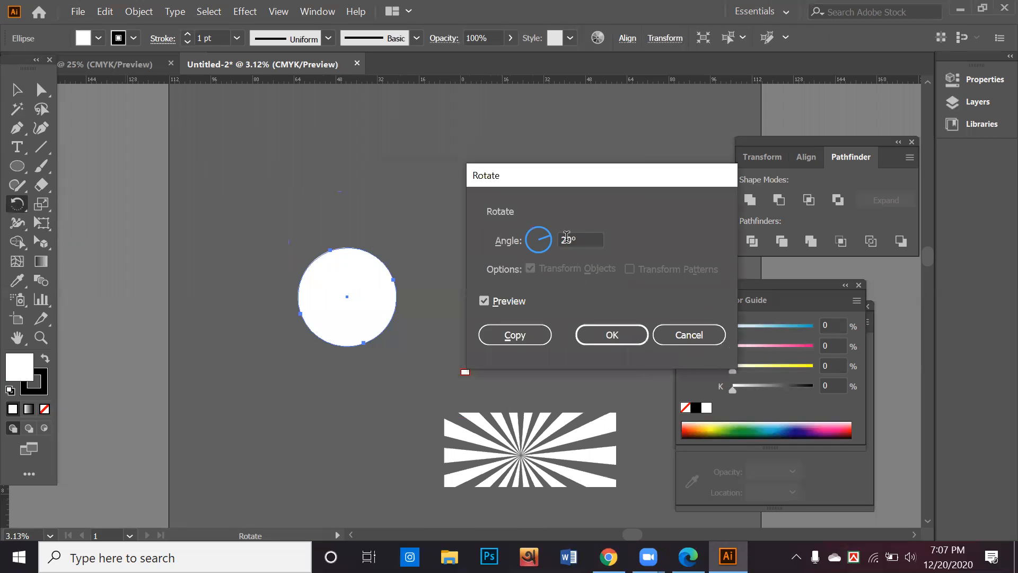
# Try a rotation angle of 30° for the circle and compare the preview on and off.
pyautogui.click(581, 242)
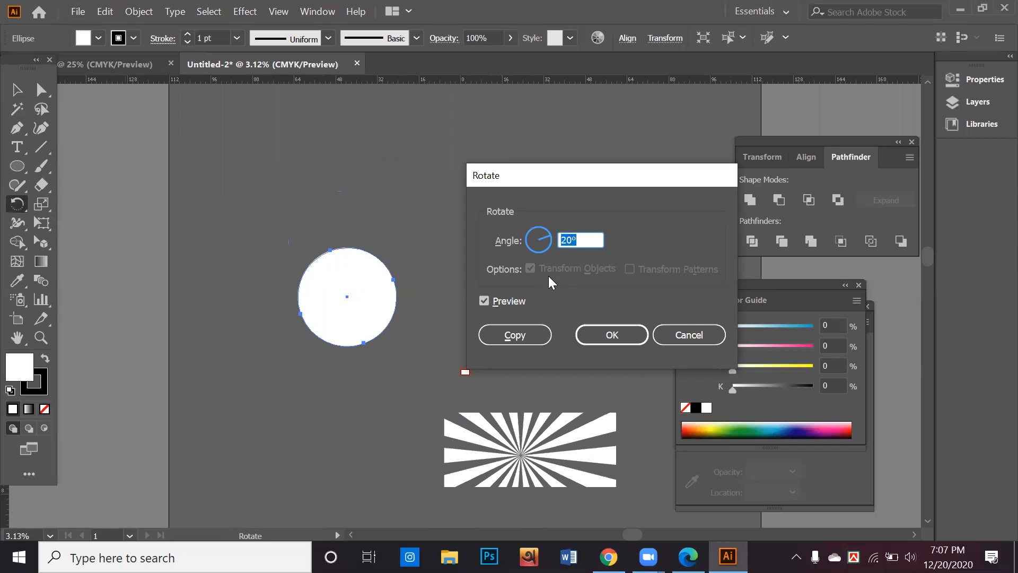
pyautogui.write('30')
pyautogui.click(484, 300)
pyautogui.click(484, 301)
pyautogui.click(484, 301)
pyautogui.click(484, 301)
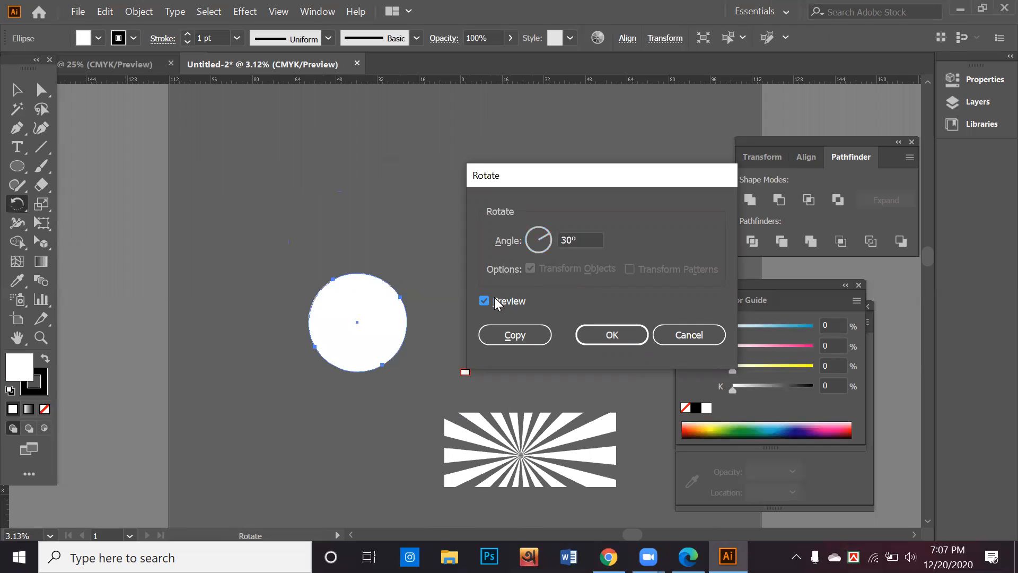
# Set the rotation angle to 45°, check the preview, and create a rotated copy of the circle.
pyautogui.click(581, 240)
pyautogui.moveTo(535, 250); pyautogui.dragTo(470, 265)
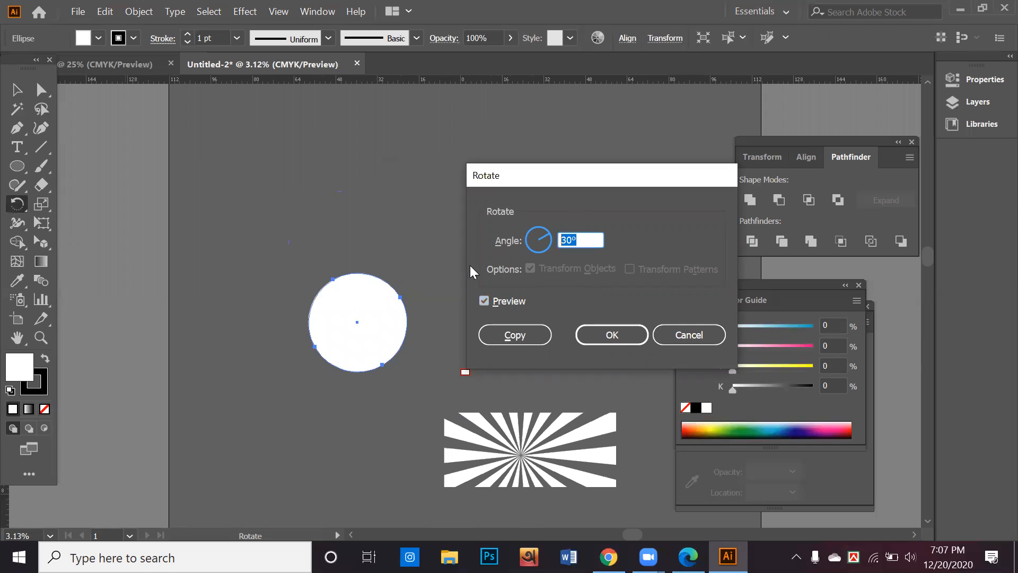
pyautogui.write('45')
pyautogui.click(500, 301)
pyautogui.click(499, 302)
pyautogui.click(499, 301)
pyautogui.click(499, 301)
pyautogui.click(499, 302)
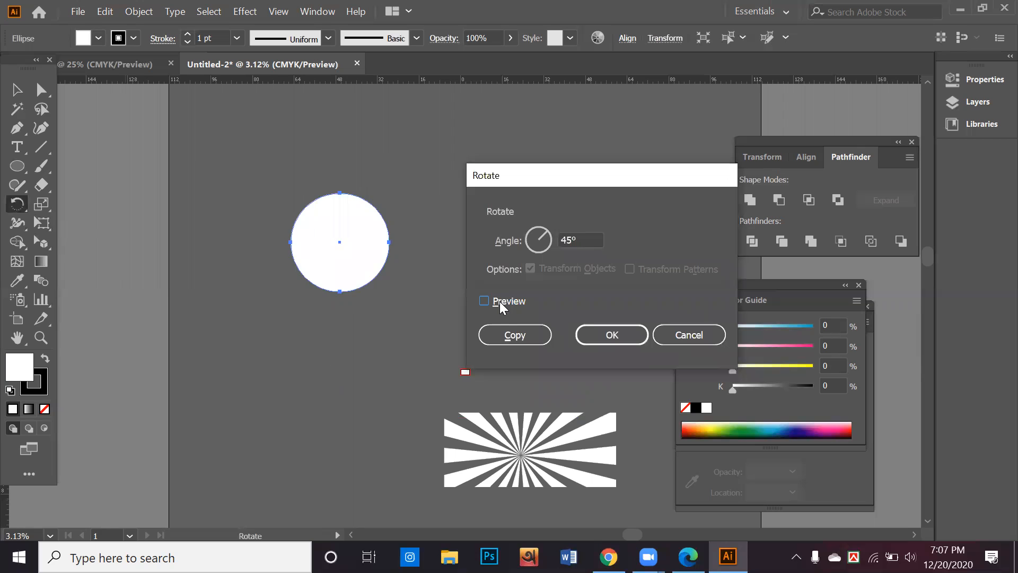
pyautogui.click(500, 302)
pyautogui.click(500, 302)
pyautogui.click(503, 300)
pyautogui.click(515, 330)
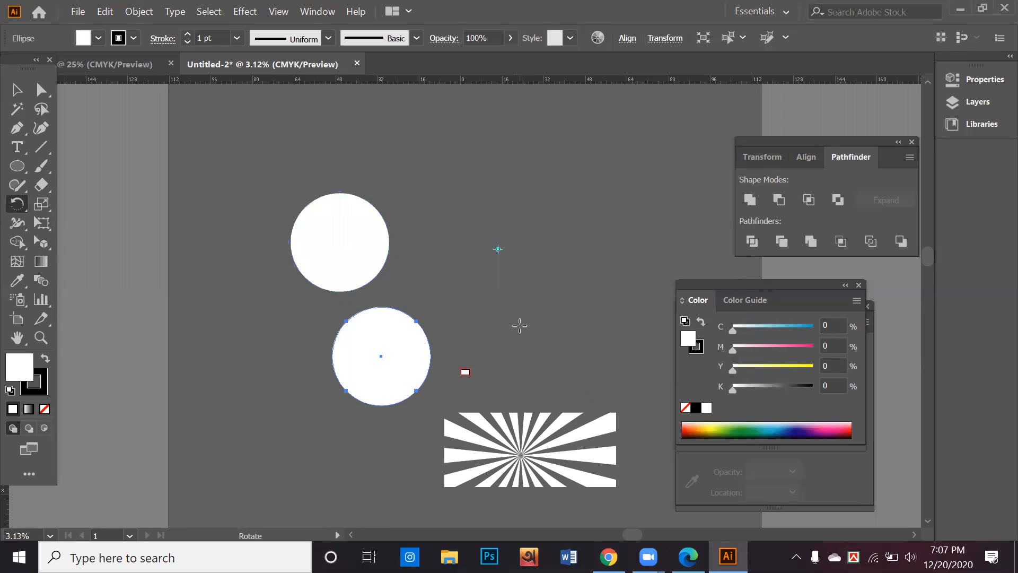
# Repeat the 45° rotated copy until eight circles form a ring around the pivot, and deselect the circles.
pyautogui.hotkey('ctrl', 'd')
pyautogui.hotkey('ctrl', 'd')
pyautogui.hotkey('ctrl', 'd')
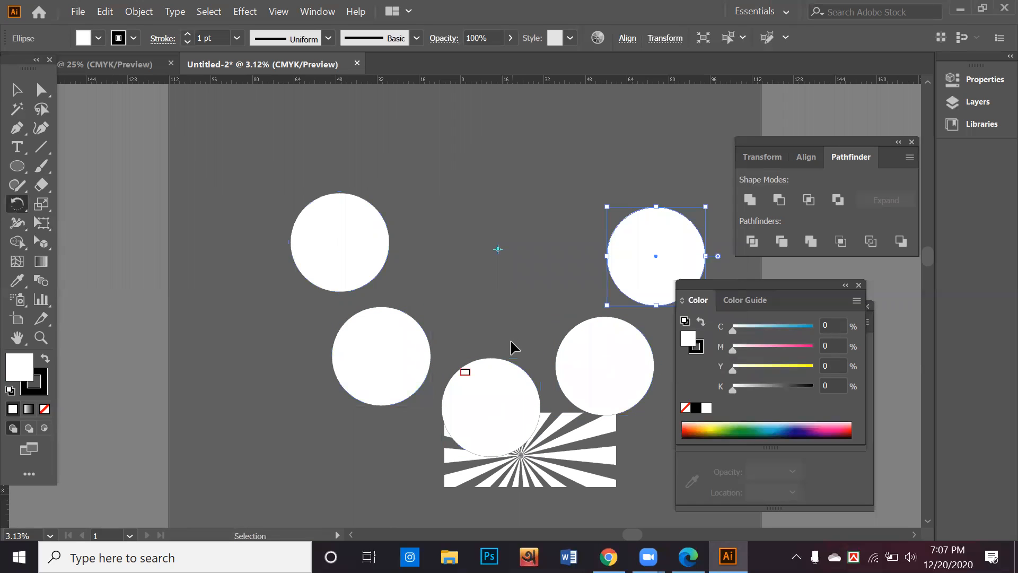
pyautogui.hotkey('ctrl', 'd')
pyautogui.hotkey('ctrl', 'd')
pyautogui.hotkey('ctrl', 'd')
pyautogui.click(501, 361)
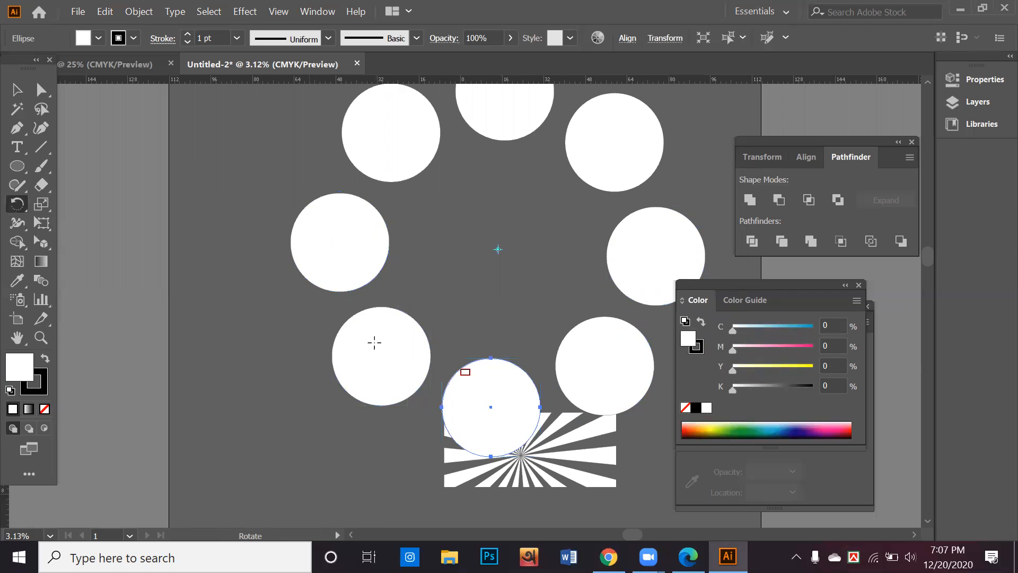
pyautogui.click(17, 91)
pyautogui.click(200, 339)
pyautogui.scroll(2, 190, 323)
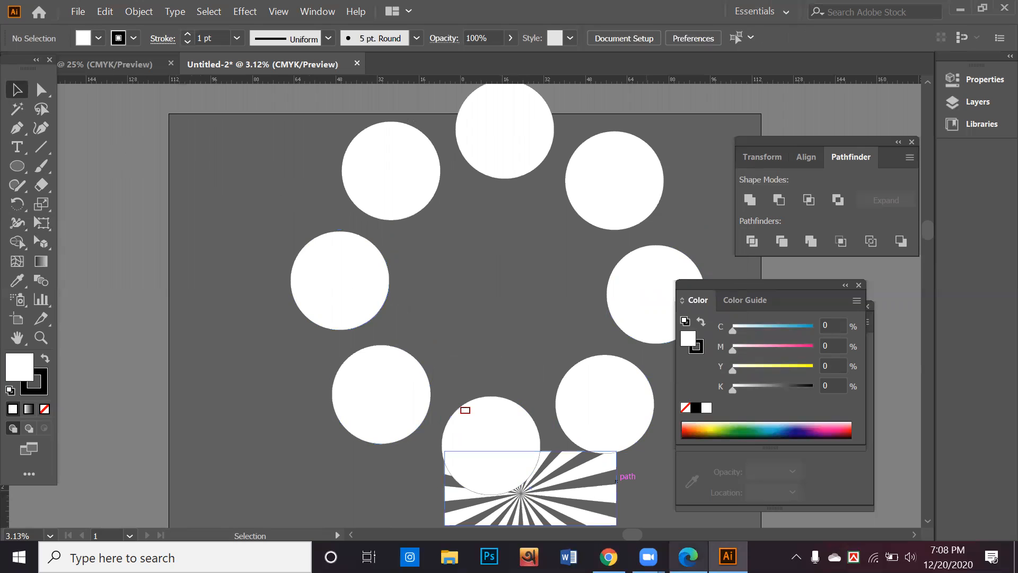
pyautogui.scroll(-4, 503, 336)
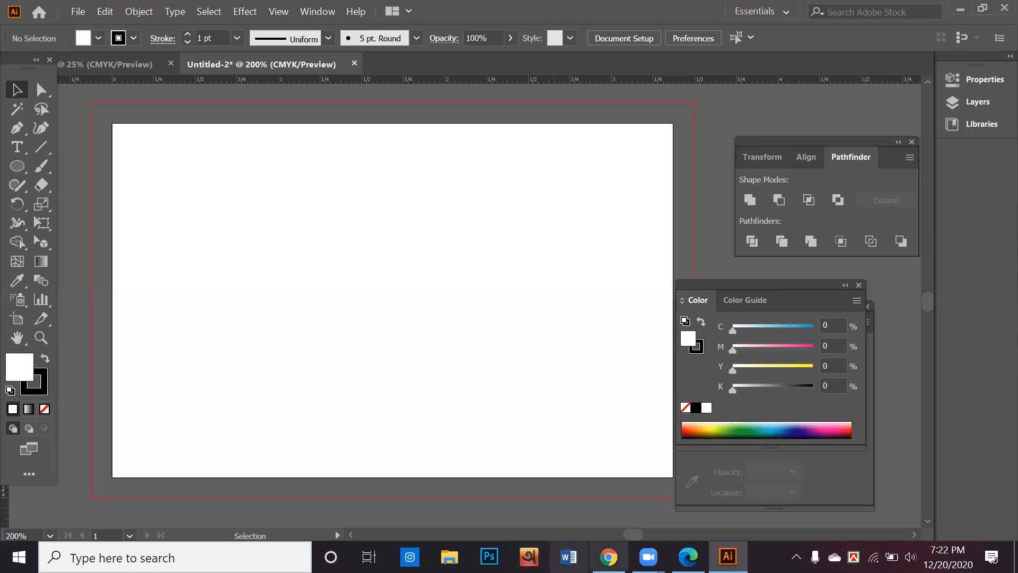
# Draw a circle in the lower middle of the artboard and fill it with CMYK Red.
pyautogui.click(17, 165)
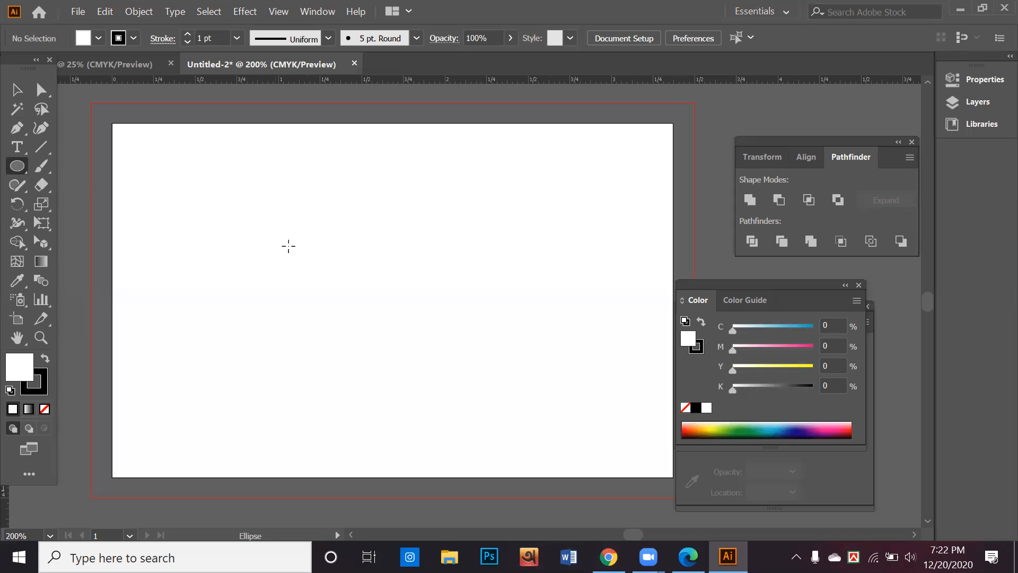
pyautogui.moveTo(312, 234)
pyautogui.mouseDown()
pyautogui.moveTo(486, 387)
pyautogui.moveTo(498, 420)
pyautogui.mouseUp()
pyautogui.click(98, 38)
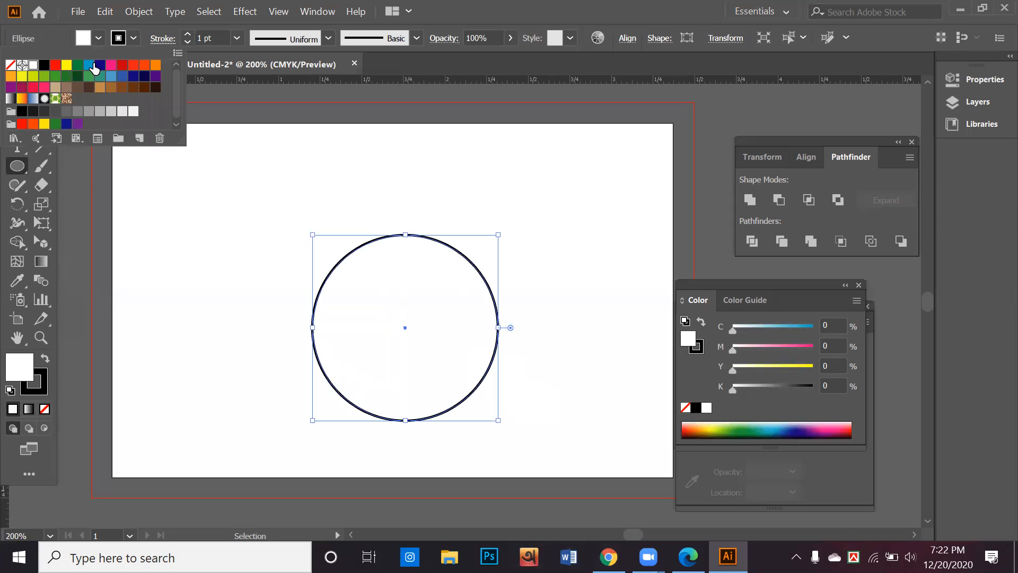
pyautogui.click(122, 69)
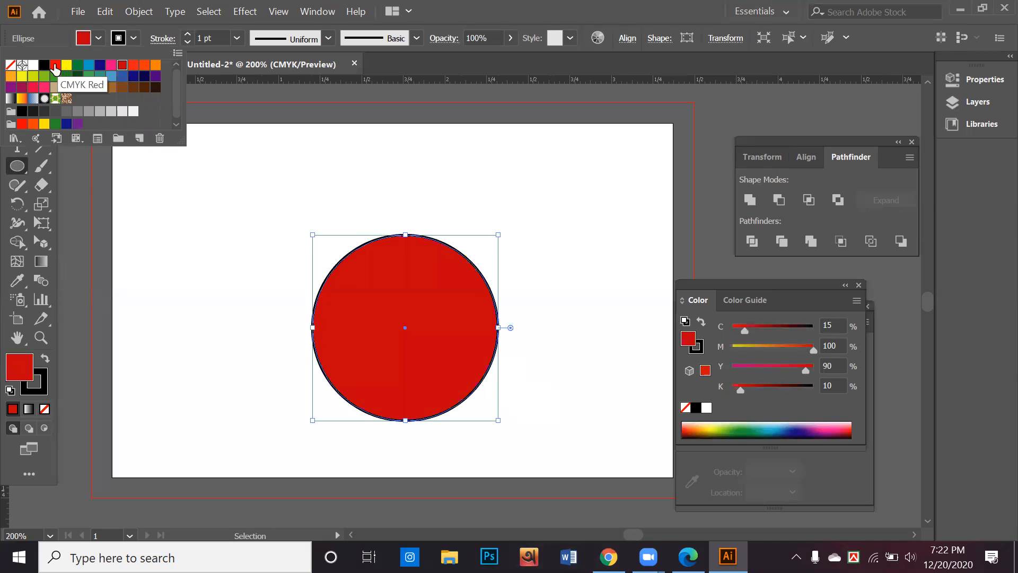
pyautogui.click(55, 65)
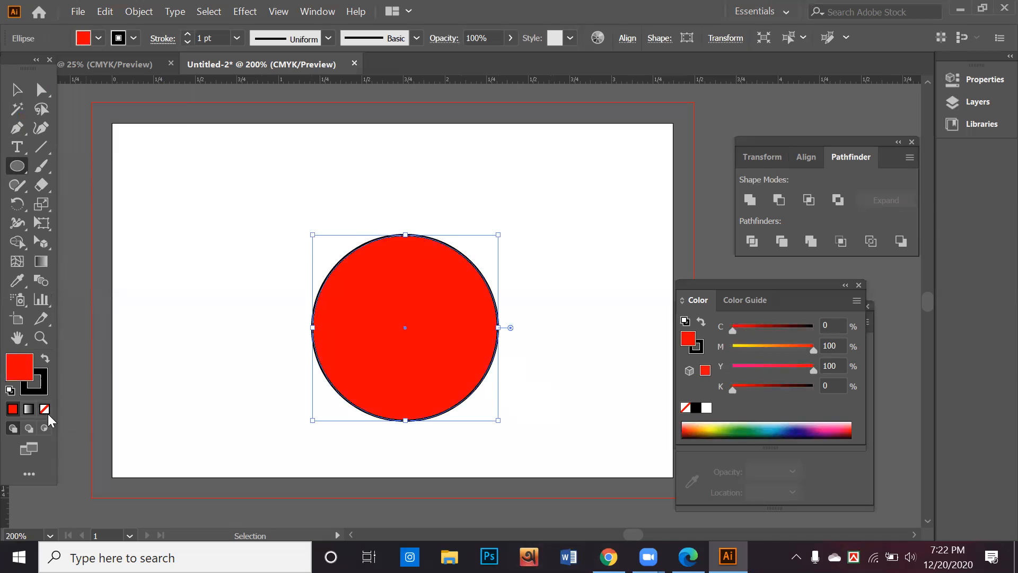
# Remove the circle's outline and give it a CMYK Red fill.
pyautogui.click(44, 409)
pyautogui.click(43, 360)
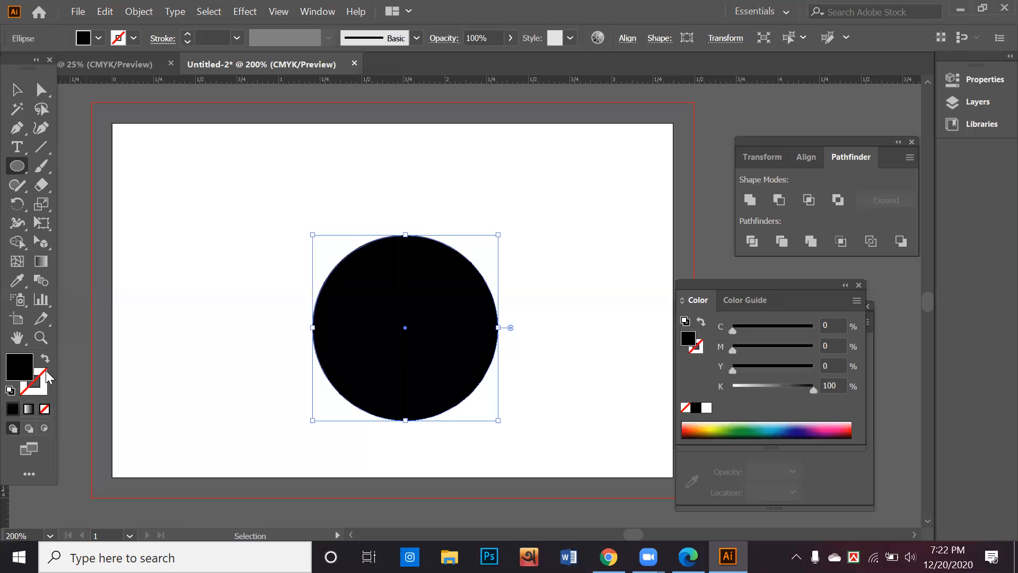
pyautogui.click(83, 42)
pyautogui.click(55, 65)
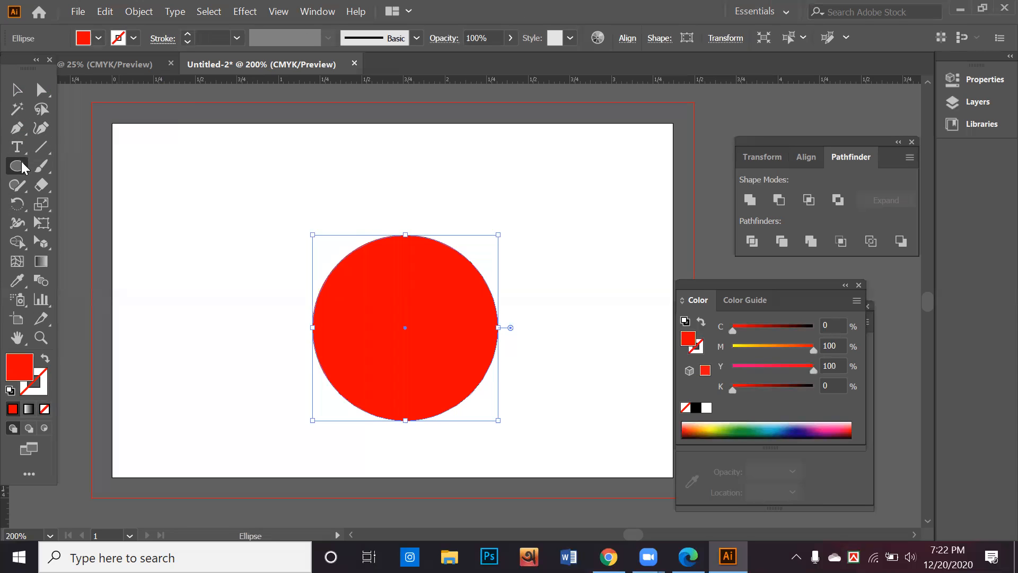
# Draw a rectangle covering the whole artboard and fill it with the dark green swatch C=90 M=30 Y=95 K=30.
pyautogui.moveTo(22, 168); pyautogui.dragTo(69, 166)
pyautogui.moveTo(112, 125); pyautogui.dragTo(673, 476)
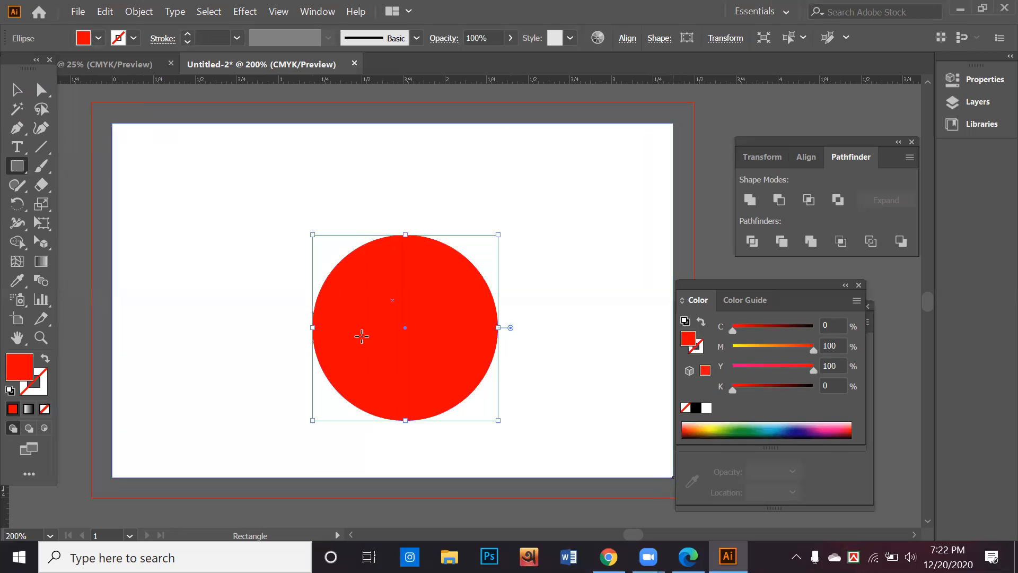
pyautogui.click(99, 38)
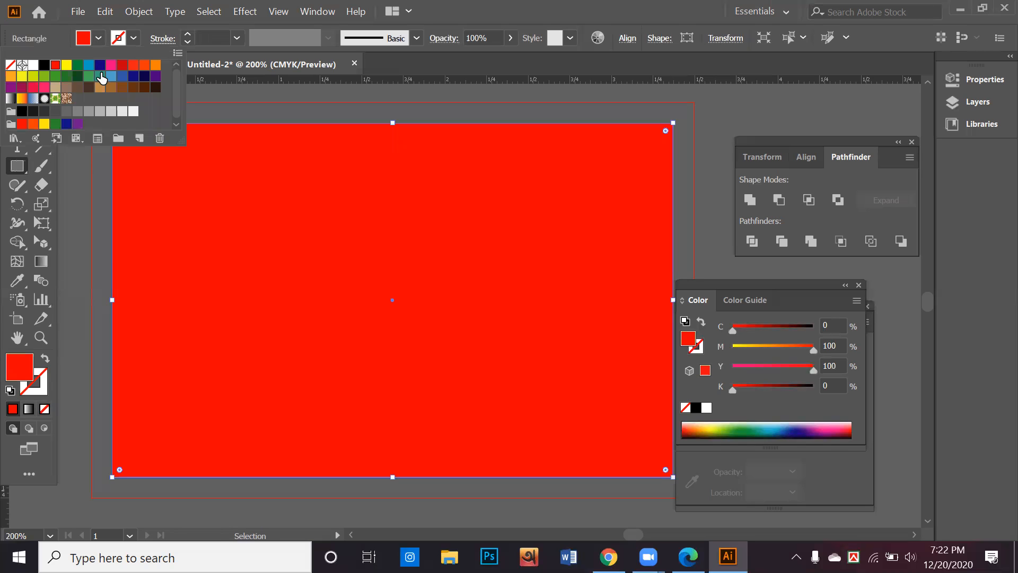
pyautogui.click(77, 76)
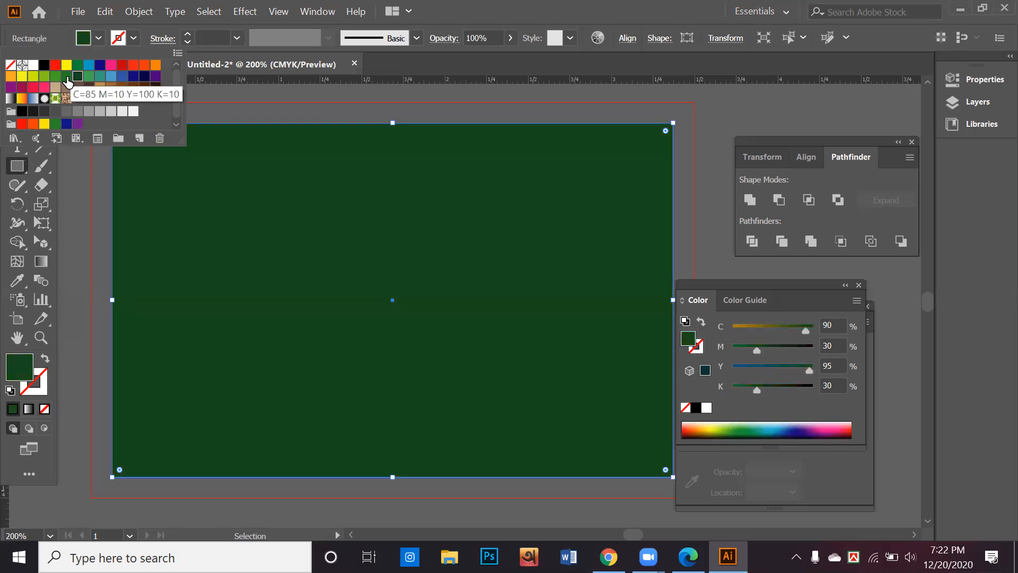
pyautogui.click(67, 77)
pyautogui.click(81, 78)
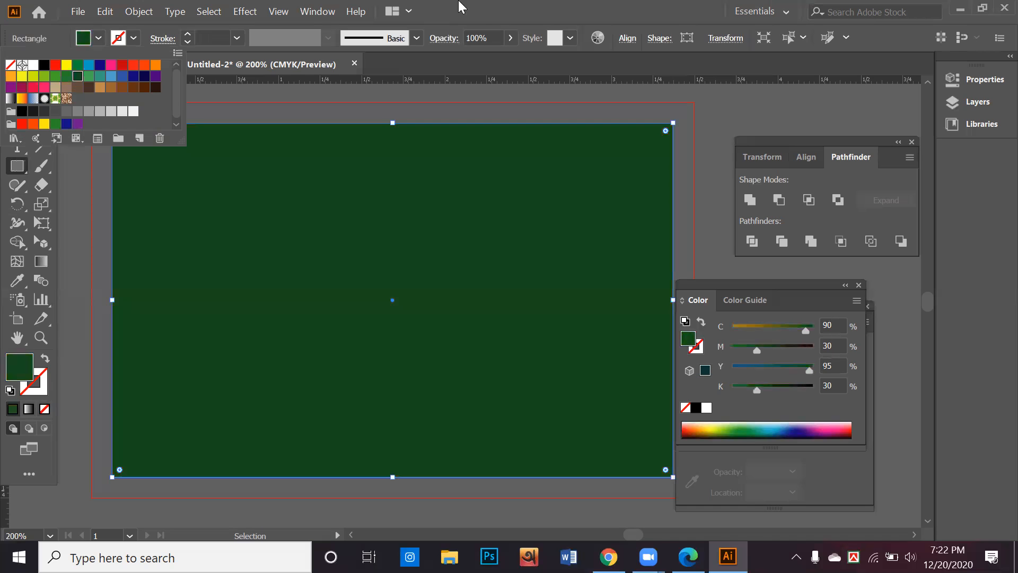
# Send the green rectangle behind the red circle.
pyautogui.click(11, 91)
pyautogui.rightClick(229, 225)
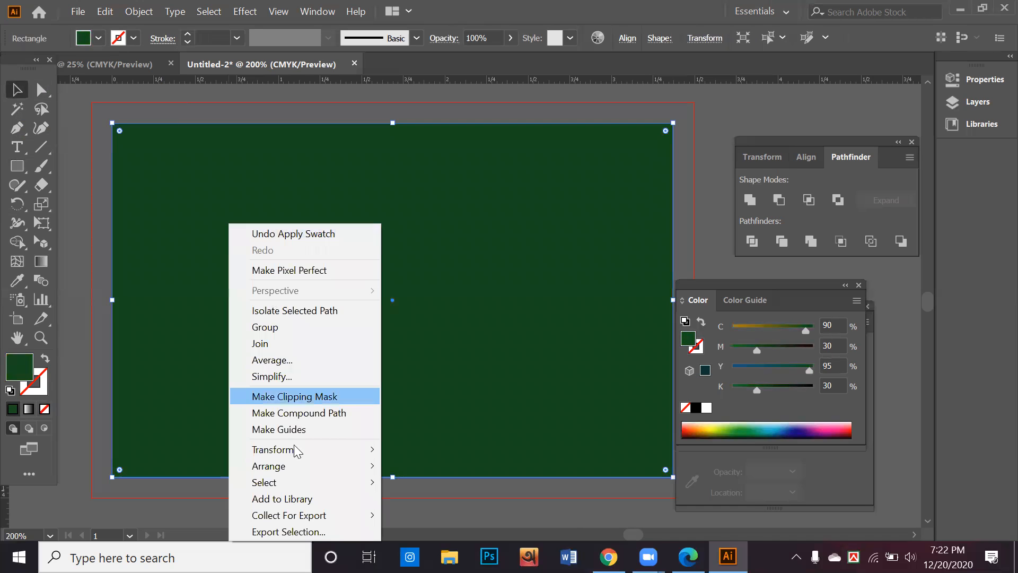
pyautogui.moveTo(297, 466)
pyautogui.click(424, 515)
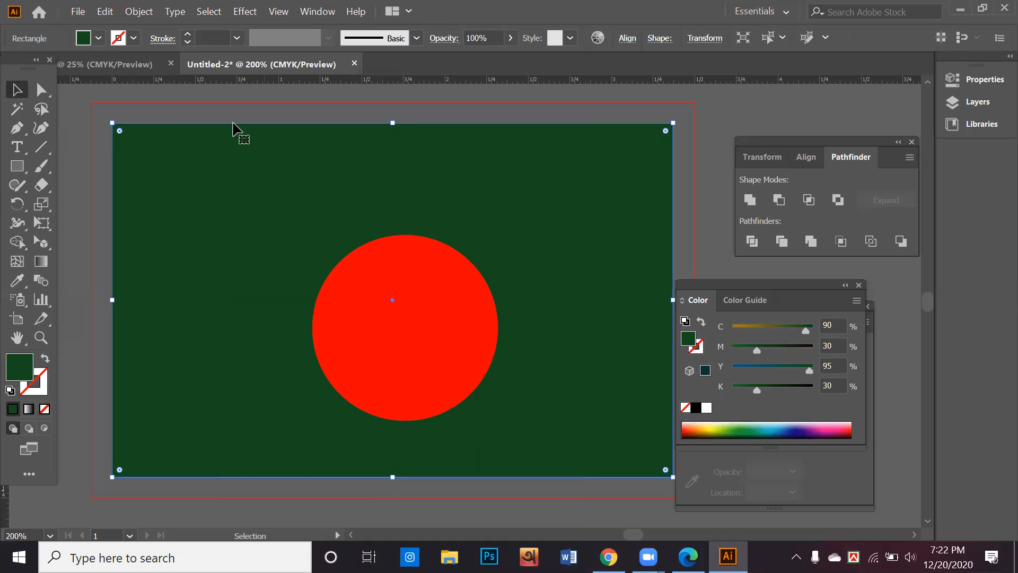
# Align the circle and rectangle on their horizontal centres, and move both back to fit the artboard.
pyautogui.keyDown('shift'); pyautogui.click(442, 339); pyautogui.keyUp('shift')
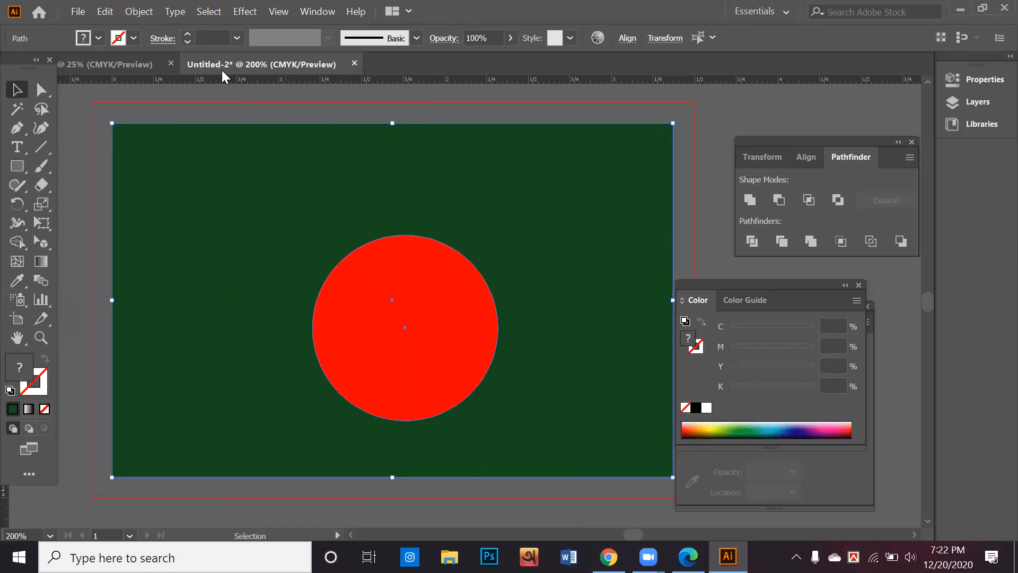
pyautogui.click(626, 39)
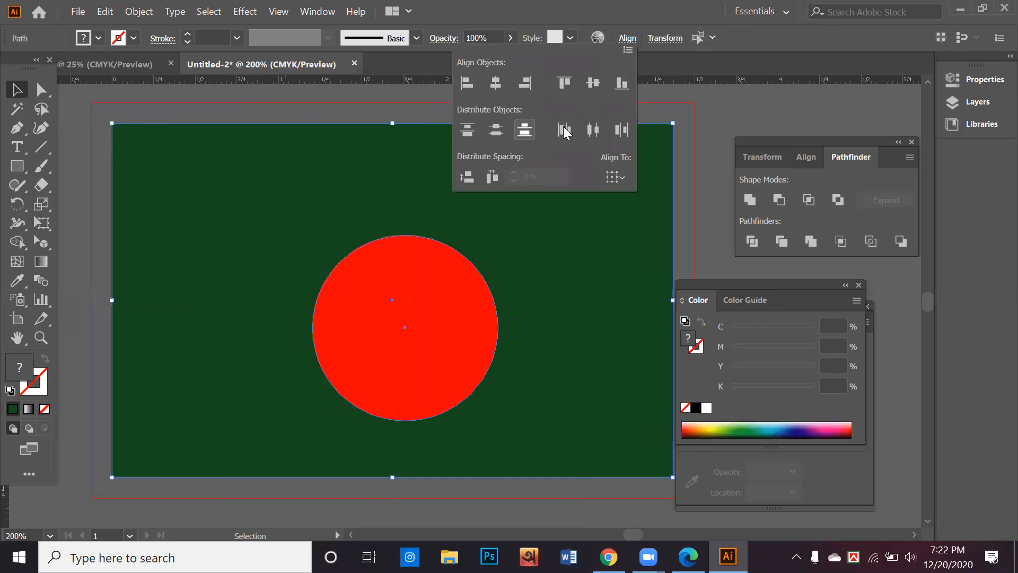
pyautogui.click(498, 84)
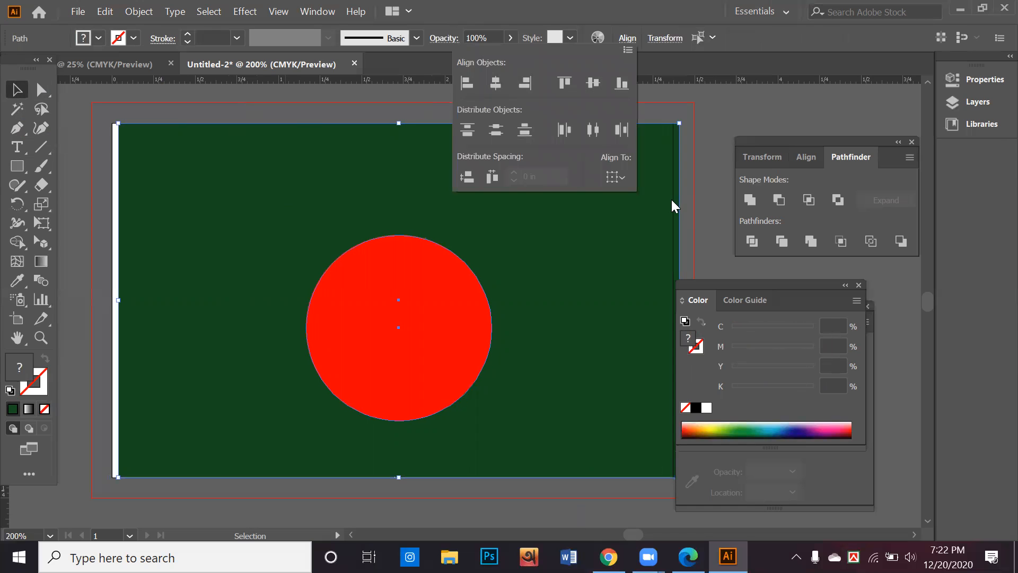
pyautogui.moveTo(571, 211); pyautogui.dragTo(563, 211)
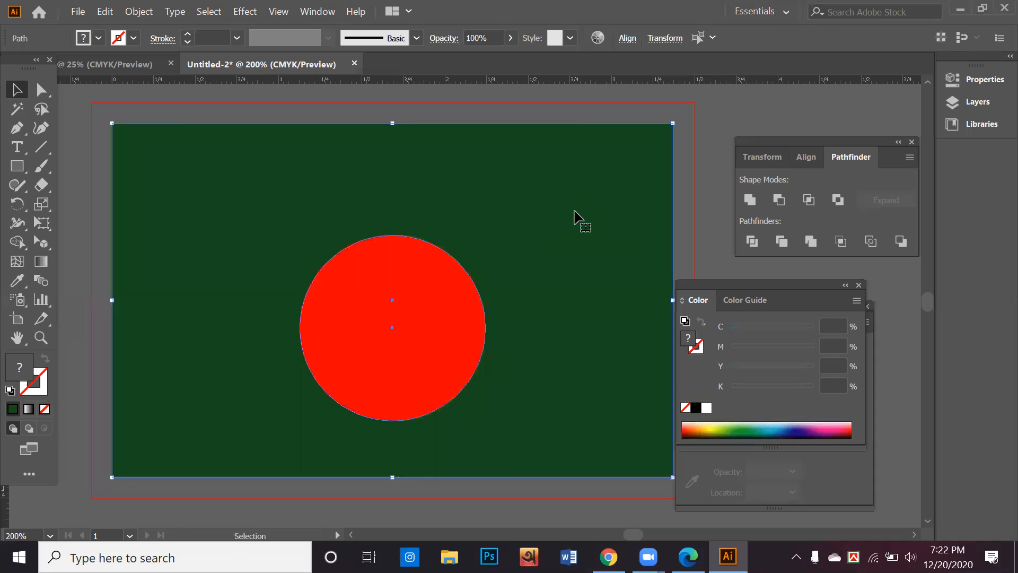
pyautogui.click(702, 196)
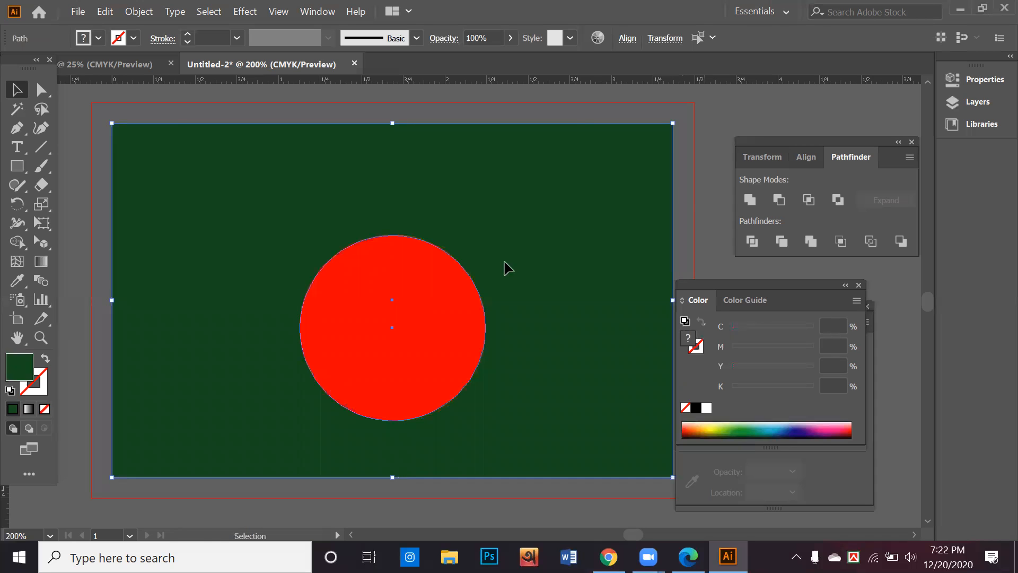
# Align the circle and rectangle on their vertical centres, move both back onto the artboard, and deselect them.
pyautogui.click(444, 300)
pyautogui.hotkey('ctrl', 'a')
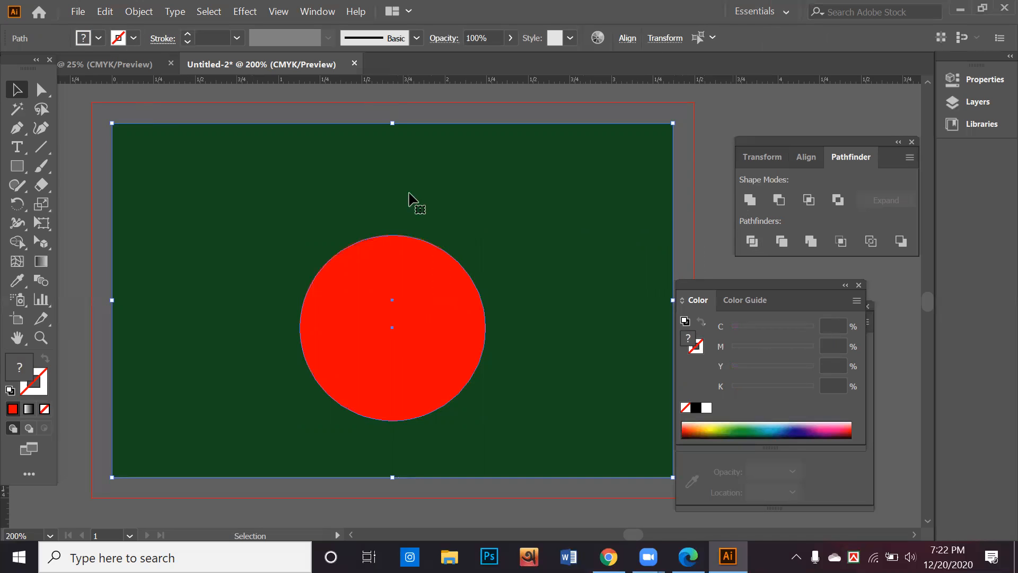
pyautogui.click(628, 38)
pyautogui.click(591, 83)
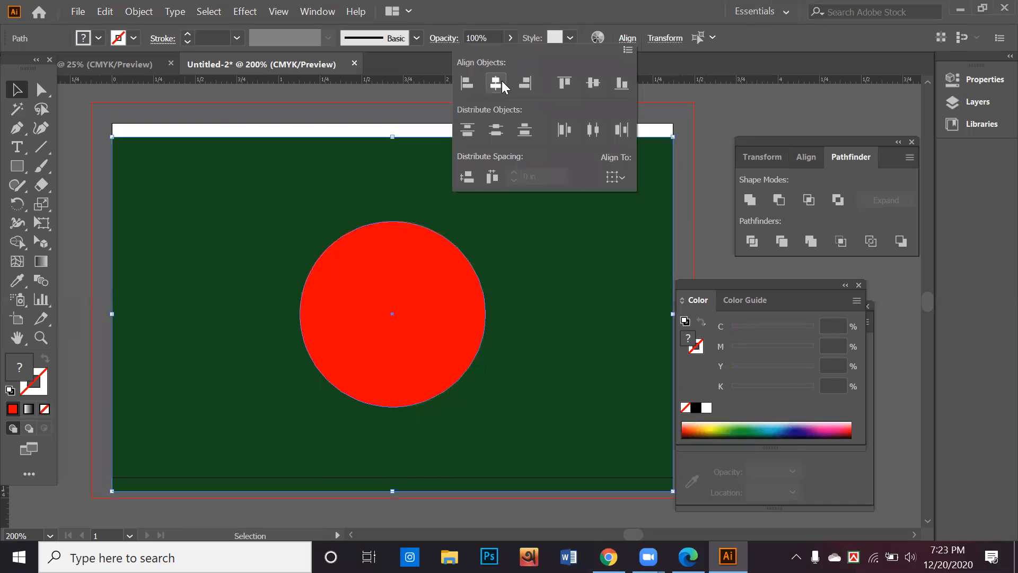
pyautogui.click(404, 171)
pyautogui.moveTo(427, 171); pyautogui.dragTo(427, 154)
pyautogui.click(686, 184)
# Move the Color and Gradient panels clear of the artboard, and enlarge the red circle proportionally from its centre.
pyautogui.moveTo(766, 281); pyautogui.dragTo(851, 278)
pyautogui.moveTo(741, 307); pyautogui.dragTo(790, 299)
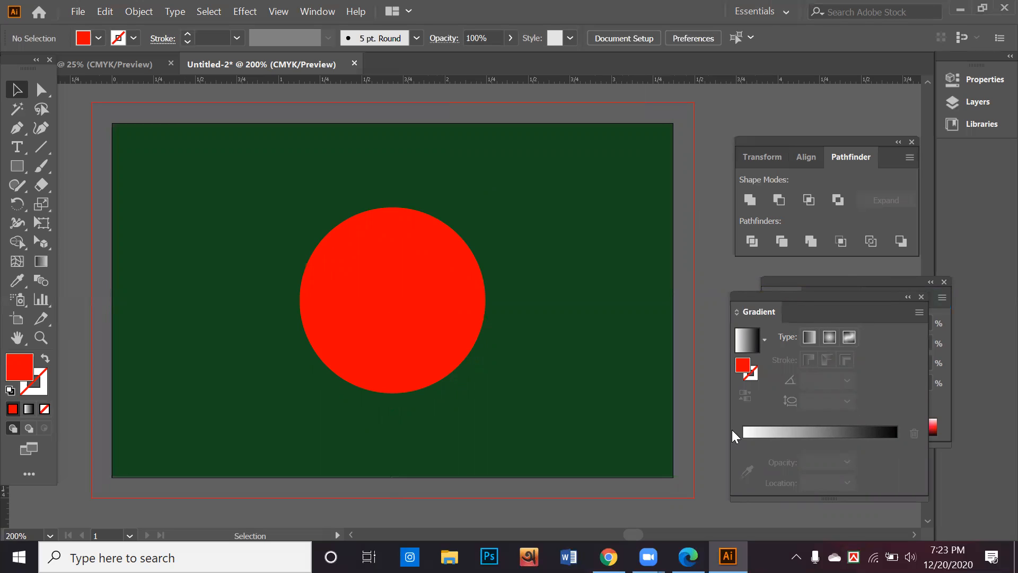
pyautogui.click(416, 348)
pyautogui.moveTo(485, 392); pyautogui.dragTo(530, 438)
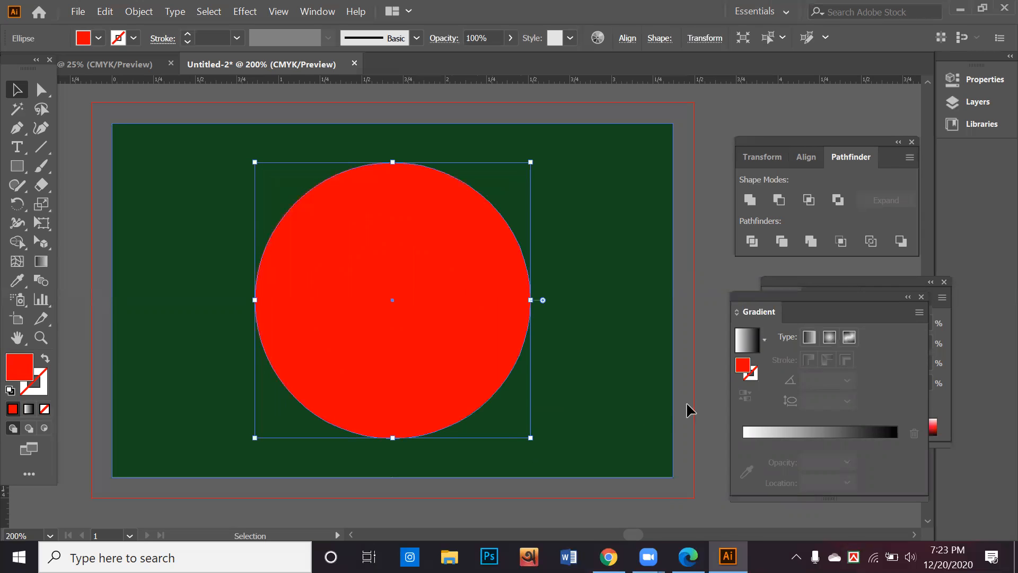
# Switch to Chrome and look through the open pages, including the ID card sizes and the girls face image results.
pyautogui.hotkey('alt', 'Tab')
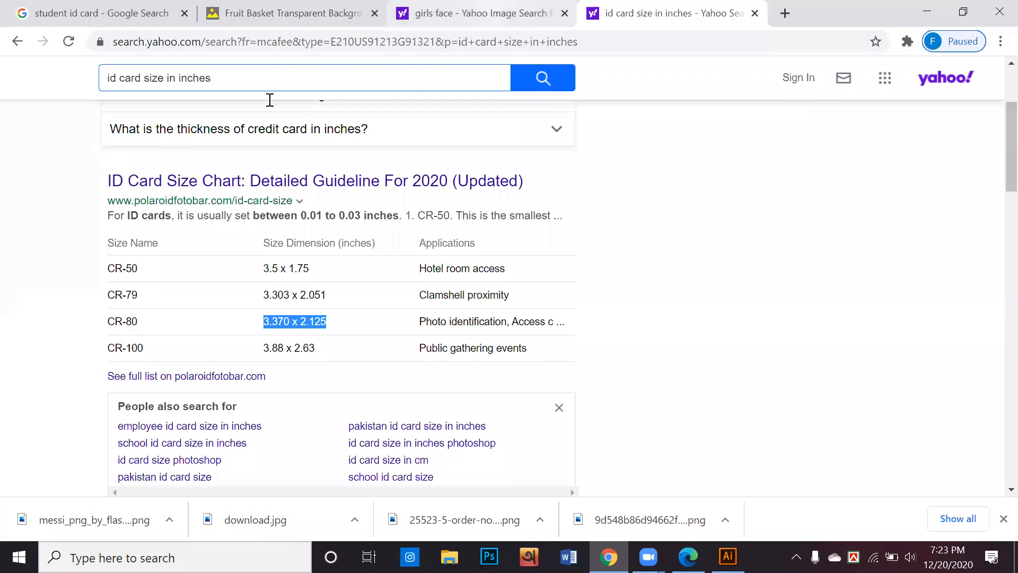
pyautogui.hotkey('ctrl', 'shift', 'Tab')
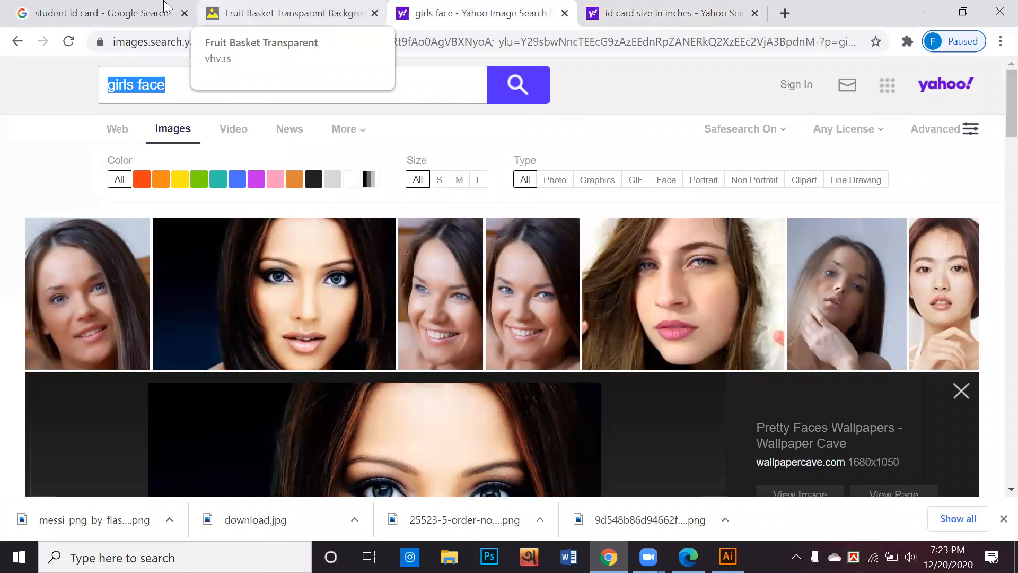
pyautogui.hotkey('ctrl', 'shift', 'Tab')
pyautogui.hotkey('ctrl', 'shift', 'Tab')
pyautogui.click(706, 7)
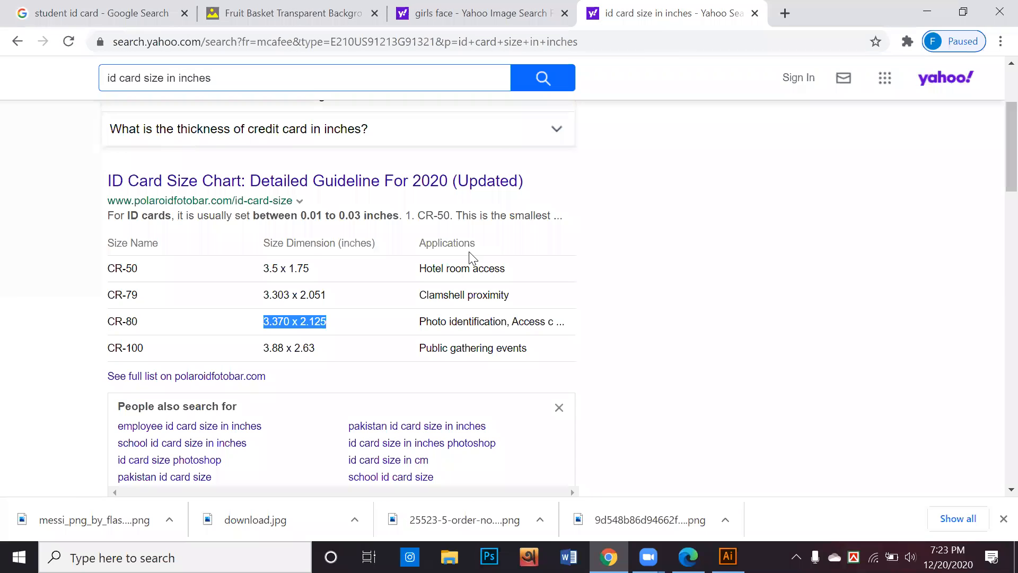
pyautogui.click(478, 13)
pyautogui.scroll(-8, 477, 302)
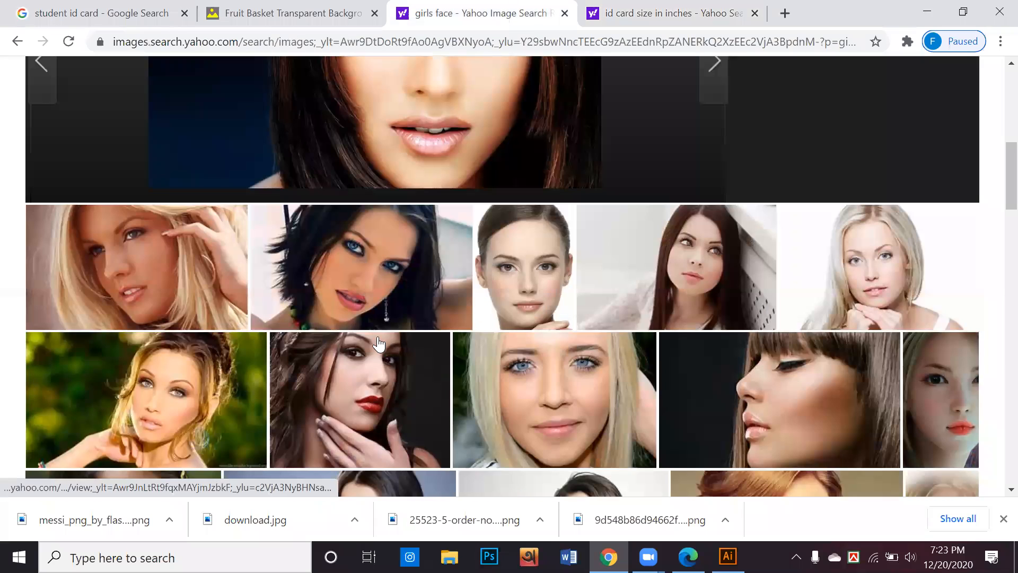
pyautogui.scroll(8, 348, 369)
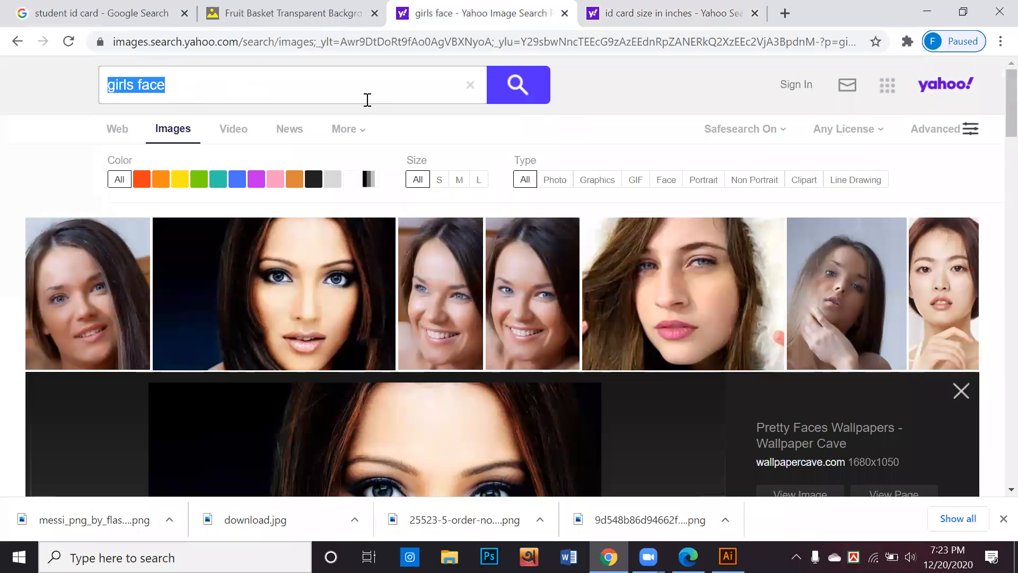
# Open google.com in place of the girls face results and search Google Images for "sheikh hasina".
pyautogui.click(523, 37)
pyautogui.write('google.com')
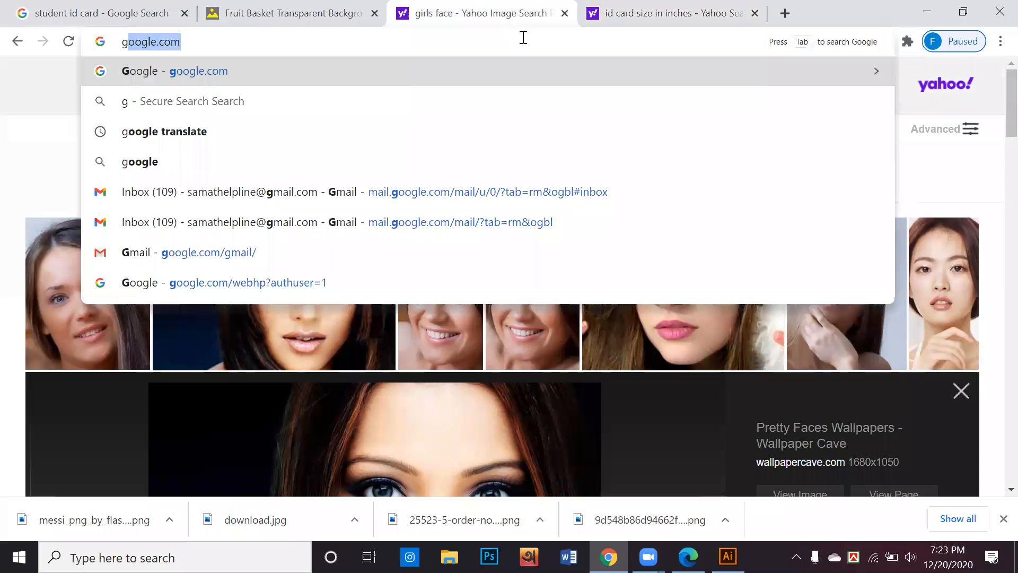
pyautogui.press('Return')
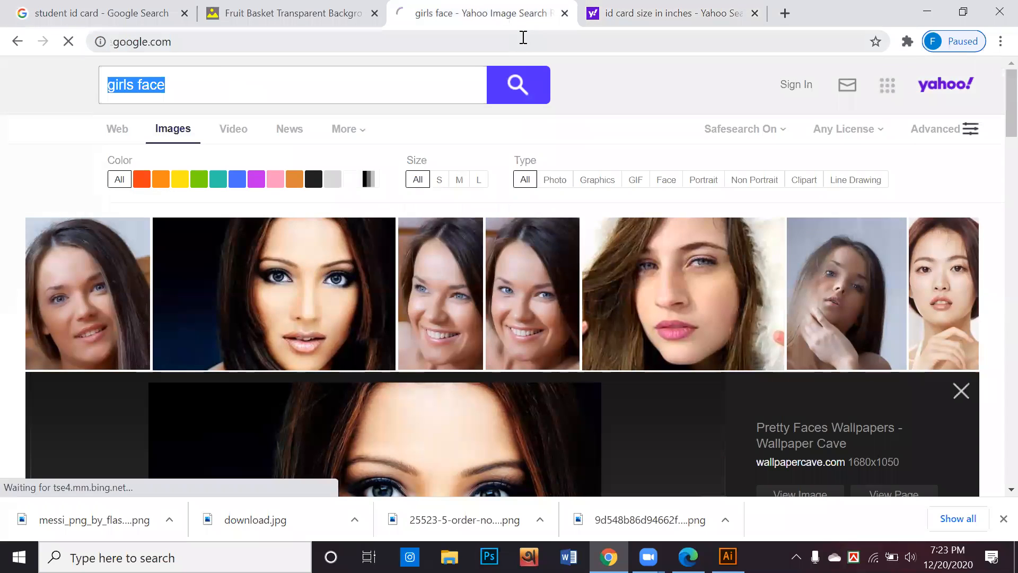
pyautogui.click(339, 206)
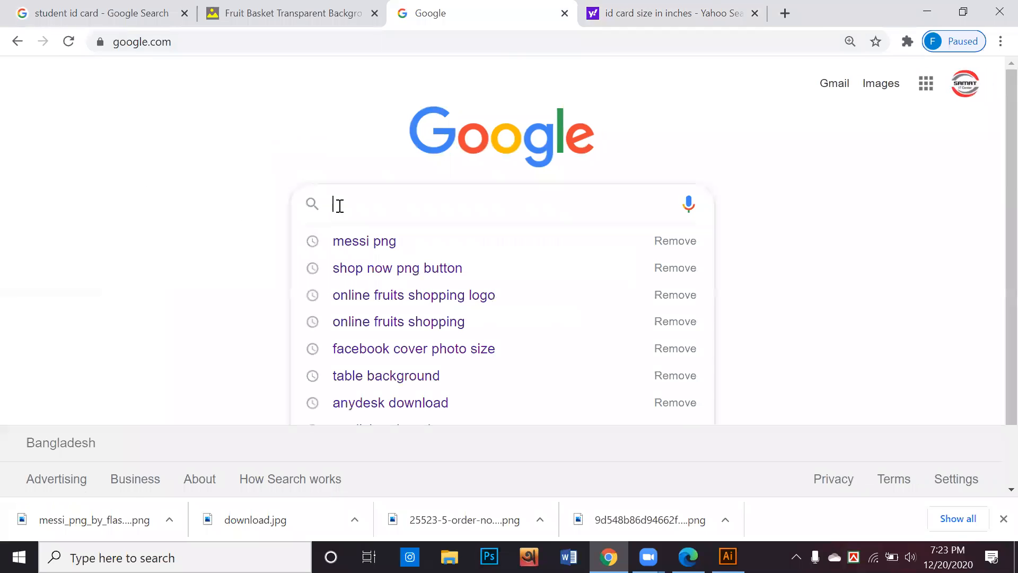
pyautogui.write('sheikh')
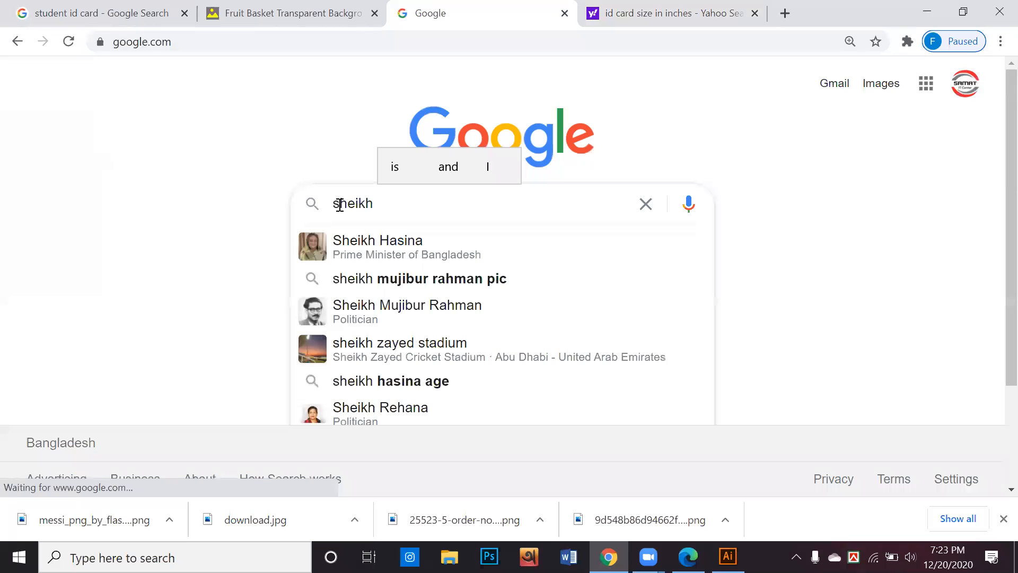
pyautogui.write(' hasina')
pyautogui.press('Return')
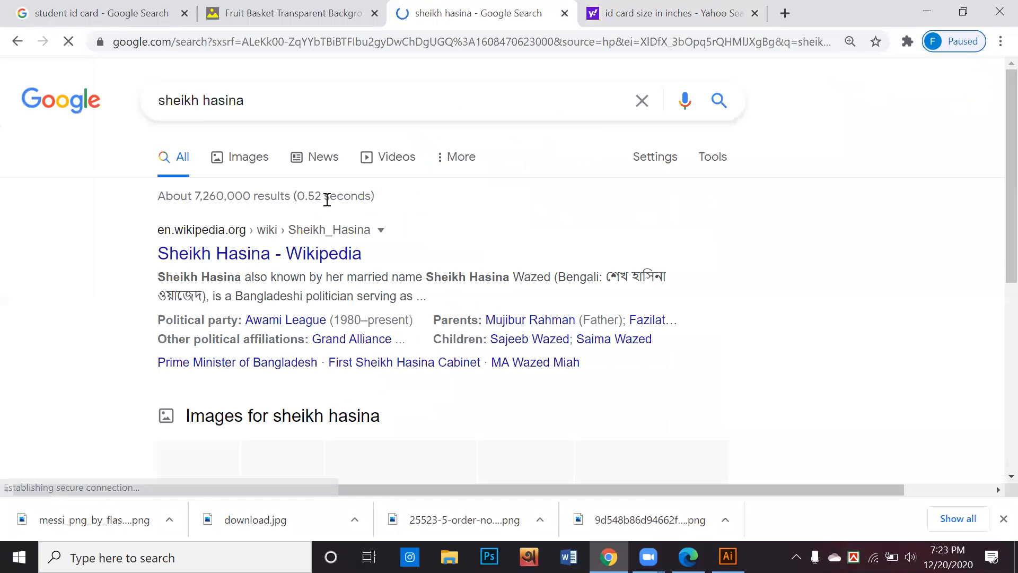
pyautogui.click(247, 159)
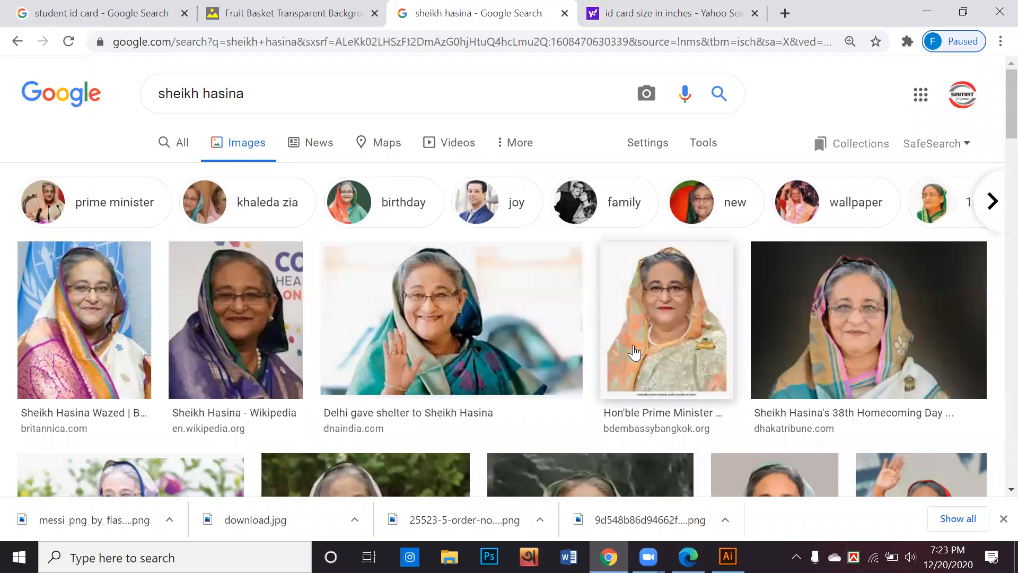
# Look through the image results and related images for a waving portrait, and copy the 616 × 411 "Hasina reaches Abu Dhabi" photo.
pyautogui.scroll(-1, 459, 282)
pyautogui.scroll(-3, 459, 282)
pyautogui.click(905, 341)
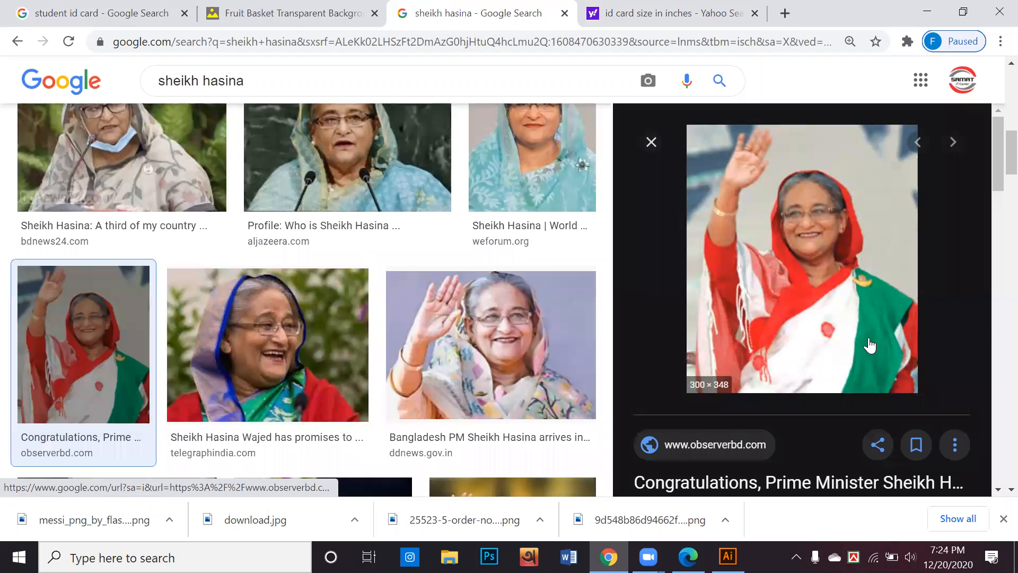
pyautogui.scroll(-6, 796, 345)
pyautogui.click(783, 279)
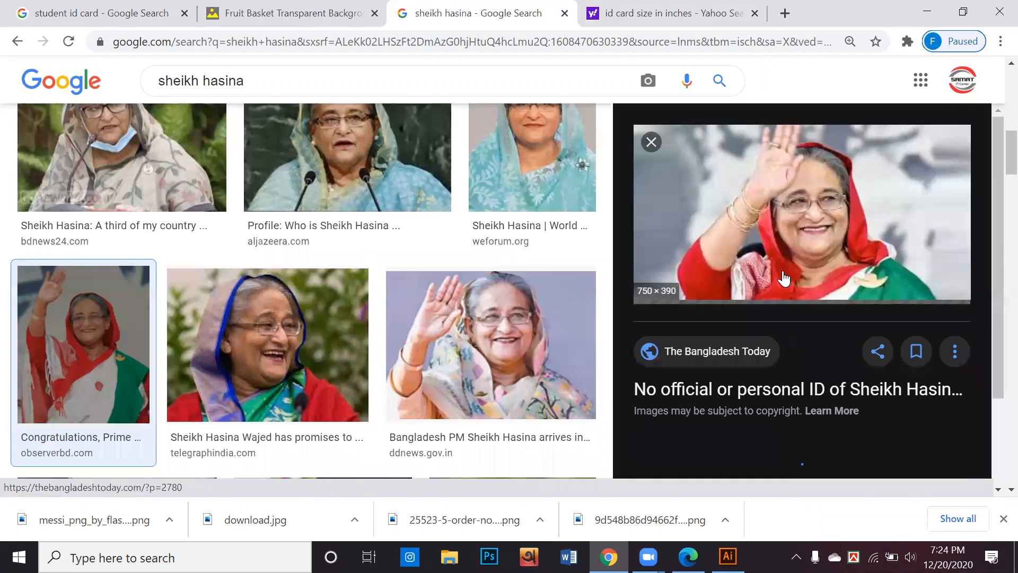
pyautogui.scroll(-7, 787, 285)
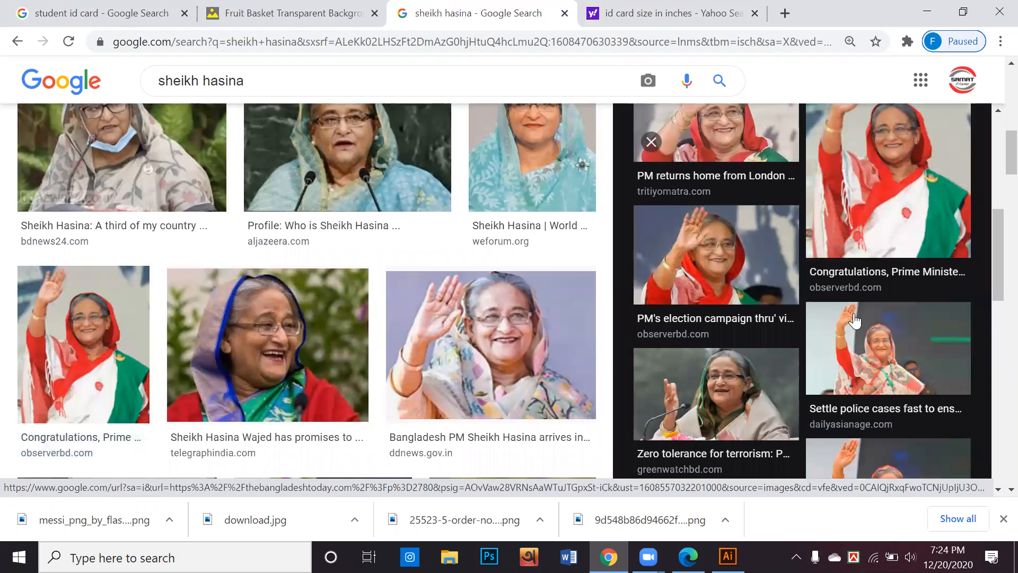
pyautogui.scroll(-3, 849, 355)
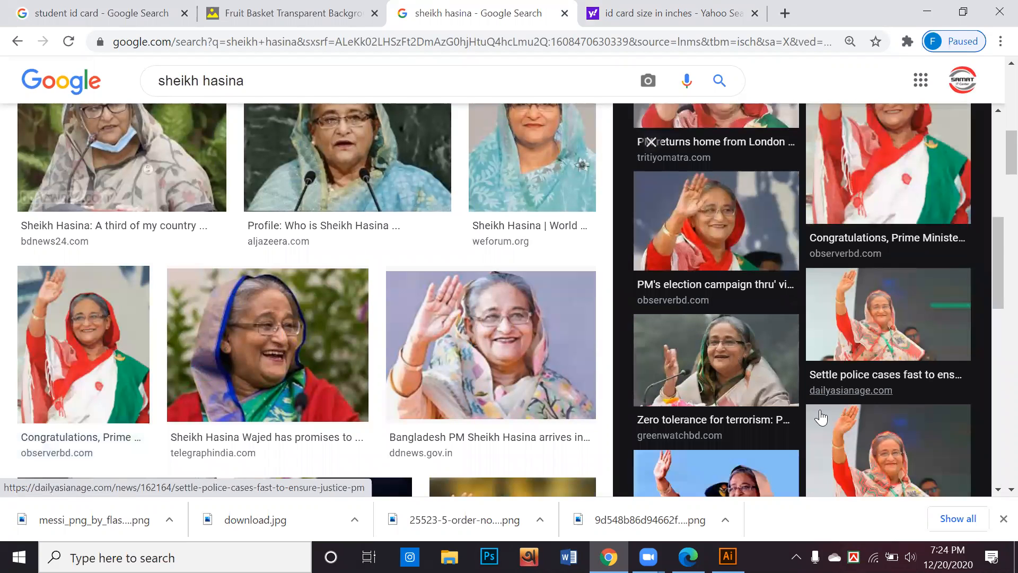
pyautogui.click(886, 352)
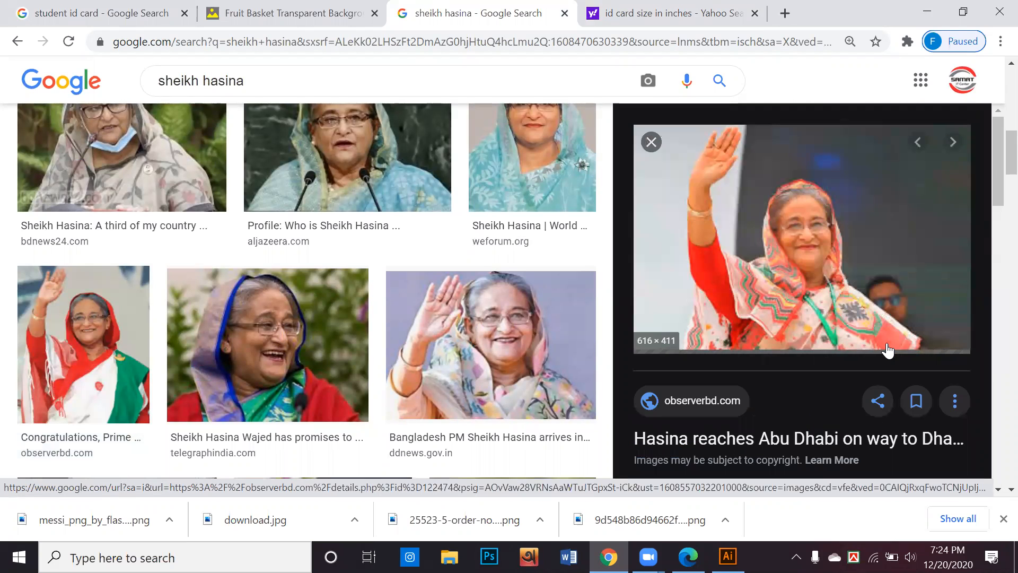
pyautogui.rightClick(829, 264)
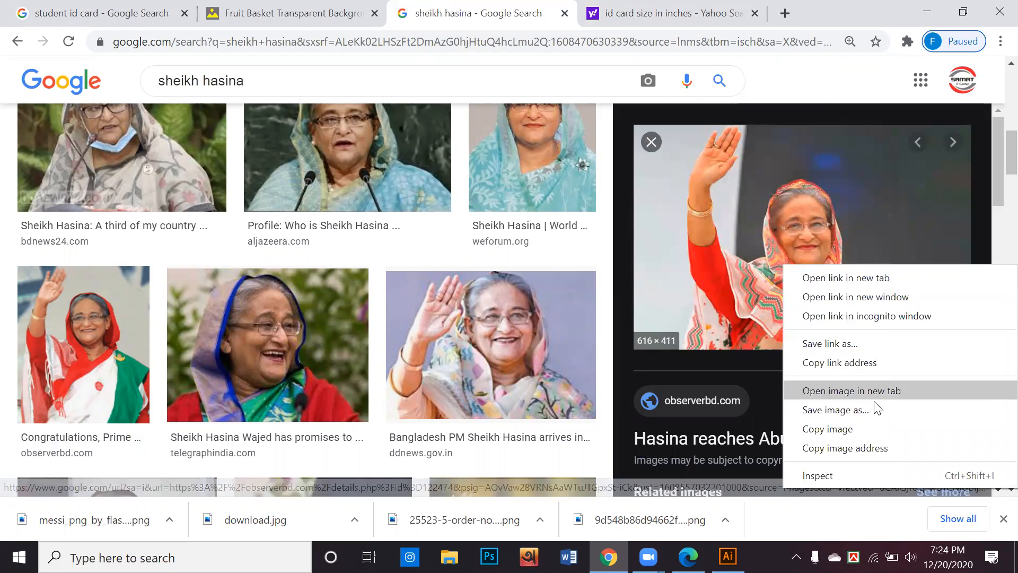
pyautogui.click(842, 431)
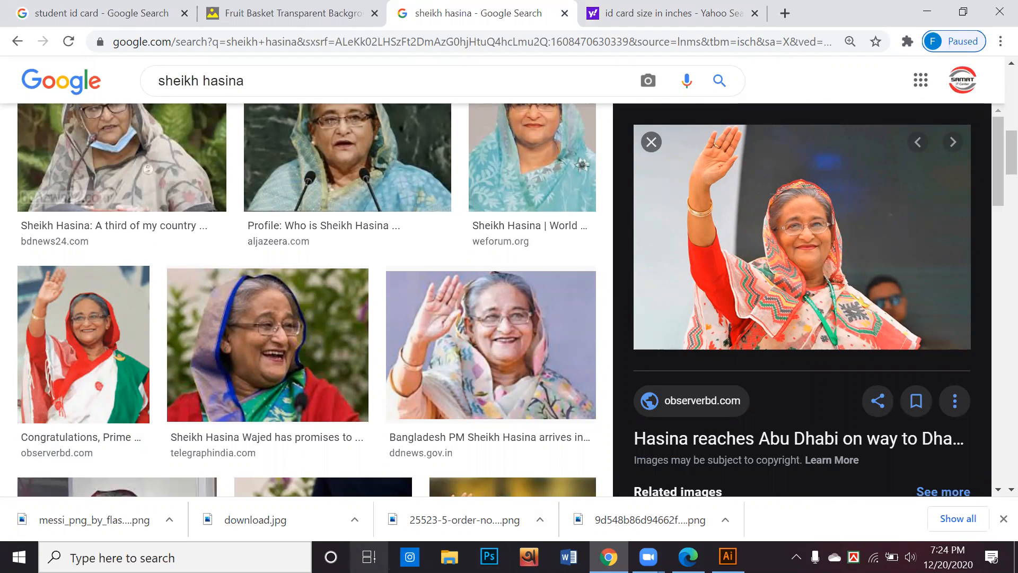
# Switch to Illustrator, paste the copied photo into the flag document, and scale it down proportionally to fit within the green rectangle.
pyautogui.hotkey('alt', 'Tab')
pyautogui.hotkey('ctrl', 'v')
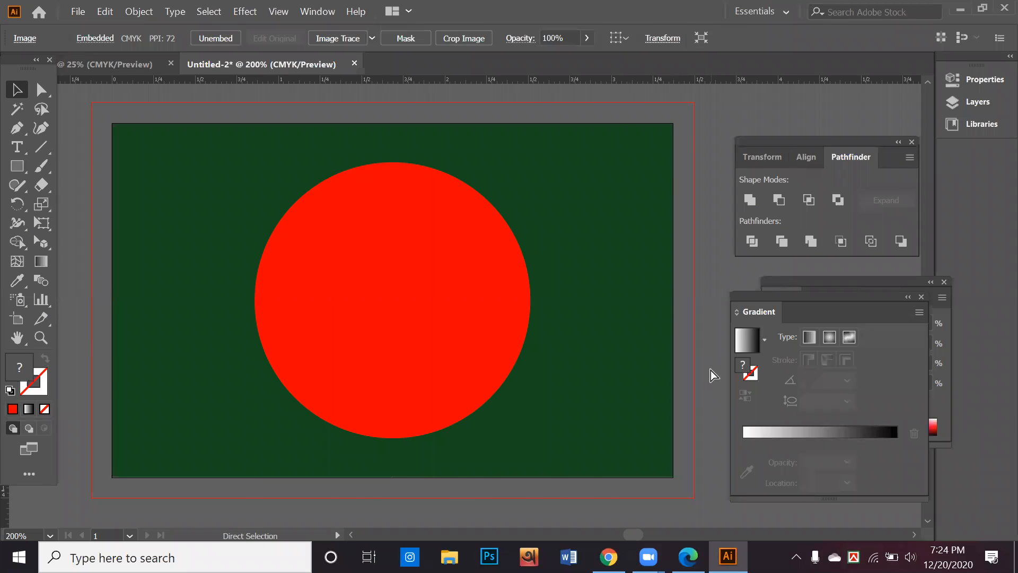
pyautogui.scroll(-3, 713, 376)
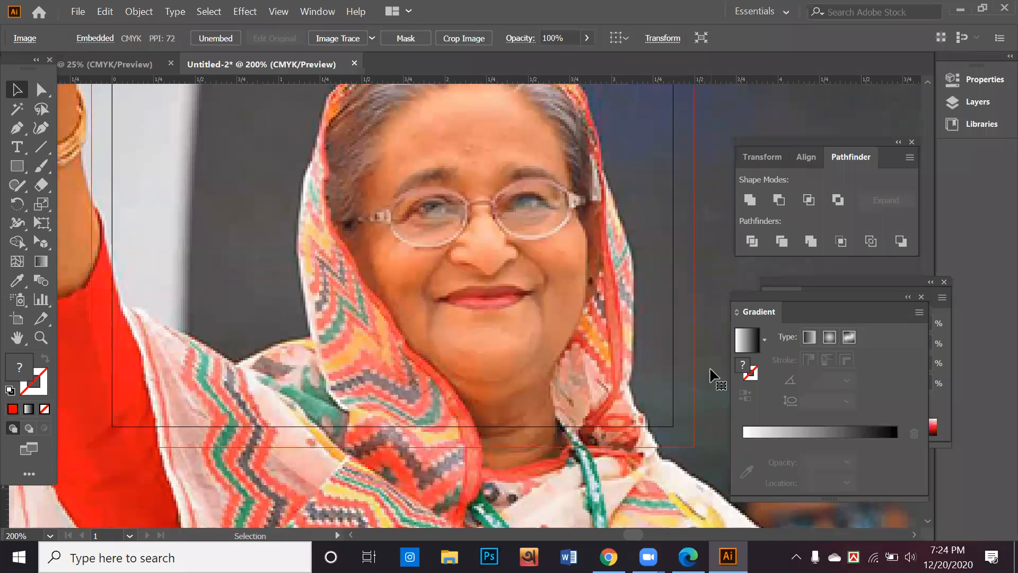
pyautogui.scroll(-4, 713, 375)
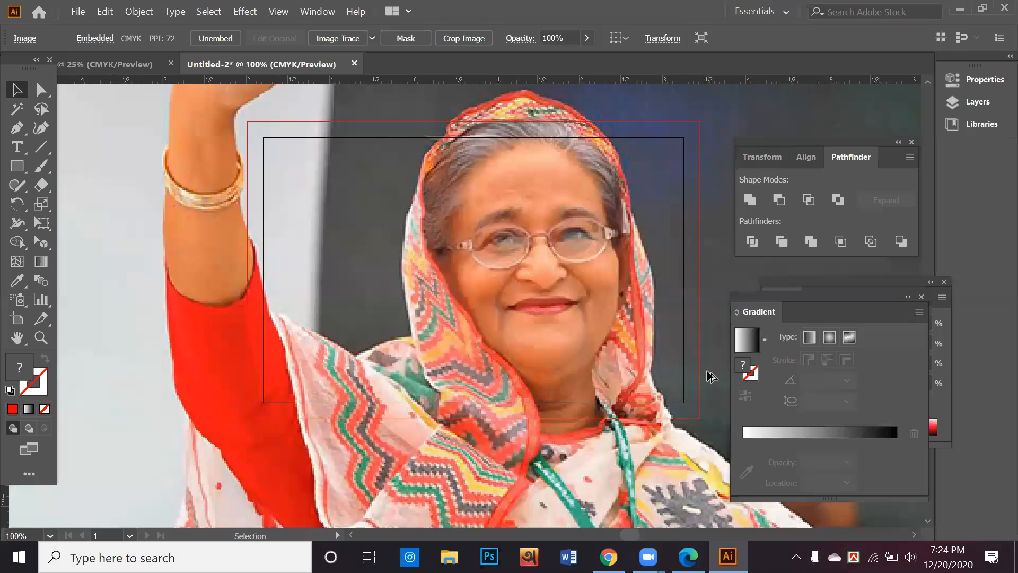
pyautogui.moveTo(676, 325); pyautogui.dragTo(459, 309)
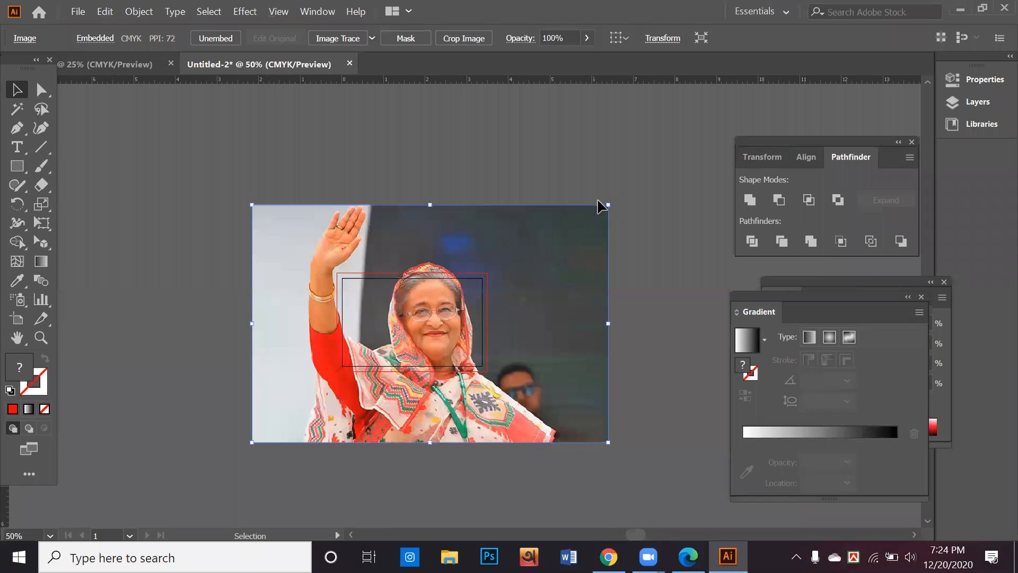
pyautogui.moveTo(611, 202); pyautogui.dragTo(464, 280)
pyautogui.scroll(1, 442, 331)
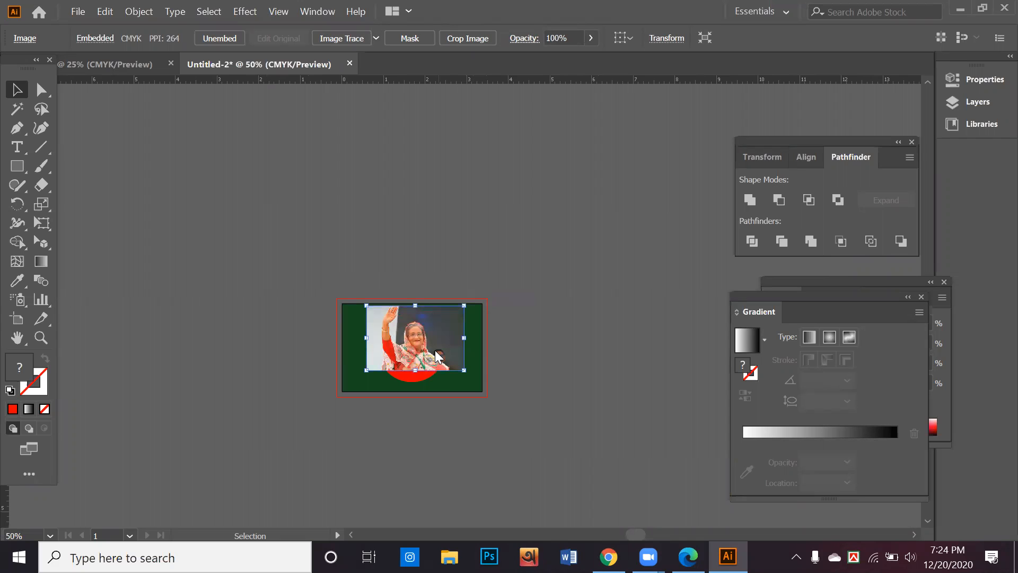
pyautogui.scroll(3, 437, 358)
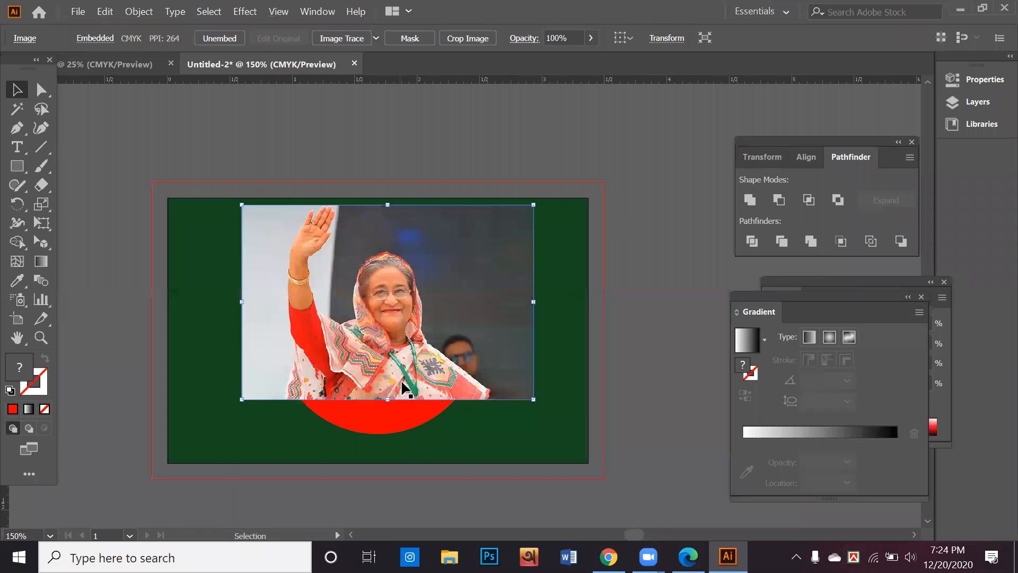
# Place a copy of the red circle beside the artboard, and slightly enlarge and position the photo over the original circle.
pyautogui.moveTo(399, 421); pyautogui.dragTo(703, 335)
pyautogui.hscroll(3, 609, 366)
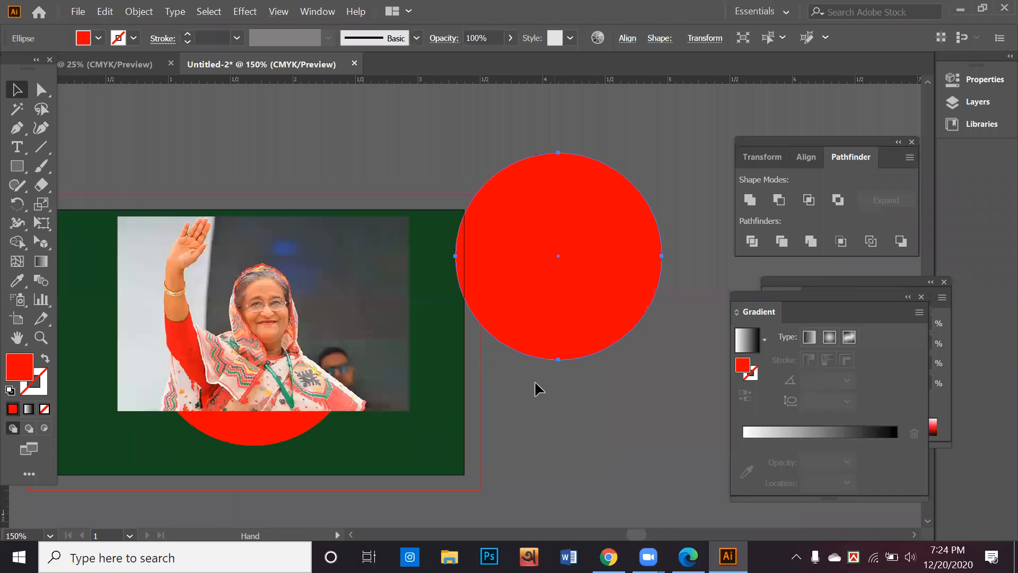
pyautogui.moveTo(385, 397); pyautogui.dragTo(367, 431)
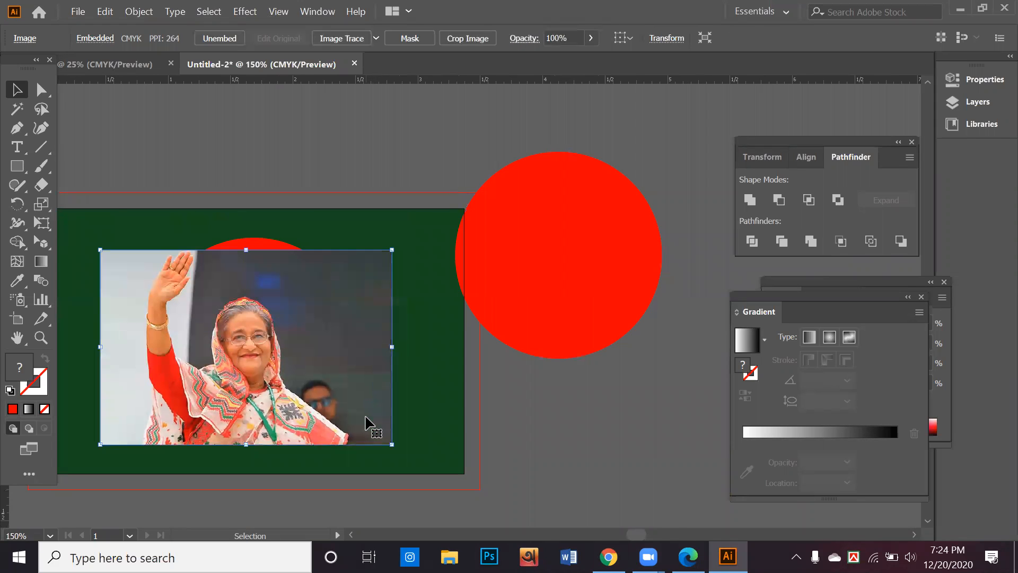
pyautogui.moveTo(391, 249); pyautogui.dragTo(411, 237)
pyautogui.click(421, 392)
pyautogui.moveTo(365, 388); pyautogui.dragTo(345, 359)
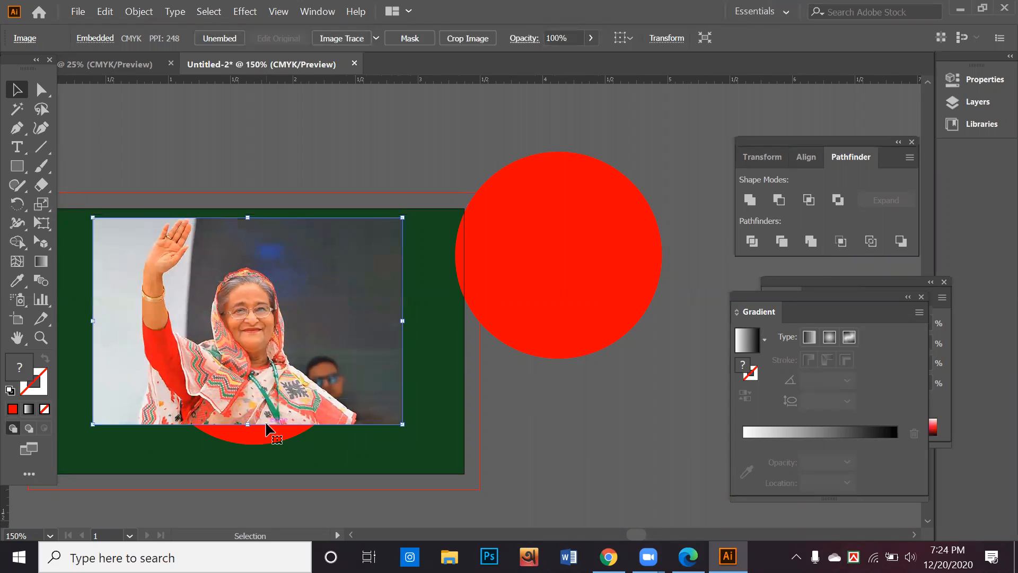
# Bring the original red circle to the front and move it over the waving figure, within the photo's height.
pyautogui.rightClick(264, 443)
pyautogui.moveTo(332, 366)
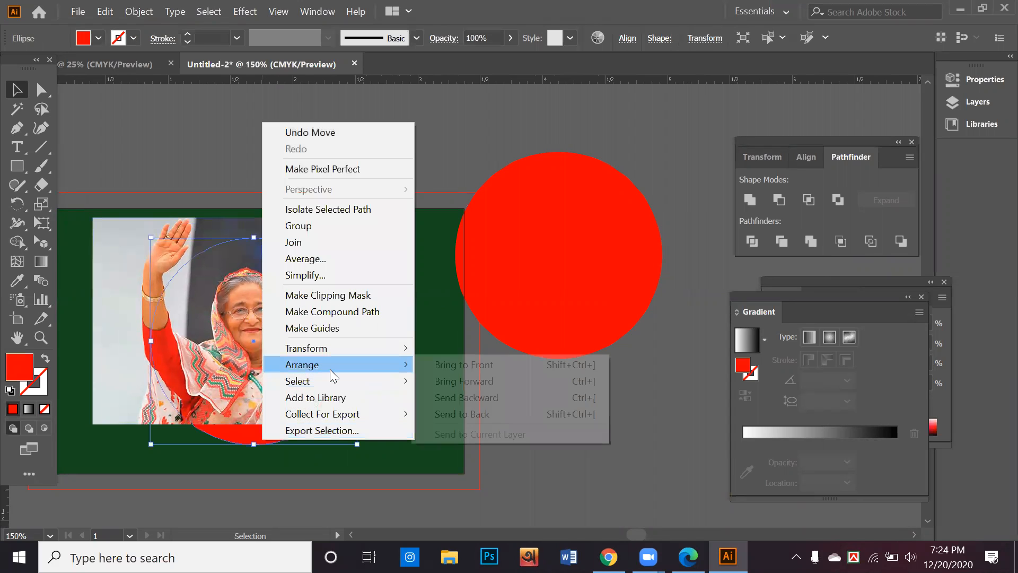
pyautogui.click(449, 371)
pyautogui.moveTo(249, 364); pyautogui.dragTo(215, 345)
pyautogui.moveTo(213, 352); pyautogui.dragTo(206, 351)
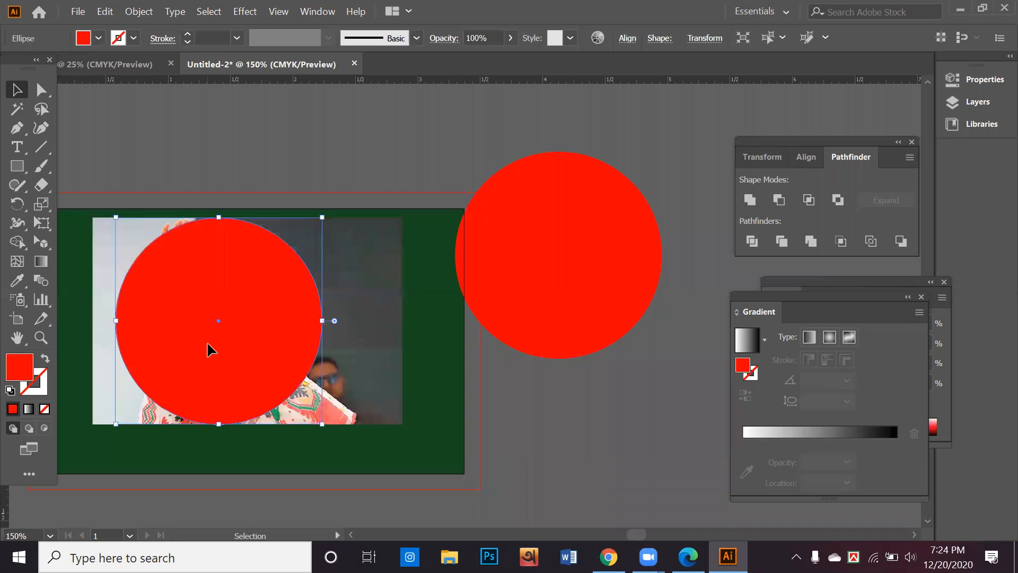
# Clip the photo to the red circle with a clipping mask, and deselect the result.
pyautogui.keyDown('shift'); pyautogui.click(375, 339); pyautogui.keyUp('shift')
pyautogui.rightClick(377, 337)
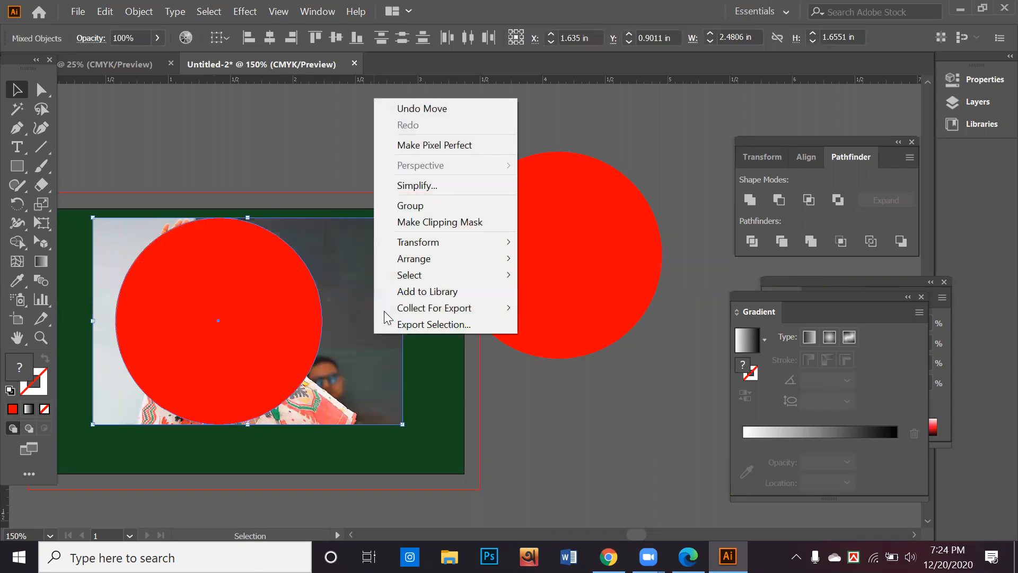
pyautogui.click(445, 221)
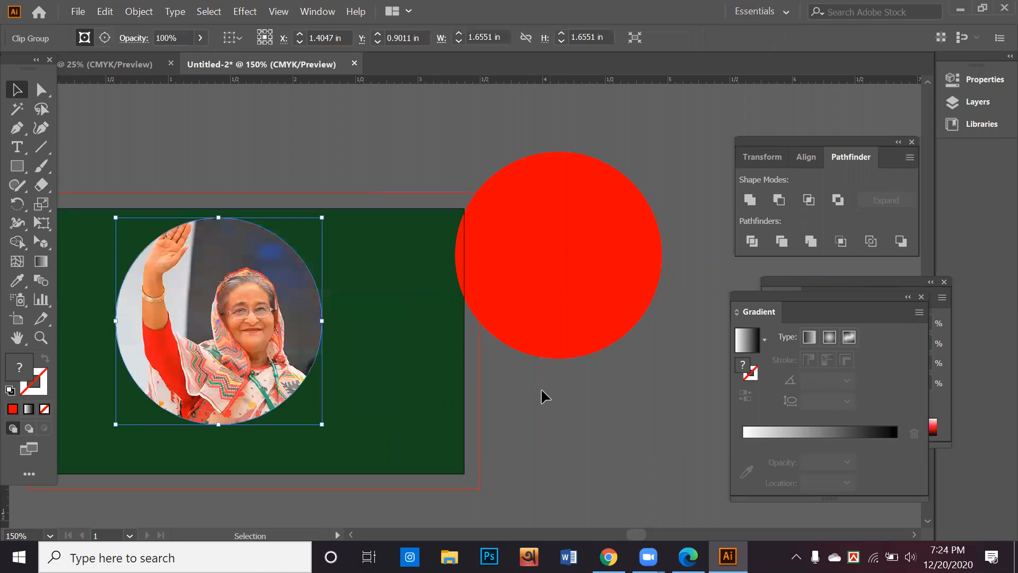
pyautogui.click(543, 395)
# Move the spare circle clear of the artboard and fill it with a linear gradient, sampling both stops from the photo's red sleeve.
pyautogui.moveTo(591, 306); pyautogui.dragTo(645, 299)
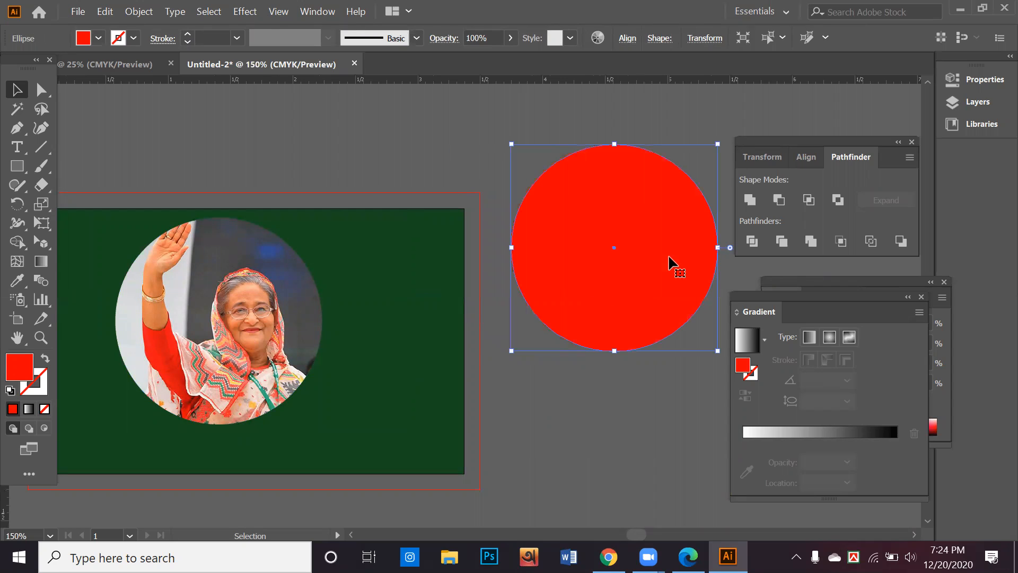
pyautogui.click(30, 410)
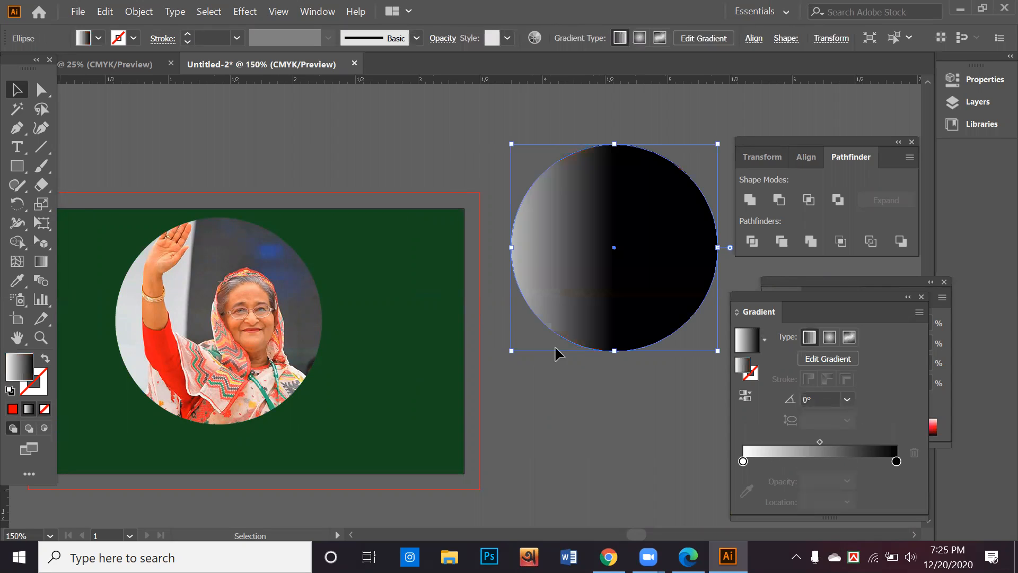
pyautogui.click(743, 461)
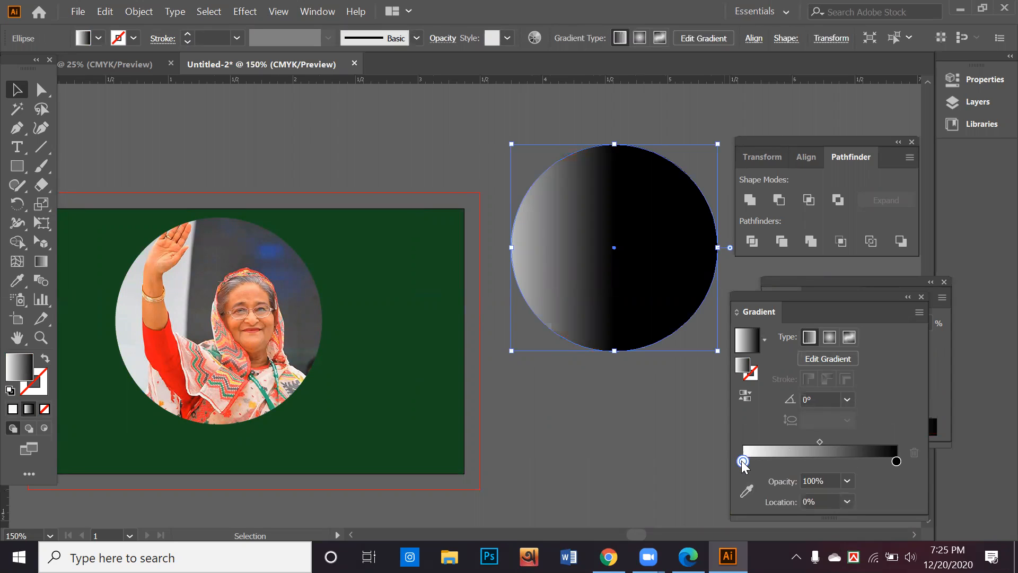
pyautogui.click(748, 490)
pyautogui.click(148, 333)
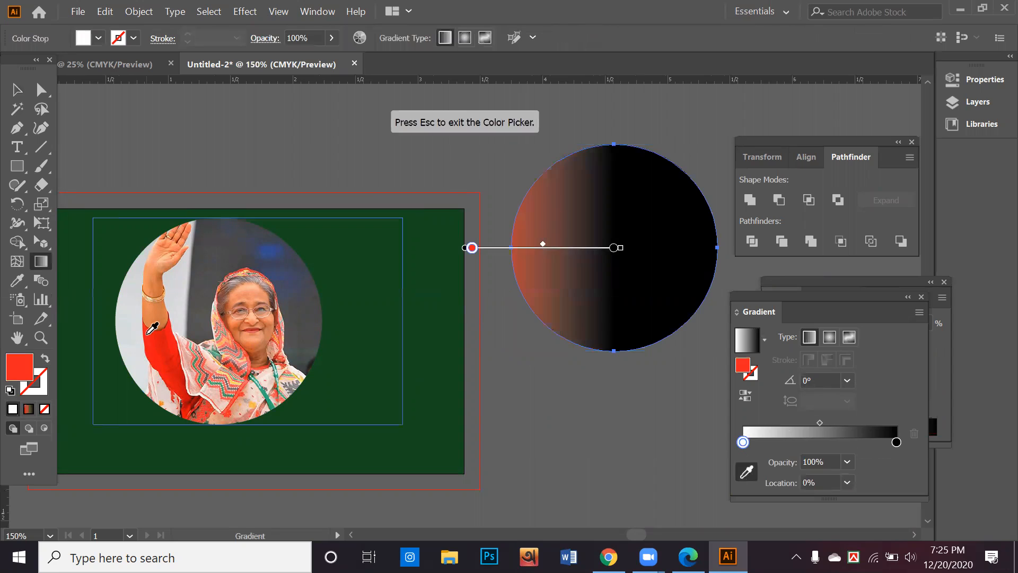
pyautogui.click(896, 443)
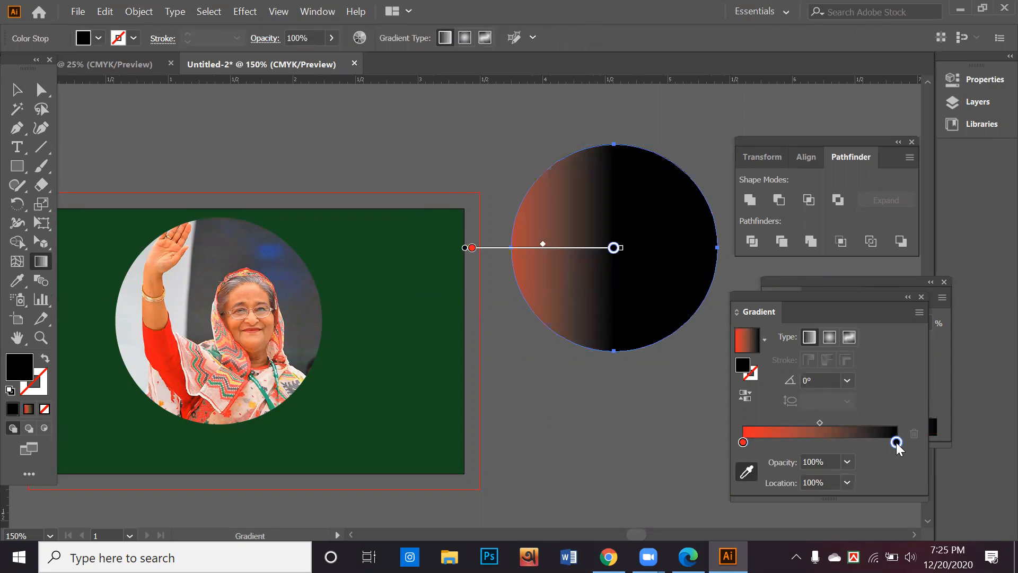
pyautogui.click(169, 343)
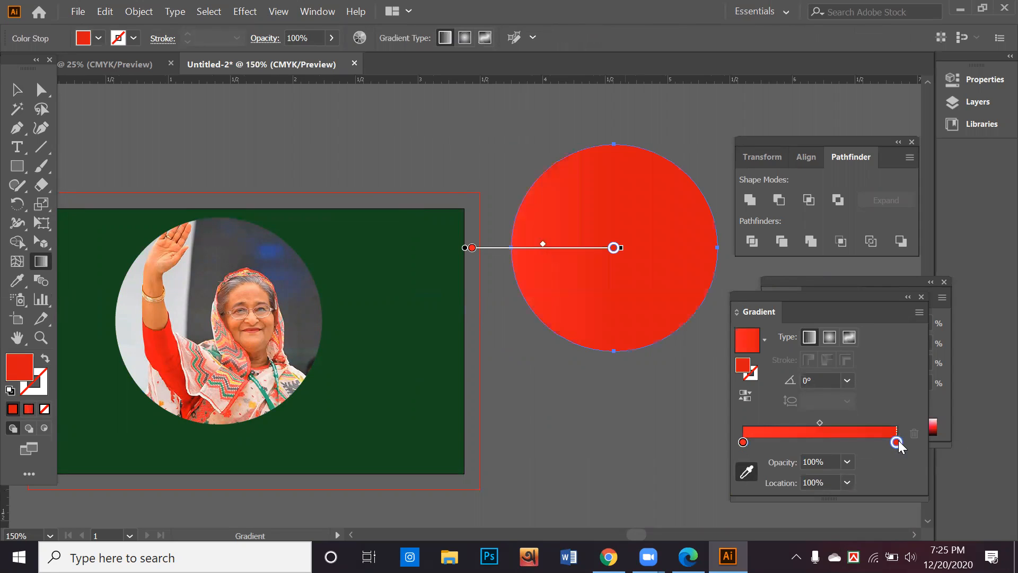
# Set the gradient's end stop to 0% opacity and move it to about 61% along the gradient.
pyautogui.click(848, 463)
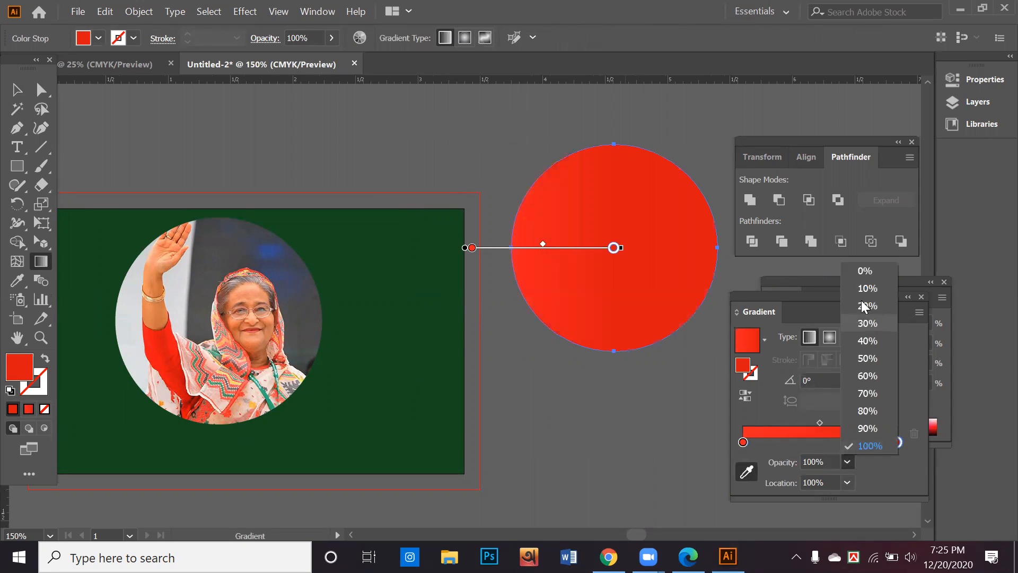
pyautogui.click(865, 272)
pyautogui.moveTo(897, 443); pyautogui.dragTo(841, 447)
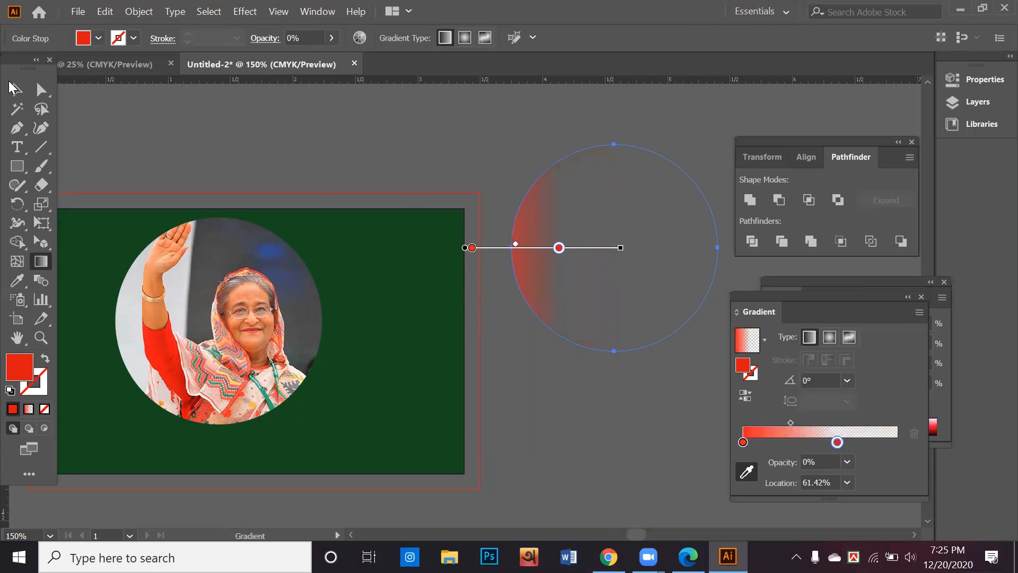
# Redirect the spare circle's gradient to 90°, with solid red at the lower edge fading out upwards.
pyautogui.click(13, 87)
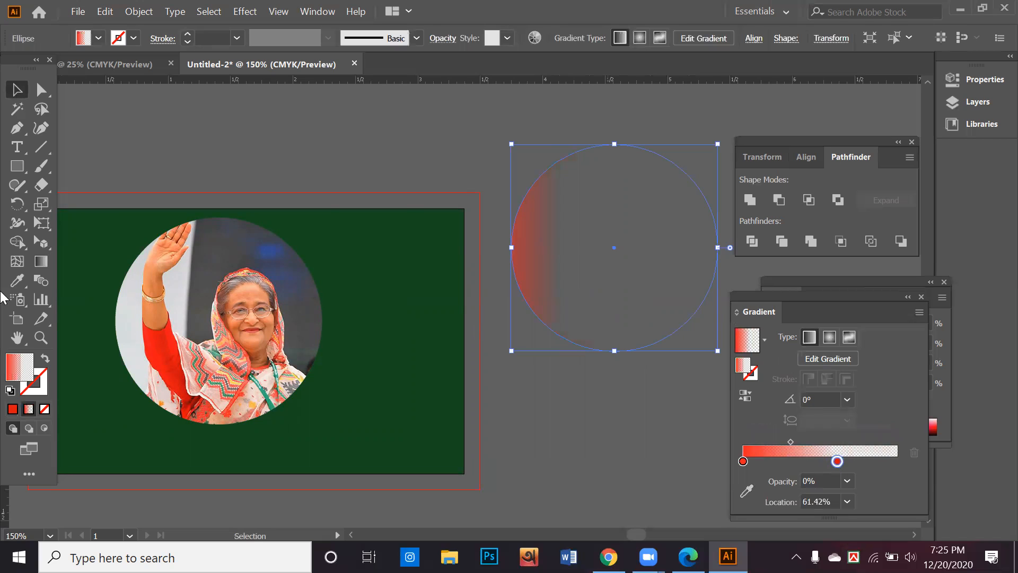
pyautogui.click(41, 261)
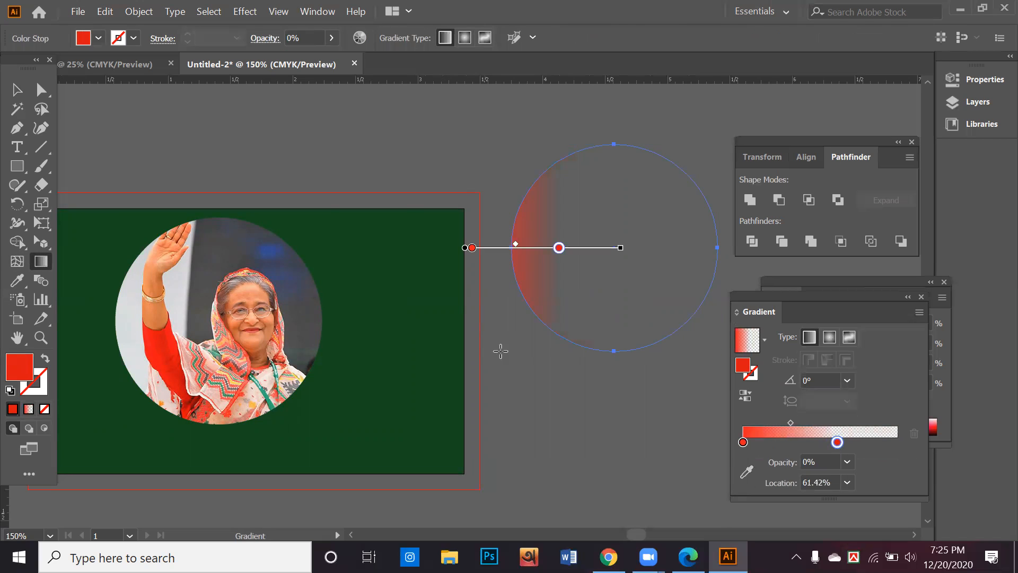
pyautogui.moveTo(604, 346); pyautogui.dragTo(582, 198)
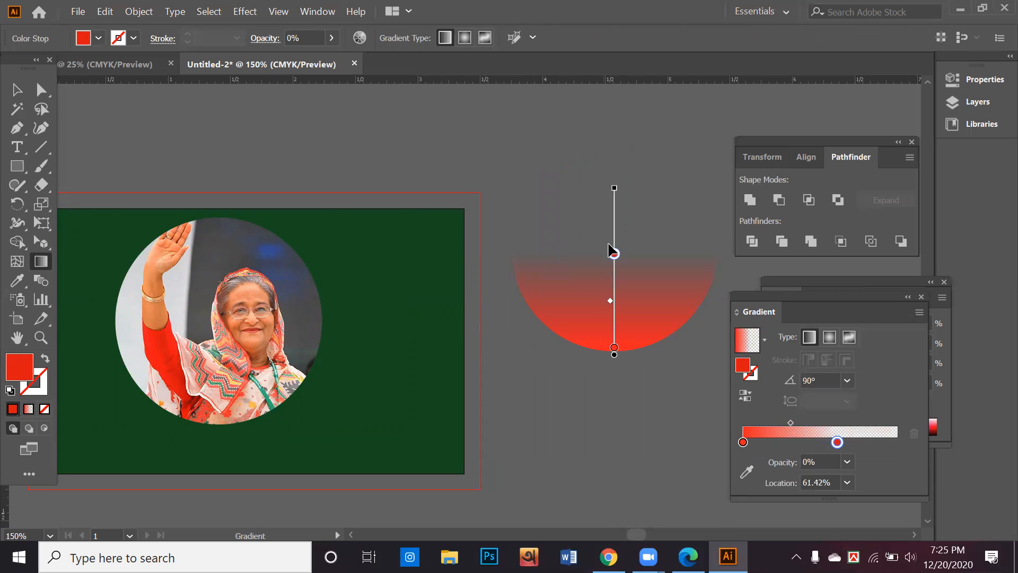
pyautogui.click(584, 289)
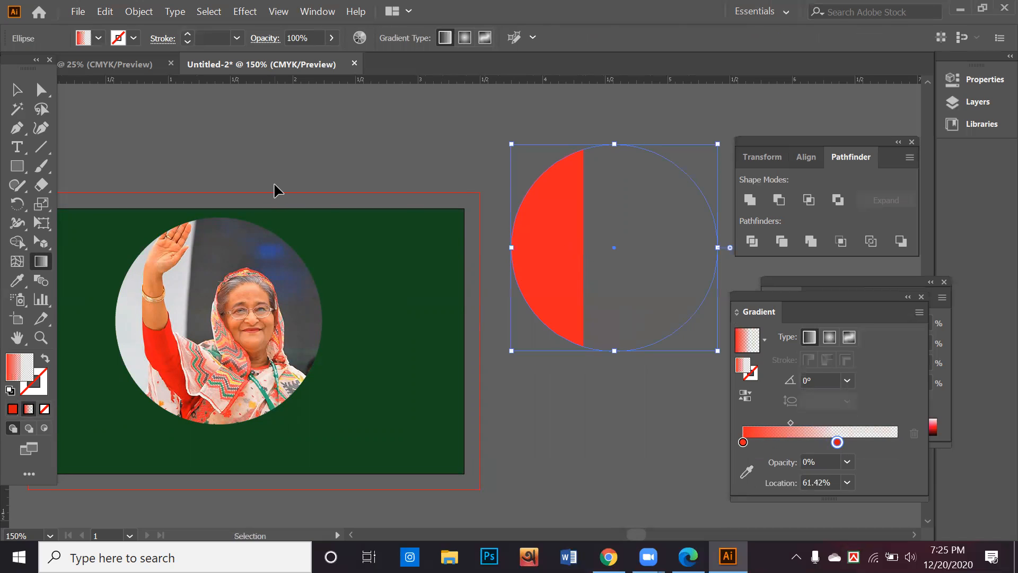
pyautogui.hotkey('ctrl', 'z')
# Move the gradient circle exactly over the clipped photo, bring it to the front, and deselect it.
pyautogui.press('v')
pyautogui.moveTo(603, 311); pyautogui.dragTo(205, 383)
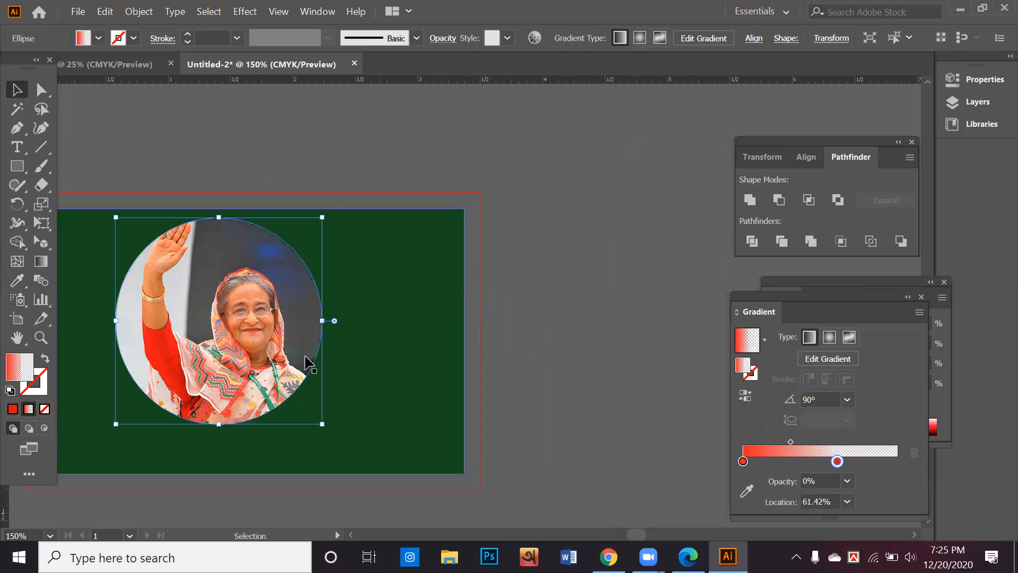
pyautogui.rightClick(287, 370)
pyautogui.moveTo(344, 280)
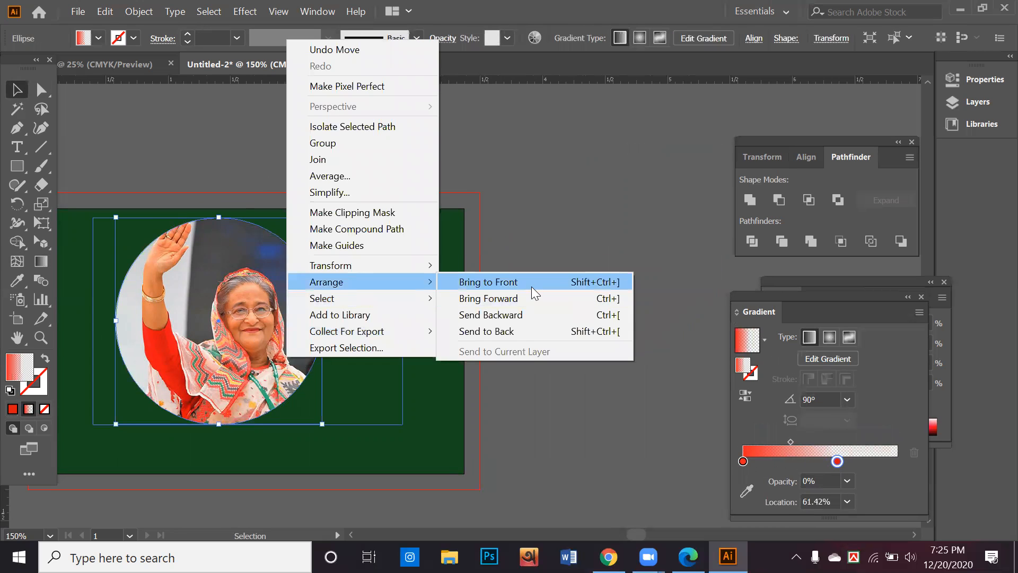
pyautogui.click(530, 285)
pyautogui.moveTo(541, 286); pyautogui.dragTo(609, 293)
pyautogui.click(634, 287)
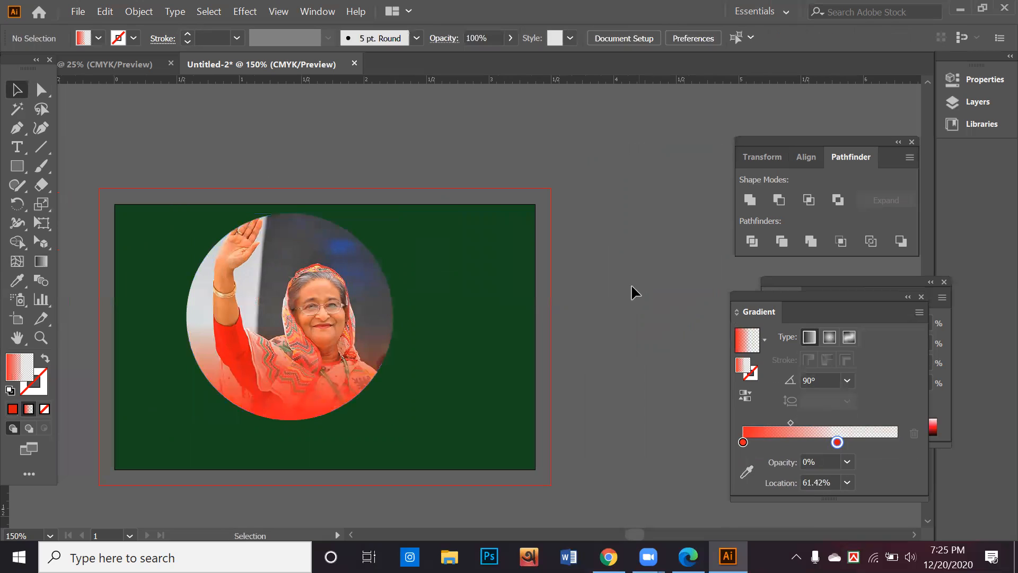
# Move the circle gradient's transparent stop to about 45% and add a red stop with 95% opacity at 100%.
pyautogui.click(325, 409)
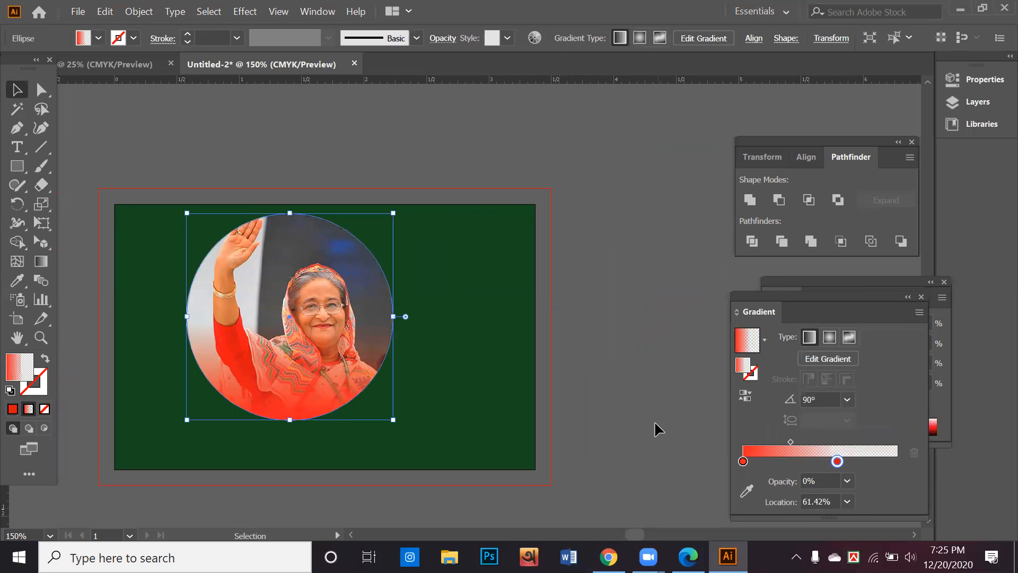
pyautogui.click(637, 417)
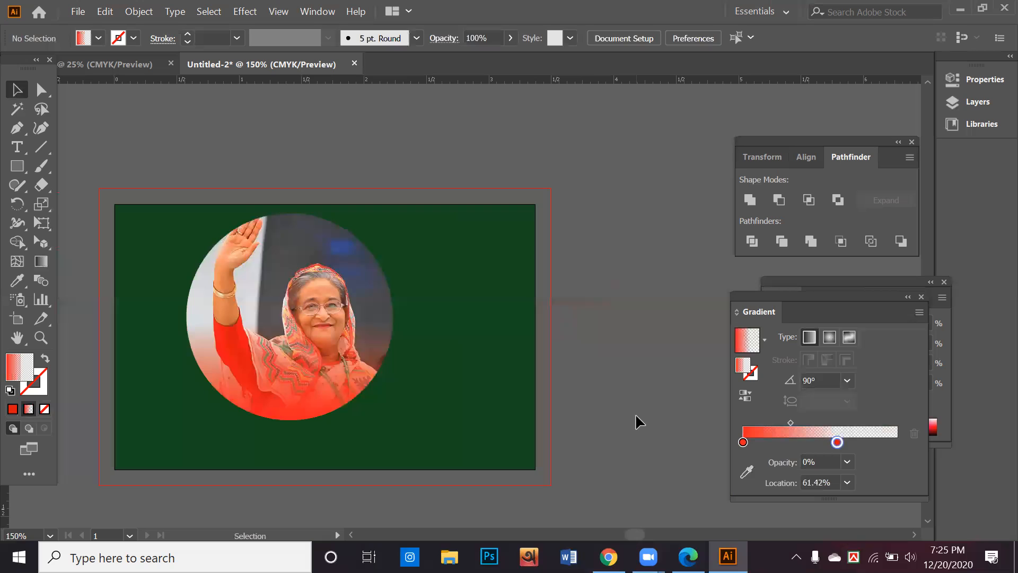
pyautogui.moveTo(562, 387); pyautogui.dragTo(584, 377)
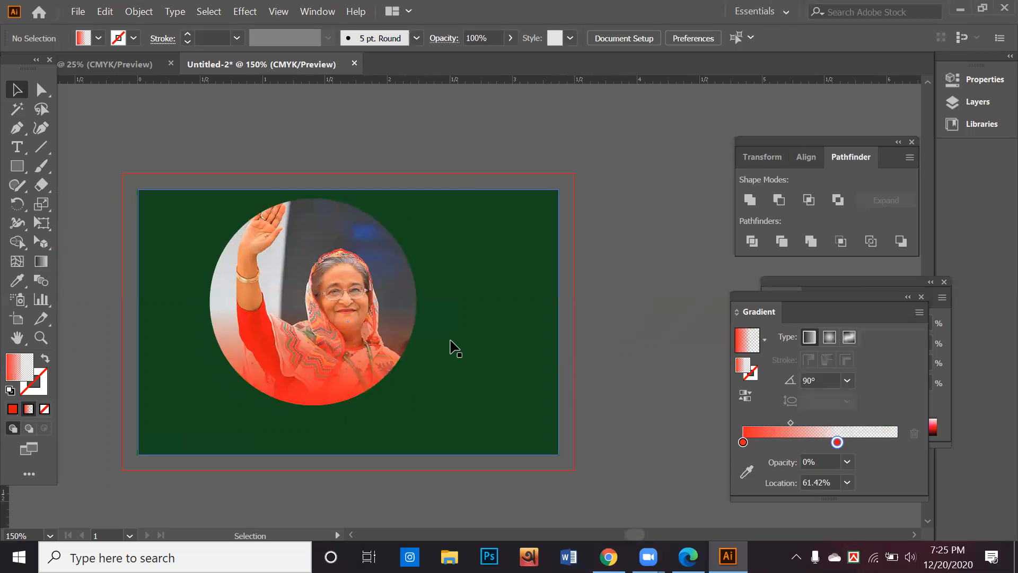
pyautogui.click(360, 388)
pyautogui.click(351, 397)
pyautogui.moveTo(838, 461); pyautogui.dragTo(813, 463)
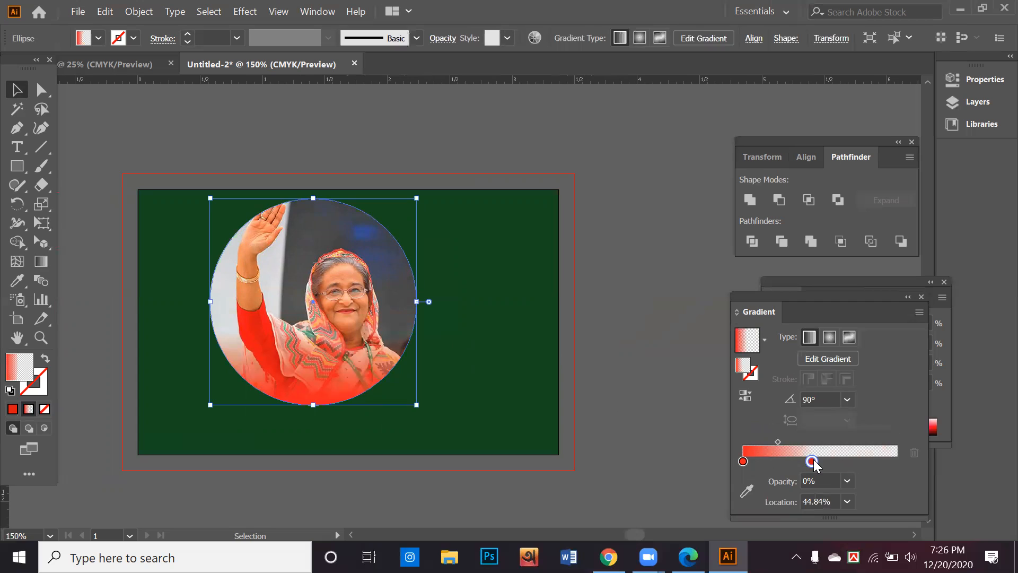
pyautogui.moveTo(751, 463); pyautogui.dragTo(907, 463)
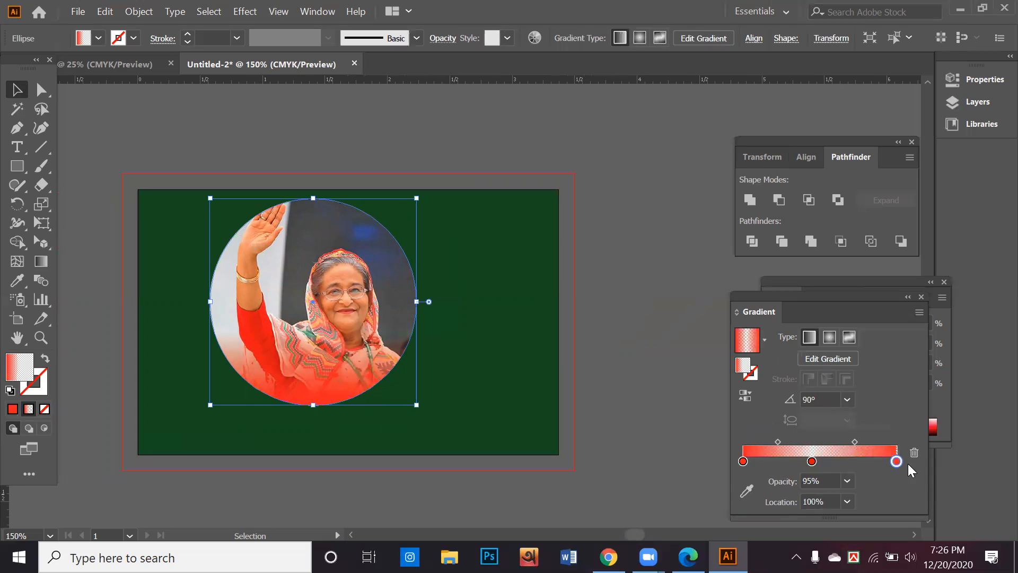
# Switch the circle's gradient to radial and adjust the transparent middle stop, trying 50% before settling at about 48%.
pyautogui.click(830, 339)
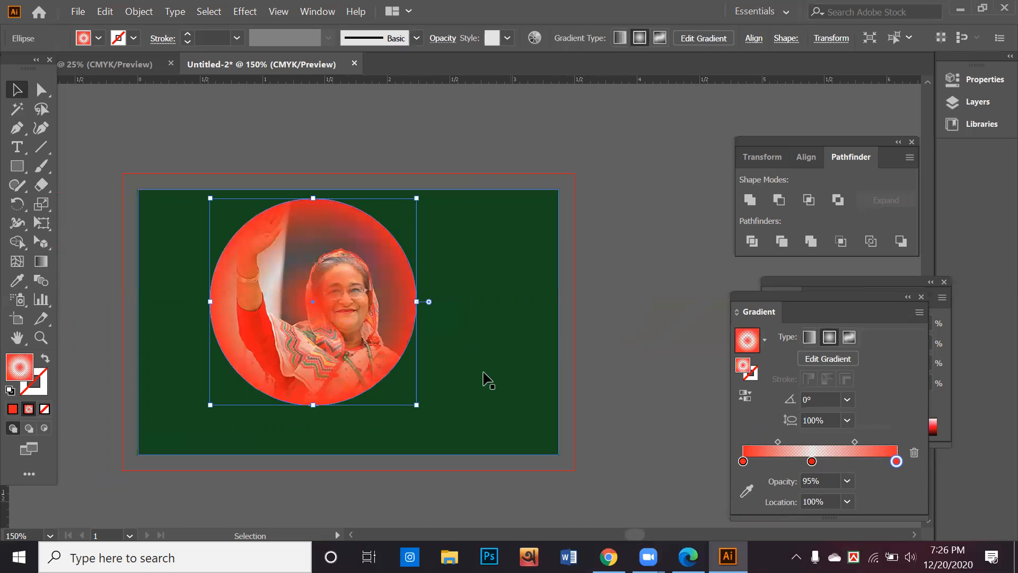
pyautogui.moveTo(814, 462); pyautogui.dragTo(824, 461)
pyautogui.moveTo(833, 501); pyautogui.dragTo(699, 491)
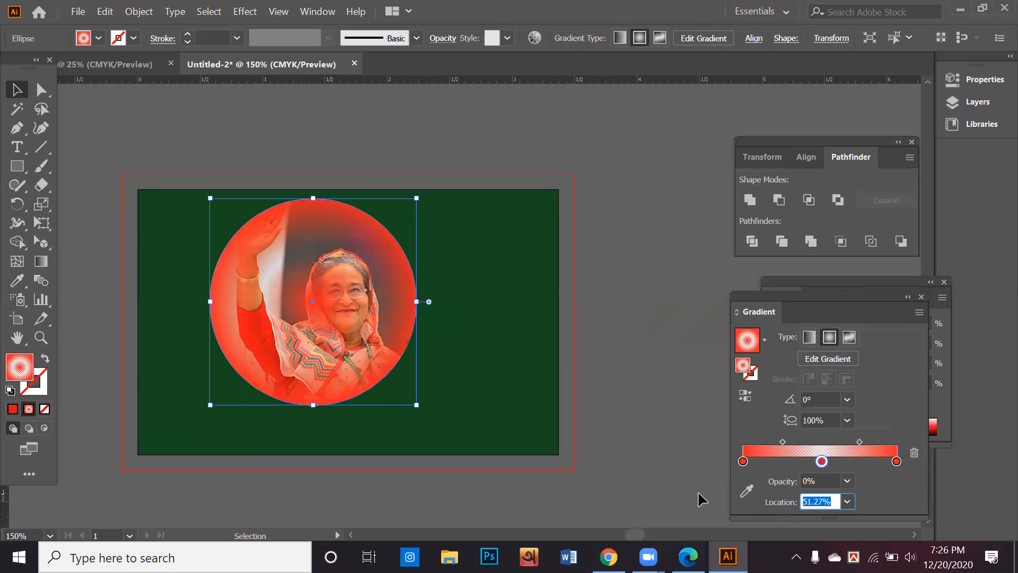
pyautogui.write('50')
pyautogui.press('Return')
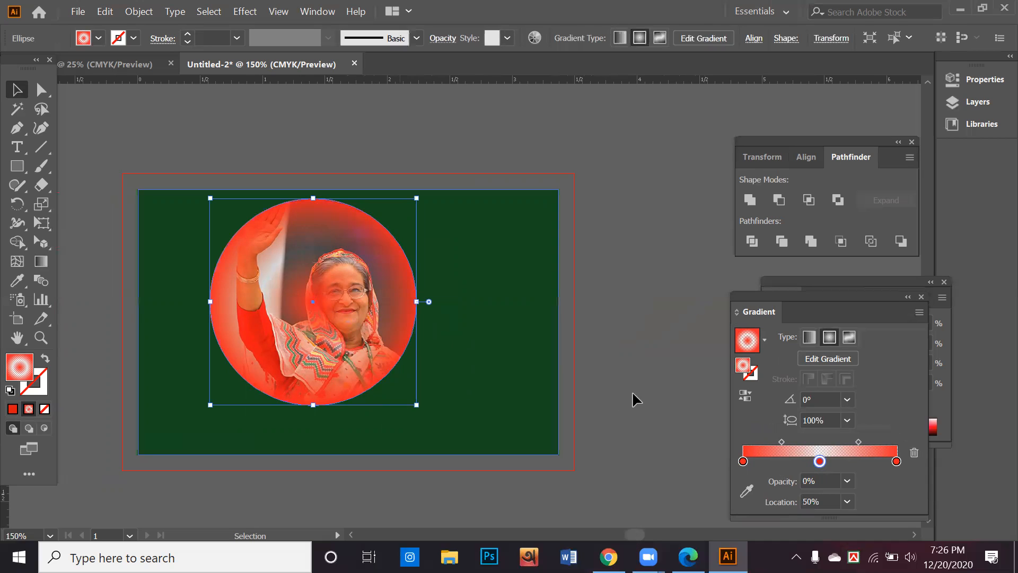
pyautogui.moveTo(820, 462); pyautogui.dragTo(815, 462)
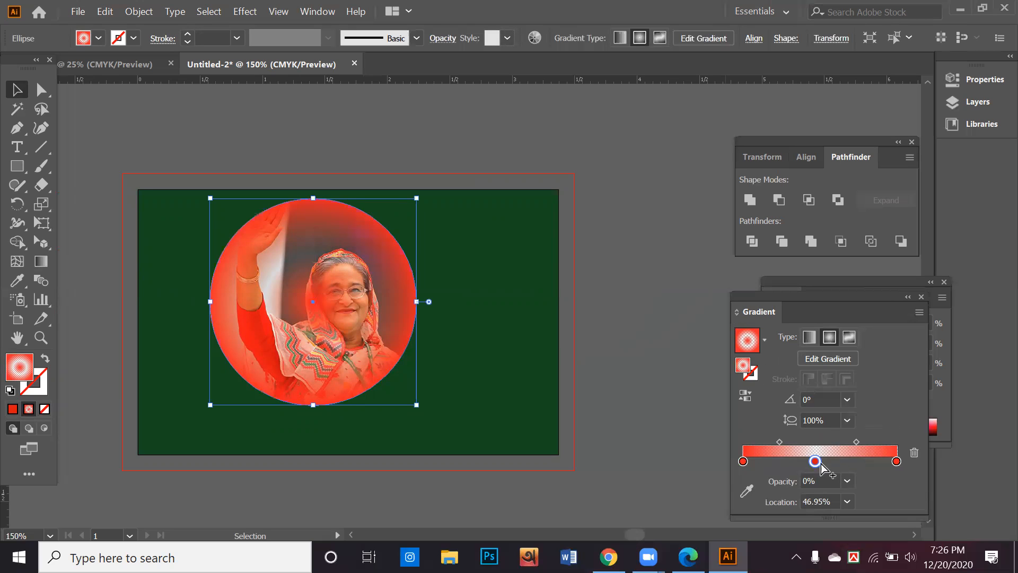
pyautogui.moveTo(815, 461); pyautogui.dragTo(818, 468)
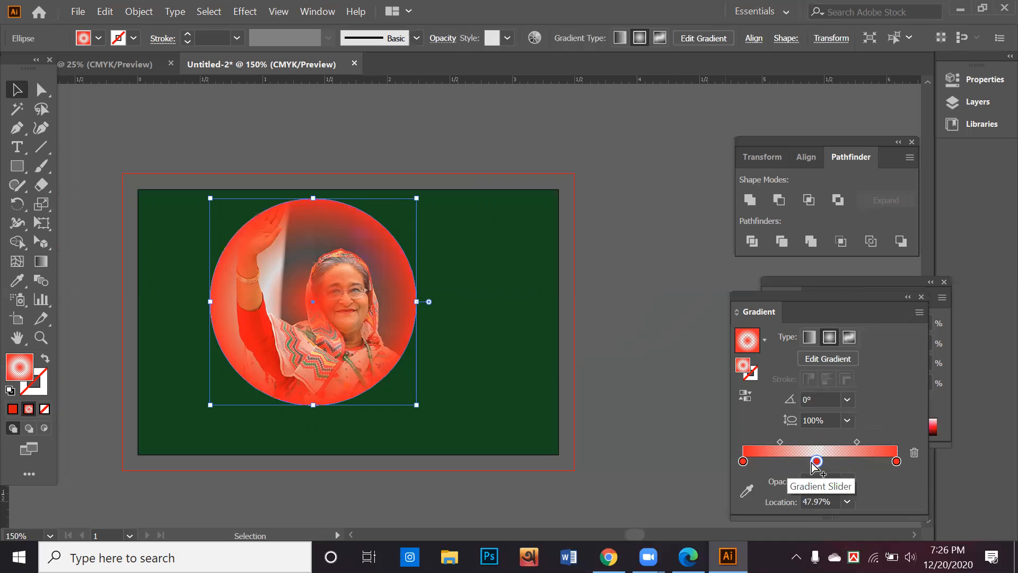
# Change the transparent middle stop's colour to the white swatch.
pyautogui.doubleClick(817, 462)
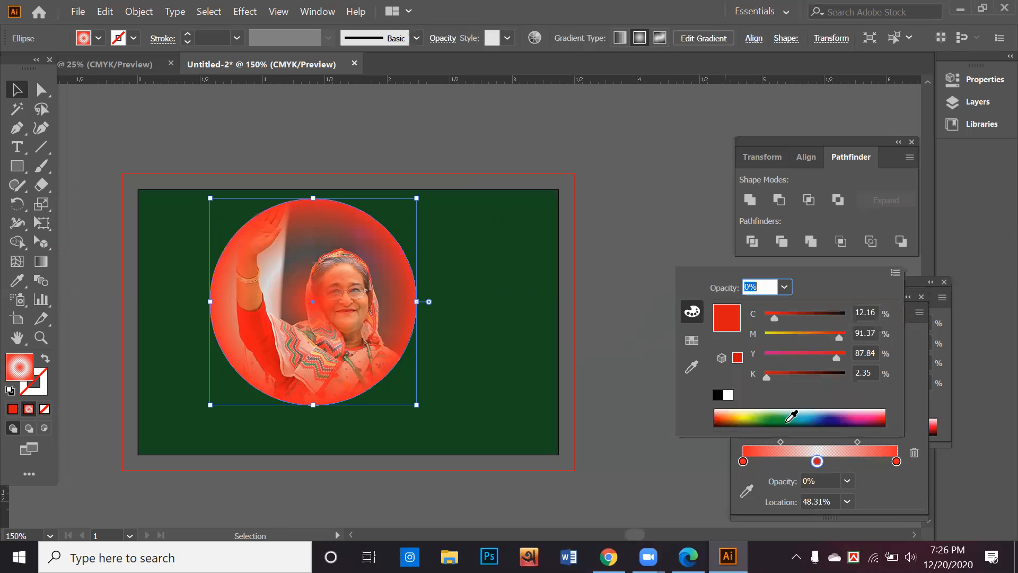
pyautogui.click(699, 342)
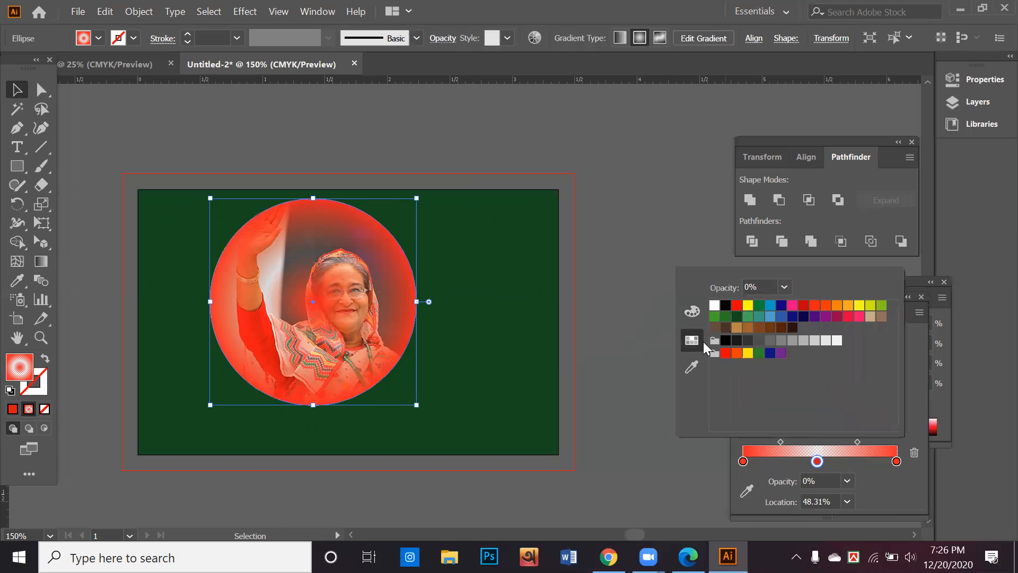
pyautogui.click(714, 306)
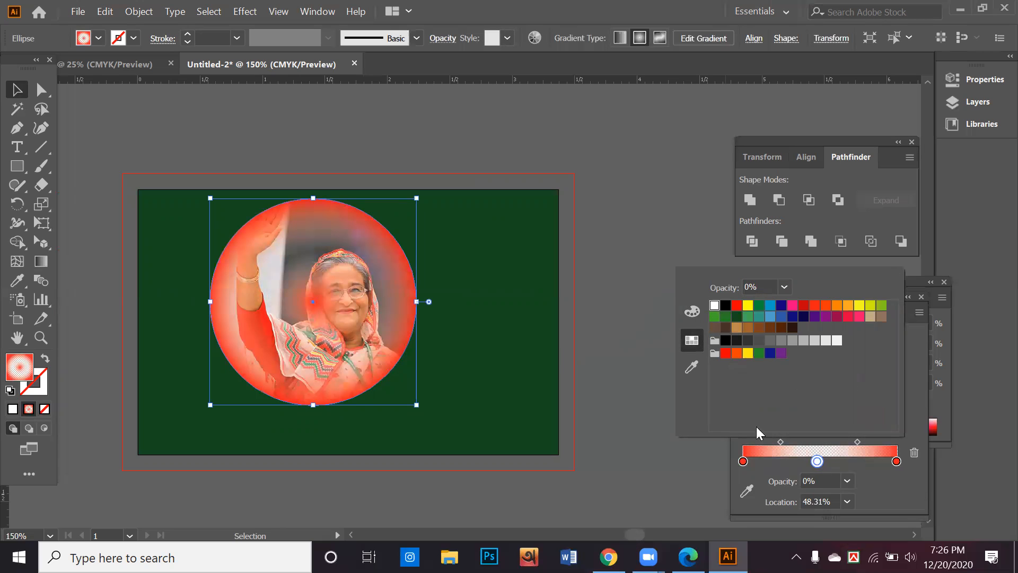
pyautogui.click(817, 463)
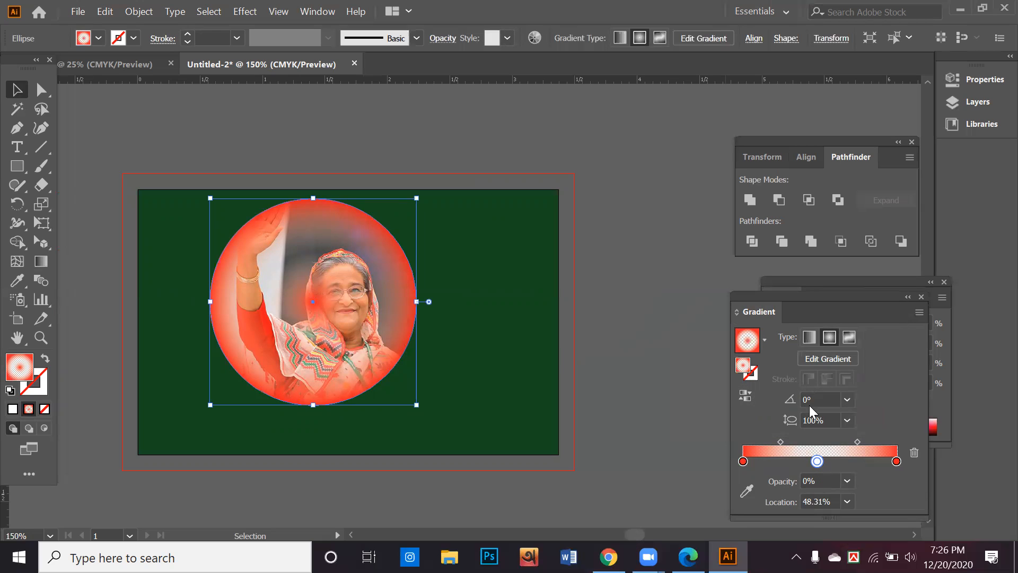
# Try aspect ratios of 10% and 300% on the circle's radial gradient, undoing each one.
pyautogui.click(847, 420)
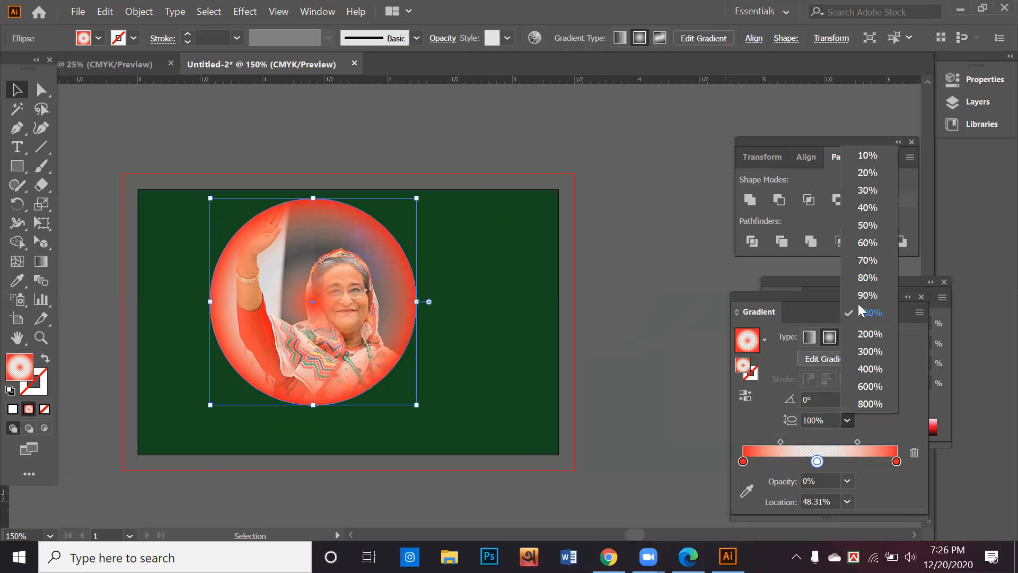
pyautogui.click(868, 156)
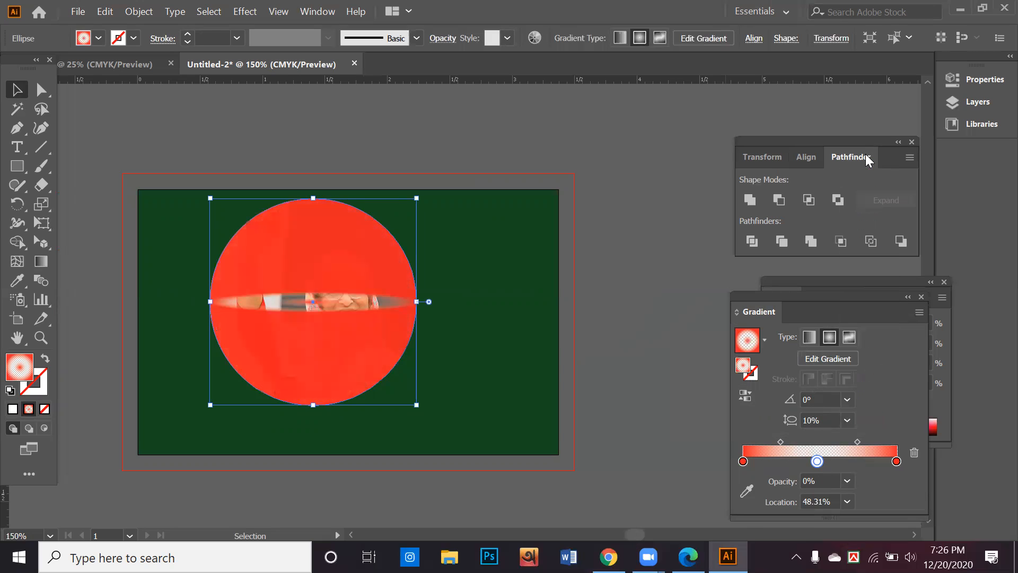
pyautogui.hotkey('ctrl', 'z')
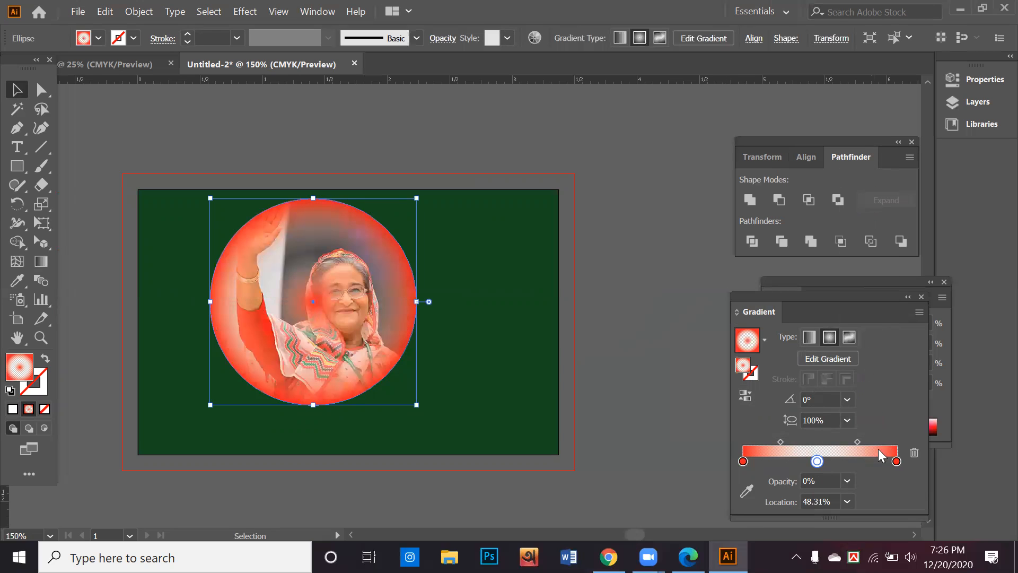
pyautogui.click(847, 420)
pyautogui.click(864, 349)
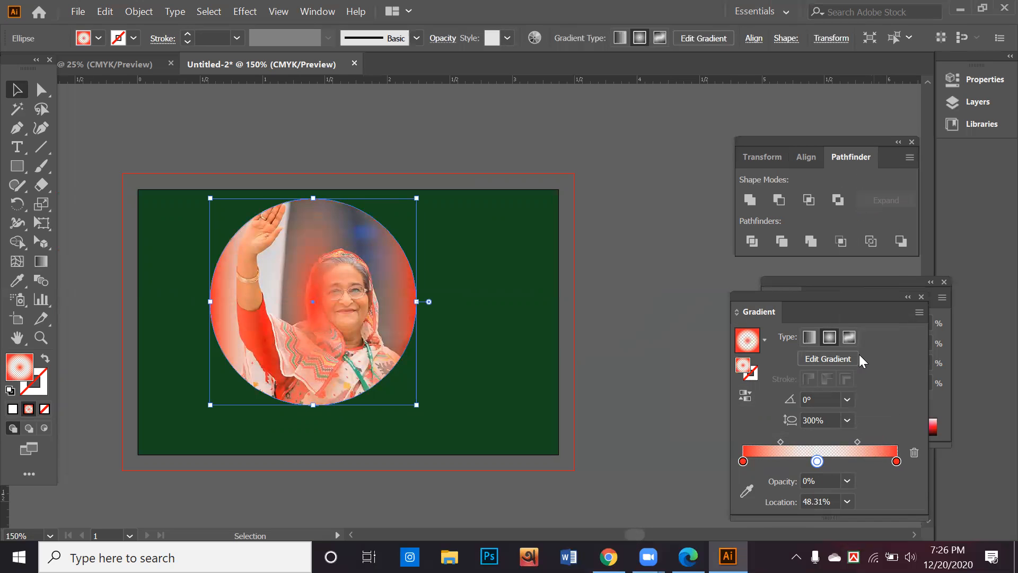
pyautogui.hotkey('ctrl', 'z')
pyautogui.click(849, 419)
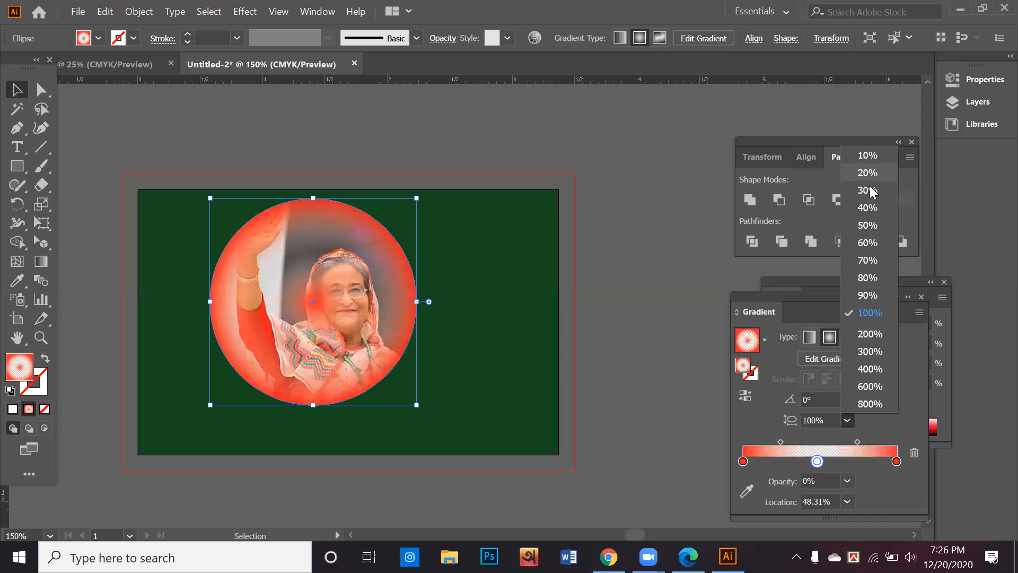
pyautogui.click(866, 155)
pyautogui.hotkey('ctrl', 'z')
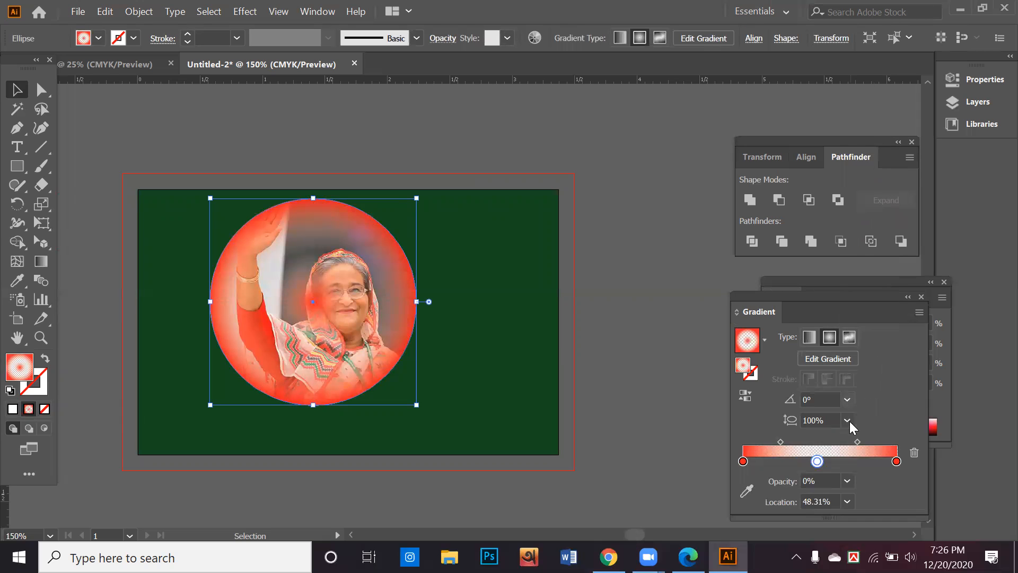
# Try repositioning the middle colour stop directly on the circle's gradient annotator, and undo the edit.
pyautogui.scroll(-1, 829, 497)
pyautogui.click(837, 359)
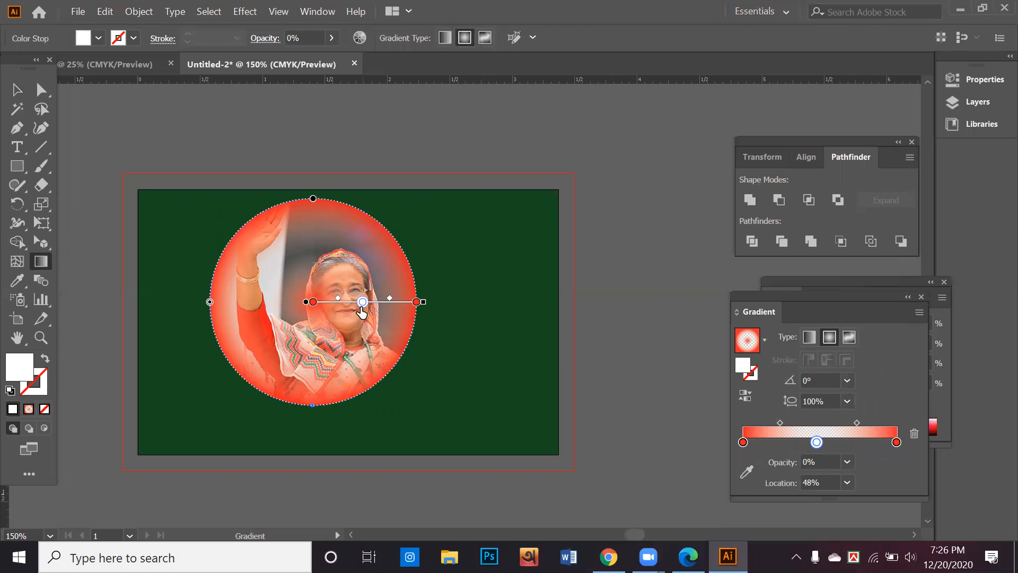
pyautogui.moveTo(362, 302); pyautogui.dragTo(363, 331)
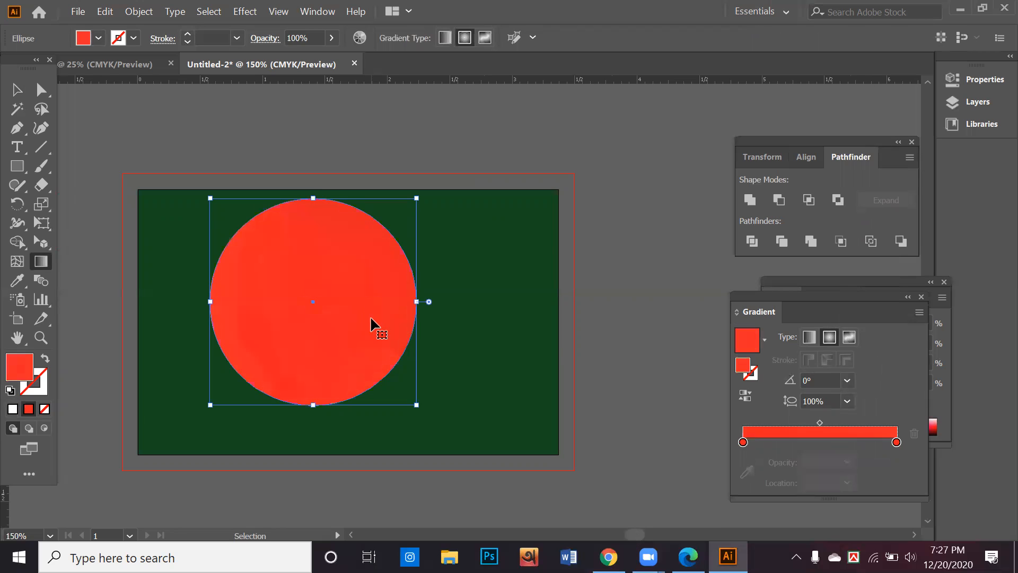
pyautogui.hotkey('ctrl', 'z')
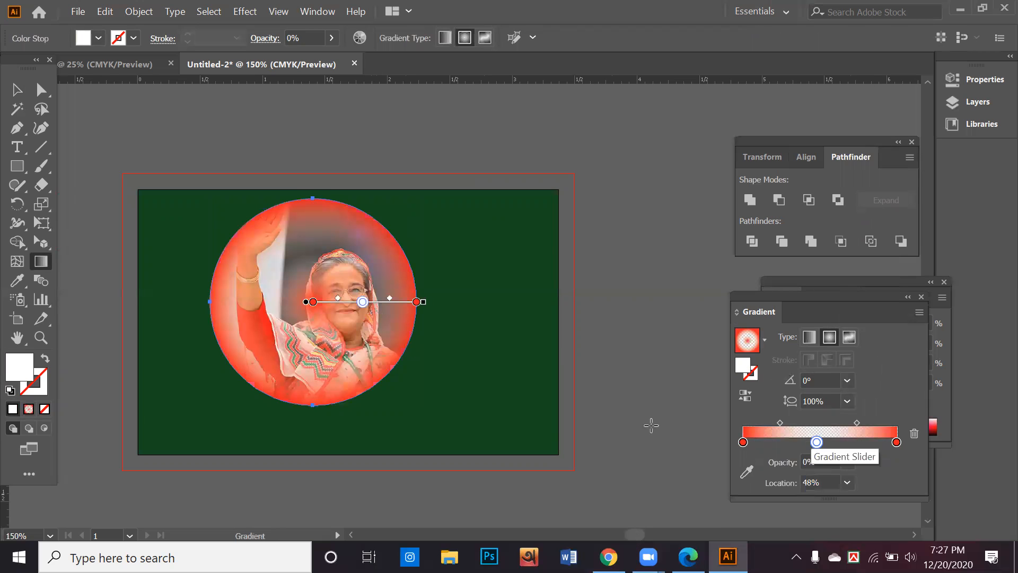
pyautogui.click(17, 90)
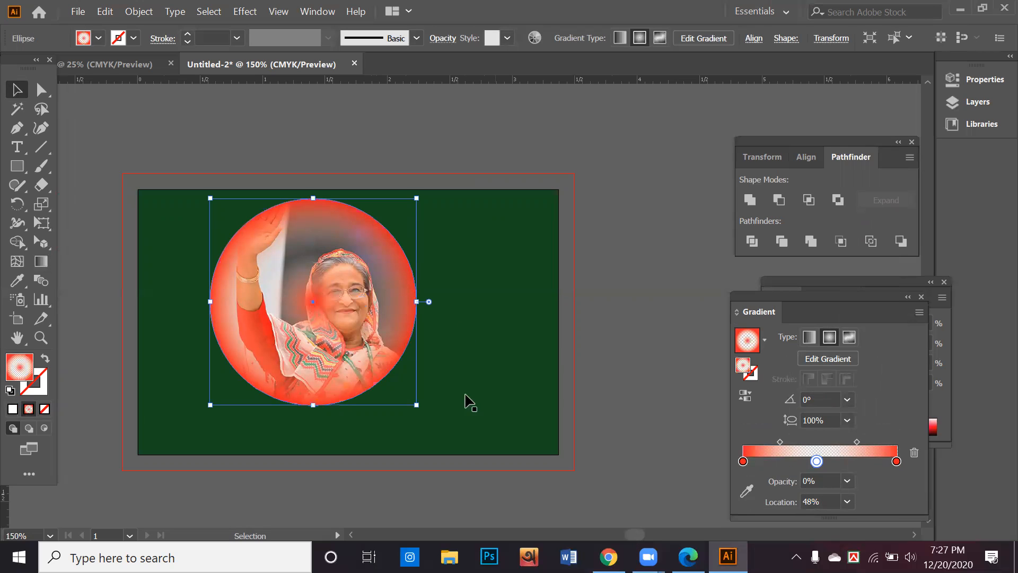
# Enlarge the gradient circle slightly and evenly about its centre so it extends past the clipped photo.
pyautogui.moveTo(416, 405)
pyautogui.mouseDown()
pyautogui.moveTo(431, 417)
pyautogui.moveTo(424, 411)
pyautogui.mouseUp()
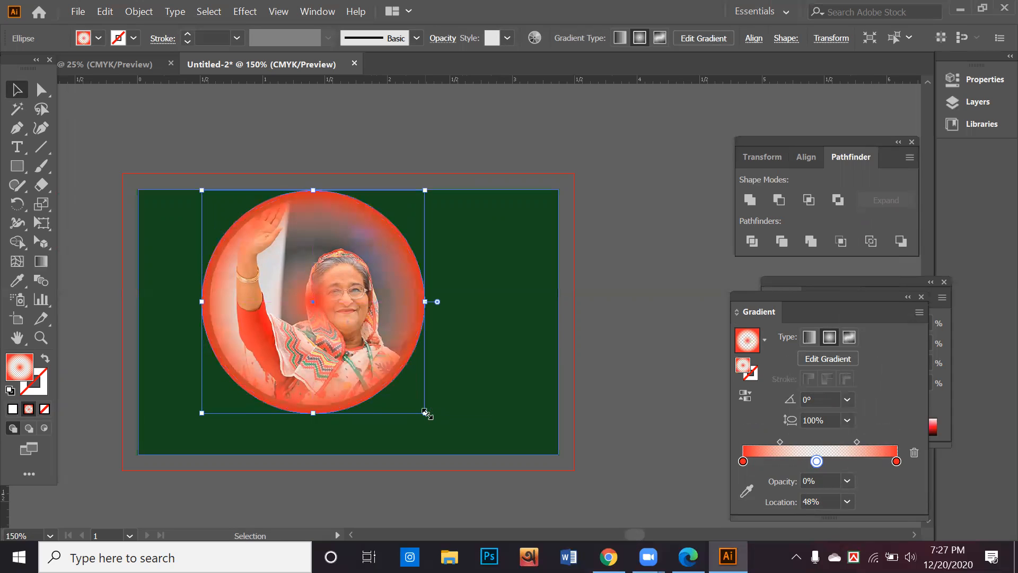
pyautogui.click(362, 135)
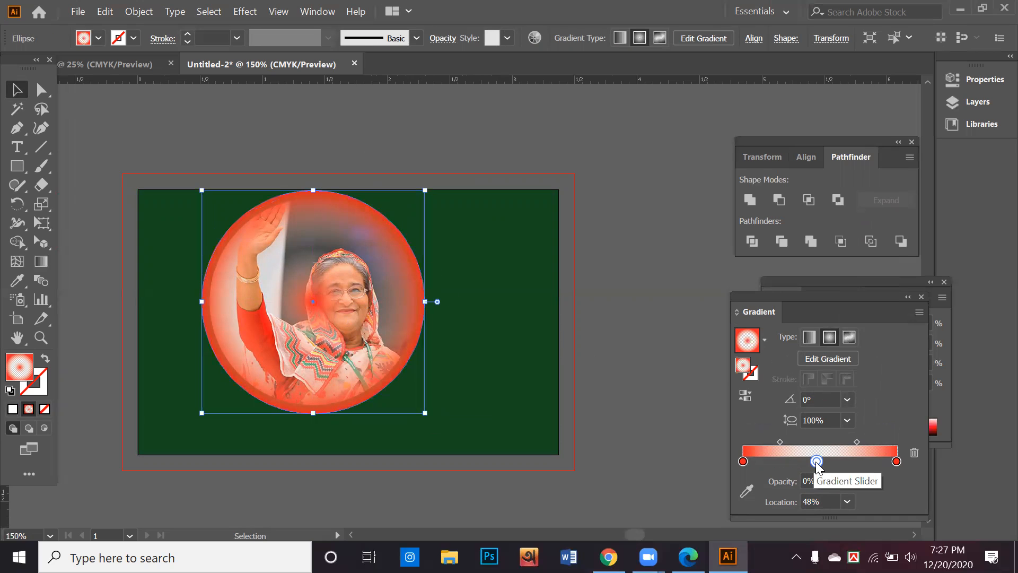
pyautogui.click(743, 461)
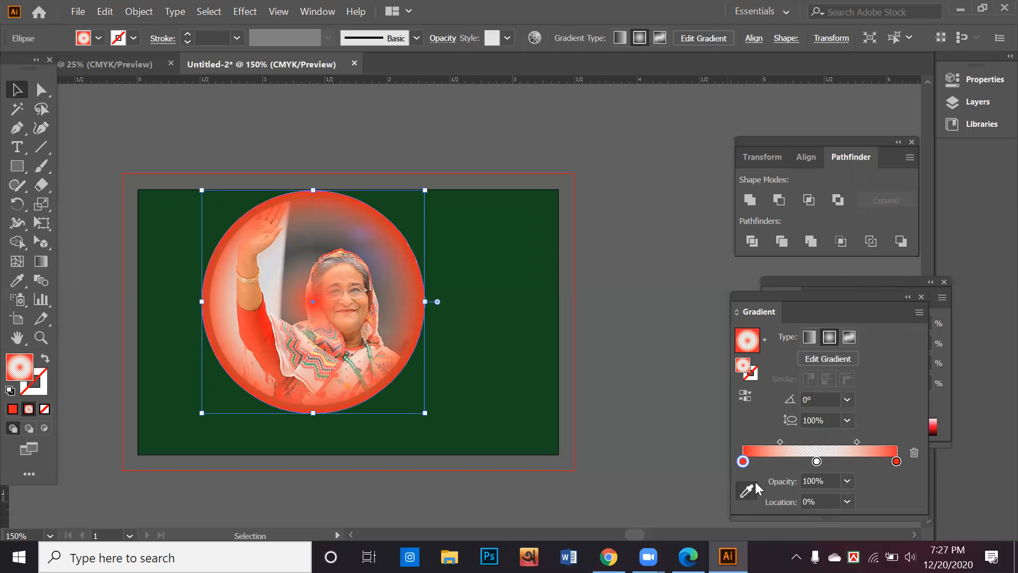
pyautogui.click(618, 365)
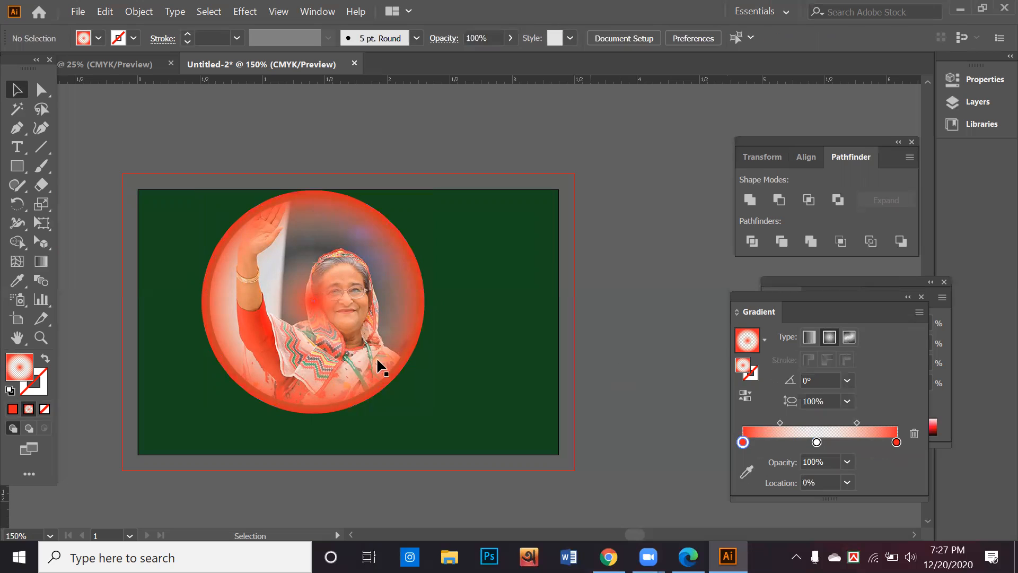
# Send the enlarged gradient circle backward, behind the clipped photo.
pyautogui.click(398, 319)
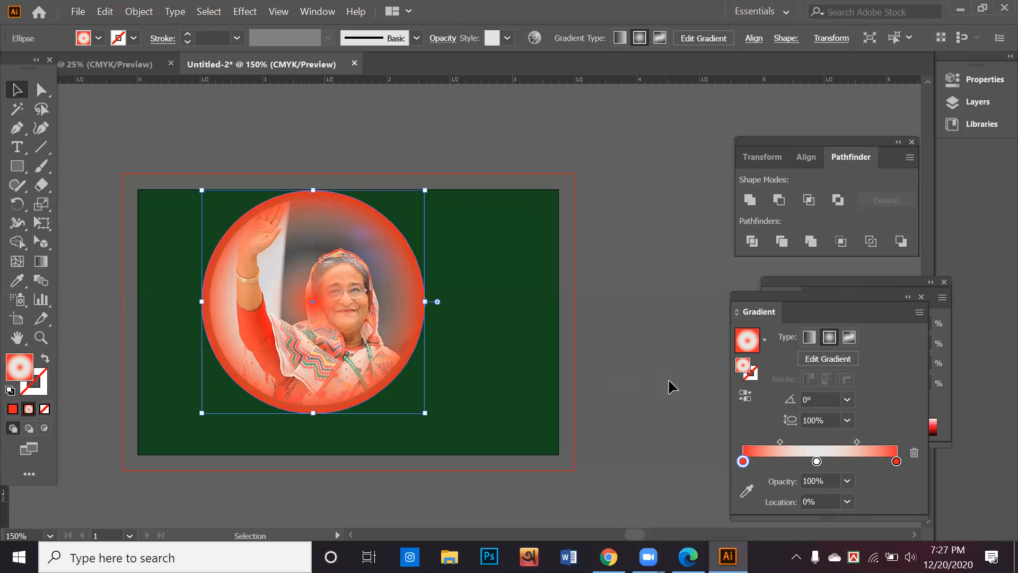
pyautogui.rightClick(325, 308)
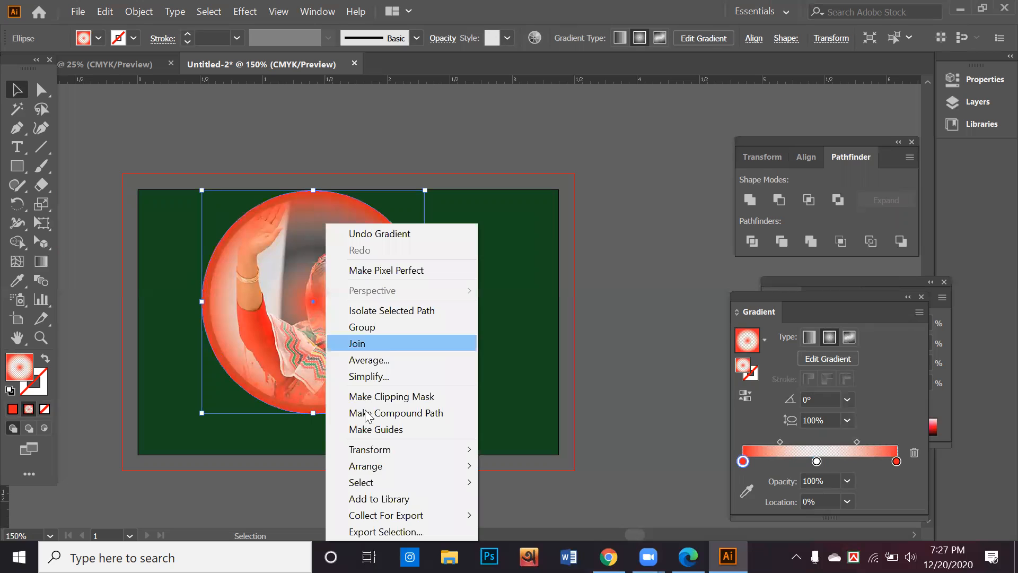
pyautogui.moveTo(366, 466)
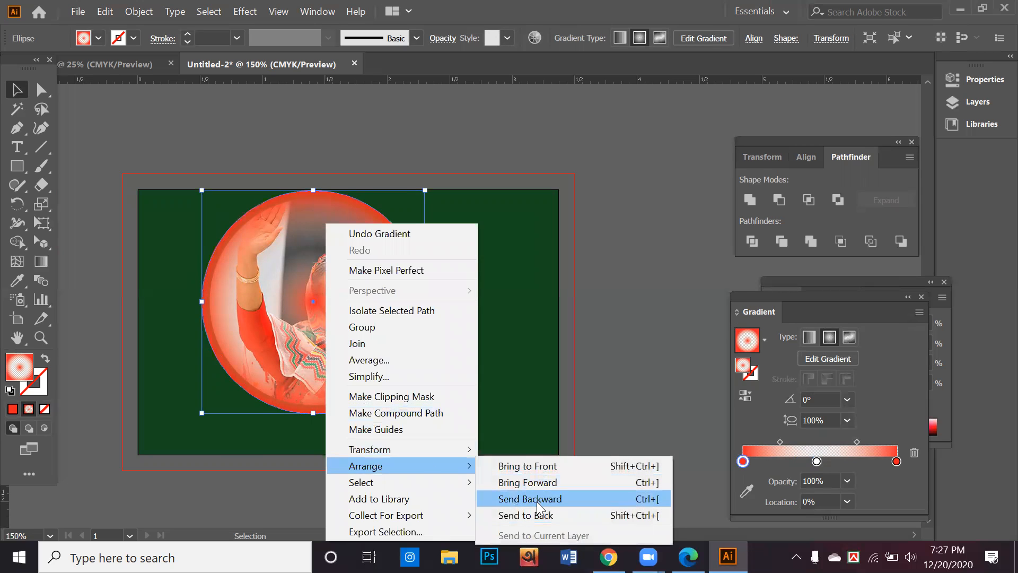
pyautogui.click(535, 498)
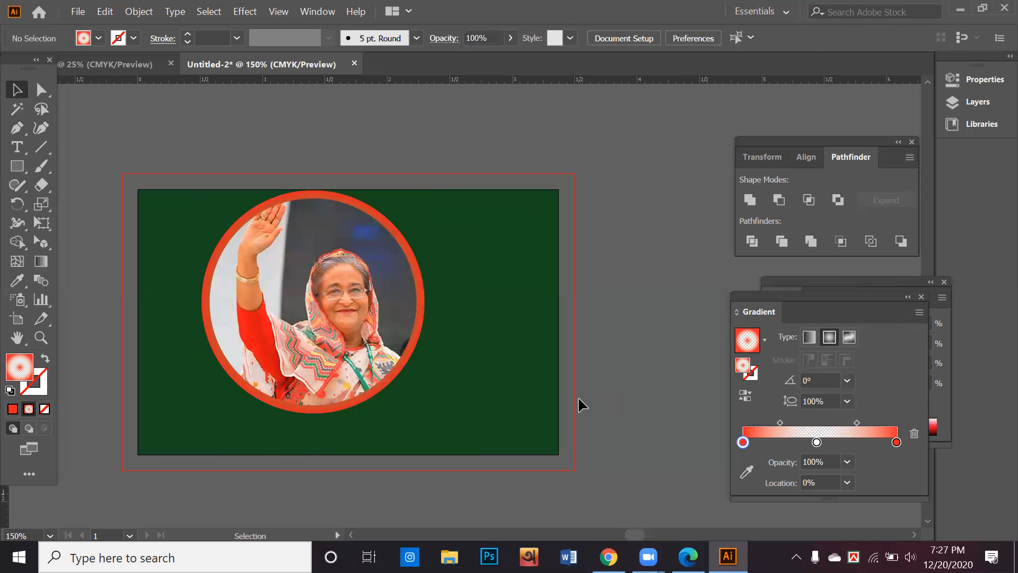
# Undo the gradient circle's reordering and enlargement, and move it off the photo over the artboard's lower right corner.
pyautogui.hotkey('ctrl', 'z')
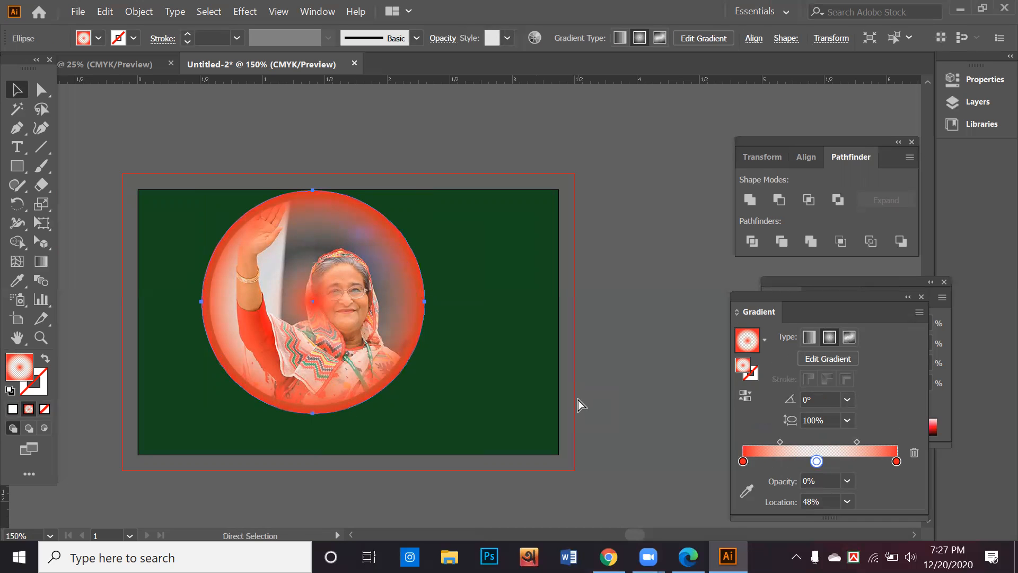
pyautogui.hotkey('ctrl', 'z')
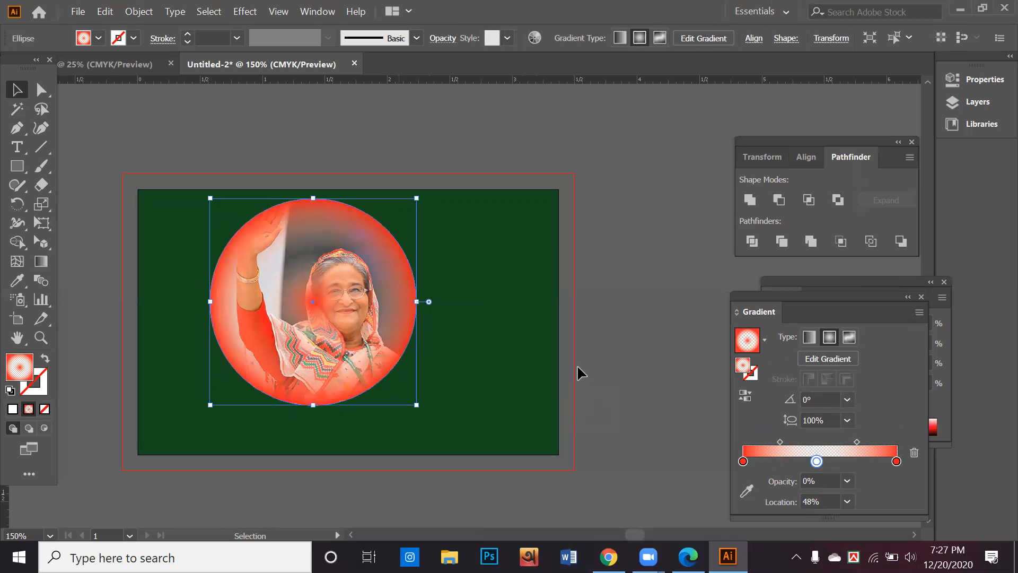
pyautogui.hotkey('ctrl', 'z')
pyautogui.hotkey('ctrl', 'z')
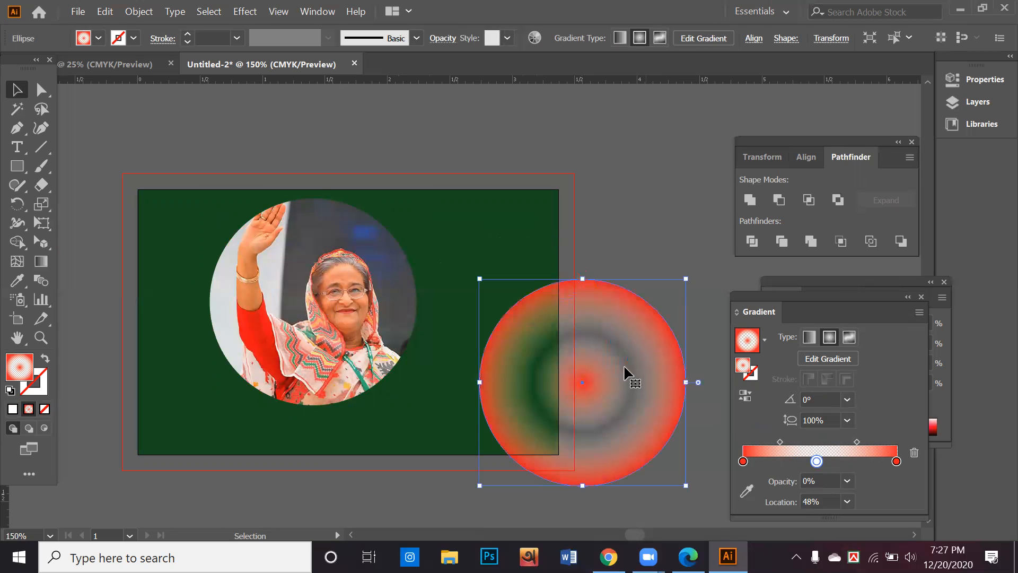
# Move the gradient circle farther right, mostly off the artboard, and fill it with the Fading Sky gradient preset.
pyautogui.press('space')
pyautogui.moveTo(590, 381); pyautogui.dragTo(474, 356)
pyautogui.moveTo(554, 380); pyautogui.dragTo(610, 382)
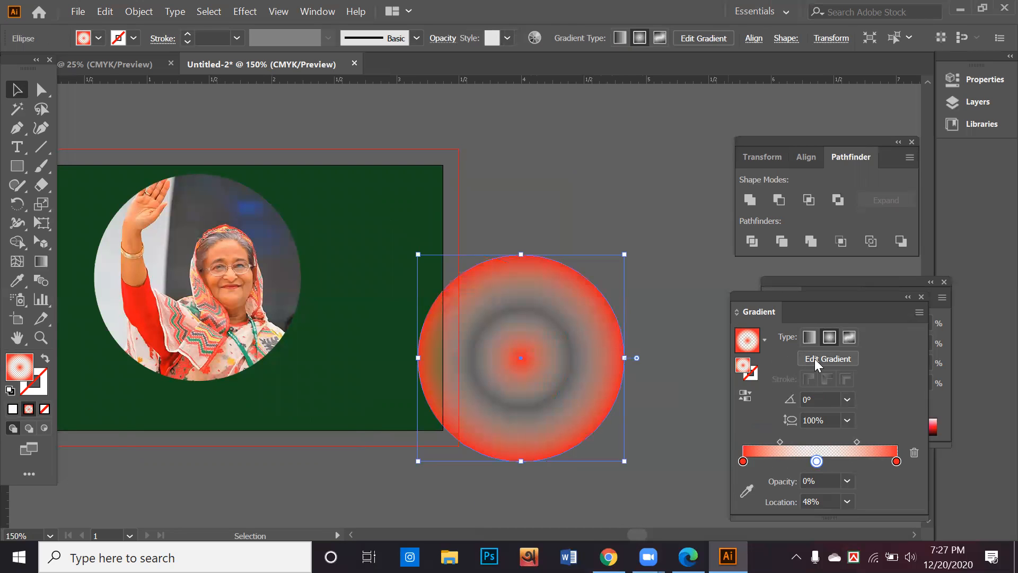
pyautogui.click(764, 340)
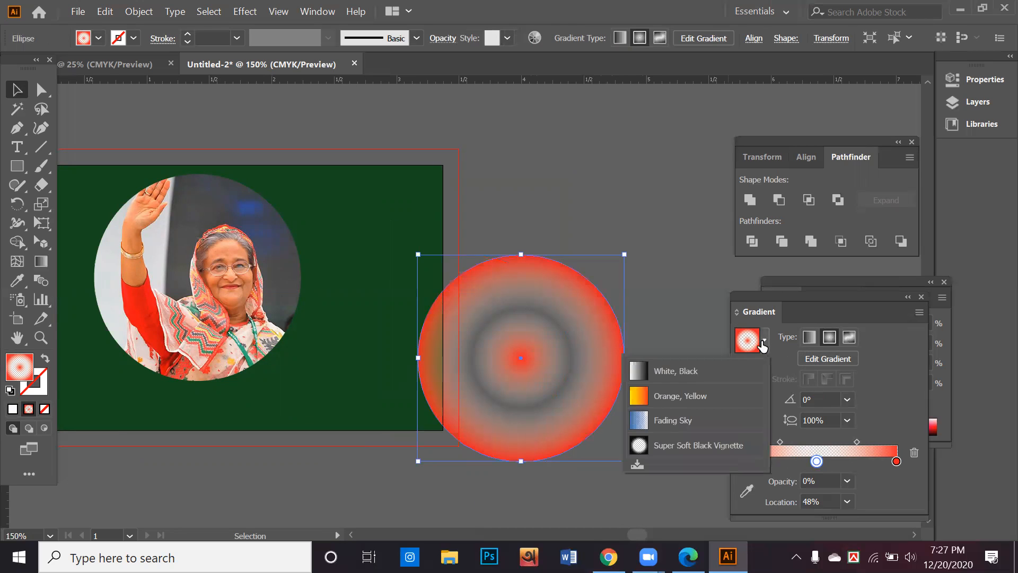
pyautogui.click(681, 423)
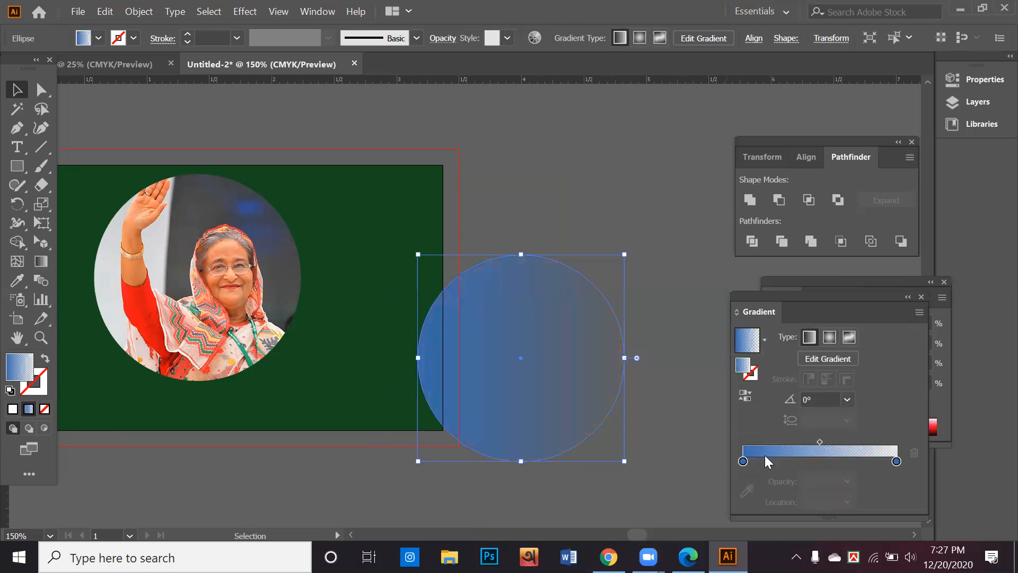
# Place the transparent stop near the gradient's middle at 54.65% and add an opaque end stop at 100% in blue sampled from the circle's edge.
pyautogui.moveTo(896, 461); pyautogui.dragTo(821, 463)
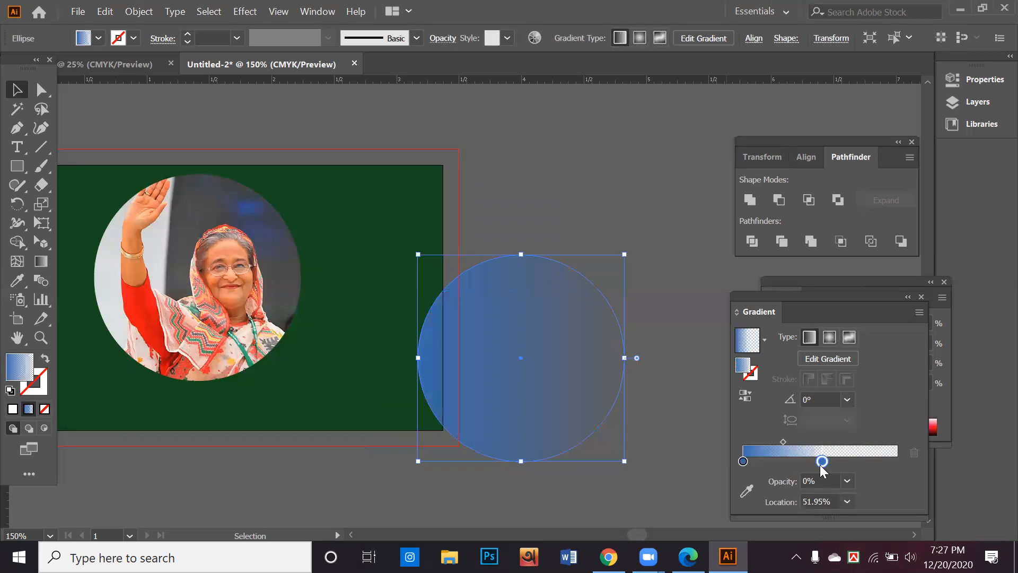
pyautogui.click(889, 461)
pyautogui.moveTo(889, 461); pyautogui.dragTo(898, 461)
pyautogui.click(746, 491)
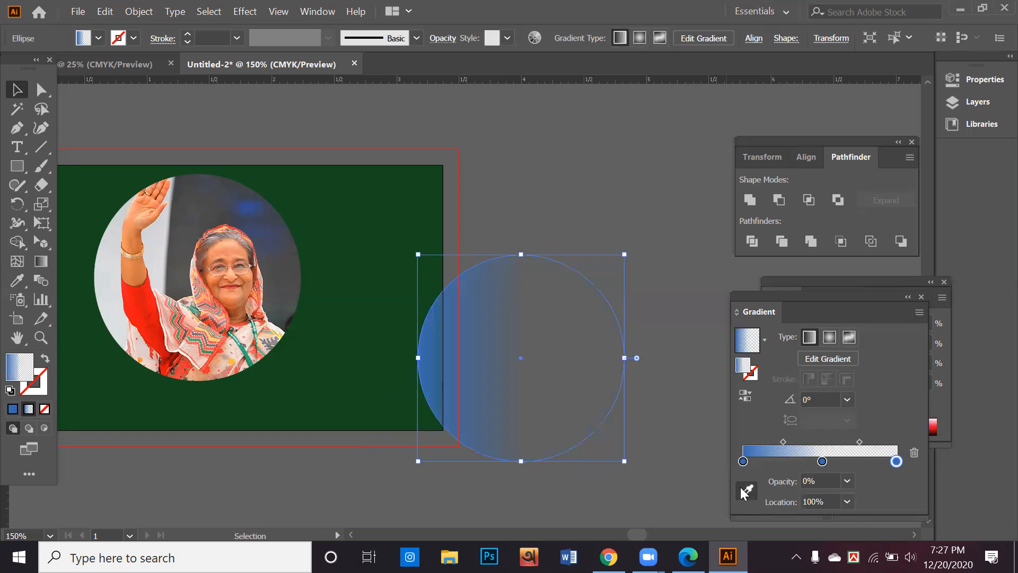
pyautogui.click(433, 333)
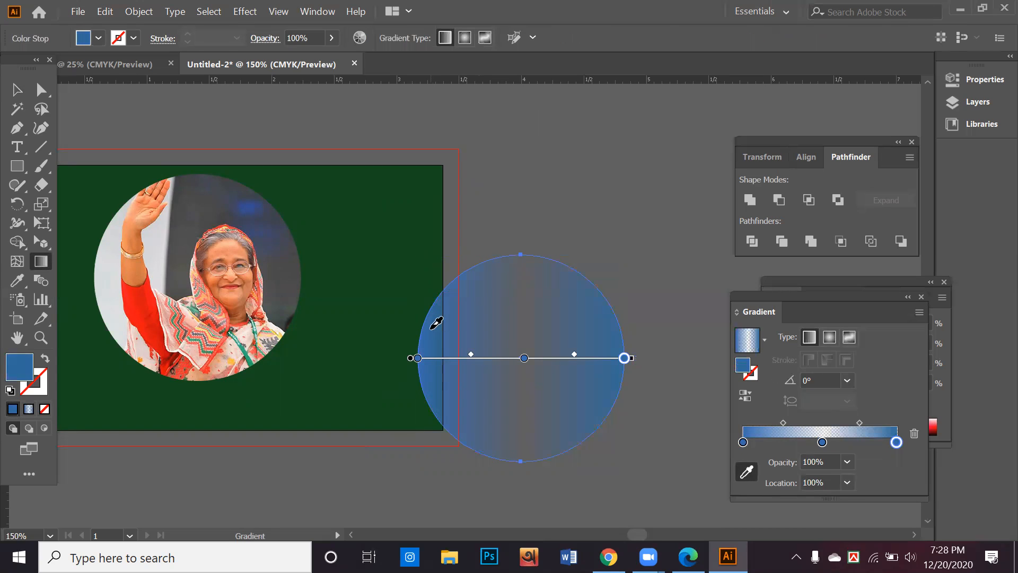
pyautogui.click(823, 444)
pyautogui.moveTo(822, 443); pyautogui.dragTo(827, 443)
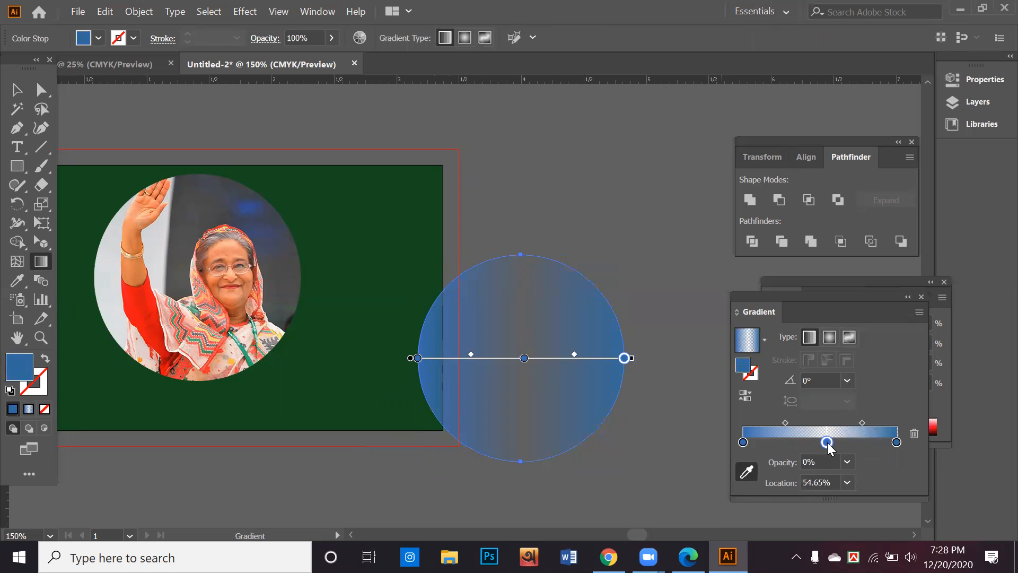
# Recolour both end stops of the circle's gradient with the red sampled from the sleeve in the photo.
pyautogui.click(743, 442)
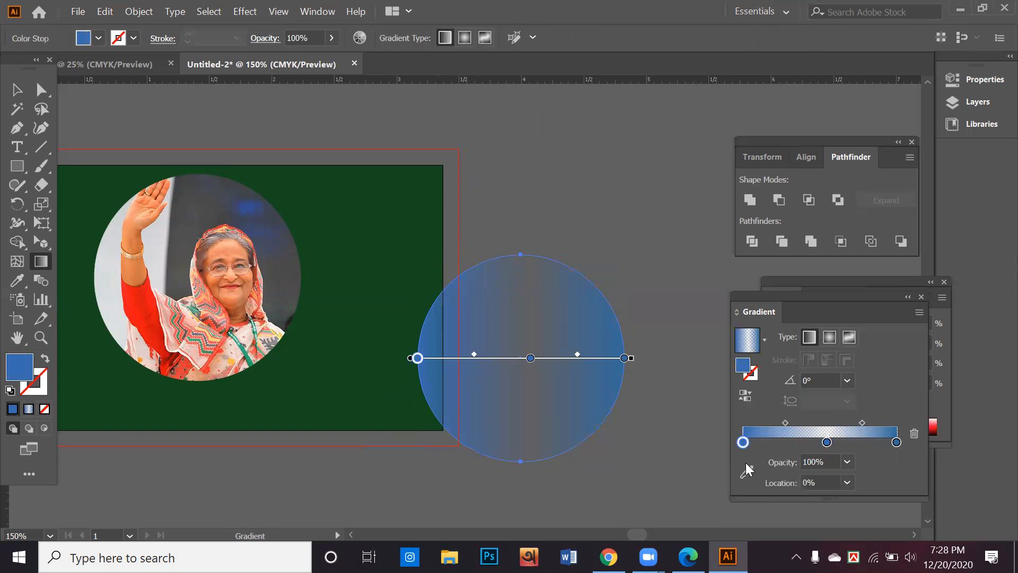
pyautogui.click(747, 471)
pyautogui.click(135, 296)
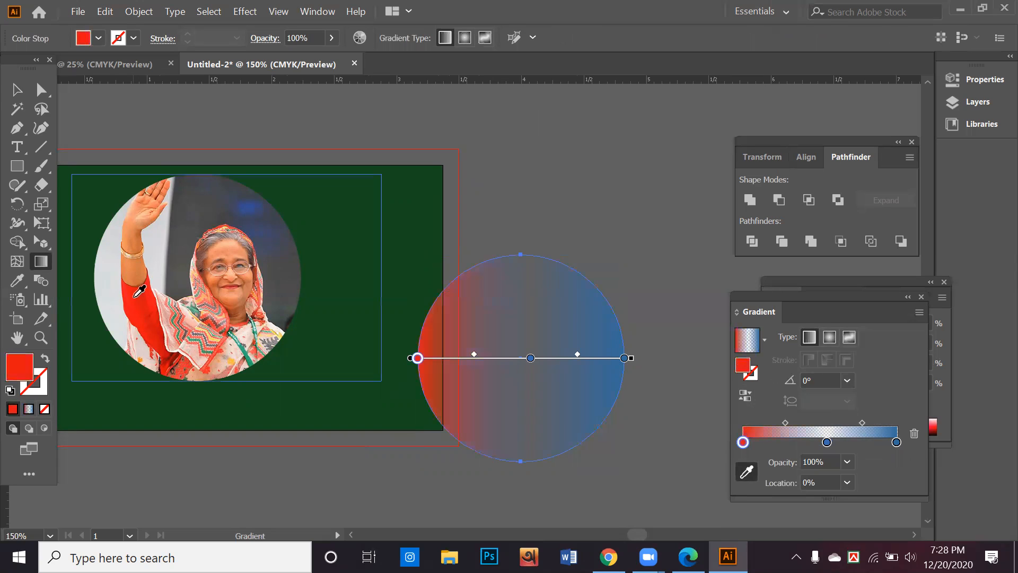
pyautogui.click(896, 442)
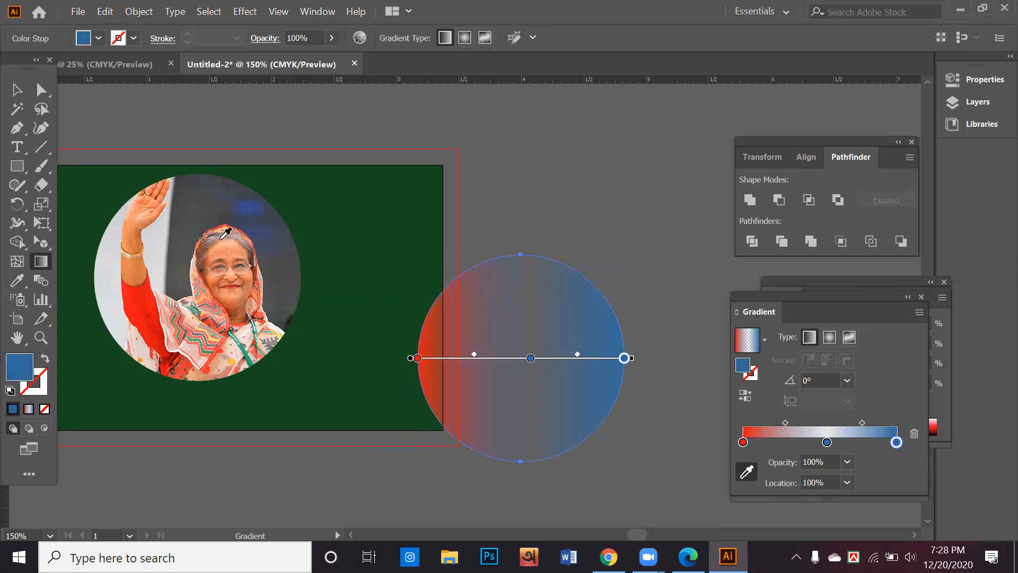
pyautogui.click(136, 295)
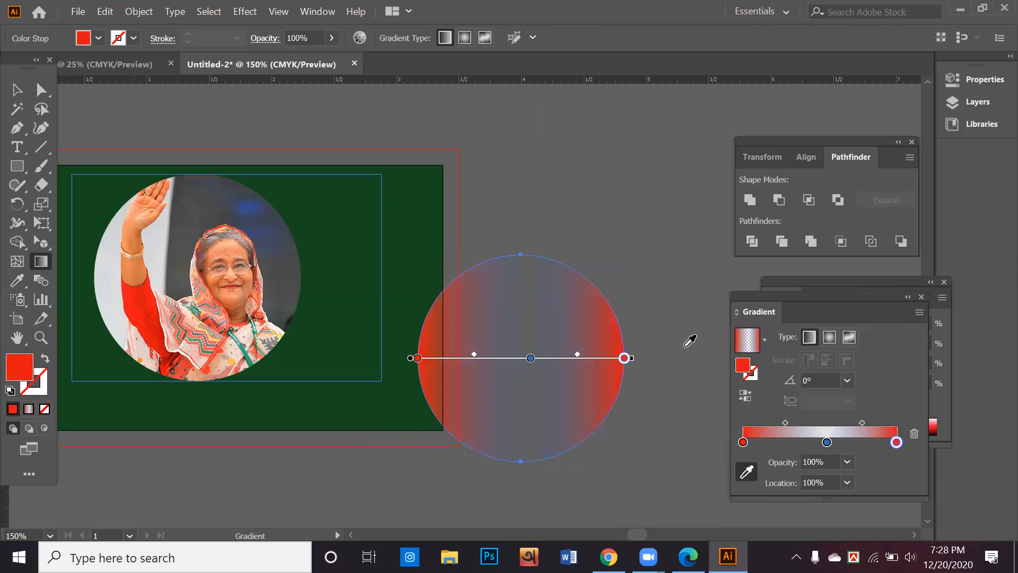
# Try the radial gradient type, return to linear, and redraw the gradient diagonally across the circle at 47.7°.
pyautogui.click(827, 442)
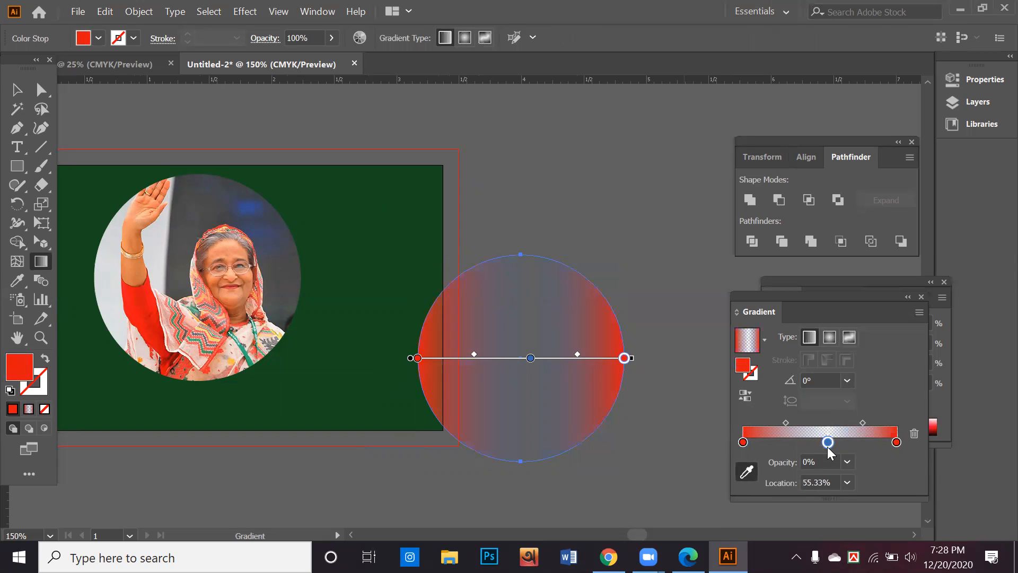
pyautogui.click(834, 339)
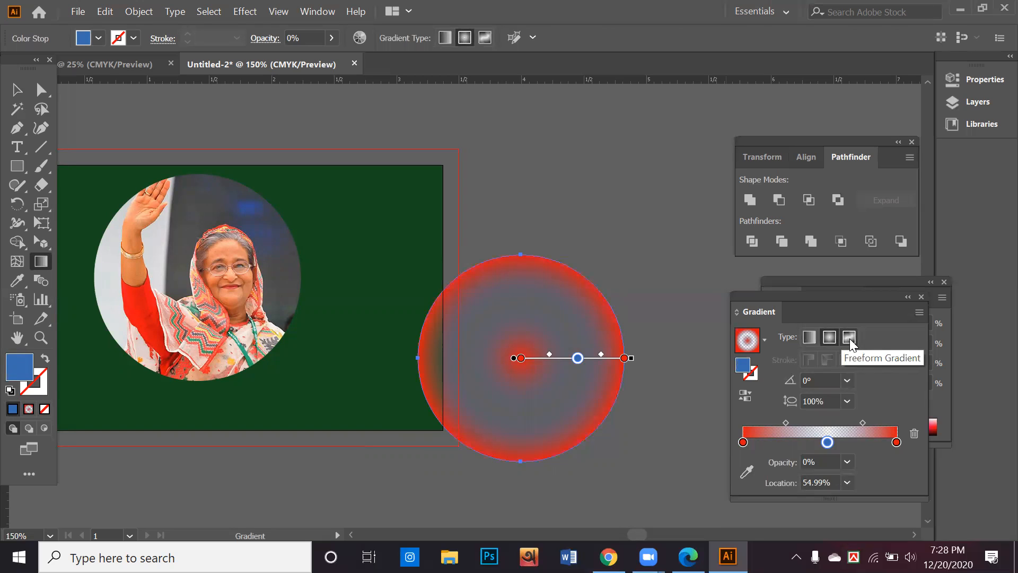
pyautogui.click(804, 338)
pyautogui.moveTo(471, 427); pyautogui.dragTo(518, 362)
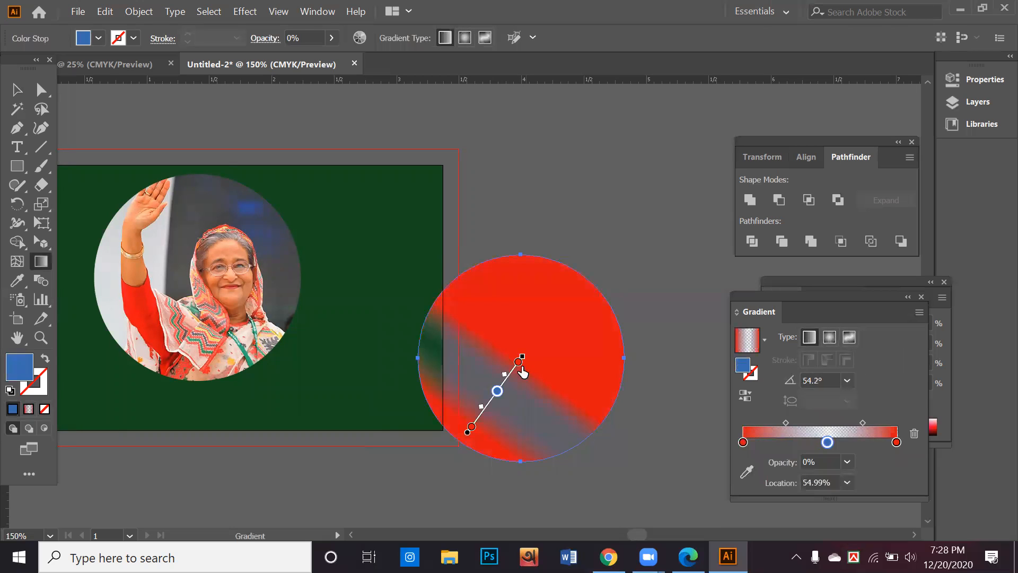
pyautogui.moveTo(460, 389); pyautogui.dragTo(556, 292)
pyautogui.moveTo(494, 442)
pyautogui.mouseDown()
pyautogui.moveTo(587, 339)
pyautogui.moveTo(581, 355)
pyautogui.mouseUp()
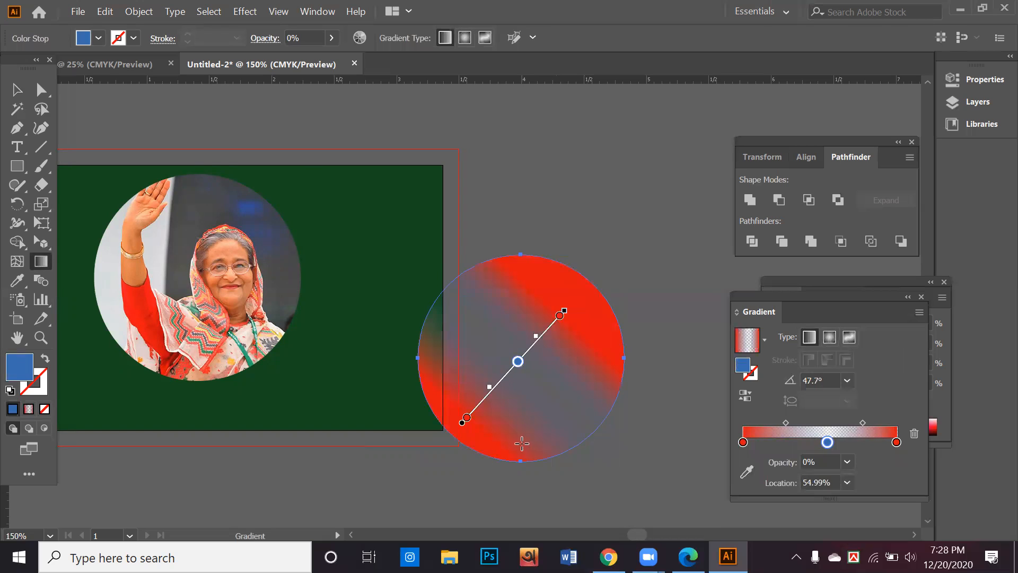
# Fill the circle with the Super Soft Black Vignette preset and recolour its middle 65% opacity stop with the red swatch.
pyautogui.click(764, 339)
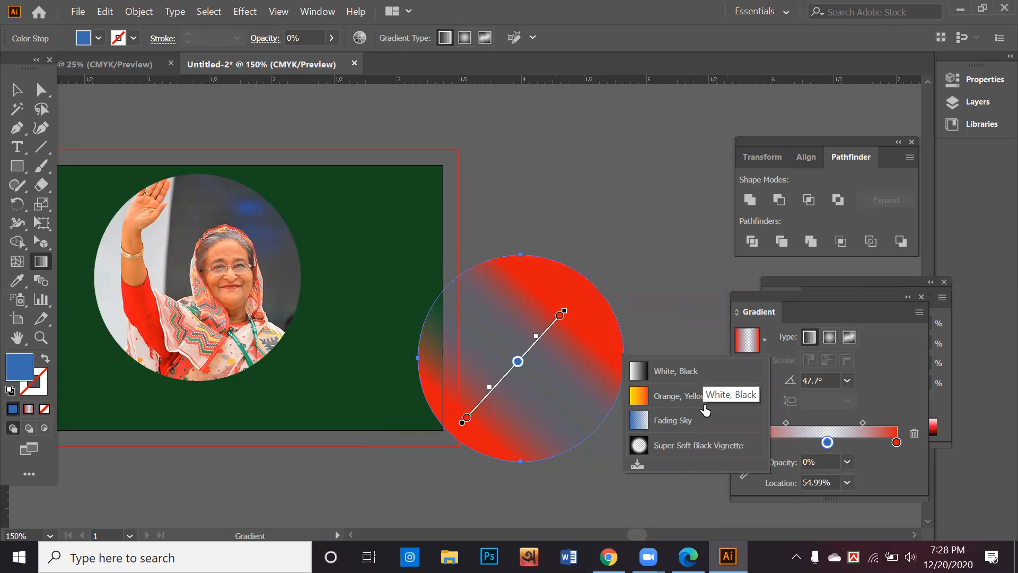
pyautogui.click(696, 445)
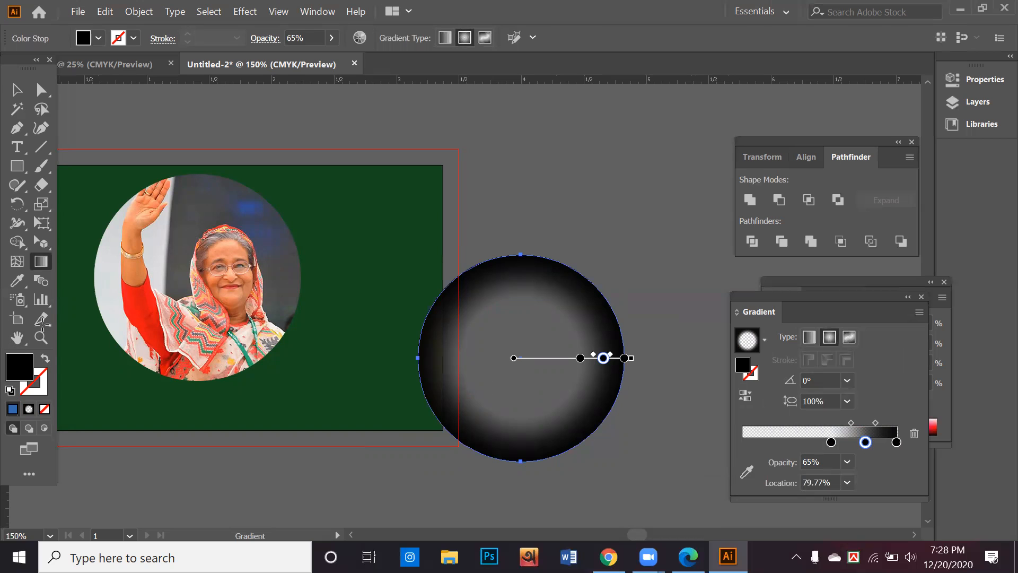
pyautogui.click(99, 38)
pyautogui.click(56, 65)
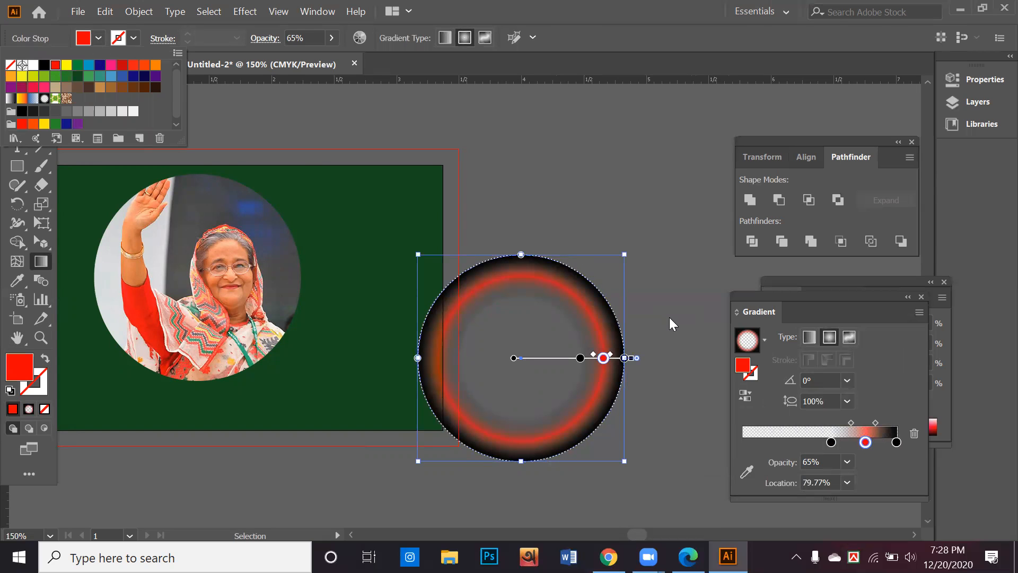
# Try moving the red colour stop outward to the 97.72% location, and undo the move.
pyautogui.click(895, 444)
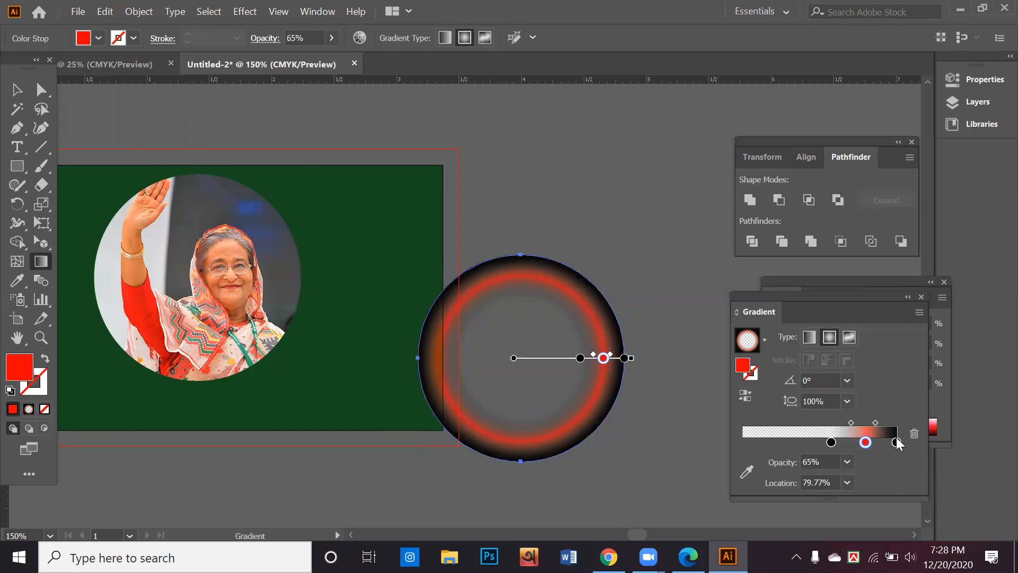
pyautogui.moveTo(865, 442); pyautogui.dragTo(898, 446)
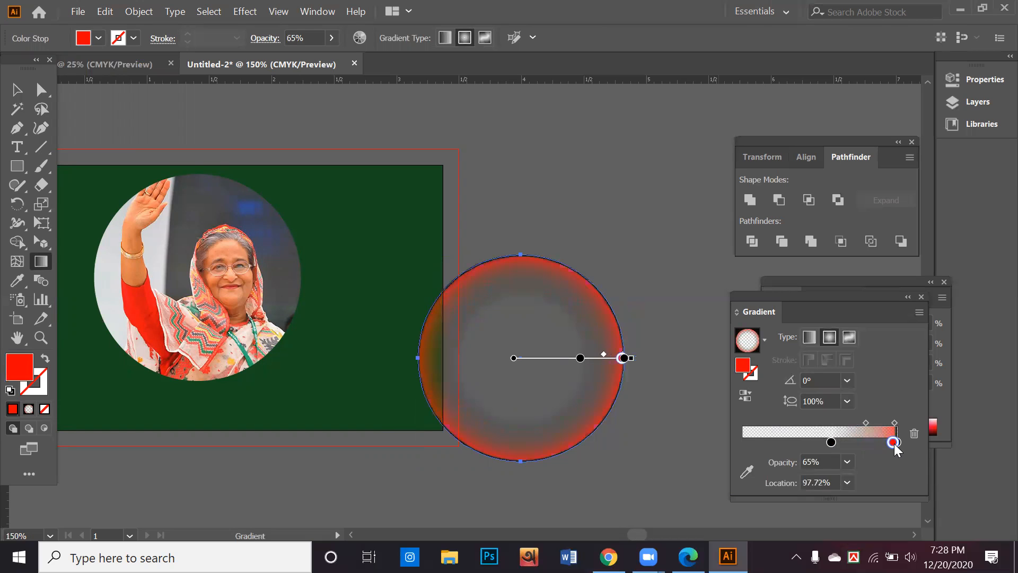
pyautogui.hotkey('ctrl', 'z')
# Recolour the vignette's outermost black stop with the red sampled from the sleeve in the photo.
pyautogui.click(896, 445)
pyautogui.click(747, 471)
pyautogui.click(127, 297)
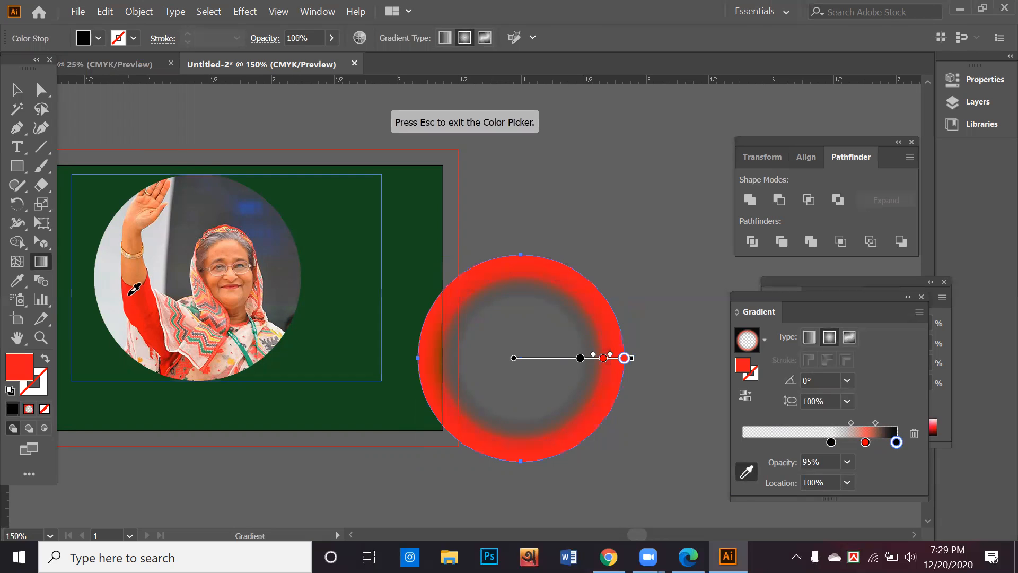
# Try recolouring the transparent inner stop with the sleeve's red, and undo the colour change.
pyautogui.click(831, 443)
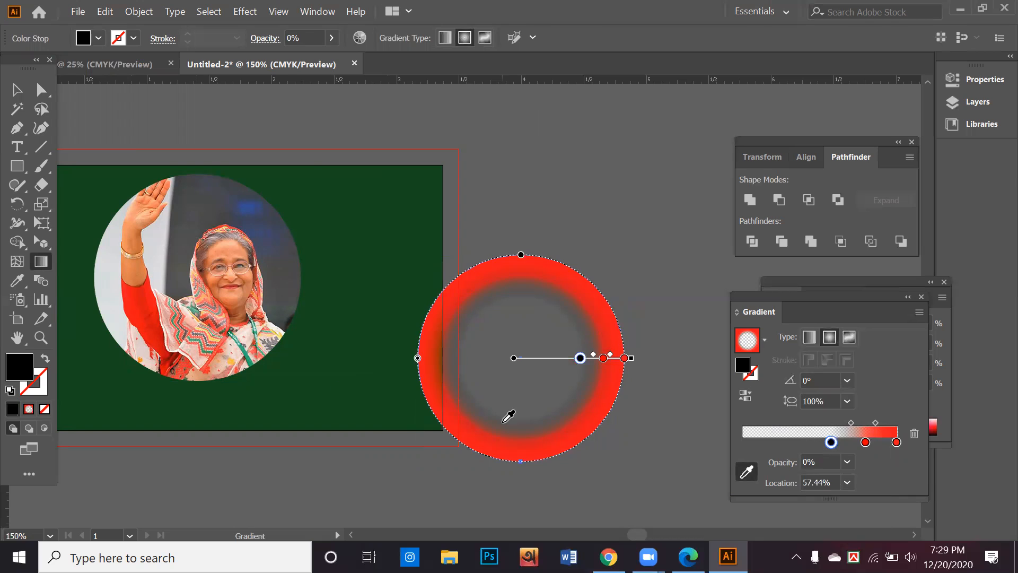
pyautogui.click(154, 283)
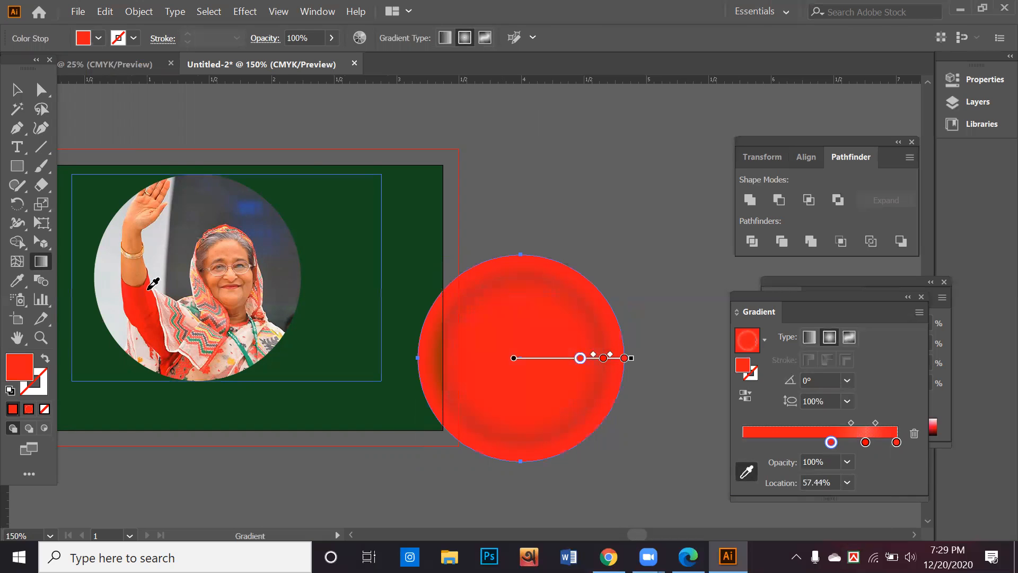
pyautogui.hotkey('ctrl', 'z')
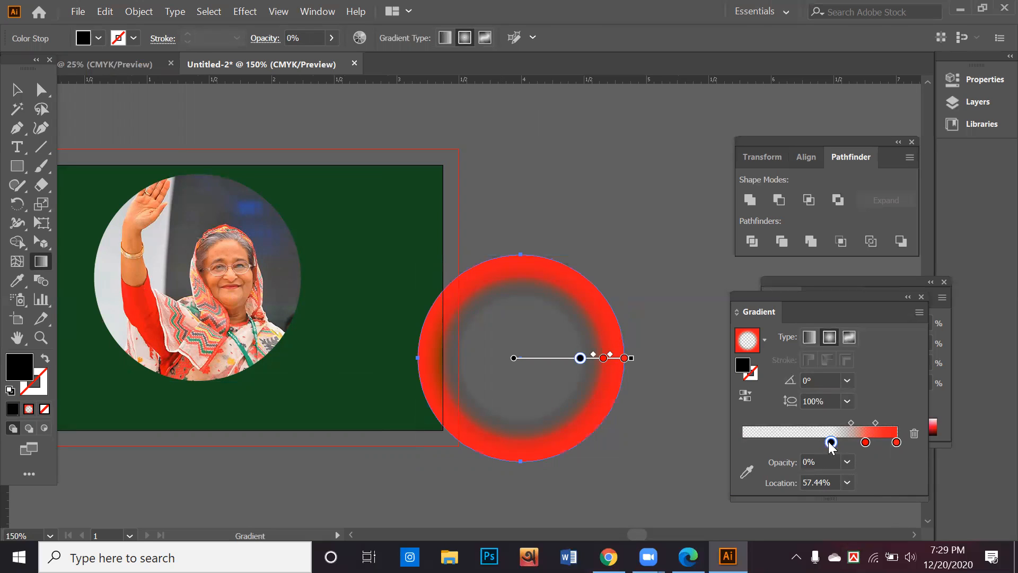
# Recolour the gradient's inner black stop with the red sampled from the sleeve and set its opacity to 0%.
pyautogui.click(17, 280)
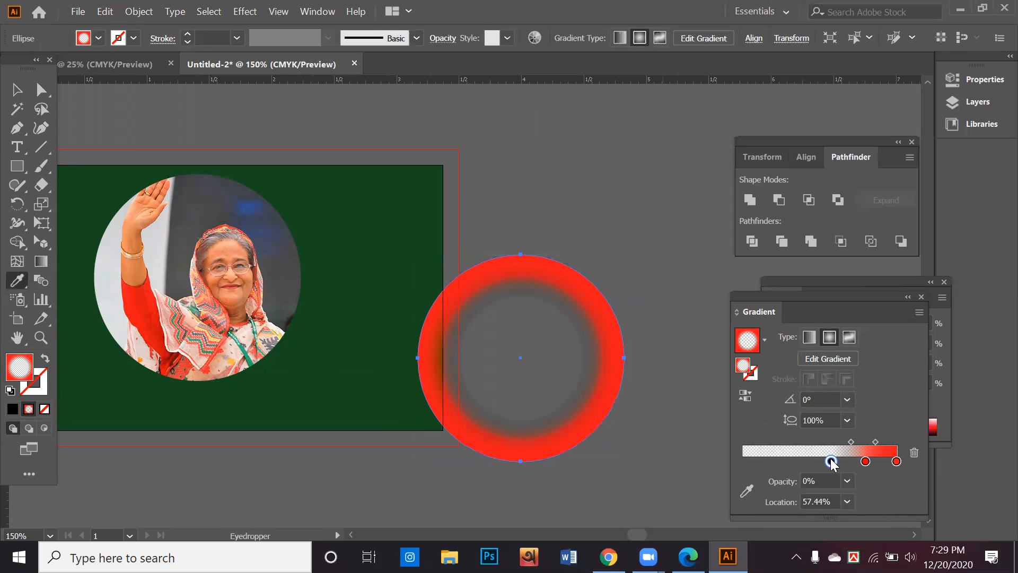
pyautogui.click(746, 493)
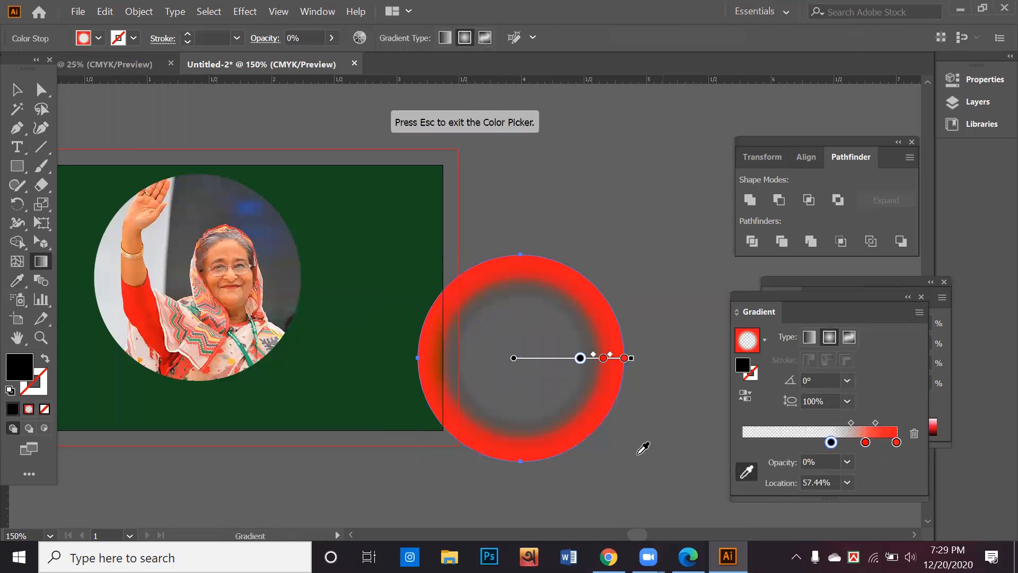
pyautogui.click(153, 296)
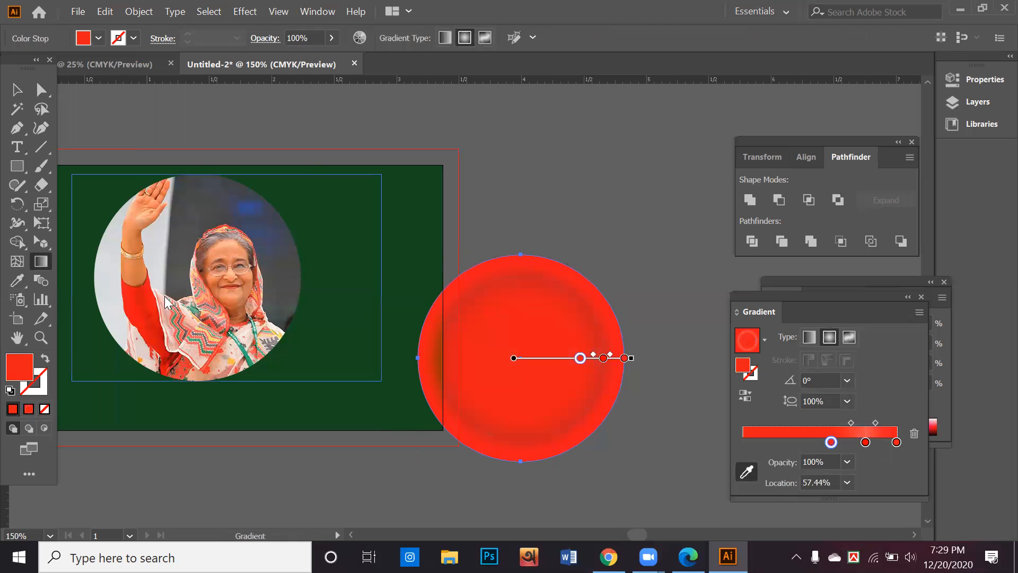
pyautogui.click(847, 462)
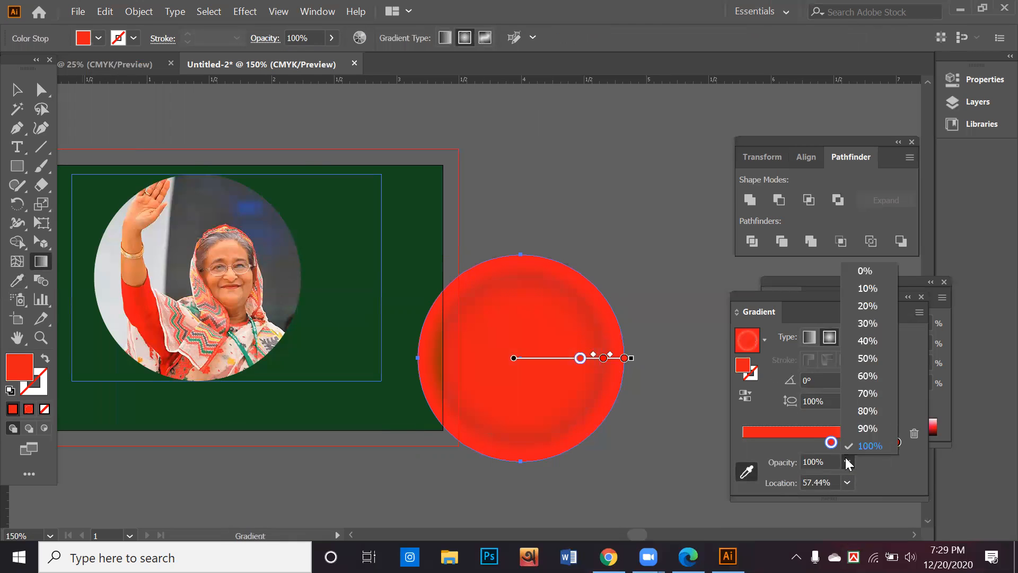
pyautogui.click(867, 273)
# Move the red vignette circle onto the circle-clipped photo so that it overlays the portrait, and deselect it.
pyautogui.click(17, 91)
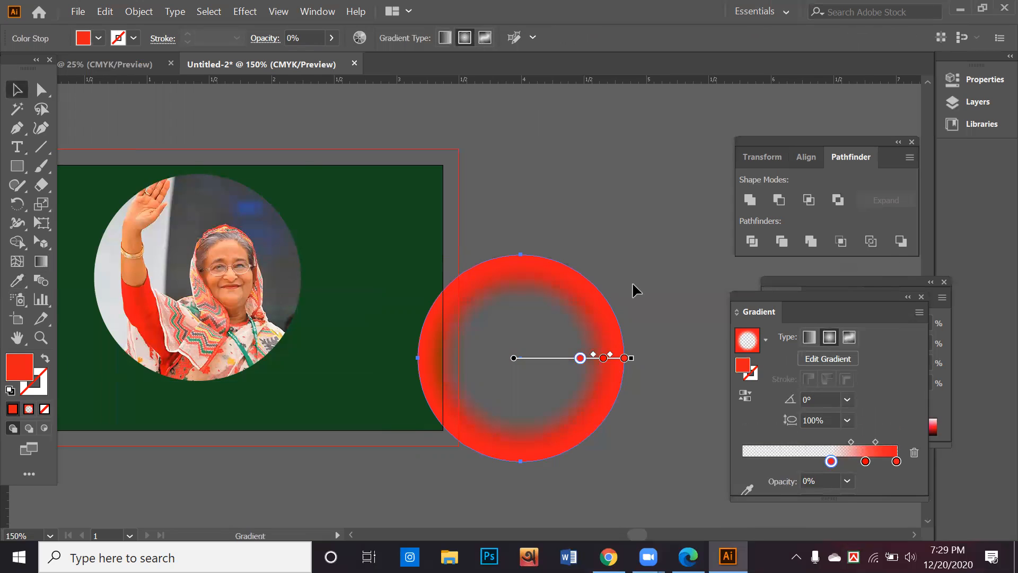
pyautogui.moveTo(622, 355)
pyautogui.mouseDown()
pyautogui.moveTo(320, 265)
pyautogui.moveTo(297, 274)
pyautogui.mouseUp()
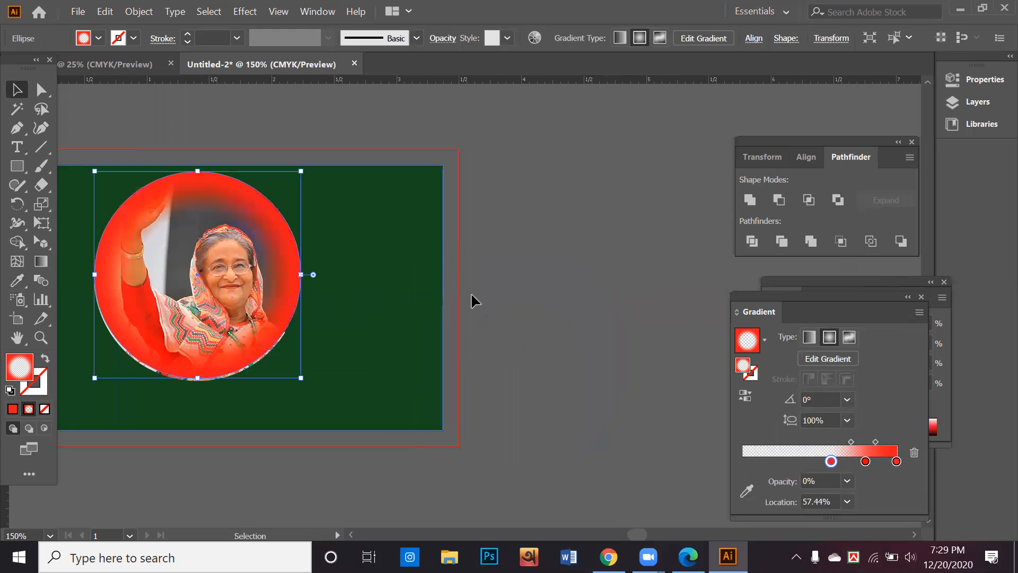
pyautogui.click(554, 287)
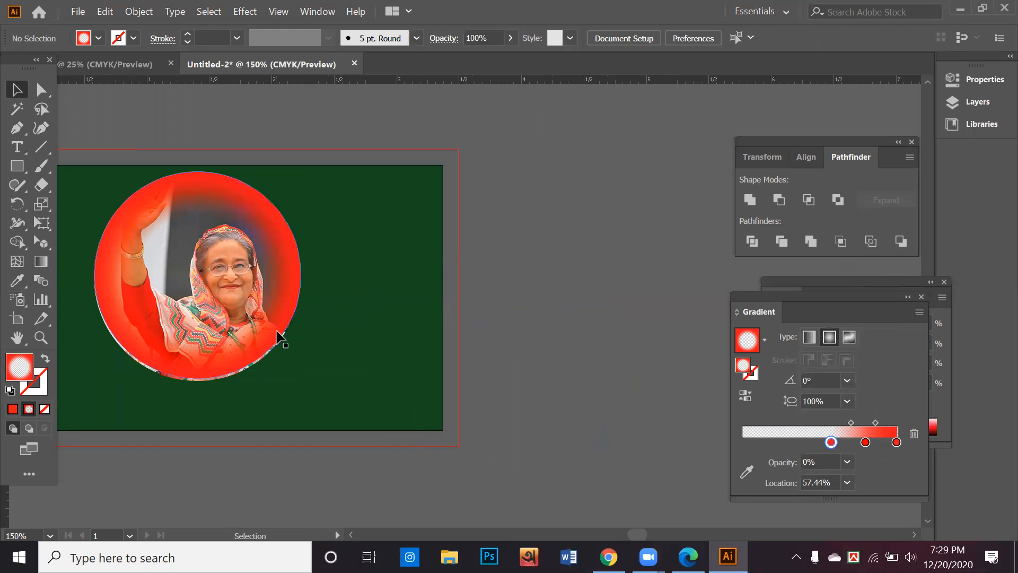
# Lock the green background rectangle, and align the red vignette circle exactly with the clipped photo beneath it.
pyautogui.moveTo(497, 417); pyautogui.dragTo(421, 389)
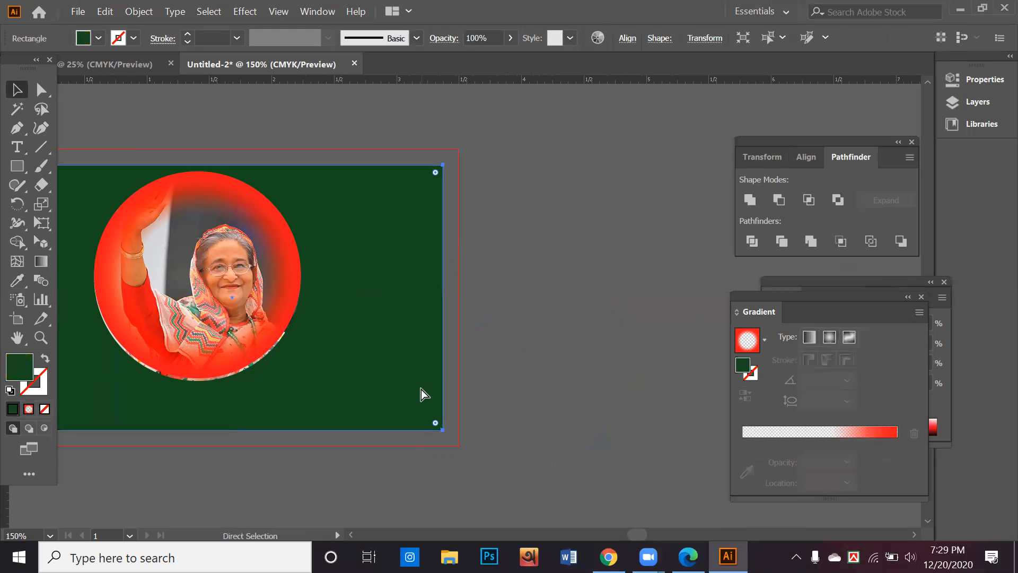
pyautogui.hotkey('ctrl', '2')
pyautogui.moveTo(345, 382); pyautogui.dragTo(190, 258)
pyautogui.click(336, 38)
pyautogui.click(617, 264)
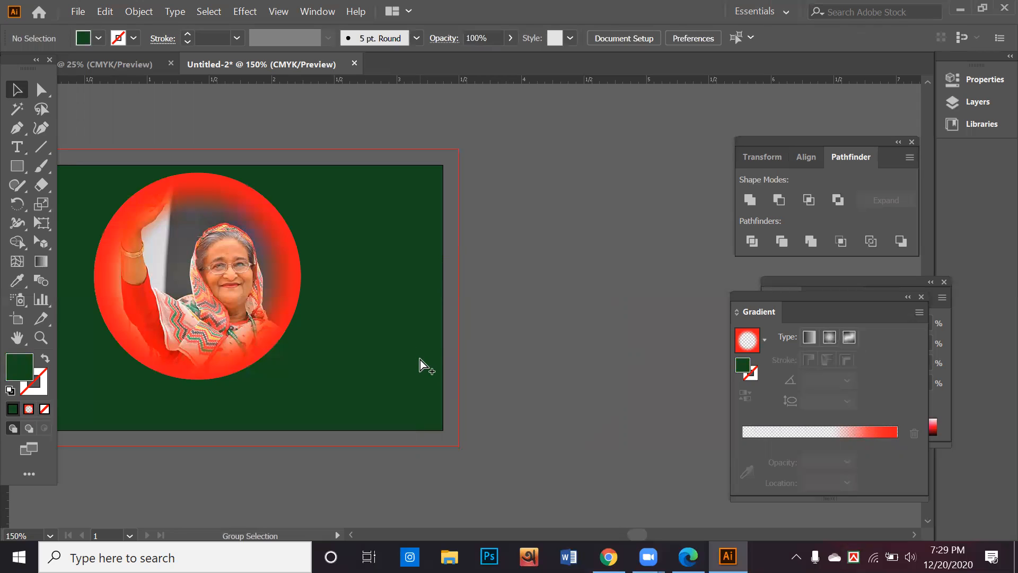
# Move the green background rectangle down and to the right, partly off the artboard, and deselect it.
pyautogui.click(378, 354)
pyautogui.moveTo(377, 347); pyautogui.dragTo(522, 501)
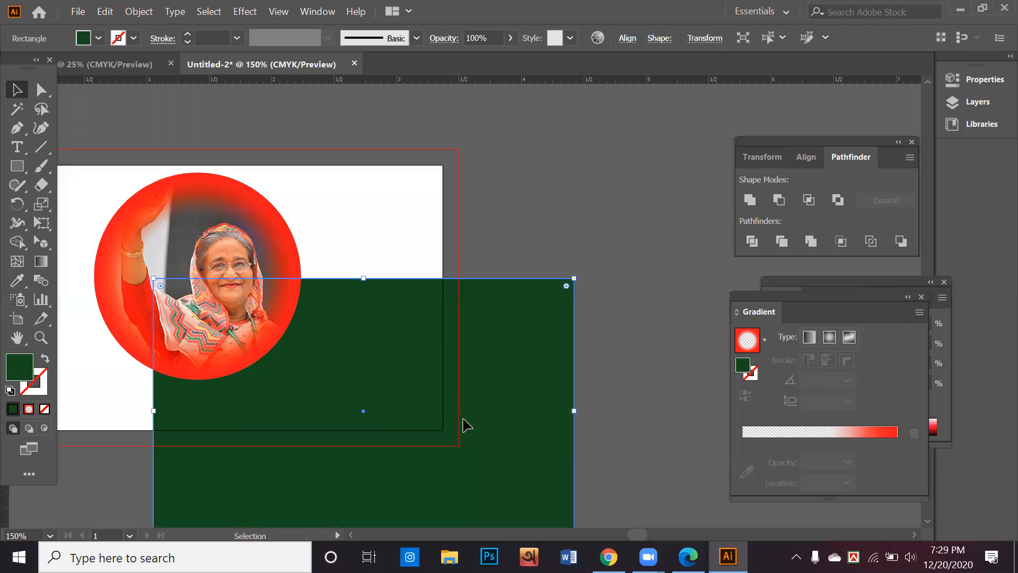
pyautogui.click(340, 237)
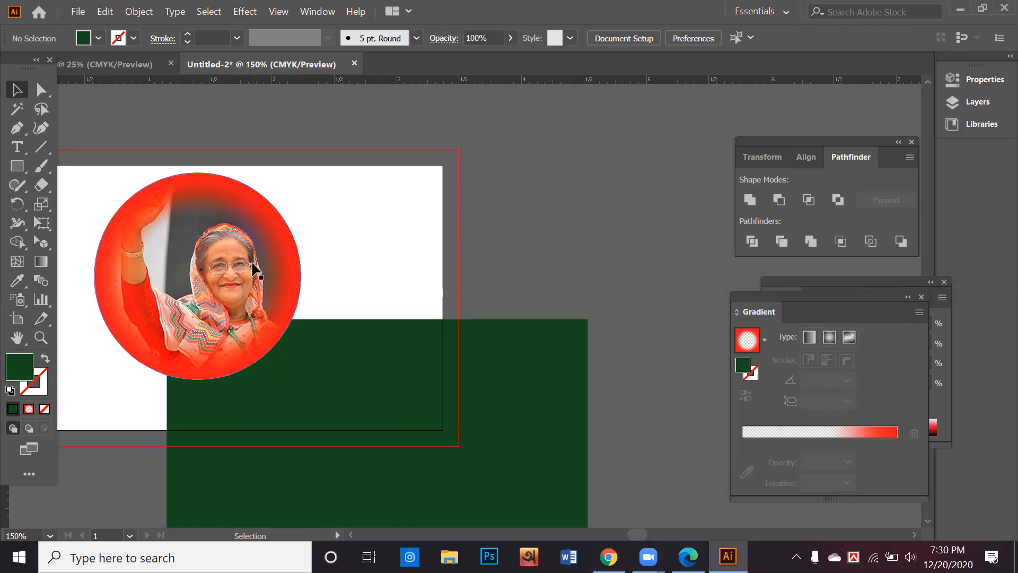
# Select the red vignette circle together with the clipped photo beneath it, and group them.
pyautogui.moveTo(332, 260); pyautogui.dragTo(152, 222)
pyautogui.hotkey('ctrl', 'g')
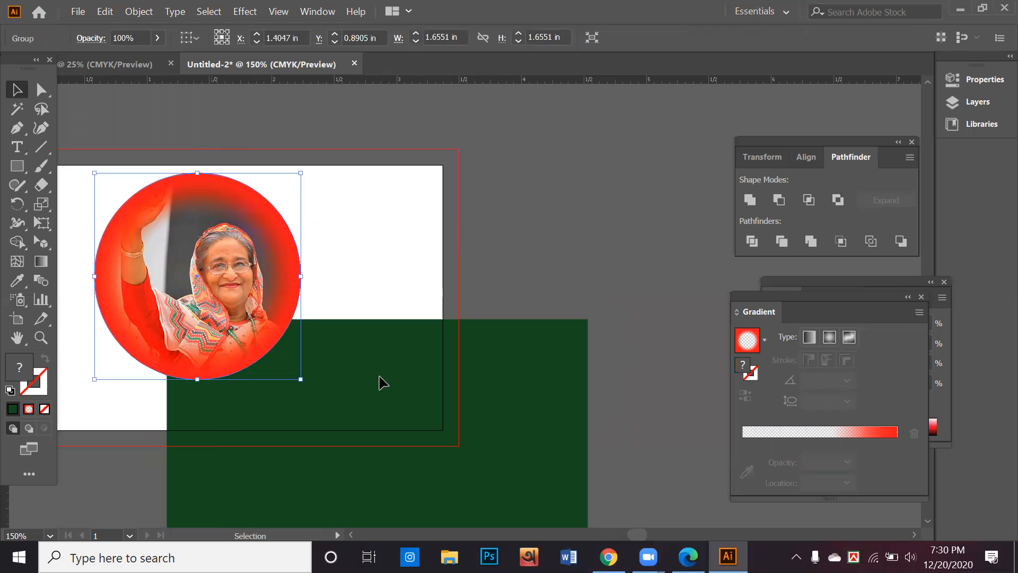
# Centre the circle group horizontally and vertically with the green rectangle, and move both onto the artboard so the rectangle covers it exactly.
pyautogui.keyDown('shift'); pyautogui.click(436, 473); pyautogui.keyUp('shift')
pyautogui.click(269, 37)
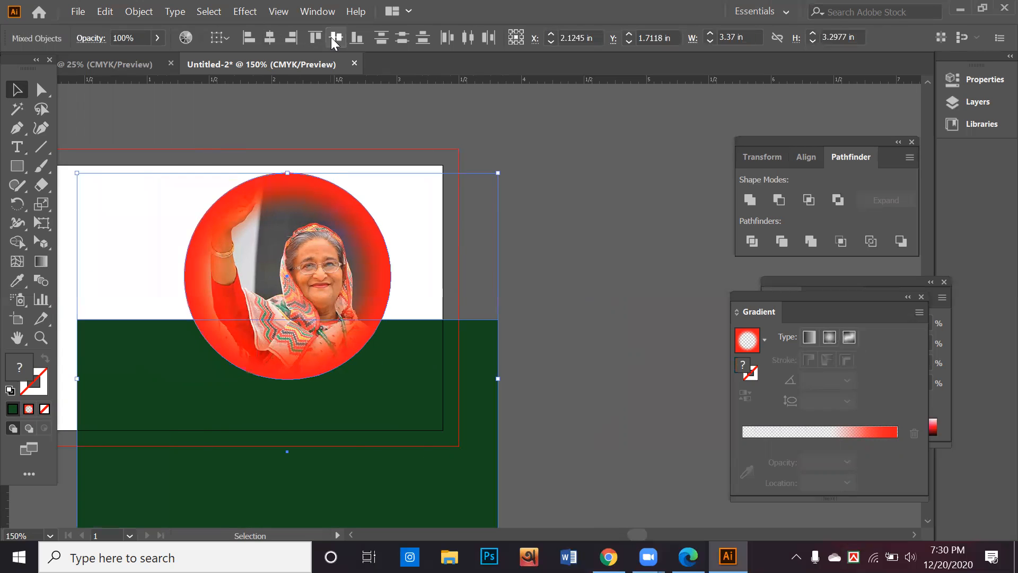
pyautogui.click(334, 41)
pyautogui.moveTo(429, 254); pyautogui.dragTo(374, 189)
pyautogui.click(485, 220)
# Try moving the green rectangle away to the right of the portrait circle, and undo the move.
pyautogui.moveTo(363, 228); pyautogui.dragTo(669, 257)
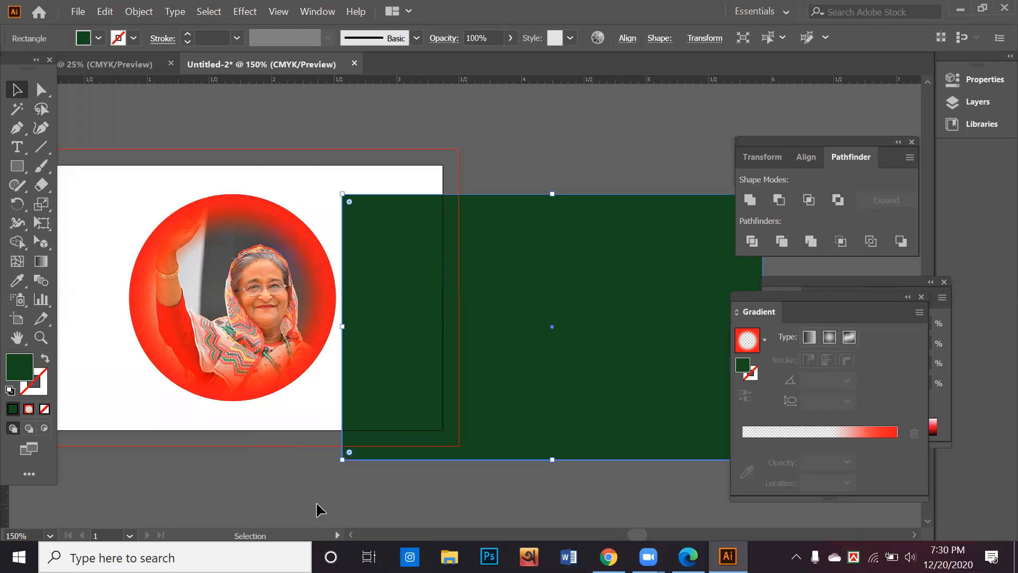
pyautogui.moveTo(191, 444); pyautogui.dragTo(341, 419)
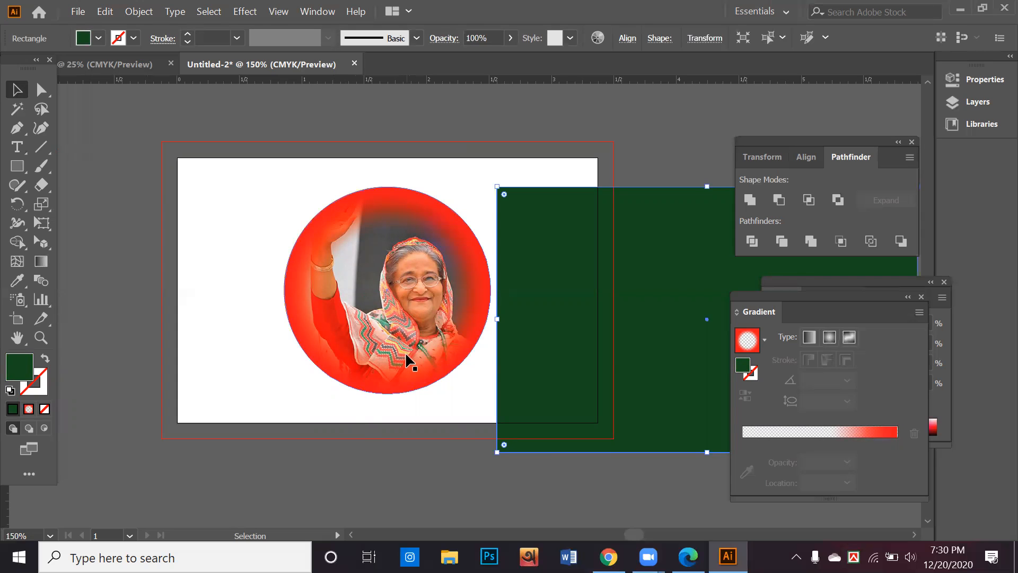
pyautogui.hotkey('ctrl', 'z')
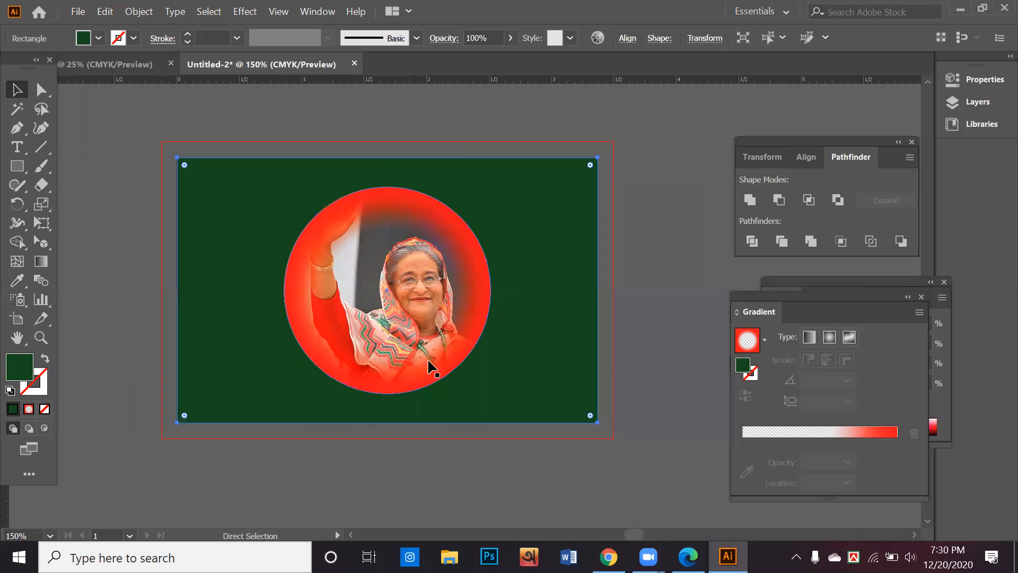
pyautogui.click(679, 317)
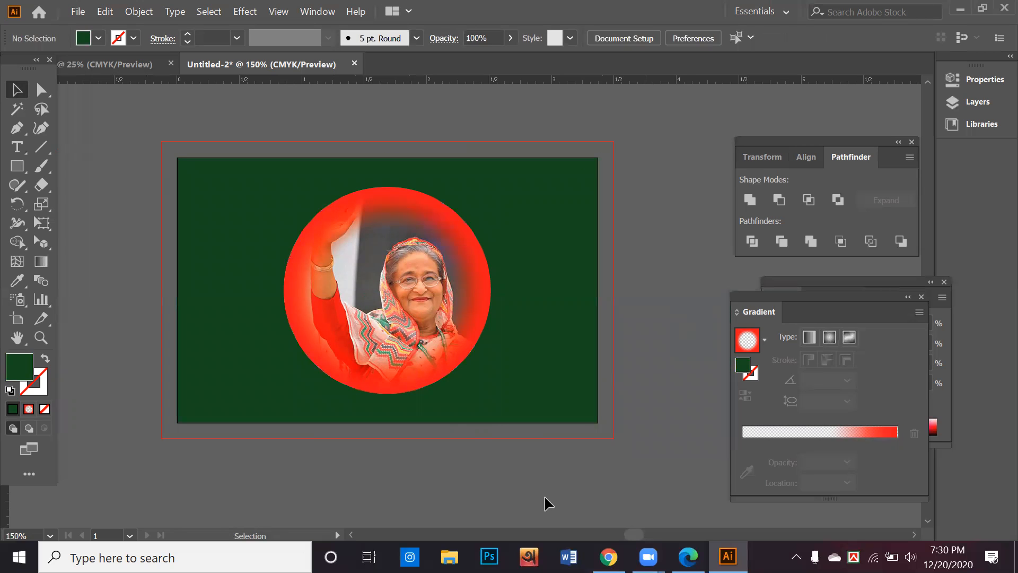
pyautogui.press('space')
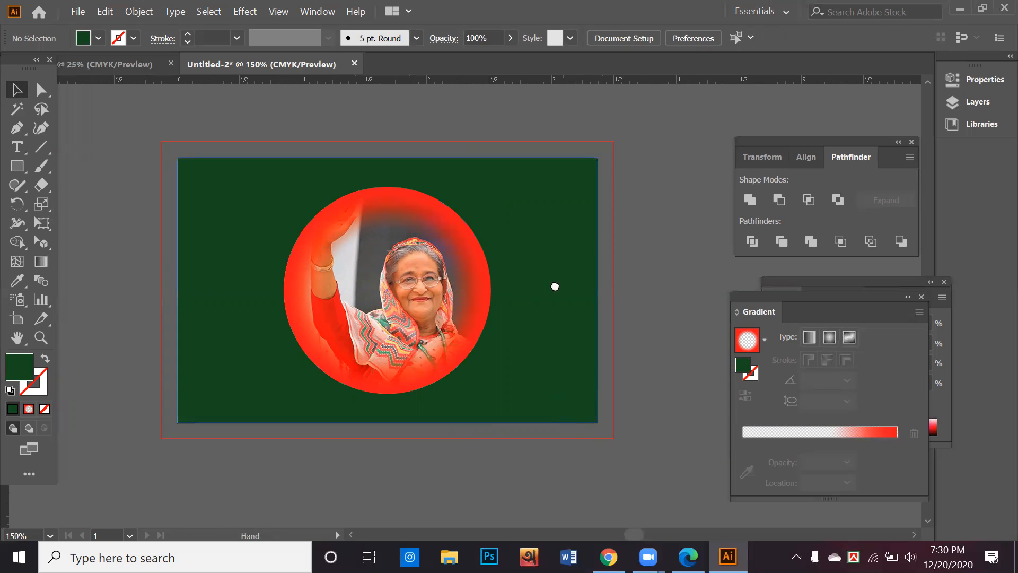
pyautogui.scroll(-4, 552, 287)
pyautogui.scroll(-2, 551, 307)
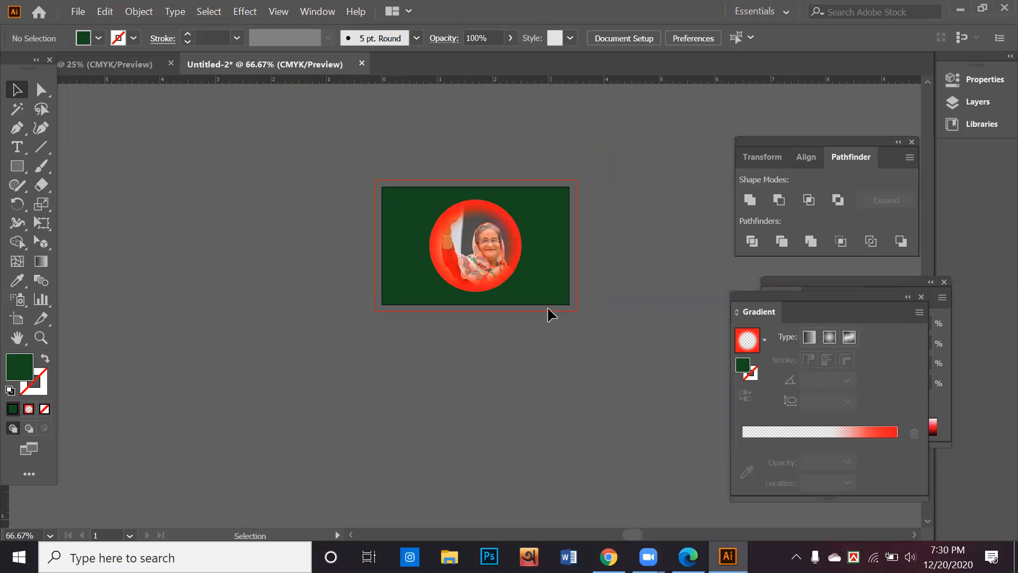
pyautogui.moveTo(548, 307); pyautogui.dragTo(643, 296)
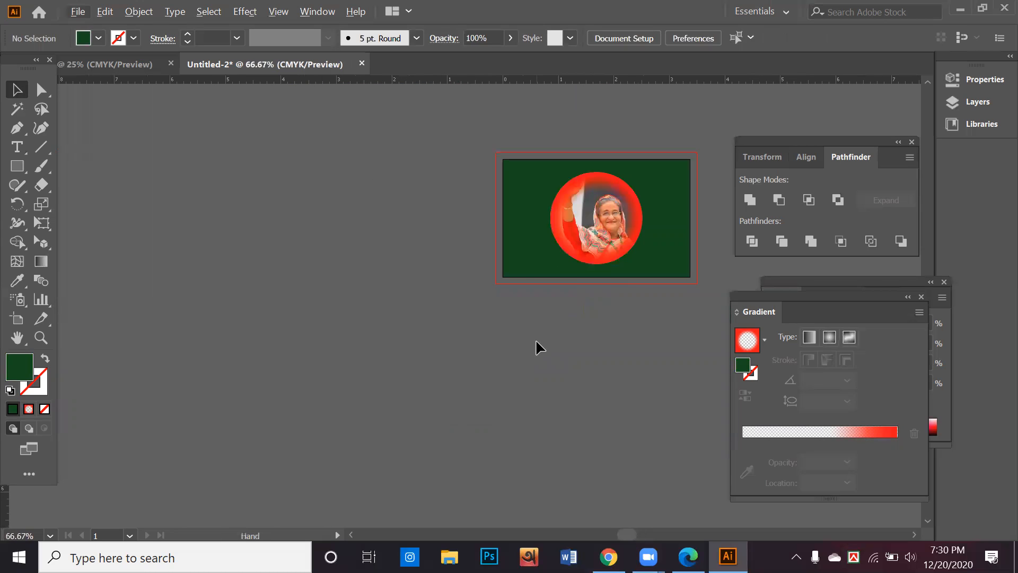
pyautogui.scroll(-2, 536, 347)
# Switch to Chrome and copy the previewed red-and-black ID card mockup image from the "student id card" search results.
pyautogui.click(609, 557)
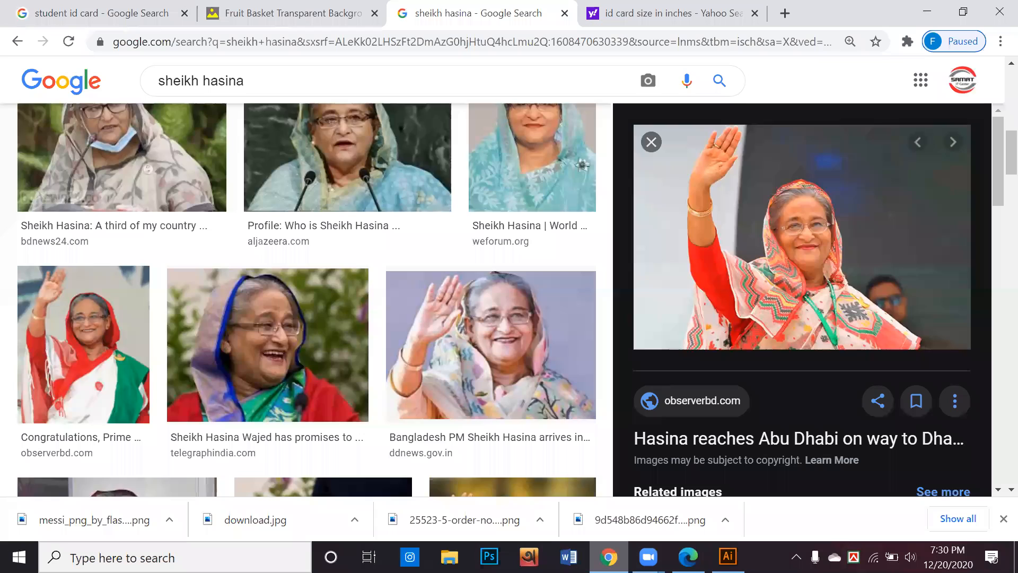
pyautogui.click(326, 17)
pyautogui.click(103, 9)
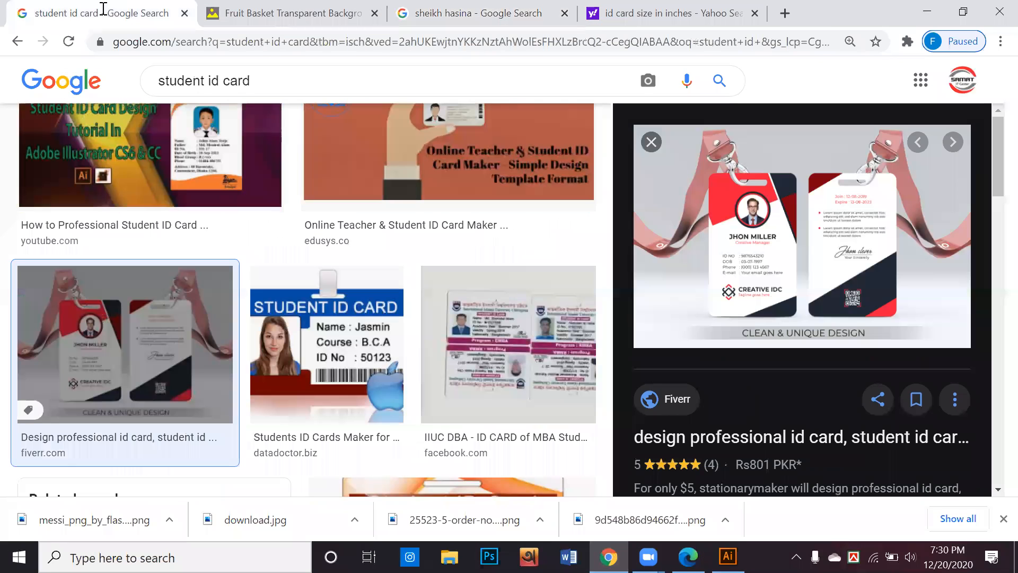
pyautogui.rightClick(770, 233)
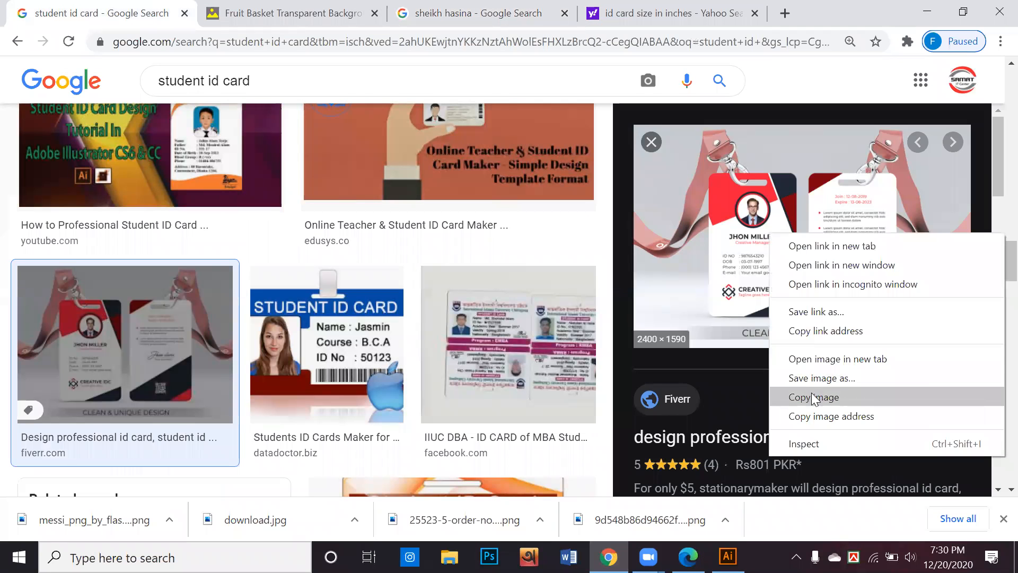
pyautogui.click(813, 397)
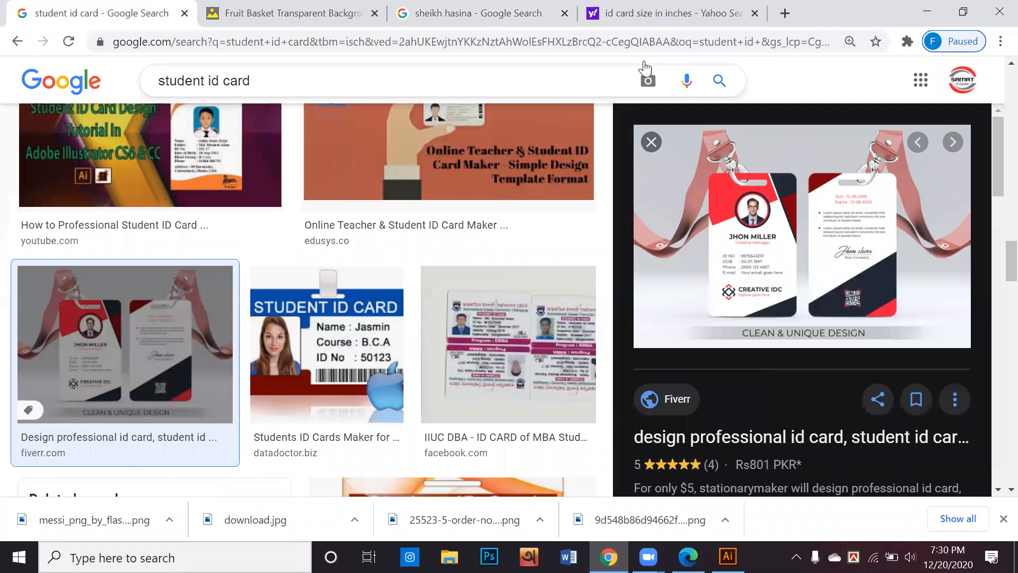
# Search Google Images for "student id card size in inches".
pyautogui.click(407, 10)
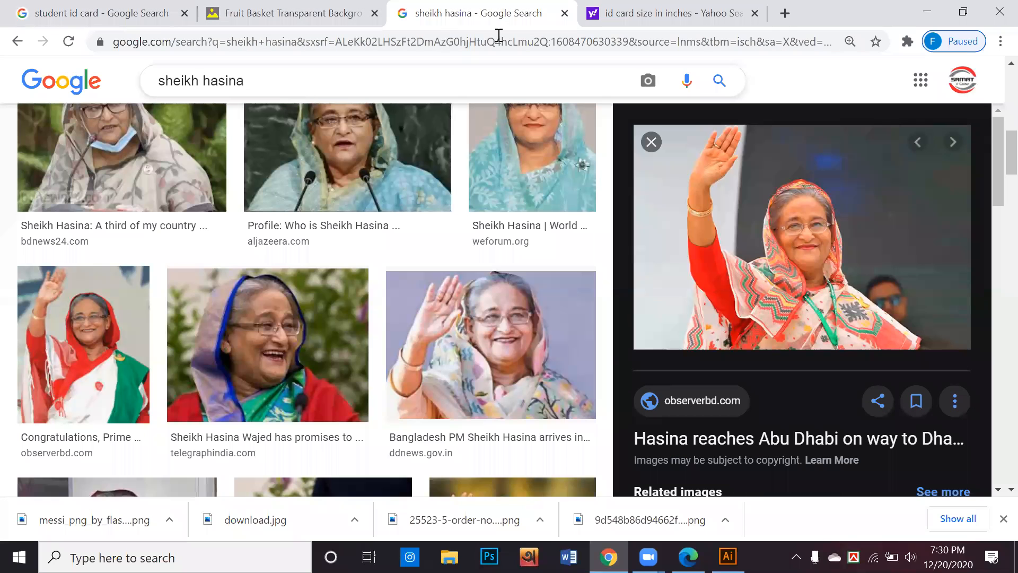
pyautogui.click(61, 14)
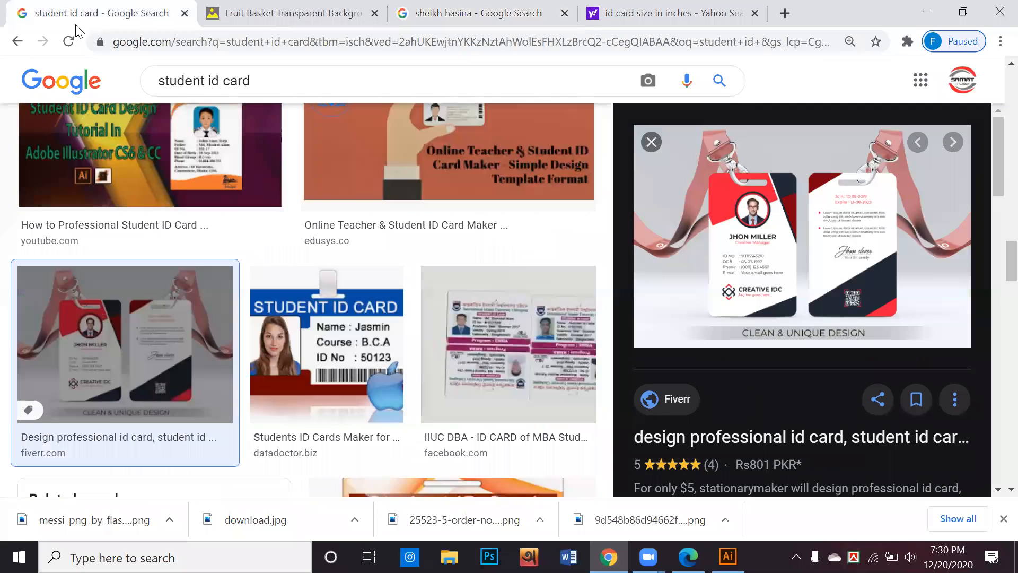
pyautogui.scroll(4, 184, 80)
pyautogui.scroll(5, 185, 80)
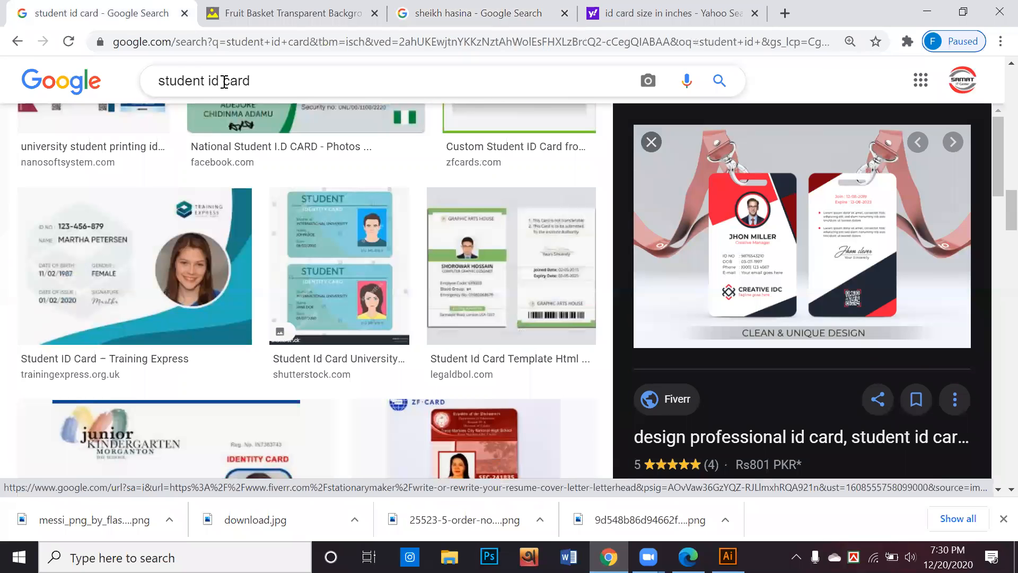
pyautogui.click(310, 81)
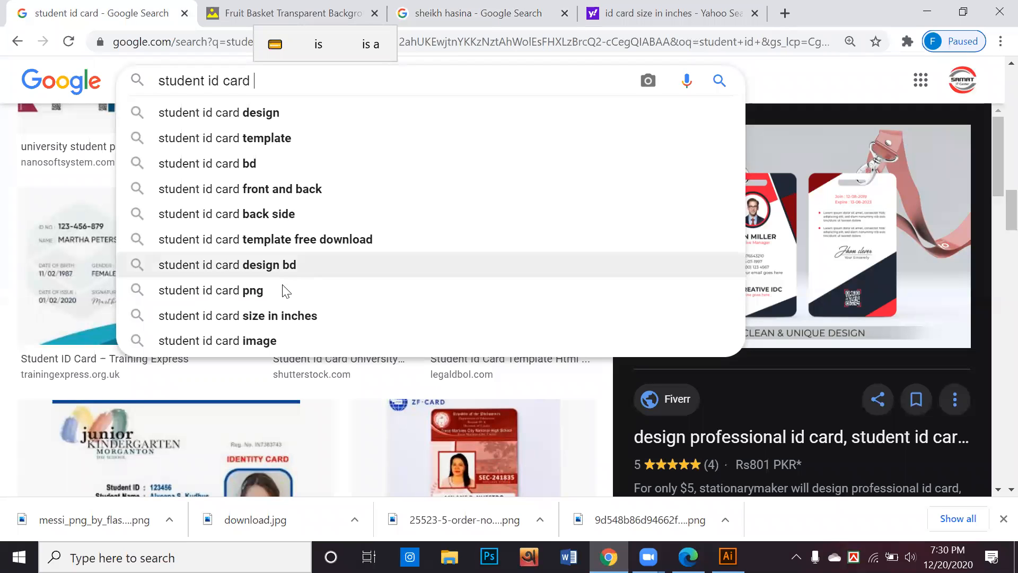
pyautogui.click(286, 315)
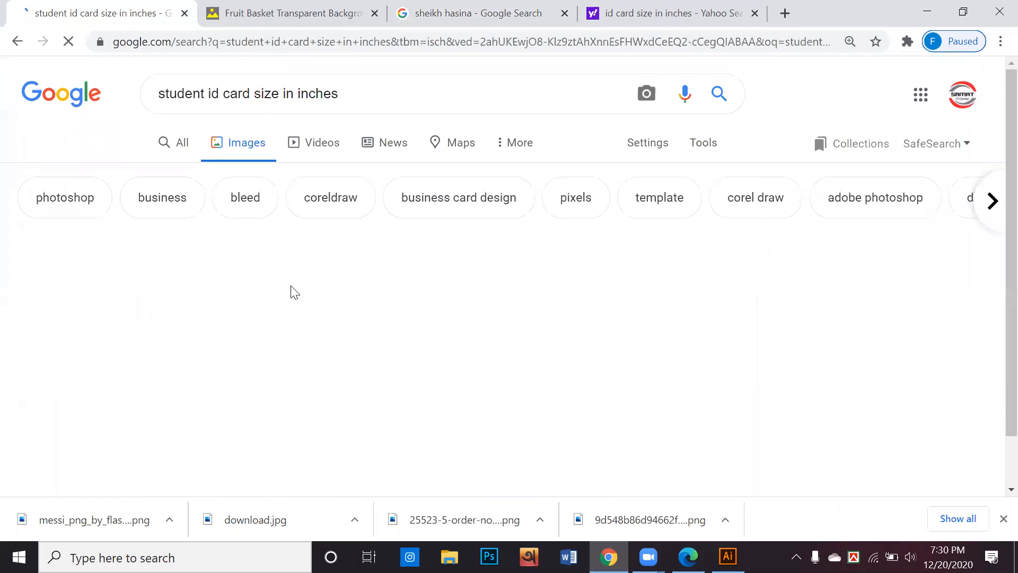
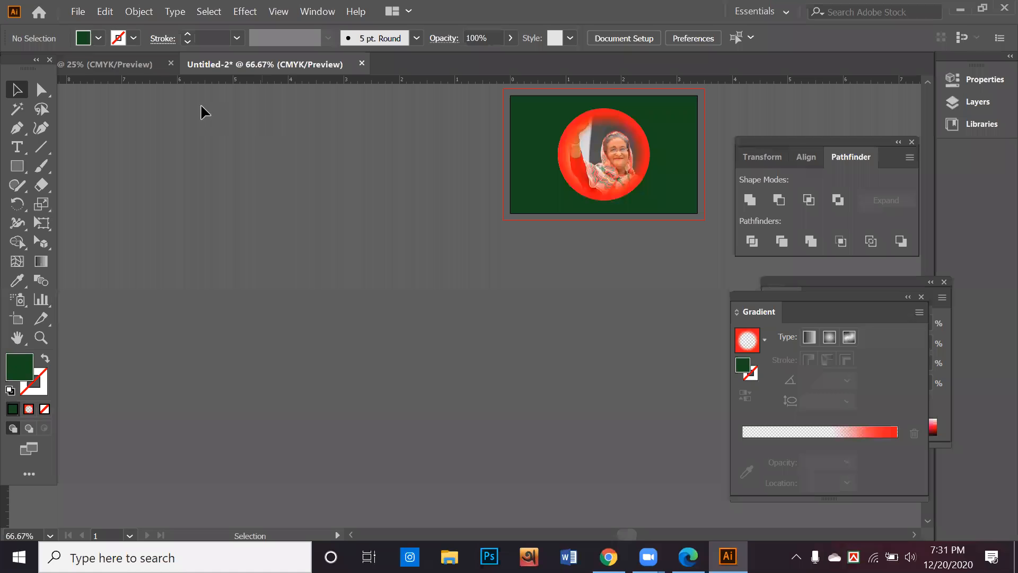
# Close the other open document, the one shown at 25% zoom.
pyautogui.click(151, 65)
pyautogui.hotkey('ctrl', 'w')
pyautogui.click(587, 298)
pyautogui.click(77, 8)
pyautogui.click(77, 8)
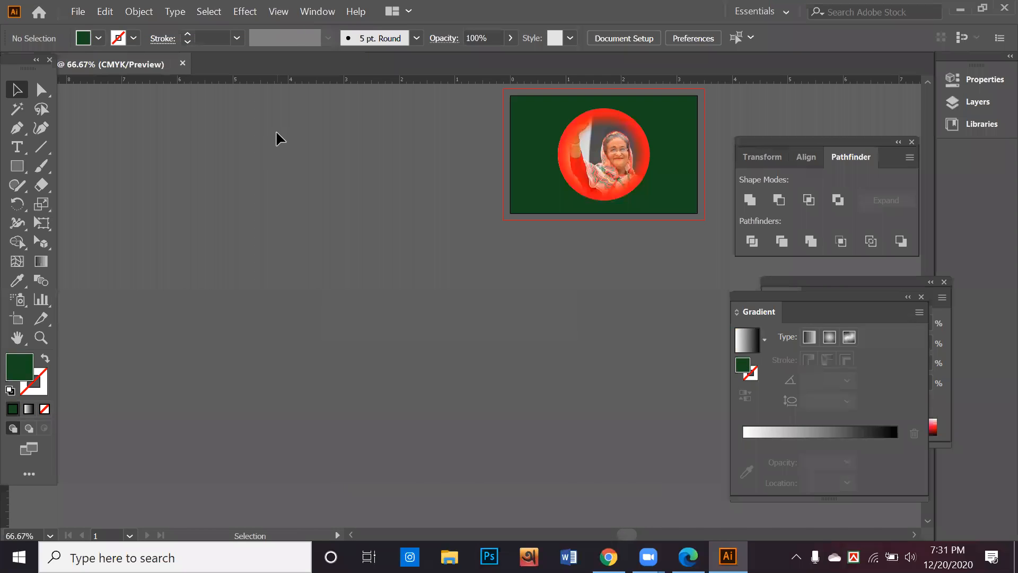
# Create a new portrait document 2.125 in wide and 3.37 in high, with one artboard and 0.125 in bleed.
pyautogui.hotkey('ctrl', 'n')
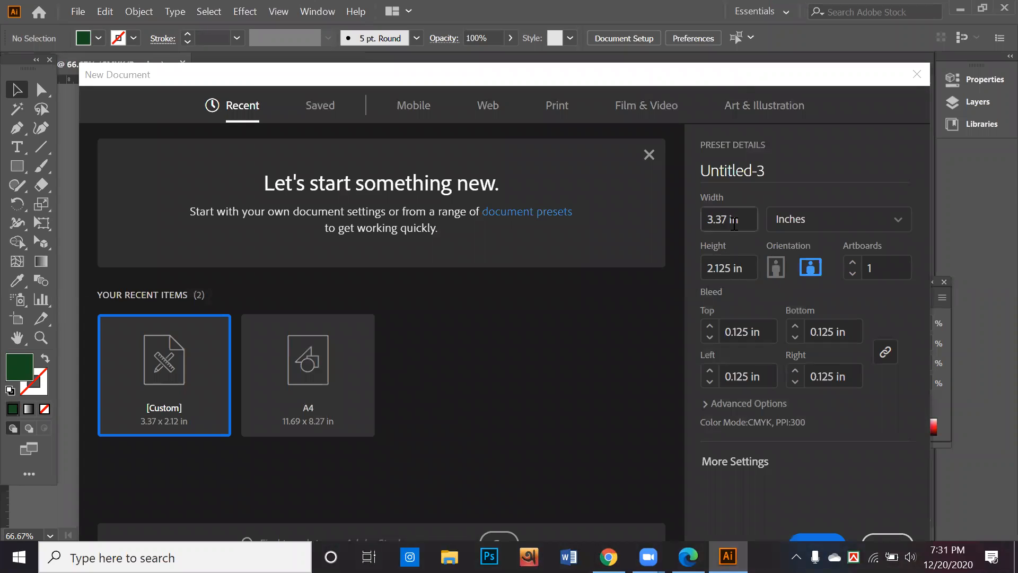
pyautogui.click(776, 267)
pyautogui.click(728, 267)
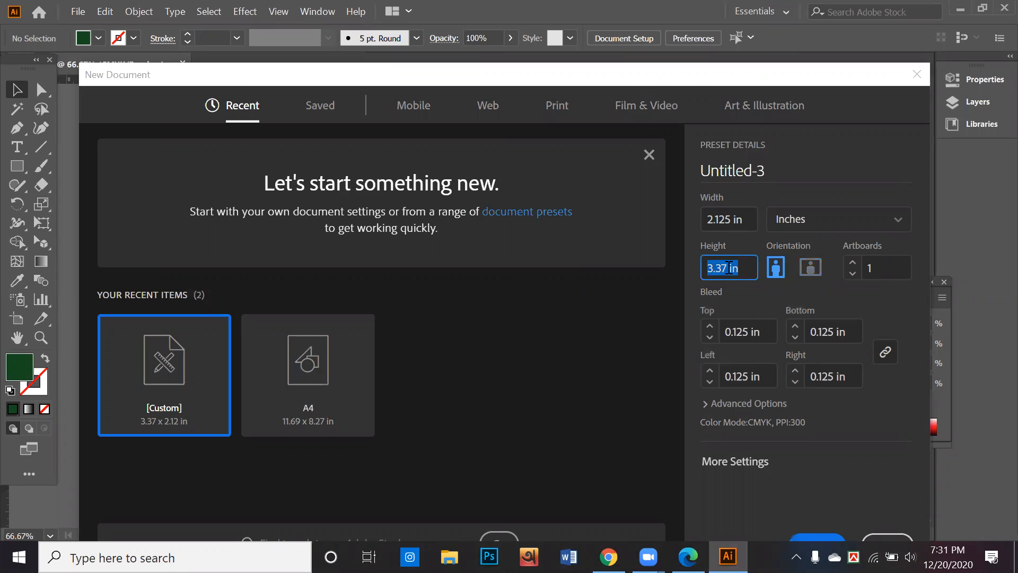
pyautogui.click(731, 266)
pyautogui.write('0')
pyautogui.moveTo(763, 75); pyautogui.dragTo(735, 43)
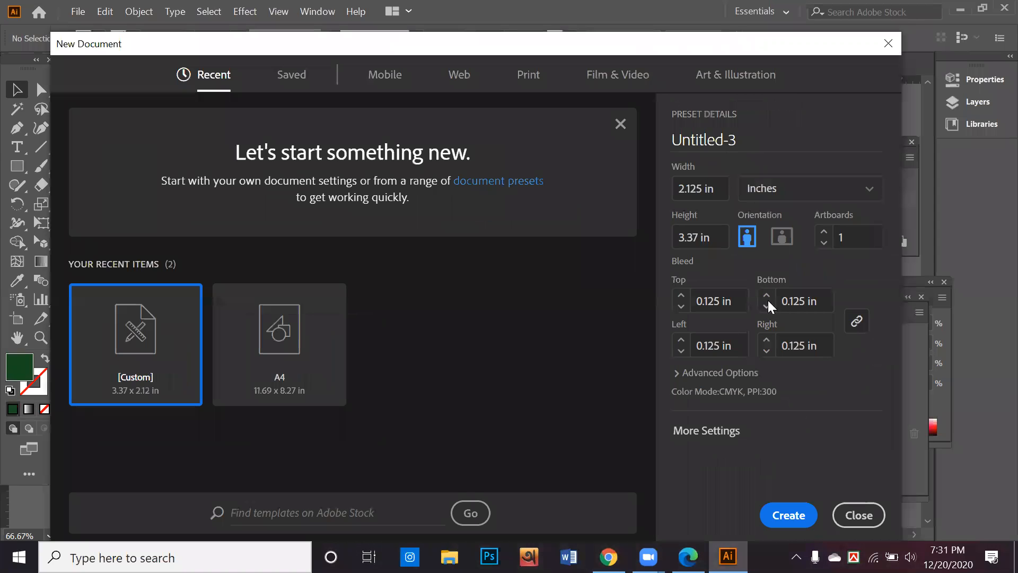
pyautogui.click(795, 514)
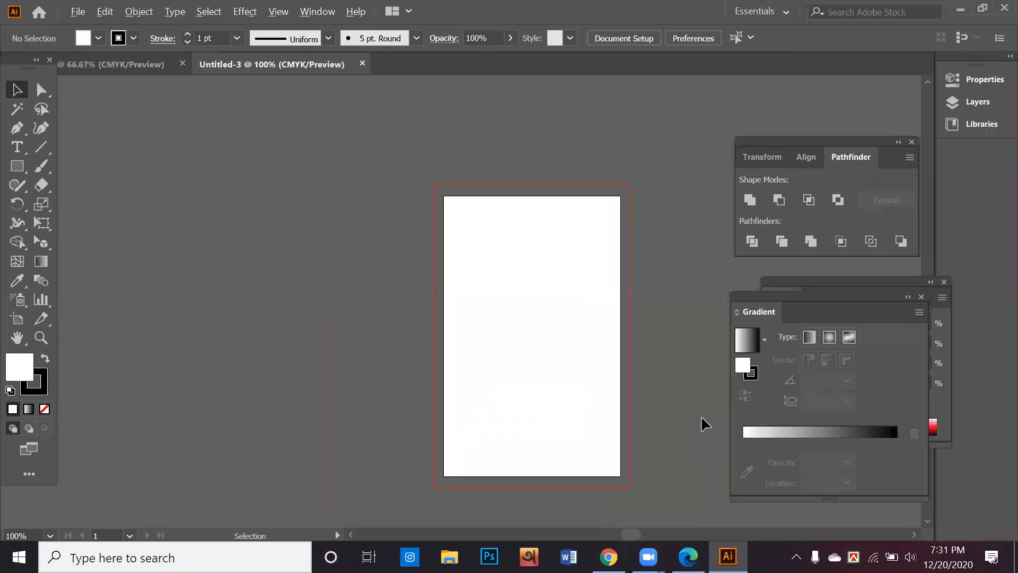
# Try a freehand rounded rectangle about 1.47 by 1.9 in across the artboard's left edge, and delete it.
pyautogui.click(18, 167)
pyautogui.click(19, 167)
pyautogui.moveTo(370, 236); pyautogui.dragTo(492, 394)
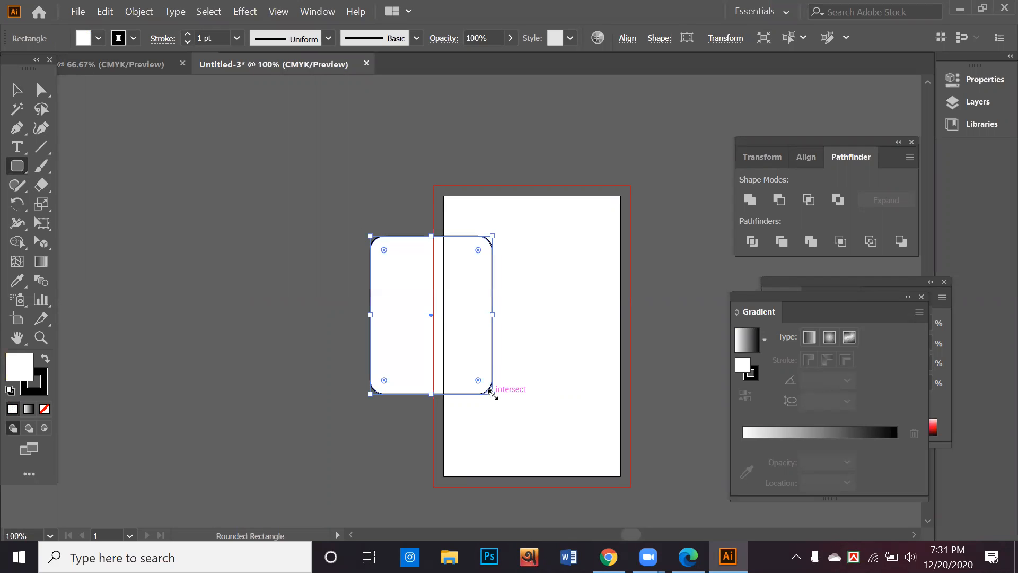
pyautogui.press('Delete')
pyautogui.click(266, 287)
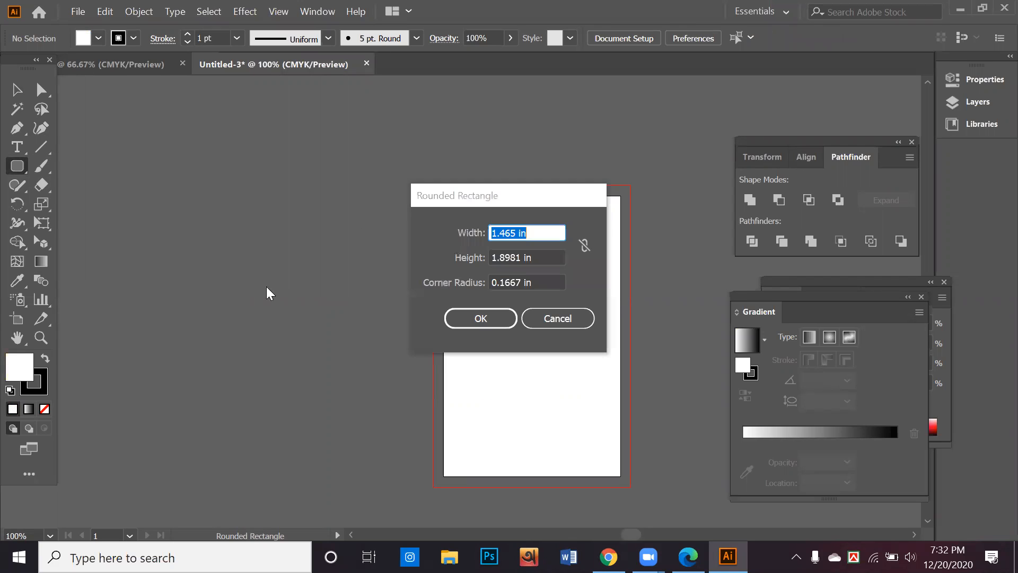
pyautogui.click(544, 322)
# Draw a trial rounded rectangle while adjusting its corner radius to 0.2639 in, and delete the trial shapes.
pyautogui.moveTo(306, 256); pyautogui.dragTo(447, 414)
pyautogui.press('Up')
pyautogui.press('Down')
pyautogui.press('Down')
pyautogui.press('Down')
pyautogui.press('Delete')
pyautogui.moveTo(286, 338); pyautogui.dragTo(285, 333)
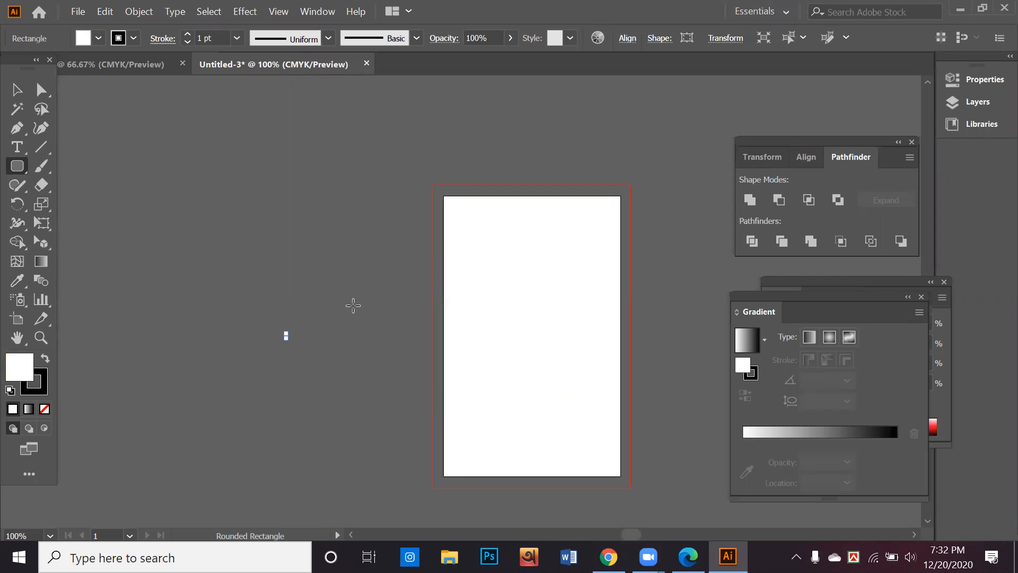
pyautogui.press('Delete')
# Create a rounded rectangle 3.37 in wide and 2.125 in high with a 0.2639 in corner radius.
pyautogui.click(330, 235)
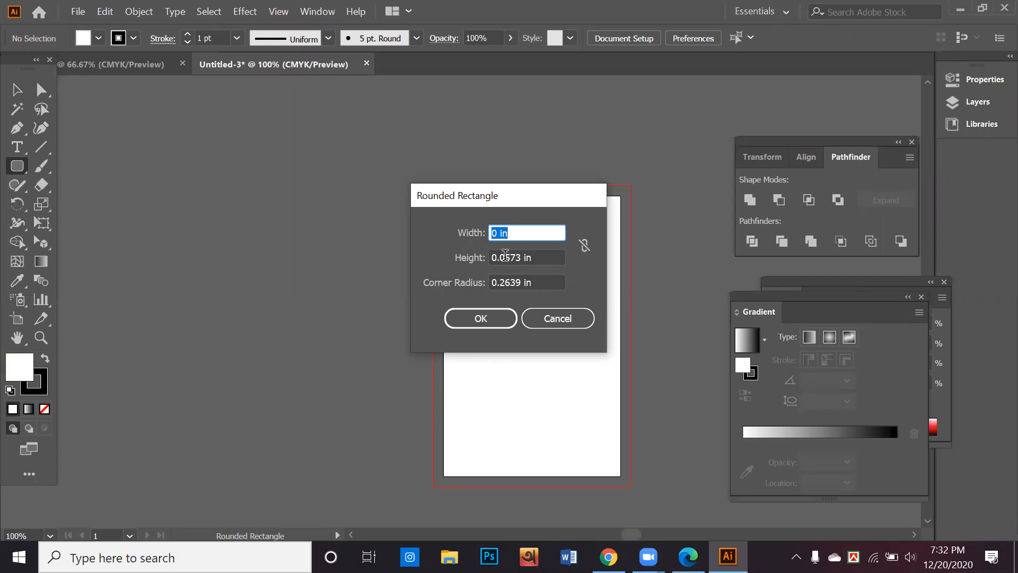
pyautogui.write('3')
pyautogui.write('37')
pyautogui.press('Tab')
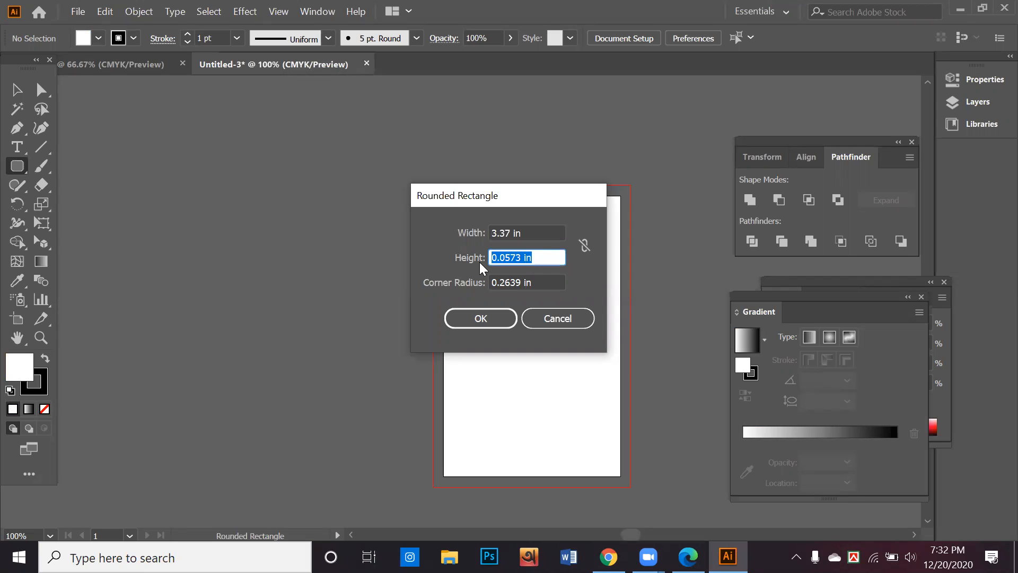
pyautogui.write('2.125')
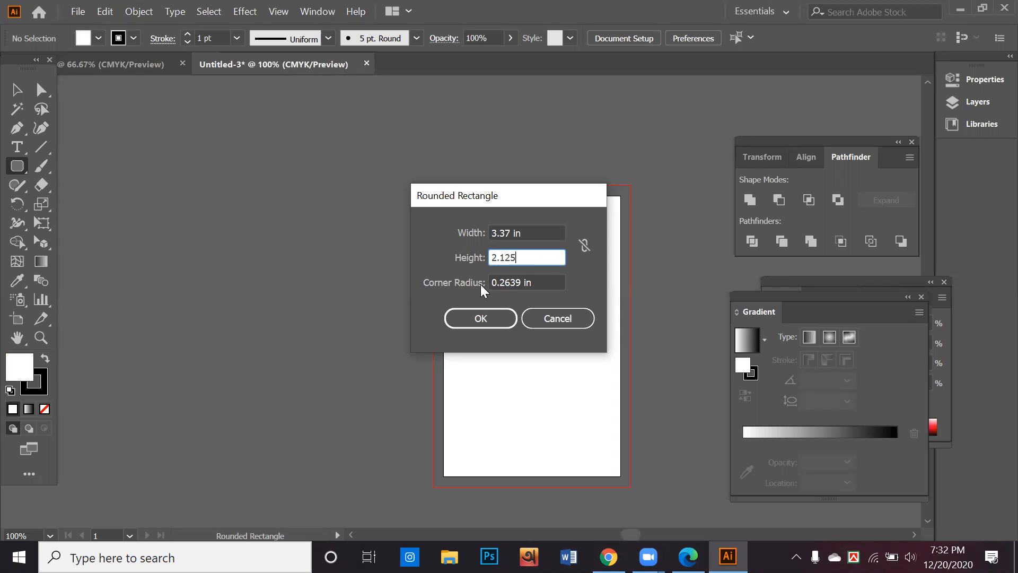
pyautogui.click(483, 318)
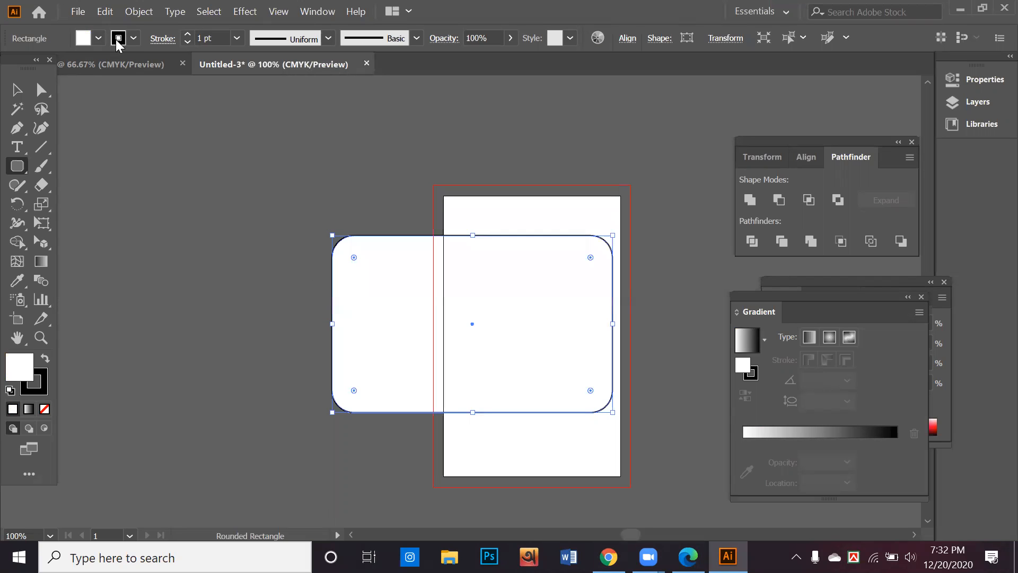
# Rotate the rounded rectangle 90° to portrait orientation and move it to fit exactly over the artboard.
pyautogui.click(17, 89)
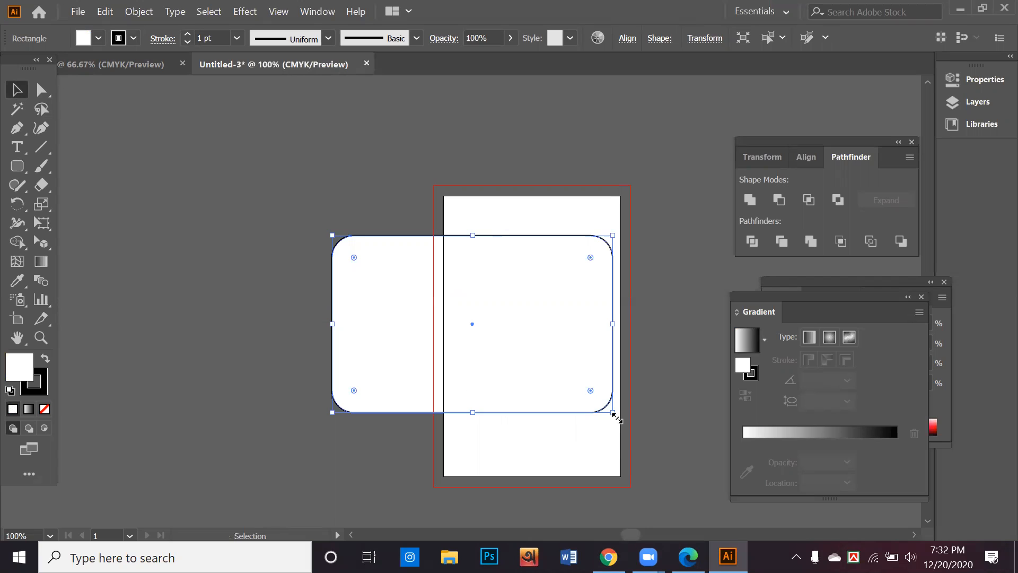
pyautogui.click(614, 417)
pyautogui.moveTo(491, 371); pyautogui.dragTo(487, 373)
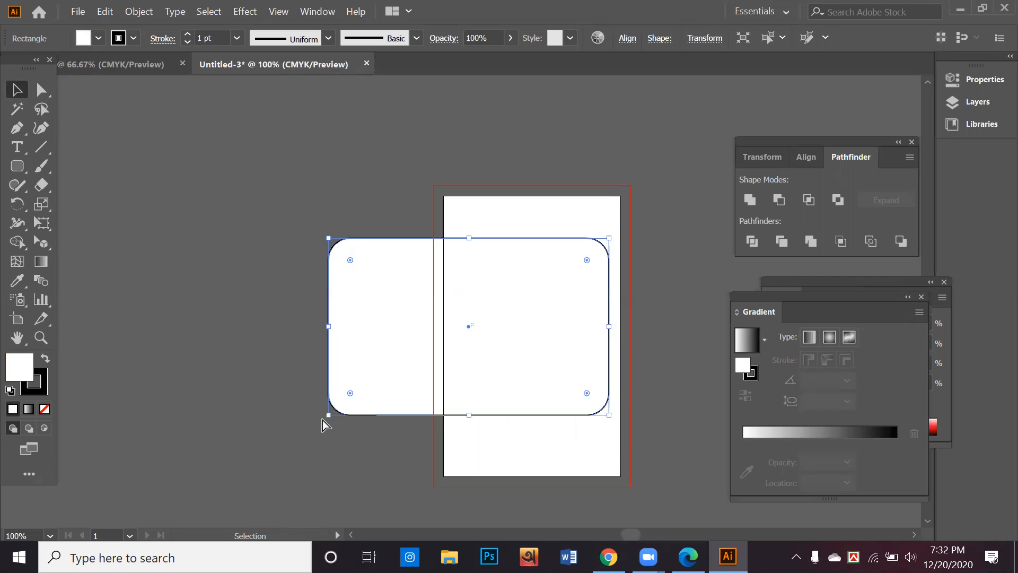
pyautogui.hotkey('ctrl', 'z')
pyautogui.moveTo(619, 416); pyautogui.dragTo(374, 422)
pyautogui.moveTo(477, 393)
pyautogui.mouseDown()
pyautogui.moveTo(542, 409)
pyautogui.moveTo(530, 407)
pyautogui.mouseUp()
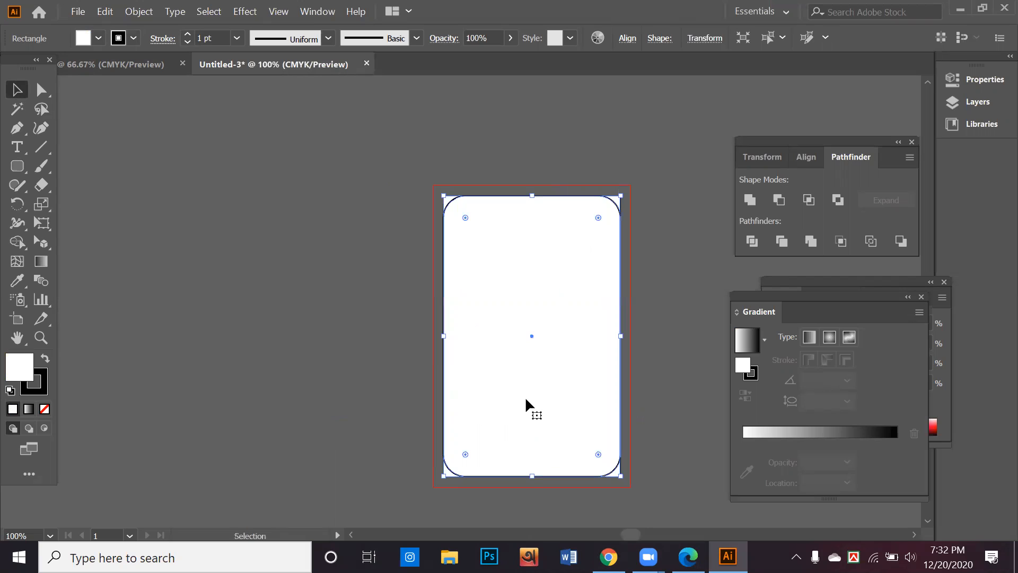
# Swap the rounded rectangle's fill and stroke colours, giving it a black fill and a white stroke.
pyautogui.click(46, 359)
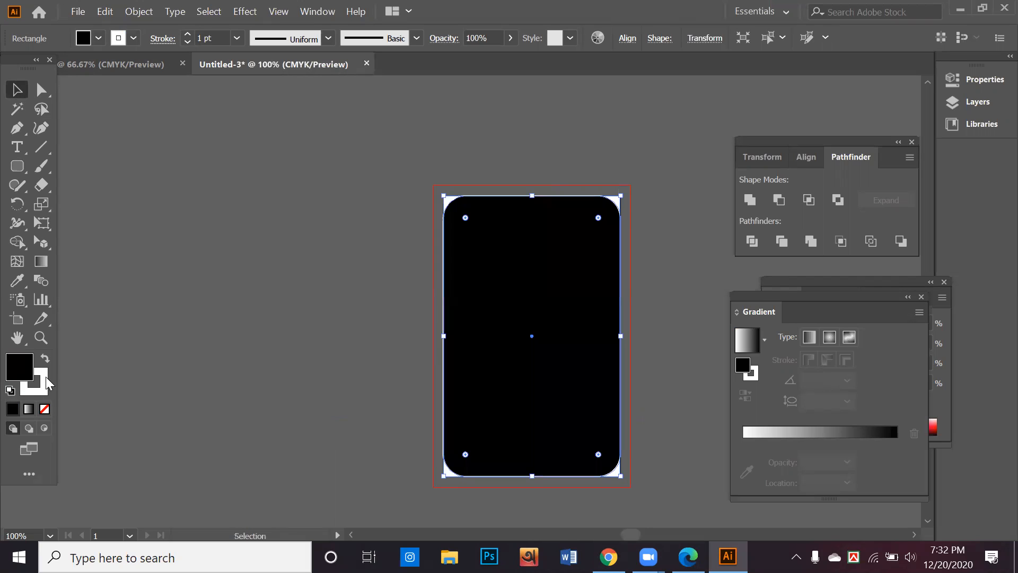
# Remove the stroke from the black rounded rectangle, make the fill active again and deselect the shape.
pyautogui.click(45, 382)
pyautogui.click(44, 409)
pyautogui.click(31, 373)
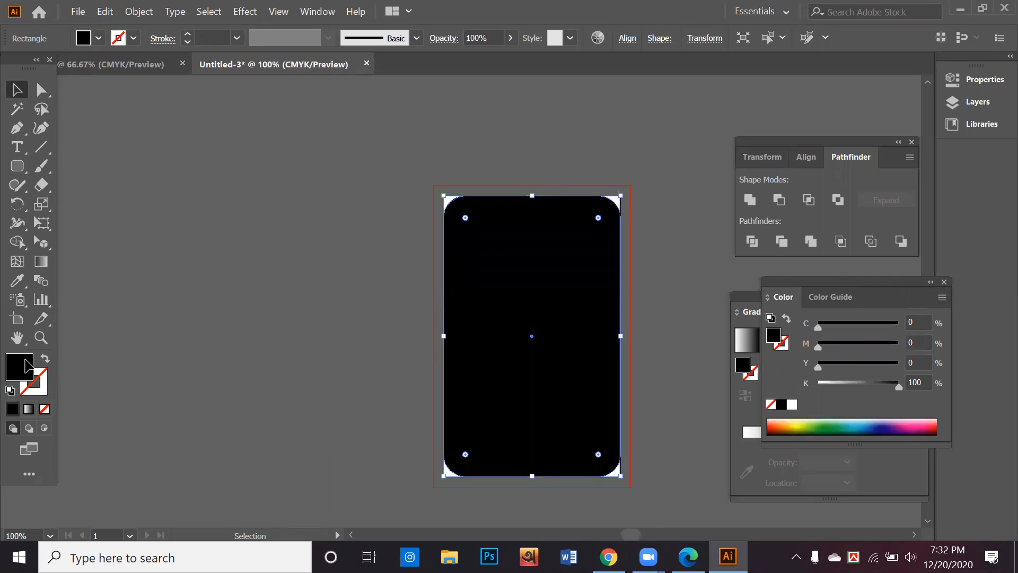
pyautogui.click(242, 358)
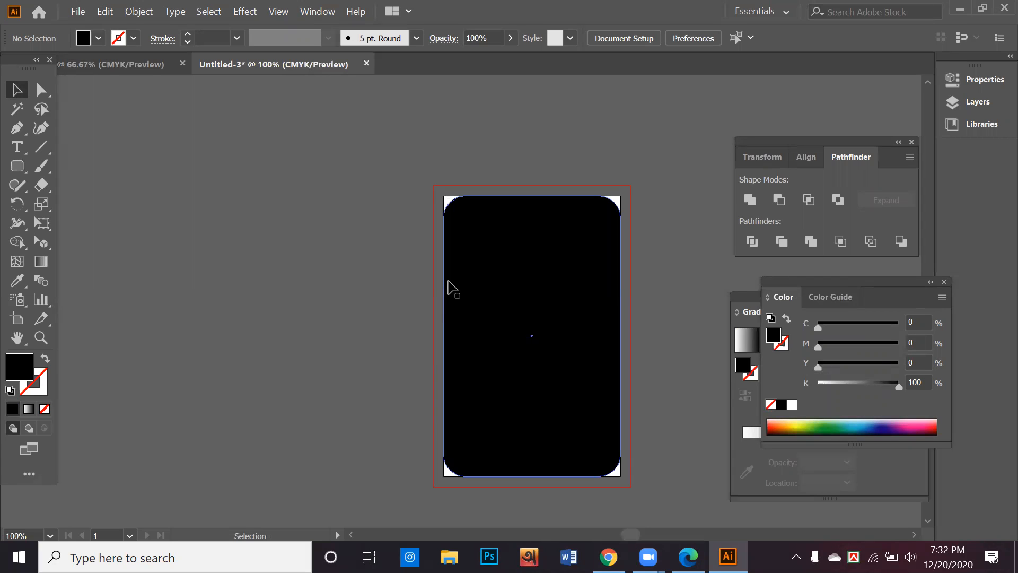
# Select the black rounded rectangle on the artboard and lock it in place.
pyautogui.click(533, 297)
pyautogui.click(412, 247)
pyautogui.moveTo(383, 253); pyautogui.dragTo(594, 393)
pyautogui.press('a')
pyautogui.hotkey('ctrl', '2')
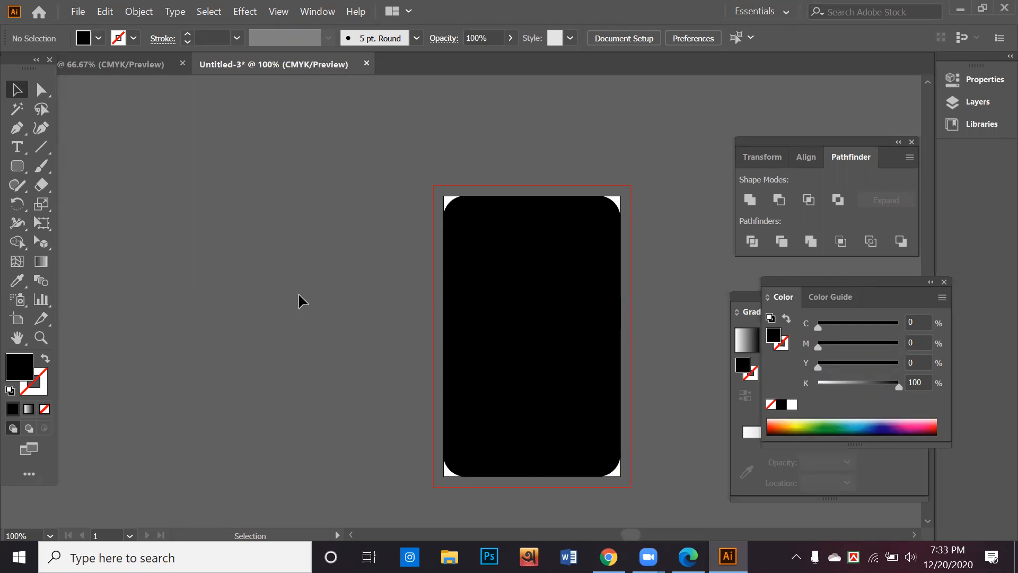
# Draw an S-shaped wavy path with the Pen tool in the empty area above and to the left of the card.
pyautogui.click(24, 133)
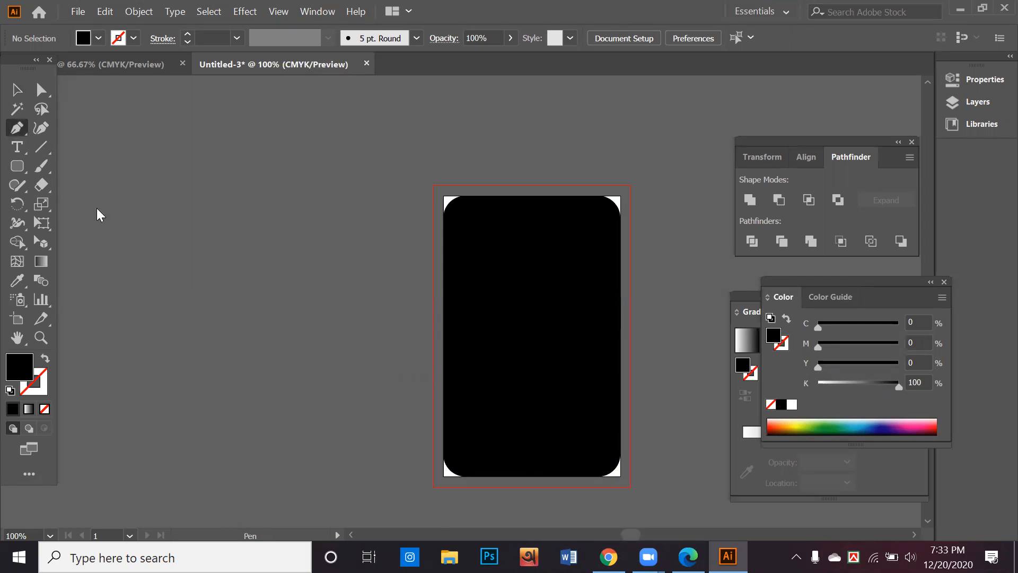
pyautogui.scroll(3, 127, 233)
pyautogui.click(163, 247)
pyautogui.moveTo(293, 250); pyautogui.dragTo(345, 301)
pyautogui.click(455, 244)
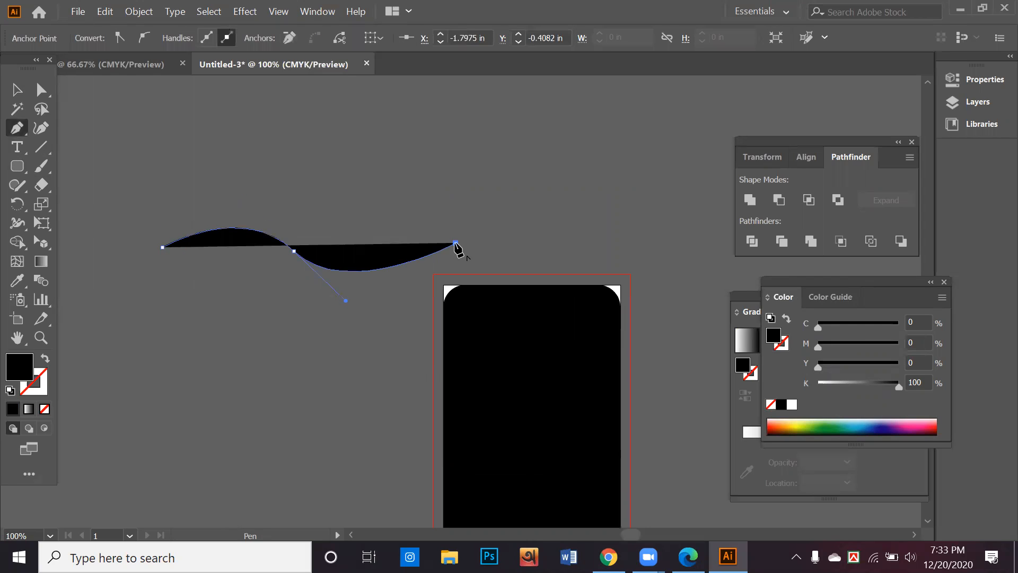
# Try running placeholder text along the wavy path, and delete the trial text.
pyautogui.click(17, 89)
pyautogui.click(27, 150)
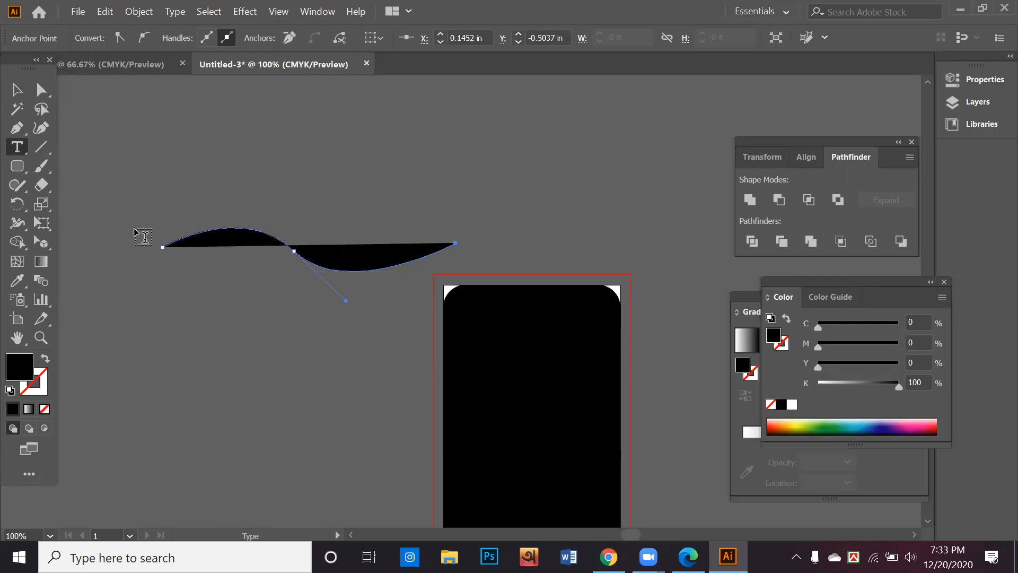
pyautogui.click(166, 245)
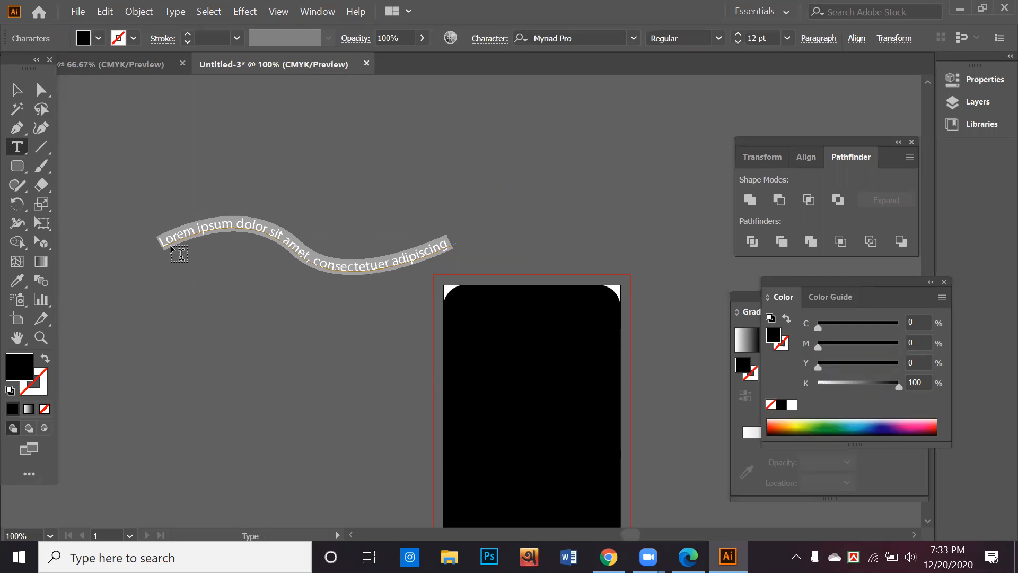
pyautogui.click(17, 92)
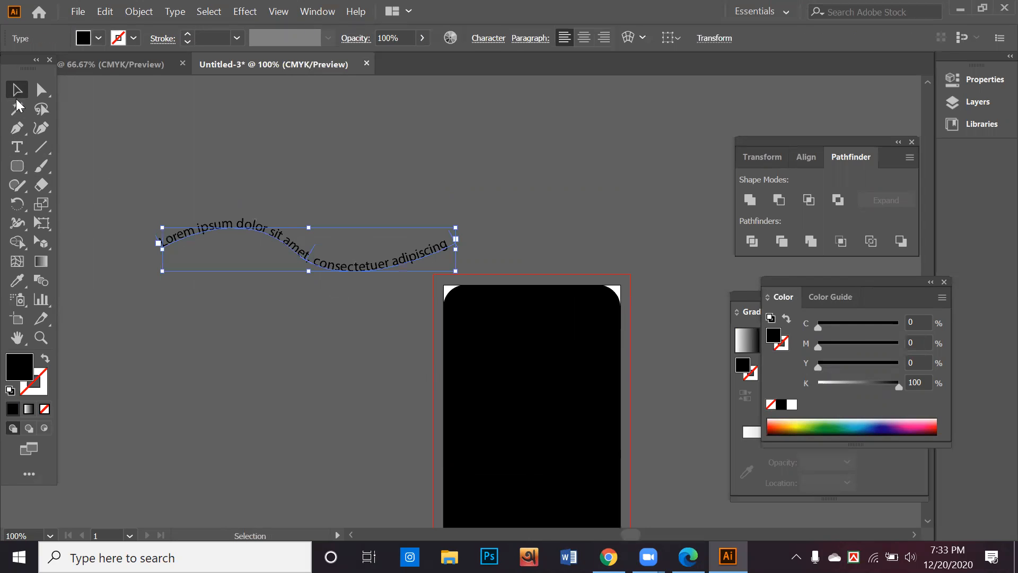
pyautogui.click(267, 145)
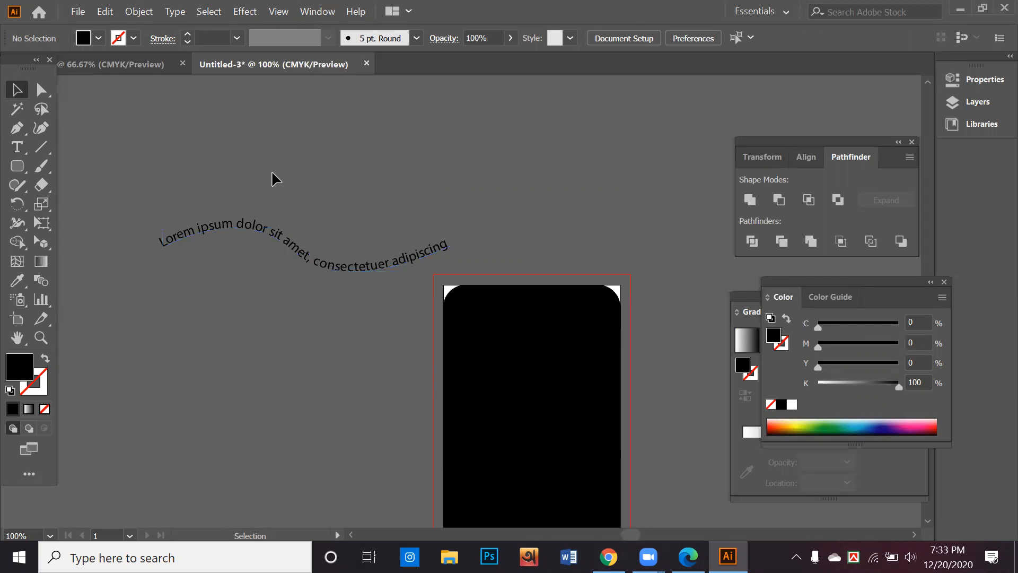
pyautogui.moveTo(375, 267); pyautogui.dragTo(353, 215)
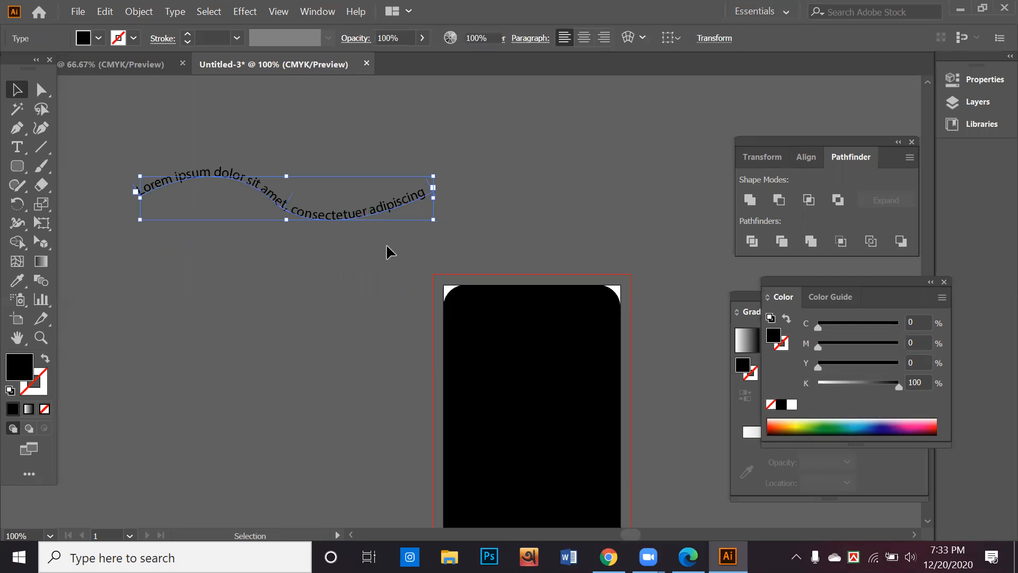
pyautogui.press('Delete')
# Draw an arch-shaped path across the upper part of the card with the Pen tool and run placeholder text along it.
pyautogui.click(16, 129)
pyautogui.click(455, 362)
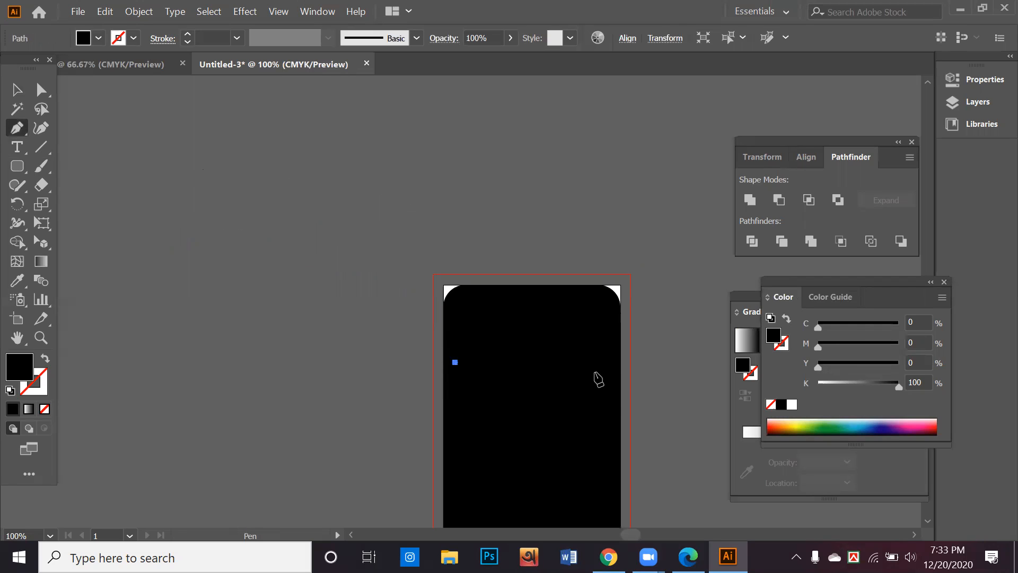
pyautogui.moveTo(608, 362); pyautogui.dragTo(664, 480)
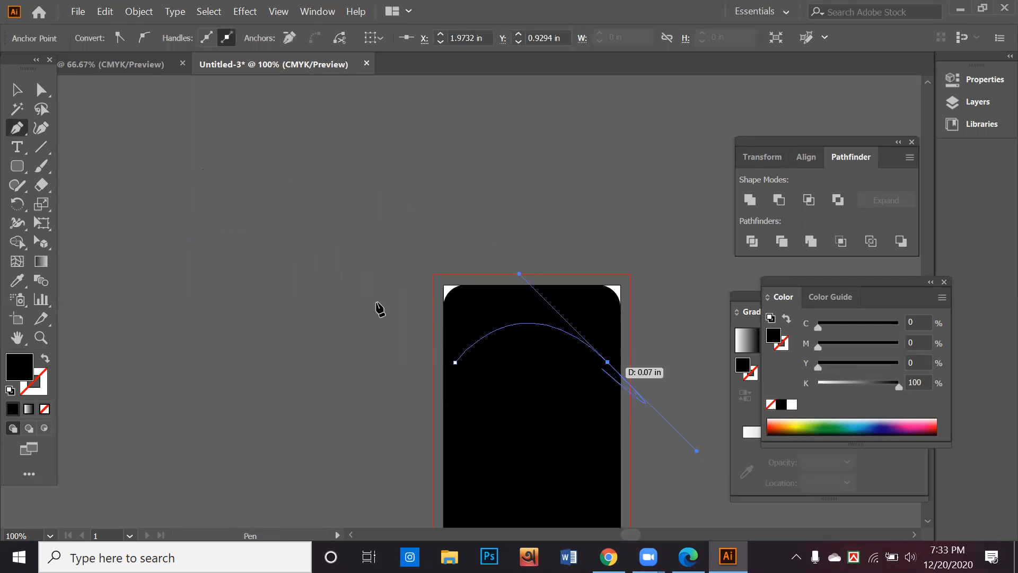
pyautogui.click(17, 147)
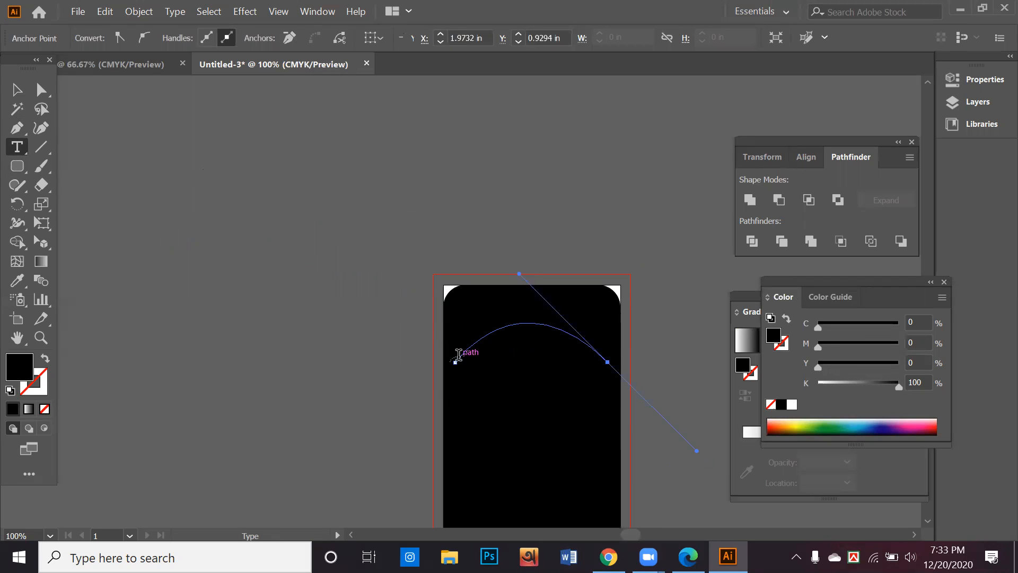
pyautogui.click(458, 354)
pyautogui.click(16, 89)
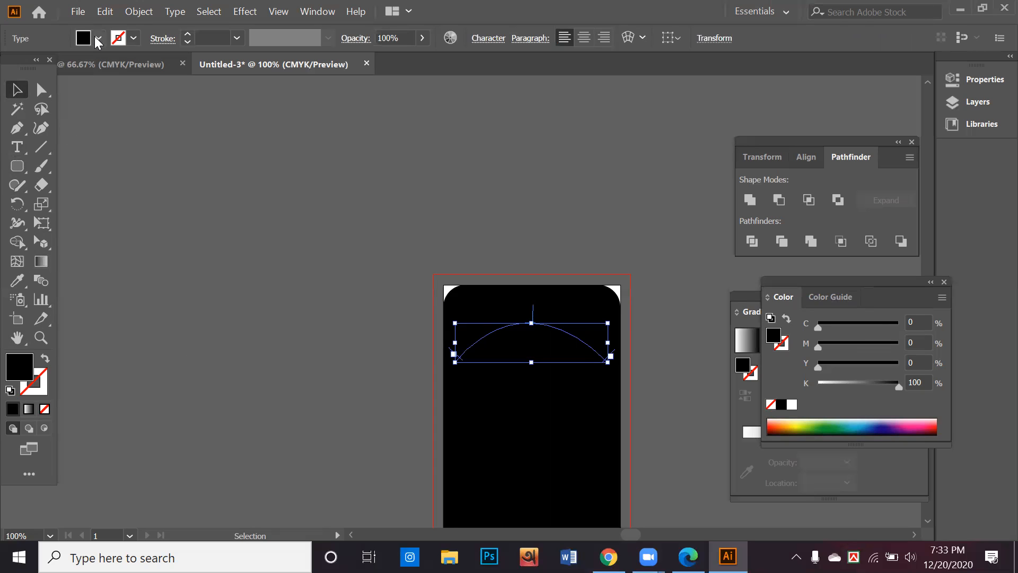
# Colour the arched placeholder text yellow and deselect it.
pyautogui.click(98, 38)
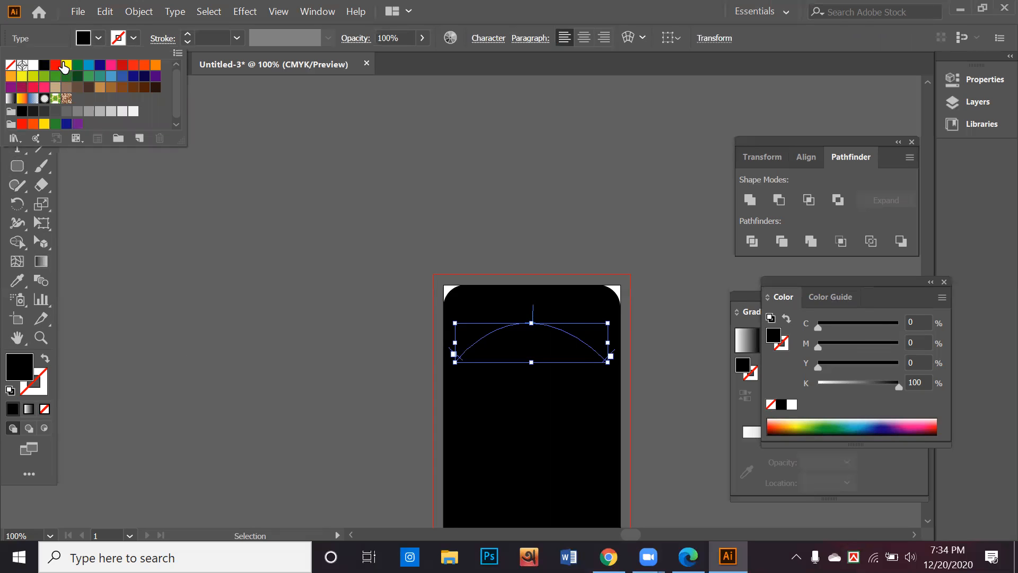
pyautogui.click(66, 65)
pyautogui.click(146, 104)
pyautogui.click(14, 89)
pyautogui.click(237, 208)
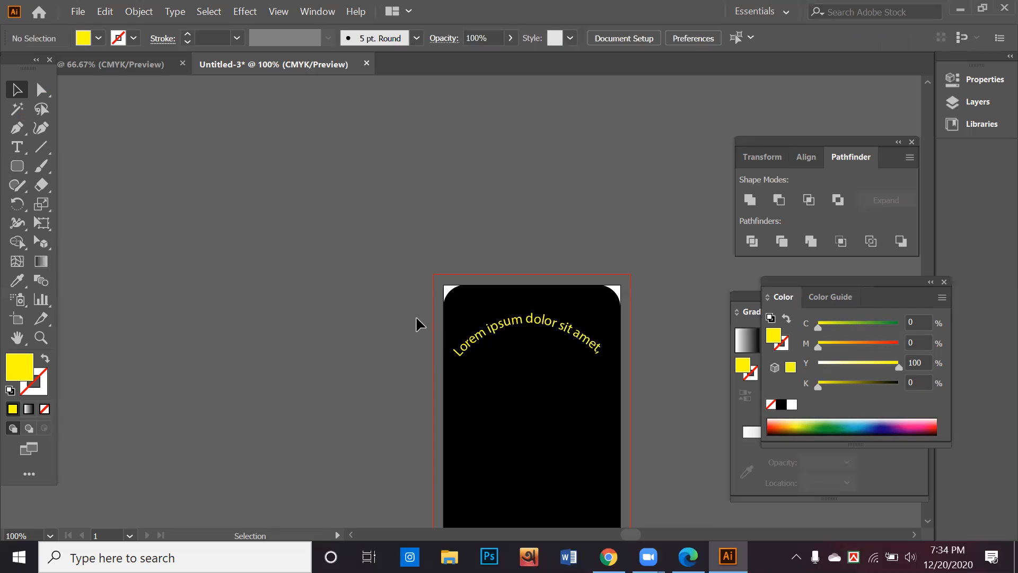
# Draw a large yellow circle with the Ellipse tool in the empty area to the left of the card.
pyautogui.scroll(-5, 462, 371)
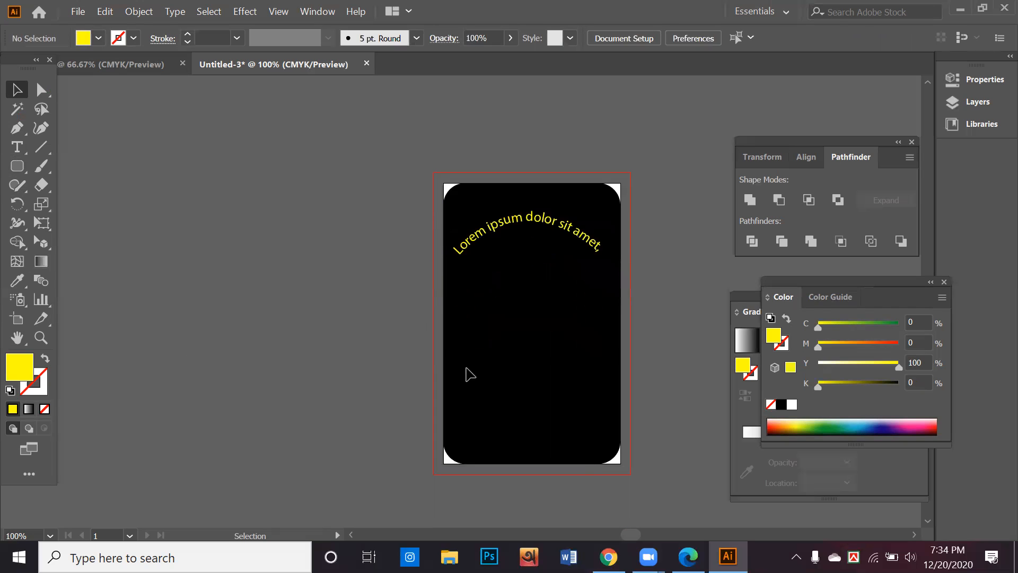
pyautogui.scroll(-2, 470, 374)
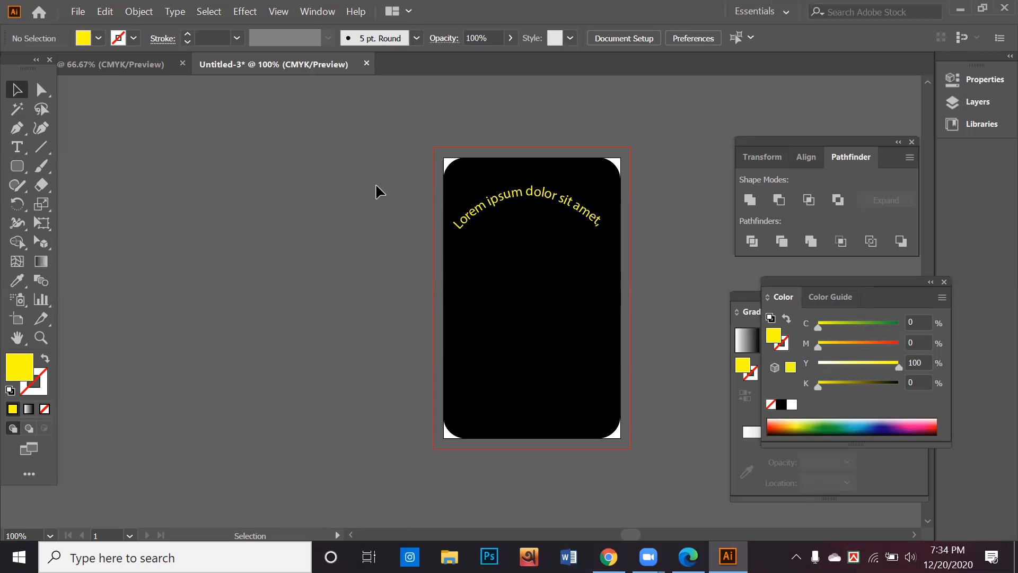
pyautogui.moveTo(367, 150); pyautogui.dragTo(498, 297)
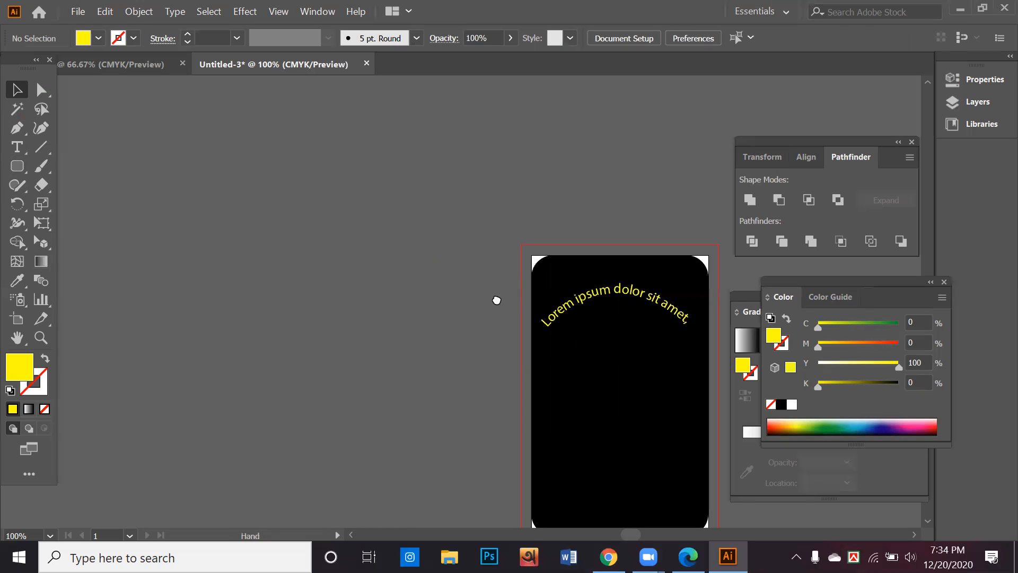
pyautogui.click(13, 167)
pyautogui.click(14, 168)
pyautogui.click(75, 202)
pyautogui.moveTo(179, 195); pyautogui.dragTo(415, 419)
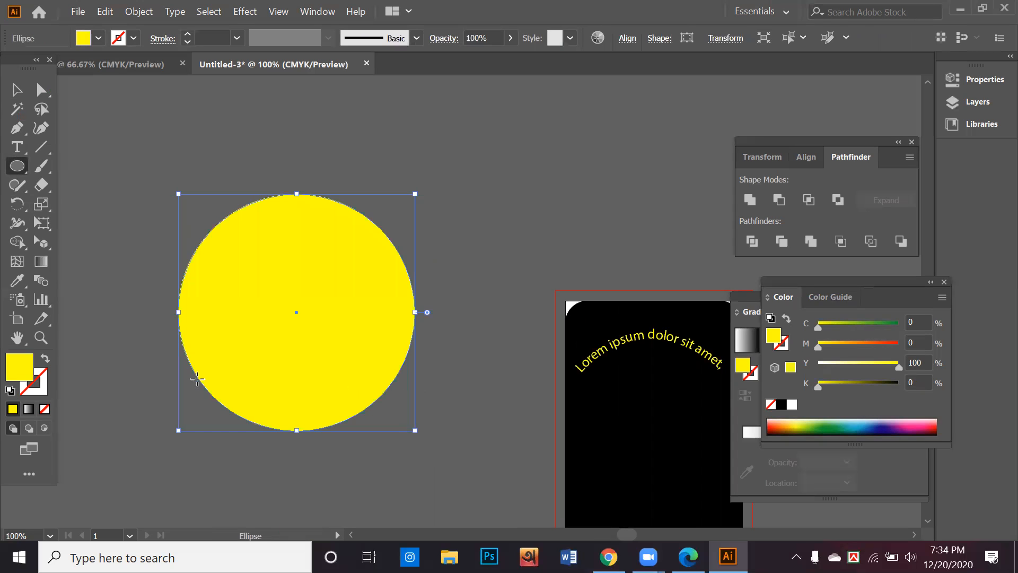
# Try the Type tool on the yellow circle's edge to fill it with placeholder text, and undo it.
pyautogui.click(16, 149)
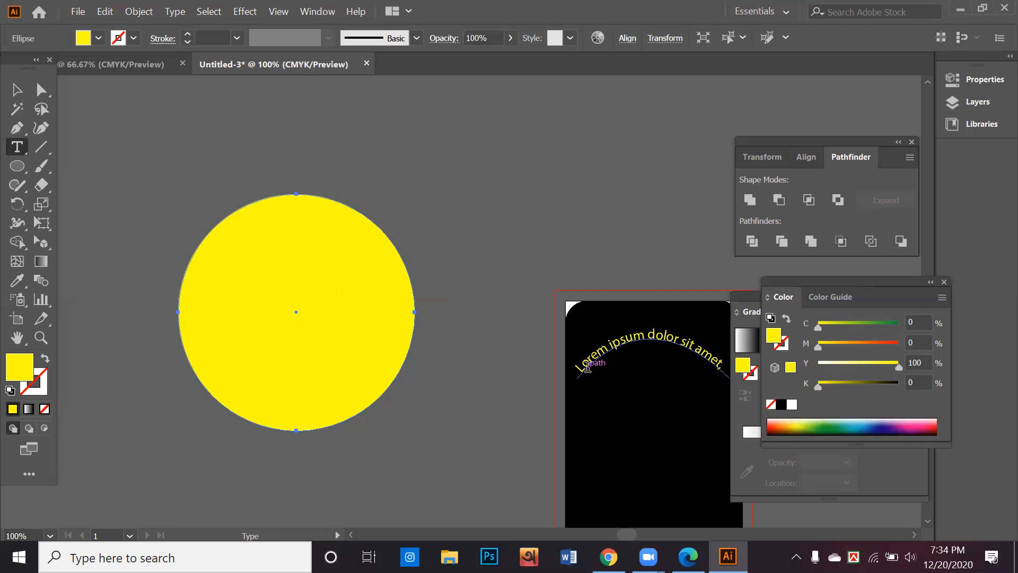
pyautogui.click(275, 200)
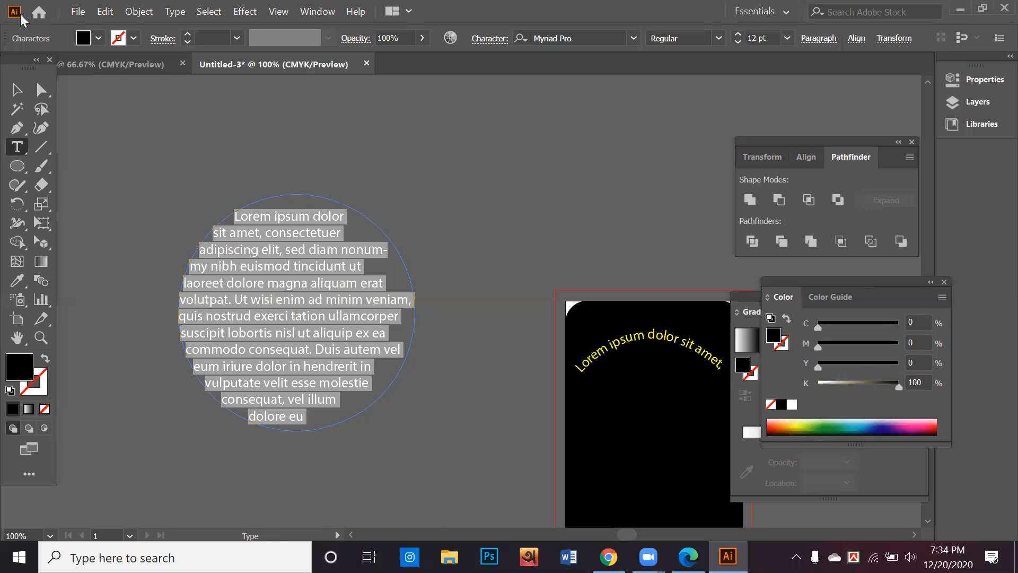
pyautogui.click(16, 89)
pyautogui.click(172, 141)
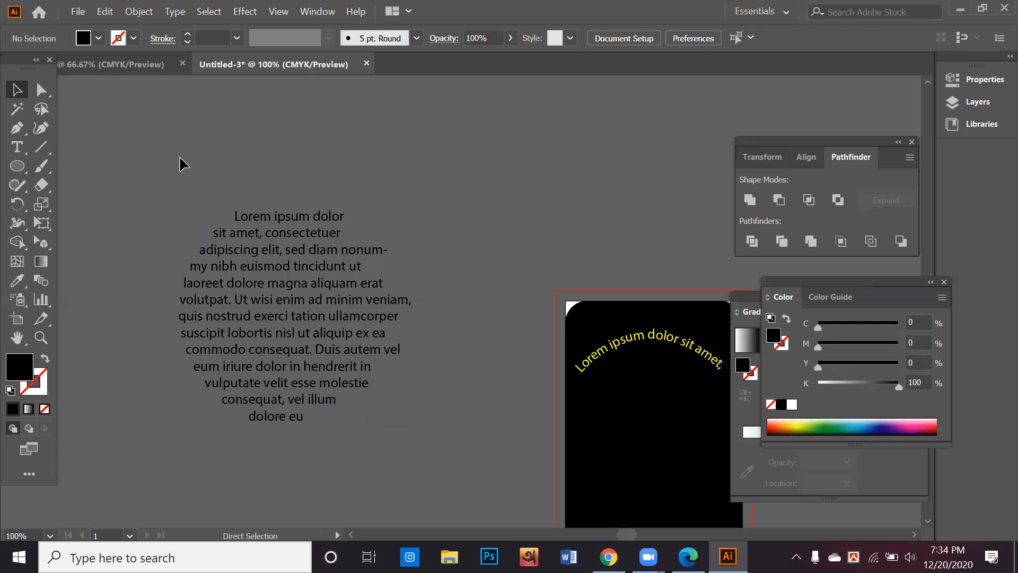
pyautogui.hotkey('ctrl', 'z')
# Run placeholder text around the circle's outline with the Type on a Path tool and deselect it.
pyautogui.click(26, 147)
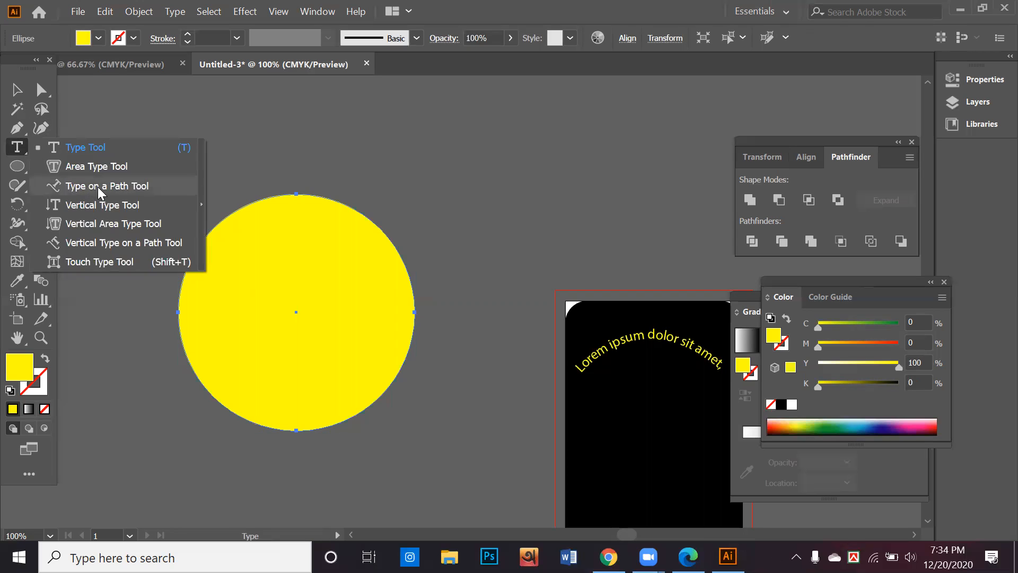
pyautogui.click(102, 191)
pyautogui.click(248, 203)
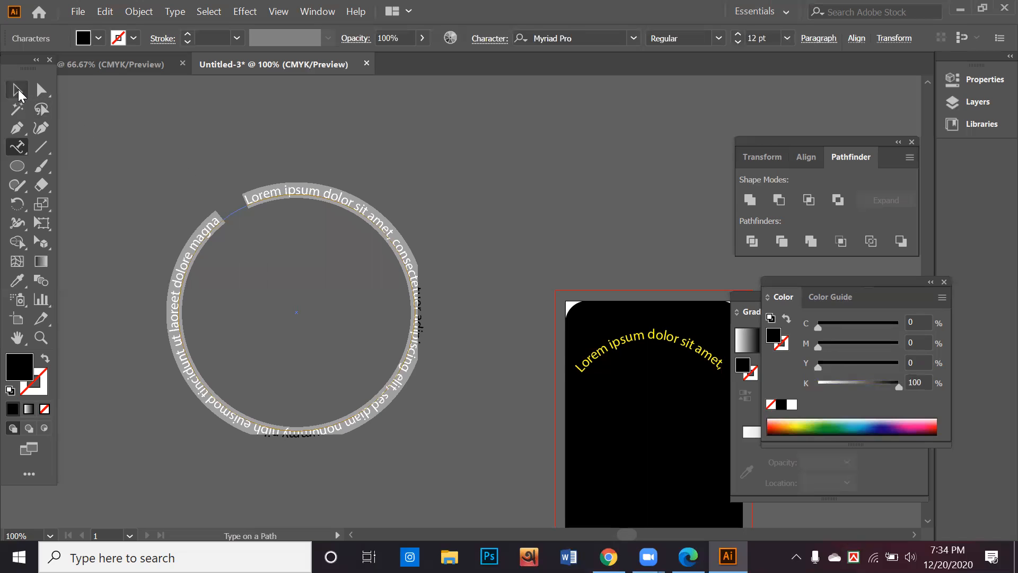
pyautogui.click(17, 90)
pyautogui.click(470, 254)
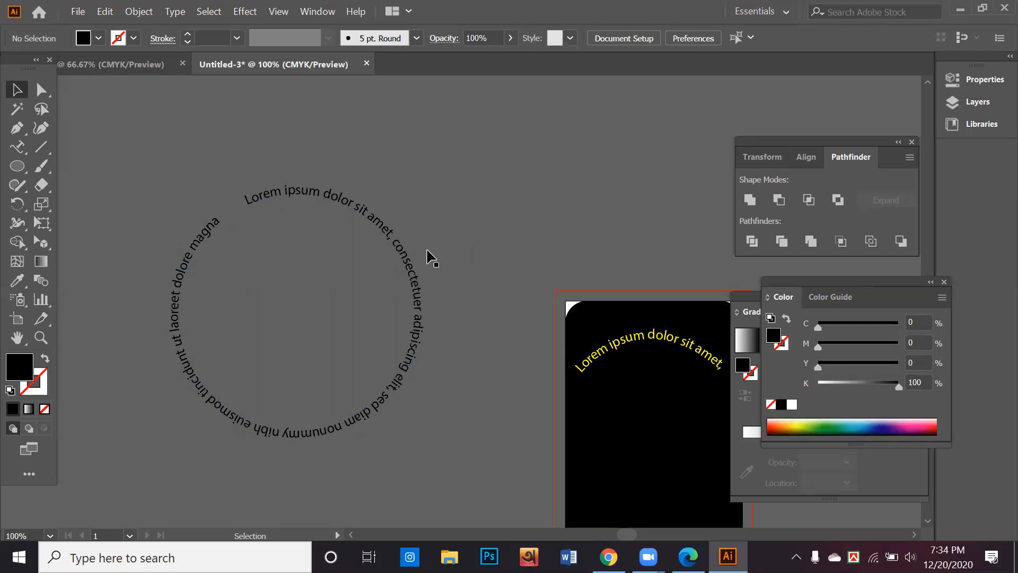
# Select the circular text and move the Color panel aside so it covers less of the Gradient panel.
pyautogui.click(290, 212)
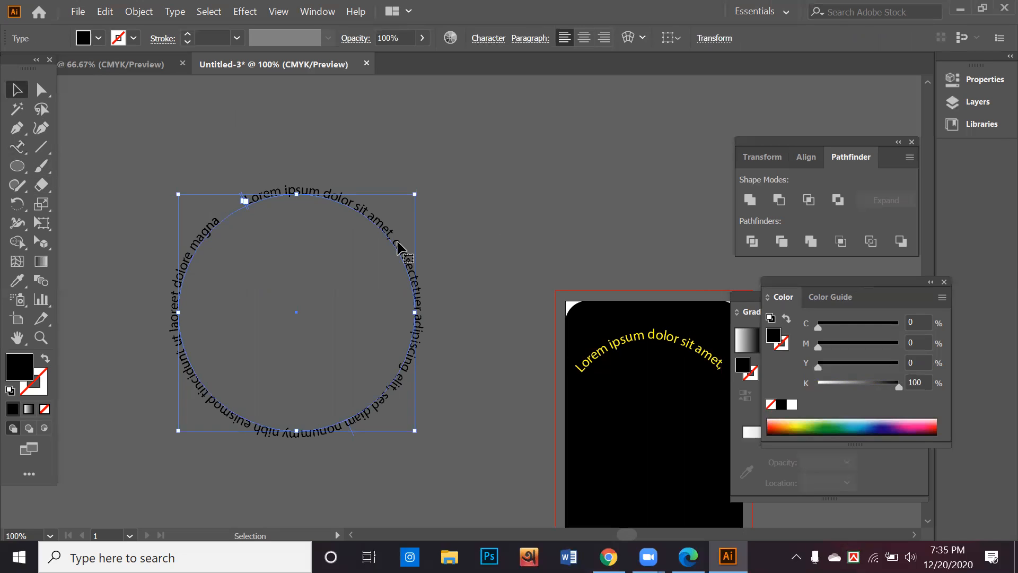
pyautogui.click(473, 281)
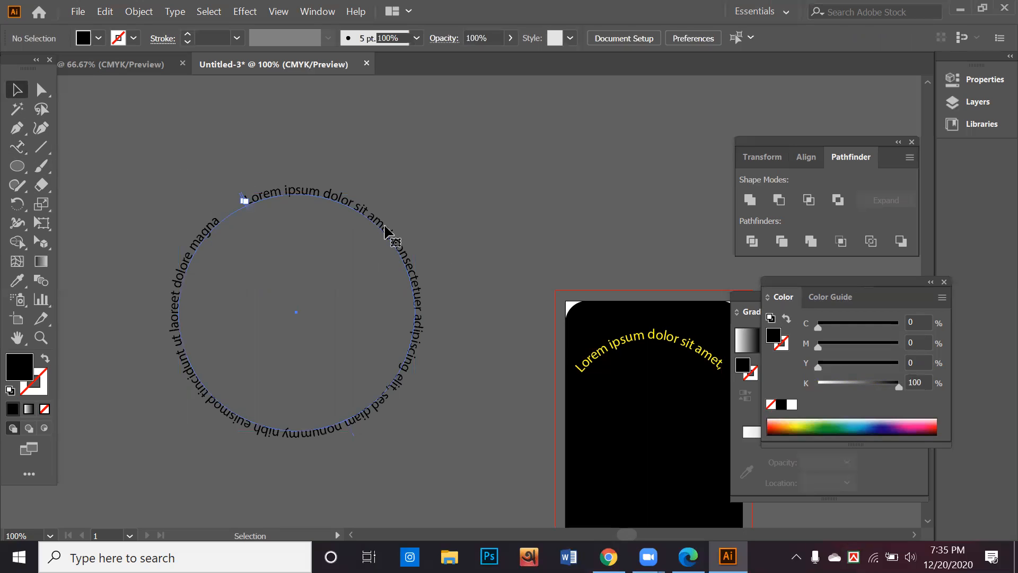
pyautogui.click(391, 234)
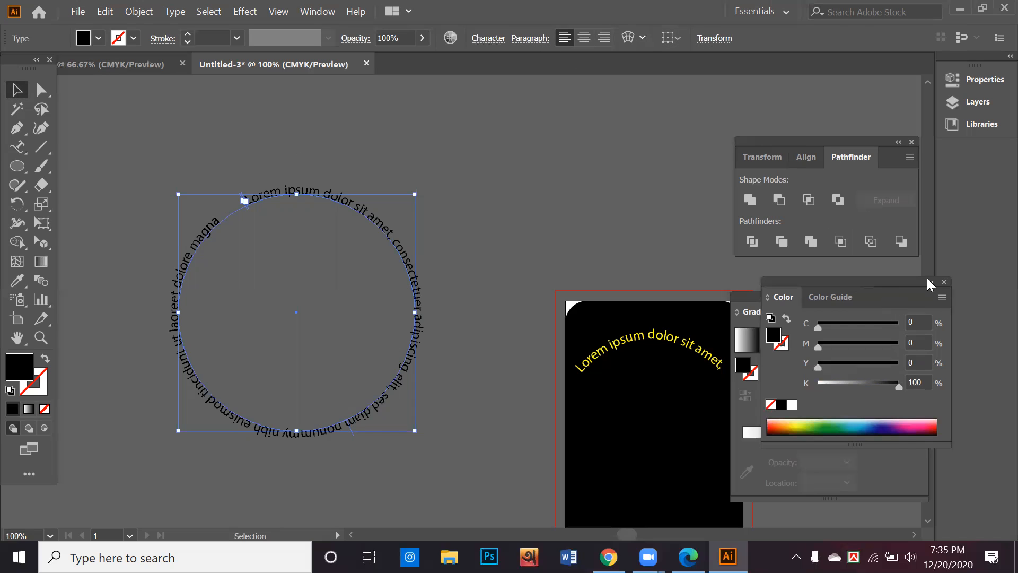
pyautogui.moveTo(927, 281); pyautogui.dragTo(968, 262)
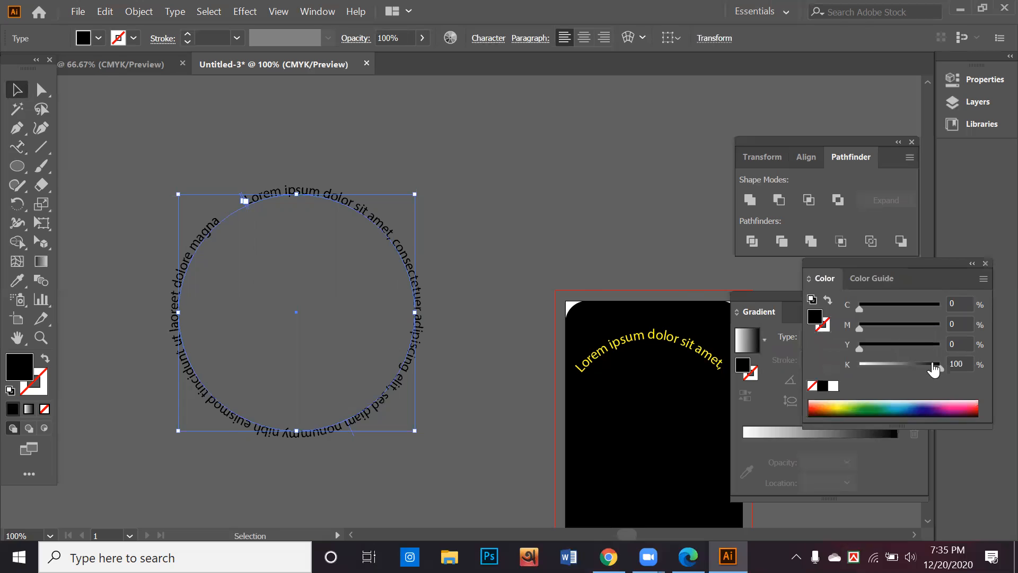
# Switch to Chrome and preview the ID Card Dimensions image from pngfind.com in the student ID card size results.
pyautogui.hotkey('alt', 'Tab')
pyautogui.scroll(-5, 414, 411)
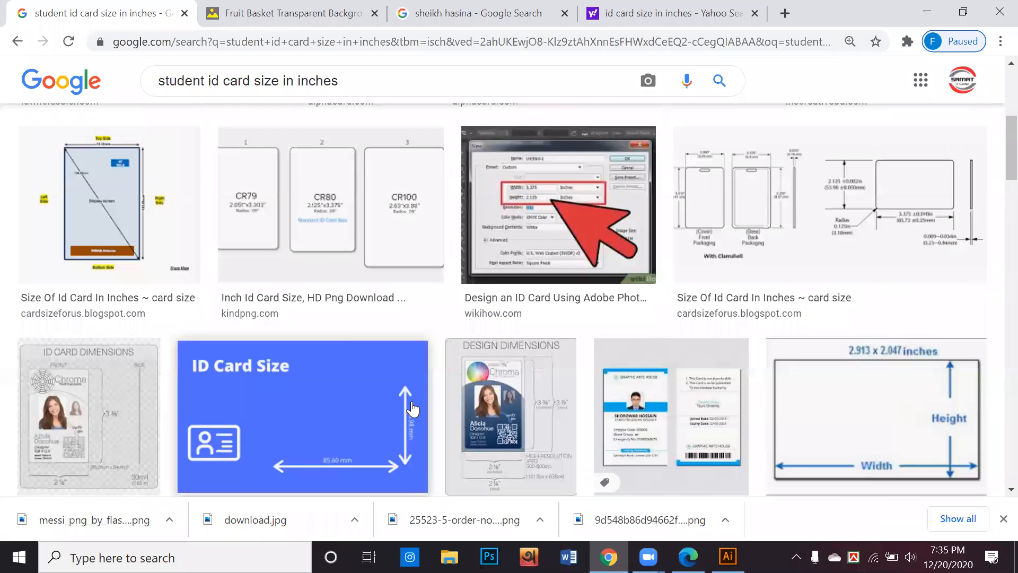
pyautogui.scroll(-2, 475, 424)
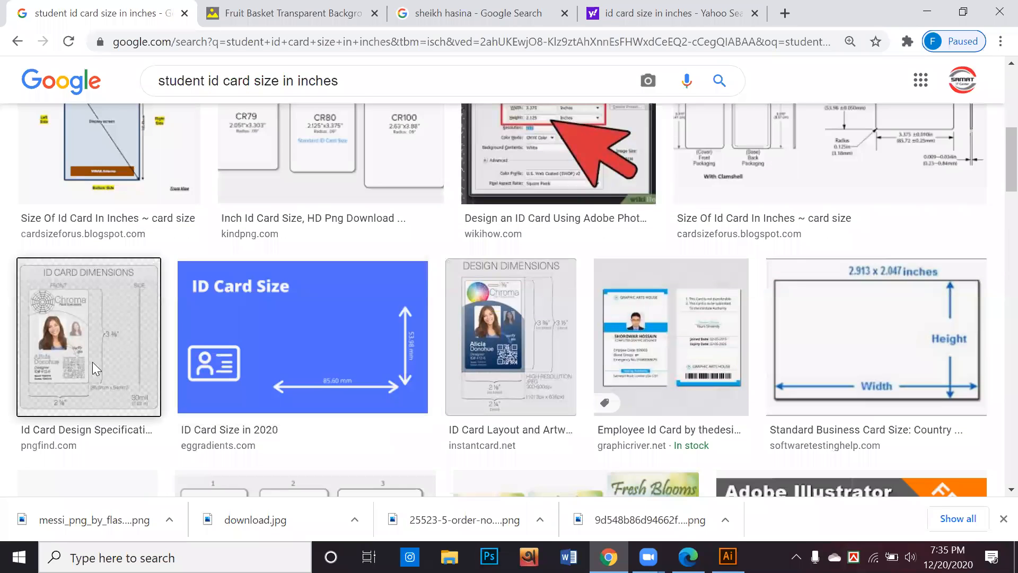
pyautogui.click(94, 371)
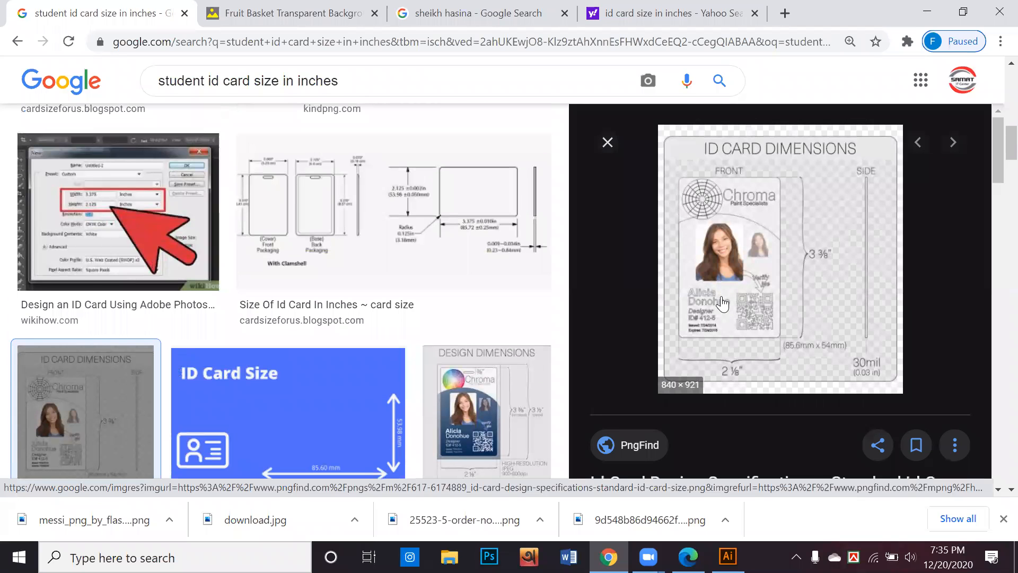
# Examine the preview's related images and the remaining image results for ID card layouts and dimensions.
pyautogui.scroll(-4, 723, 310)
pyautogui.scroll(-4, 392, 318)
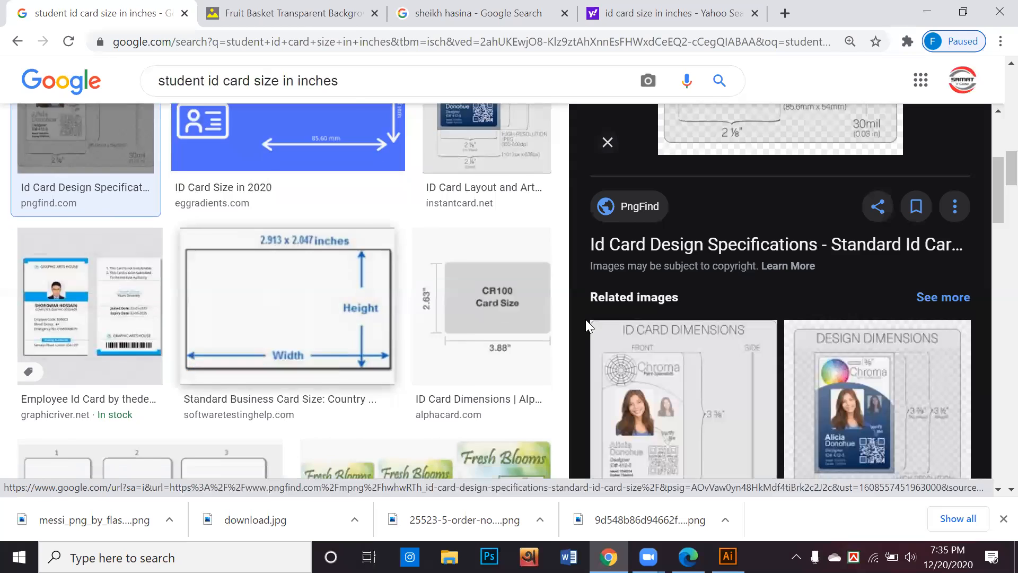
pyautogui.scroll(-6, 586, 320)
pyautogui.scroll(-10, 587, 325)
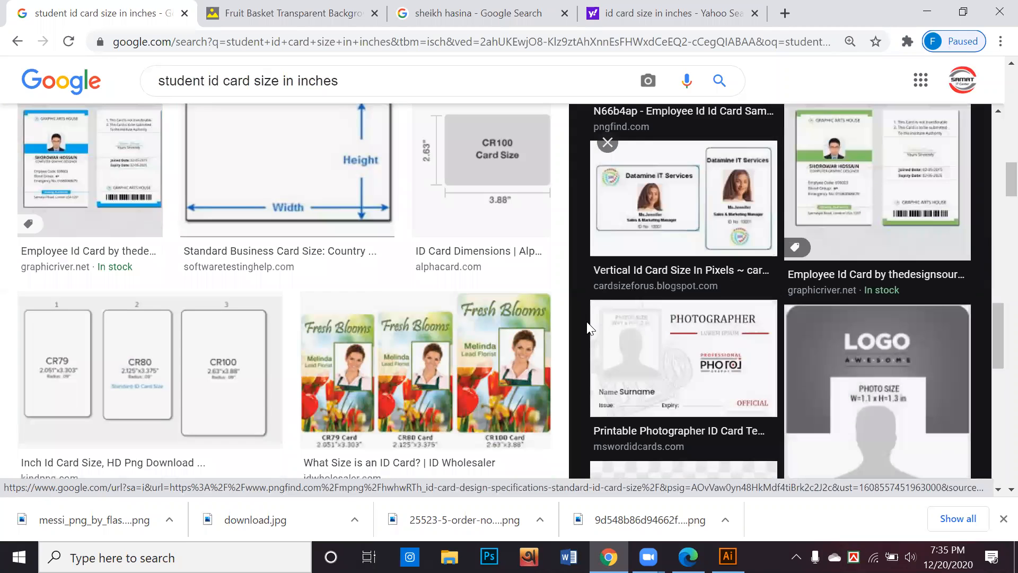
pyautogui.scroll(-4, 587, 324)
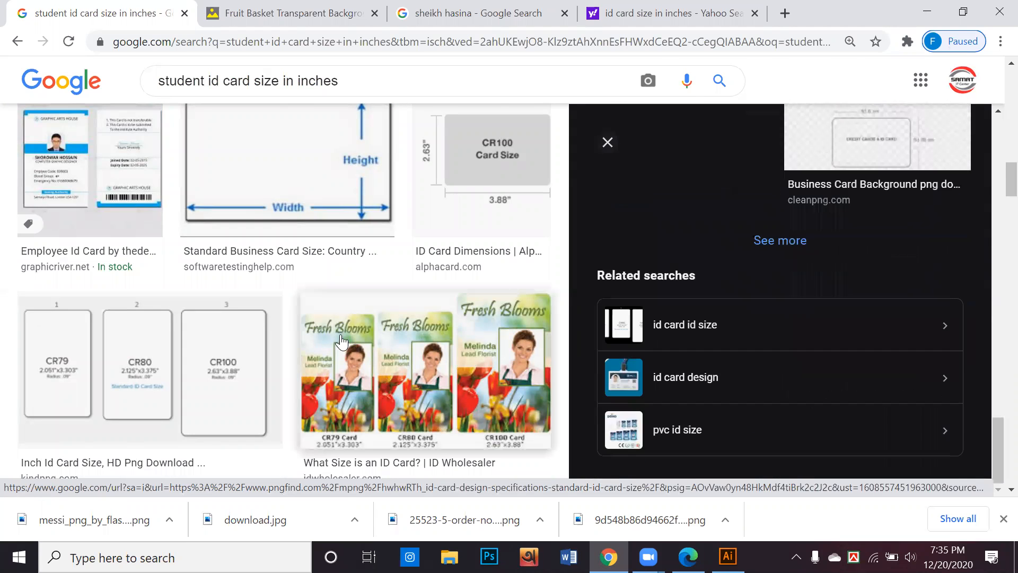
pyautogui.scroll(-10, 339, 341)
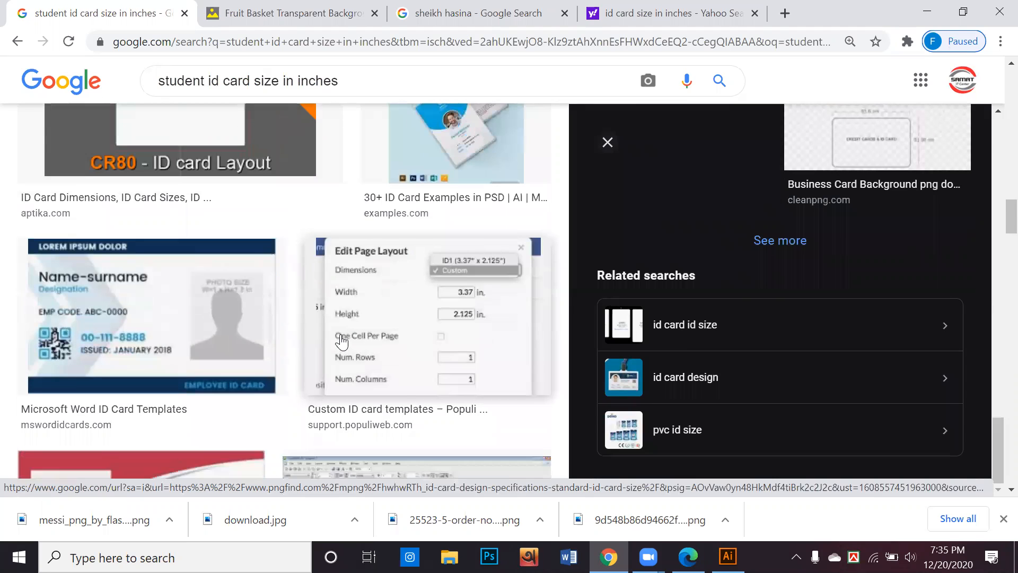
pyautogui.scroll(-6, 342, 342)
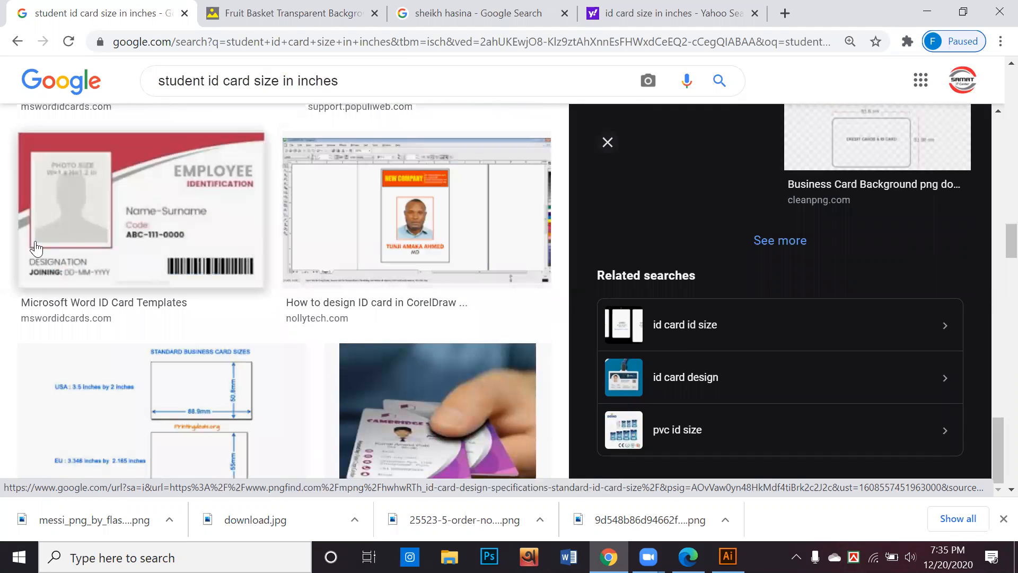
pyautogui.scroll(-4, 169, 297)
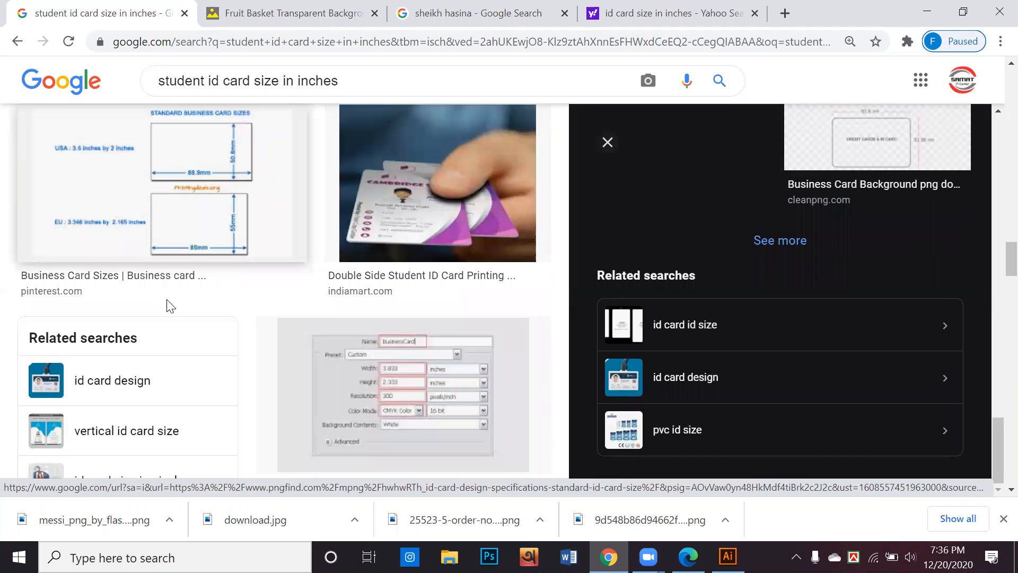
pyautogui.scroll(-10, 168, 313)
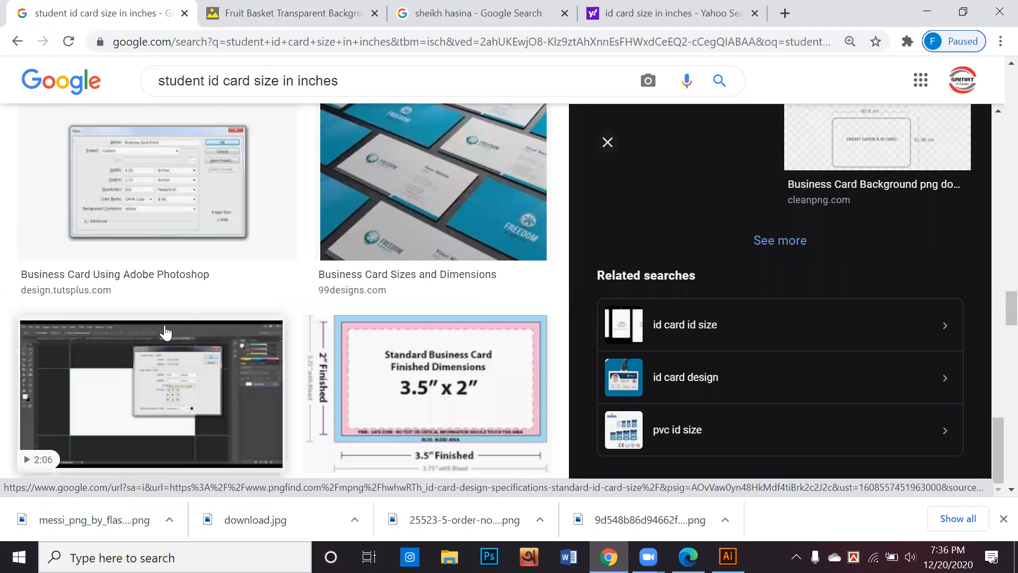
pyautogui.scroll(-4, 165, 332)
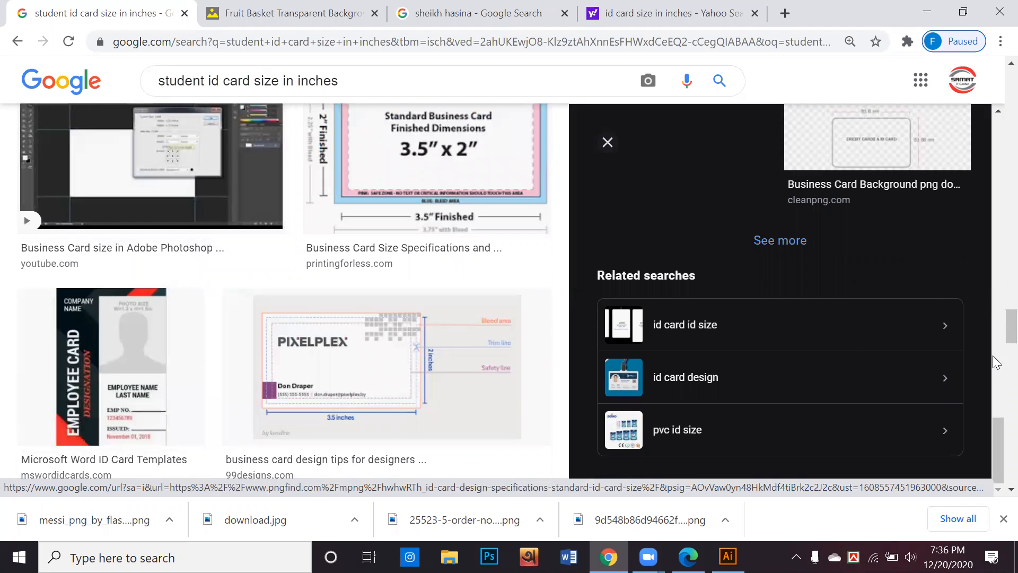
# Change the image search to "student id card photo size in inches" and run it.
pyautogui.moveTo(996, 331); pyautogui.dragTo(997, 88)
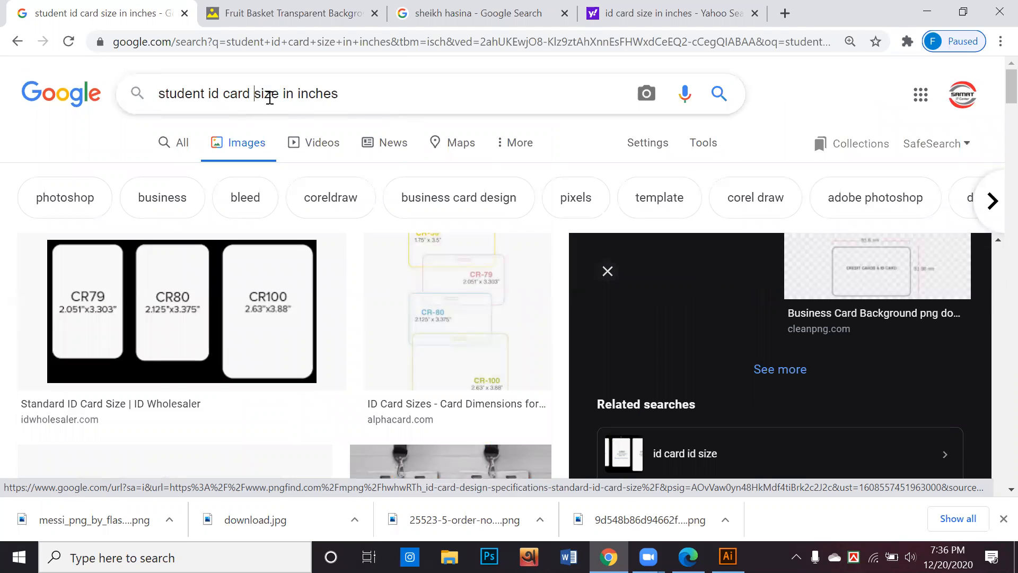
pyautogui.write('photo')
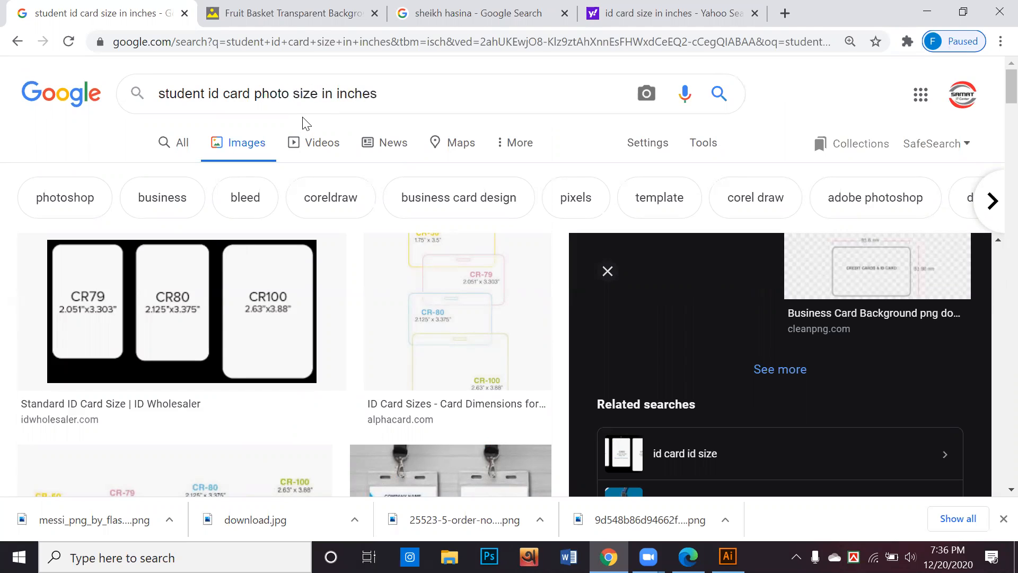
pyautogui.press('Return')
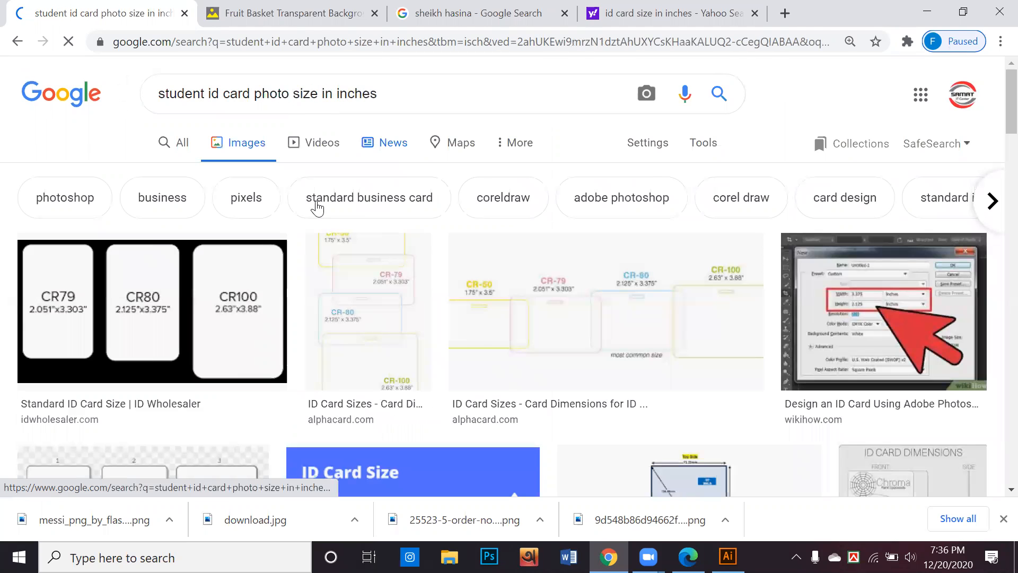
# Look through the photo size results and preview the orange and dark grey vertical employee badge from mswordidcards.com.
pyautogui.scroll(-4, 325, 271)
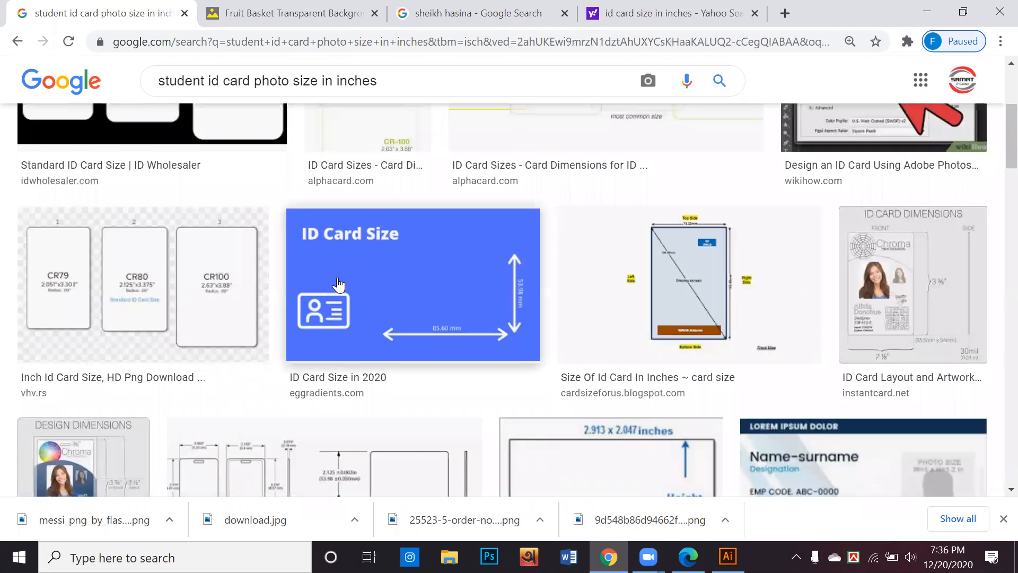
pyautogui.scroll(-1, 339, 285)
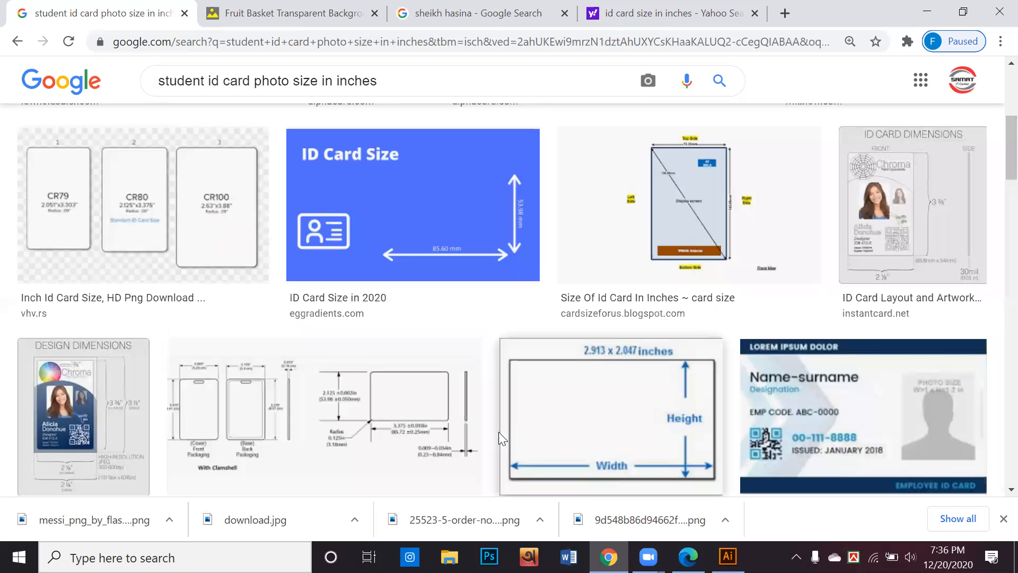
pyautogui.scroll(-5, 501, 430)
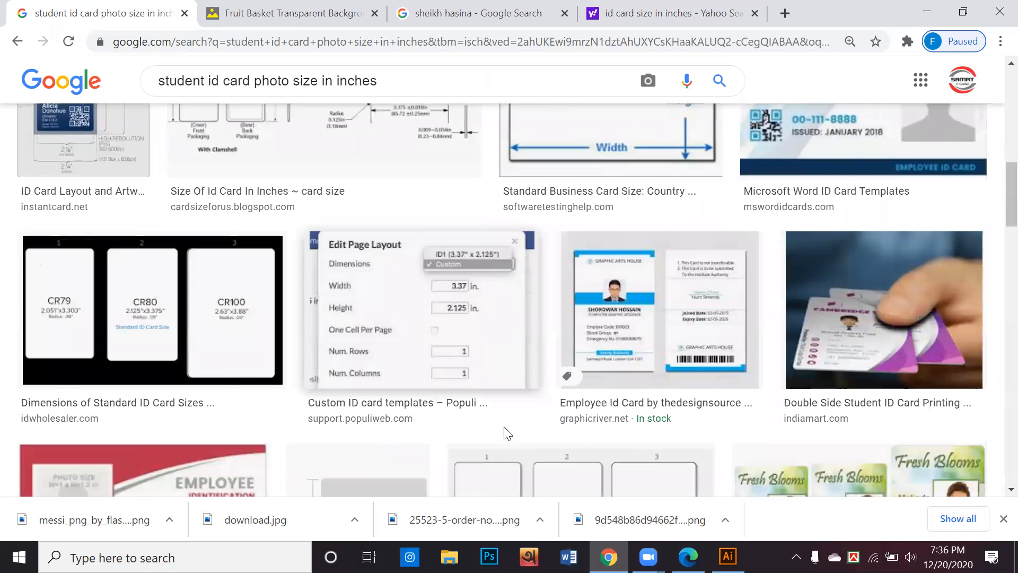
pyautogui.scroll(-3, 507, 432)
pyautogui.scroll(-1, 506, 408)
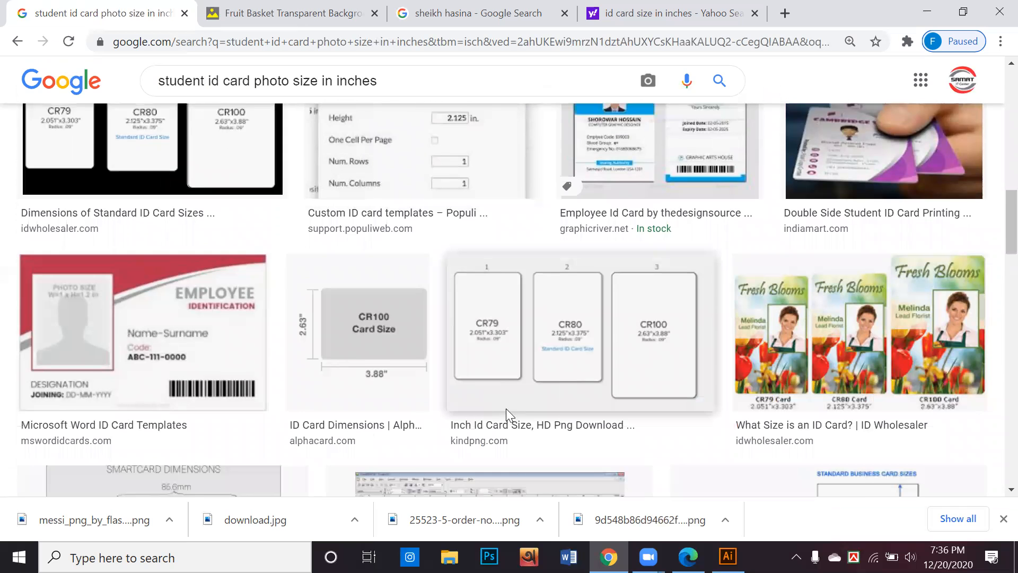
pyautogui.scroll(-1, 506, 408)
pyautogui.scroll(-3, 506, 408)
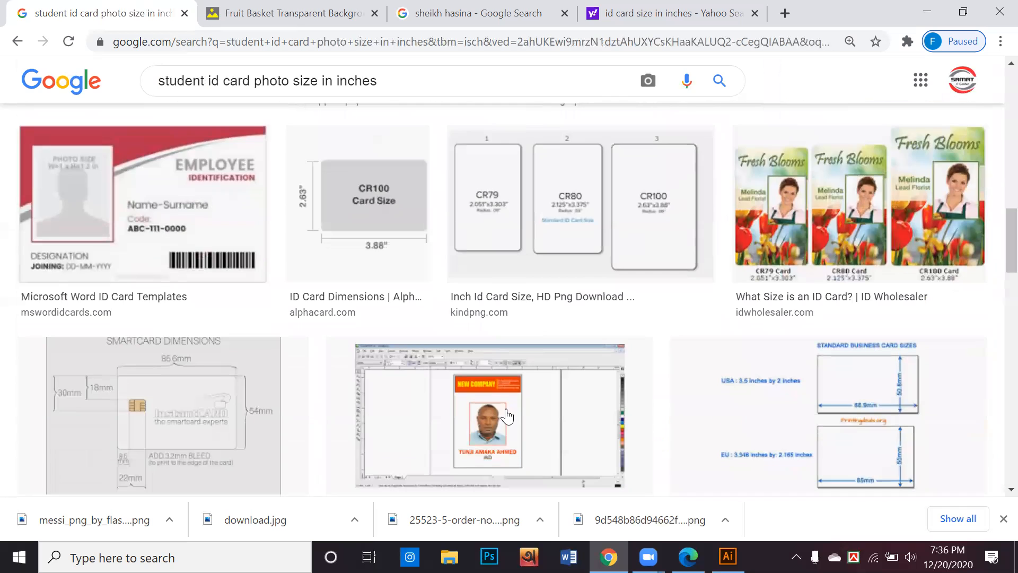
pyautogui.scroll(-2, 511, 416)
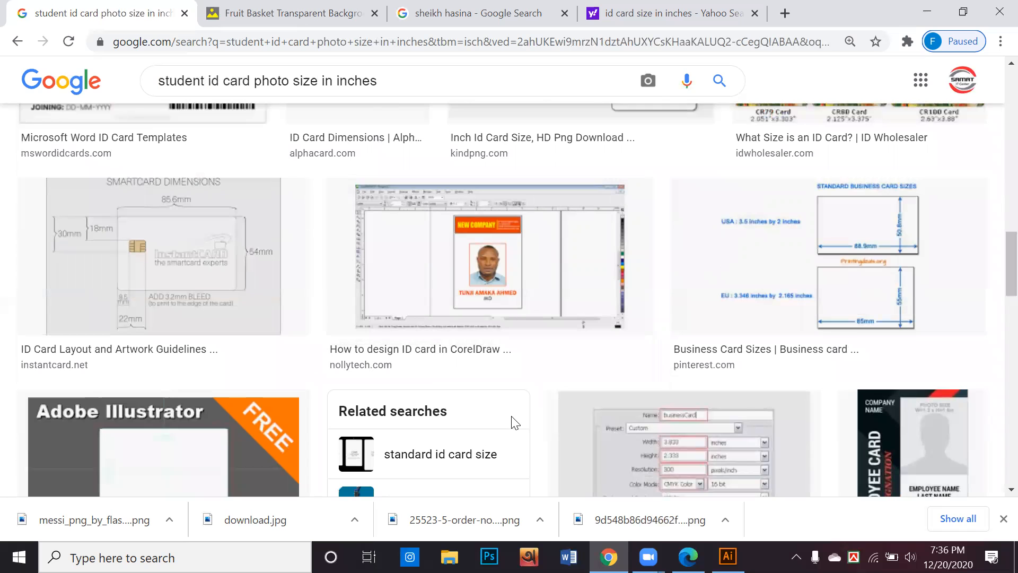
pyautogui.scroll(-3, 512, 419)
pyautogui.scroll(-6, 512, 425)
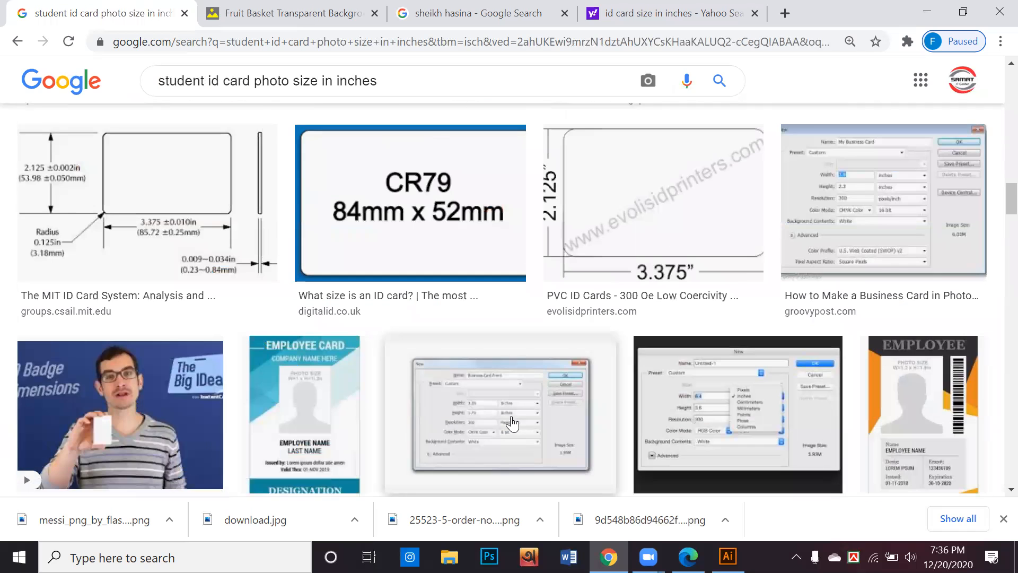
pyautogui.scroll(-1, 512, 424)
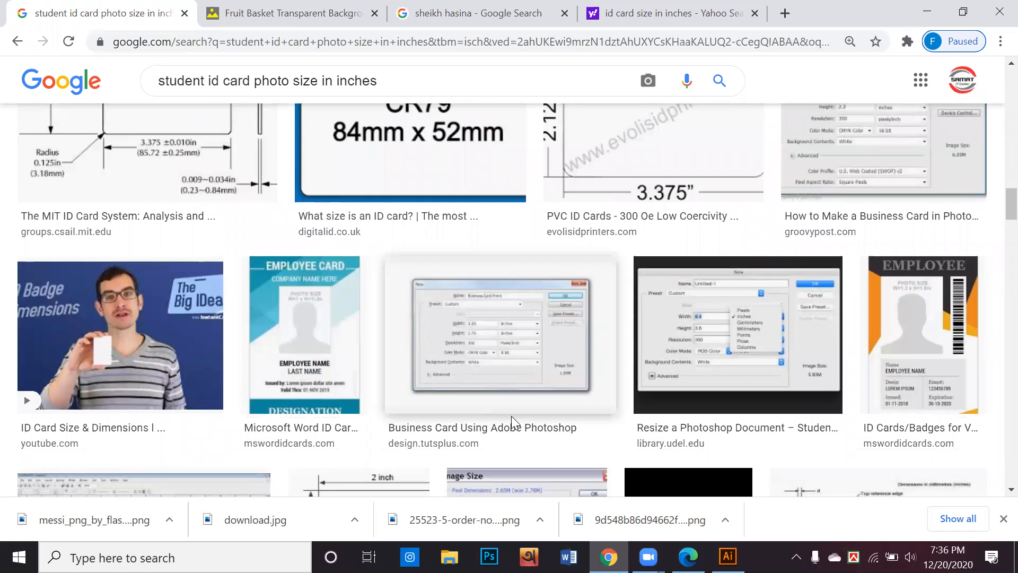
pyautogui.scroll(-3, 512, 416)
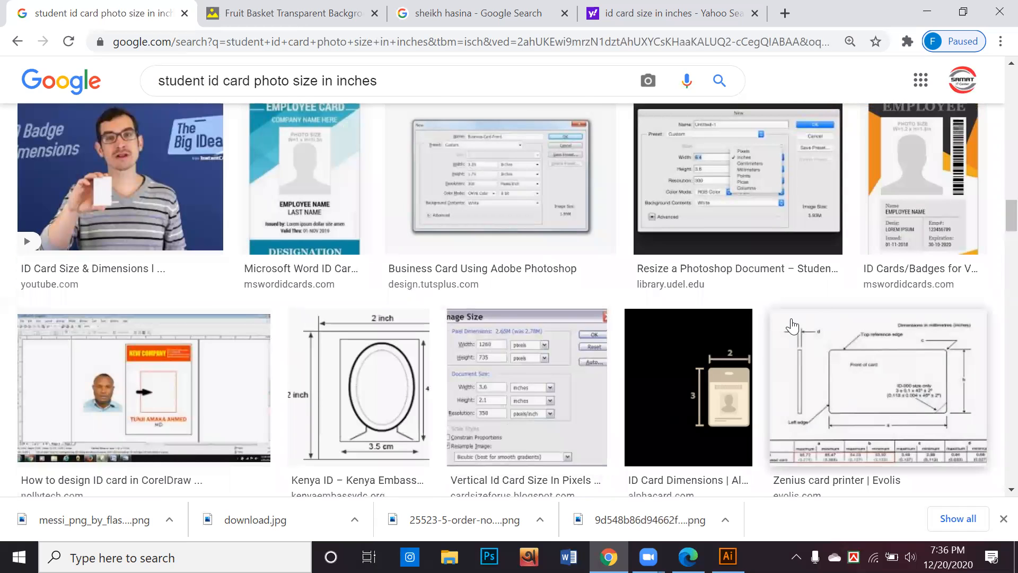
pyautogui.click(910, 151)
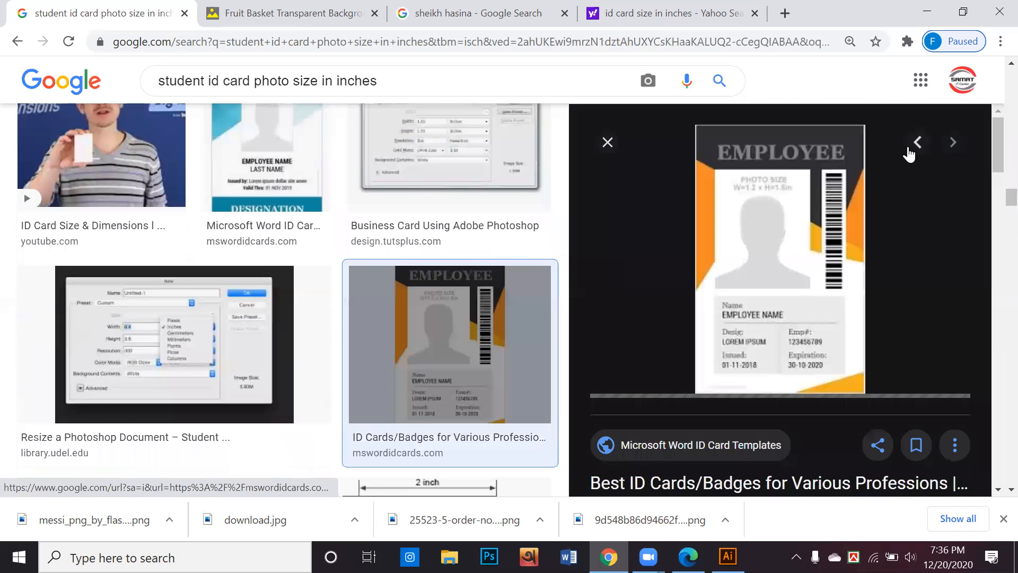